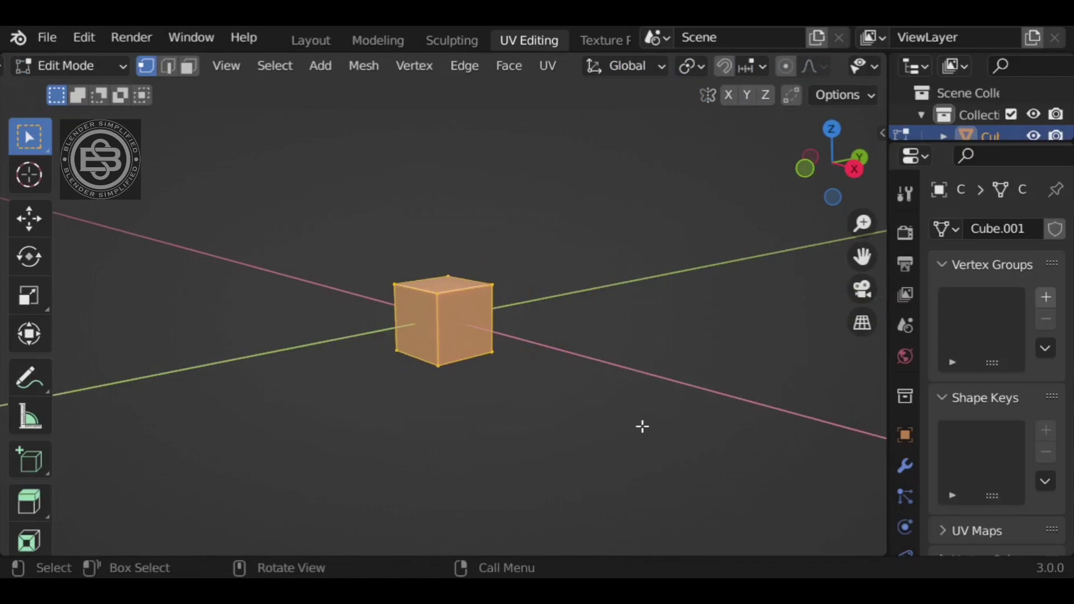
# - Scale the cube to about twice its length along Y and widen it along X
pyautogui.press('s')
pyautogui.press('y')
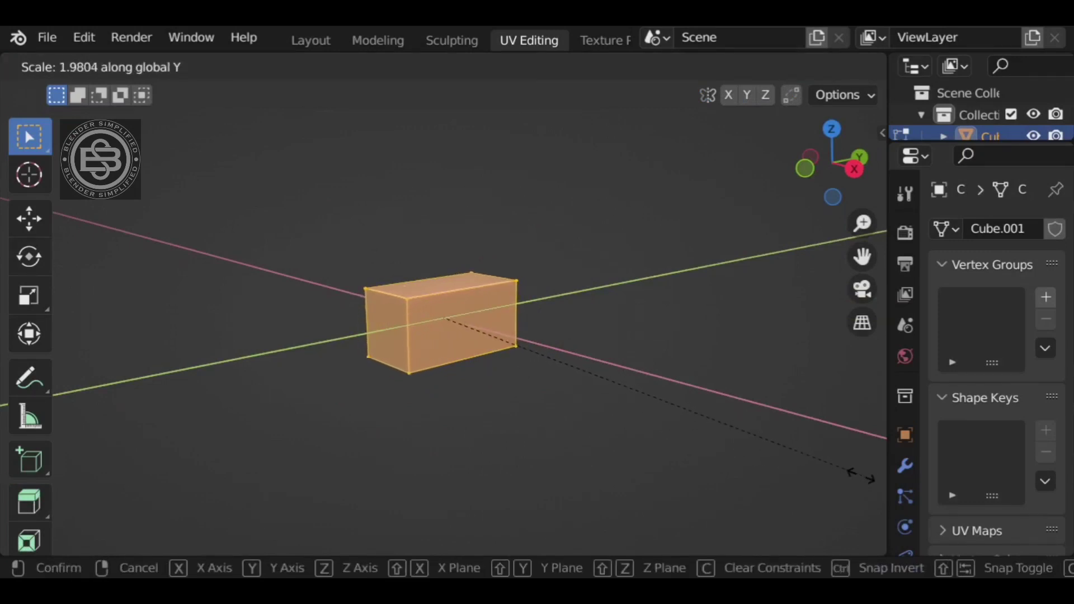
pyautogui.click(836, 469)
pyautogui.moveTo(621, 438); pyautogui.dragTo(680, 438, button='middle')
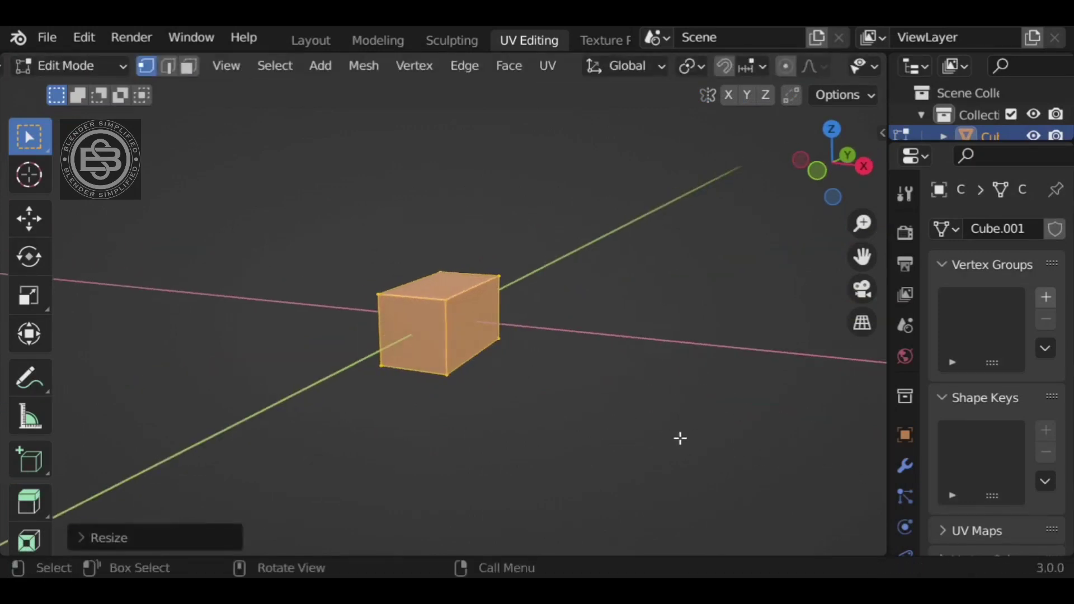
pyautogui.press('s')
pyautogui.press('x')
pyautogui.click(739, 436)
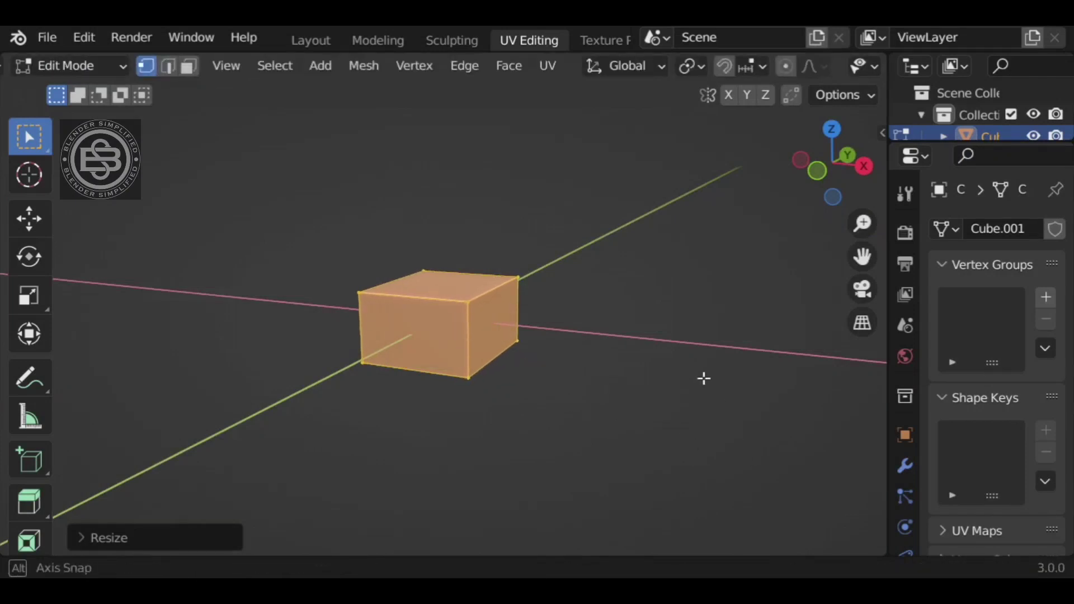
# - Inset the box's top face by about 0.42 m and extrude the inset face slightly upward
pyautogui.moveTo(702, 377); pyautogui.dragTo(560, 336, button='middle')
pyautogui.press('3')
pyautogui.click(464, 289)
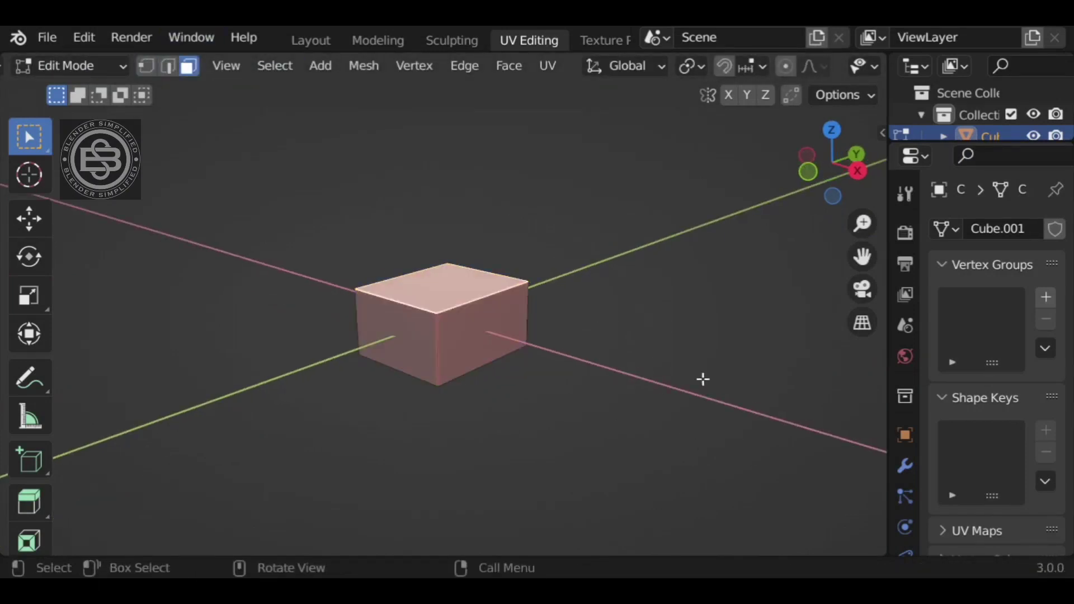
pyautogui.press('i')
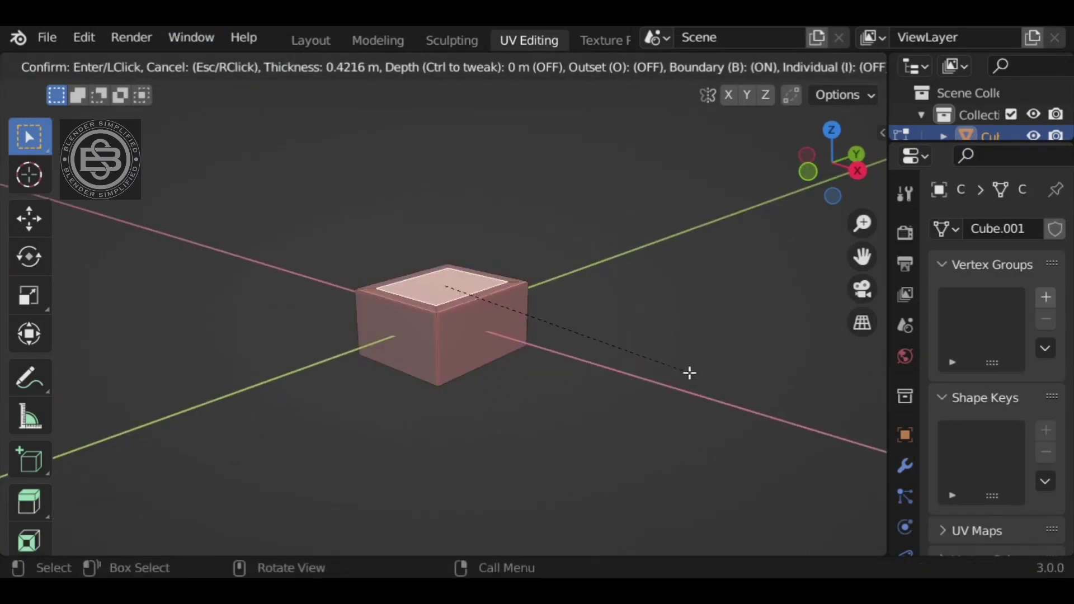
pyautogui.click(689, 372)
pyautogui.press('e')
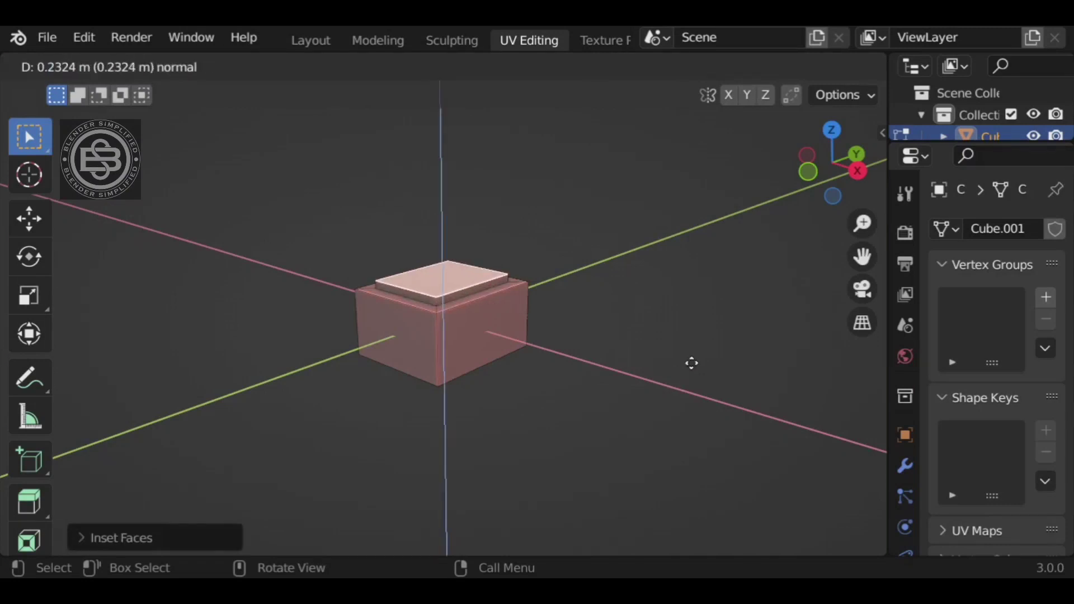
pyautogui.click(693, 361)
pyautogui.press('e')
pyautogui.click(694, 355)
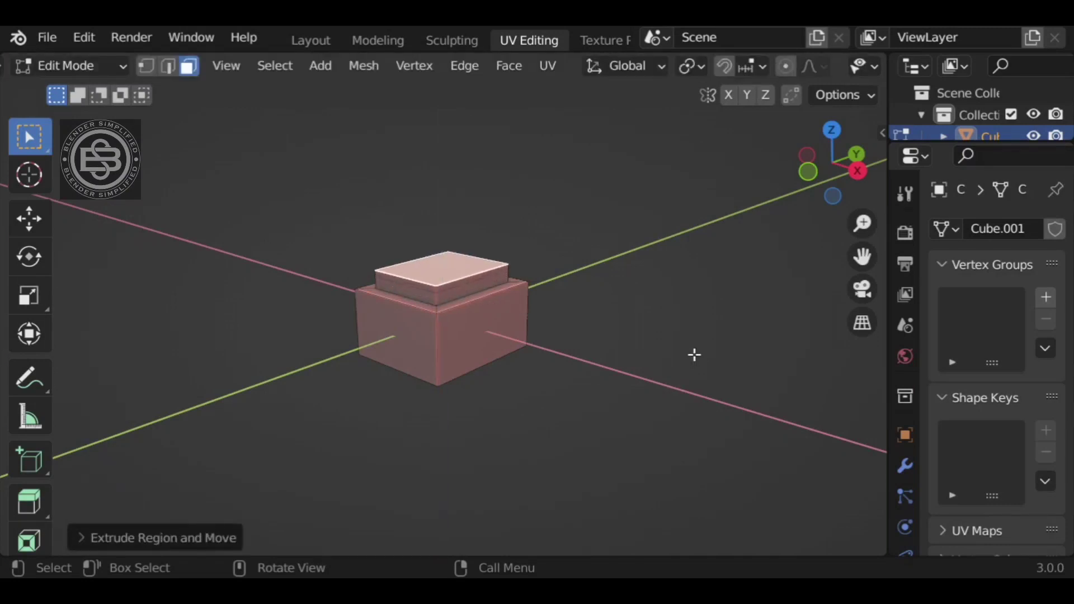
pyautogui.hotkey('ctrl', 'z')
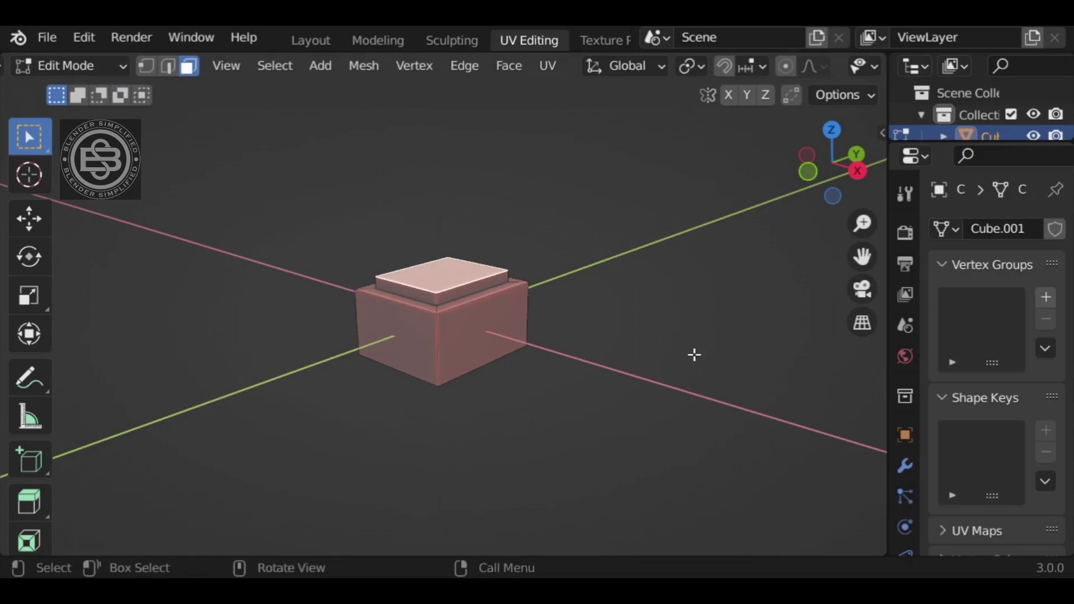
# - Duplicate the raised top face in place, scale the copy beyond the box's edges and extrude it upward into a separate block
pyautogui.hotkey('shift', 'd')
pyautogui.rightClick(714, 324)
pyautogui.press('s')
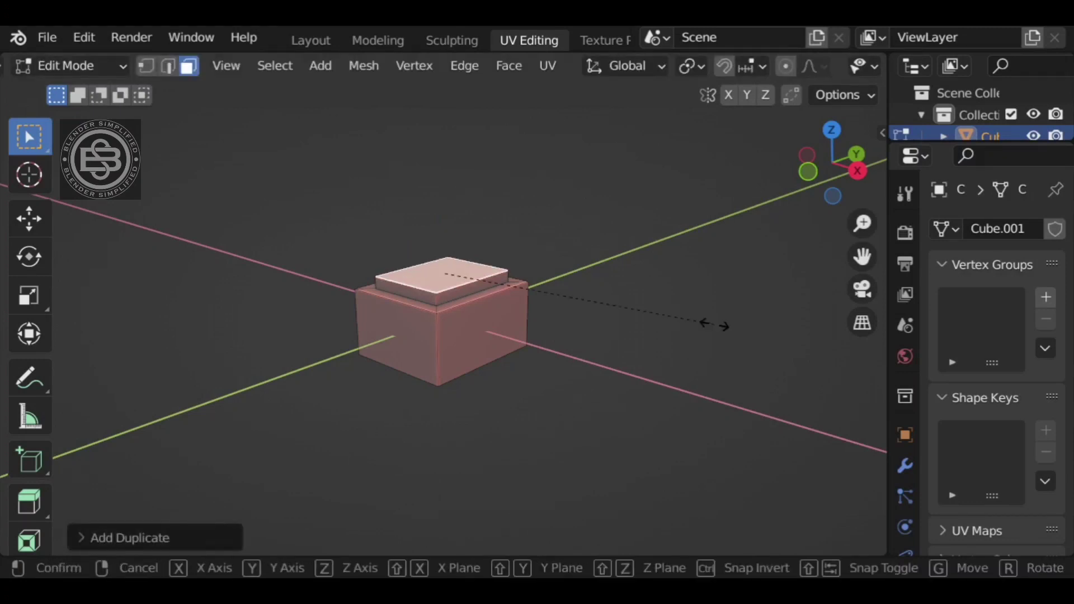
pyautogui.click(833, 407)
pyautogui.press('e')
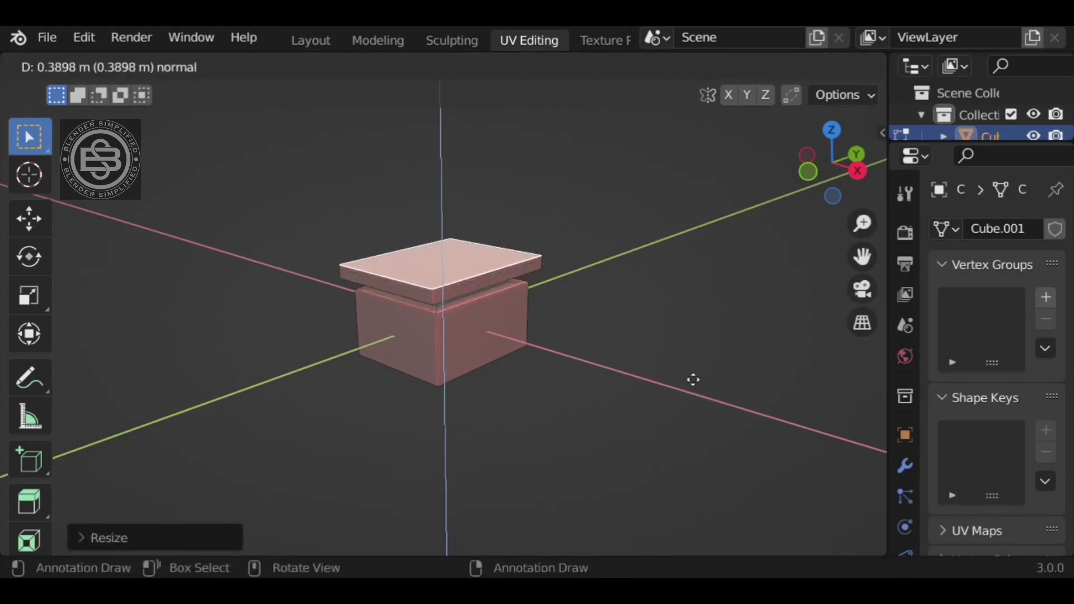
pyautogui.click(693, 369)
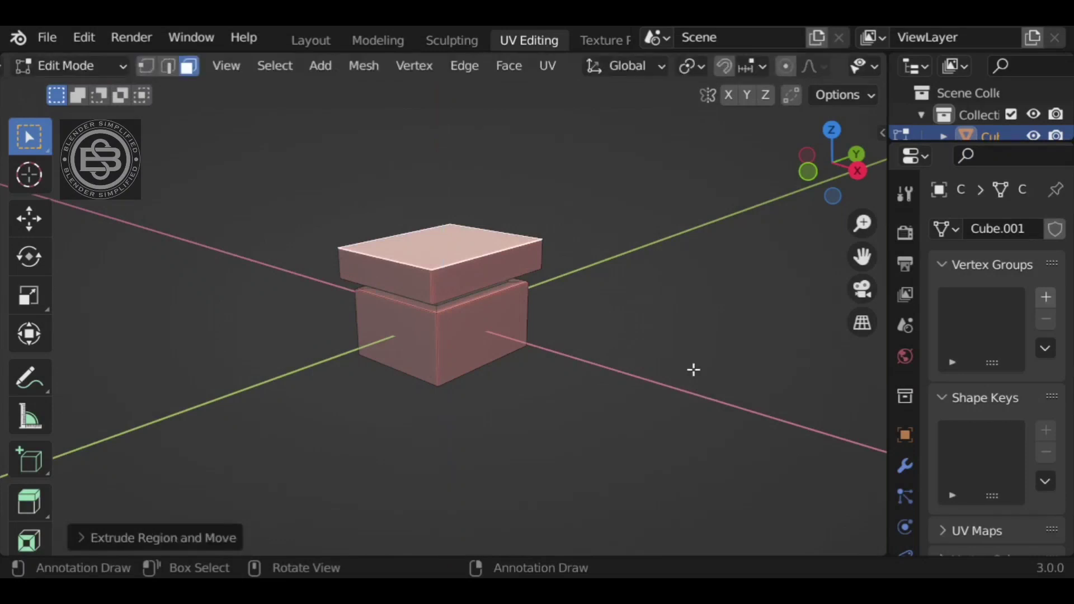
# - Select the whole lower box with its raised ledge and widen it along X
pyautogui.moveTo(693, 367); pyautogui.dragTo(612, 341, button='middle')
pyautogui.press('l')
pyautogui.hotkey('alt', 'a')
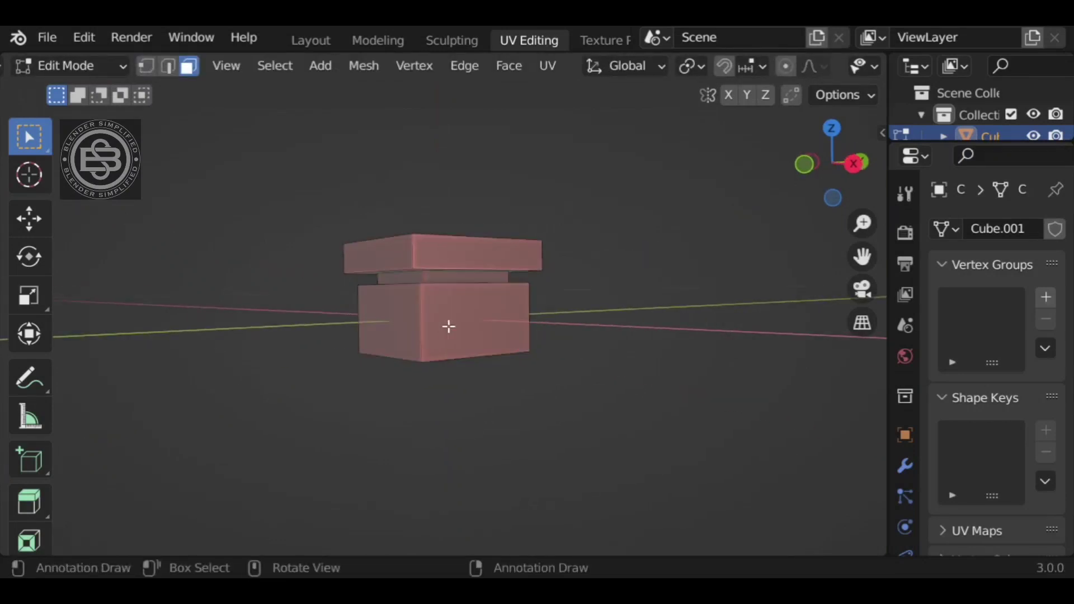
pyautogui.press('l')
pyautogui.moveTo(582, 398); pyautogui.dragTo(595, 412, button='middle')
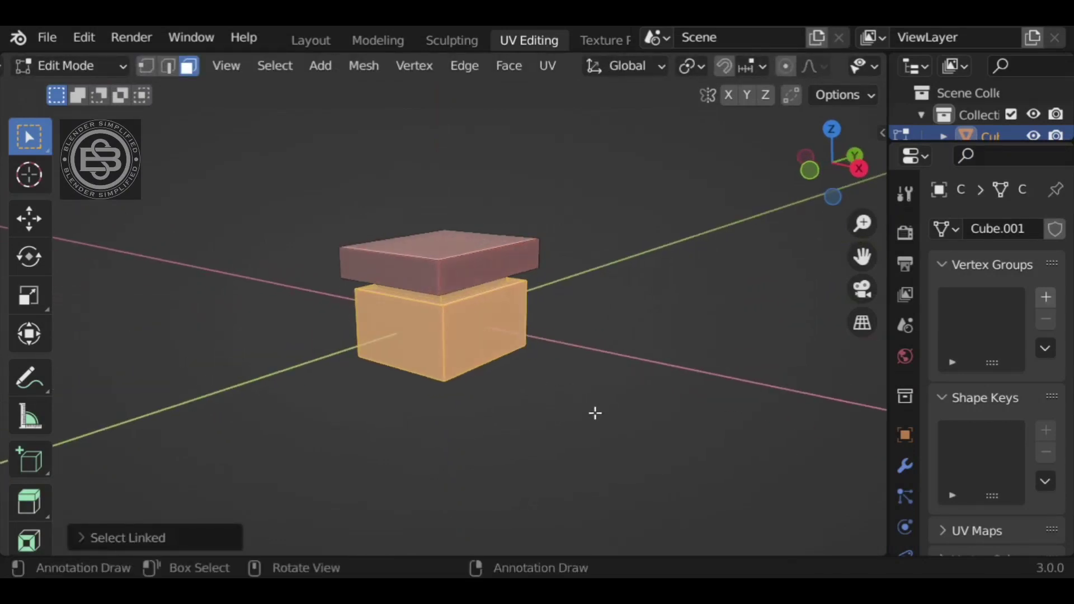
pyautogui.press('s')
pyautogui.press('x')
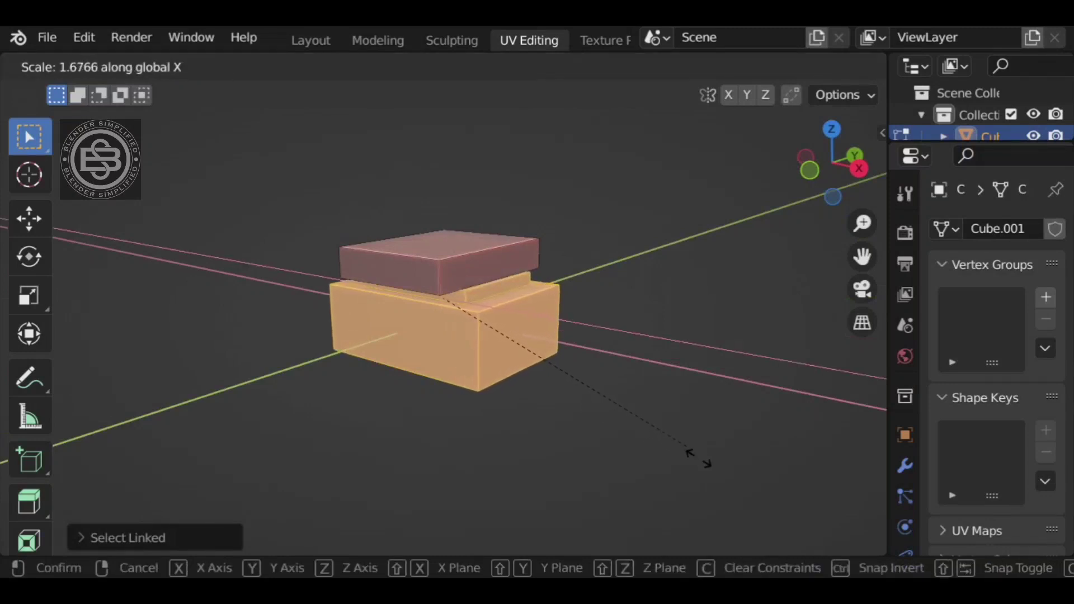
pyautogui.click(684, 424)
# - Stretch the selected lower box along Y so it extends beyond the upper block
pyautogui.moveTo(684, 424); pyautogui.dragTo(492, 381, button='middle')
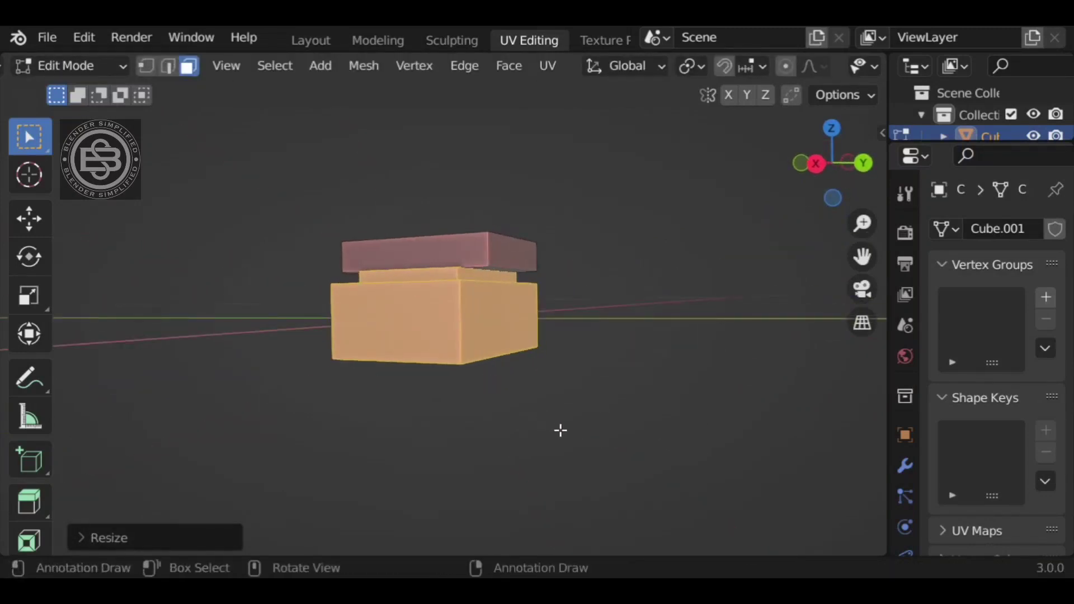
pyautogui.press('s')
pyautogui.press('y')
pyautogui.click(743, 434)
# - Delete the faces of the raised ledge on top of the lower box
pyautogui.moveTo(743, 434); pyautogui.dragTo(669, 426, button='middle')
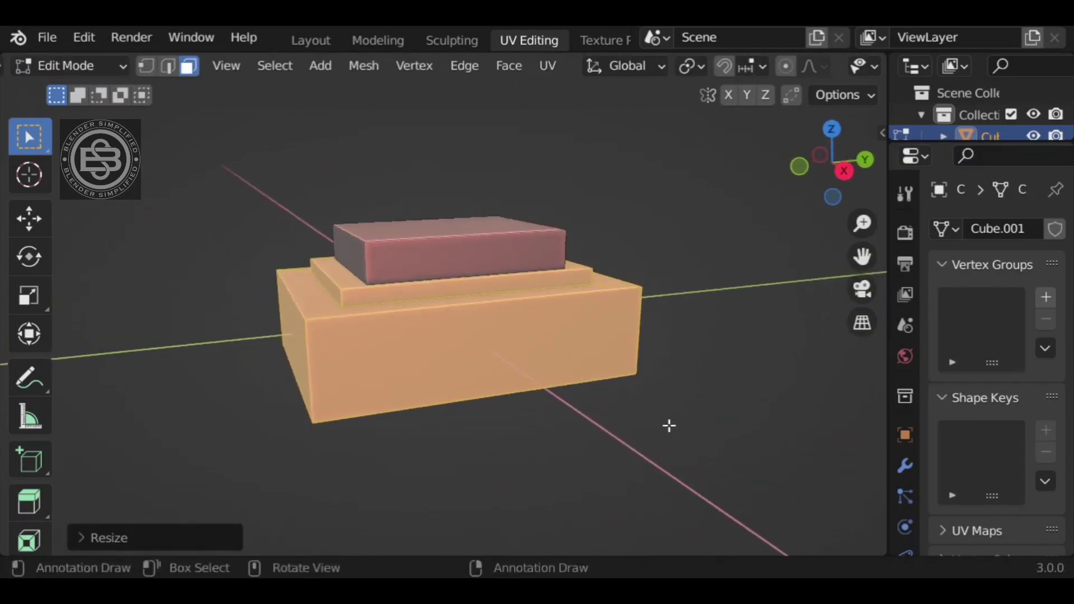
pyautogui.click(315, 244)
pyautogui.click(341, 269)
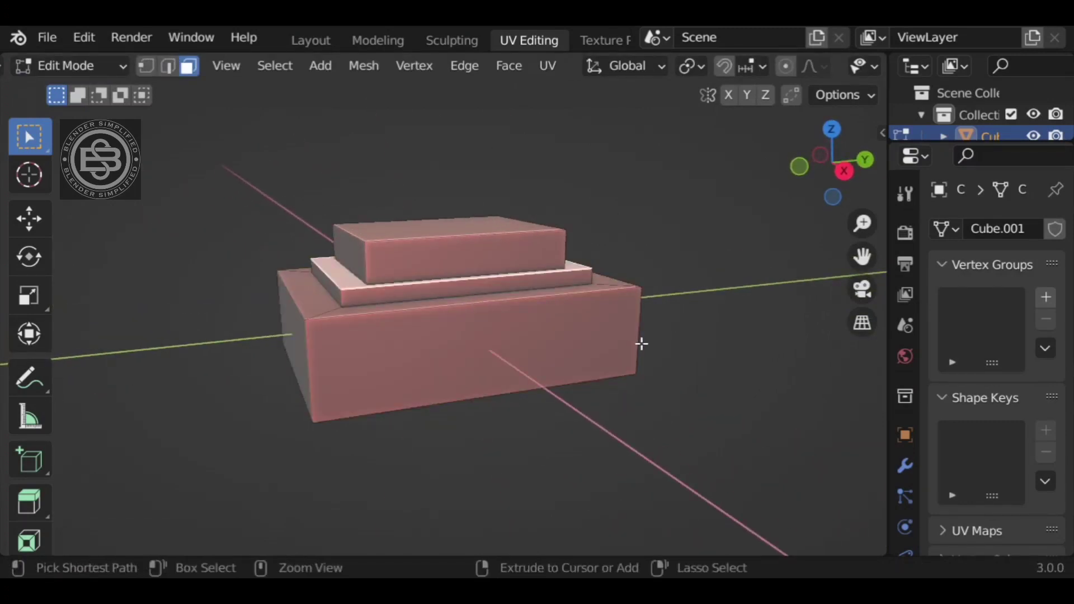
pyautogui.press('ctrl+KP_Add')
pyautogui.press('x')
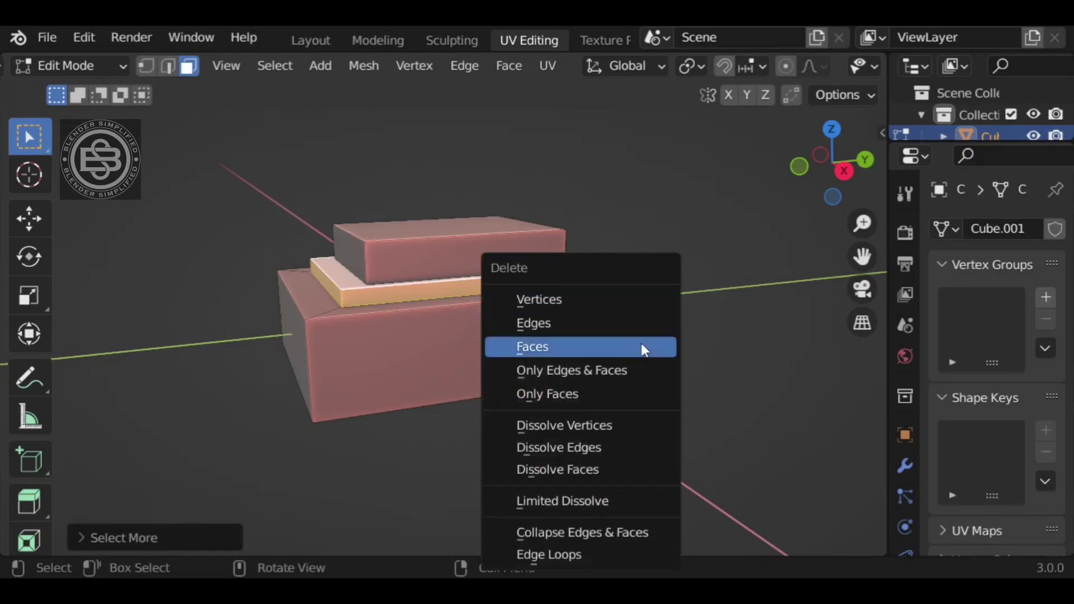
pyautogui.click(641, 344)
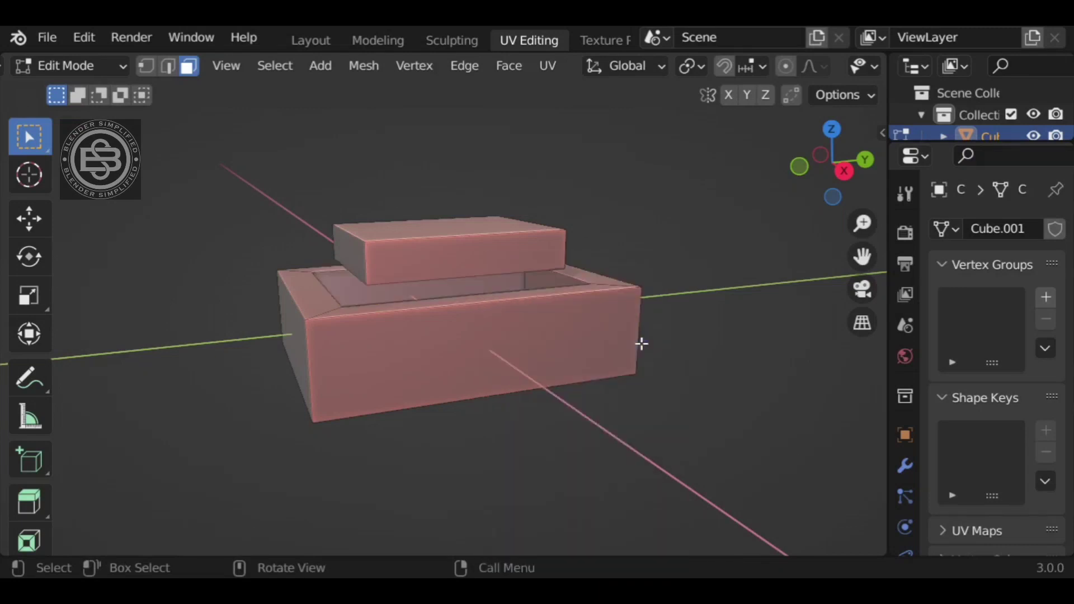
# - Delete the ring of rim faces around the opening in the lower box's top
pyautogui.keyDown('alt'); pyautogui.click(522, 293); pyautogui.keyUp('alt')
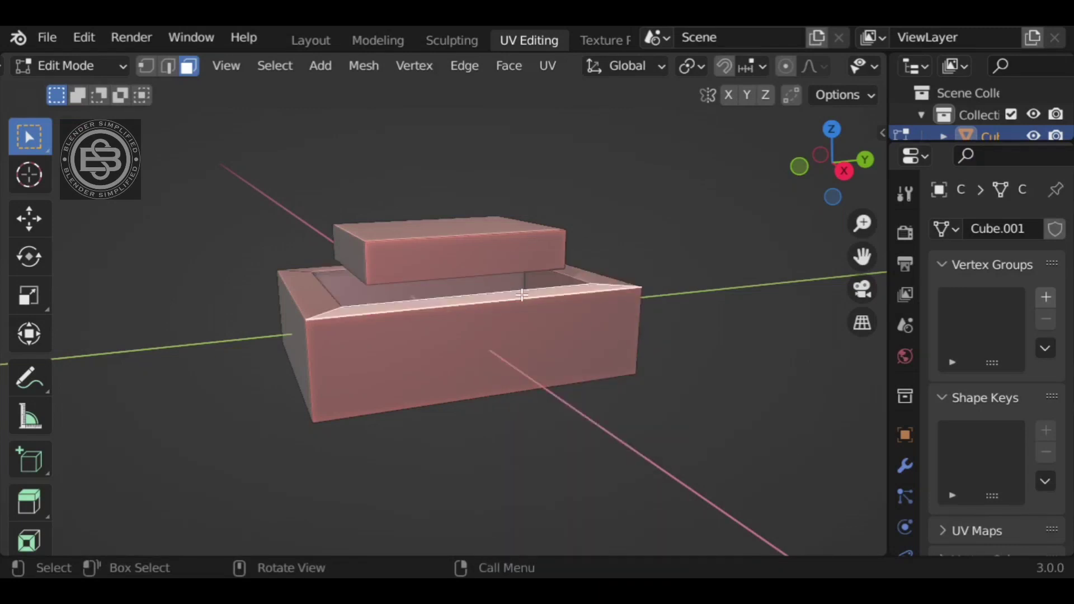
pyautogui.keyDown('alt'); pyautogui.click(334, 306); pyautogui.keyUp('alt')
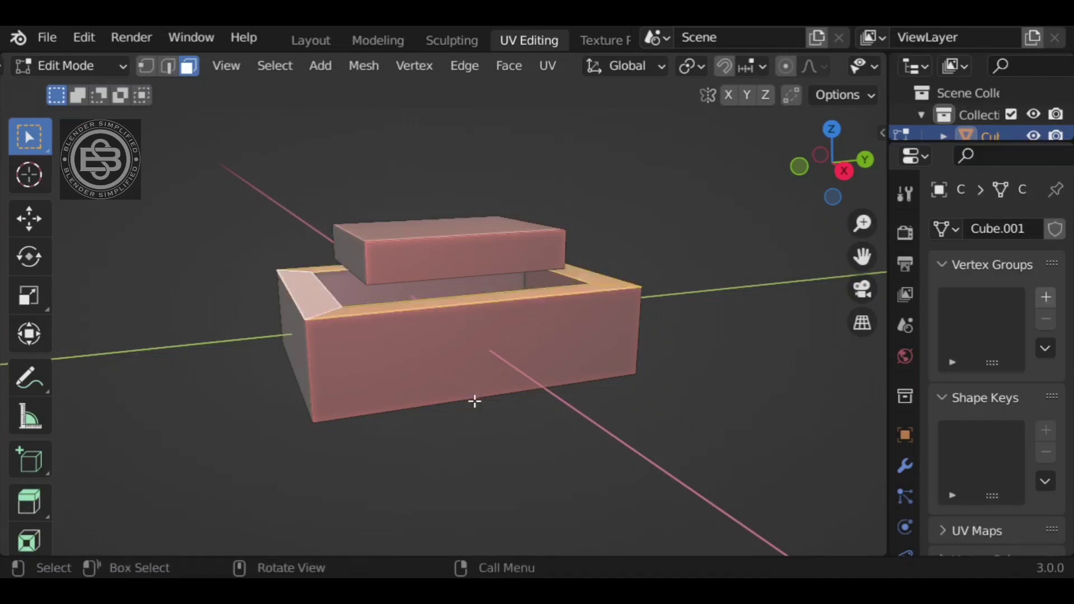
pyautogui.press('x')
pyautogui.click(462, 370)
# - Fill the lower box's open top edge loop with a single face
pyautogui.moveTo(450, 374); pyautogui.dragTo(427, 415, button='middle')
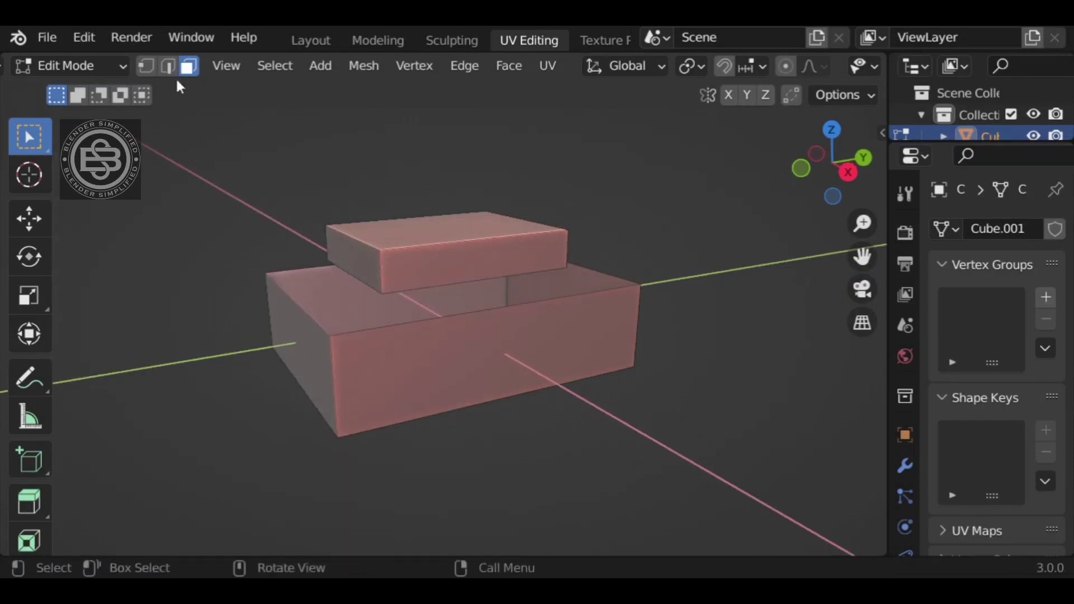
pyautogui.keyDown('alt'); pyautogui.click(381, 326); pyautogui.keyUp('alt')
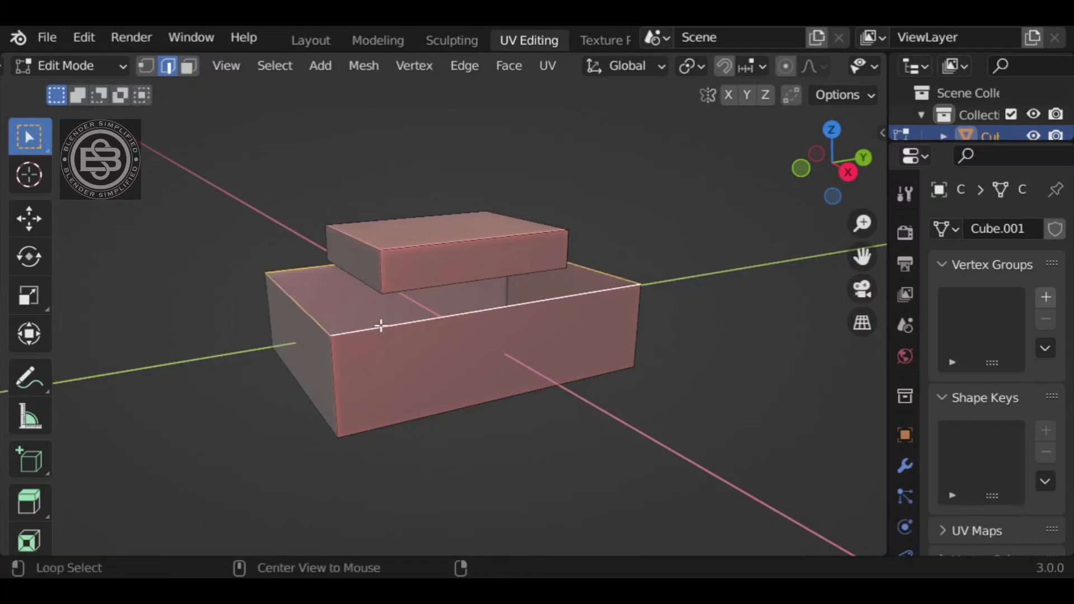
pyautogui.press('f')
# - Inset the lower box's new top face and extrude it up into a neck beneath the upper block
pyautogui.moveTo(587, 442); pyautogui.dragTo(667, 430, button='middle')
pyautogui.press('i')
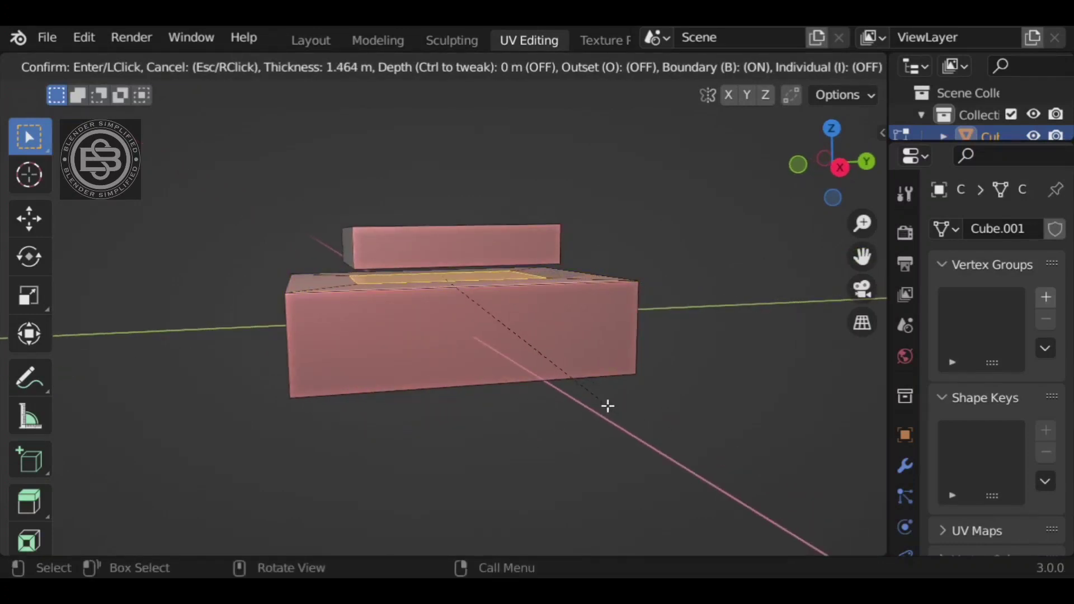
pyautogui.click(602, 399)
pyautogui.press('e')
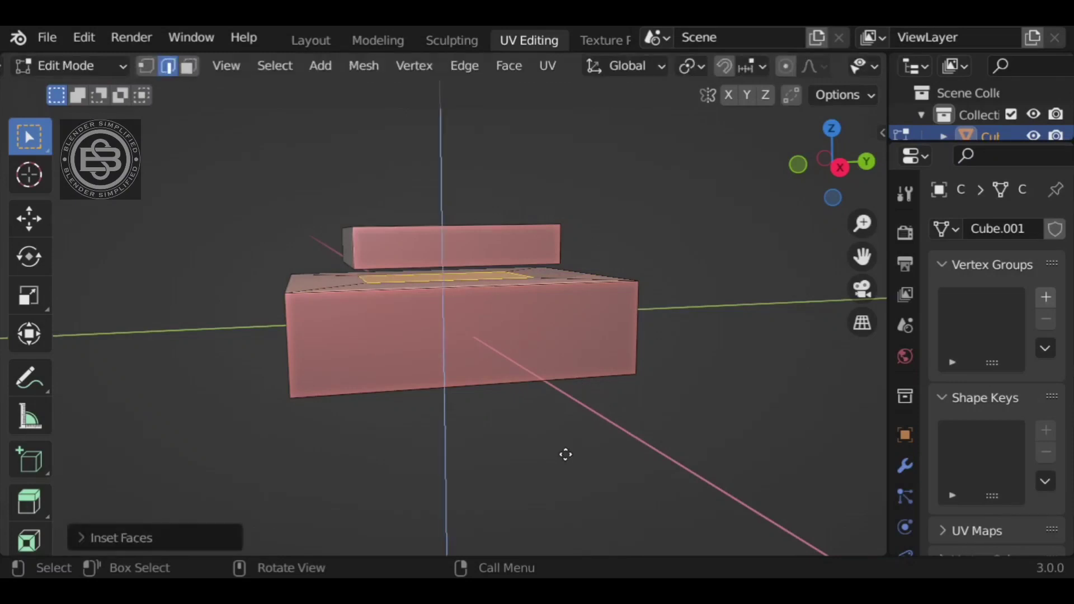
pyautogui.click(565, 442)
# - Add a horizontal loop cut around the lower box, slid down by a factor of about 0.26
pyautogui.moveTo(565, 442); pyautogui.dragTo(431, 342, button='middle')
pyautogui.scroll(-2, 657, 441)
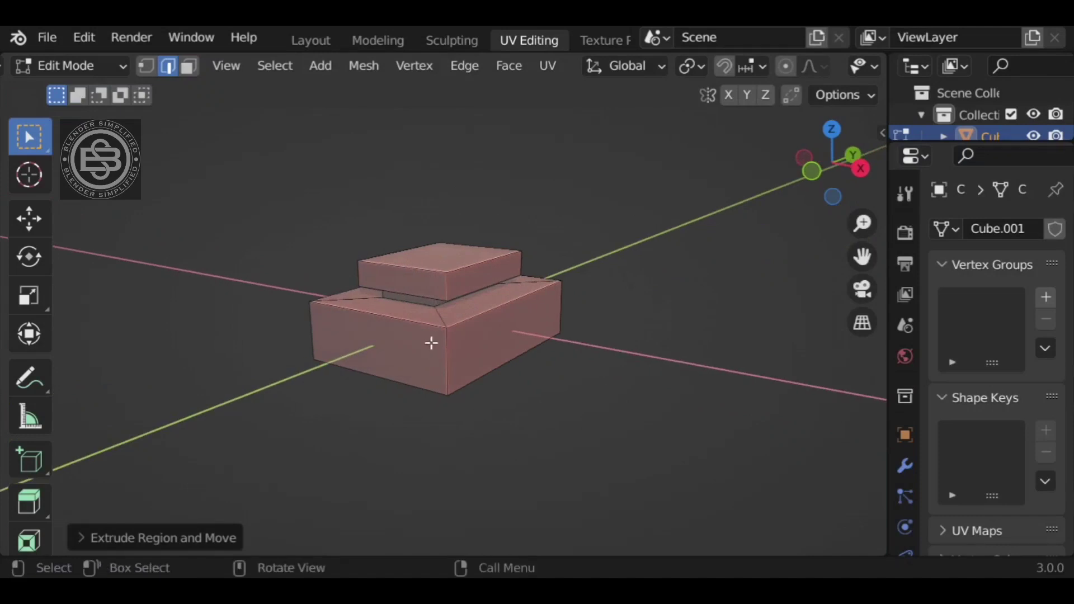
pyautogui.hotkey('ctrl', 'r')
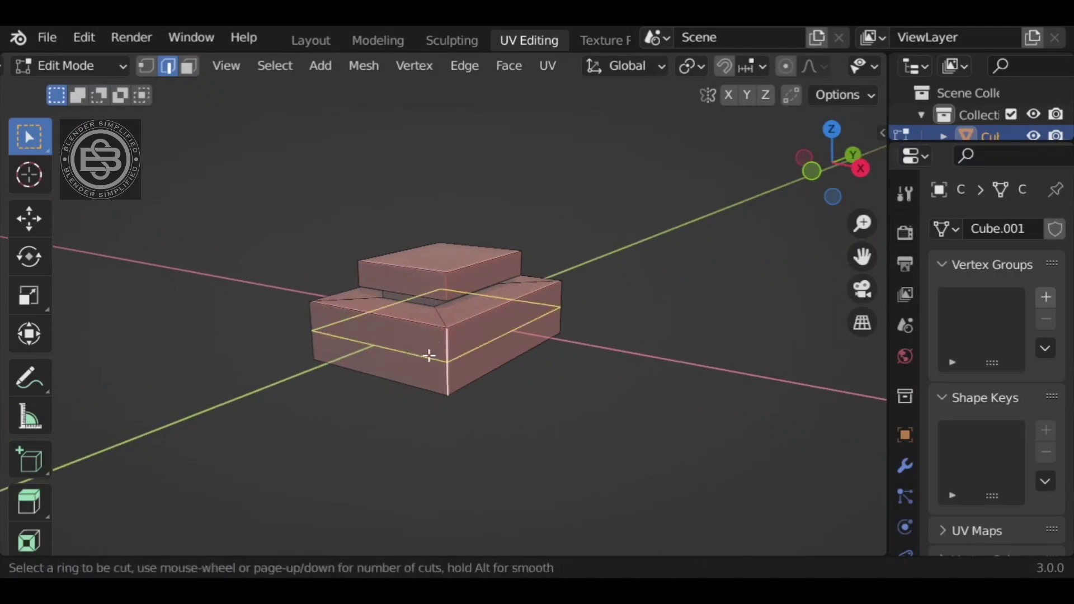
pyautogui.click(429, 356)
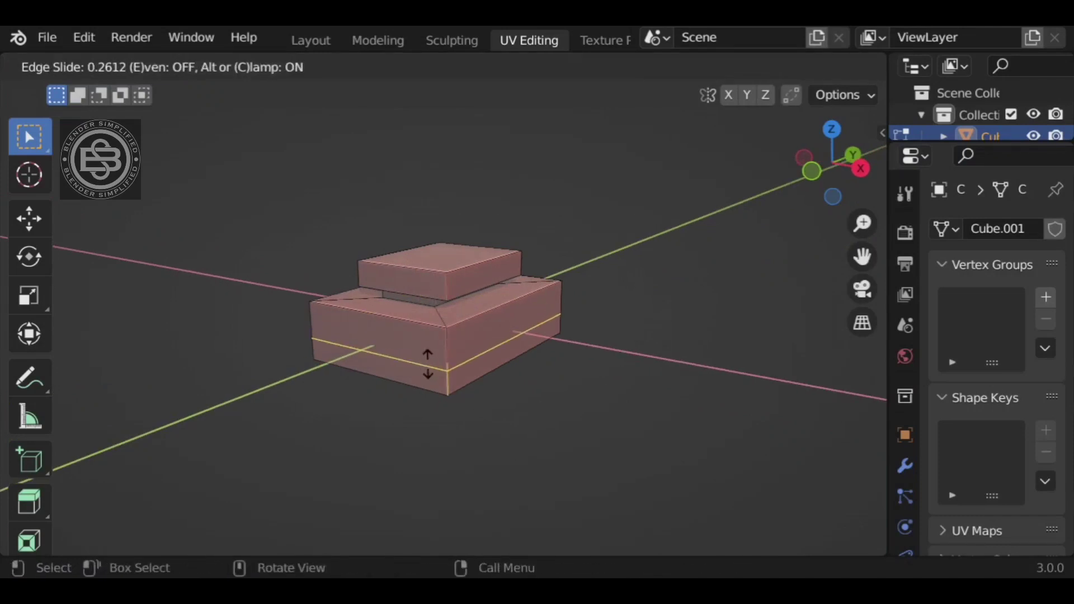
pyautogui.click(428, 364)
# - Apply AutoMirror to the model across X with positive orientation, and return to editing its mesh
pyautogui.press('Tab')
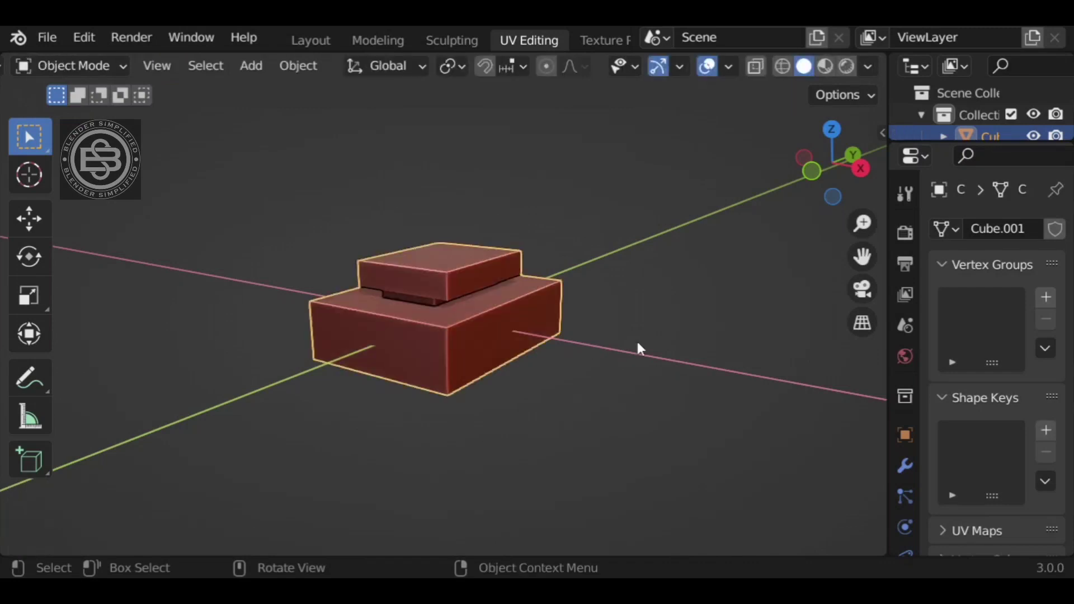
pyautogui.press('n')
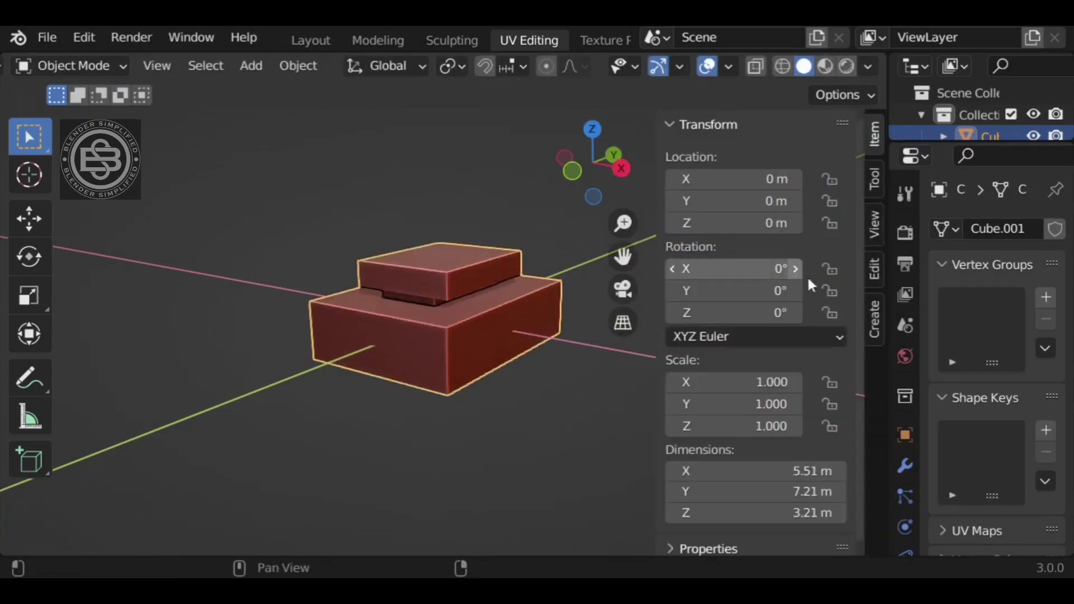
pyautogui.click(874, 270)
pyautogui.click(782, 125)
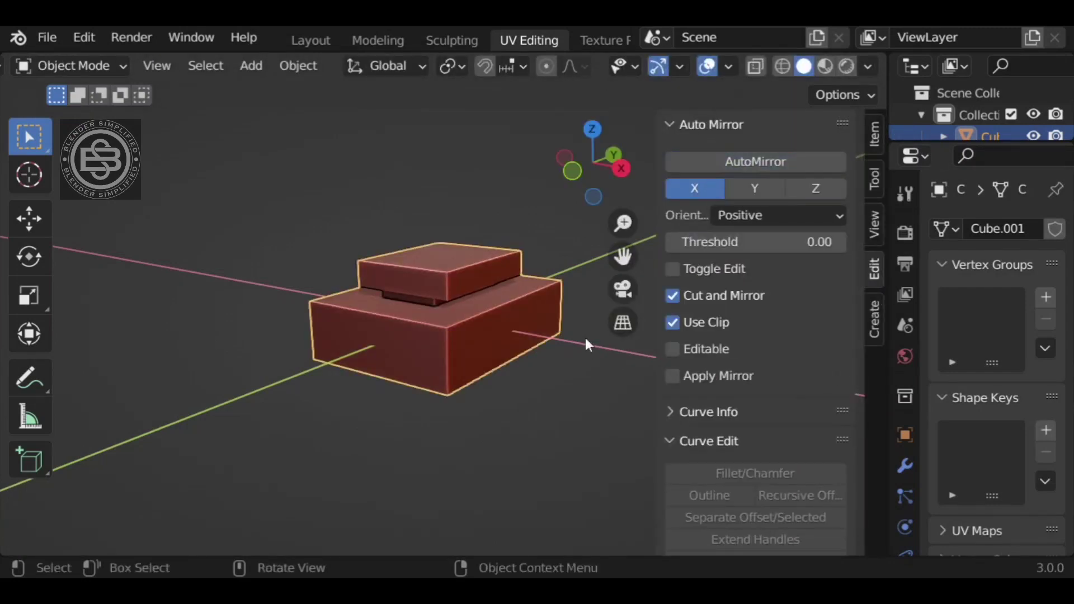
pyautogui.press('n')
pyautogui.press('Tab')
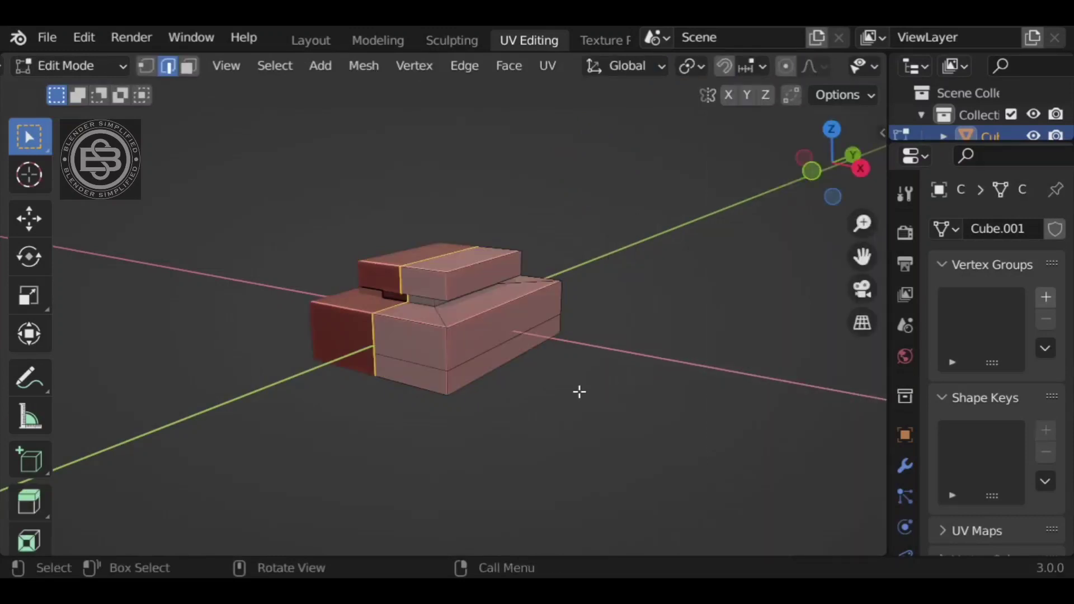
# - Move the lower box's top edge at its -Y end about 0.65 m outward along Y so that end slopes
pyautogui.moveTo(586, 396); pyautogui.dragTo(410, 390, button='middle')
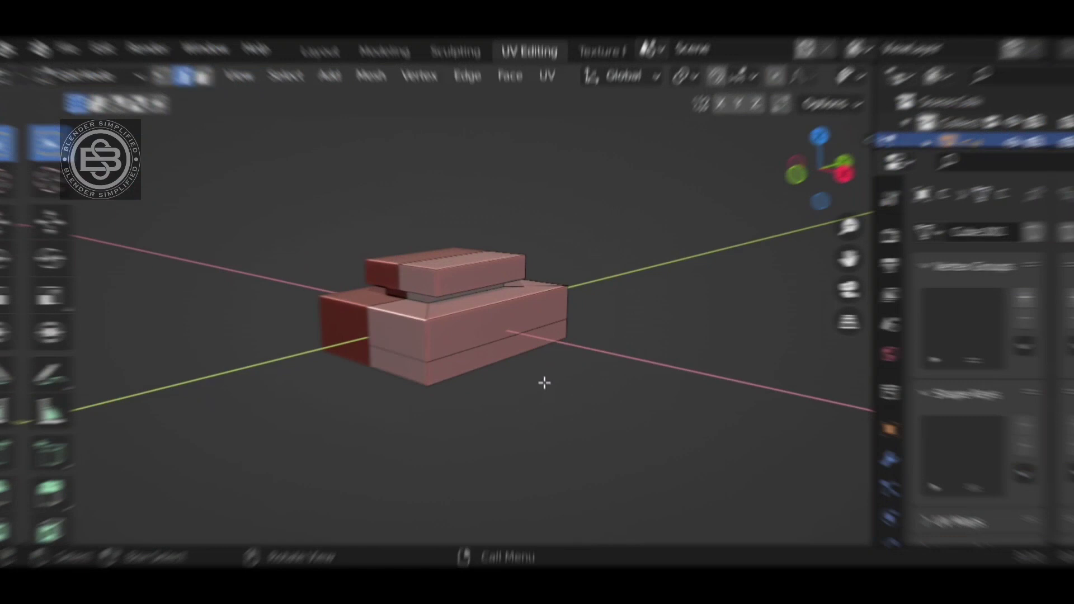
pyautogui.press('g')
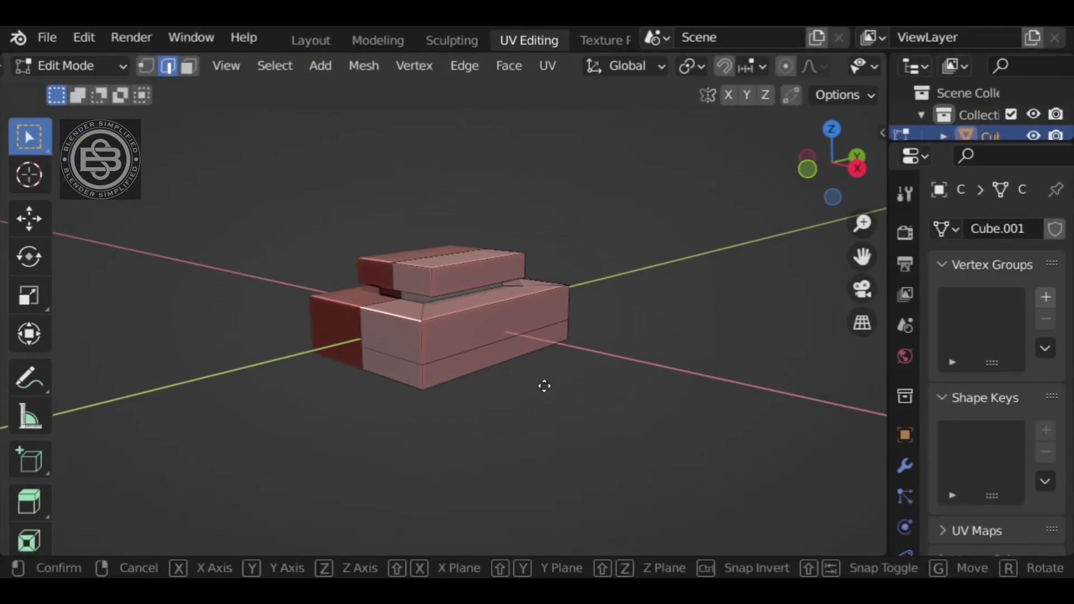
pyautogui.press('y')
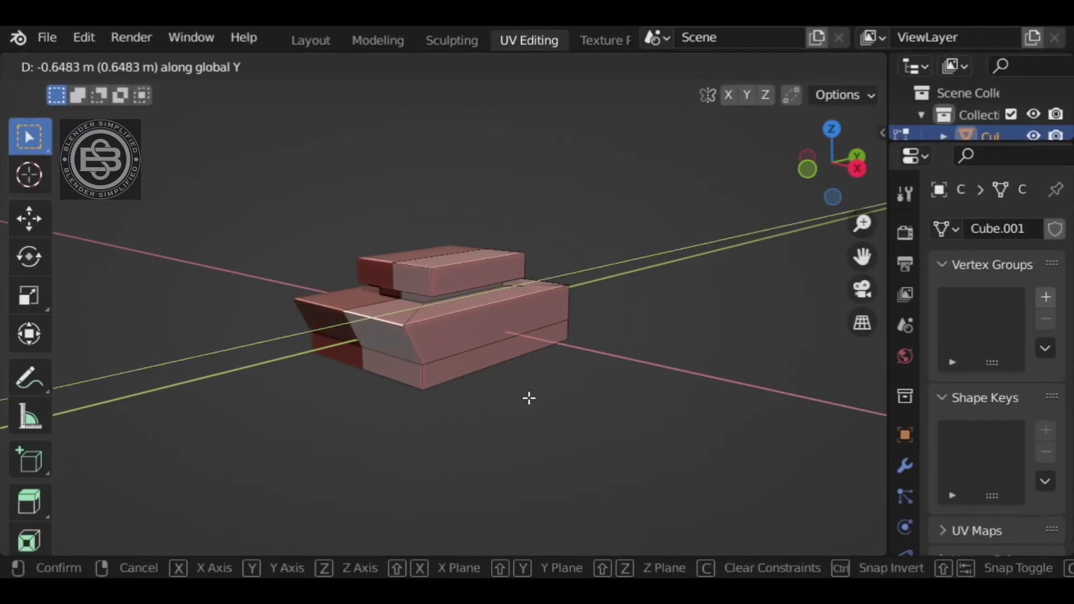
pyautogui.click(529, 397)
# - Move the lower box's top edge at its +Y end outward along Y to slope that end as well
pyautogui.moveTo(529, 397); pyautogui.dragTo(504, 350, button='middle')
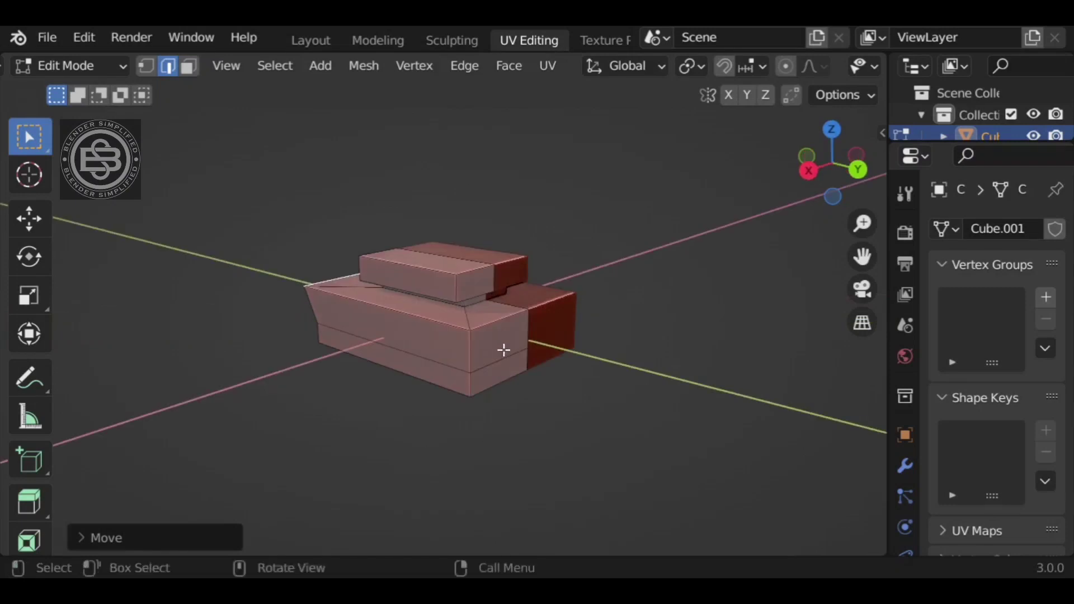
pyautogui.press('g')
pyautogui.press('y')
pyautogui.click(596, 427)
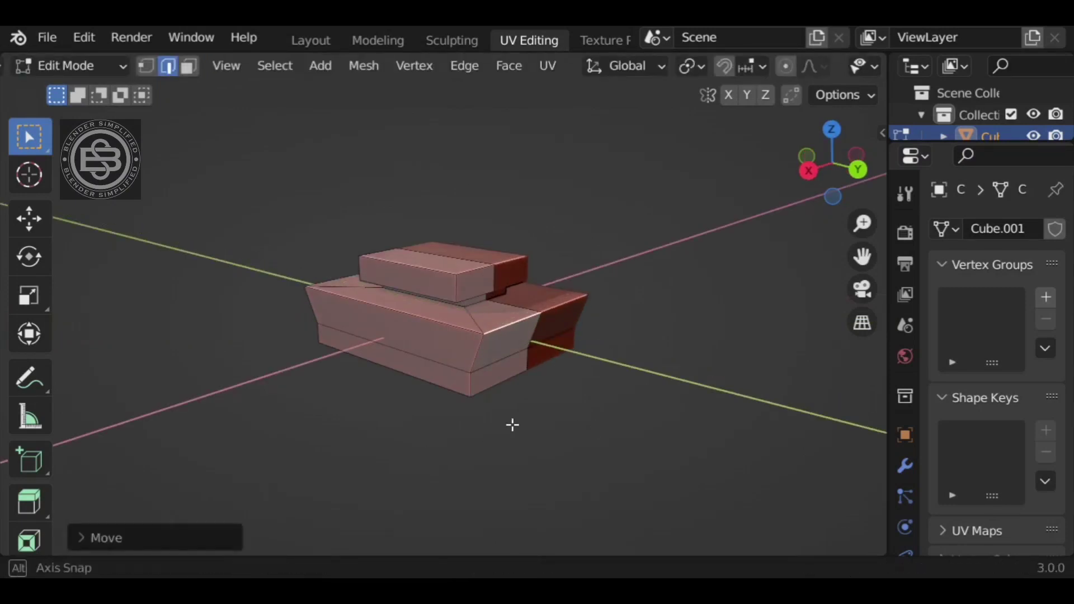
# - Inset the side face of the lower box's bottom strip and extrude the inset face outward about 1.12 m
pyautogui.moveTo(511, 425); pyautogui.dragTo(564, 393, button='middle')
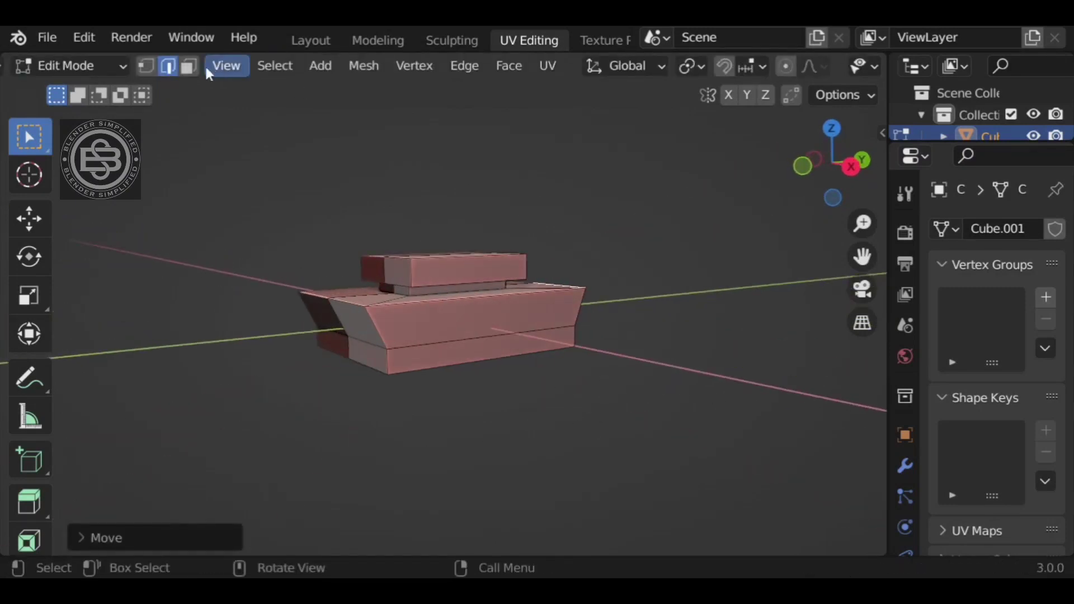
pyautogui.click(486, 351)
pyautogui.press('i')
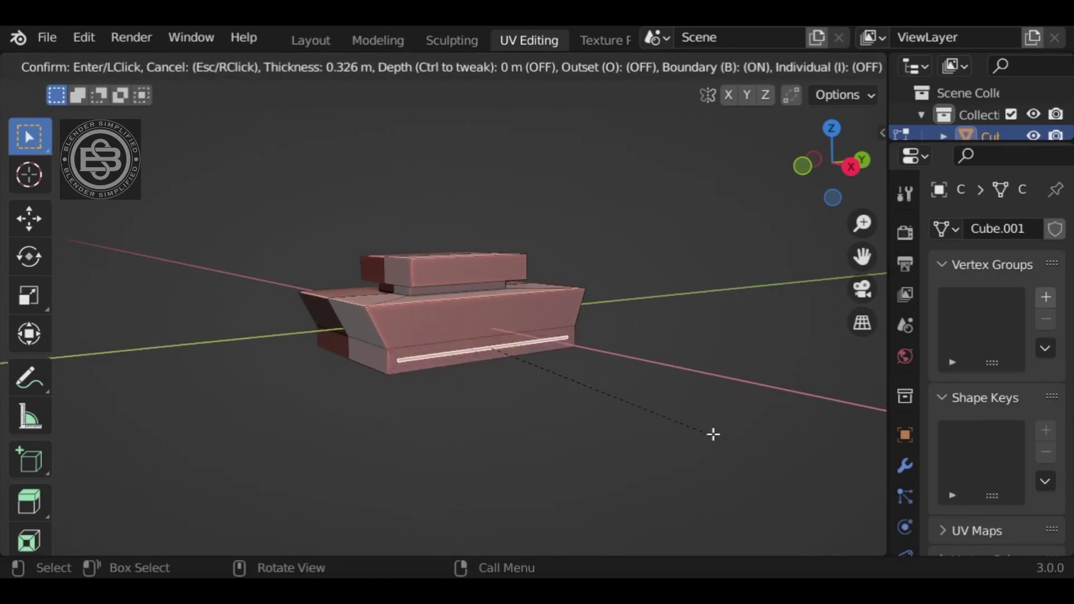
pyautogui.click(718, 437)
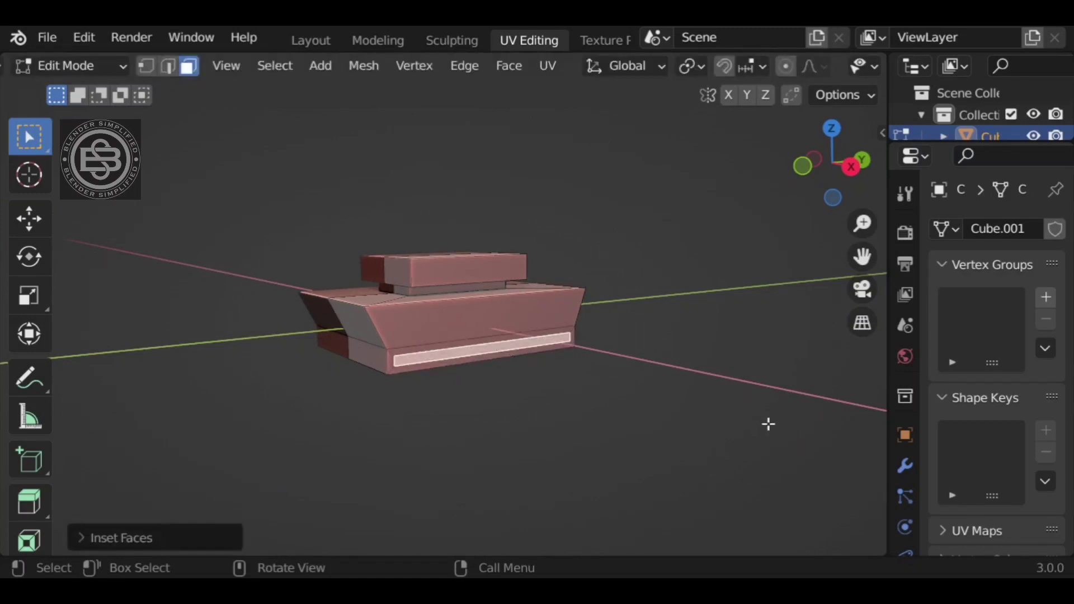
pyautogui.moveTo(611, 431); pyautogui.dragTo(662, 438, button='middle')
pyautogui.press('e')
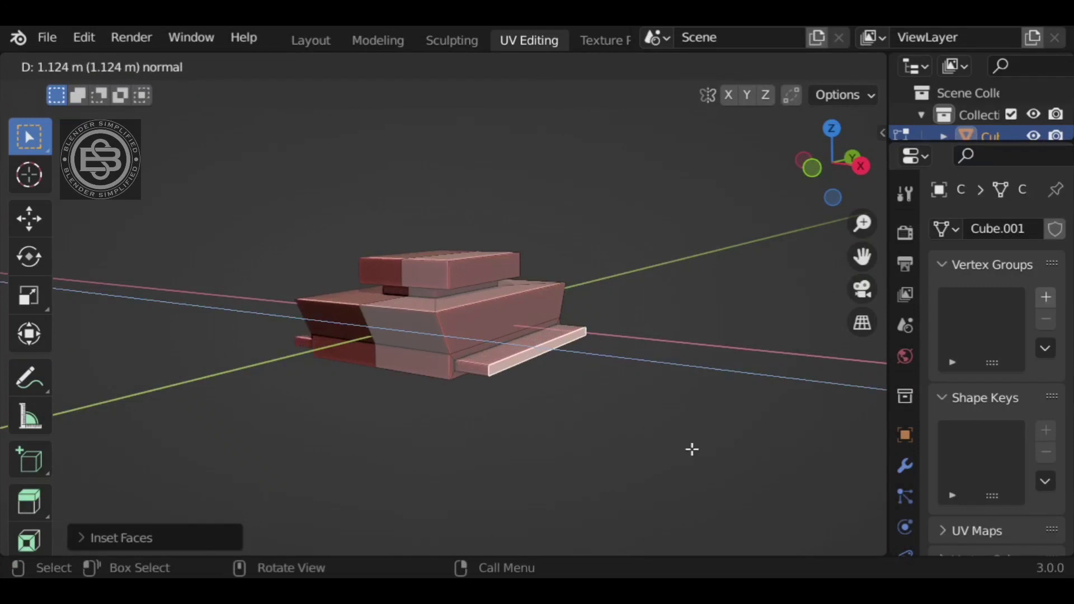
pyautogui.click(692, 449)
pyautogui.click(655, 357)
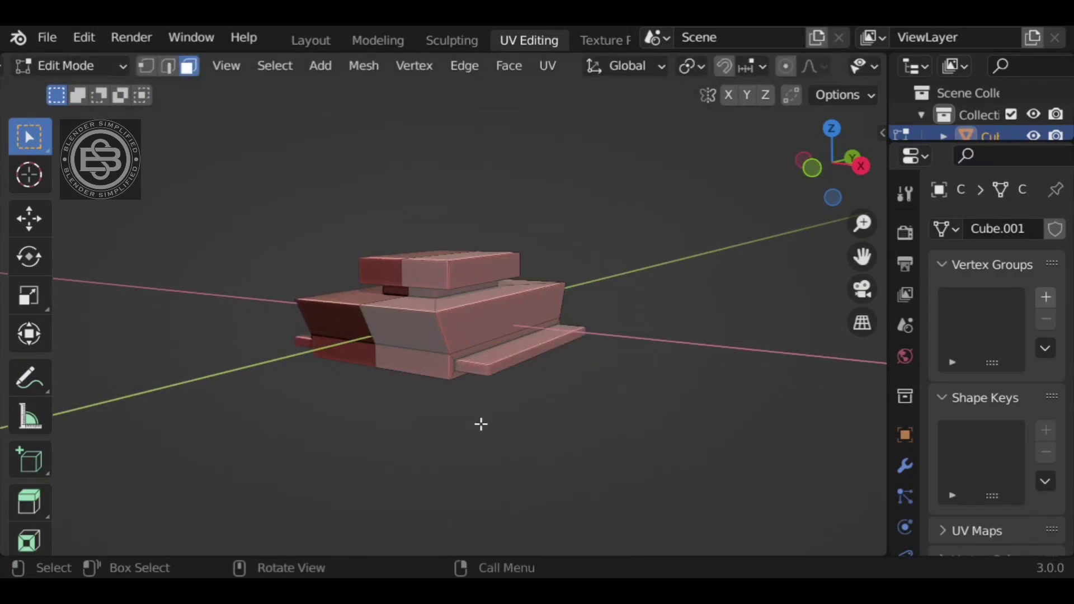
# - Add a horizontal loop cut around the sloped upper part of the lower box and slide it slightly downward
pyautogui.moveTo(481, 424); pyautogui.dragTo(611, 396, button='middle')
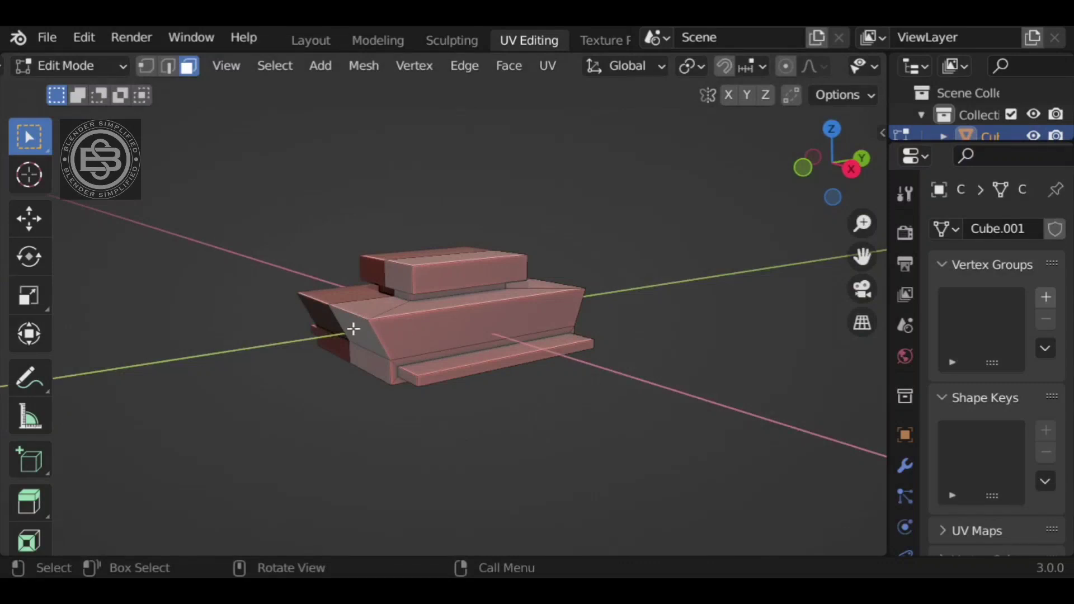
pyautogui.hotkey('ctrl', 'r')
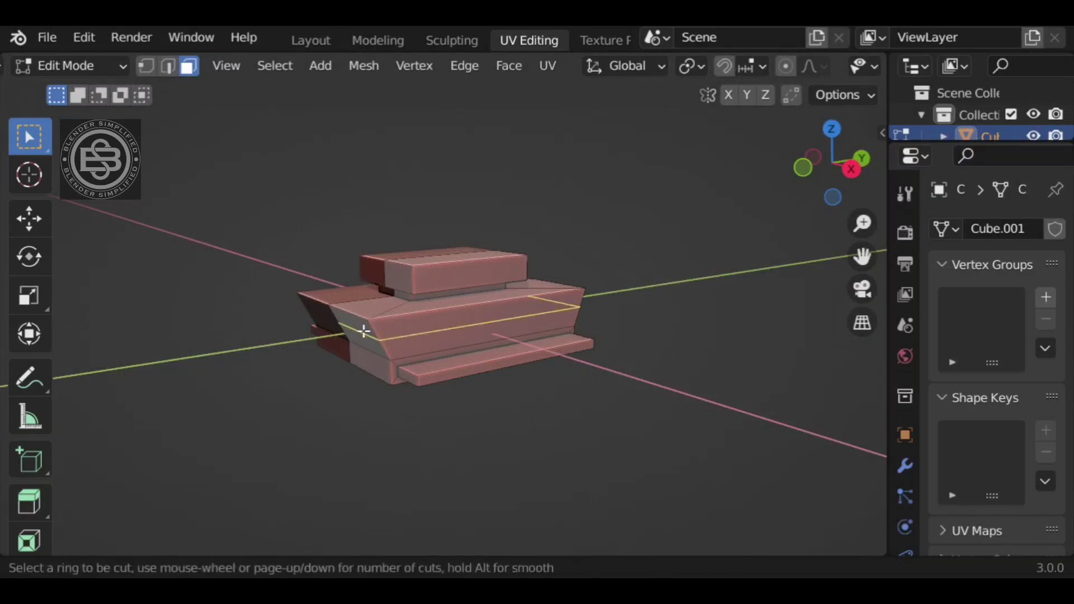
pyautogui.click(364, 331)
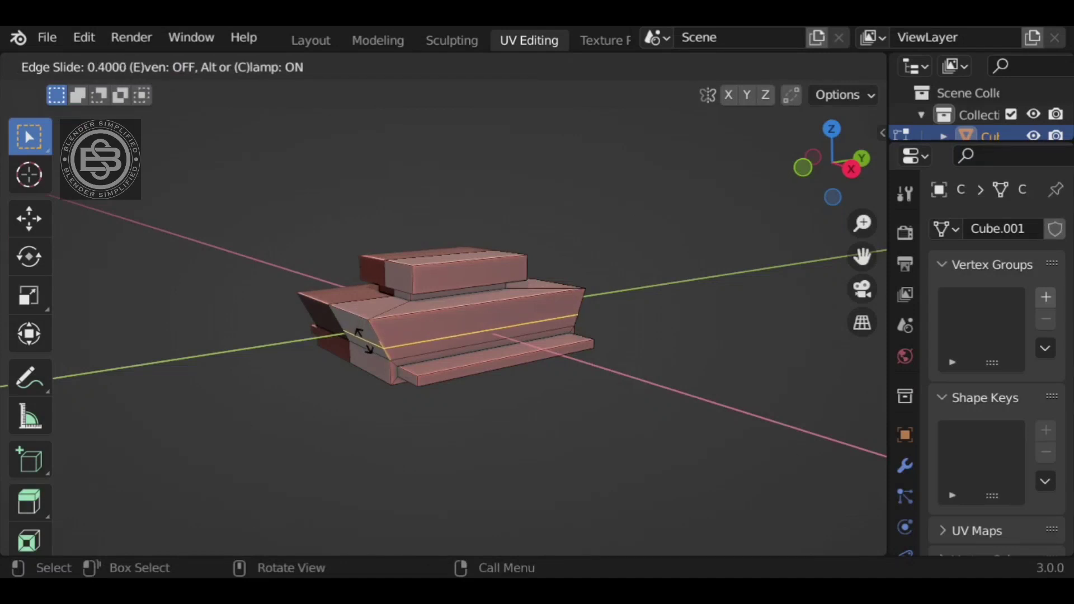
pyautogui.click(364, 334)
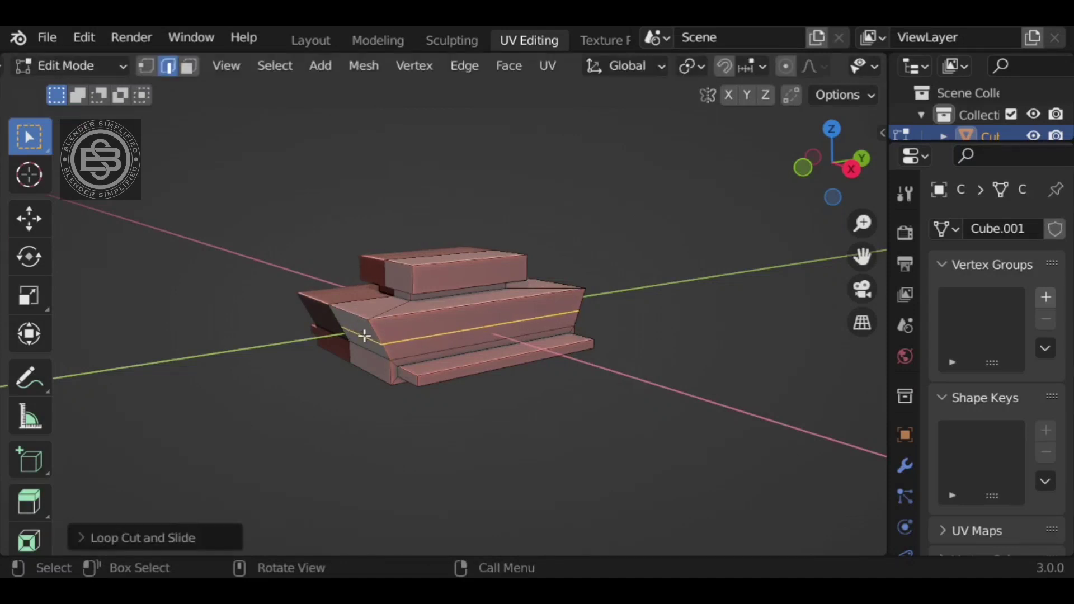
# - Extrude the side face just below the new loop about 1.3 m along X and scale it to about 0.73
pyautogui.scroll(2, 428, 387)
pyautogui.moveTo(484, 345); pyautogui.dragTo(592, 402, button='middle')
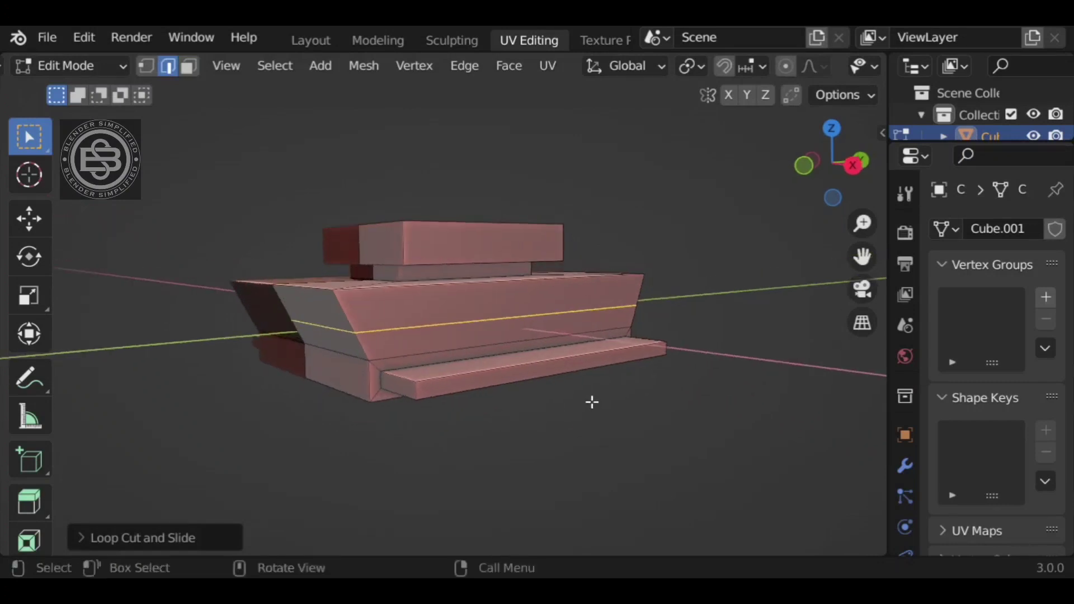
pyautogui.click(459, 331)
pyautogui.click(188, 66)
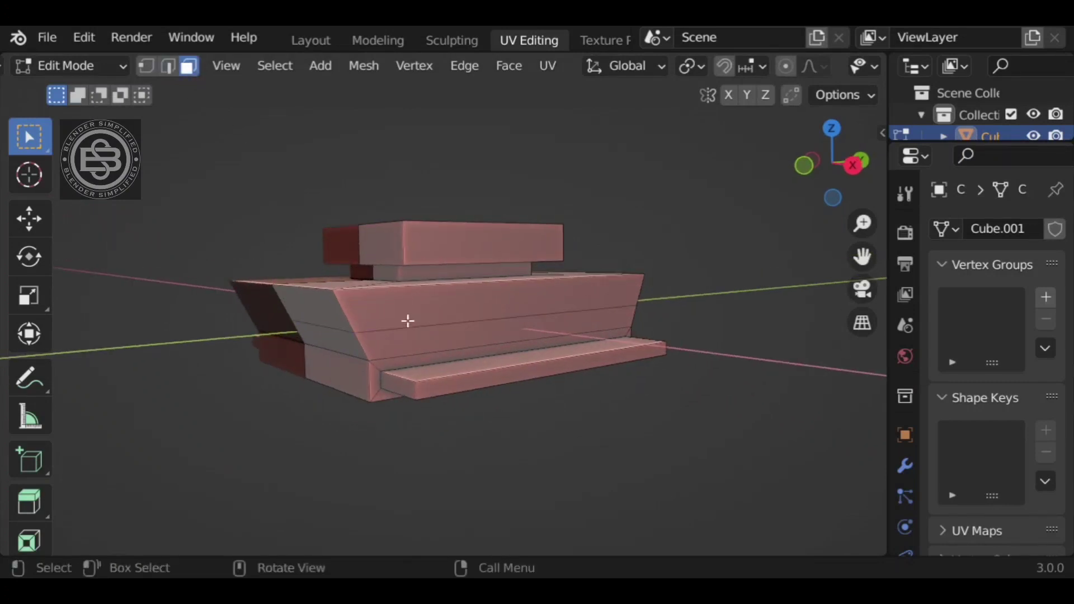
pyautogui.click(442, 338)
pyautogui.moveTo(561, 453); pyautogui.dragTo(624, 440, button='middle')
pyautogui.press('e')
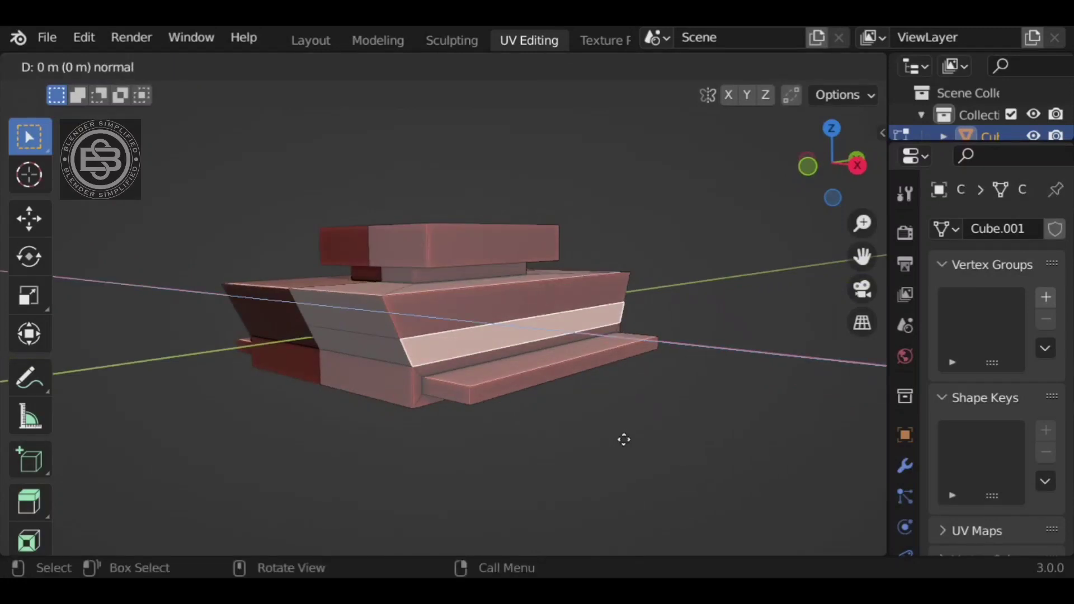
pyautogui.press('x')
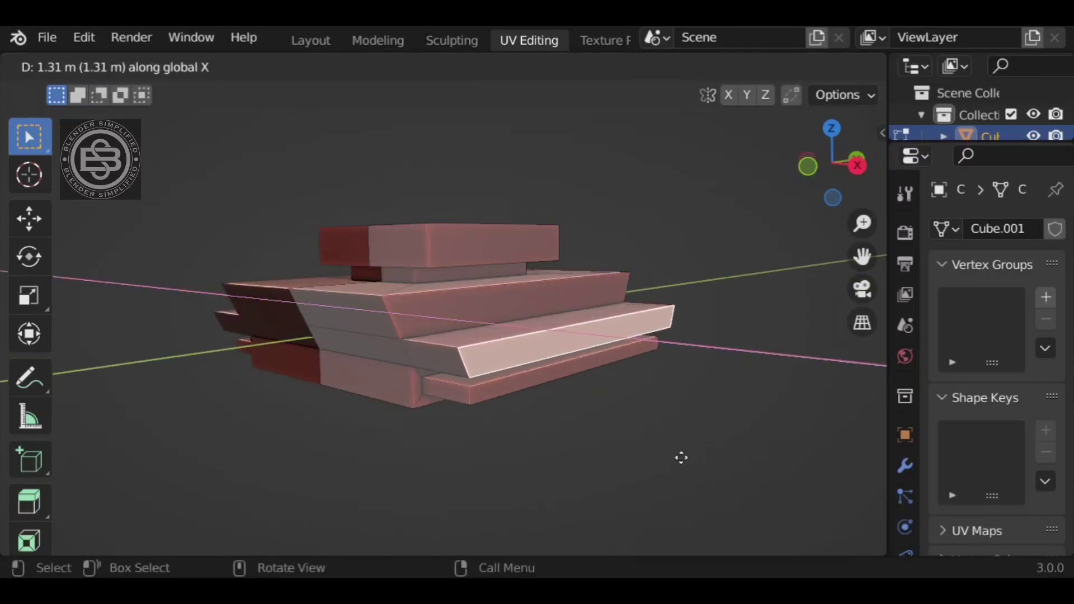
pyautogui.click(690, 461)
pyautogui.press('s')
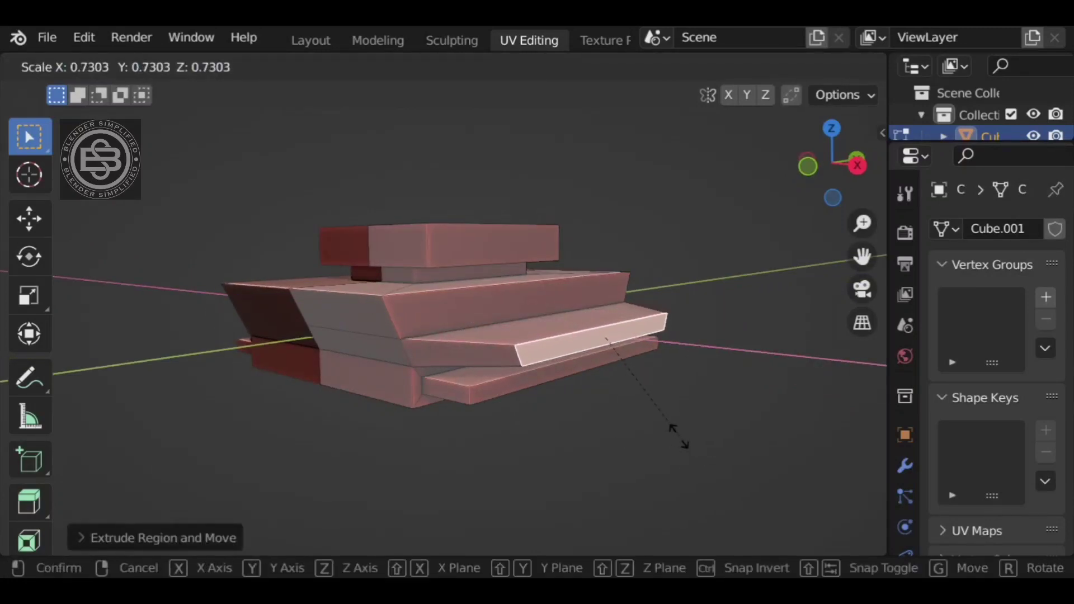
pyautogui.click(678, 435)
# - Raise the bottom outer edge of the extruded side ledge about 0.09 m along Z
pyautogui.moveTo(678, 436); pyautogui.dragTo(647, 421, button='middle')
pyautogui.press('2')
pyautogui.click(563, 361)
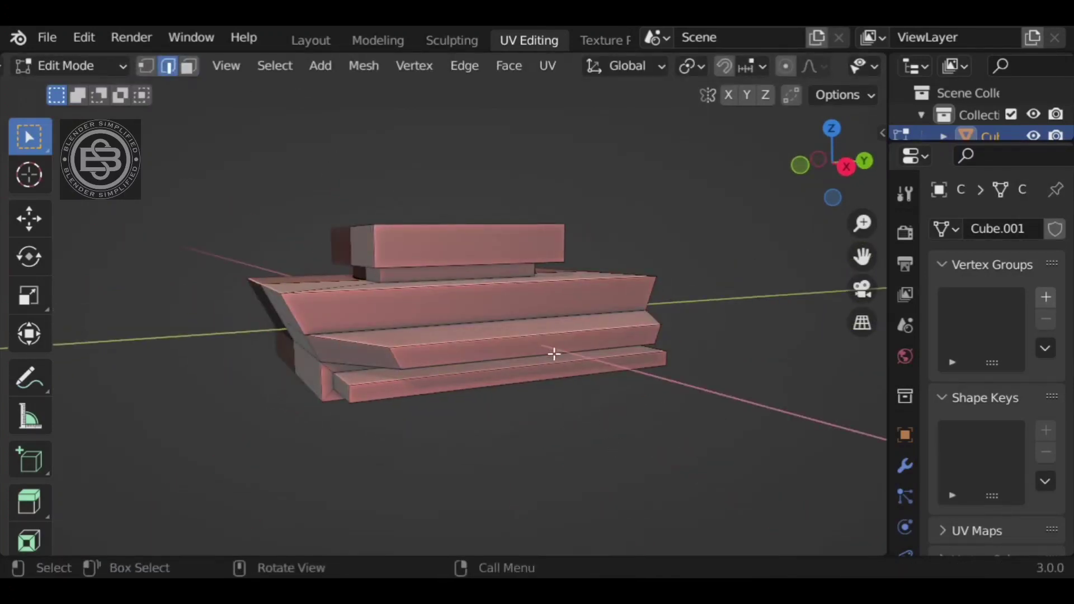
pyautogui.press('g')
pyautogui.press('z')
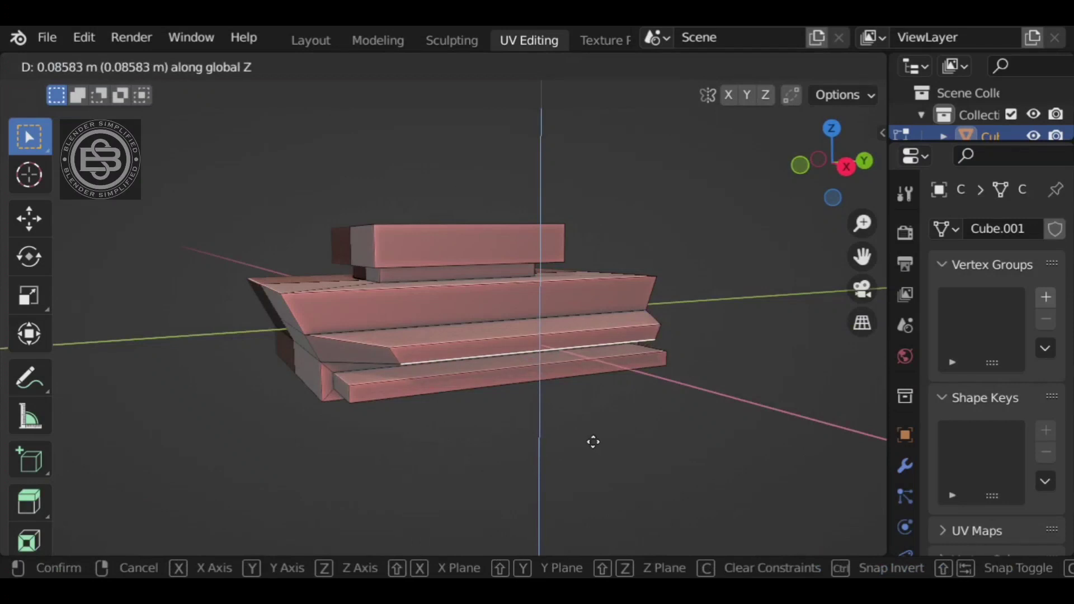
pyautogui.click(593, 440)
pyautogui.click(638, 373)
# - Raise the whole outer face of the upper side ledge slightly along Z
pyautogui.moveTo(694, 413)
pyautogui.mouseDown(button='middle')
pyautogui.moveTo(606, 374)
pyautogui.moveTo(469, 422)
pyautogui.moveTo(223, 386)
pyautogui.moveTo(551, 421)
pyautogui.moveTo(680, 403)
pyautogui.mouseUp(button='middle')
pyautogui.click(189, 66)
pyautogui.click(497, 333)
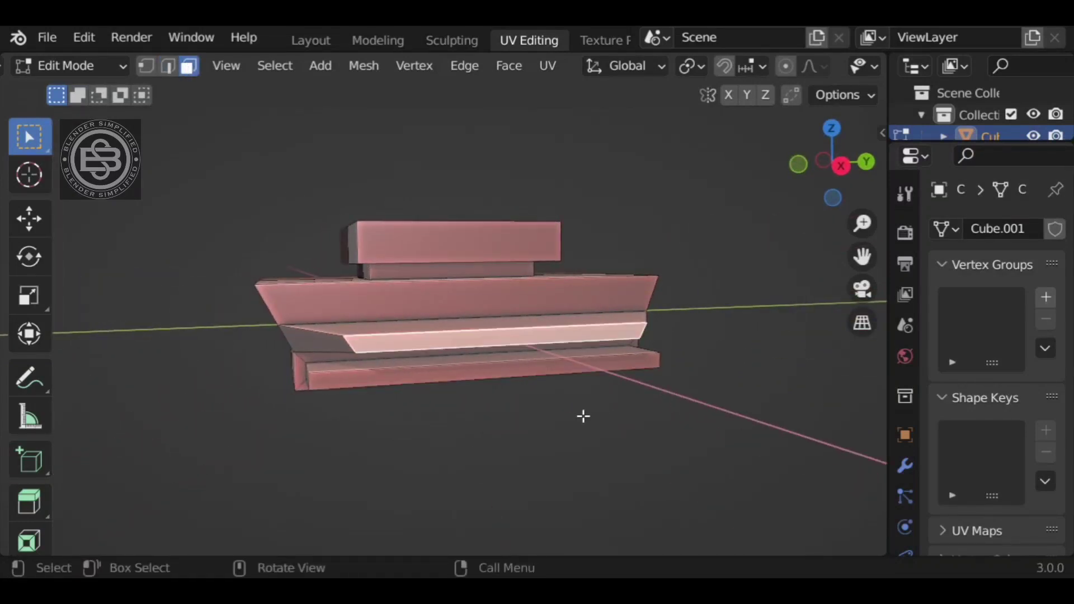
pyautogui.press('g')
pyautogui.press('z')
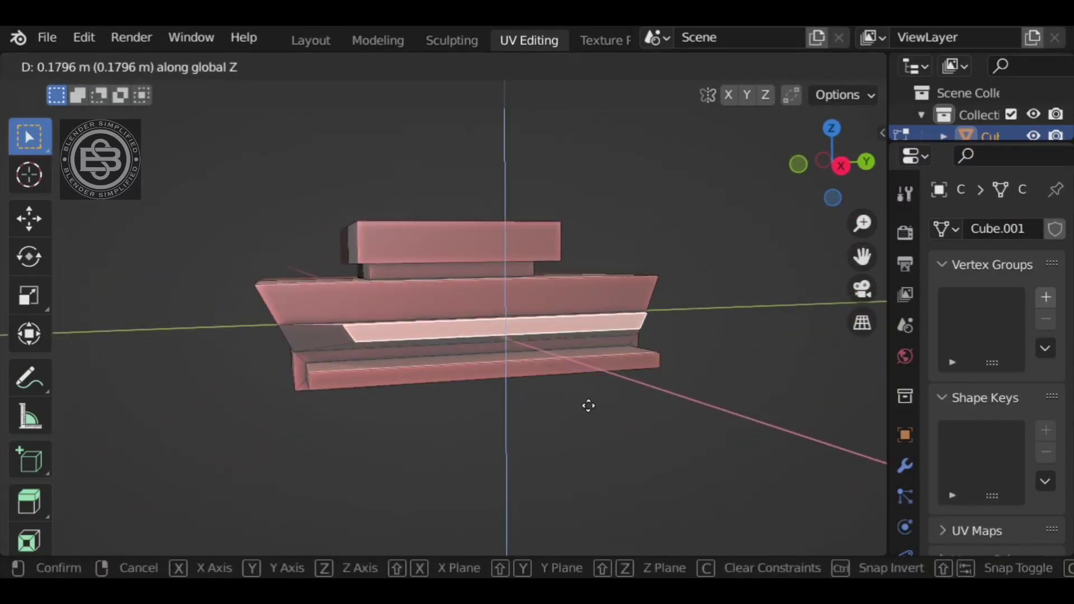
pyautogui.click(570, 412)
# - Extrude the upper block's top face upward and scale it down to form a tapered roof
pyautogui.moveTo(571, 413); pyautogui.dragTo(741, 434, button='middle')
pyautogui.click(455, 237)
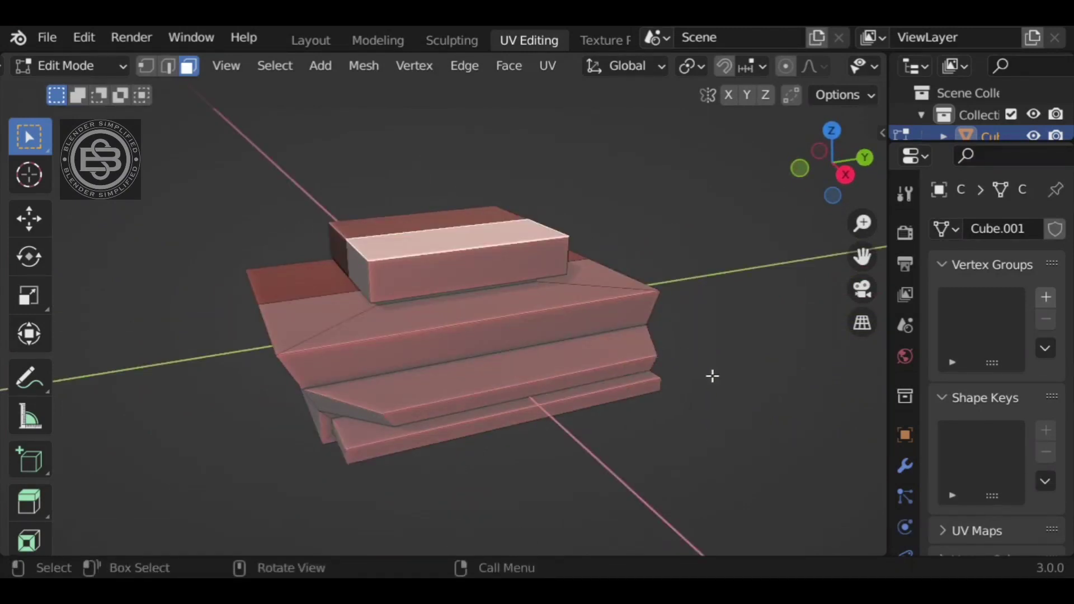
pyautogui.press('e')
pyautogui.click(739, 372)
pyautogui.press('s')
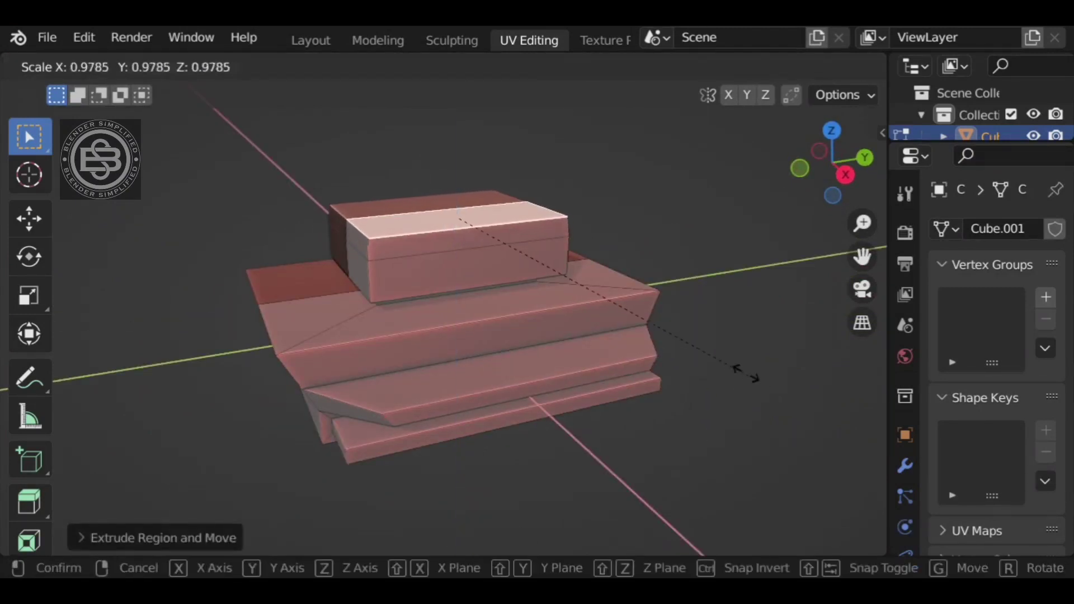
pyautogui.click(728, 361)
# - Move the edge beneath the upper block's roof taper at its +Y end outward along Y
pyautogui.moveTo(731, 355); pyautogui.dragTo(468, 221, button='middle')
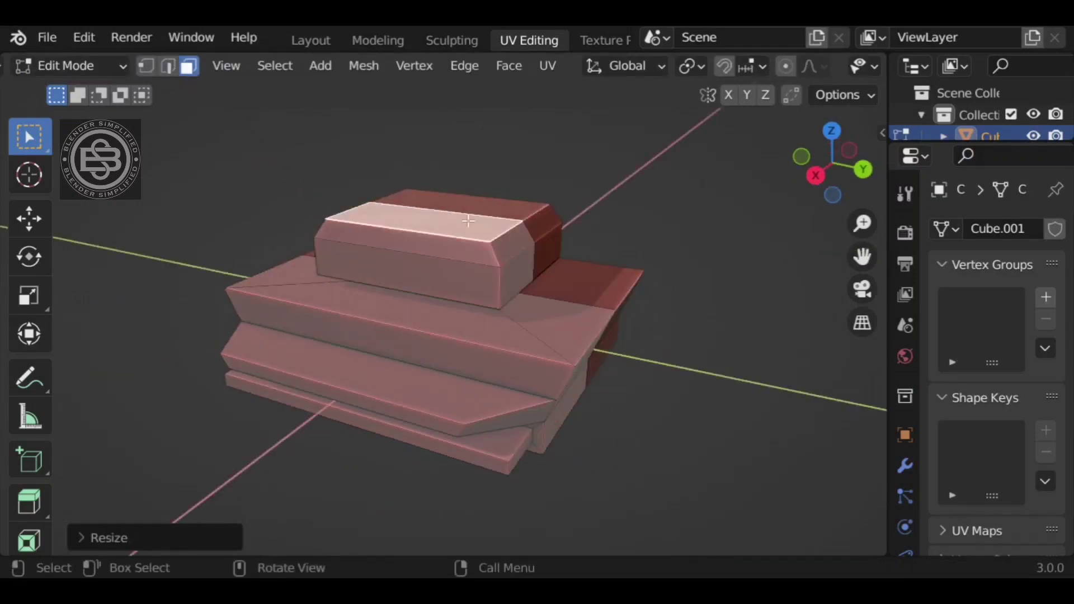
pyautogui.click(169, 66)
pyautogui.click(523, 252)
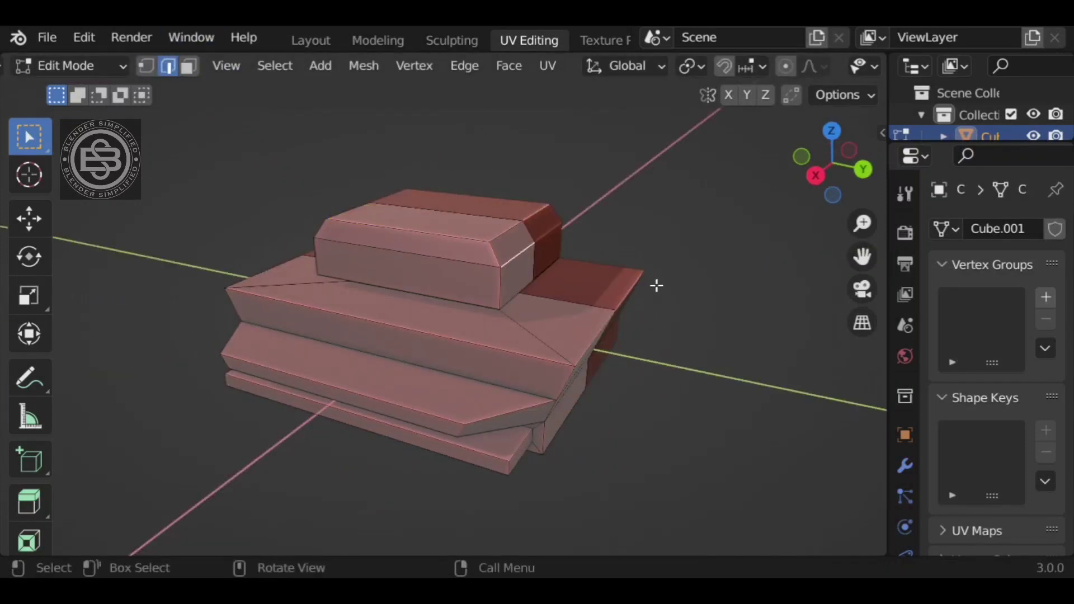
pyautogui.press('g')
pyautogui.press('y')
pyautogui.click(660, 288)
# - Move the matching edge at the upper block's -Y end about 0.2 m outward along Y
pyautogui.moveTo(660, 287); pyautogui.dragTo(388, 237, button='middle')
pyautogui.click(700, 355)
pyautogui.press('g')
pyautogui.press('y')
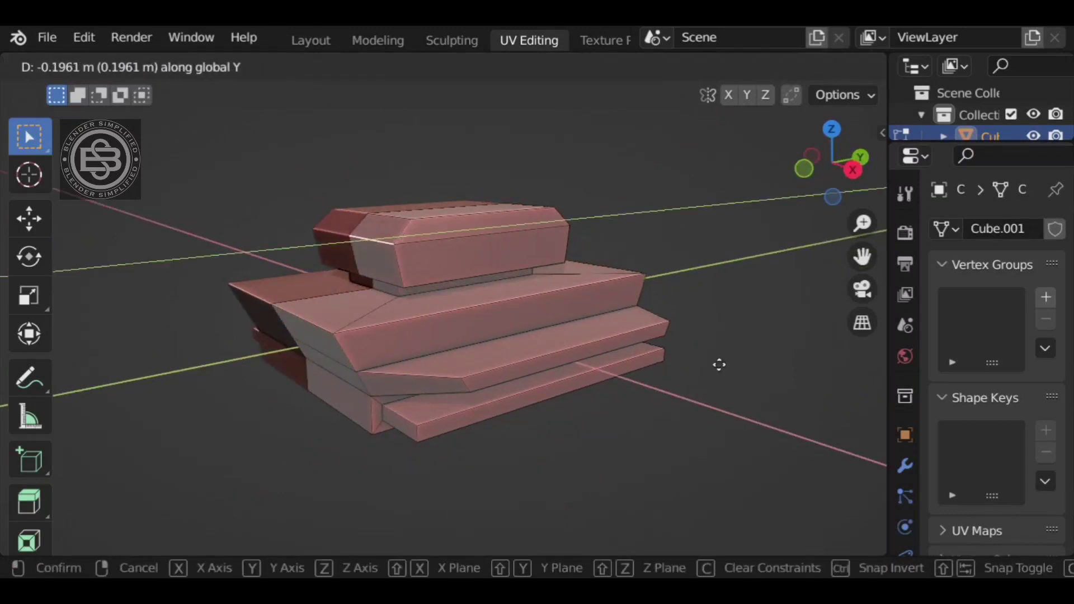
pyautogui.click(716, 366)
# - Add a loop cut across the upper block and slide it toward the block's +Y end
pyautogui.moveTo(716, 366); pyautogui.dragTo(592, 230, button='middle')
pyautogui.hotkey('ctrl', 'r')
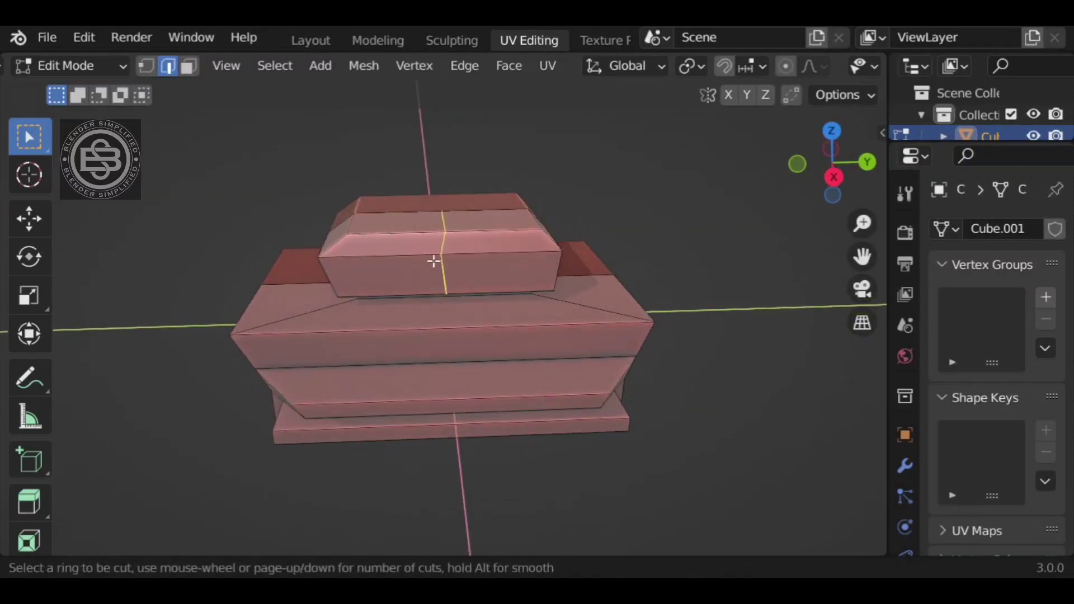
pyautogui.click(436, 264)
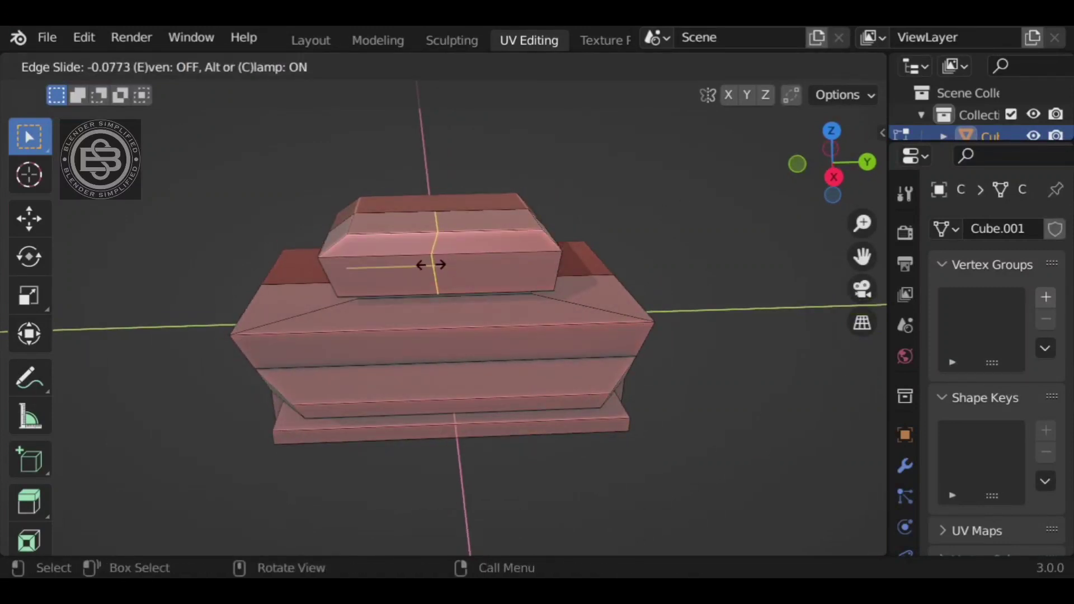
pyautogui.click(487, 273)
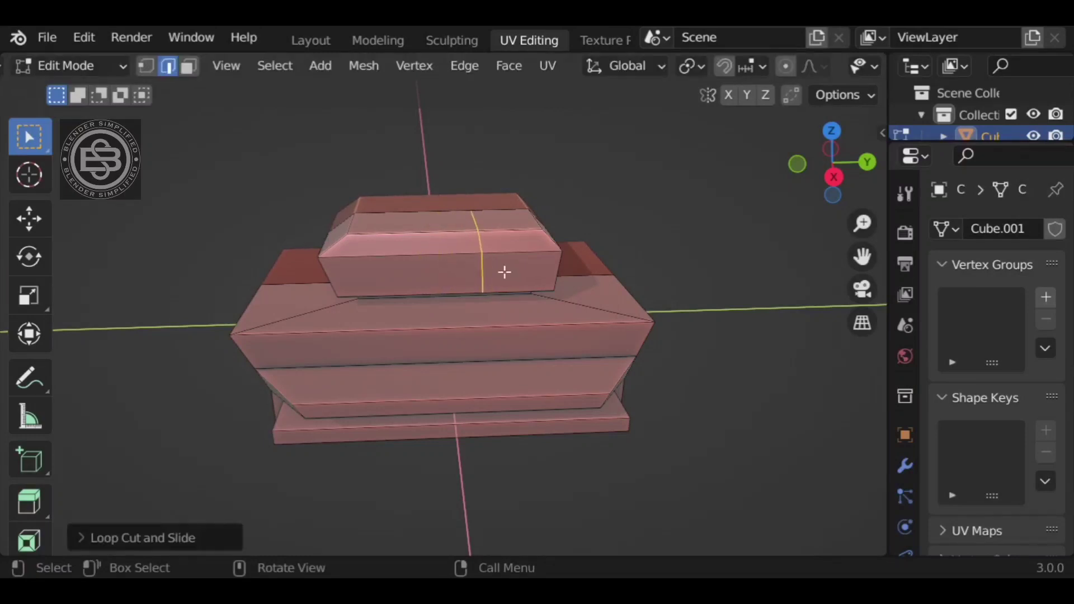
# - Extrude the upper block's side face between the new loop and its +Y end outward
pyautogui.moveTo(716, 259); pyautogui.dragTo(693, 326, button='middle')
pyautogui.click(193, 66)
pyautogui.click(526, 285)
pyautogui.press('e')
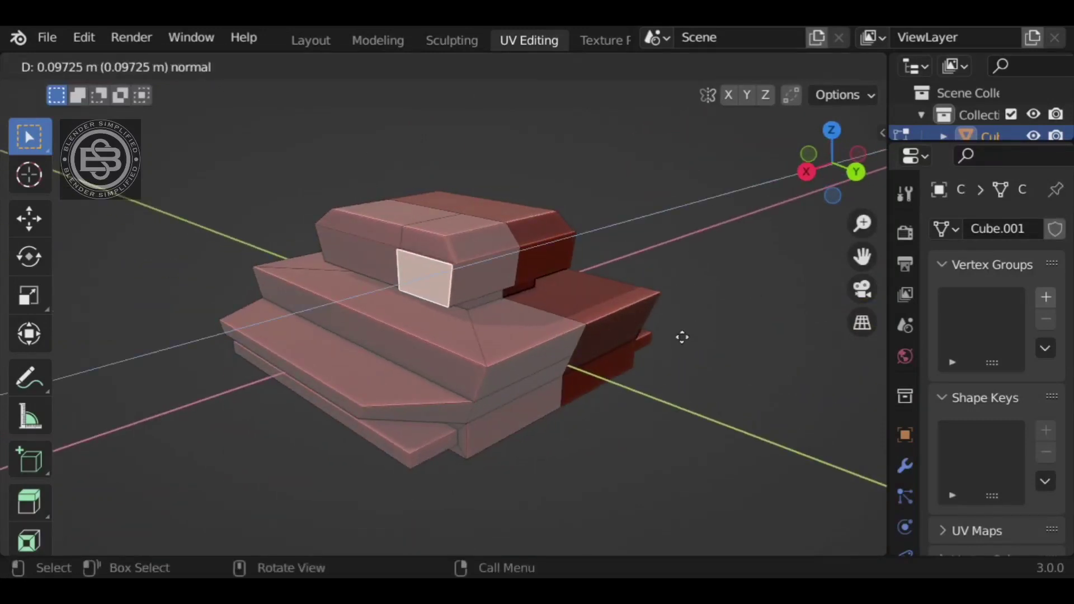
pyautogui.click(669, 343)
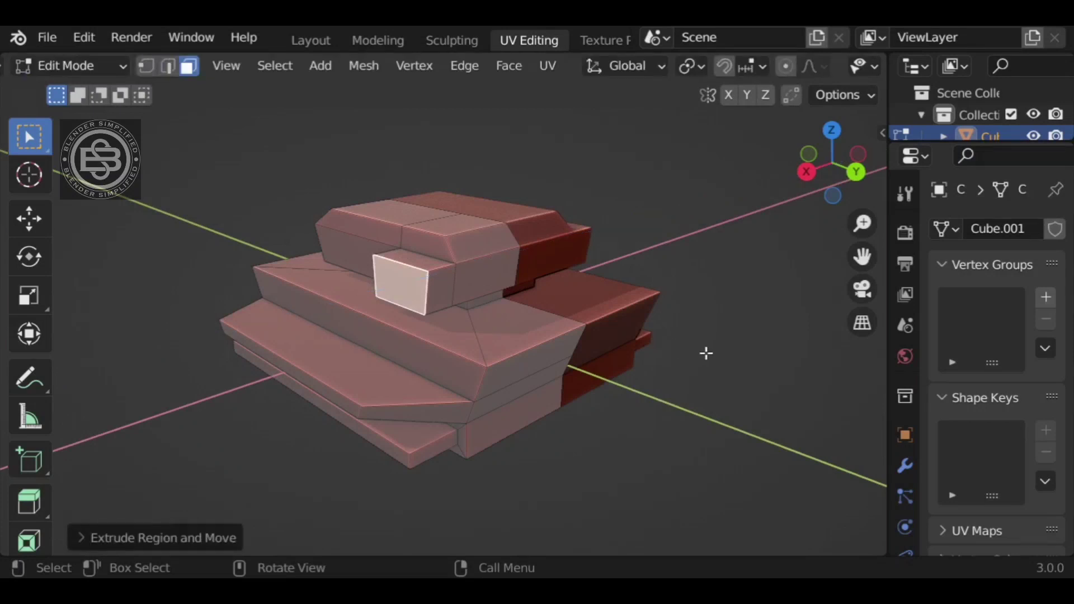
# - Extrude the small side block's outer face once more and scale it down slightly
pyautogui.press('e')
pyautogui.click(685, 362)
pyautogui.press('s')
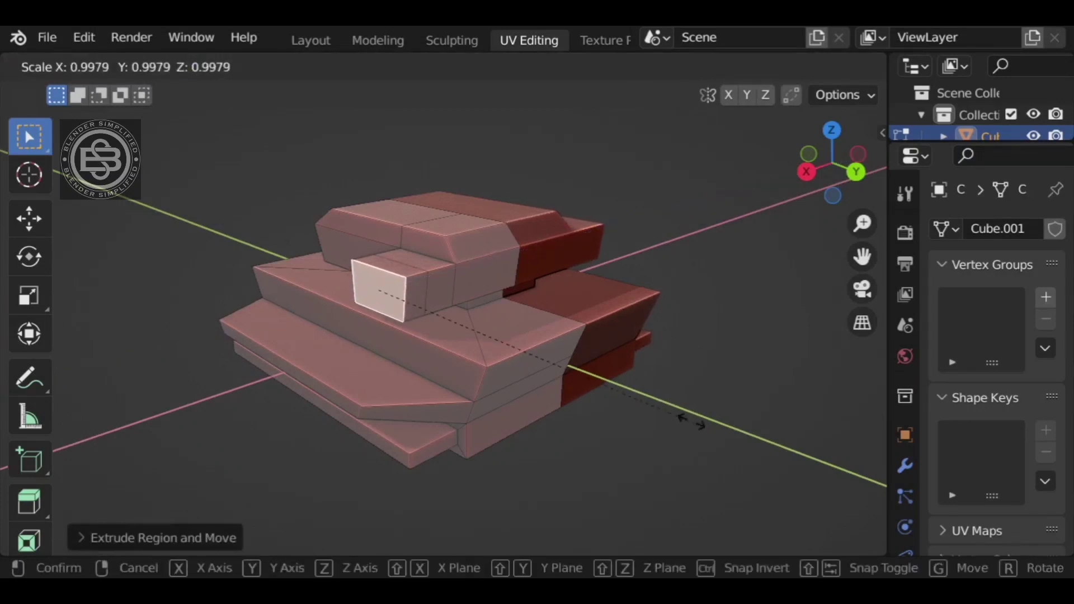
pyautogui.click(623, 396)
# - Try to bevel the edges around the small side block's outer face
pyautogui.hotkey('ctrl', 'b')
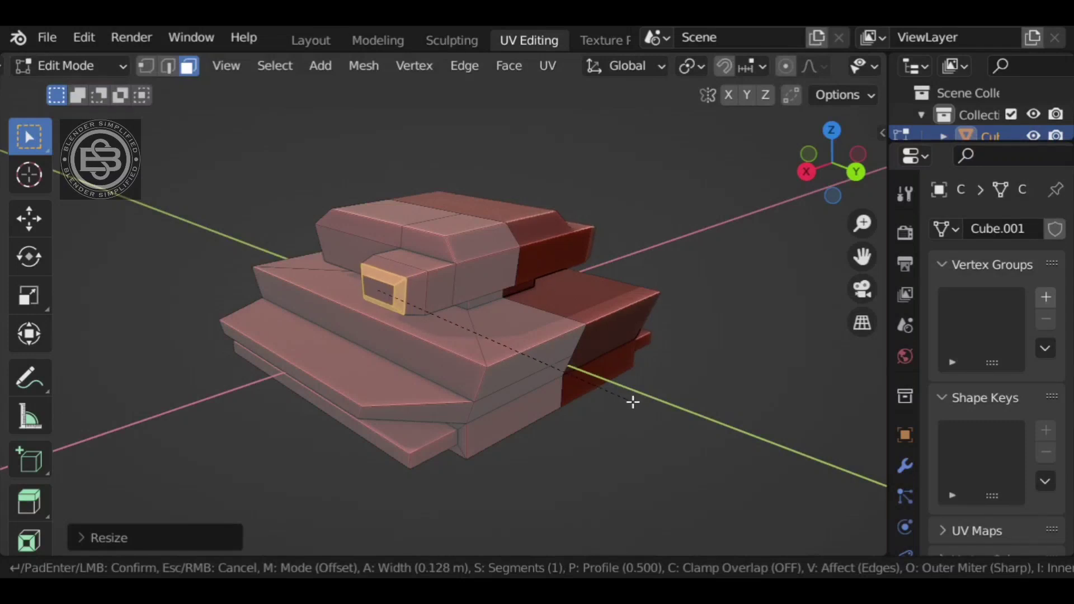
pyautogui.click(688, 338)
pyautogui.click(786, 307)
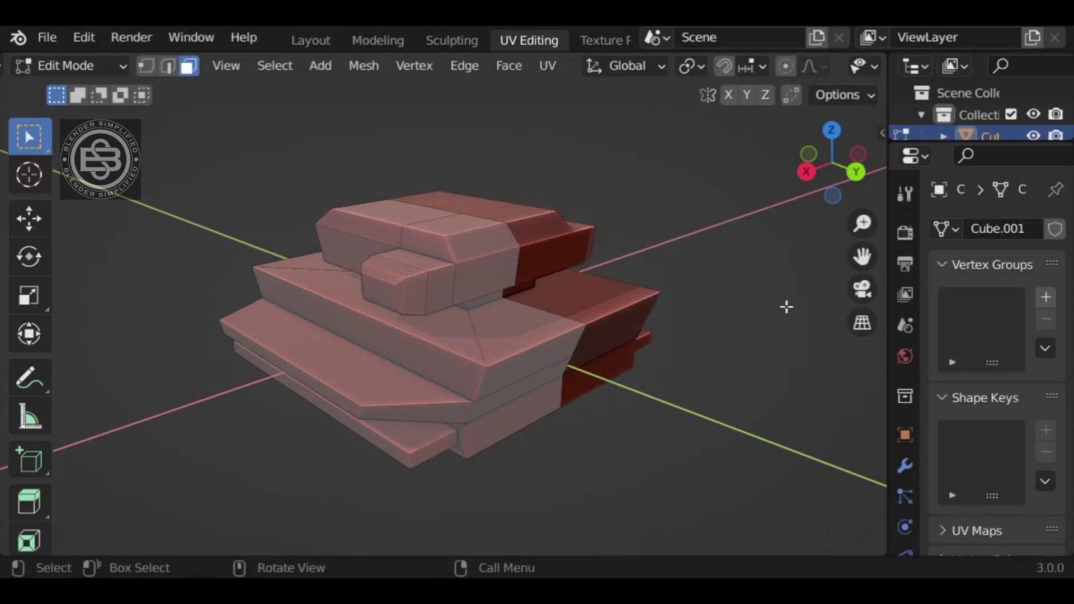
pyautogui.moveTo(786, 307); pyautogui.dragTo(429, 333, button='middle')
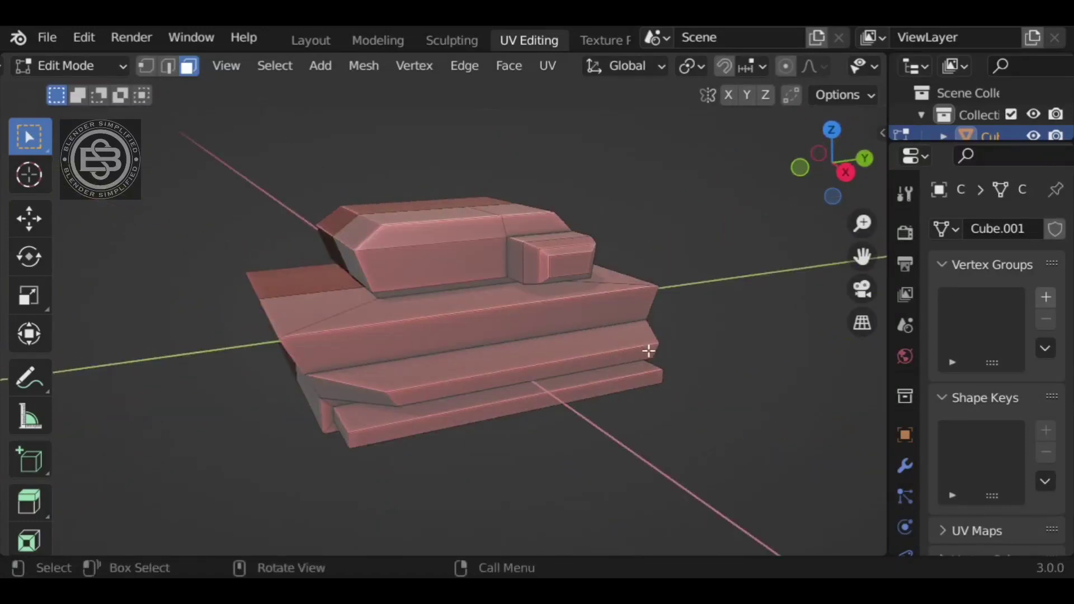
pyautogui.hotkey('ctrl', 'z')
pyautogui.hotkey('ctrl', 'z')
pyautogui.click(698, 336)
# - Add a lengthwise loop cut to the upper block's outer half and angle back the corner of its -Y end
pyautogui.moveTo(716, 364); pyautogui.dragTo(770, 329, button='middle')
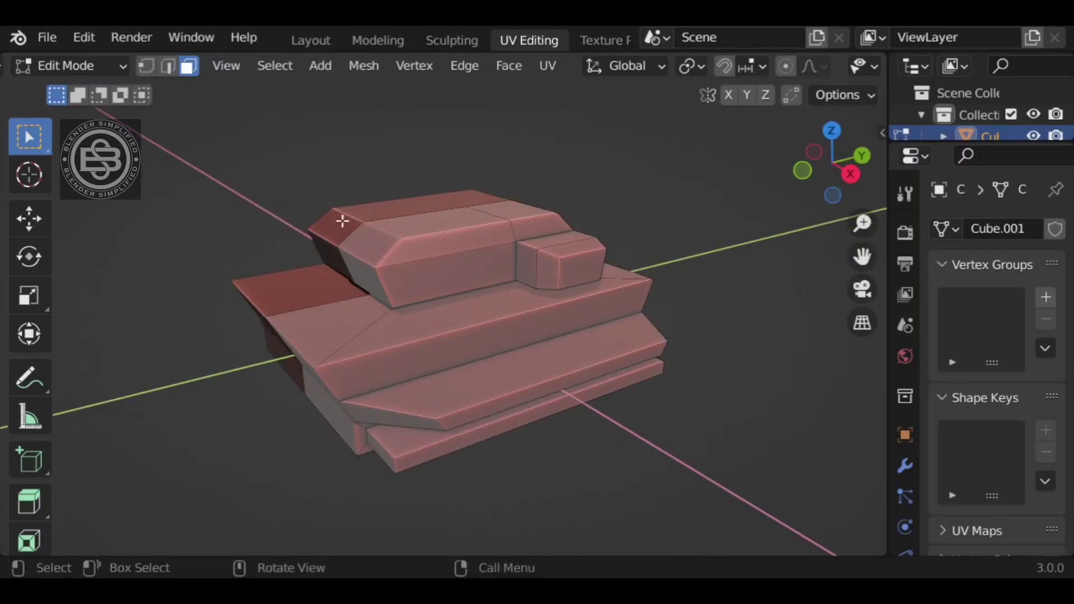
pyautogui.moveTo(342, 221); pyautogui.dragTo(412, 283, button='middle')
pyautogui.hotkey('ctrl', 'r')
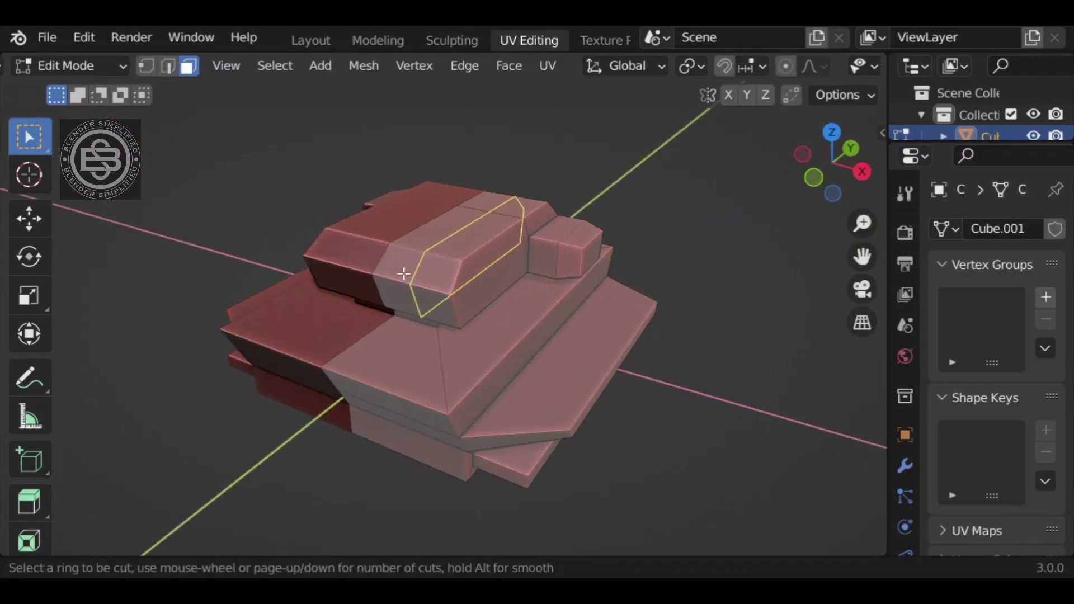
pyautogui.click(404, 274)
pyautogui.click(413, 279)
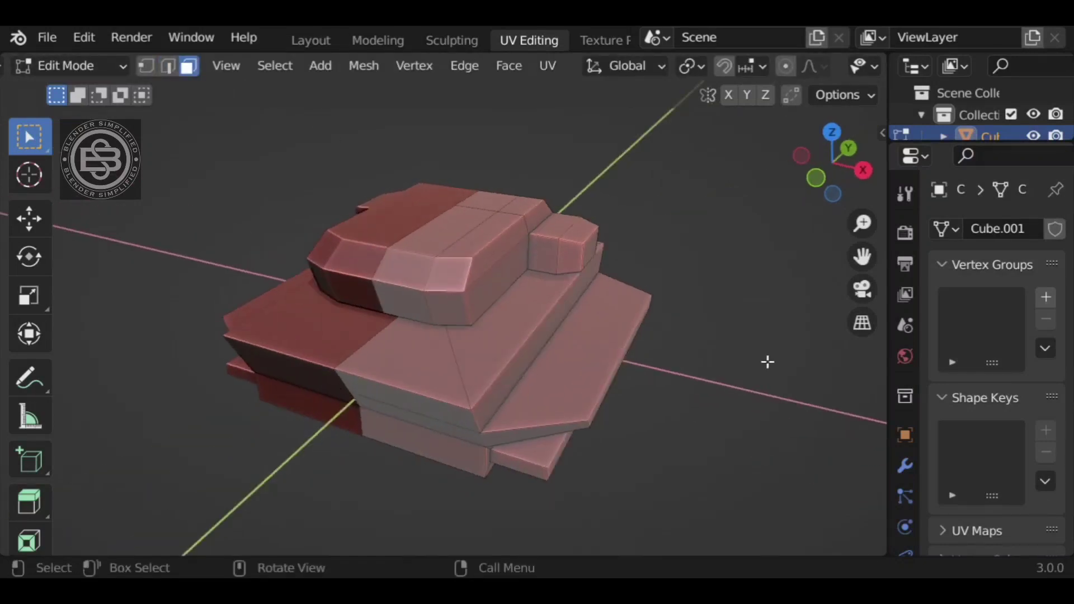
# - Duplicate the side block's -Y face in place, slightly scaled down, and extrude the copy toward -Y into a small box
pyautogui.moveTo(768, 362); pyautogui.dragTo(740, 321, button='middle')
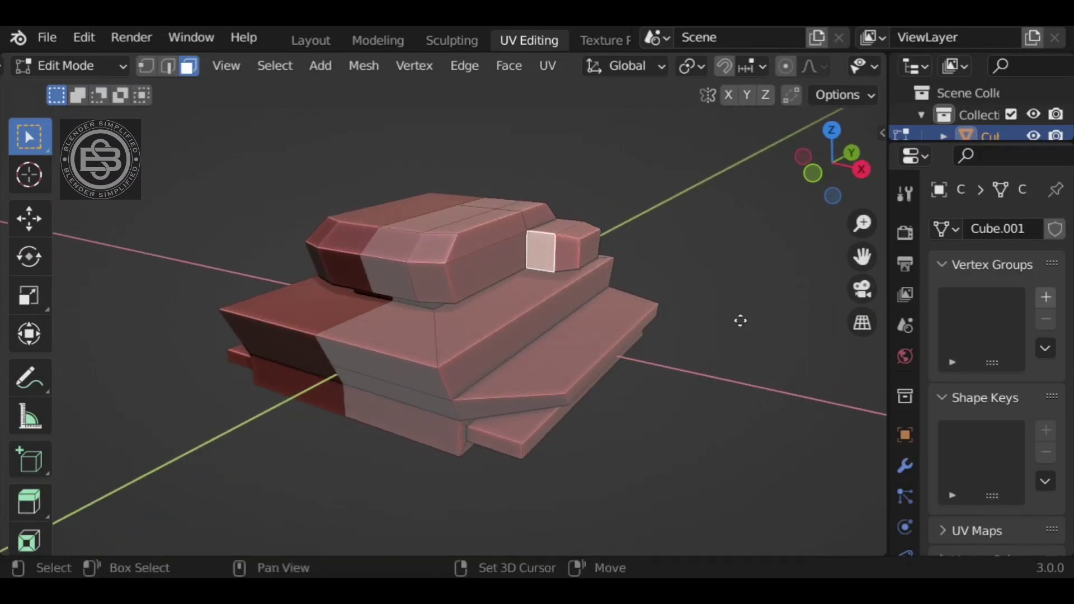
pyautogui.hotkey('shift', 'd')
pyautogui.rightClick(711, 358)
pyautogui.press('s')
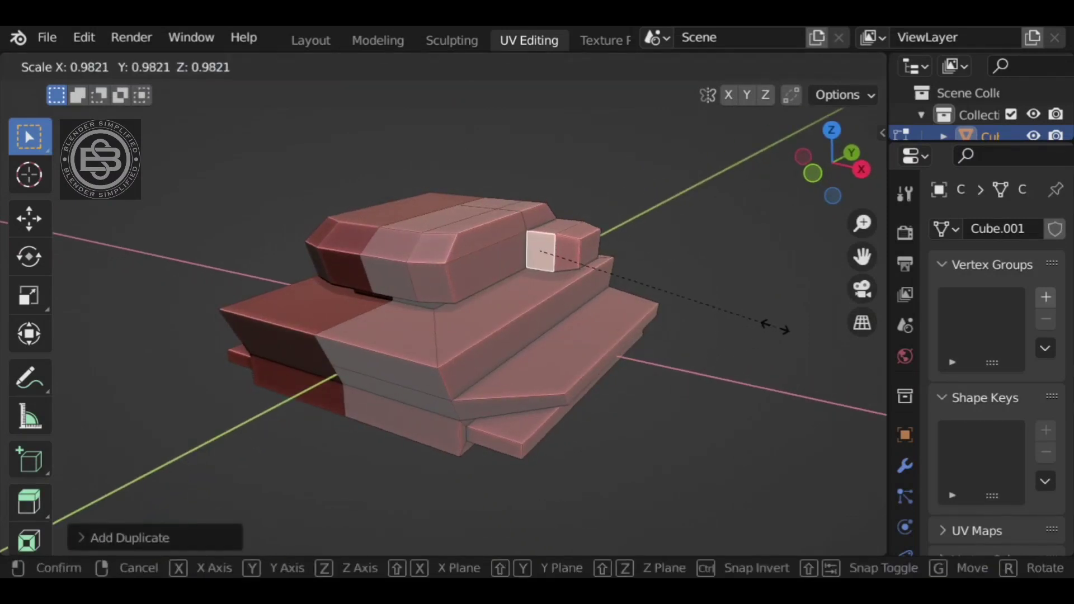
pyautogui.click(768, 324)
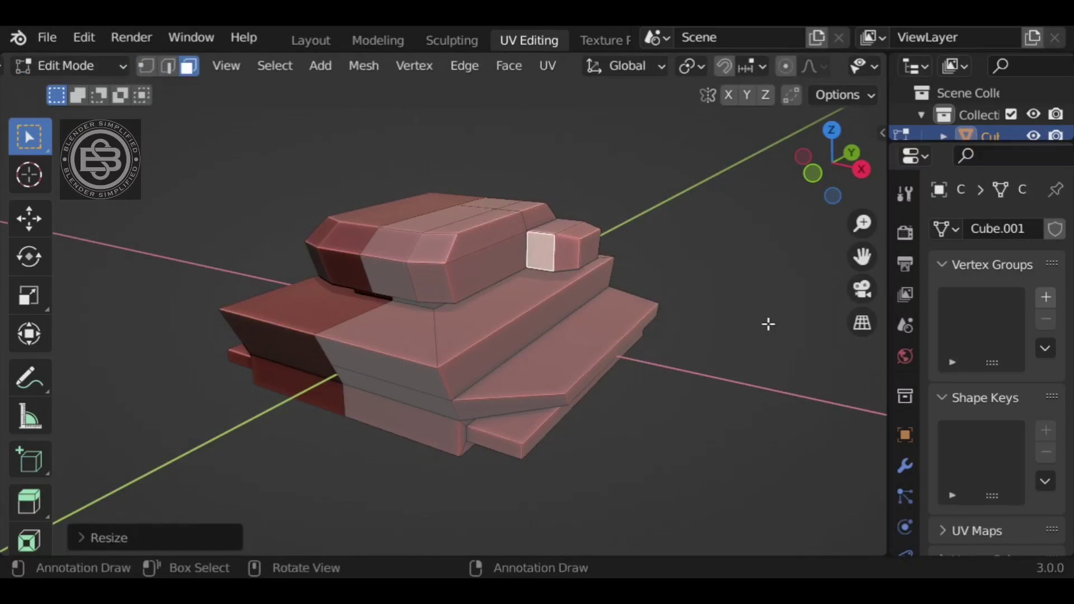
pyautogui.press('e')
pyautogui.rightClick(755, 340)
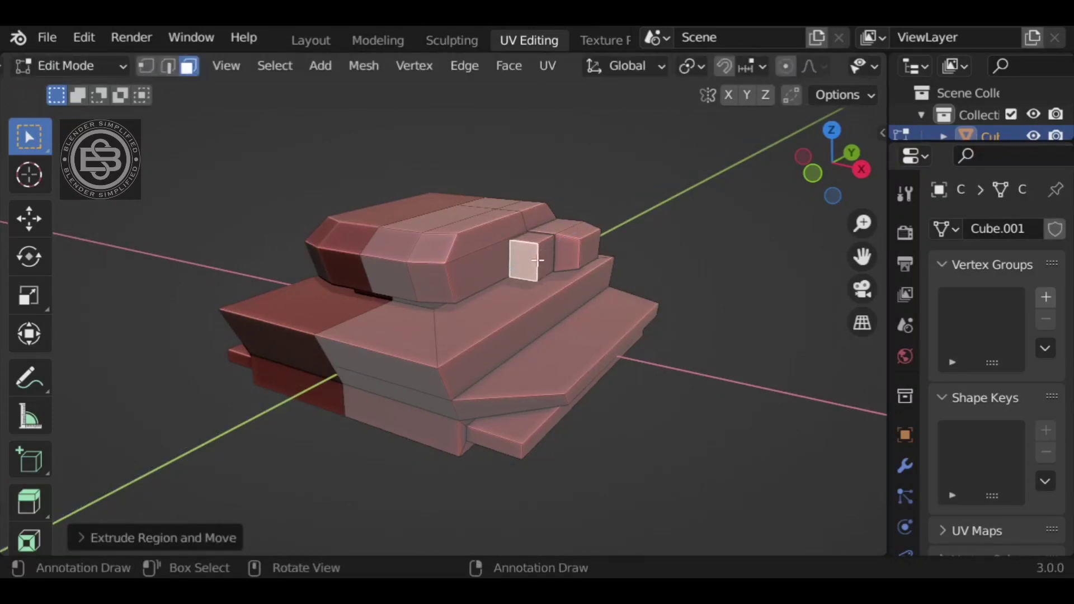
# - Select the whole new box, shift it along X and scale it down along Z
pyautogui.hotkey('ctrl', 'l')
pyautogui.scroll(5, 623, 314)
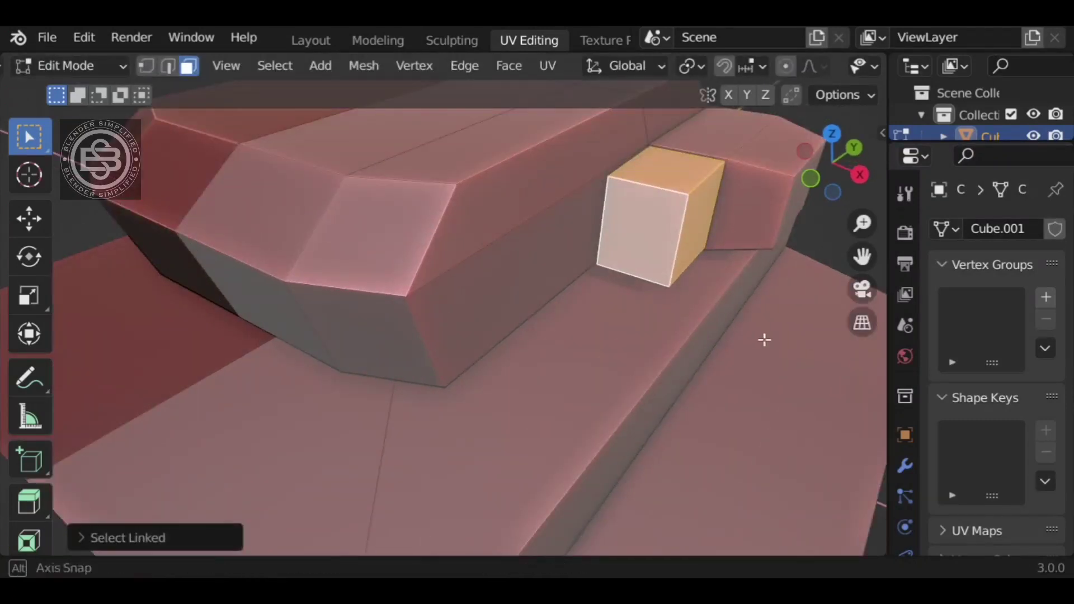
pyautogui.moveTo(762, 338); pyautogui.dragTo(701, 367, button='middle')
pyautogui.press('g')
pyautogui.press('x')
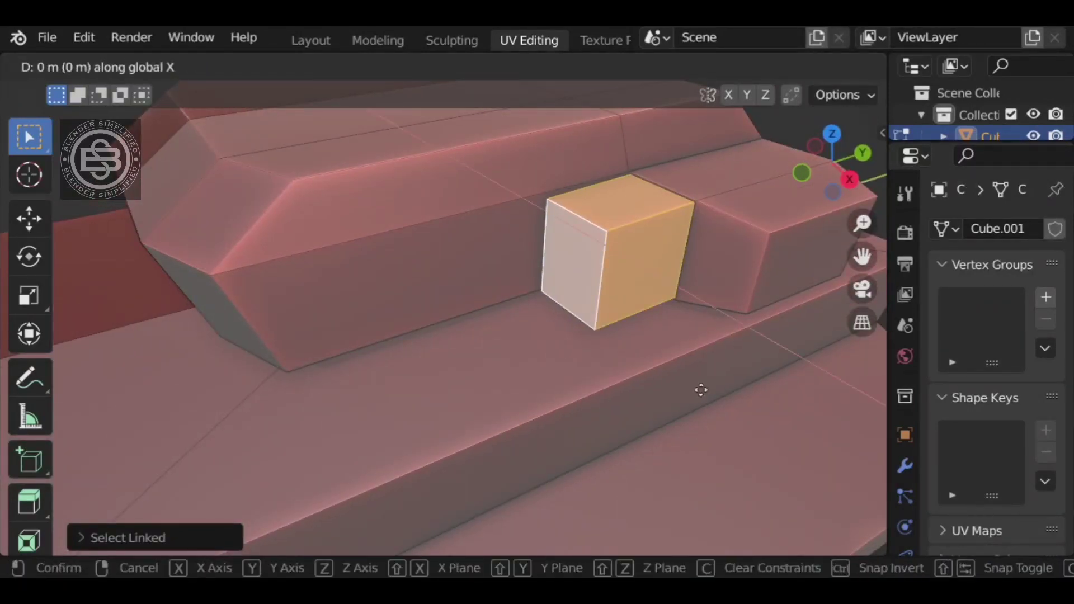
pyautogui.click(708, 396)
pyautogui.moveTo(698, 367); pyautogui.dragTo(700, 365, button='middle')
pyautogui.press('s')
pyautogui.press('z')
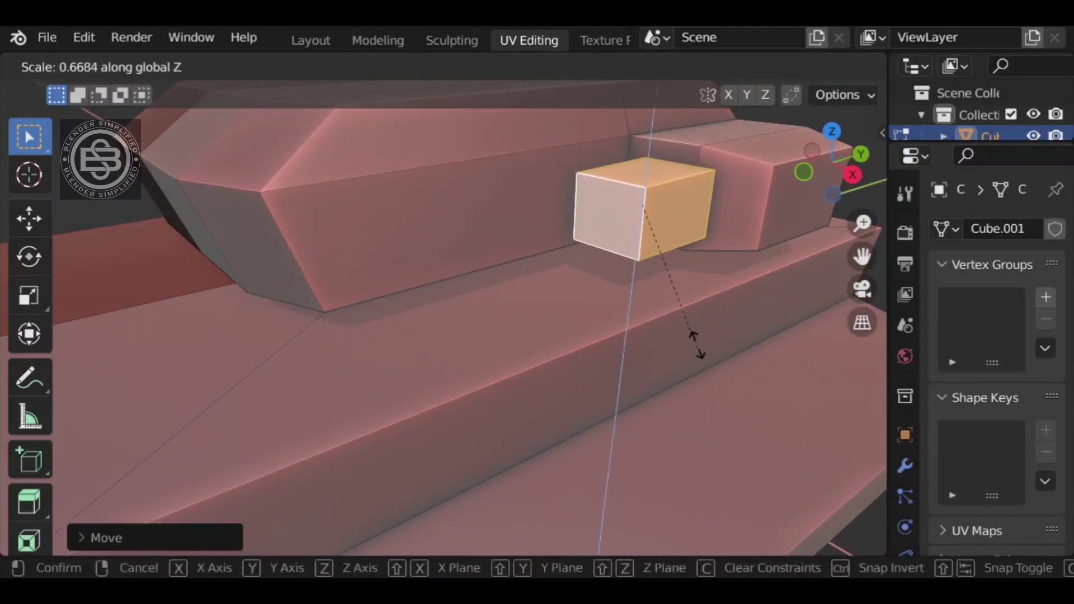
pyautogui.click(698, 341)
# - Select the new box's four parallel lengthwise edges and bevel them about 0.13 m with one segment
pyautogui.hotkey('alt', 'a')
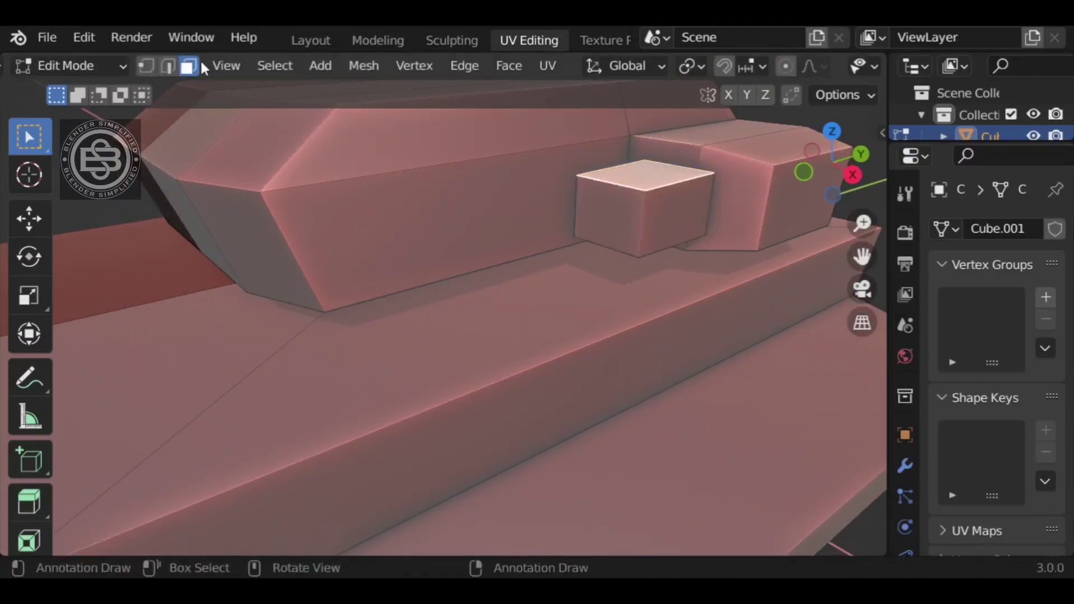
pyautogui.press('1')
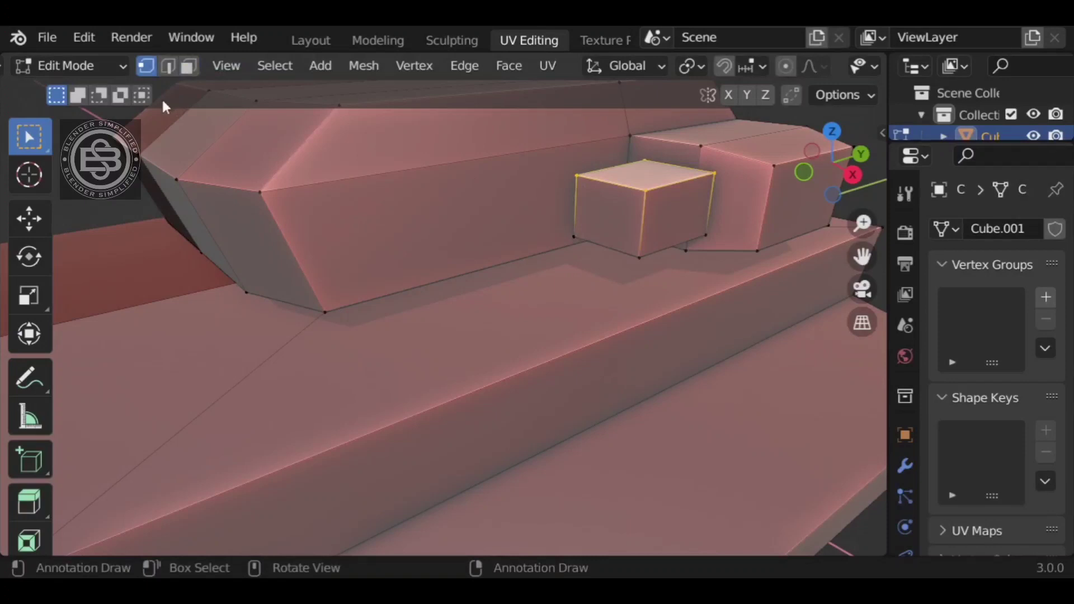
pyautogui.click(673, 181)
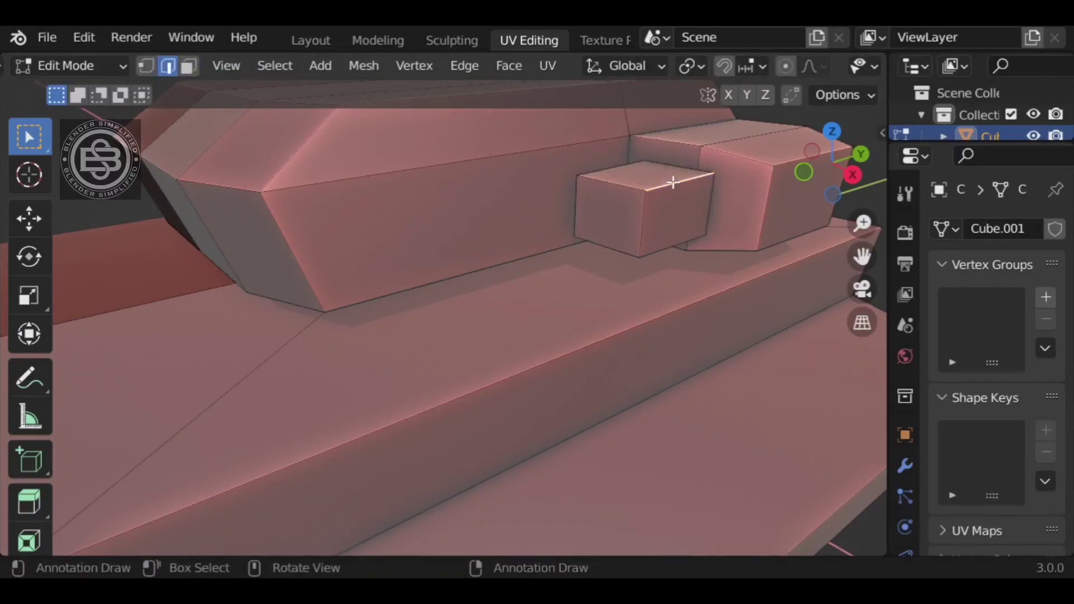
pyautogui.click(274, 66)
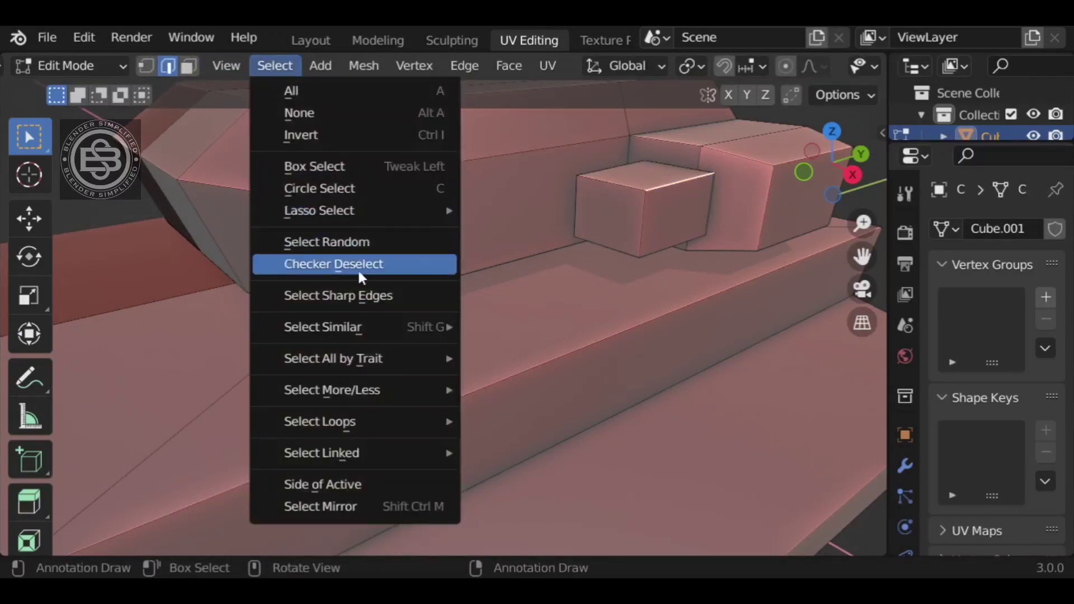
pyautogui.moveTo(358, 327)
pyautogui.click(546, 106)
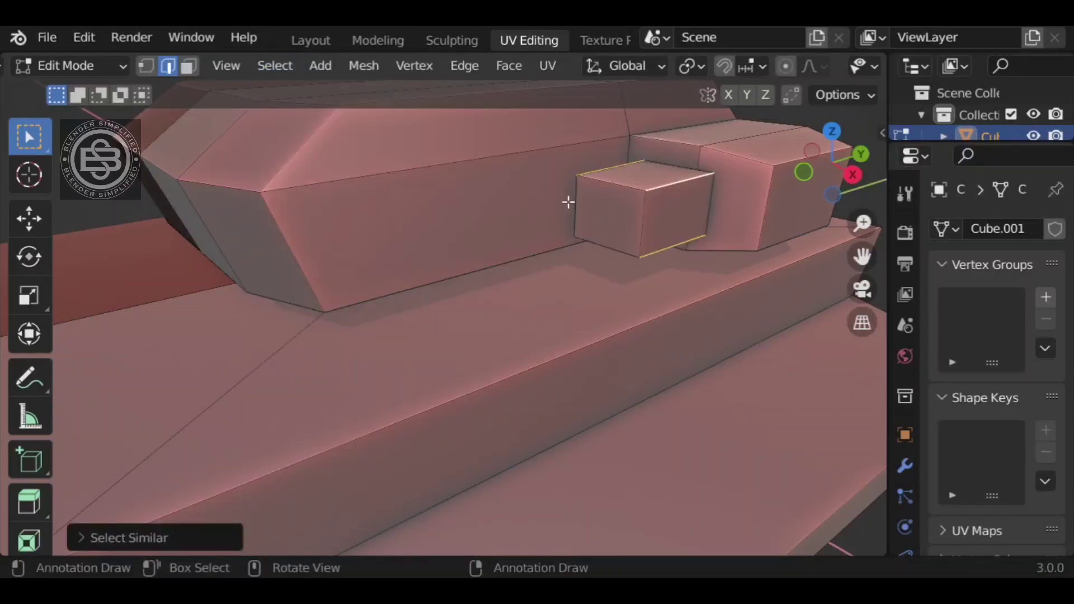
pyautogui.scroll(-4, 559, 252)
pyautogui.scroll(4, 670, 265)
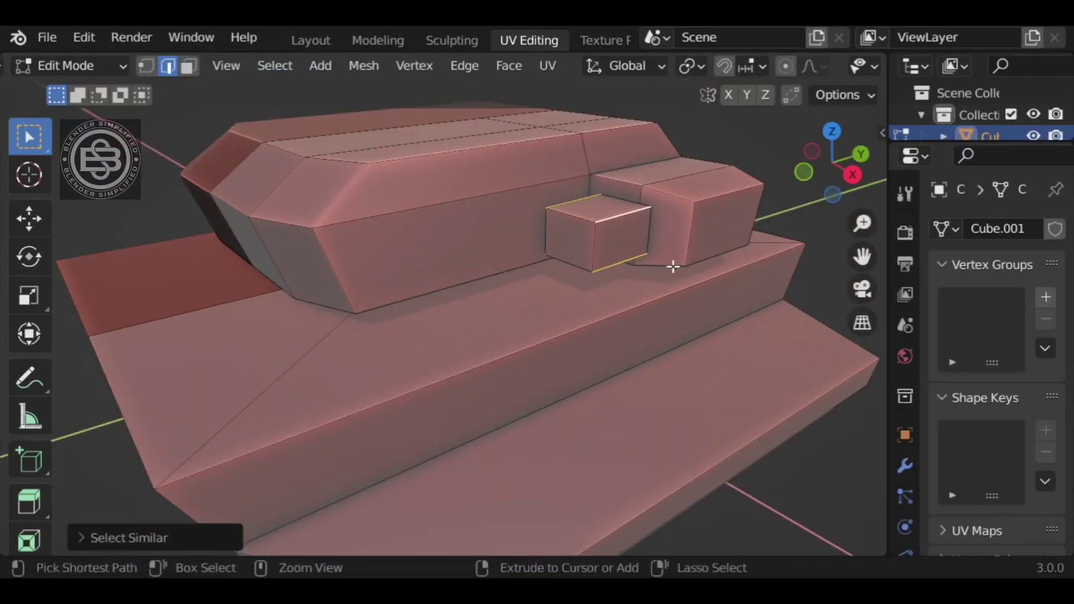
pyautogui.hotkey('ctrl', 'b')
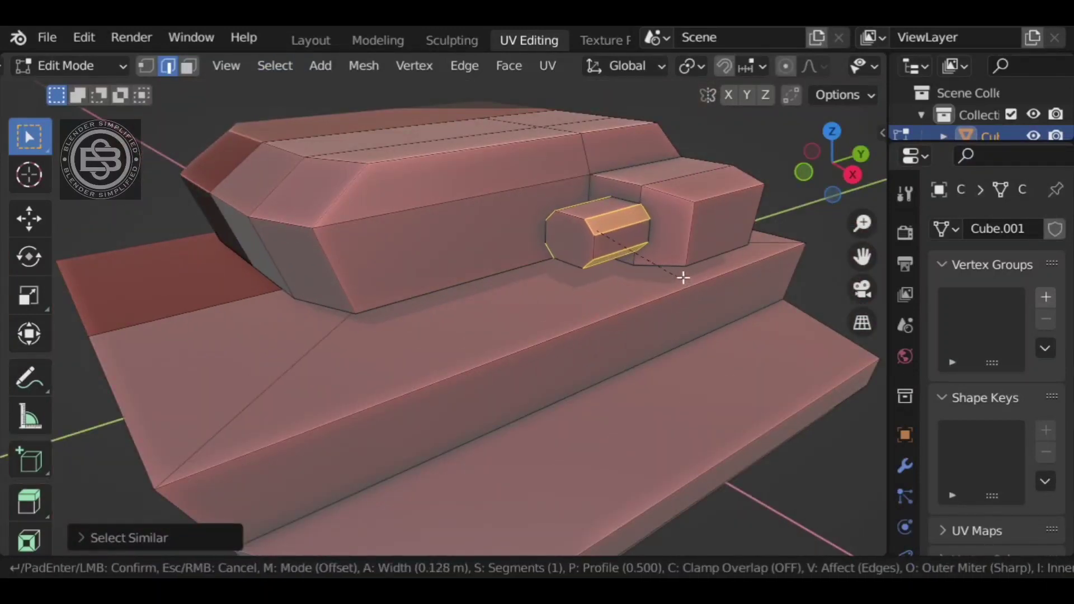
pyautogui.click(683, 281)
pyautogui.click(683, 279)
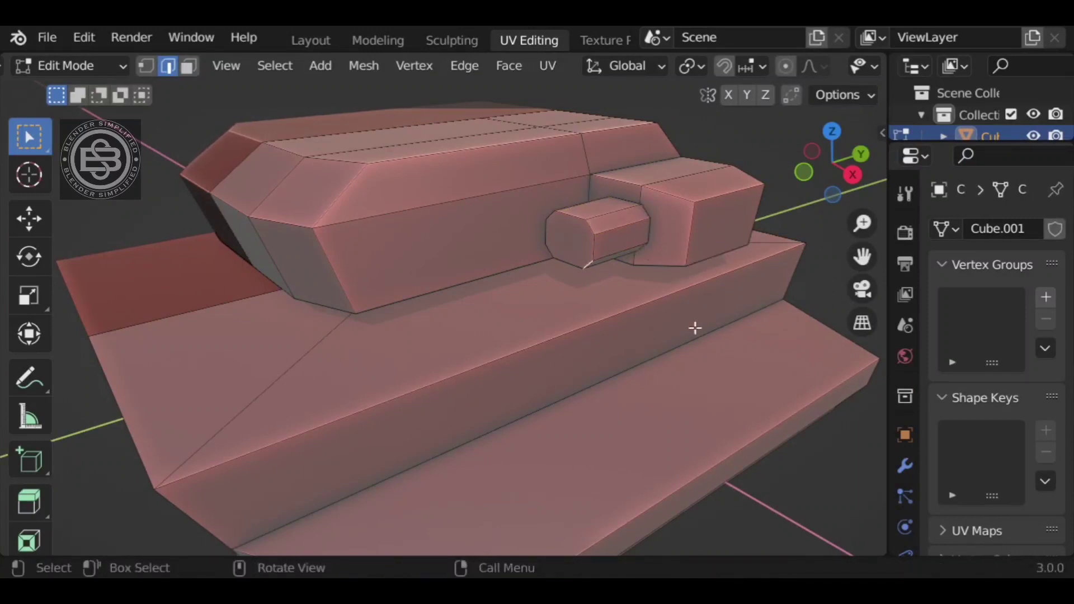
# - Inset the bevelled box's -Y end face by about 0.06 m and extrude it outward as a thinner section
pyautogui.click(570, 241)
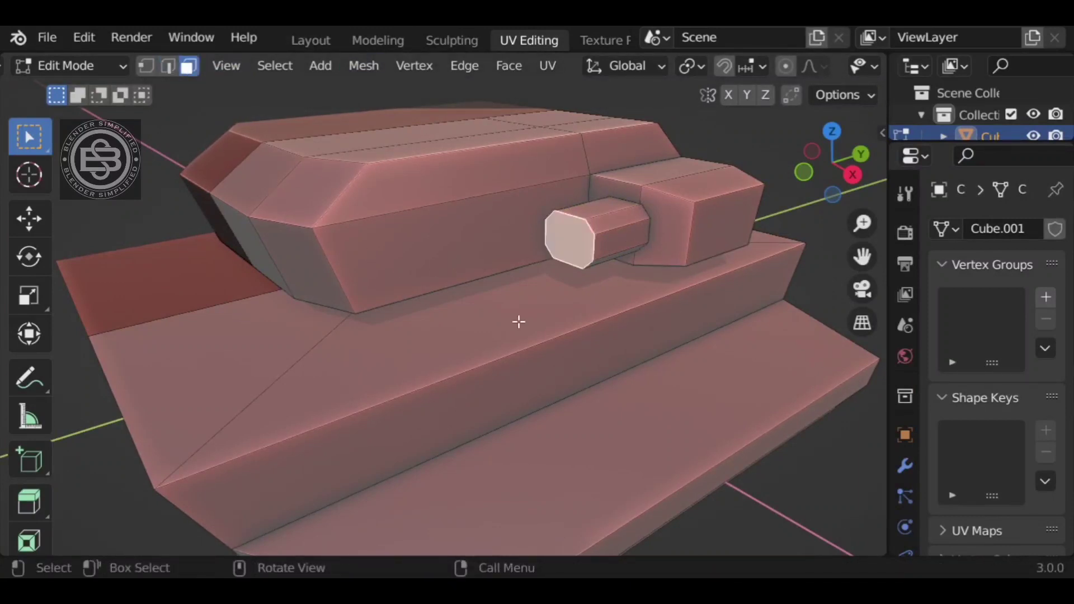
pyautogui.press('i')
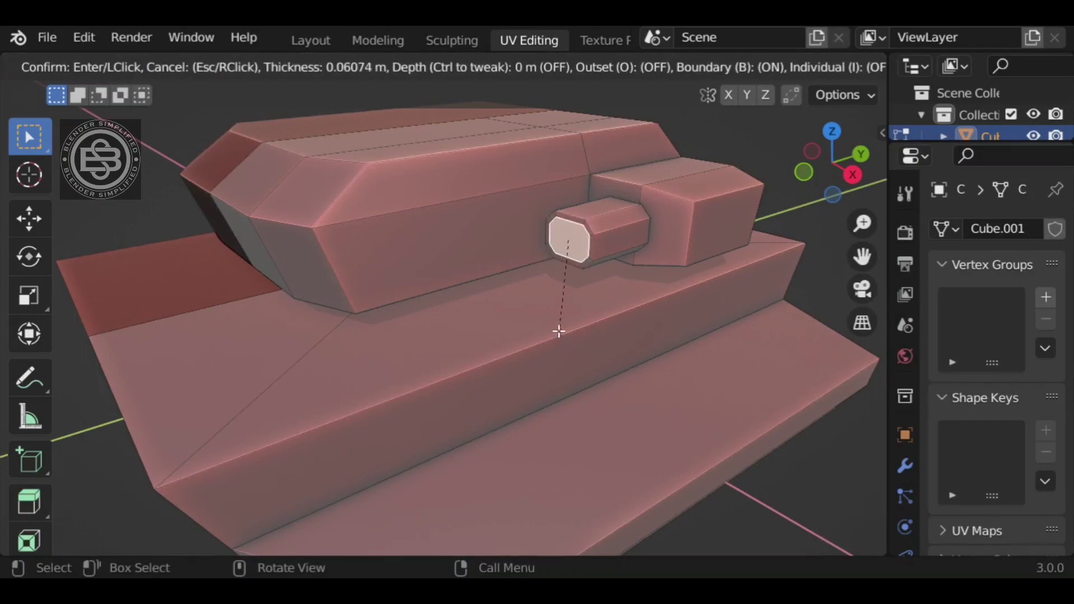
pyautogui.click(559, 333)
pyautogui.press('e')
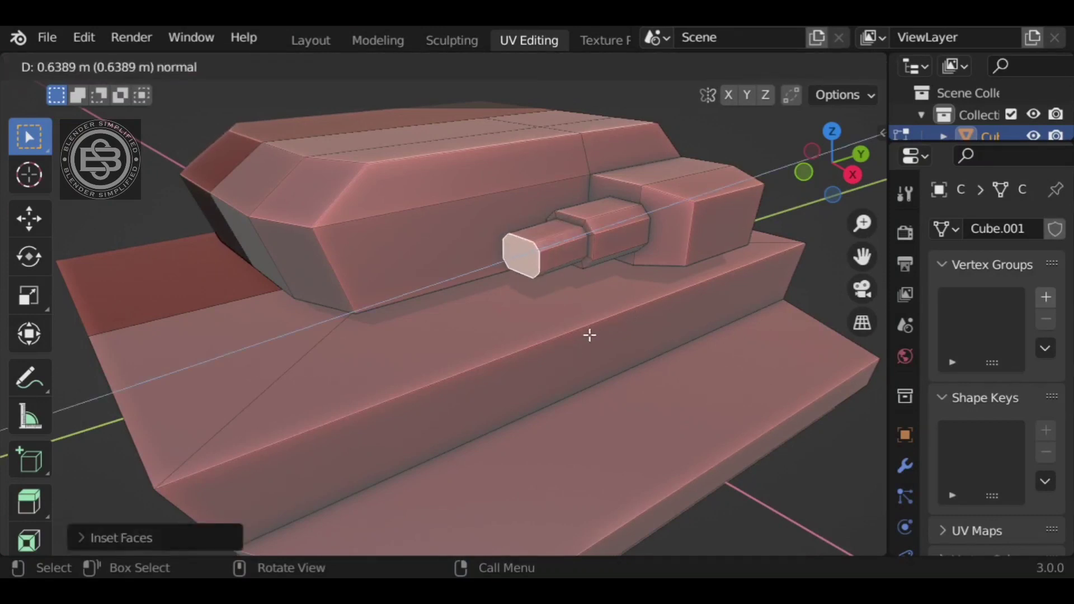
pyautogui.click(504, 338)
# - Extrude the thin section's end face about 0.16 m with a wider end, and extend that end into a long barrel section
pyautogui.moveTo(505, 338); pyautogui.dragTo(461, 311, button='middle')
pyautogui.press('e')
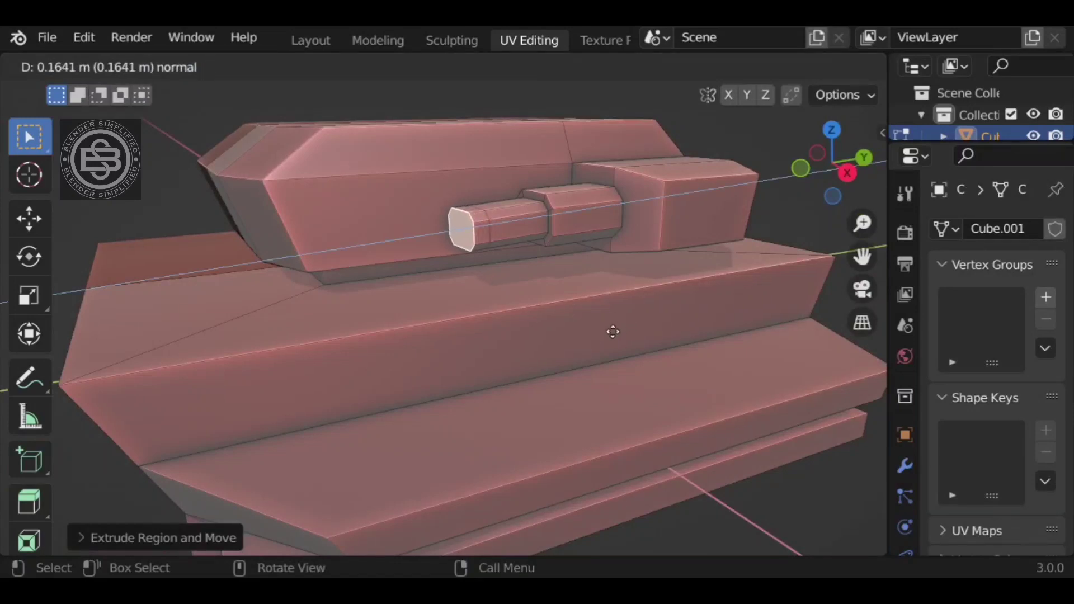
pyautogui.click(613, 331)
pyautogui.press('s')
pyautogui.click(659, 368)
pyautogui.press('e')
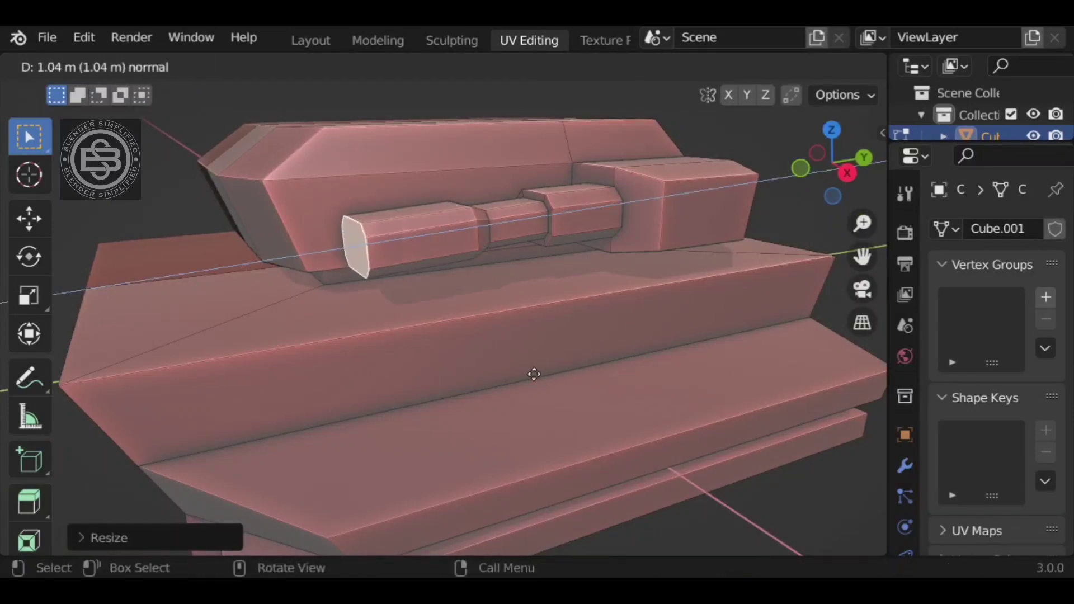
pyautogui.click(448, 377)
# - Extrude a short tip from the long barrel section's end face and scale the face down to taper it
pyautogui.moveTo(448, 376); pyautogui.dragTo(537, 369, button='middle')
pyautogui.scroll(-3, 628, 342)
pyautogui.moveTo(628, 343)
pyautogui.mouseDown(button='middle')
pyautogui.moveTo(555, 355)
pyautogui.moveTo(636, 362)
pyautogui.mouseUp(button='middle')
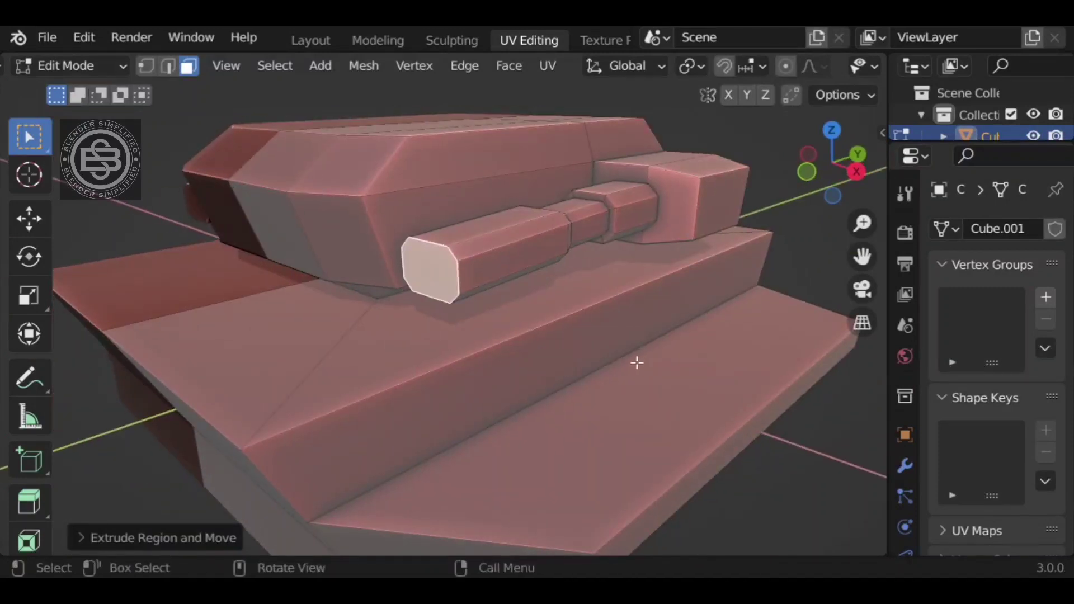
pyautogui.press('e')
pyautogui.click(591, 370)
pyautogui.press('s')
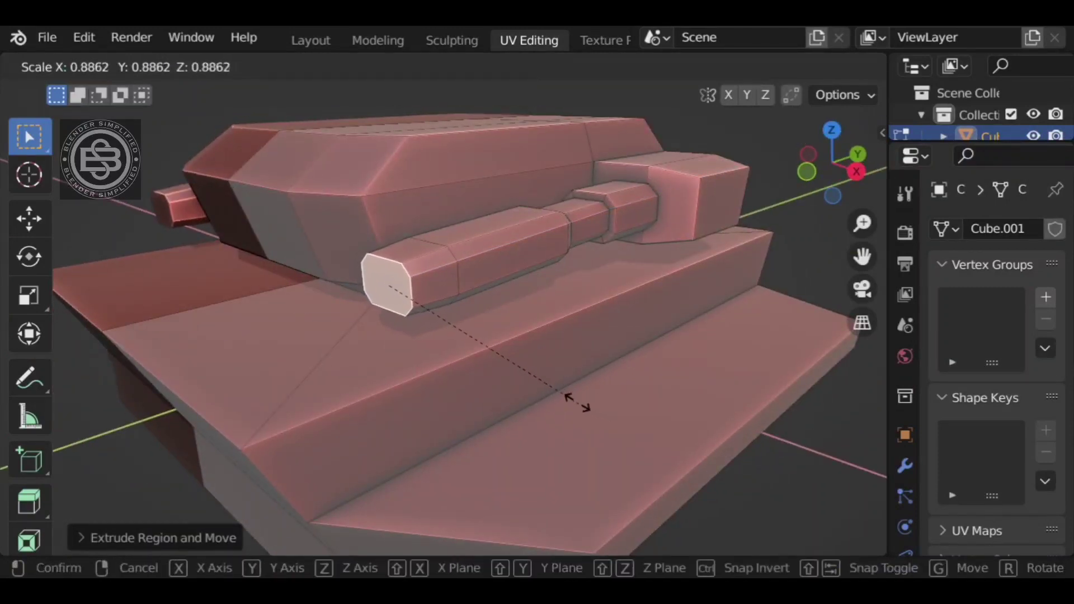
pyautogui.click(550, 386)
# - Inset the barrel tip's end face by about 0.12 m and extrude it inward to hollow out the muzzle
pyautogui.press('i')
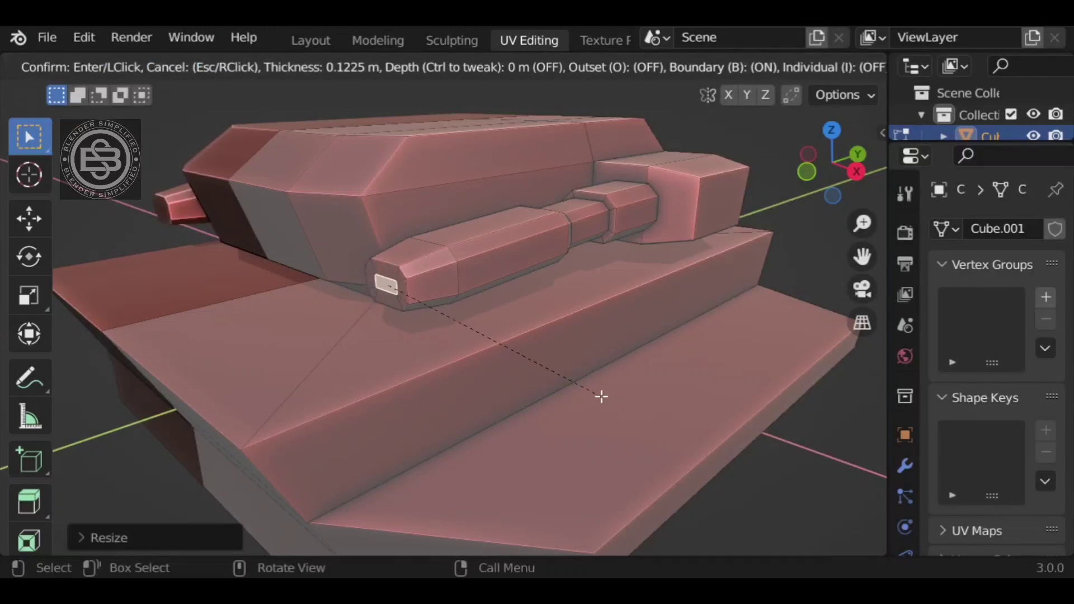
pyautogui.click(599, 395)
pyautogui.moveTo(599, 395); pyautogui.dragTo(472, 397, button='middle')
pyautogui.press('e')
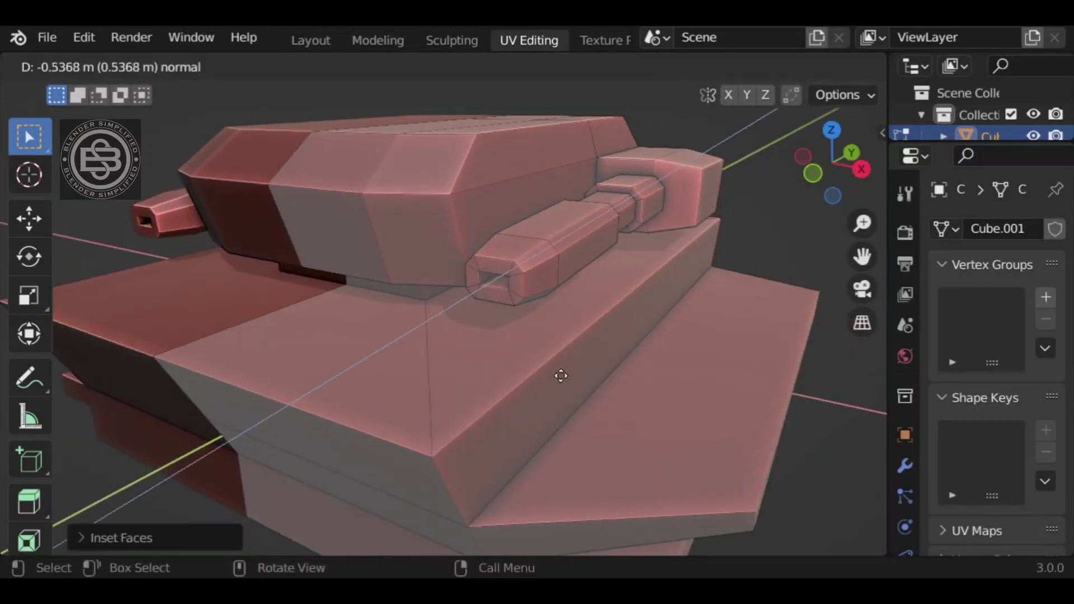
pyautogui.click(610, 347)
pyautogui.click(618, 342)
# - Select all the linked geometry of the side gun barrel
pyautogui.scroll(-3, 620, 340)
pyautogui.moveTo(599, 343); pyautogui.dragTo(644, 285, button='middle')
pyautogui.moveTo(742, 294); pyautogui.dragTo(791, 329, button='middle')
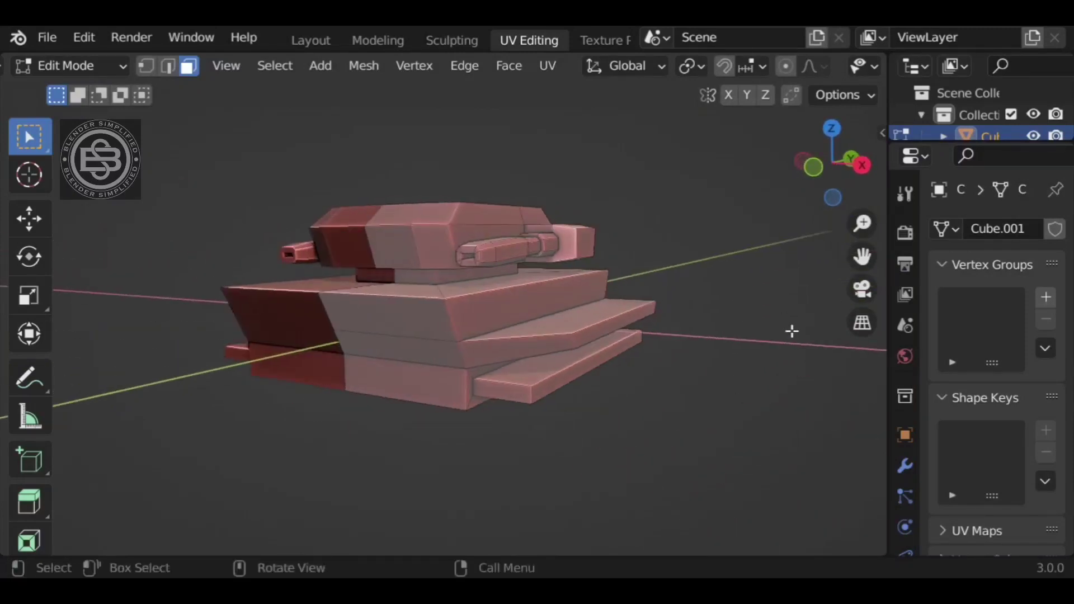
pyautogui.scroll(2, 649, 341)
pyautogui.moveTo(587, 343); pyautogui.dragTo(477, 271, button='middle')
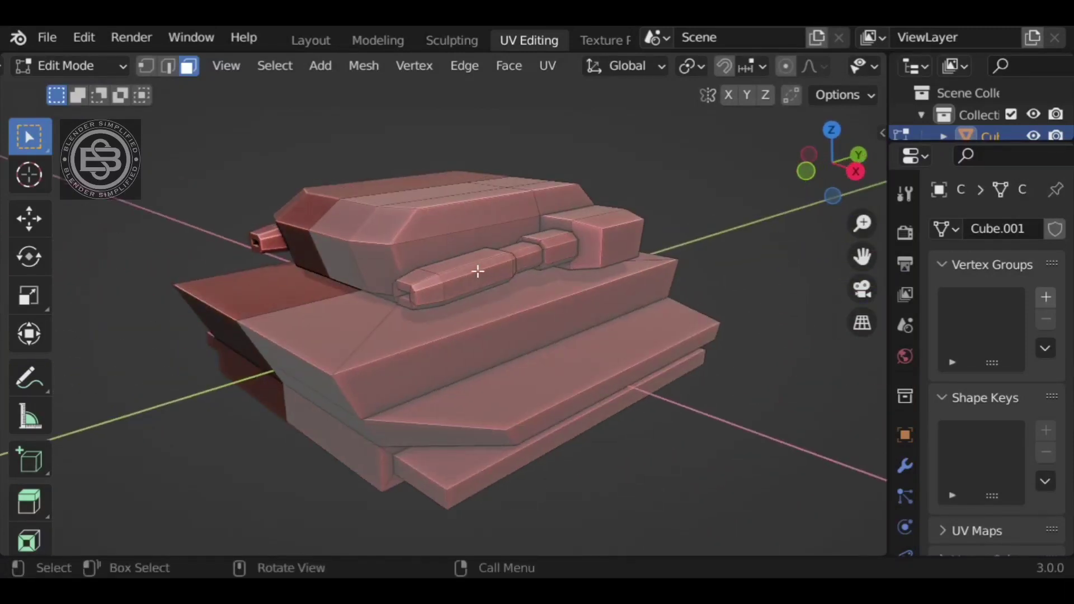
pyautogui.press('l')
pyautogui.moveTo(789, 276); pyautogui.dragTo(677, 255, button='middle')
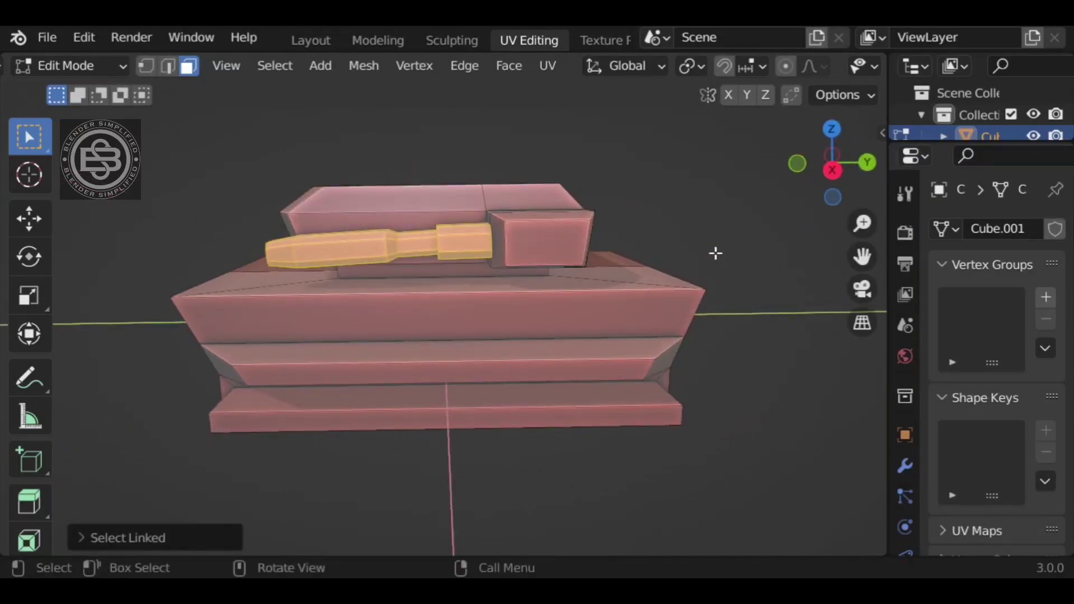
# - Try rotating the side gun barrel by 5° about the global Y axis
pyautogui.press('r')
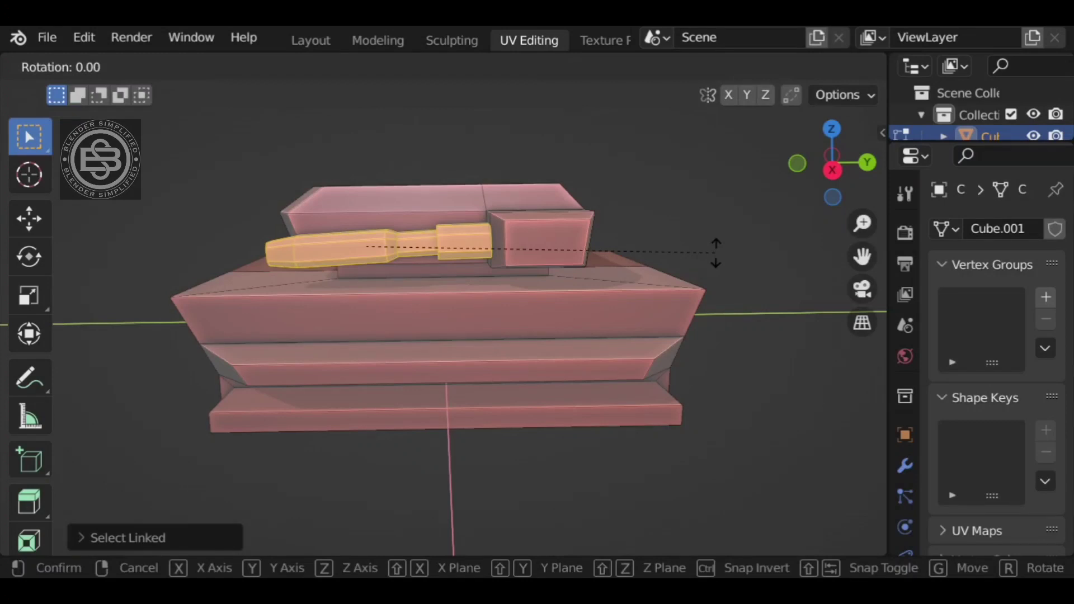
pyautogui.write('y')
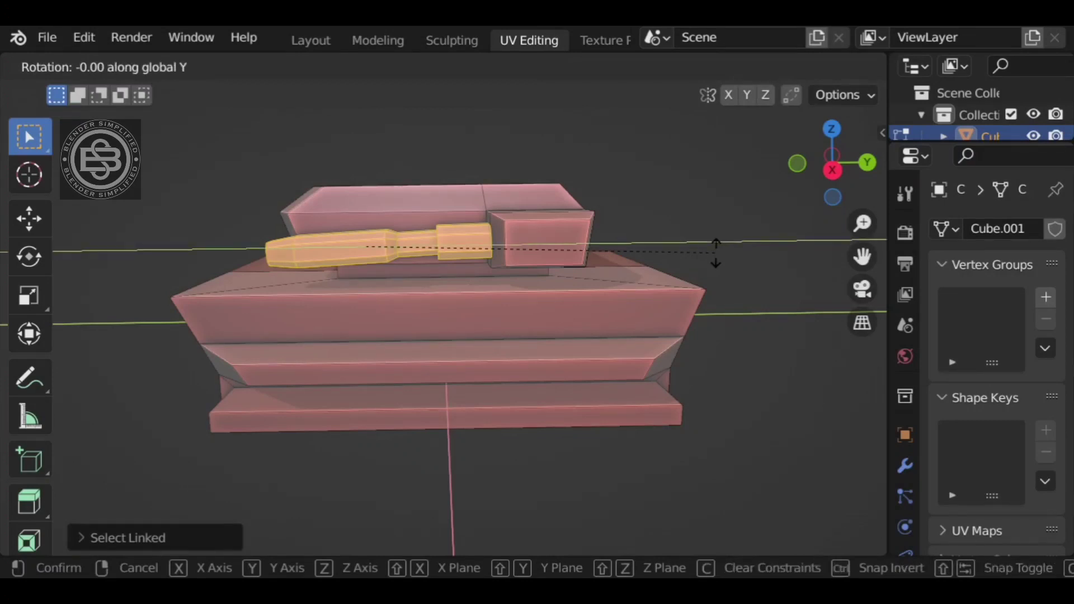
pyautogui.write('5')
pyautogui.press('Return')
pyautogui.moveTo(473, 359); pyautogui.dragTo(657, 342, button='middle')
pyautogui.hotkey('ctrl', 'z')
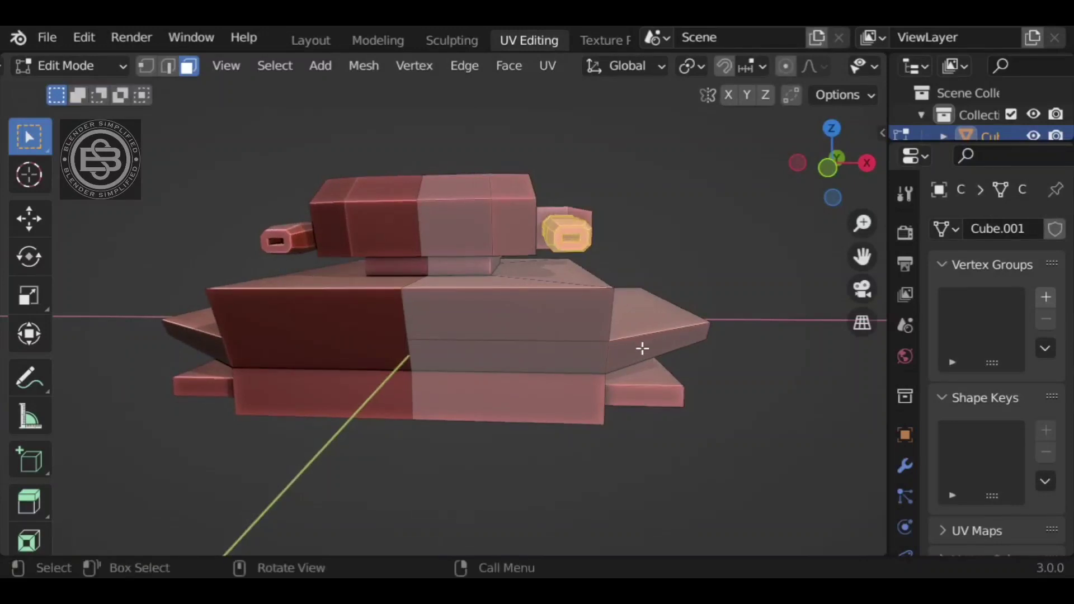
# - Rotate the side gun barrel by 5° about the global X axis
pyautogui.write('rx5')
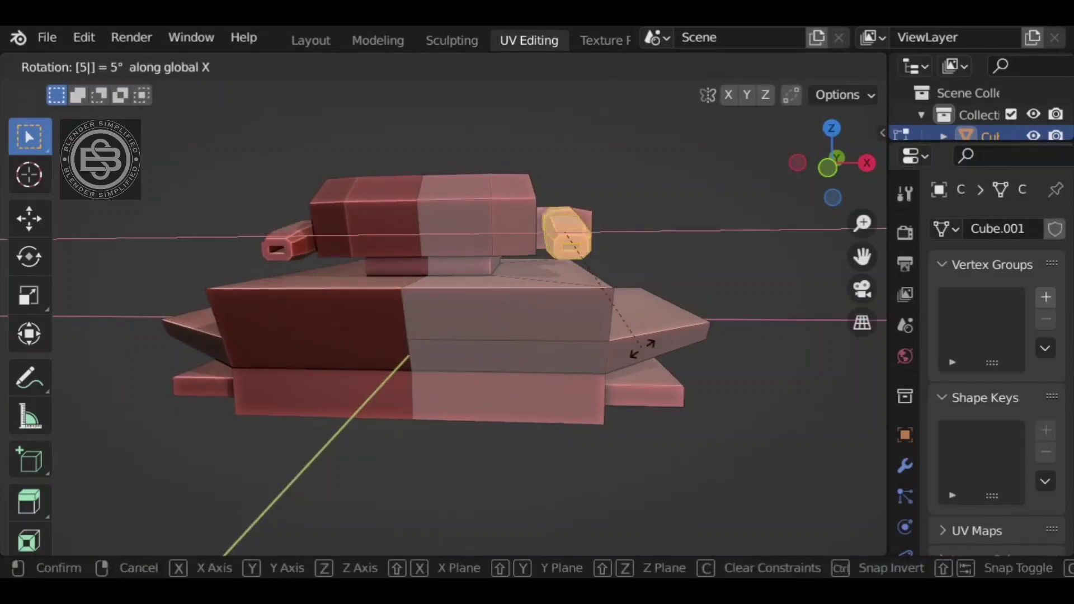
pyautogui.press('Return')
pyautogui.moveTo(665, 353); pyautogui.dragTo(637, 358, button='middle')
# - Try rotating the side gun barrel a further 10° about the global X axis
pyautogui.write('rx10')
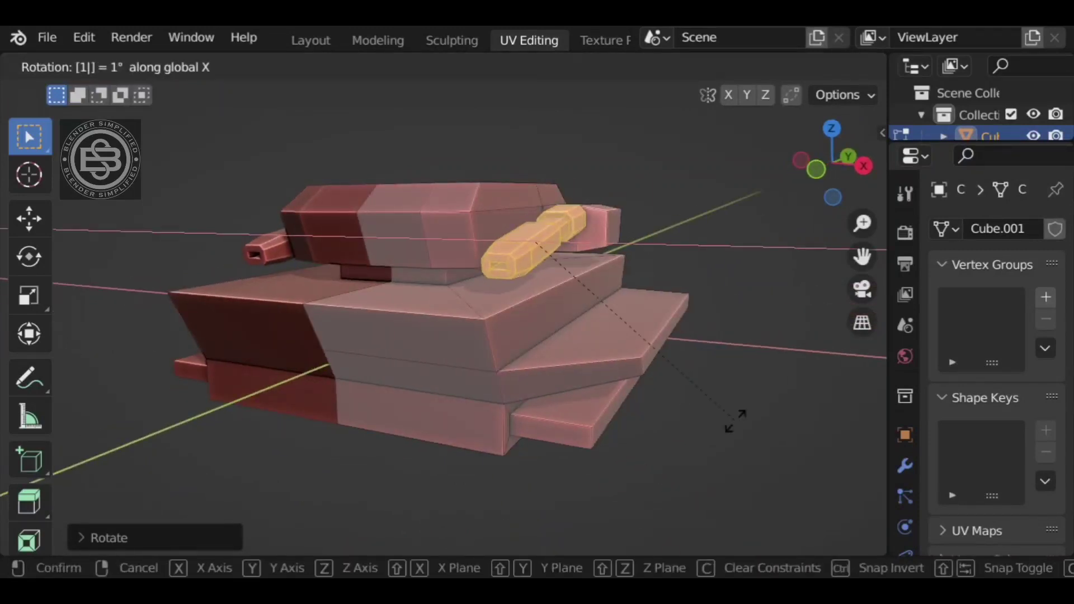
pyautogui.press('Return')
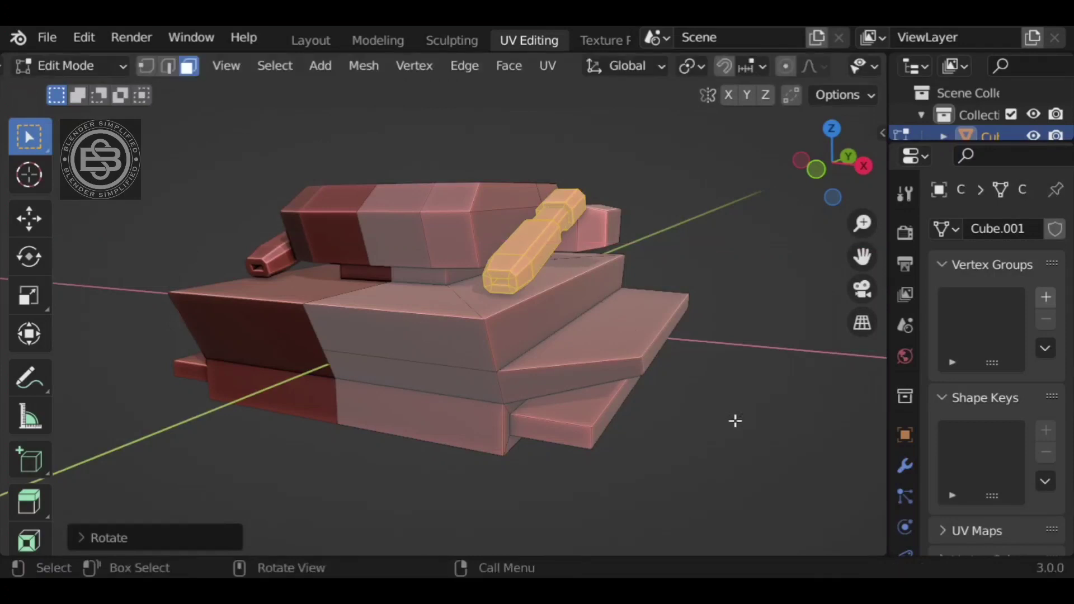
pyautogui.hotkey('ctrl', 'z')
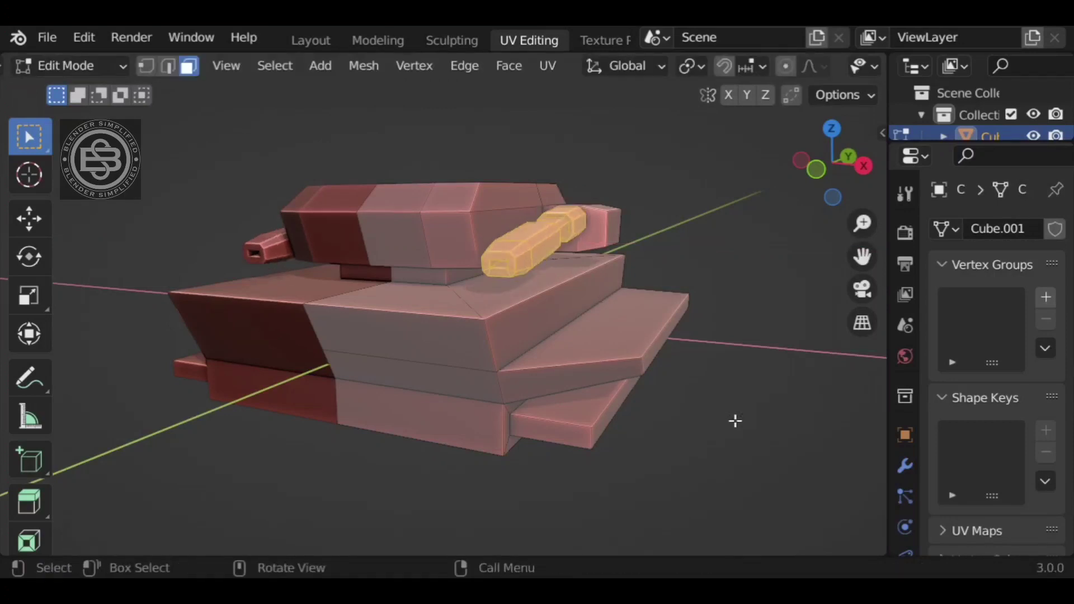
# - Rotate the side gun barrel by -10° about the global X axis
pyautogui.write('rx-10')
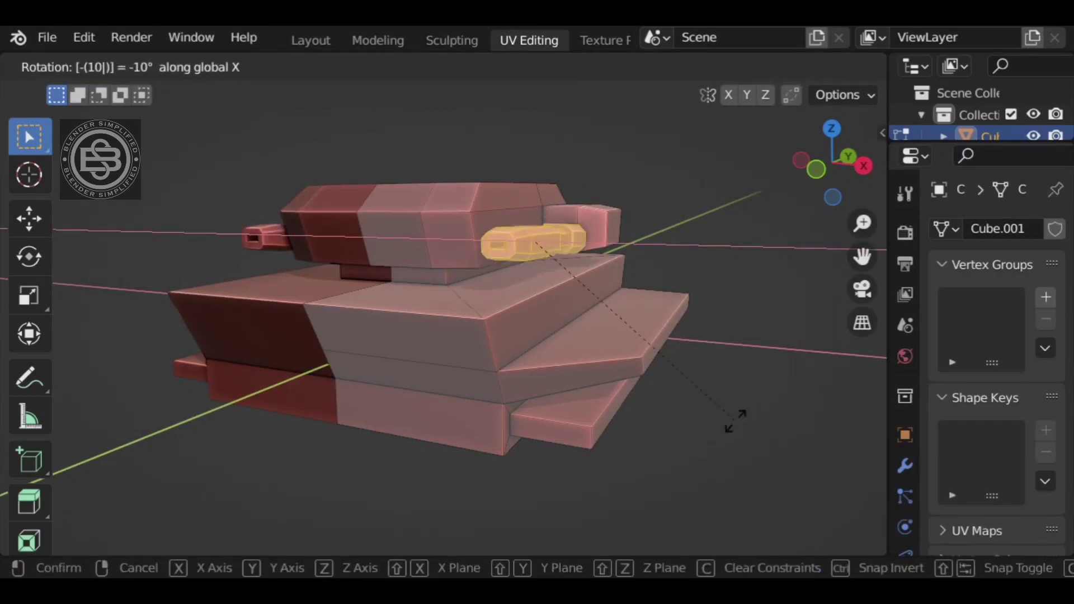
pyautogui.press('Return')
pyautogui.moveTo(657, 418); pyautogui.dragTo(537, 359, button='middle')
pyautogui.scroll(2, 536, 359)
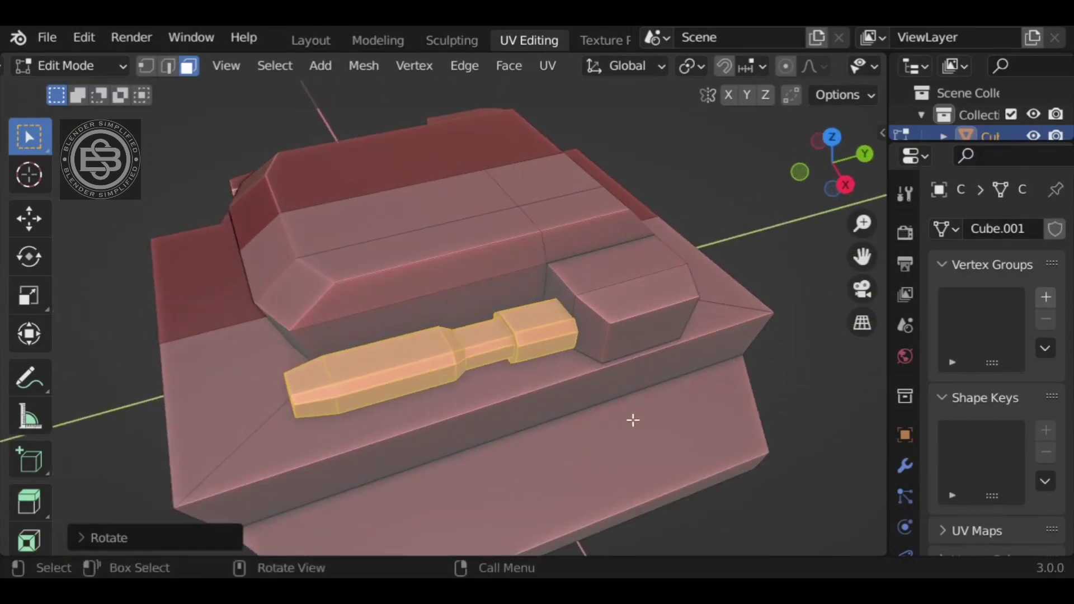
pyautogui.moveTo(634, 416); pyautogui.dragTo(630, 284, button='middle')
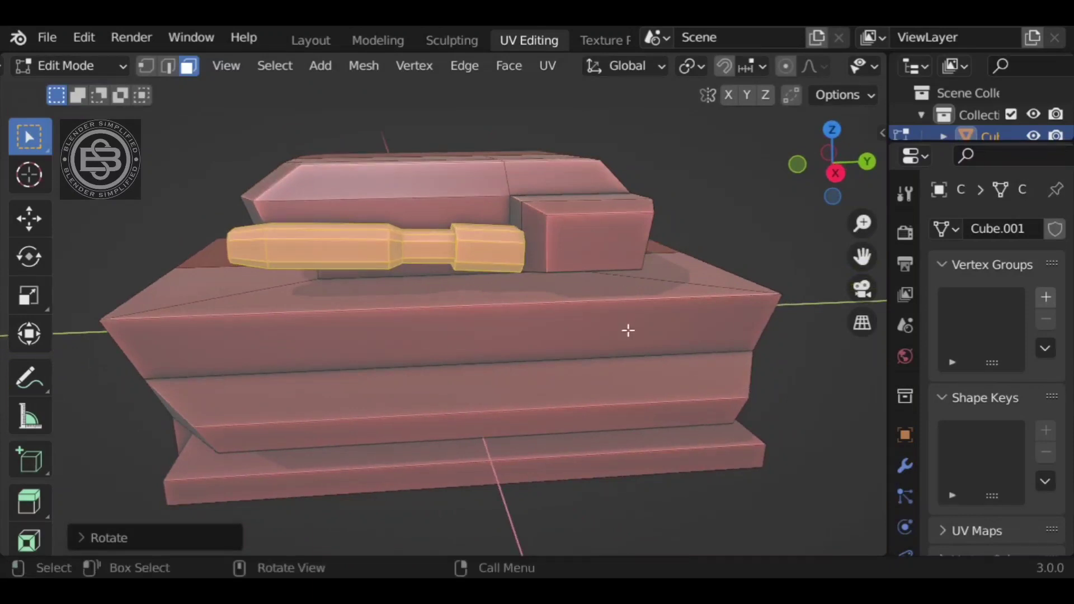
# - Raise the side gun barrel about 0.21 m along the Z axis and deselect it
pyautogui.press('g')
pyautogui.press('z')
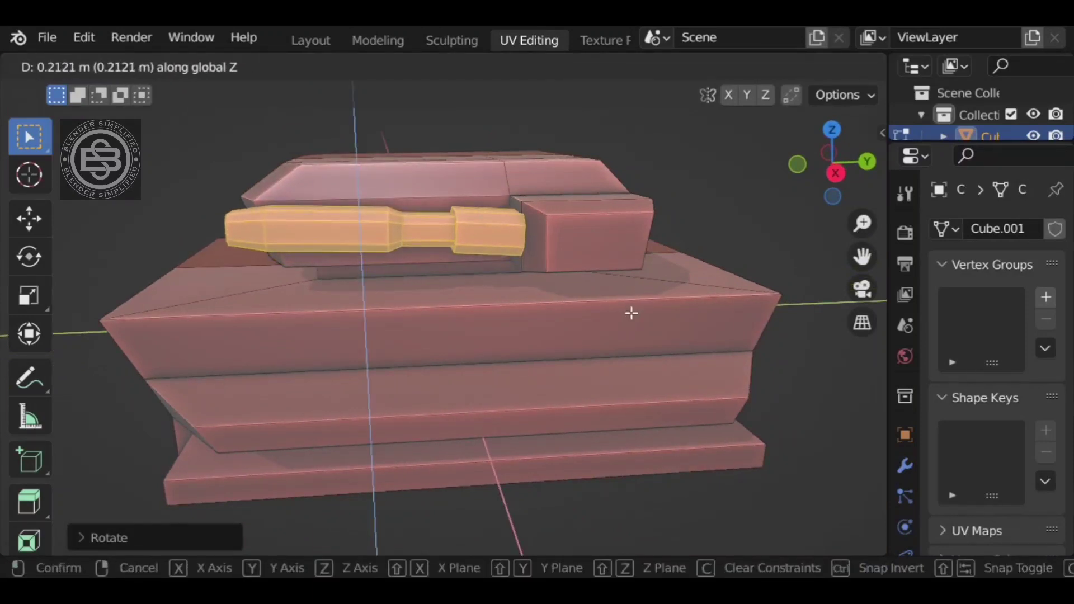
pyautogui.click(630, 313)
pyautogui.hotkey('alt', 'a')
# - Move the centre edges of the upper block's -Y end outward about 0.1 m along the Y axis
pyautogui.moveTo(611, 253); pyautogui.dragTo(353, 261, button='middle')
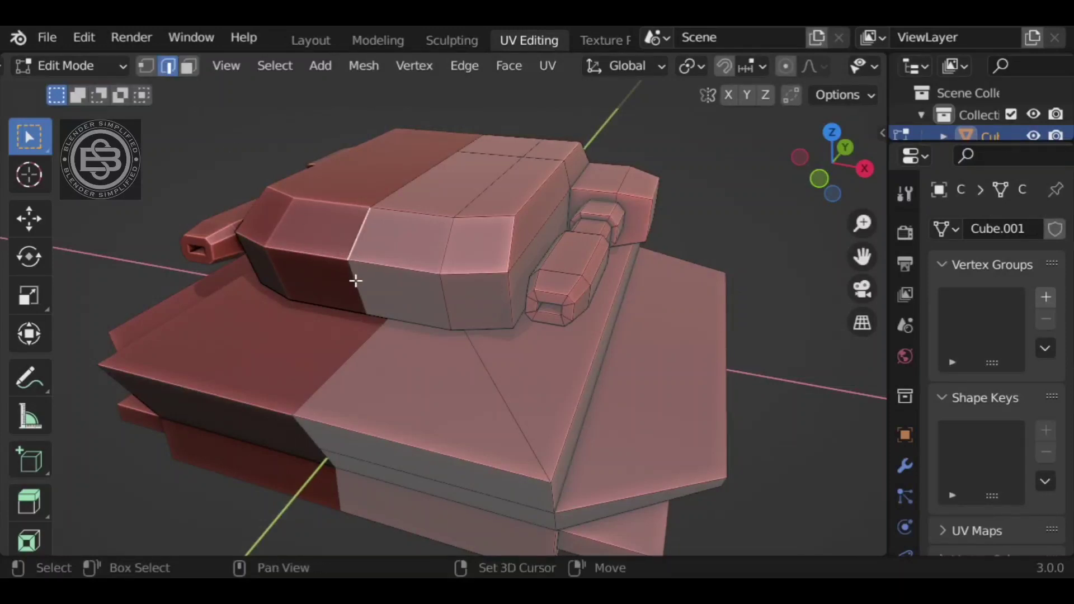
pyautogui.press('g')
pyautogui.press('y')
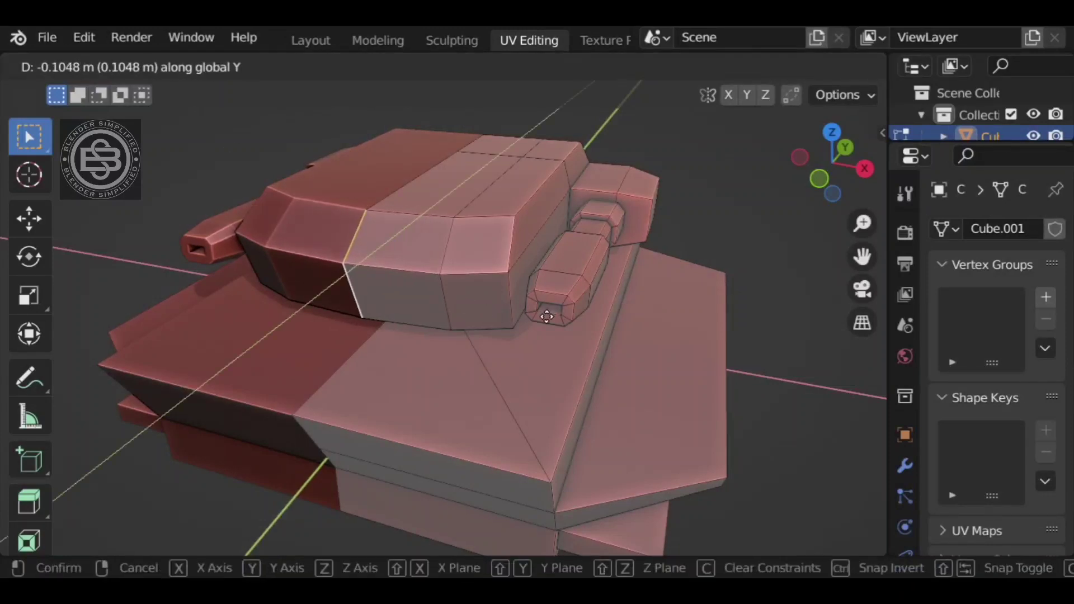
pyautogui.click(554, 322)
pyautogui.moveTo(688, 228); pyautogui.dragTo(710, 252, button='middle')
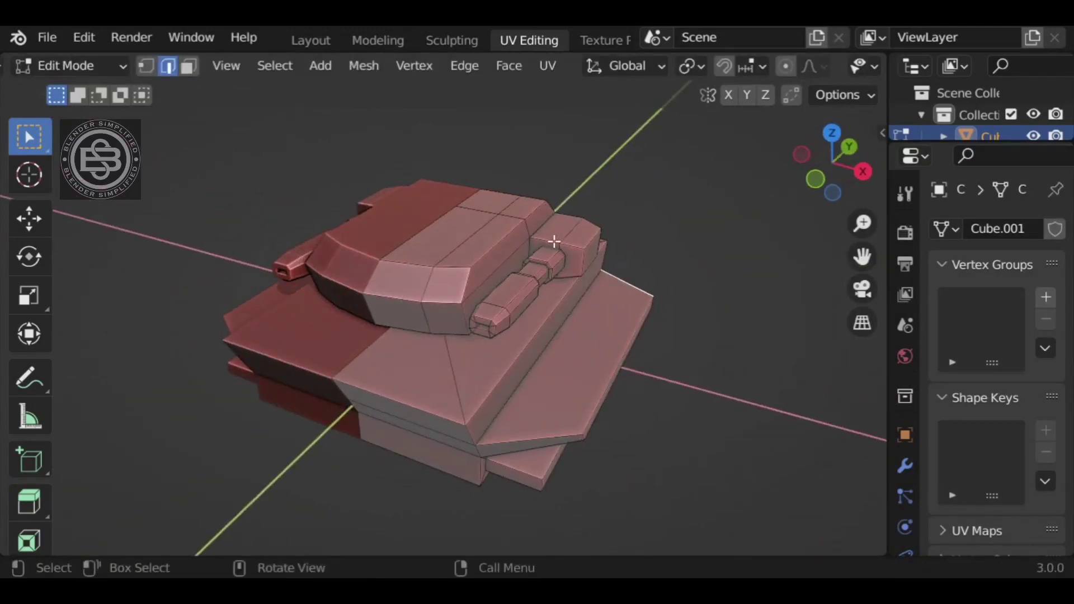
# - Duplicate the top face of the side box behind the gun barrel, leaving the copy in place
pyautogui.click(574, 227)
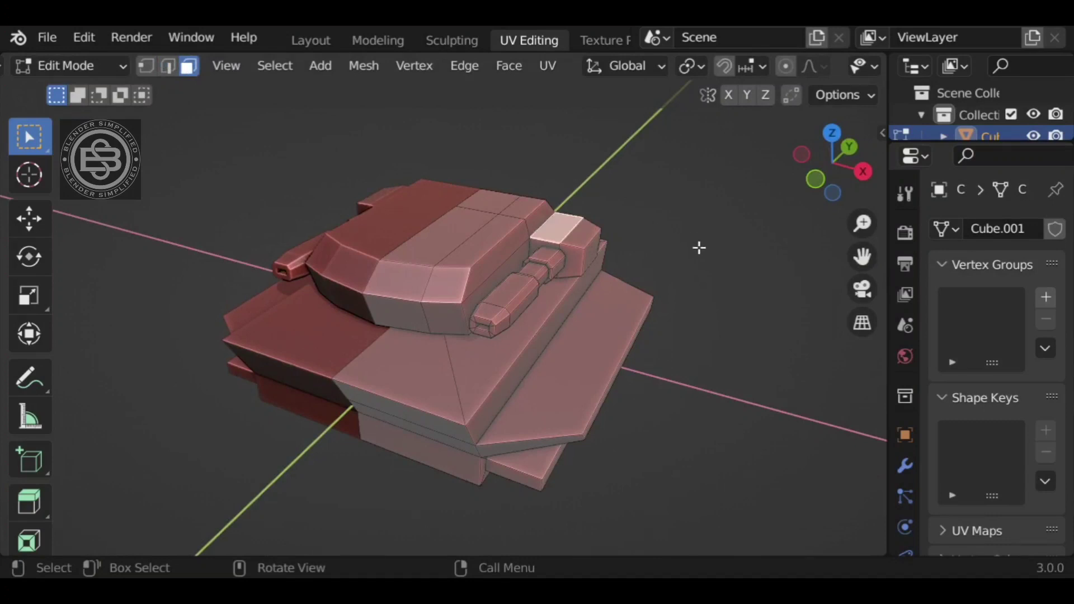
pyautogui.scroll(2, 687, 250)
pyautogui.scroll(-2, 705, 225)
pyautogui.moveTo(704, 226); pyautogui.dragTo(627, 270, button='middle')
pyautogui.hotkey('shift', 'd')
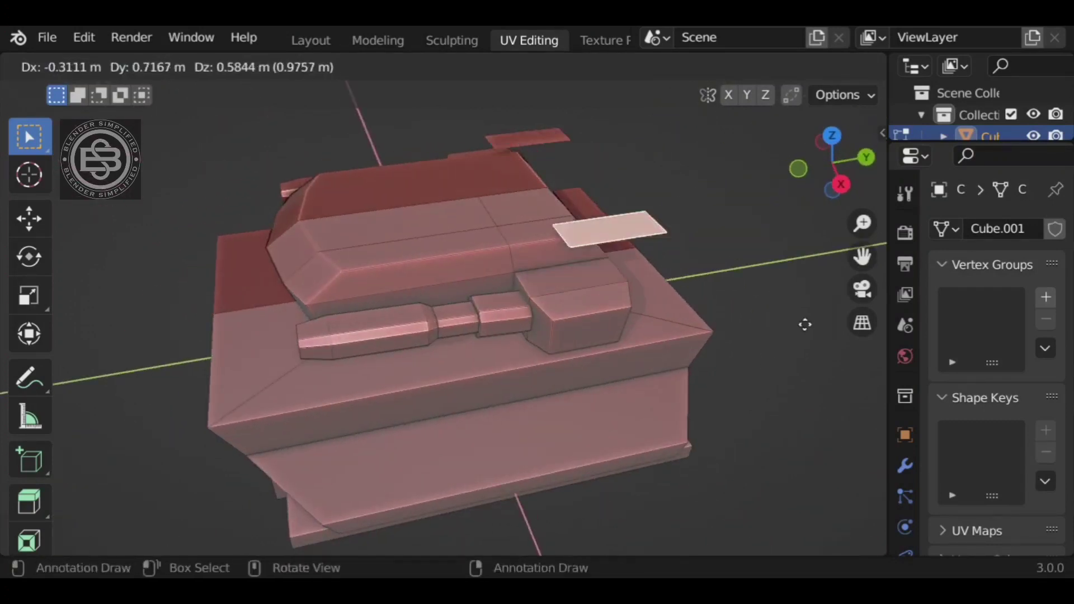
pyautogui.press('Escape')
# - Scale the duplicated face down along X and Y into a narrow strip, and shift it along X on the side box
pyautogui.press('s')
pyautogui.press('x')
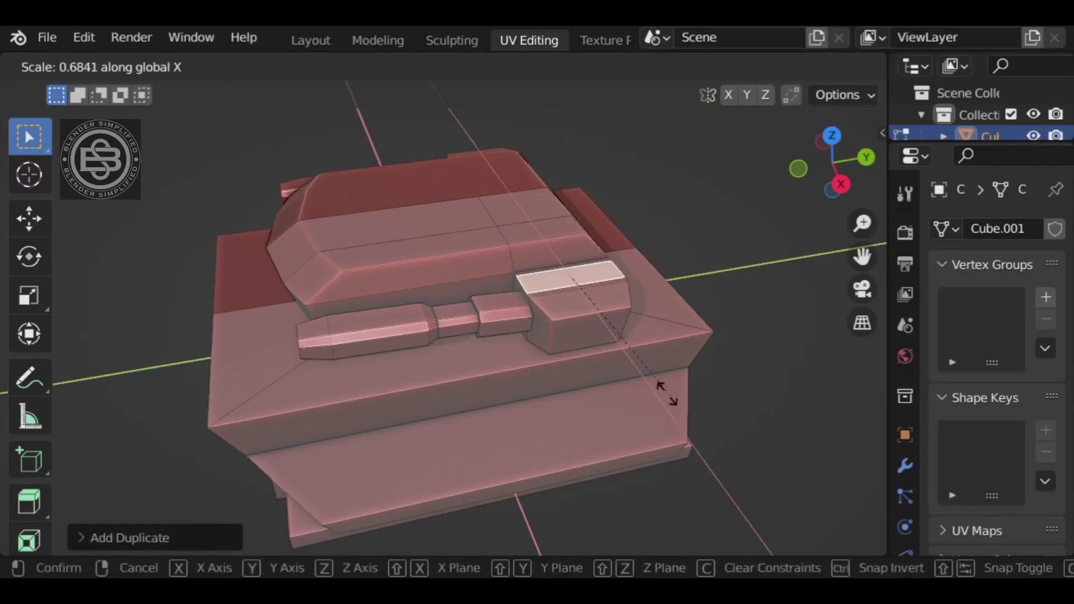
pyautogui.click(625, 335)
pyautogui.press('s')
pyautogui.press('y')
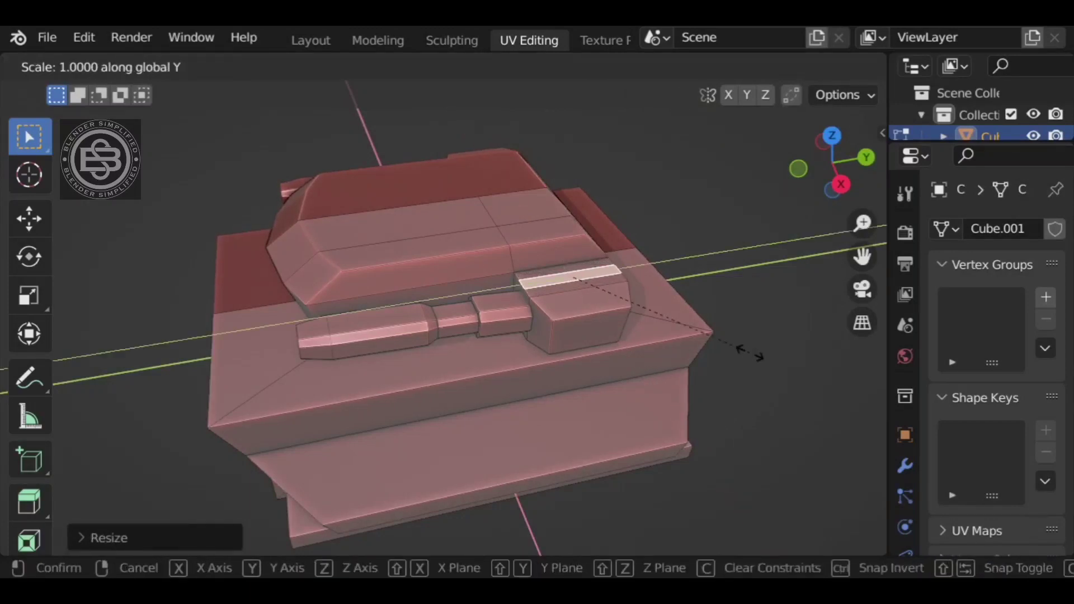
pyautogui.click(693, 339)
pyautogui.moveTo(655, 395); pyautogui.dragTo(673, 367, button='middle')
pyautogui.press('g')
pyautogui.press('x')
pyautogui.click(721, 372)
# - Extrude the strip slightly upward into a thin base and inset its top face by about 0.055 m
pyautogui.press('e')
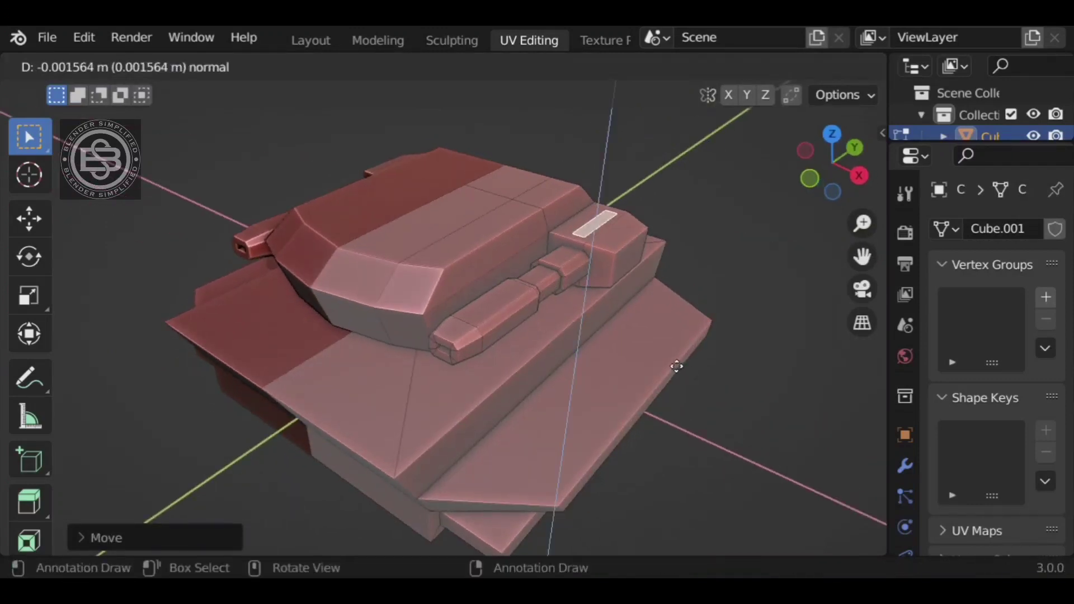
pyautogui.click(677, 361)
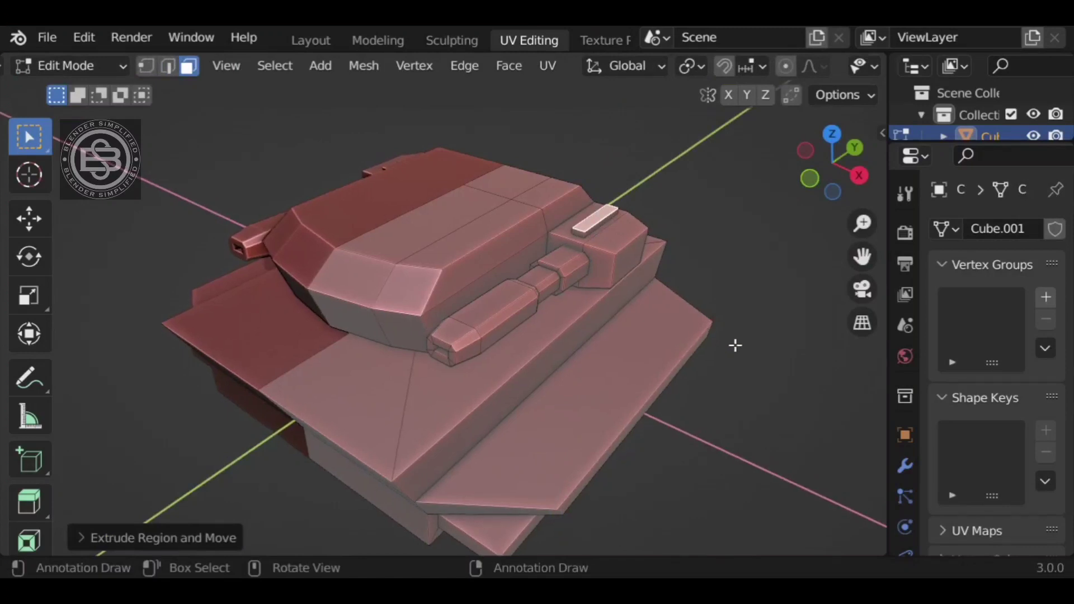
pyautogui.press('KP_Decimal')
pyautogui.press('i')
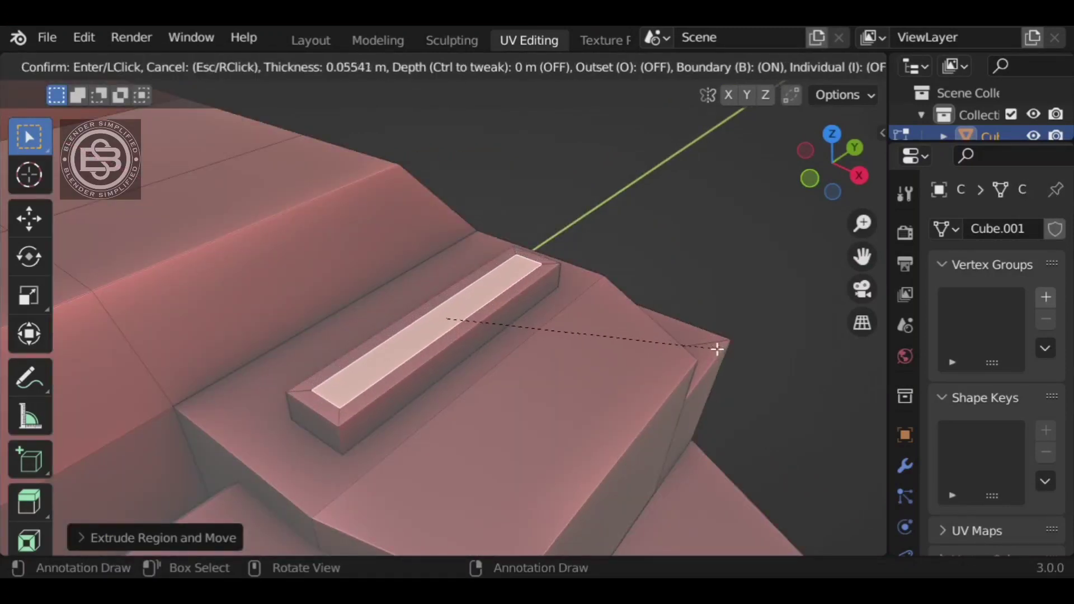
pyautogui.click(717, 349)
pyautogui.moveTo(688, 366); pyautogui.dragTo(652, 358, button='middle')
# - Extrude the inset face up about 1.02 m and move its -Y top edge about 0.74 m along Y to form a slanted fin
pyautogui.press('e')
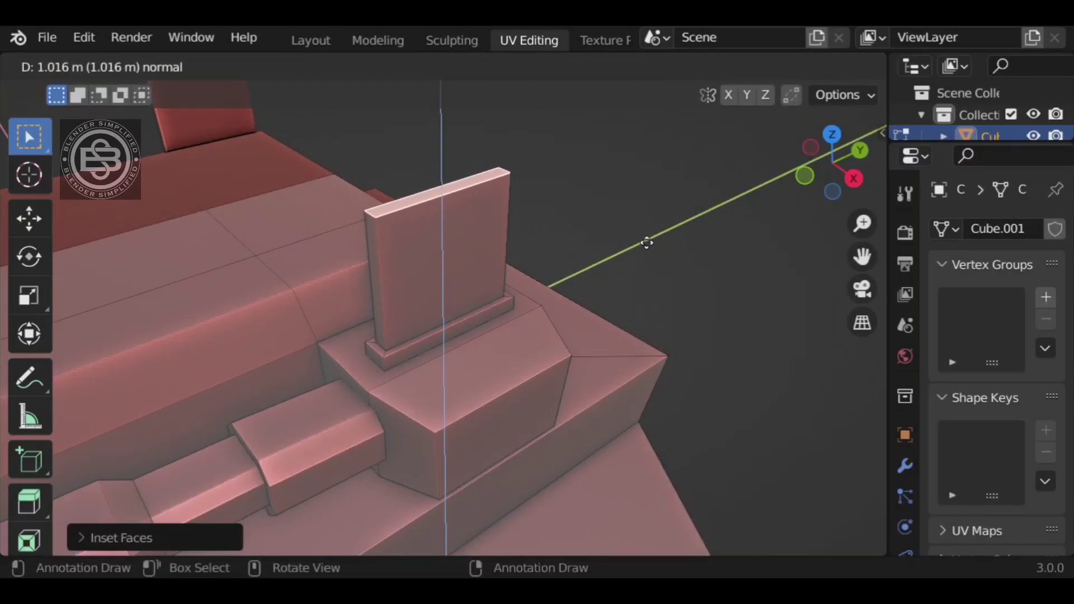
pyautogui.click(649, 241)
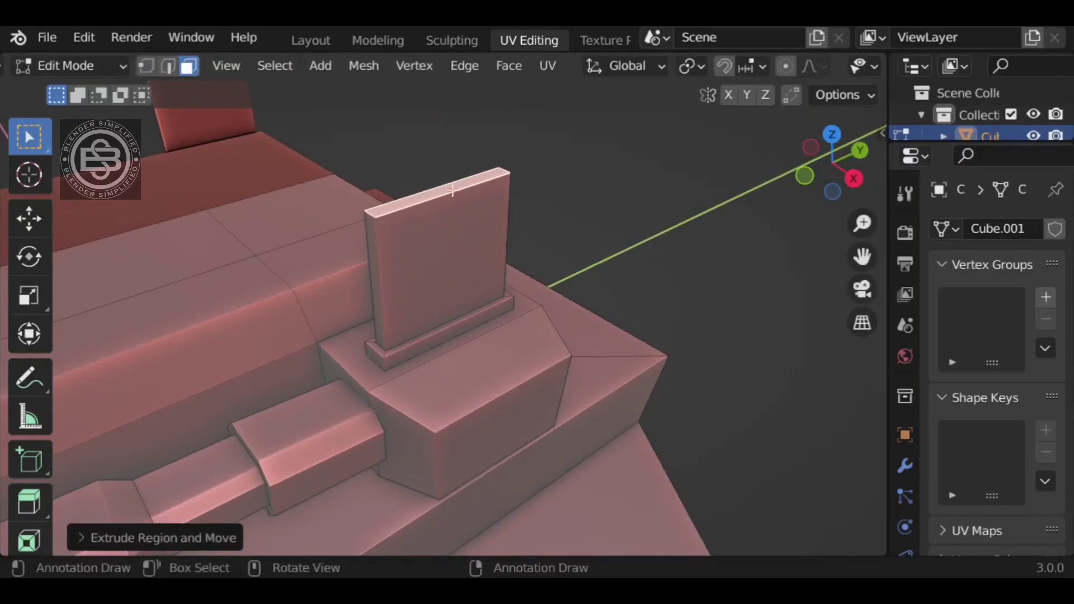
pyautogui.press('2')
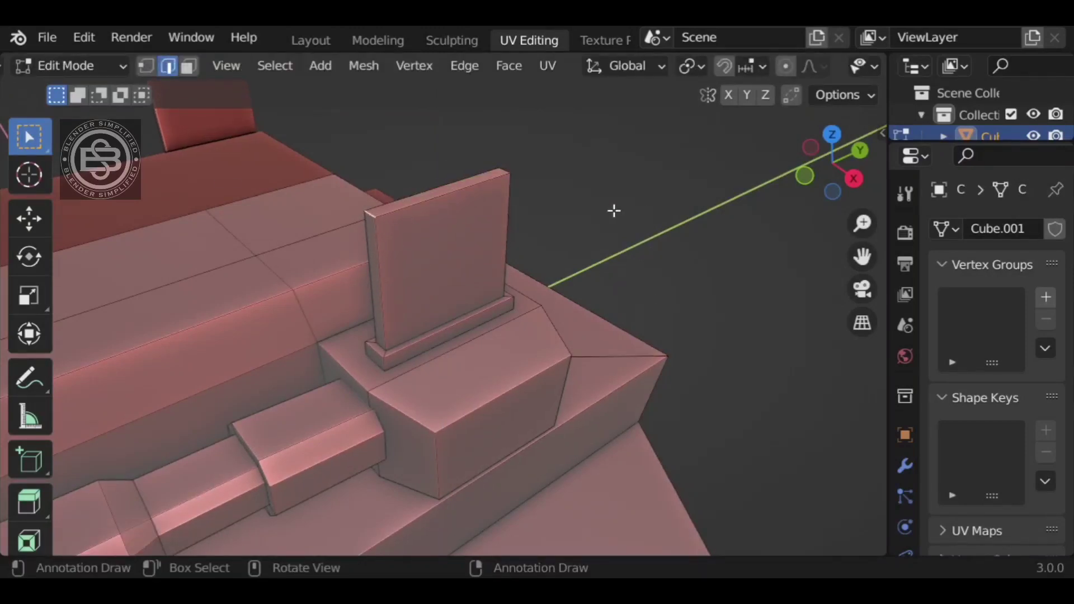
pyautogui.press('g')
pyautogui.press('y')
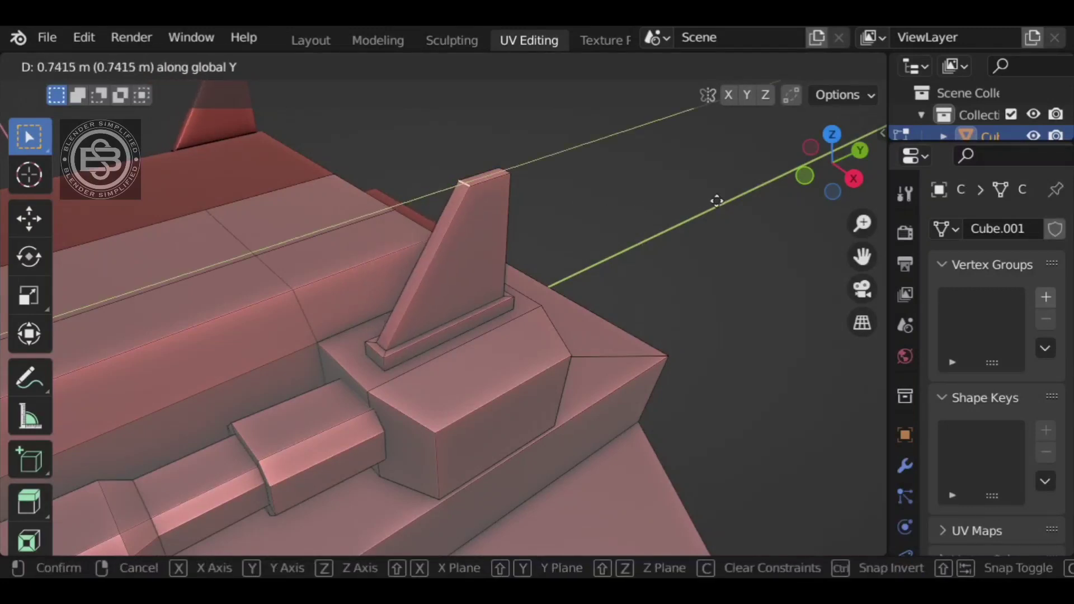
pyautogui.click(718, 202)
pyautogui.scroll(-6, 718, 203)
pyautogui.click(702, 309)
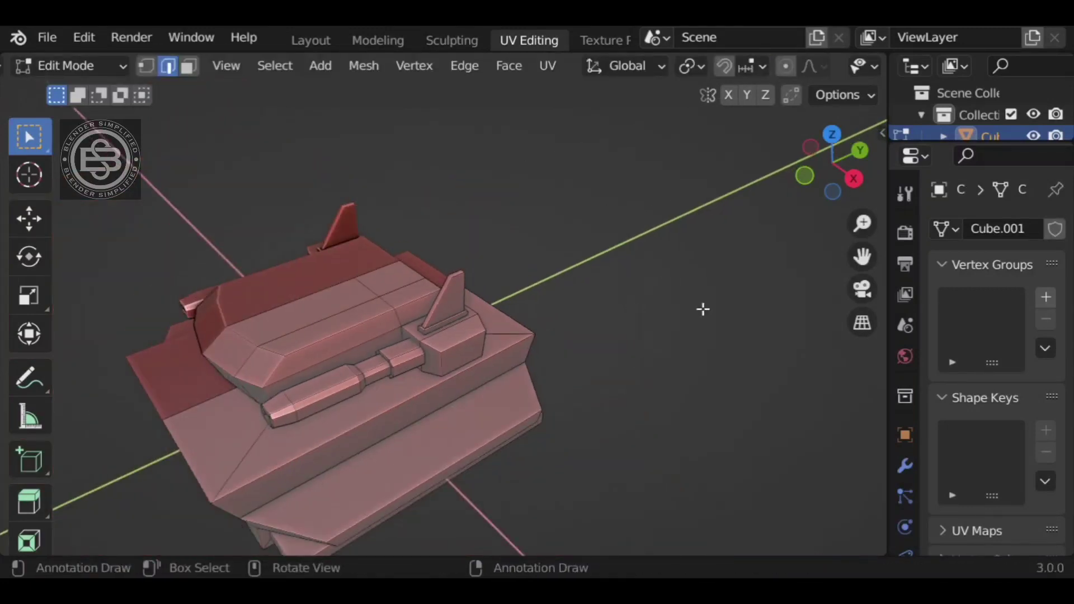
# - Raise the centre edges on top of the upper block slightly along the Z axis
pyautogui.moveTo(703, 309); pyautogui.dragTo(636, 312, button='middle')
pyautogui.scroll(-3, 681, 285)
pyautogui.scroll(3, 417, 278)
pyautogui.moveTo(504, 241); pyautogui.dragTo(328, 309, button='middle')
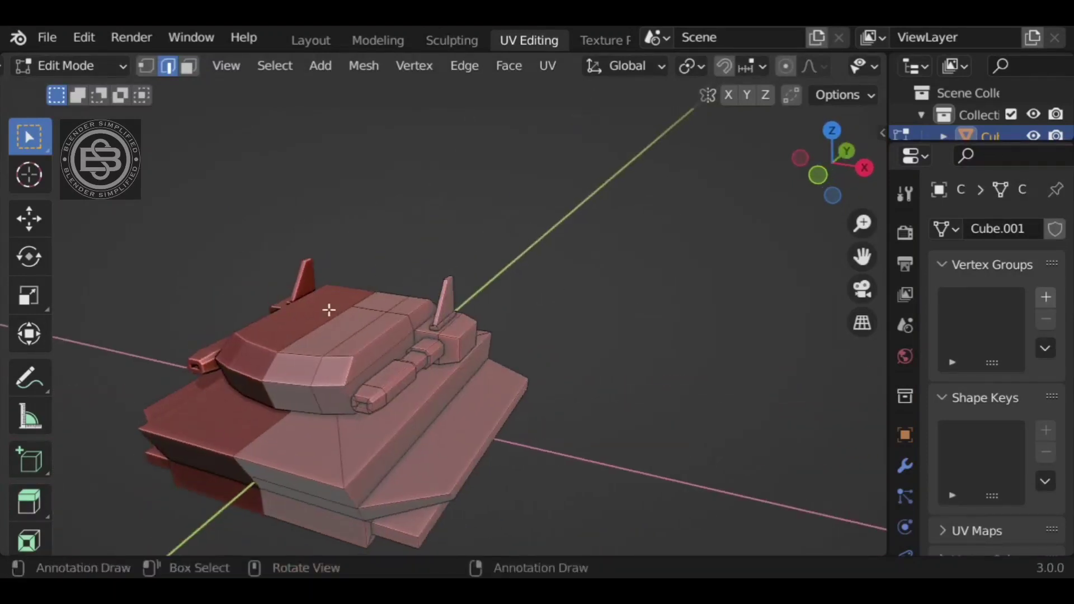
pyautogui.keyDown('alt'); pyautogui.click(364, 300); pyautogui.keyUp('alt')
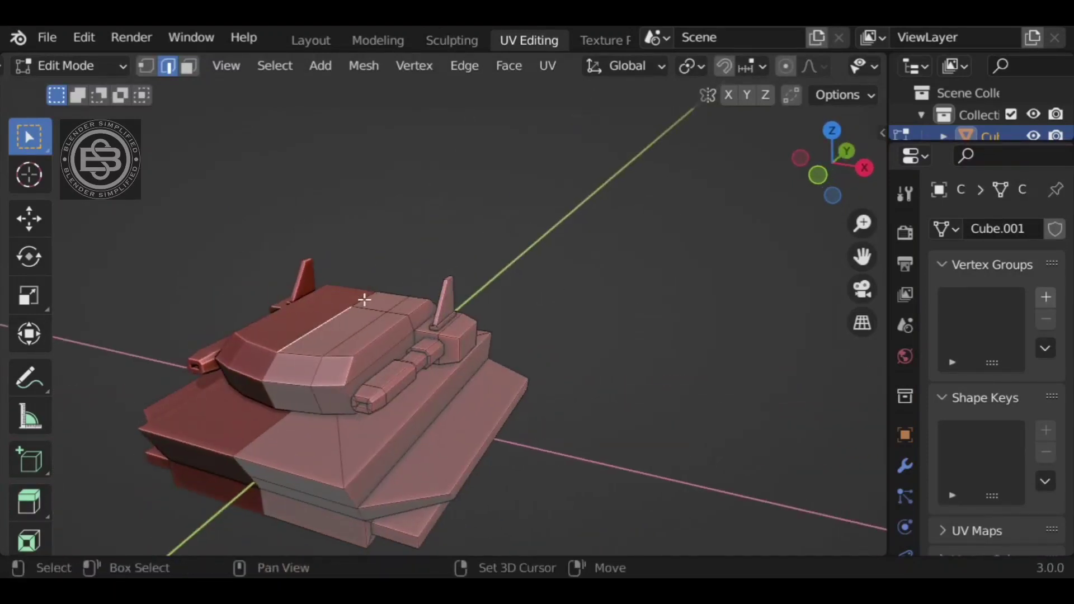
pyautogui.press('g')
pyautogui.press('z')
pyautogui.click(603, 311)
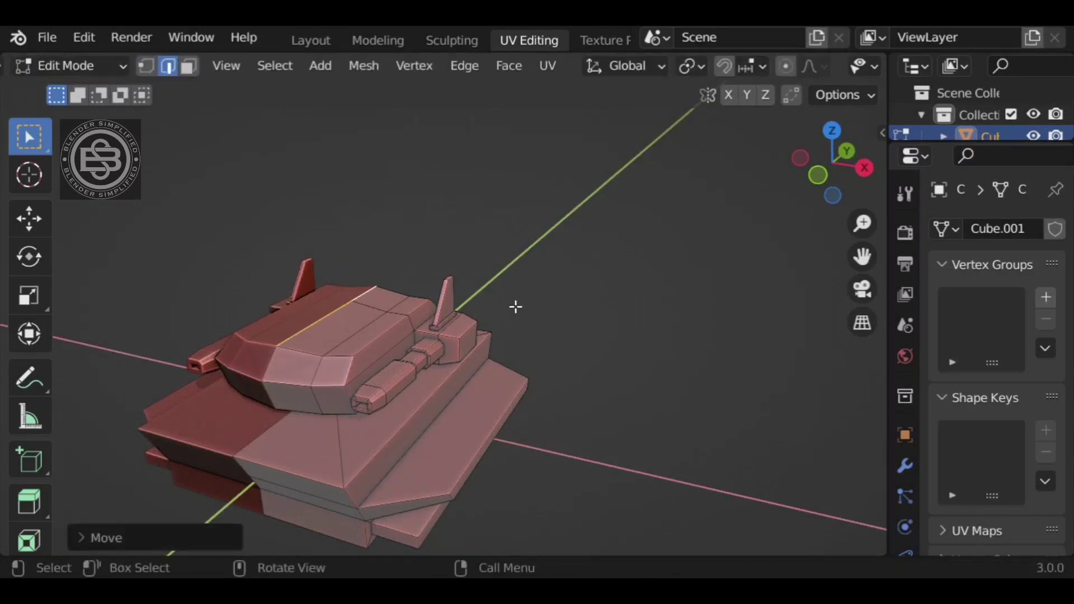
pyautogui.click(609, 306)
# - Inset the side box's sloped upper face and outer side face together by about 0.24 m
pyautogui.moveTo(612, 302); pyautogui.dragTo(468, 352, button='middle')
pyautogui.scroll(-2, 742, 261)
pyautogui.scroll(3, 642, 398)
pyautogui.scroll(2, 670, 380)
pyautogui.moveTo(670, 379); pyautogui.dragTo(468, 354, button='middle')
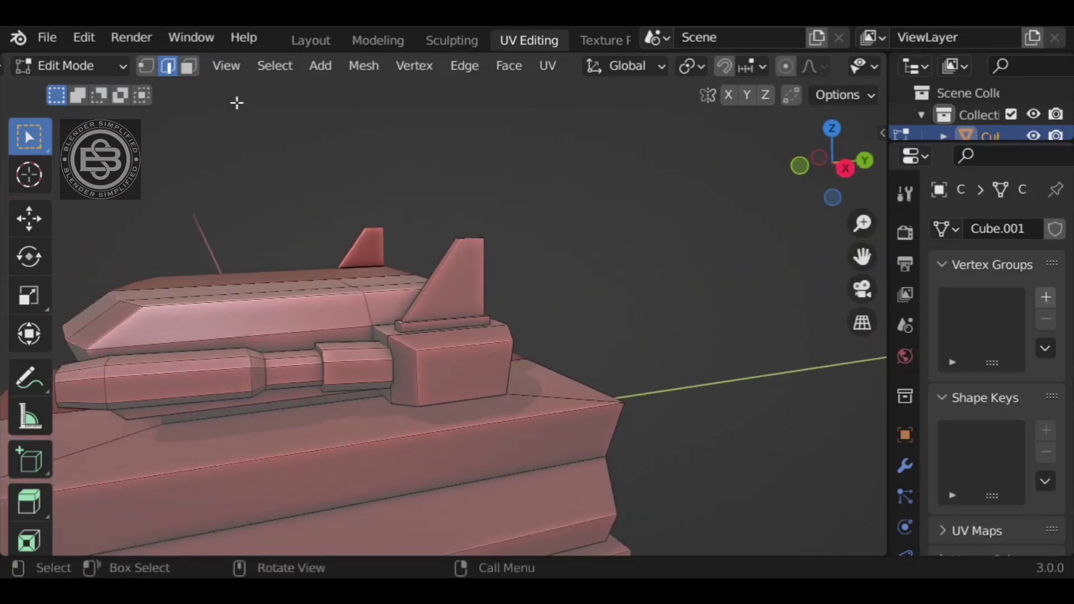
pyautogui.click(463, 336)
pyautogui.keyDown('shift'); pyautogui.click(475, 369); pyautogui.keyUp('shift')
pyautogui.press('i')
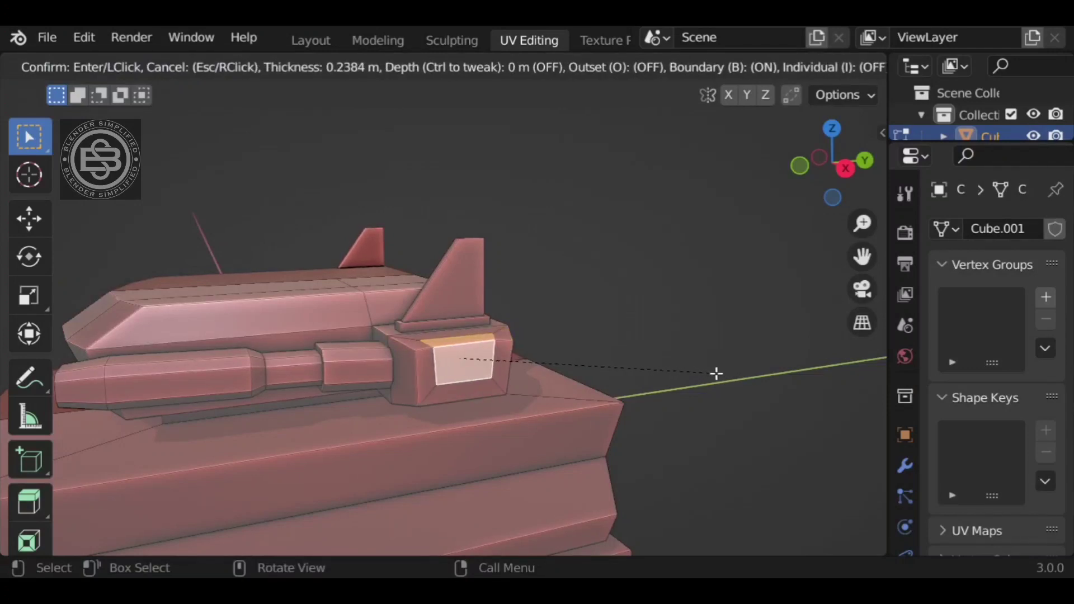
pyautogui.click(716, 373)
pyautogui.moveTo(698, 388); pyautogui.dragTo(764, 391, button='middle')
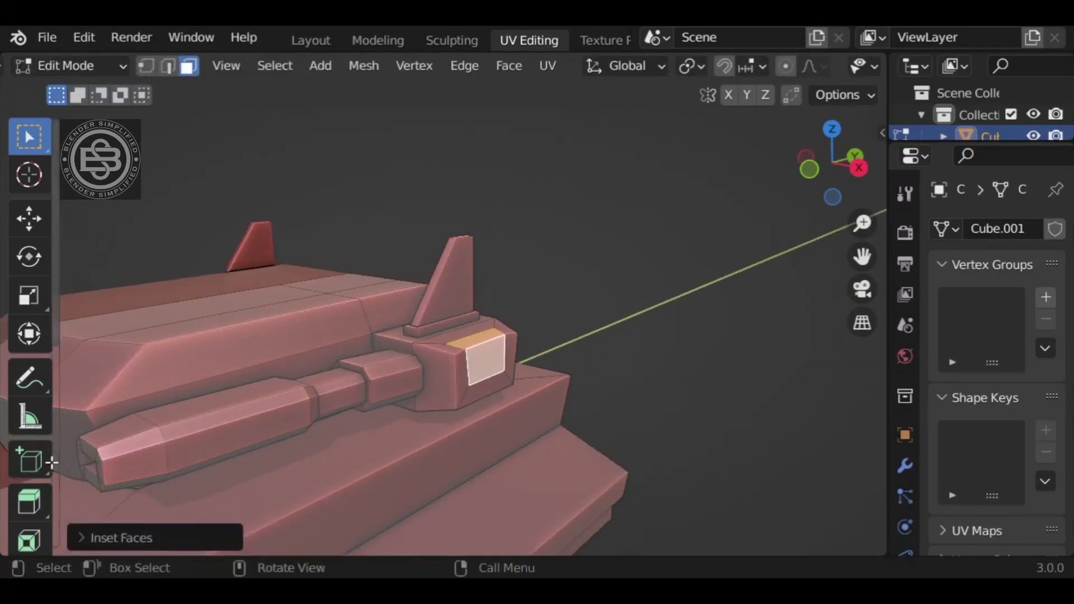
# - Extrude the side box's inset upper and outer faces slightly outward into a raised panel
pyautogui.moveTo(19, 505); pyautogui.dragTo(162, 365)
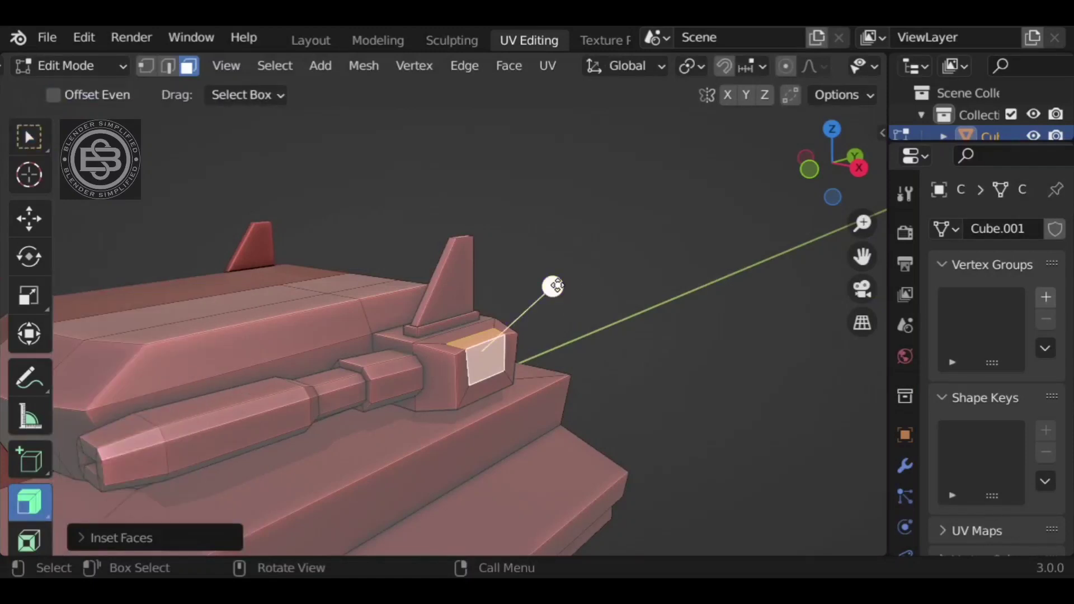
pyautogui.moveTo(554, 286)
pyautogui.mouseDown()
pyautogui.moveTo(561, 271)
pyautogui.moveTo(565, 280)
pyautogui.mouseUp()
pyautogui.hotkey('ctrl', 'z')
pyautogui.moveTo(680, 334)
pyautogui.mouseDown(button='middle')
pyautogui.moveTo(452, 306)
pyautogui.moveTo(480, 329)
pyautogui.moveTo(664, 331)
pyautogui.mouseUp(button='middle')
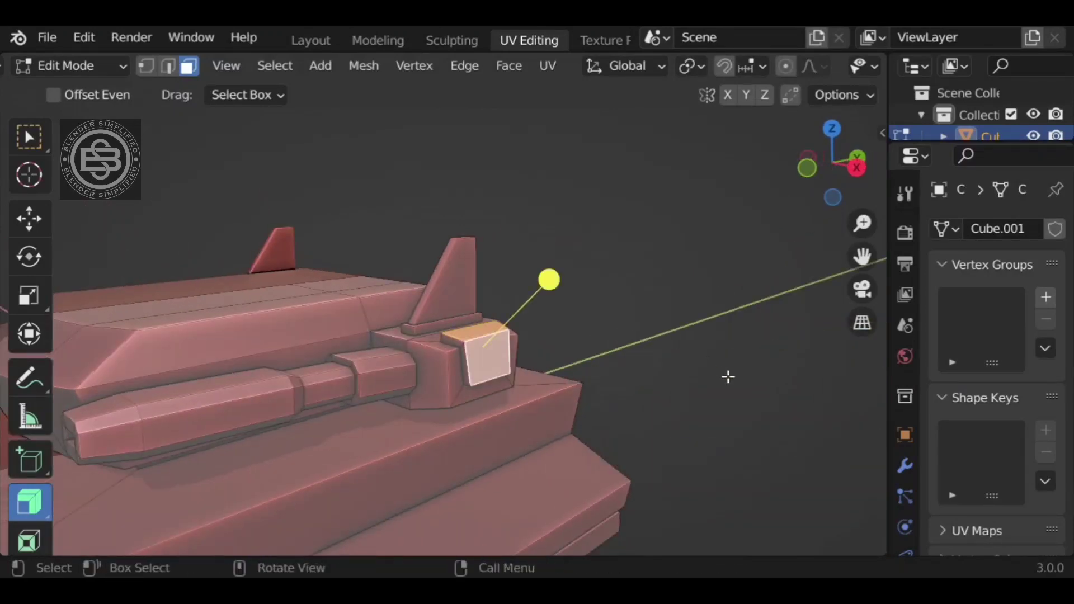
# - Inset the raised panel's faces on the side box and scale the inner faces to about 0.6 along Y
pyautogui.press('i')
pyautogui.click(717, 366)
pyautogui.moveTo(714, 365); pyautogui.dragTo(643, 381, button='middle')
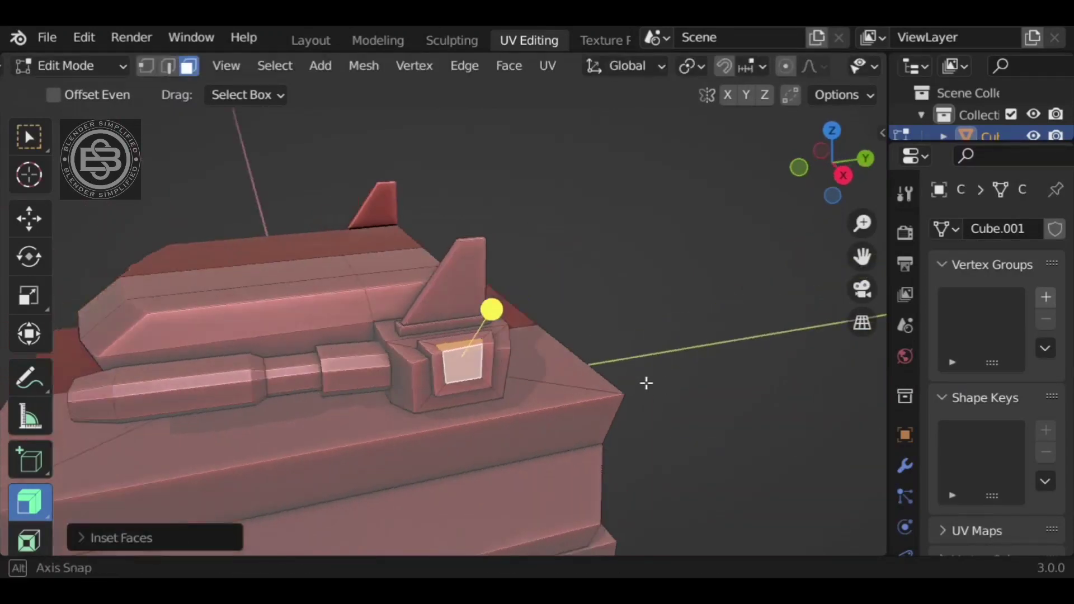
pyautogui.press('s')
pyautogui.press('y')
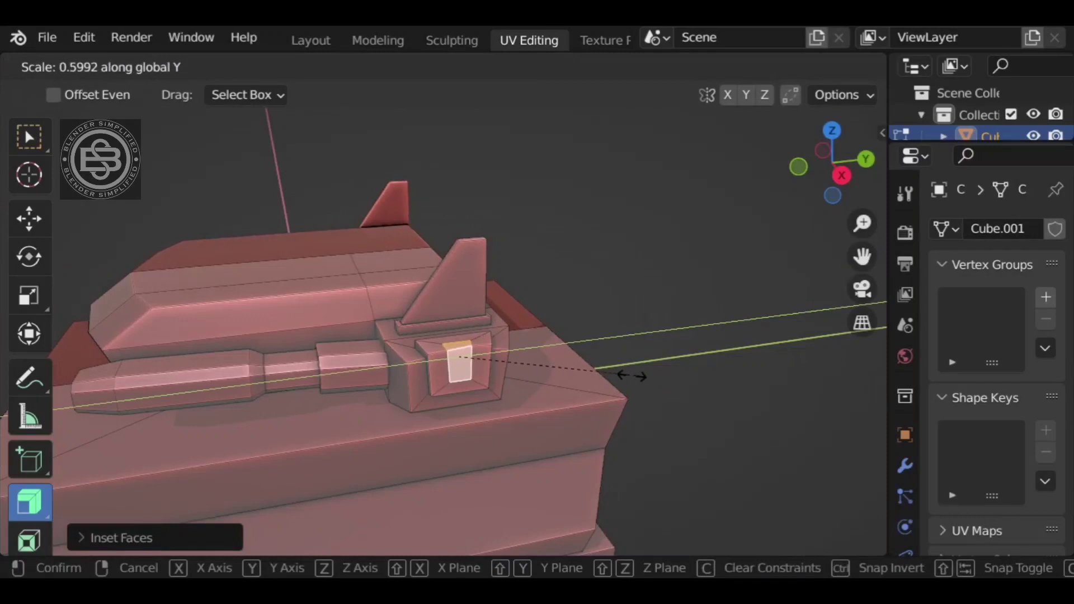
pyautogui.click(621, 379)
# - Extrude the narrowed inner faces of the side box panel by a very small amount
pyautogui.moveTo(527, 370); pyautogui.dragTo(705, 373, button='middle')
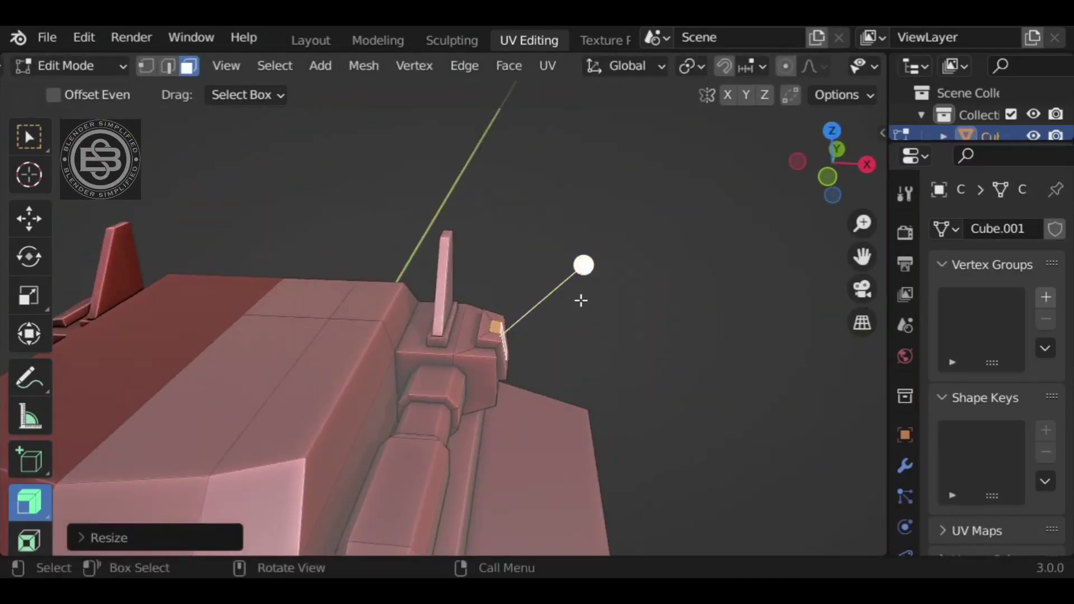
pyautogui.moveTo(580, 299); pyautogui.dragTo(621, 307, button='middle')
pyautogui.moveTo(598, 293)
pyautogui.mouseDown()
pyautogui.moveTo(599, 280)
pyautogui.moveTo(596, 295)
pyautogui.mouseUp()
pyautogui.moveTo(717, 291); pyautogui.dragTo(507, 375, button='middle')
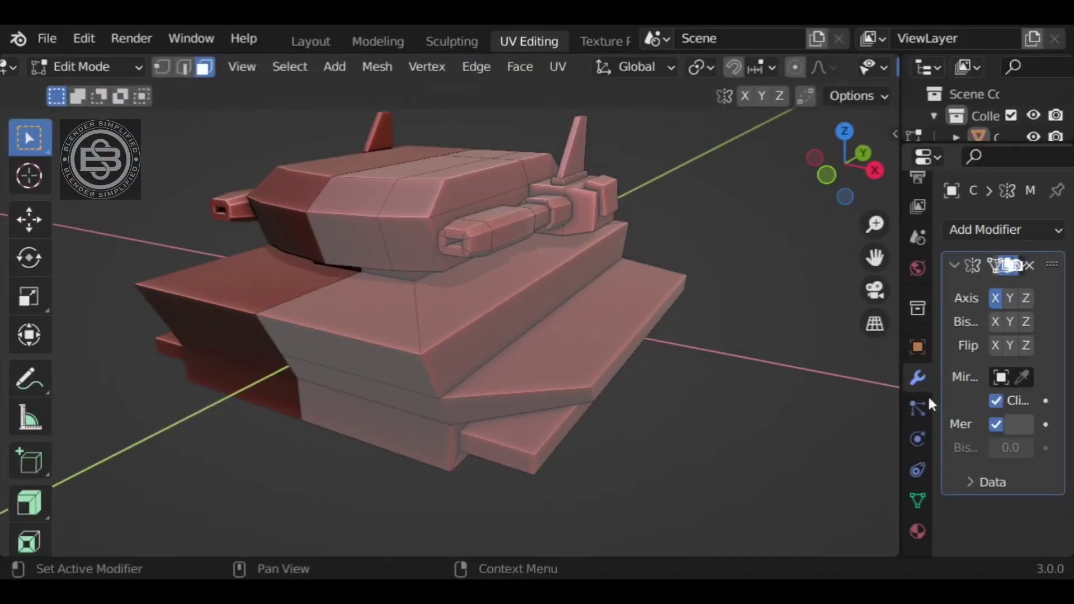
# - Turn off mirror clipping, then duplicate the side gun barrel and raise the copy along Z above the original
pyautogui.moveTo(747, 384); pyautogui.dragTo(540, 194, button='middle')
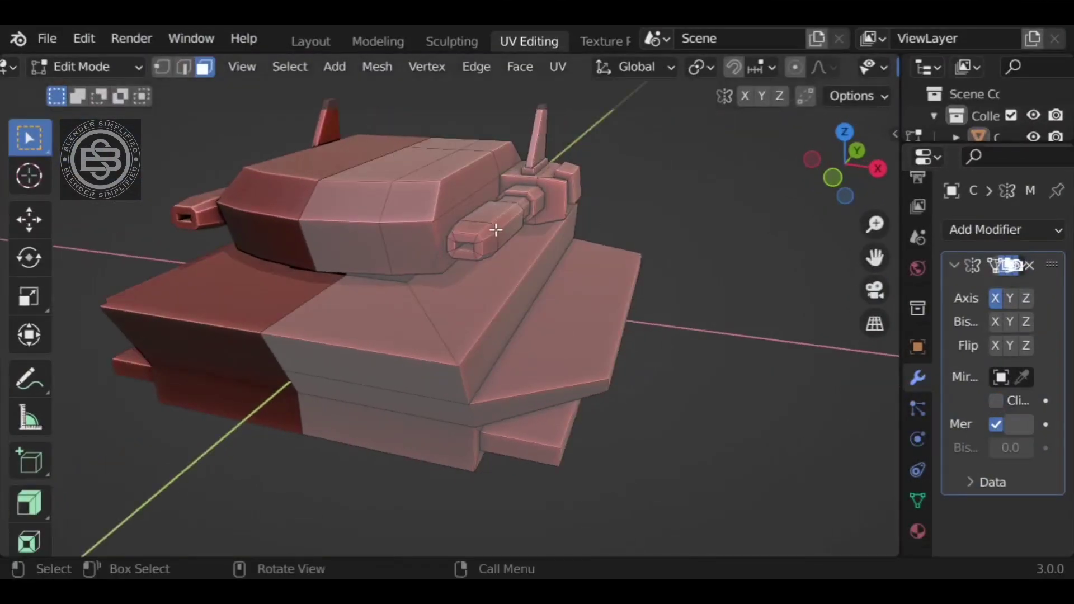
pyautogui.press('l')
pyautogui.moveTo(690, 347); pyautogui.dragTo(757, 340, button='middle')
pyautogui.press('g')
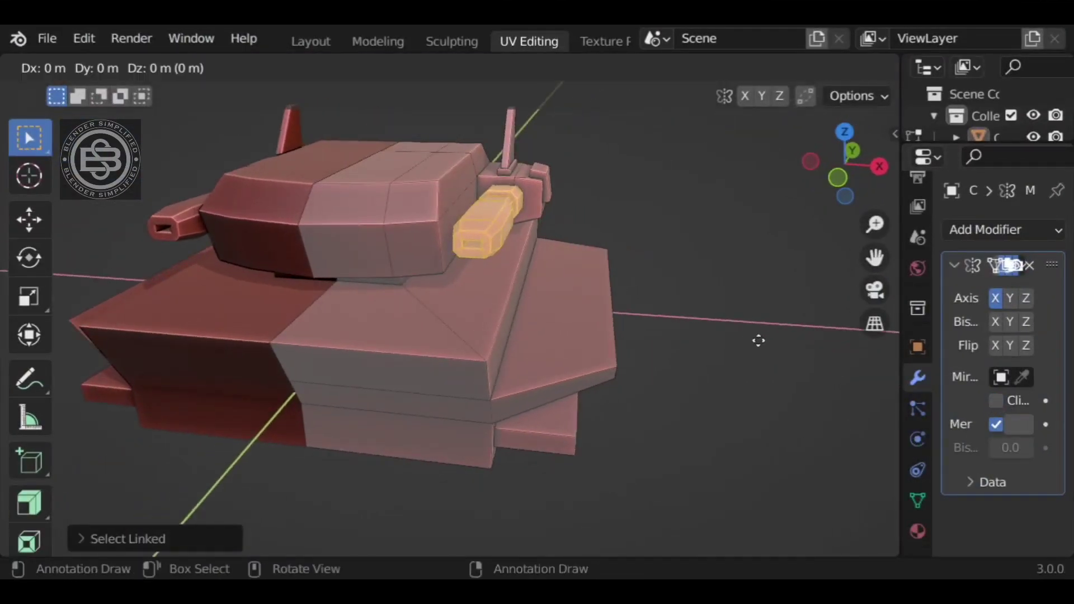
pyautogui.press('z')
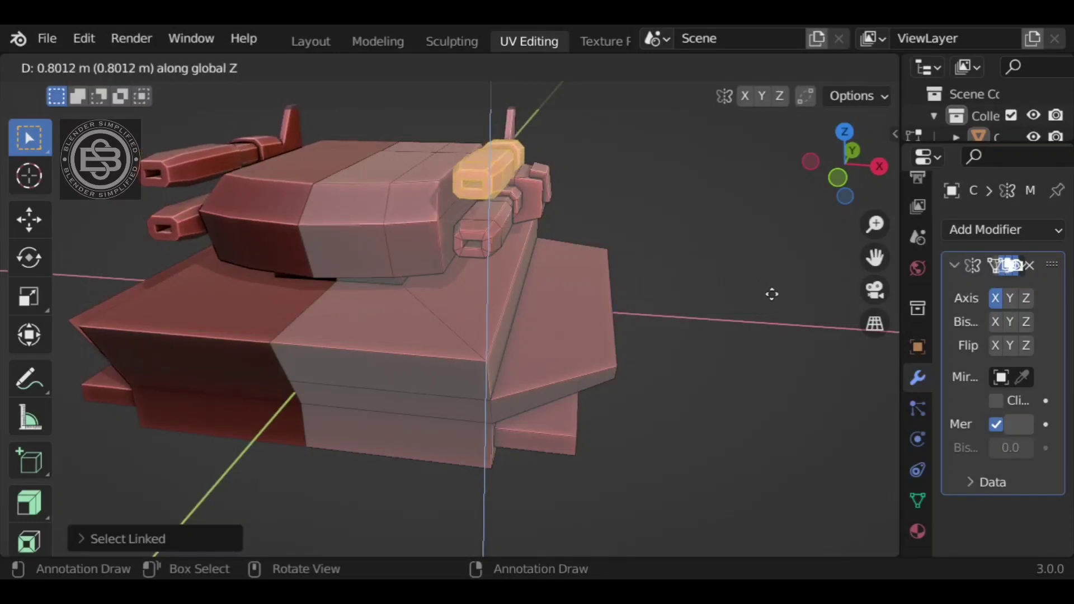
pyautogui.click(776, 271)
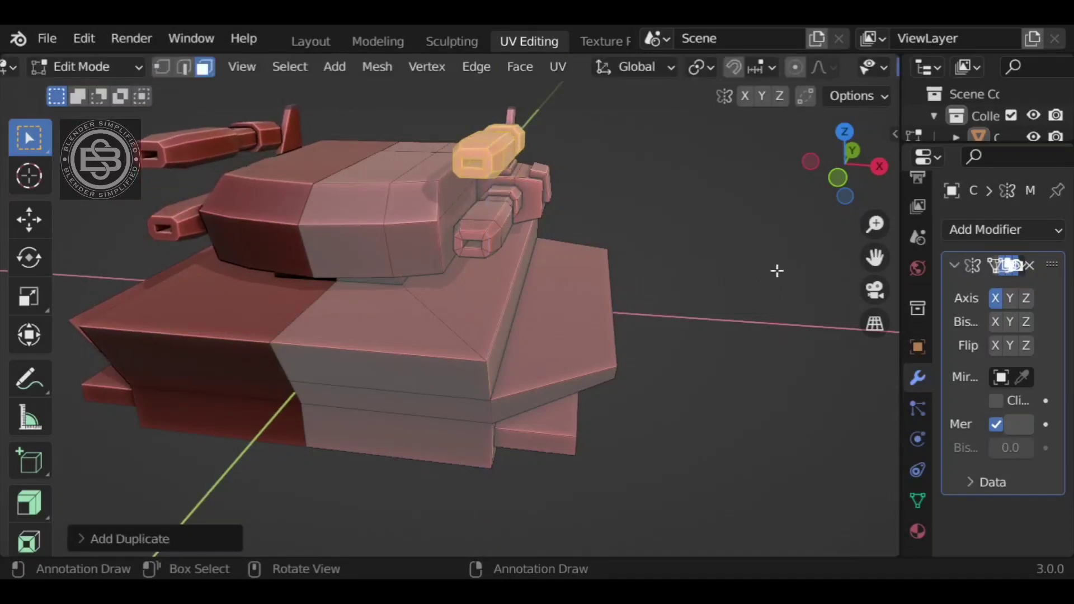
# - Move the barrel copy inward along X over the upper block and scale it up uniformly
pyautogui.moveTo(777, 271); pyautogui.dragTo(803, 308, button='middle')
pyautogui.press('g')
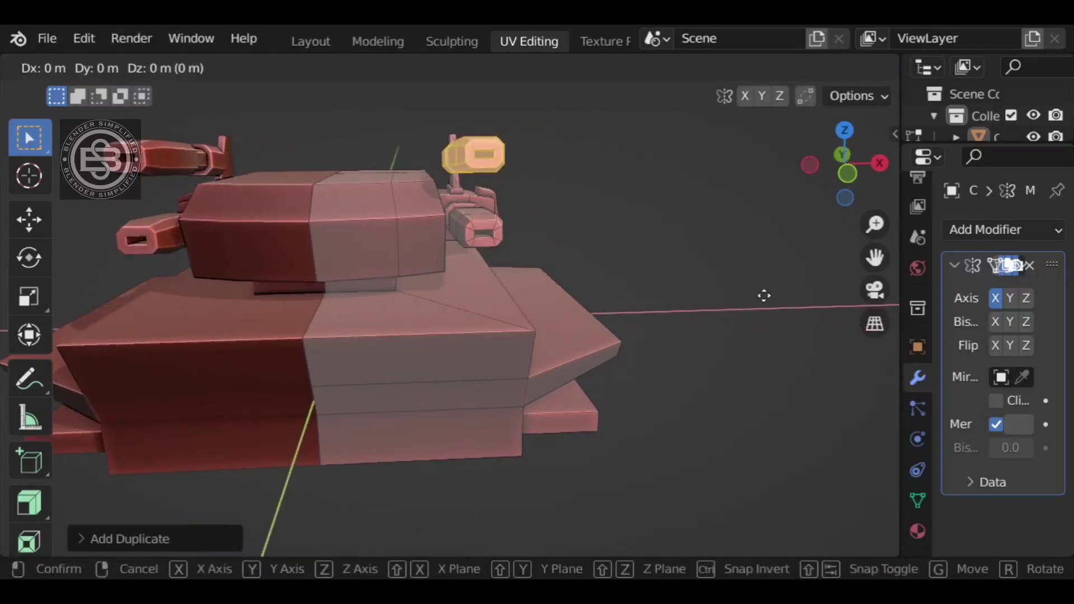
pyautogui.press('x')
pyautogui.click(681, 291)
pyautogui.moveTo(681, 291); pyautogui.dragTo(652, 340, button='middle')
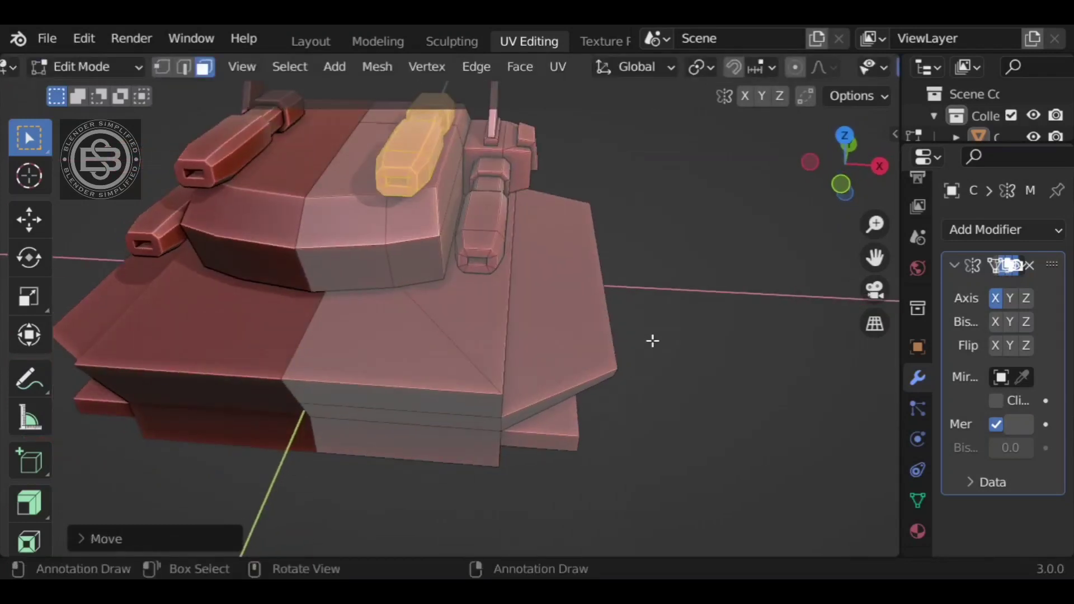
pyautogui.press('s')
pyautogui.click(727, 383)
# - Shift the enlarged top barrel about -0.6 m along X and about -1.5 m along Y
pyautogui.scroll(-2, 722, 369)
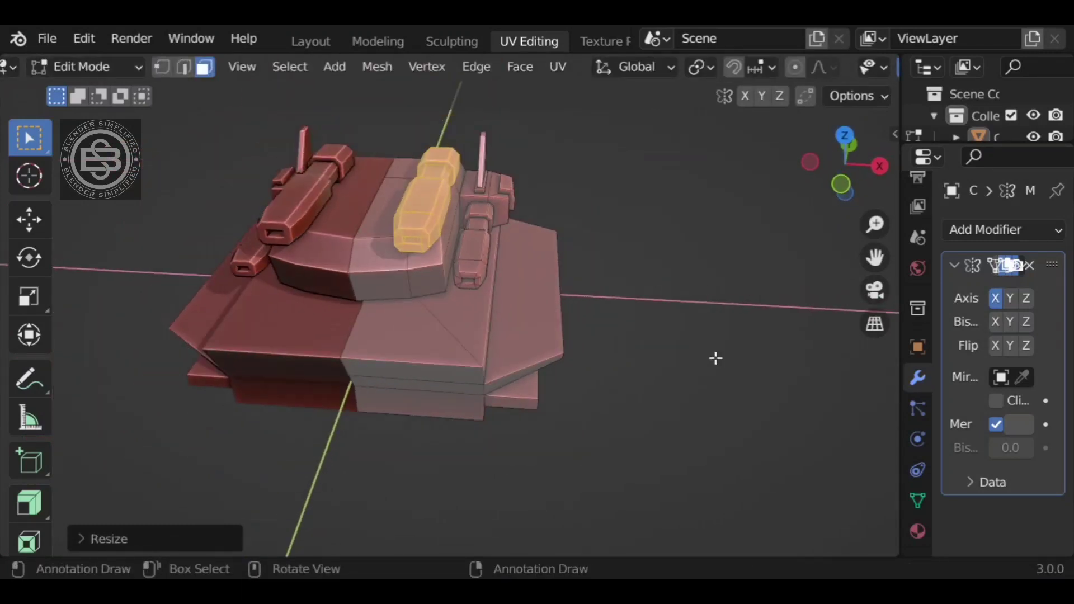
pyautogui.press('g')
pyautogui.press('x')
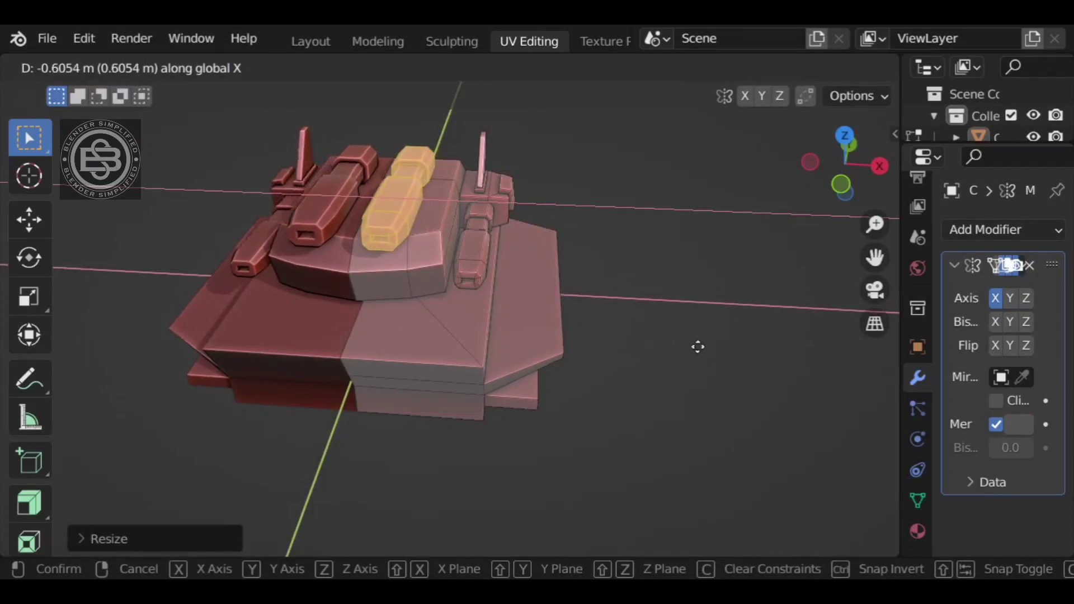
pyautogui.click(693, 346)
pyautogui.moveTo(688, 358); pyautogui.dragTo(666, 336, button='middle')
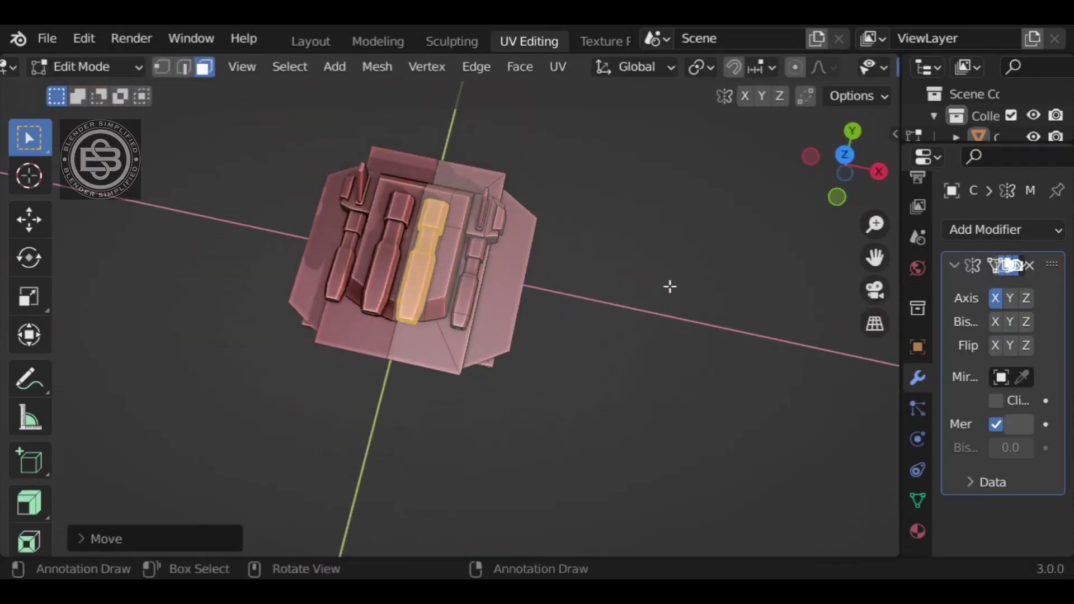
pyautogui.press('g')
pyautogui.press('y')
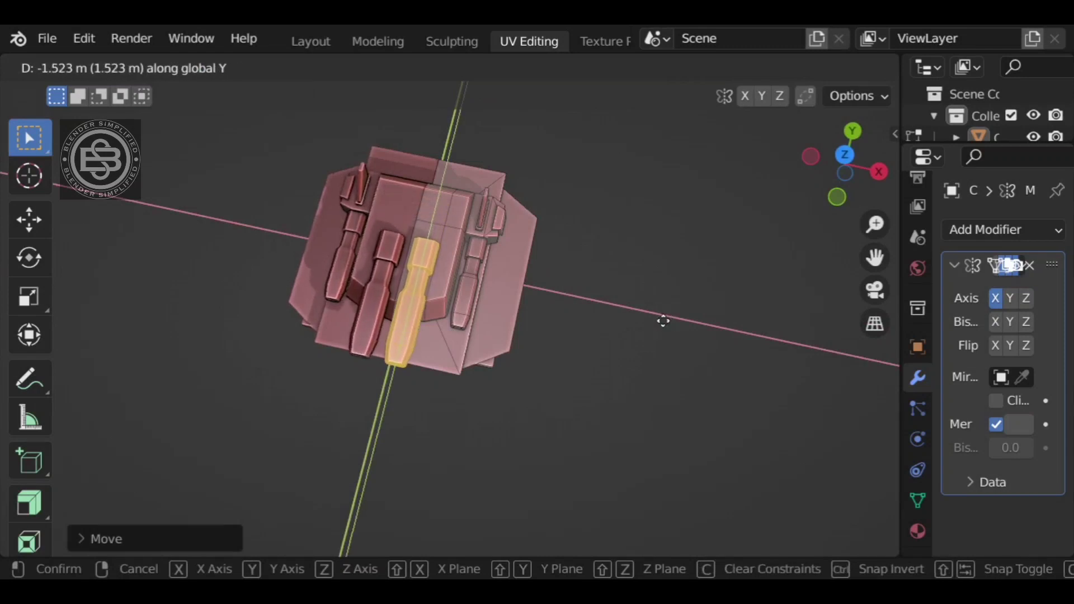
pyautogui.click(663, 316)
# - Adjust the top barrel's height along Z so it sits just above the upper block
pyautogui.moveTo(628, 369); pyautogui.dragTo(432, 207, button='middle')
pyautogui.press('g')
pyautogui.press('z')
pyautogui.click(663, 293)
# - Inset the upper block's top face beneath the top barrel and extrude it up into a small mount
pyautogui.click(525, 223)
pyautogui.moveTo(525, 223)
pyautogui.mouseDown(button='middle')
pyautogui.moveTo(524, 240)
pyautogui.moveTo(511, 226)
pyautogui.mouseUp(button='middle')
pyautogui.scroll(2, 524, 227)
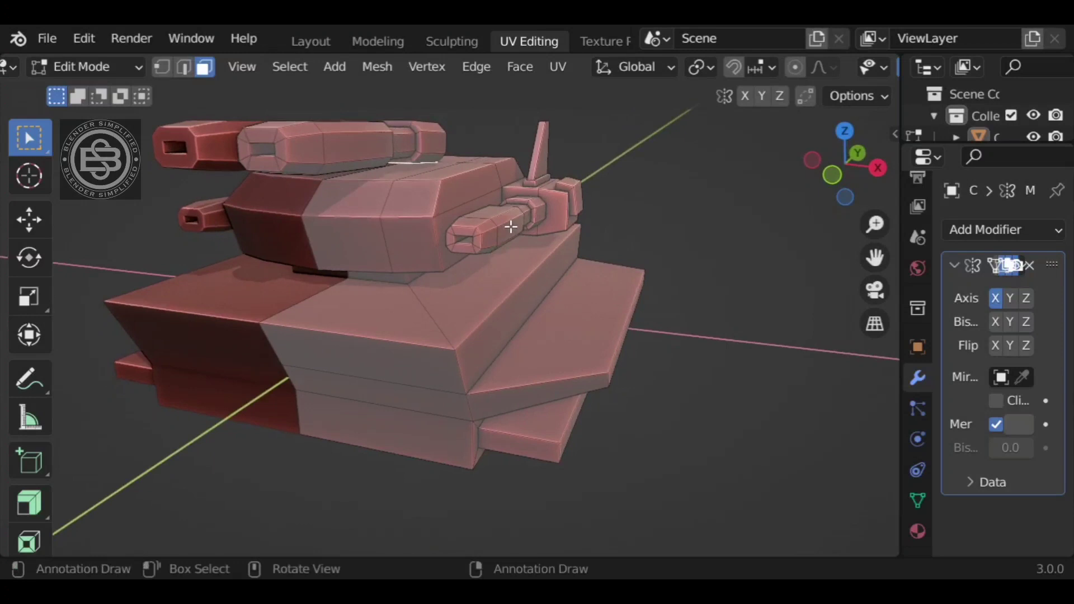
pyautogui.press('i')
pyautogui.click(679, 309)
pyautogui.press('e')
pyautogui.click(678, 317)
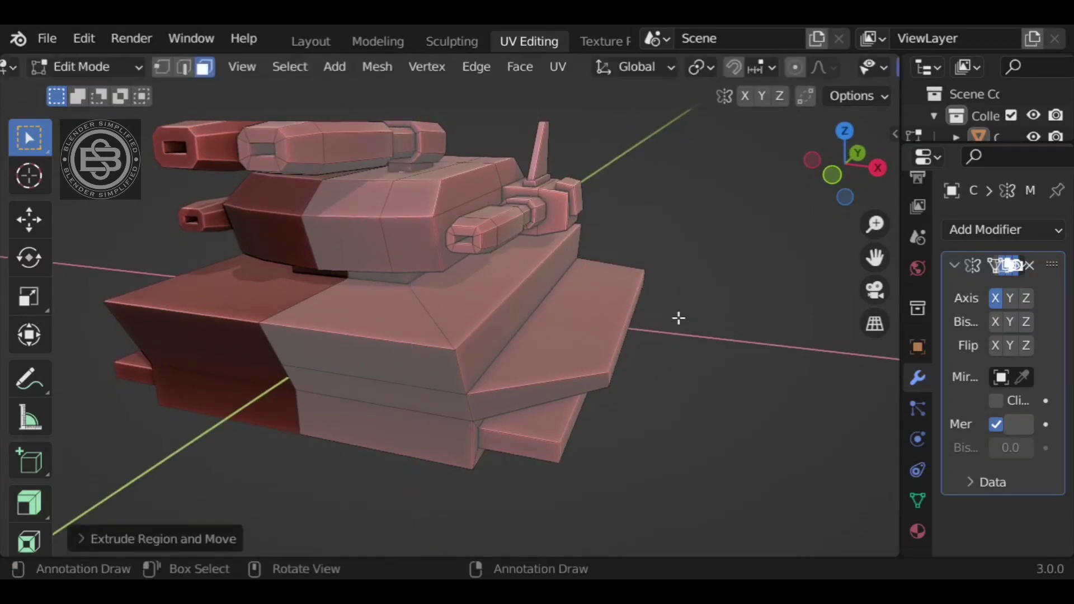
# - Move the hull's rear top edge inward along Y to slope the upper rear face
pyautogui.moveTo(530, 309); pyautogui.dragTo(752, 467, button='middle')
pyautogui.press('g')
pyautogui.press('y')
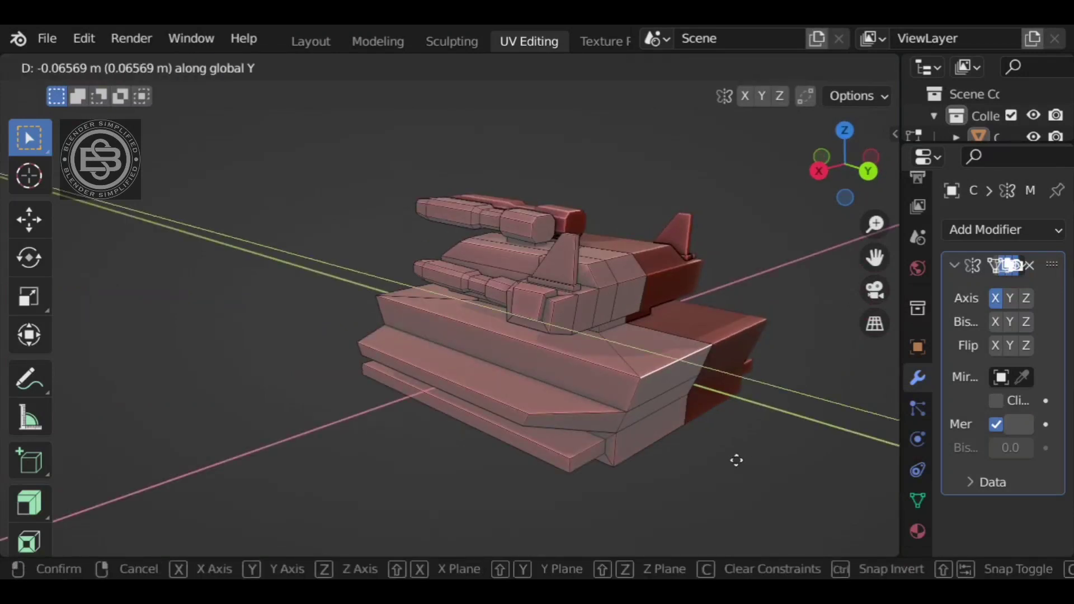
pyautogui.click(720, 452)
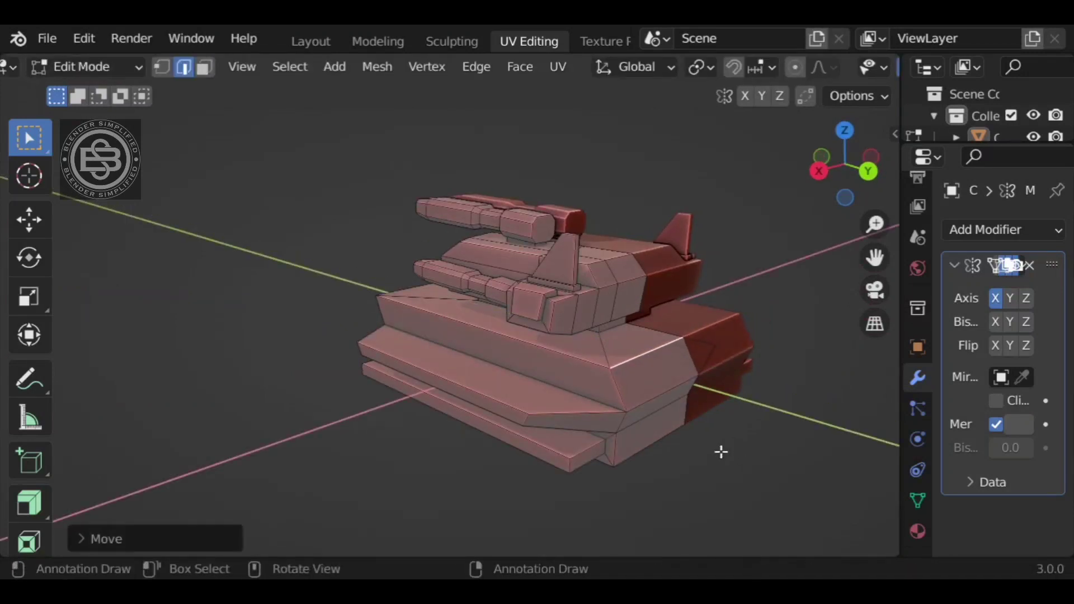
pyautogui.moveTo(720, 451); pyautogui.dragTo(623, 374, button='middle')
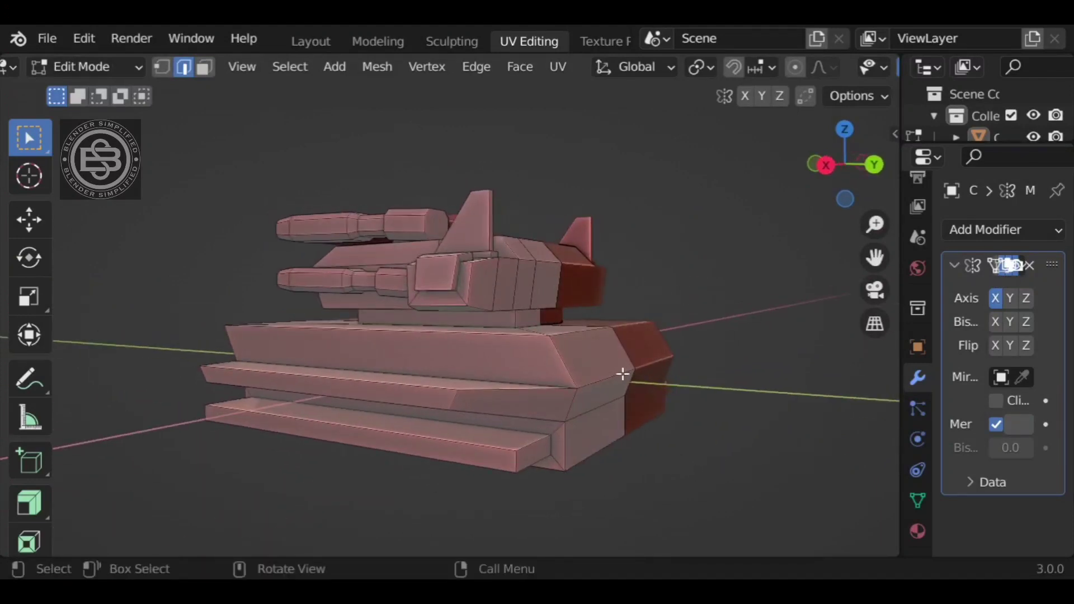
# - Move the edge below the hull's sloped rear face about -0.16 m along Y to align it with the lower face
pyautogui.press('g')
pyautogui.press('y')
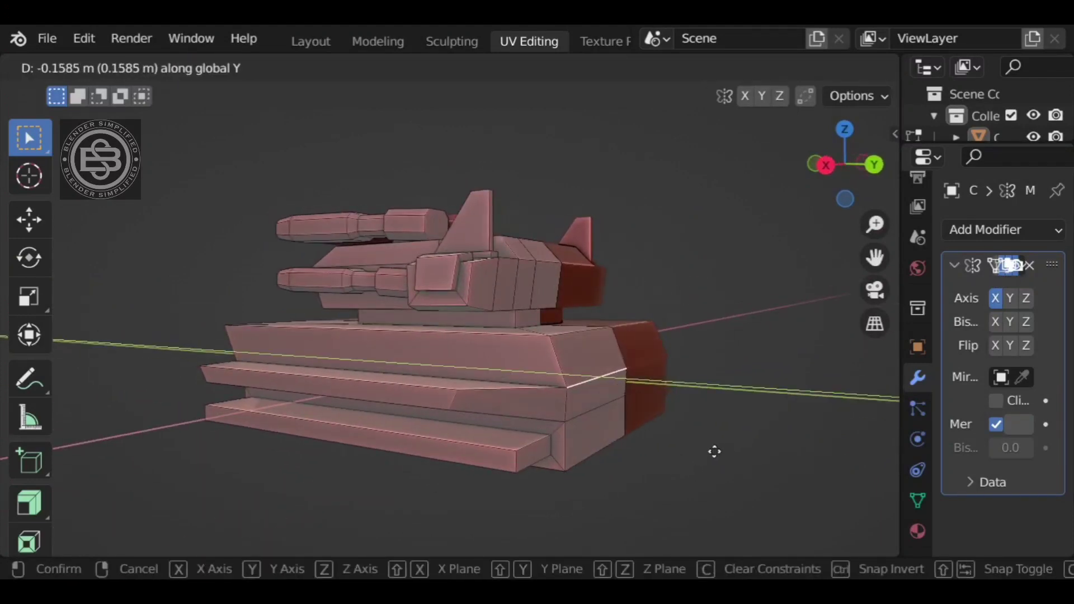
pyautogui.click(714, 451)
pyautogui.click(713, 430)
pyautogui.moveTo(688, 467); pyautogui.dragTo(688, 441, button='middle')
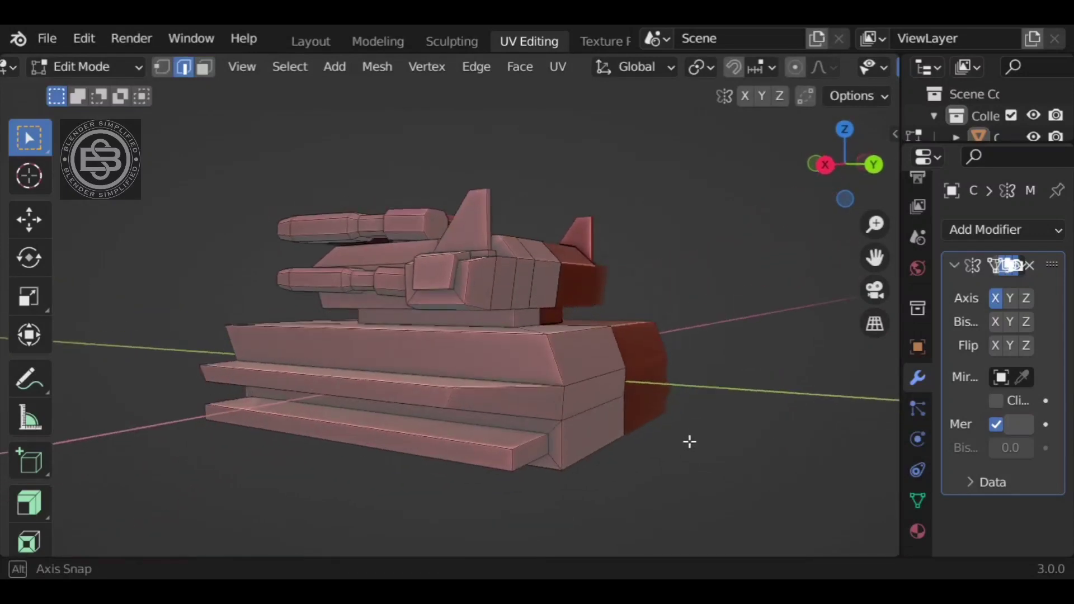
# - Extrude the hull's lower rear face outward a little over 0.5 m to form a rear block
pyautogui.click(206, 67)
pyautogui.click(599, 439)
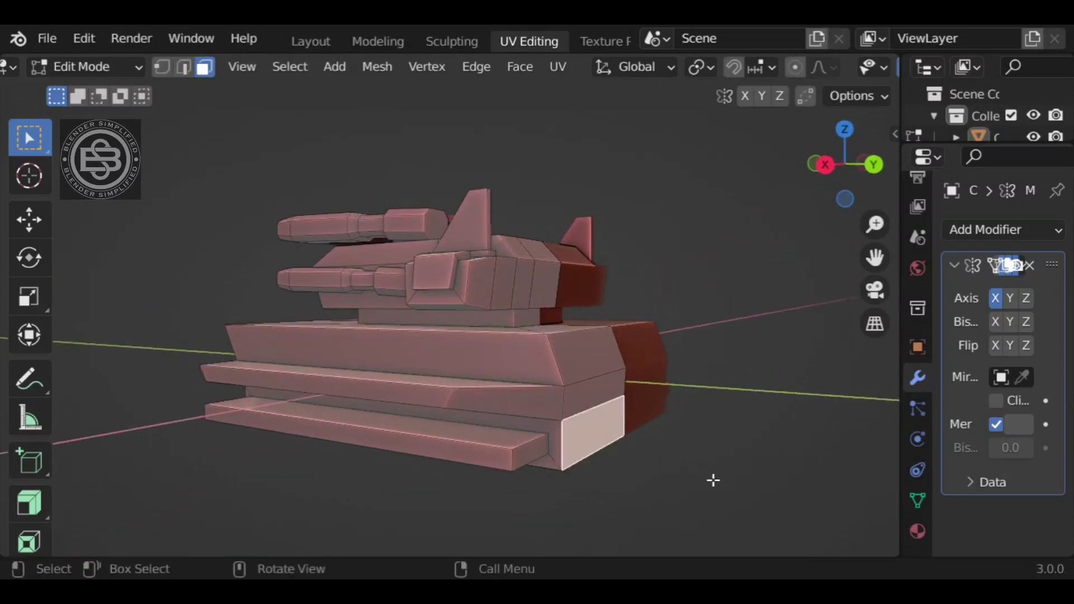
pyautogui.press('e')
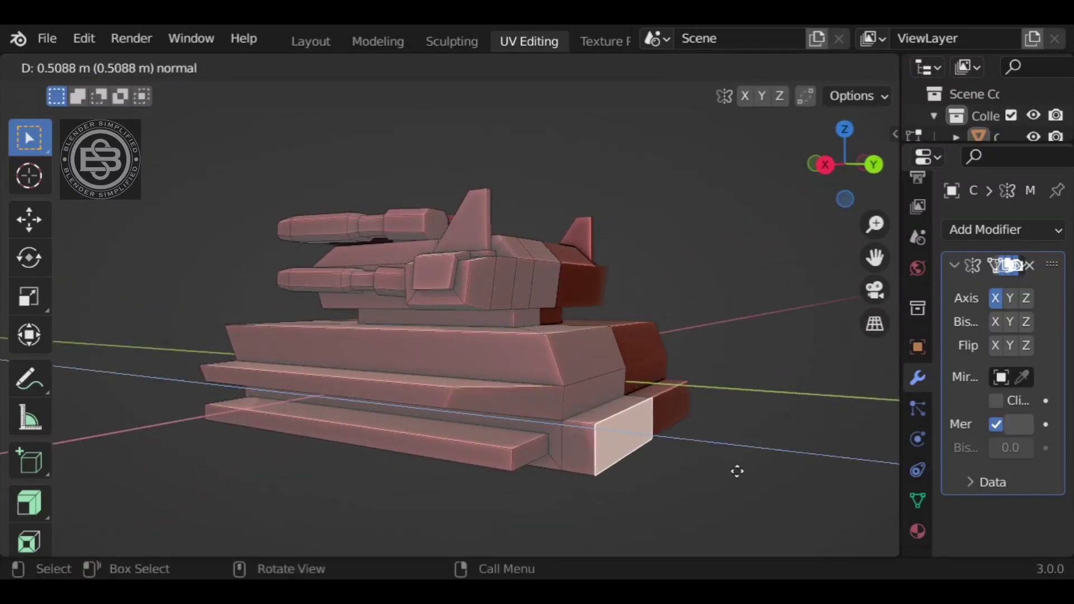
pyautogui.click(740, 472)
pyautogui.click(740, 472)
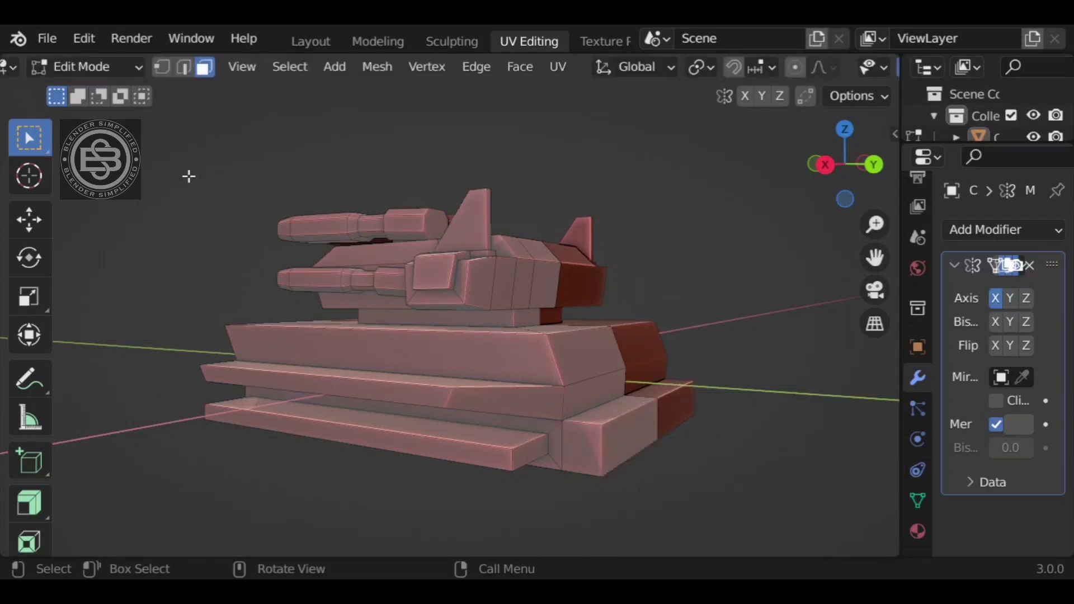
# - Bevel the outer top and bottom edges of the rear block with a single segment
pyautogui.moveTo(672, 493); pyautogui.dragTo(653, 434, button='middle')
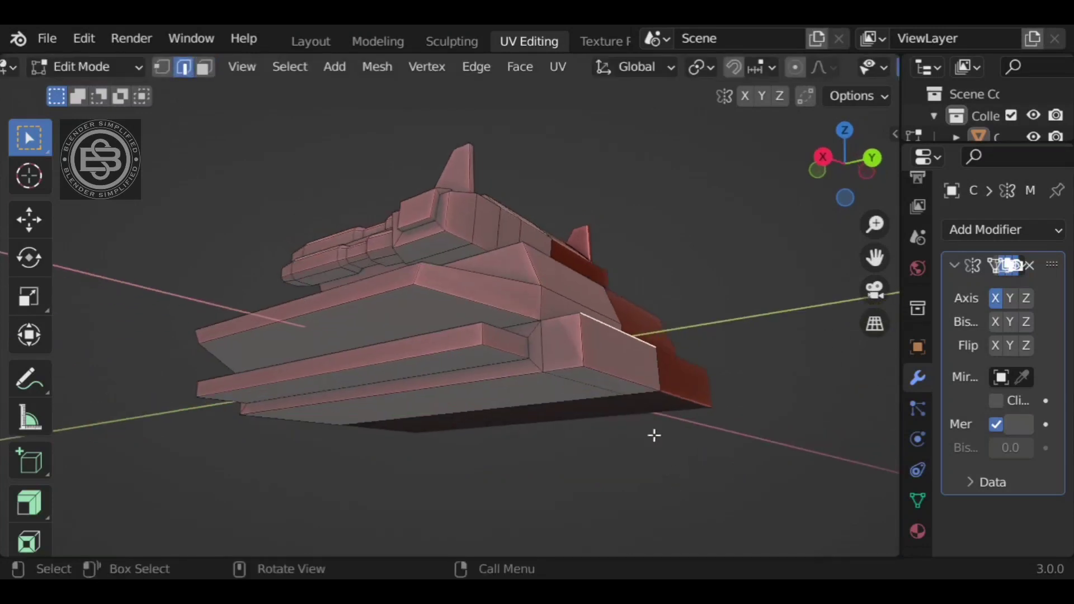
pyautogui.keyDown('shift'); pyautogui.click(616, 374); pyautogui.keyUp('shift')
pyautogui.moveTo(728, 403); pyautogui.dragTo(740, 454, button='middle')
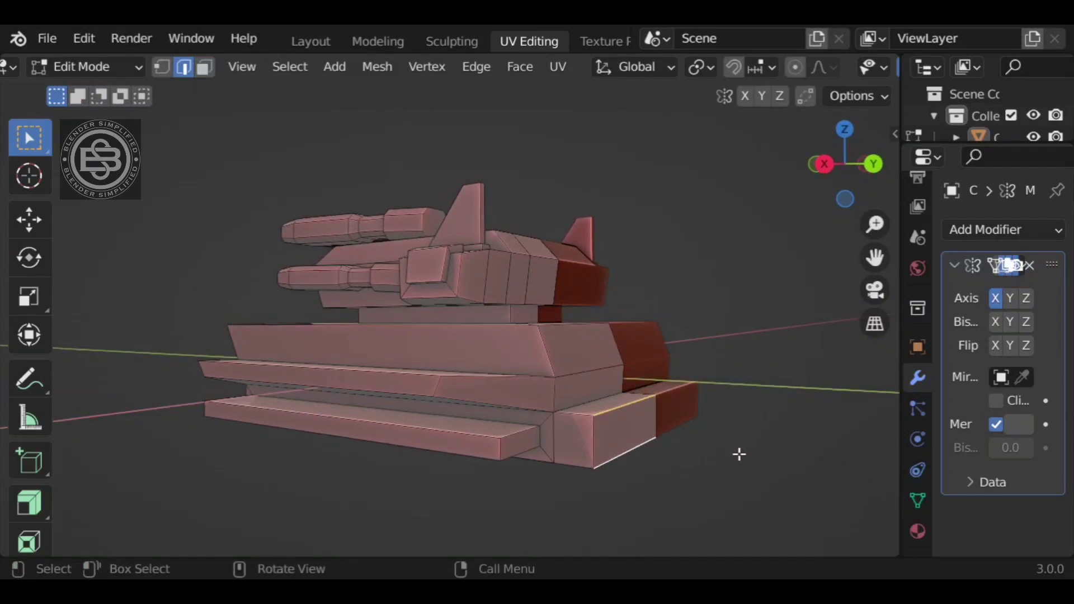
pyautogui.hotkey('ctrl', 'b')
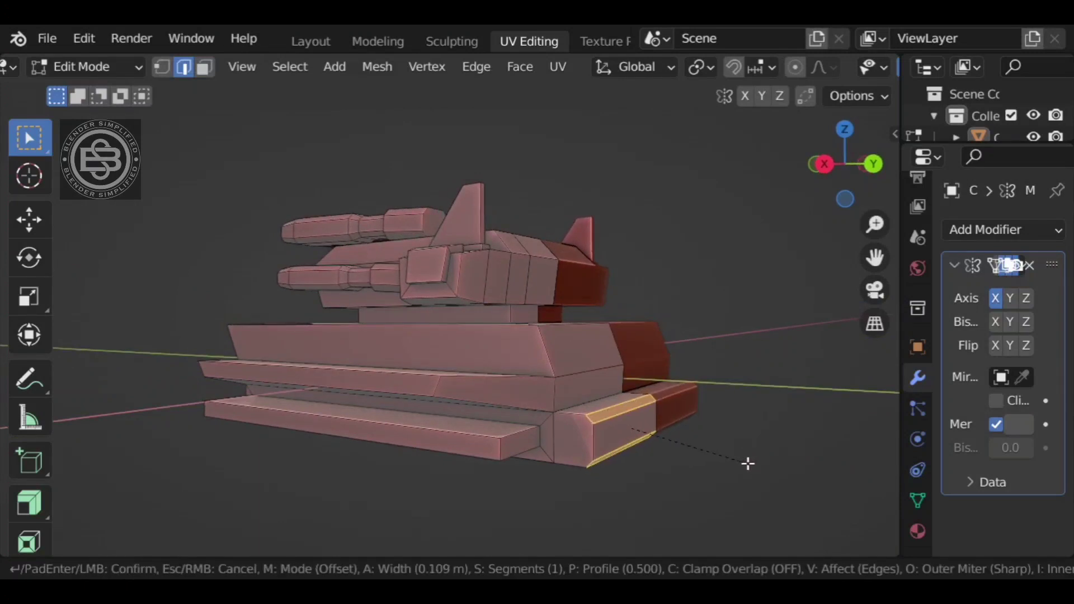
pyautogui.click(749, 456)
pyautogui.click(762, 446)
# - Duplicate the rear block's top face in place and scale the copy along X to about 0.43
pyautogui.moveTo(792, 428); pyautogui.dragTo(762, 436, button='middle')
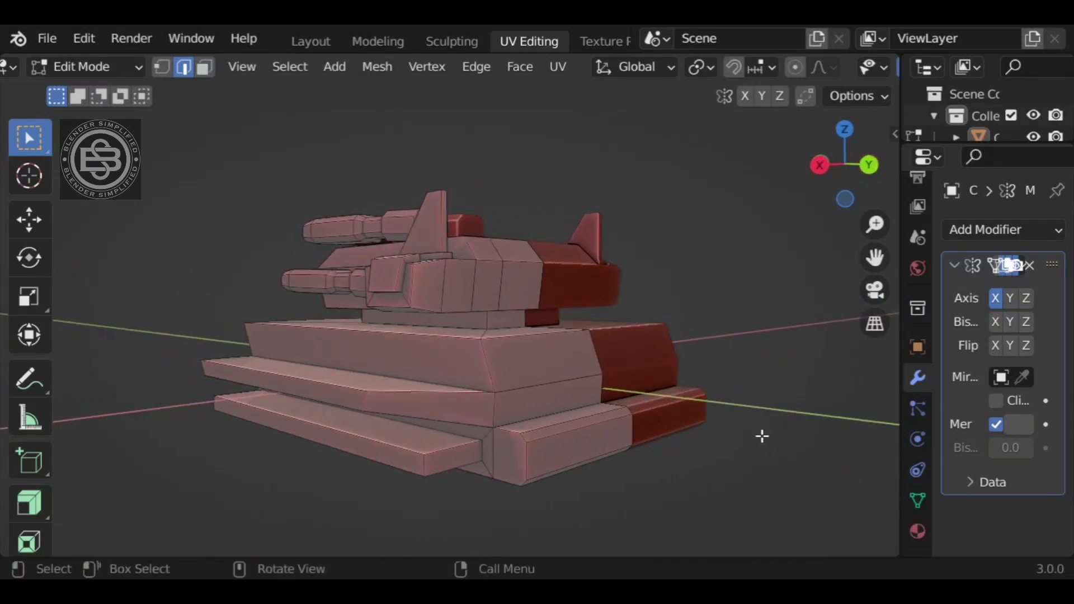
pyautogui.scroll(1, 762, 436)
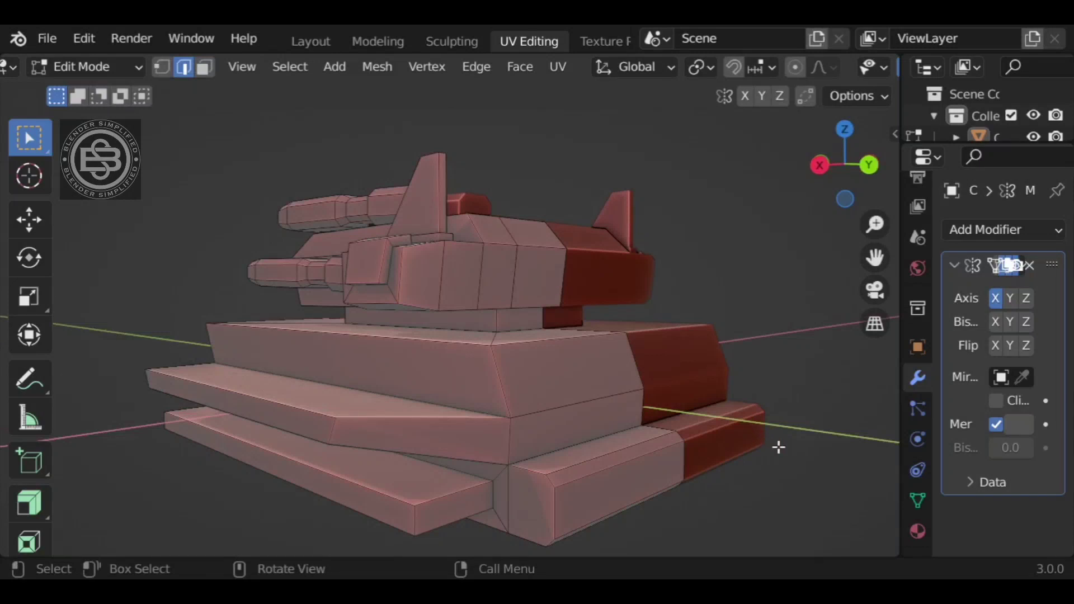
pyautogui.scroll(-2, 766, 439)
pyautogui.moveTo(755, 431); pyautogui.dragTo(408, 209, button='middle')
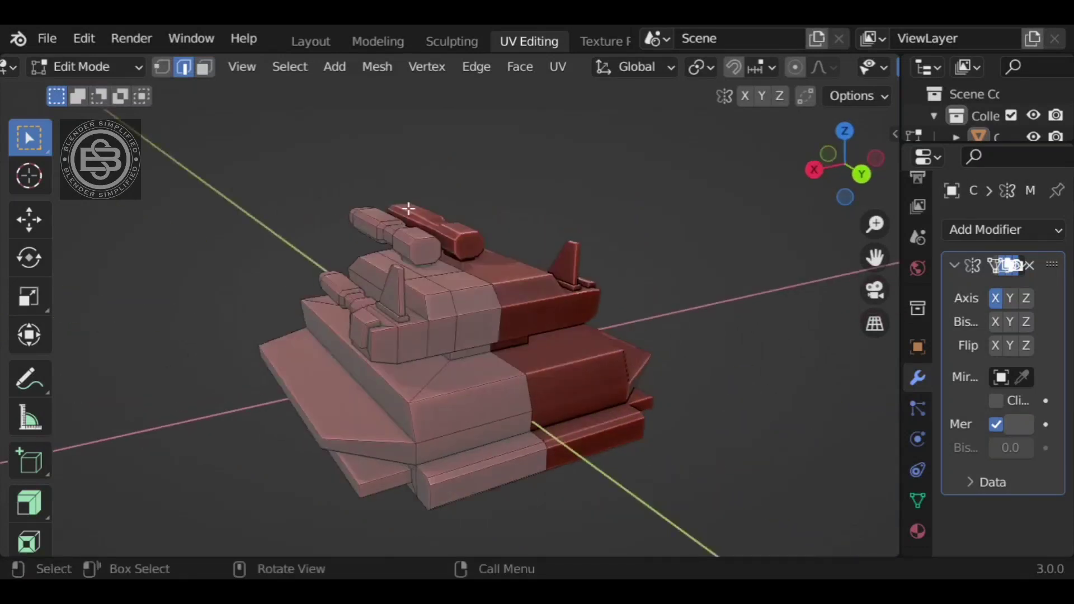
pyautogui.click(483, 452)
pyautogui.hotkey('shift', 'd')
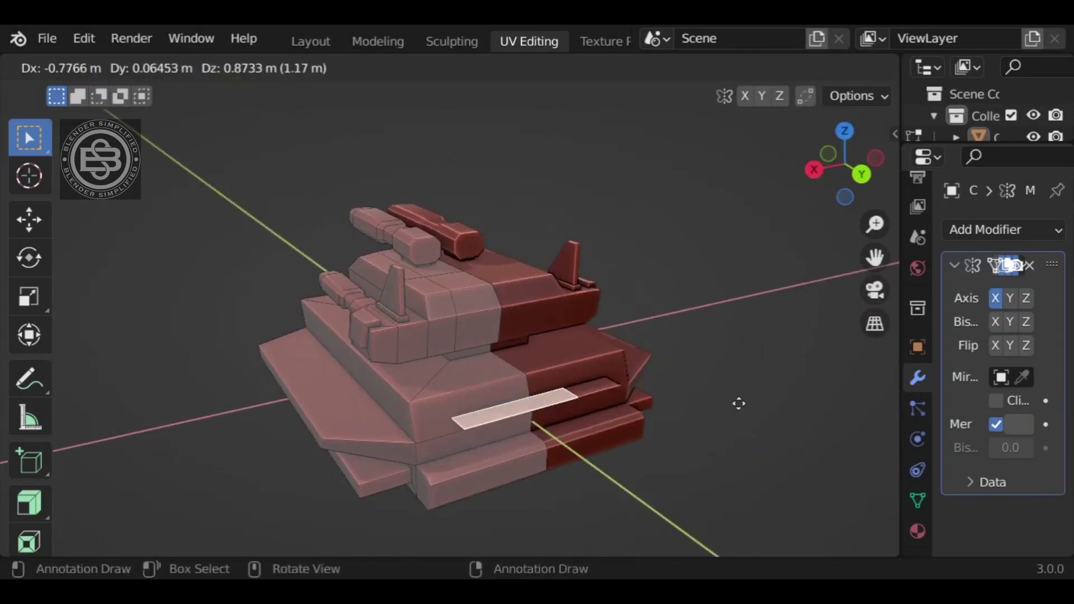
pyautogui.rightClick(739, 403)
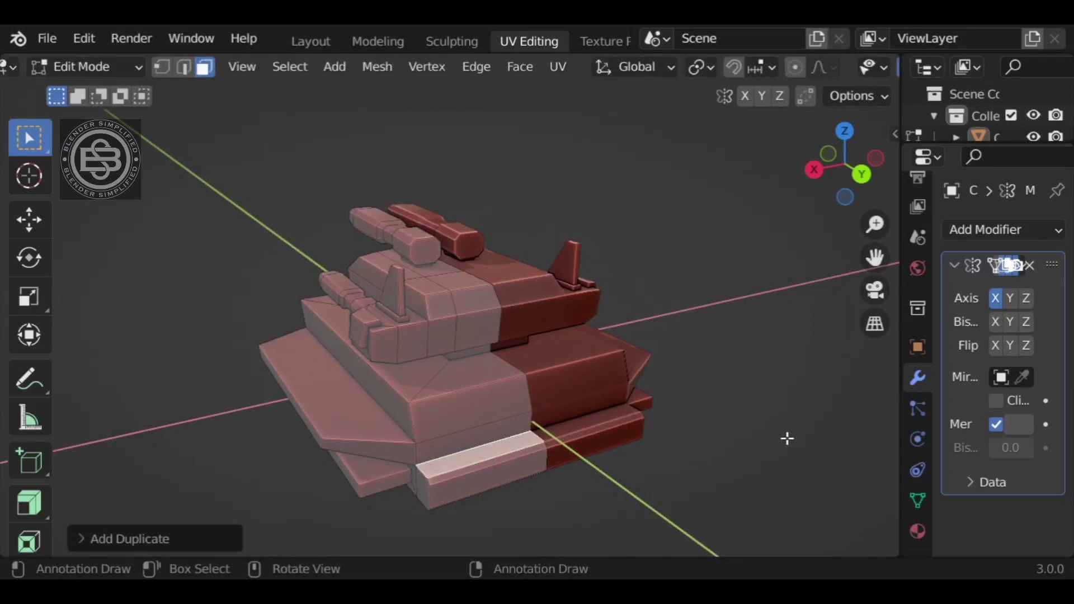
pyautogui.press('s')
pyautogui.press('x')
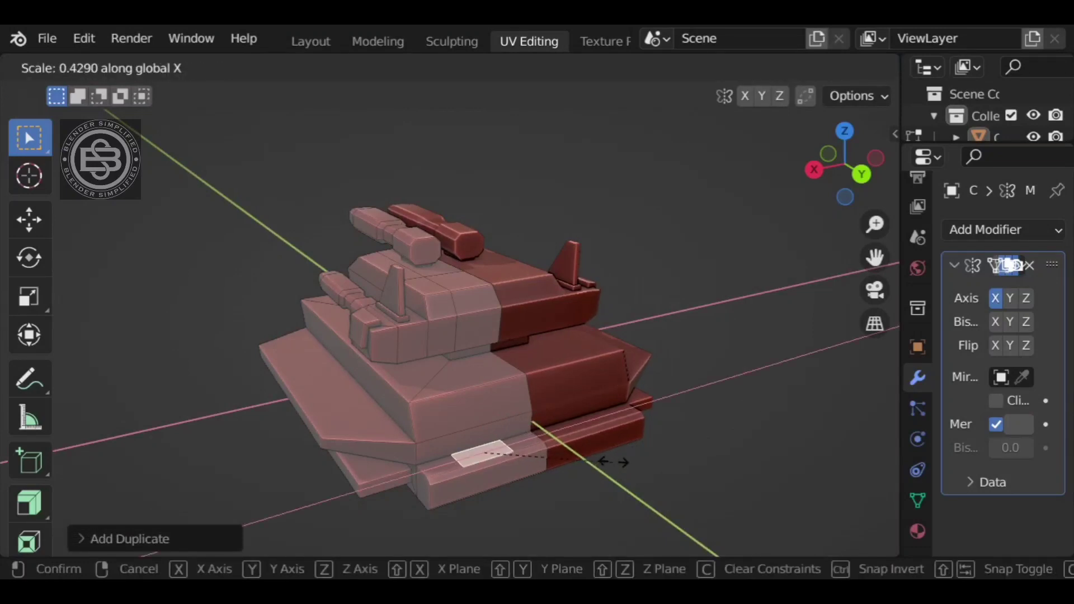
pyautogui.click(614, 462)
# - Move the copied face about 0.55 m along X toward the block's outer end and narrow it along Y
pyautogui.press('g')
pyautogui.press('x')
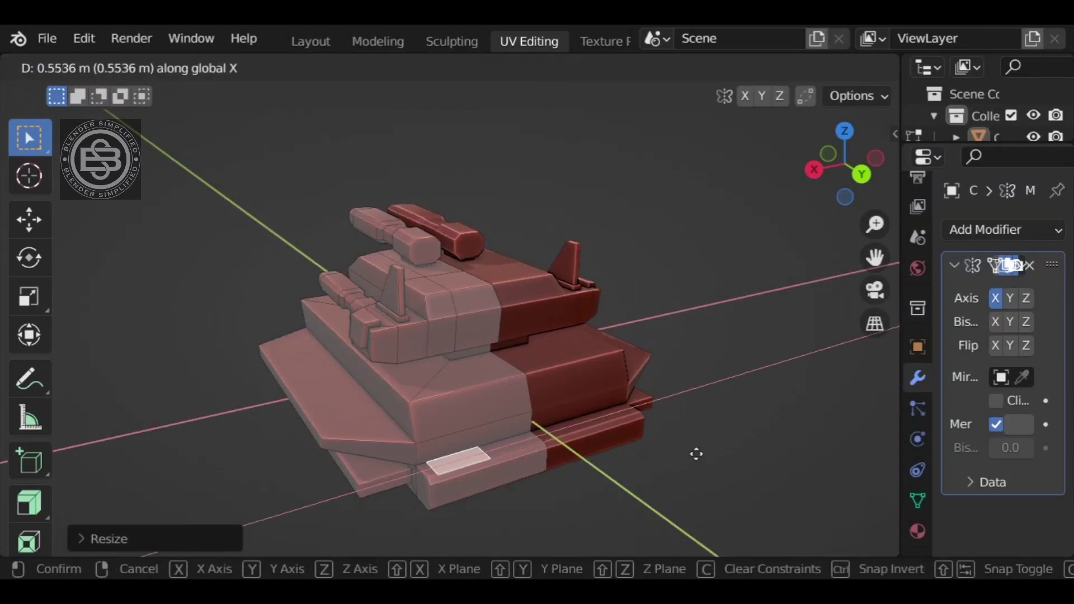
pyautogui.click(699, 456)
pyautogui.press('g')
pyautogui.press('s')
pyautogui.press('y')
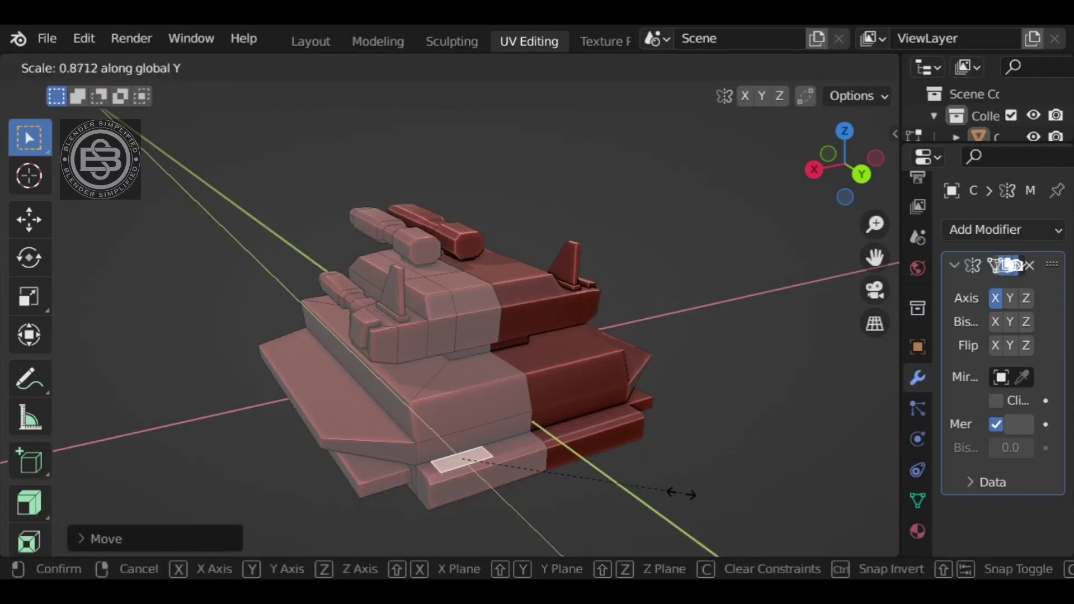
pyautogui.click(599, 474)
# - Extrude the copied face upward twice to form a tall two-section box, with the upper section about 0.44 m high
pyautogui.press('KP_Decimal')
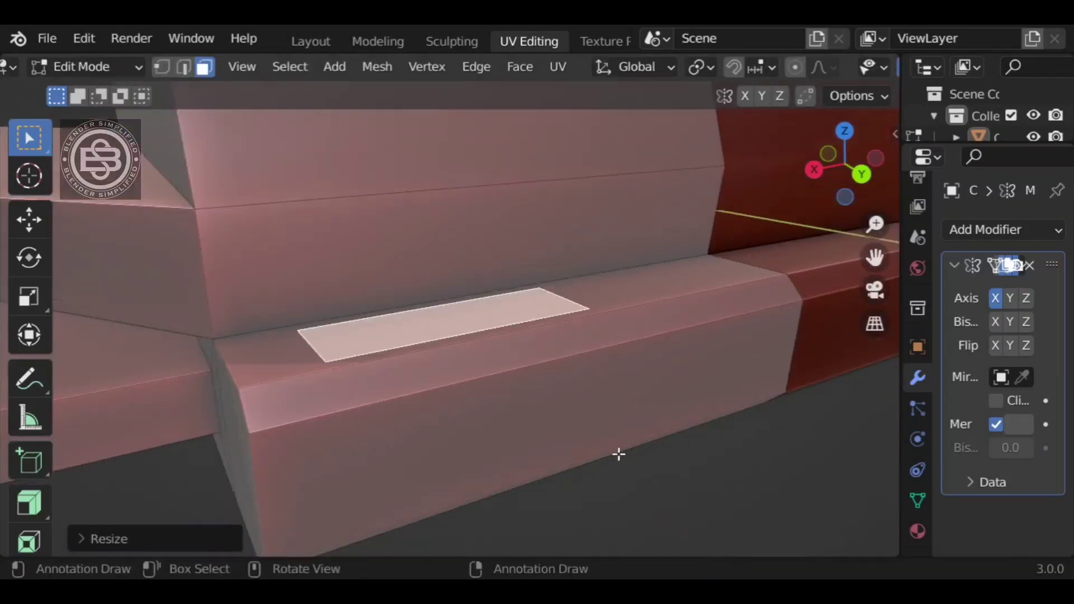
pyautogui.moveTo(577, 387)
pyautogui.mouseDown(button='middle')
pyautogui.moveTo(472, 400)
pyautogui.moveTo(571, 410)
pyautogui.moveTo(604, 376)
pyautogui.moveTo(587, 400)
pyautogui.moveTo(561, 401)
pyautogui.mouseUp(button='middle')
pyautogui.press('e')
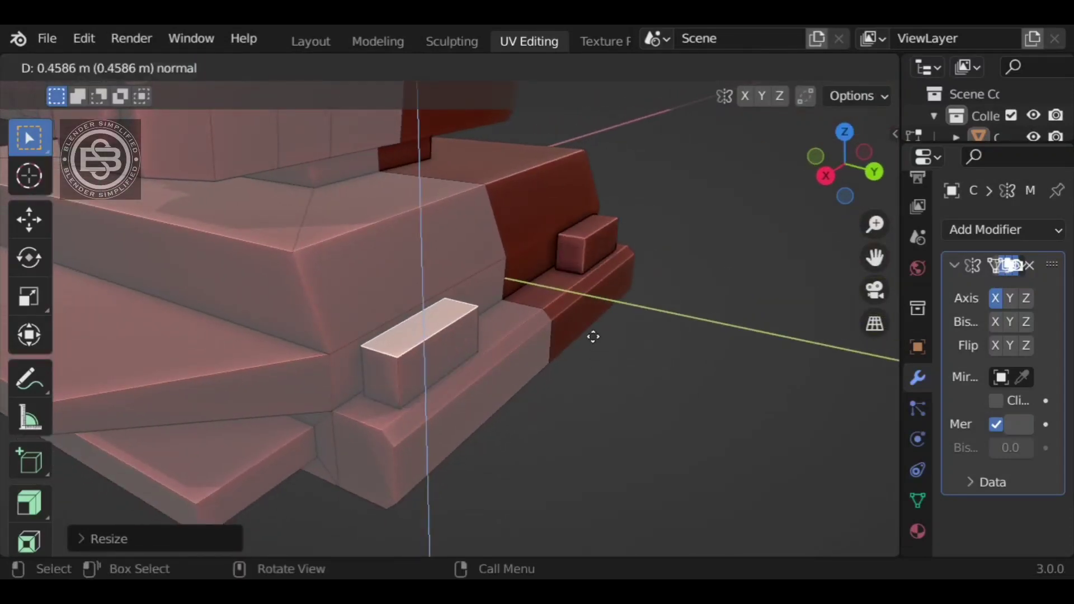
pyautogui.click(600, 310)
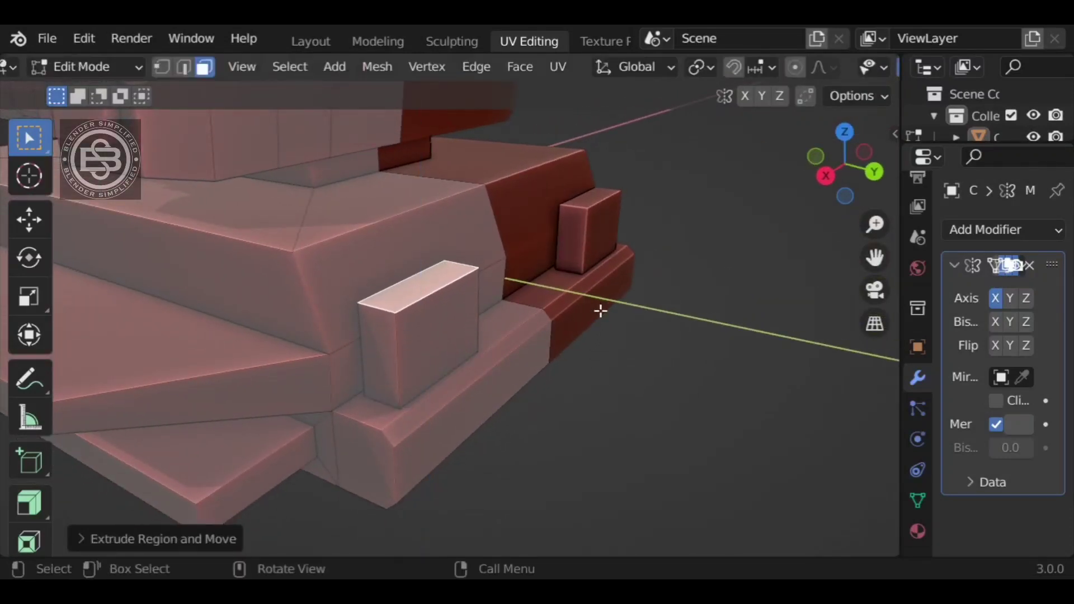
pyautogui.press('e')
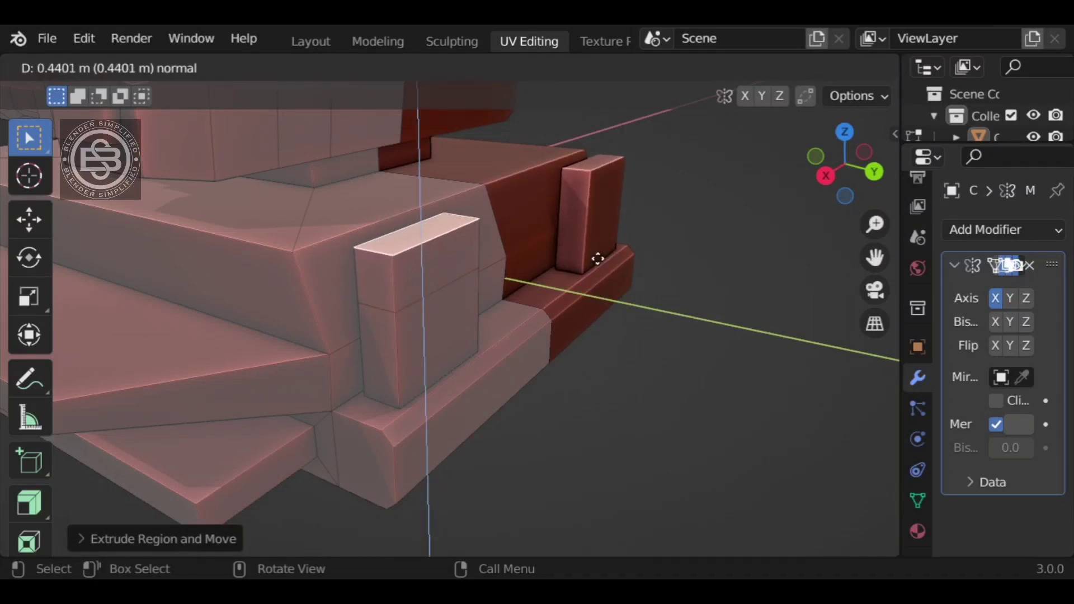
pyautogui.click(598, 258)
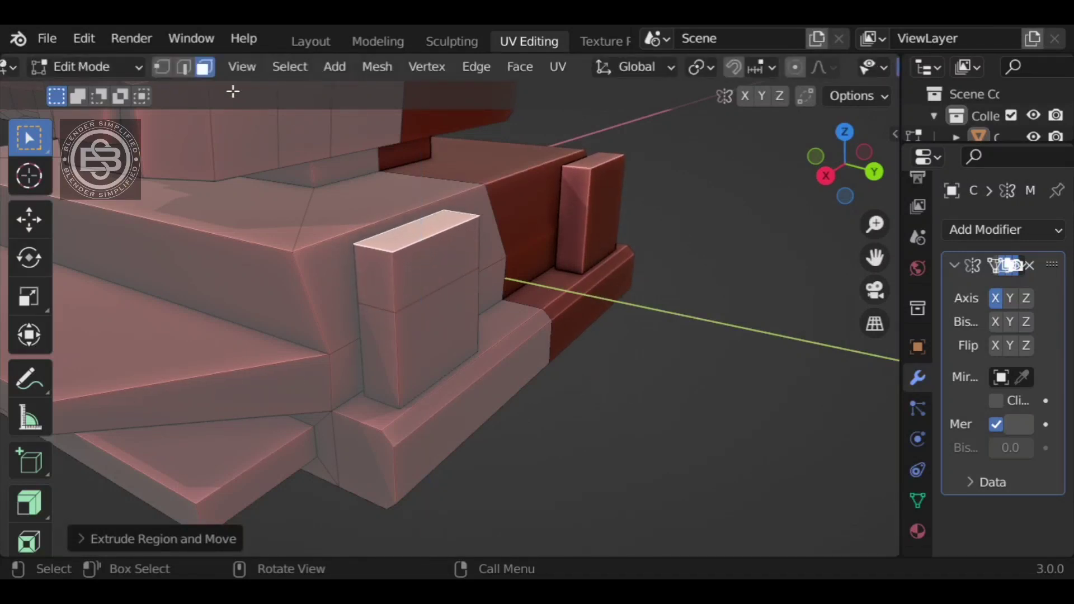
# - Bevel the outer top edge of the rear box with one segment, about 0.4 m wide
pyautogui.press('2')
pyautogui.click(395, 207)
pyautogui.click(594, 328)
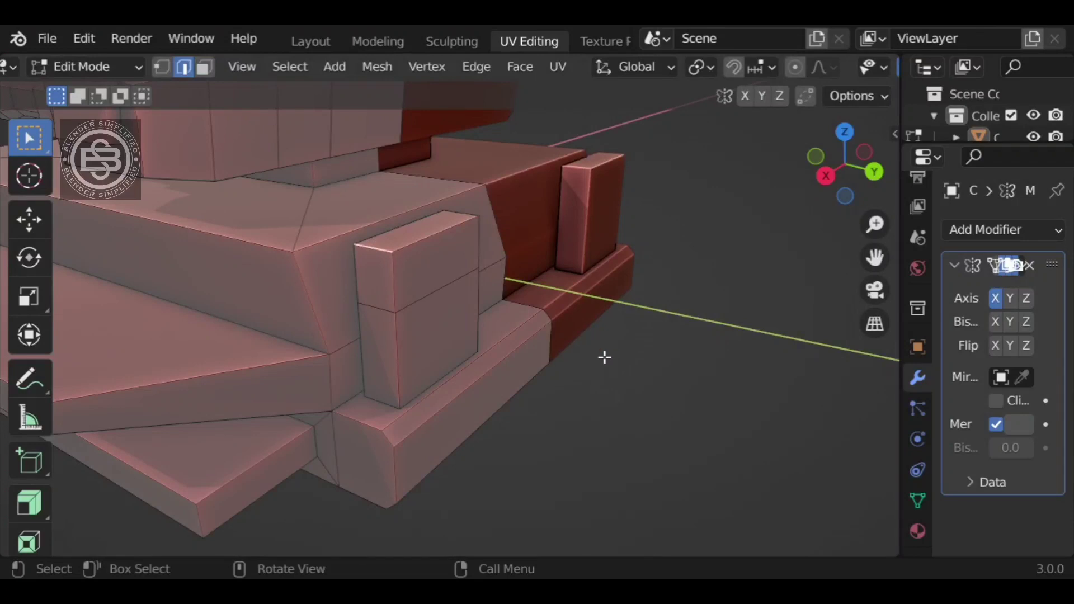
pyautogui.hotkey('ctrl', 'b')
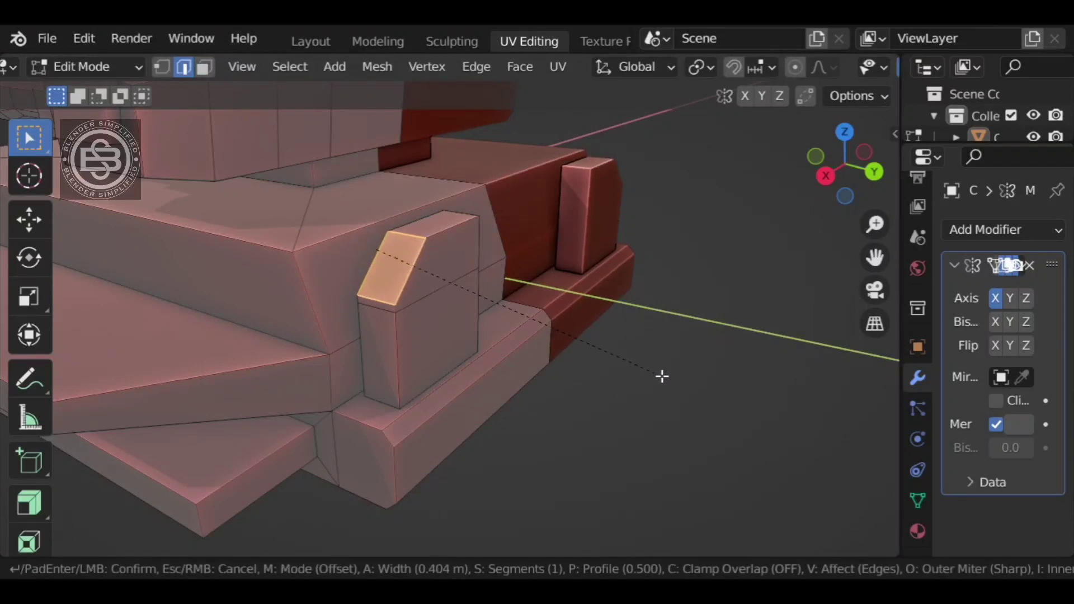
pyautogui.click(662, 376)
pyautogui.moveTo(661, 376); pyautogui.dragTo(610, 364, button='middle')
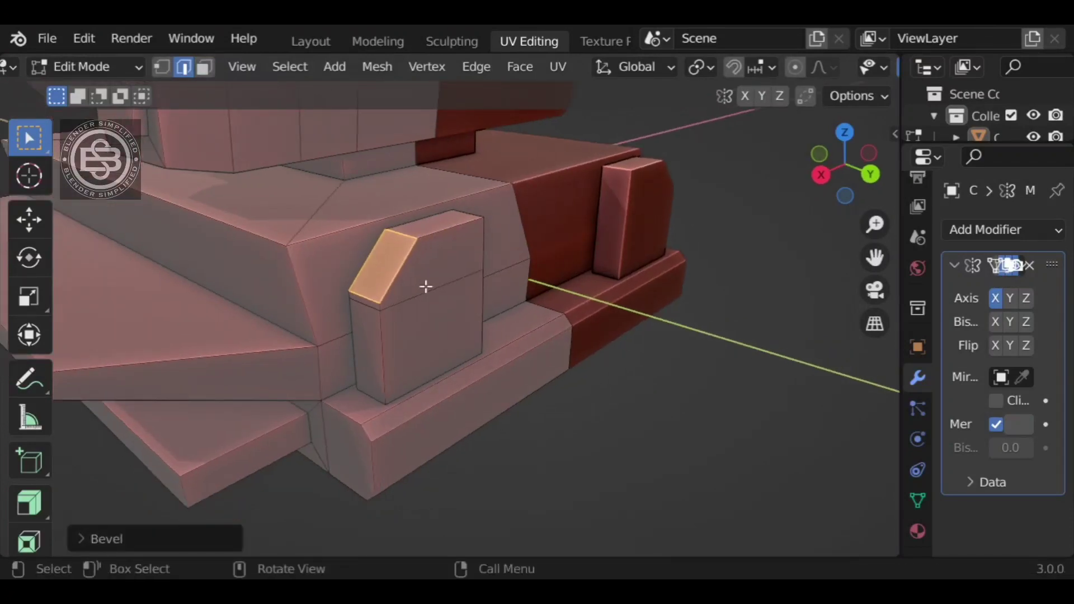
pyautogui.press('d')
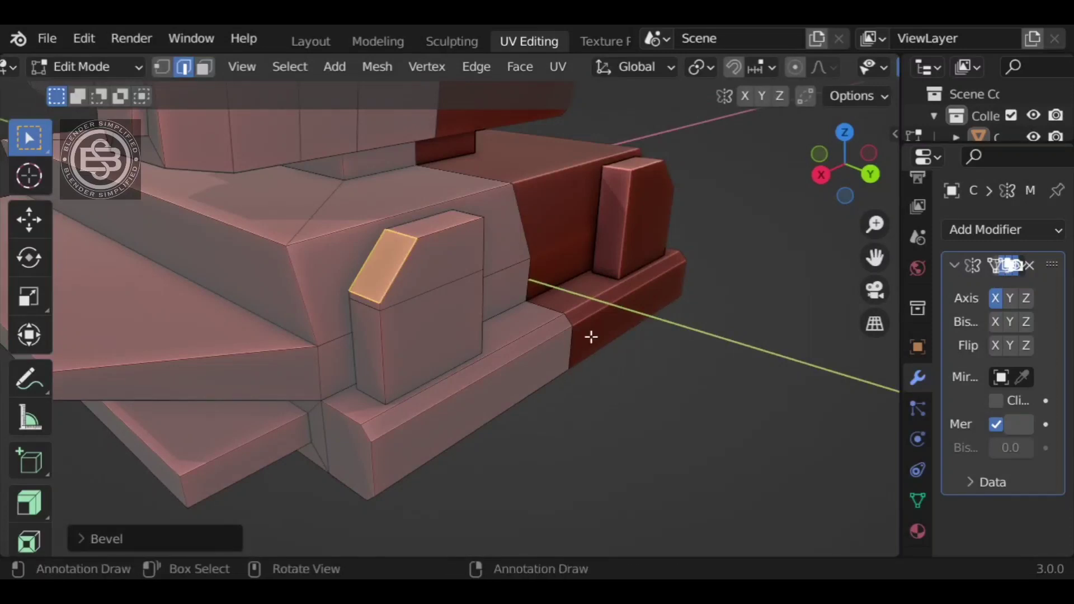
pyautogui.press('3')
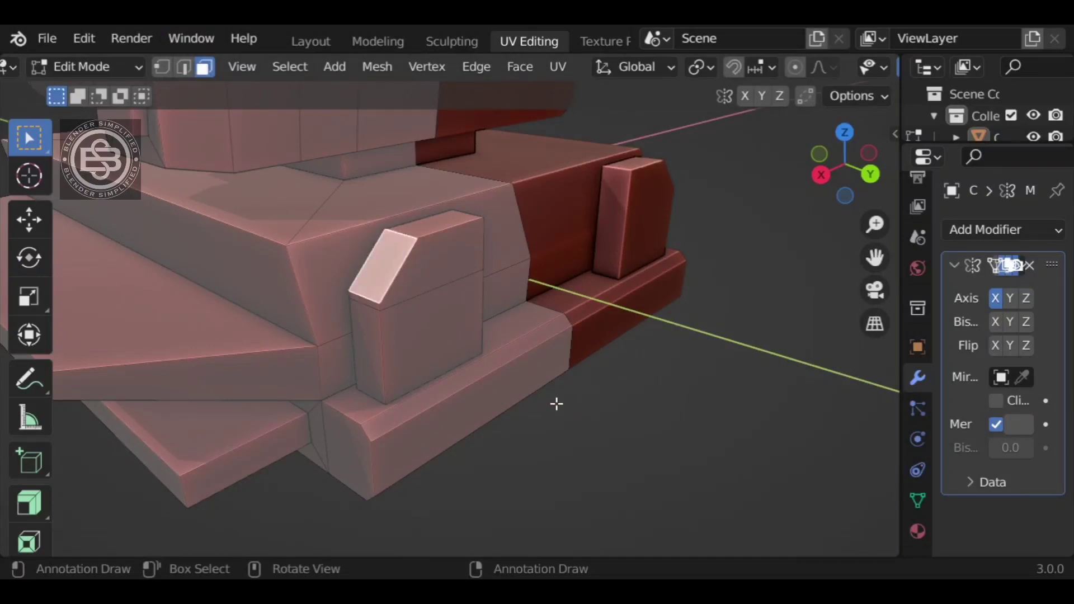
pyautogui.hotkey('shift', 'd')
pyautogui.rightClick(594, 342)
pyautogui.press('s')
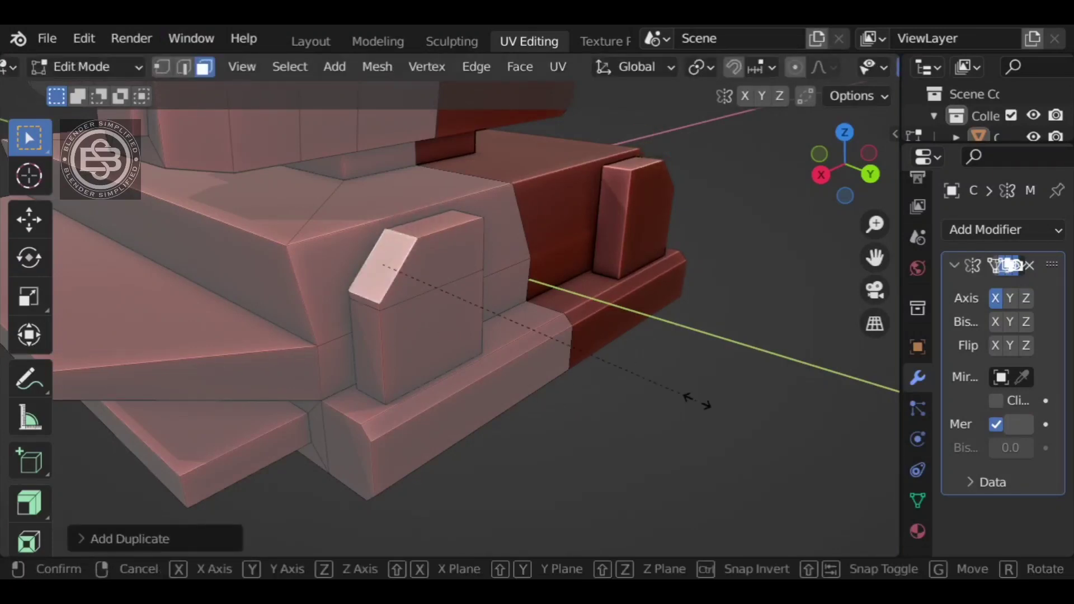
pyautogui.click(675, 381)
pyautogui.press('s')
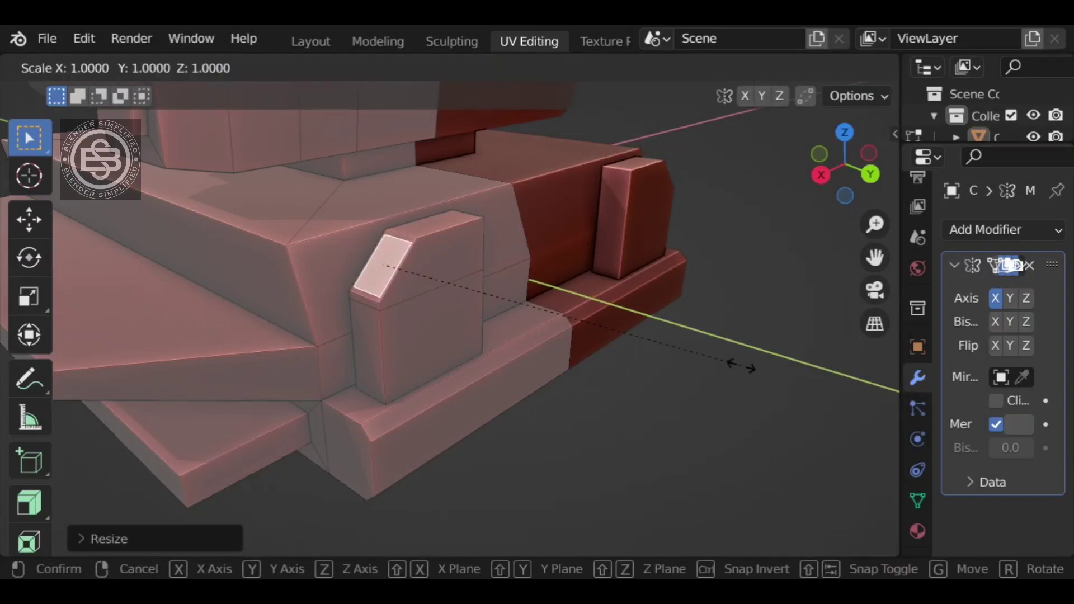
pyautogui.press('x')
pyautogui.click(760, 352)
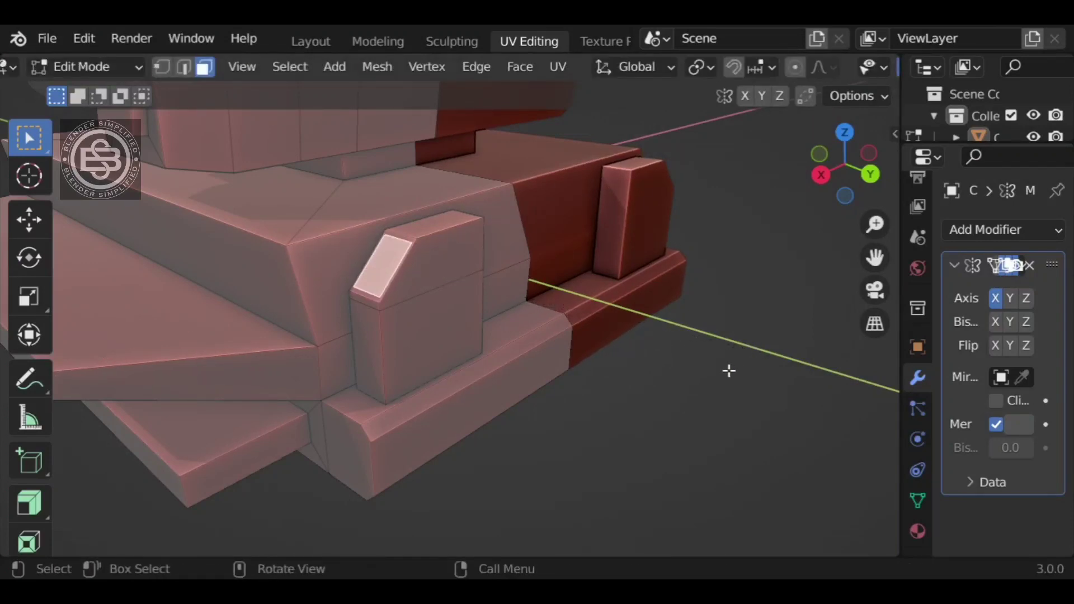
pyautogui.hotkey('ctrl', 'z')
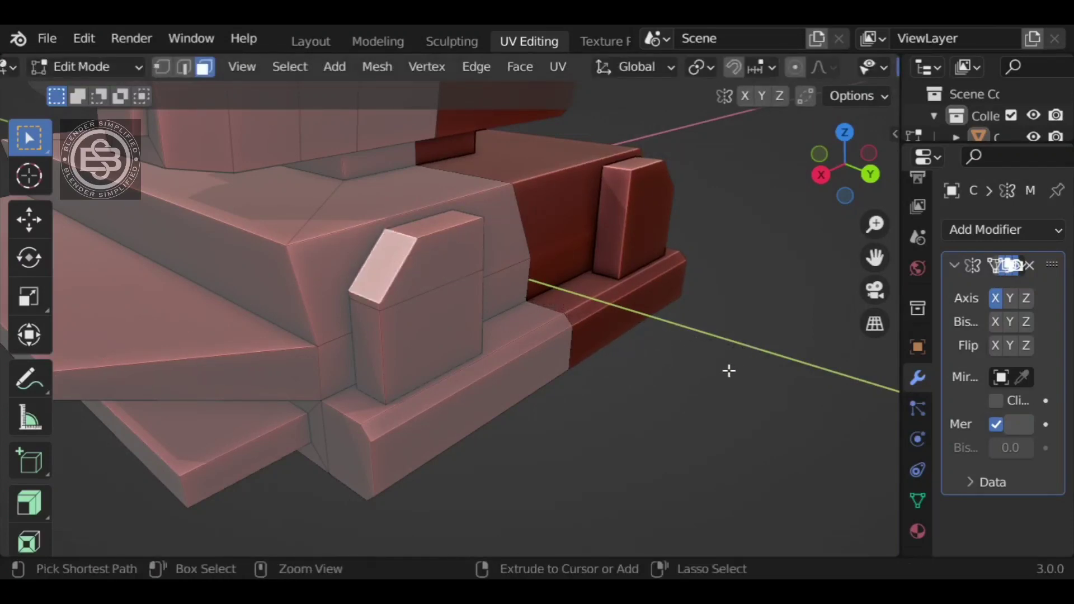
# - Inset the slanted face of the rear box and extrude it inward to form a recess
pyautogui.press('i')
pyautogui.click(658, 380)
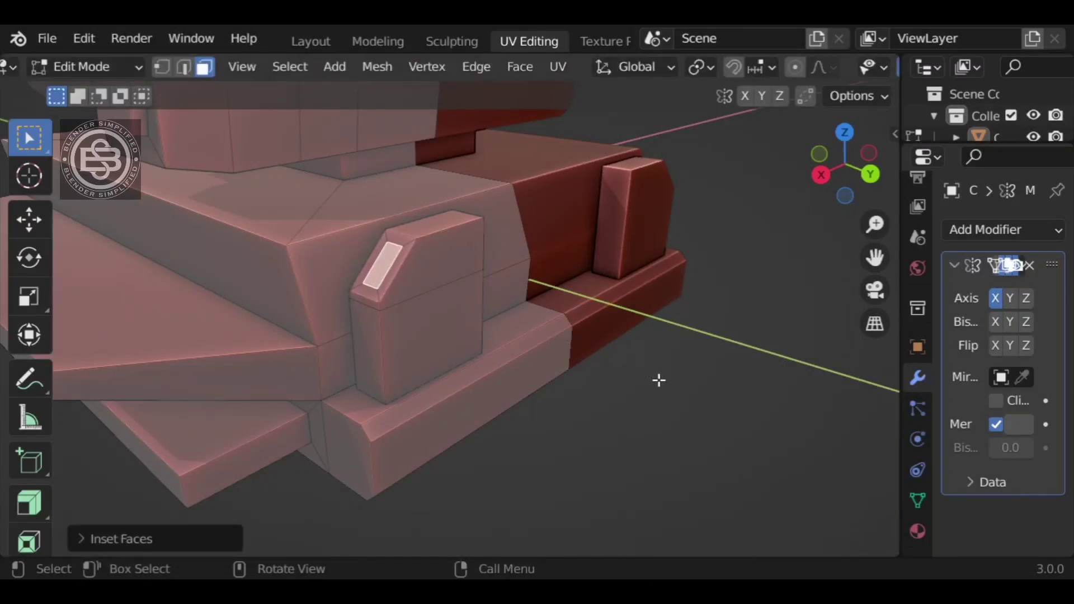
pyautogui.press('e')
pyautogui.click(670, 378)
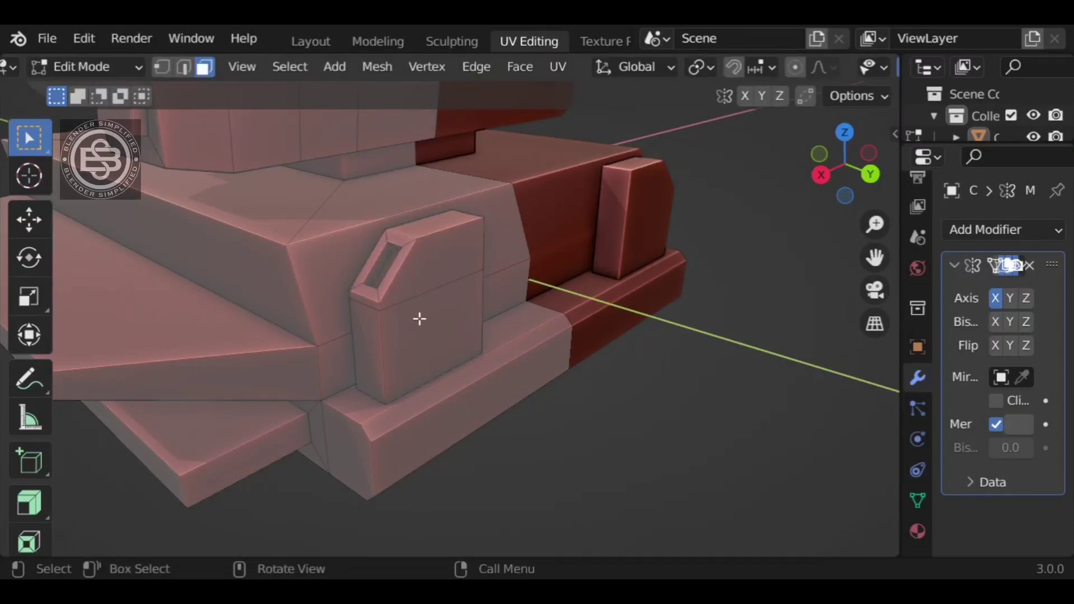
# - Add two evenly spaced horizontal loop cuts around the lower section of the rear box
pyautogui.hotkey('ctrl', 'r')
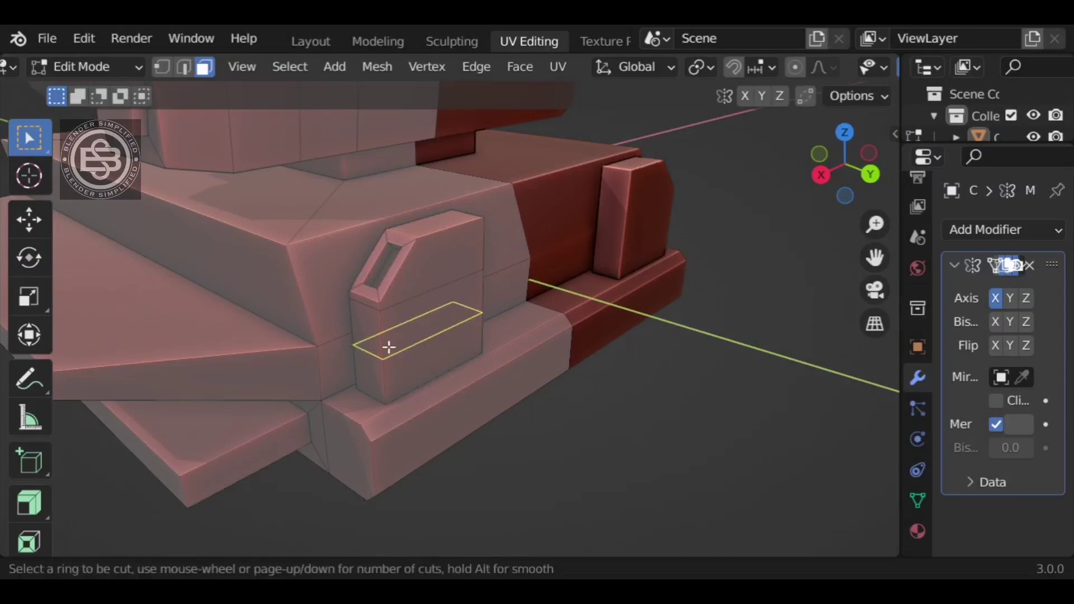
pyautogui.scroll(1, 386, 358)
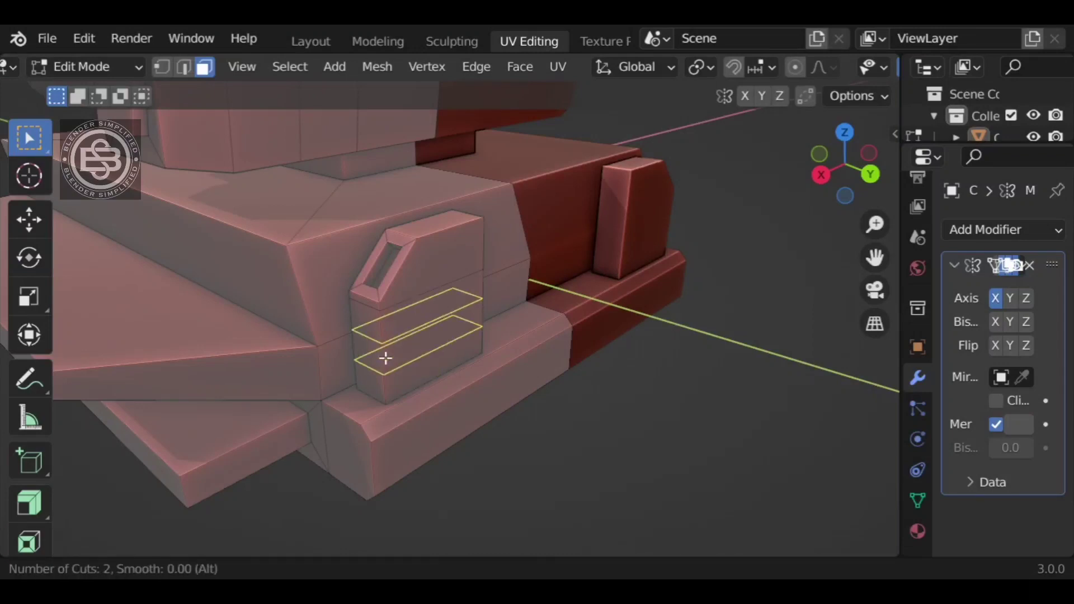
pyautogui.click(386, 359)
pyautogui.rightClick(437, 357)
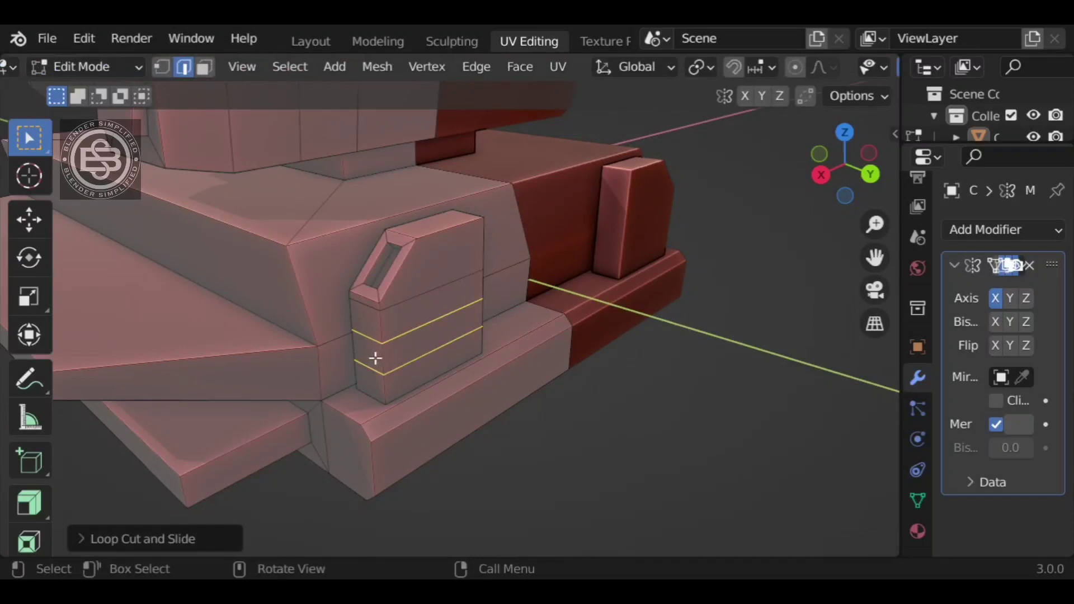
# - Extrude the faces of the middle band between the two loop cuts slightly outward to form a raised strip around the box
pyautogui.click(205, 69)
pyautogui.click(377, 354)
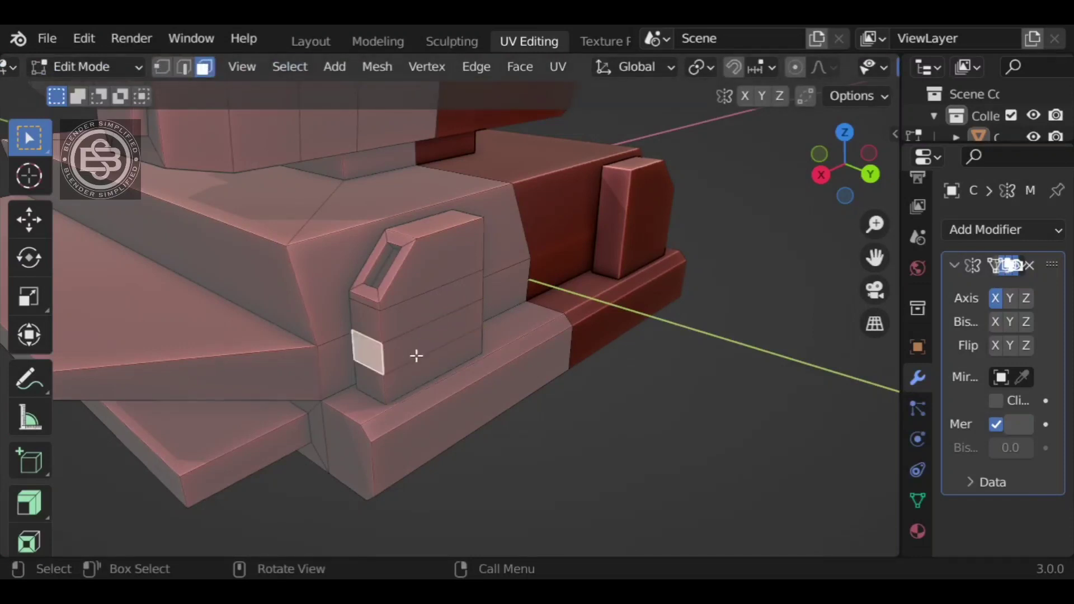
pyautogui.keyDown('shift'); pyautogui.click(475, 336); pyautogui.keyUp('shift')
pyautogui.moveTo(475, 336)
pyautogui.mouseDown(button='middle')
pyautogui.moveTo(426, 366)
pyautogui.moveTo(479, 331)
pyautogui.mouseUp(button='middle')
pyautogui.moveTo(382, 366); pyautogui.dragTo(537, 342, button='middle')
pyautogui.click(30, 504)
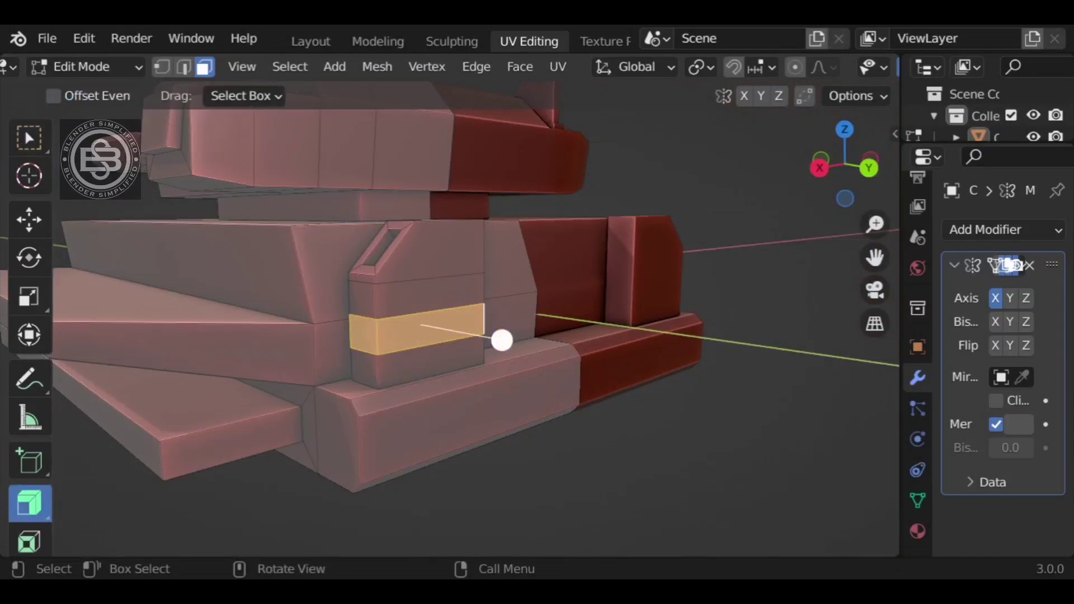
pyautogui.moveTo(500, 341)
pyautogui.mouseDown()
pyautogui.moveTo(504, 357)
pyautogui.moveTo(503, 340)
pyautogui.mouseUp()
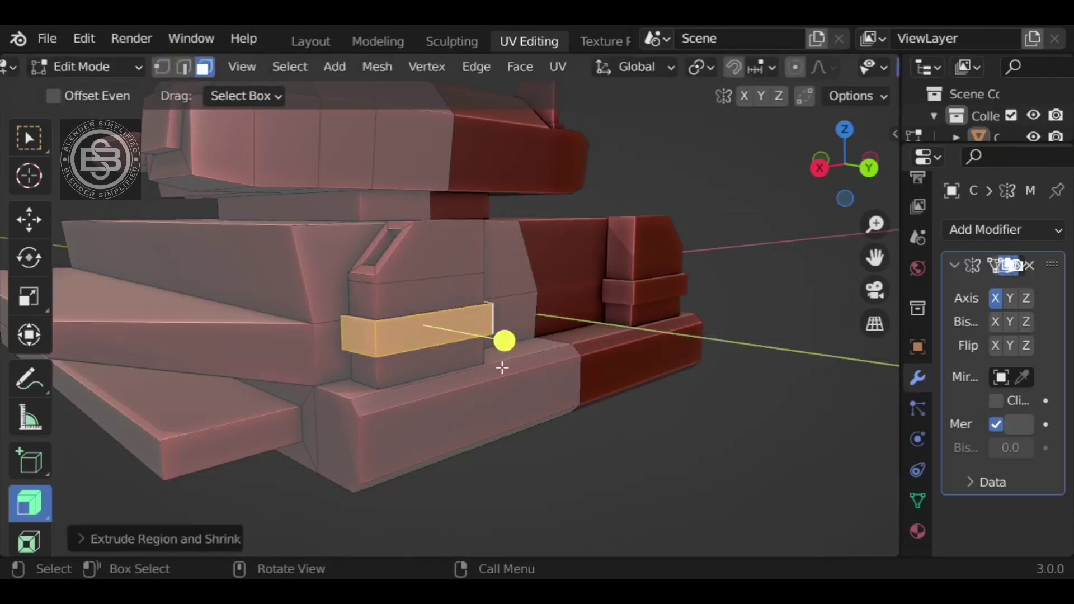
# - Duplicate the top face of the rear box in place and return to box selection with nothing selected
pyautogui.moveTo(502, 368); pyautogui.dragTo(607, 402, button='middle')
pyautogui.moveTo(703, 432); pyautogui.dragTo(542, 313, button='middle')
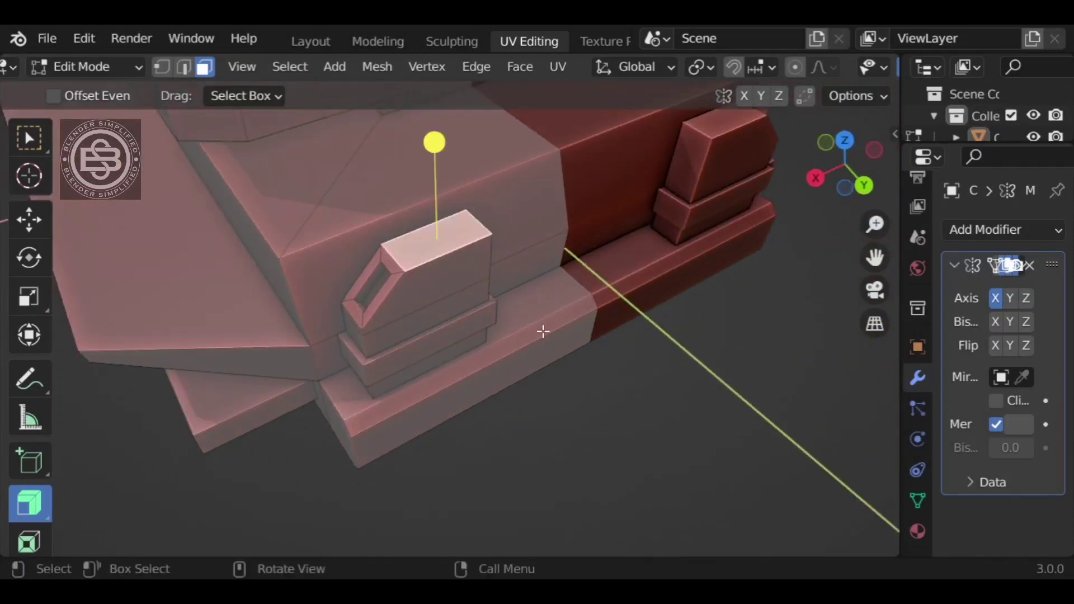
pyautogui.hotkey('shift', 'd')
pyautogui.rightClick(509, 292)
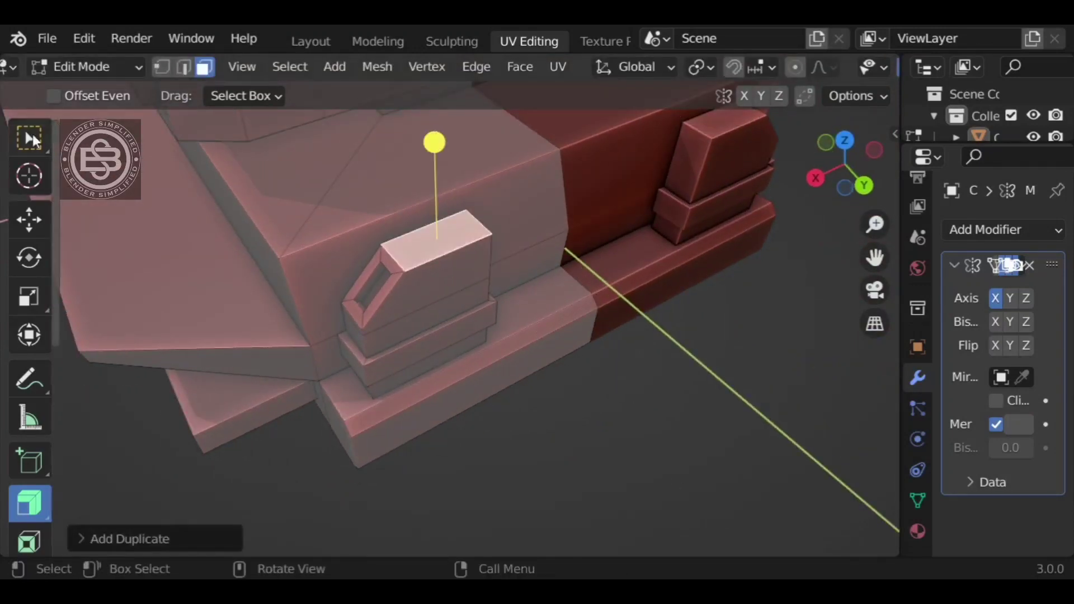
pyautogui.click(31, 137)
pyautogui.press('p')
pyautogui.click(527, 303)
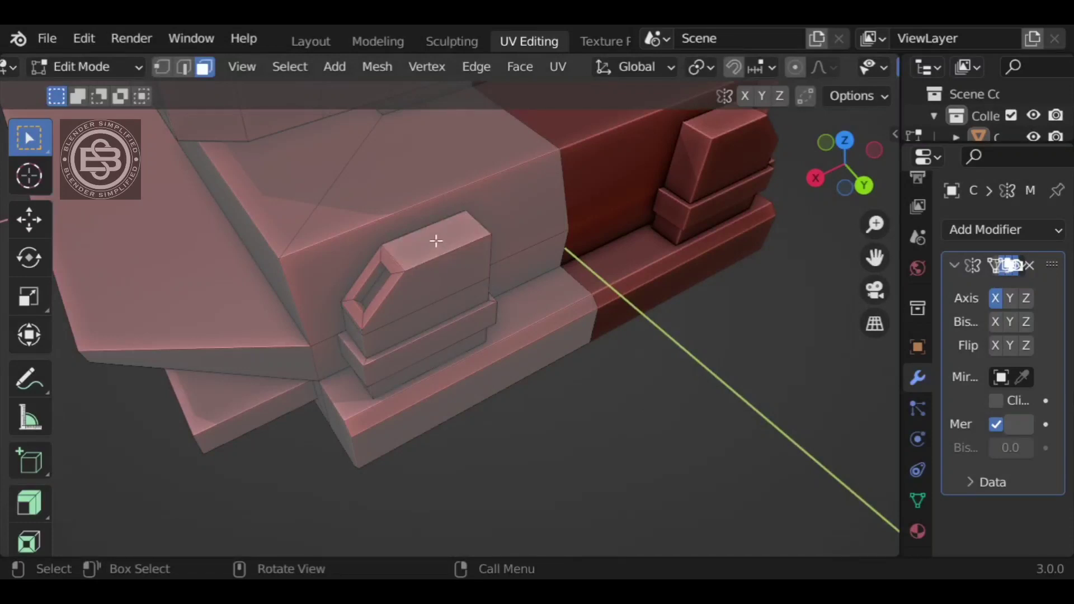
# - Add four evenly spaced loop cuts across the copied top face of the rear box
pyautogui.click(436, 240)
pyautogui.hotkey('ctrl', 'r')
pyautogui.scroll(1, 430, 234)
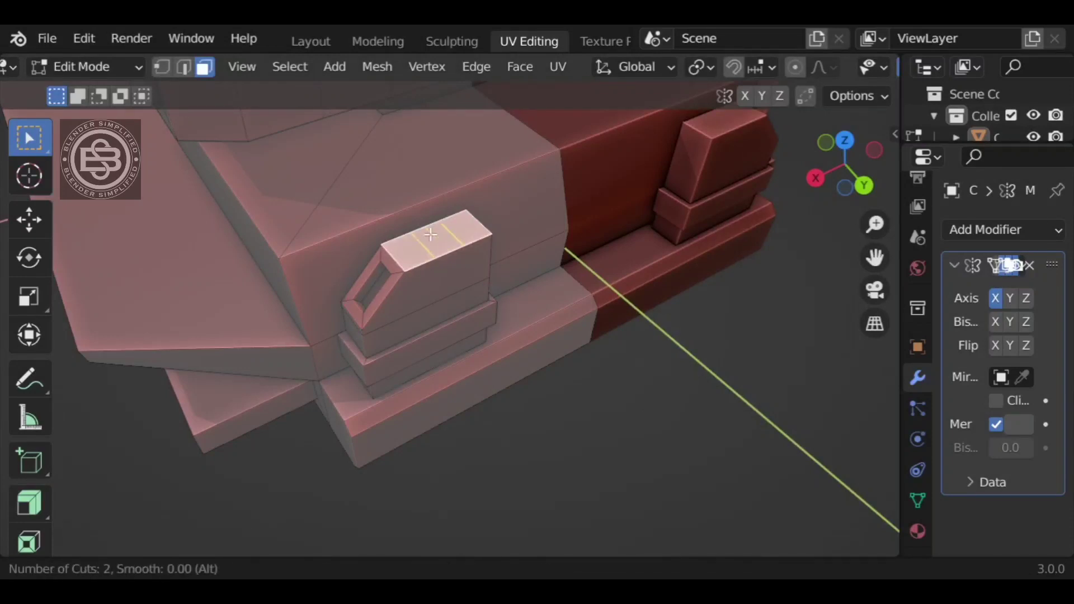
pyautogui.click(430, 233)
pyautogui.rightClick(500, 295)
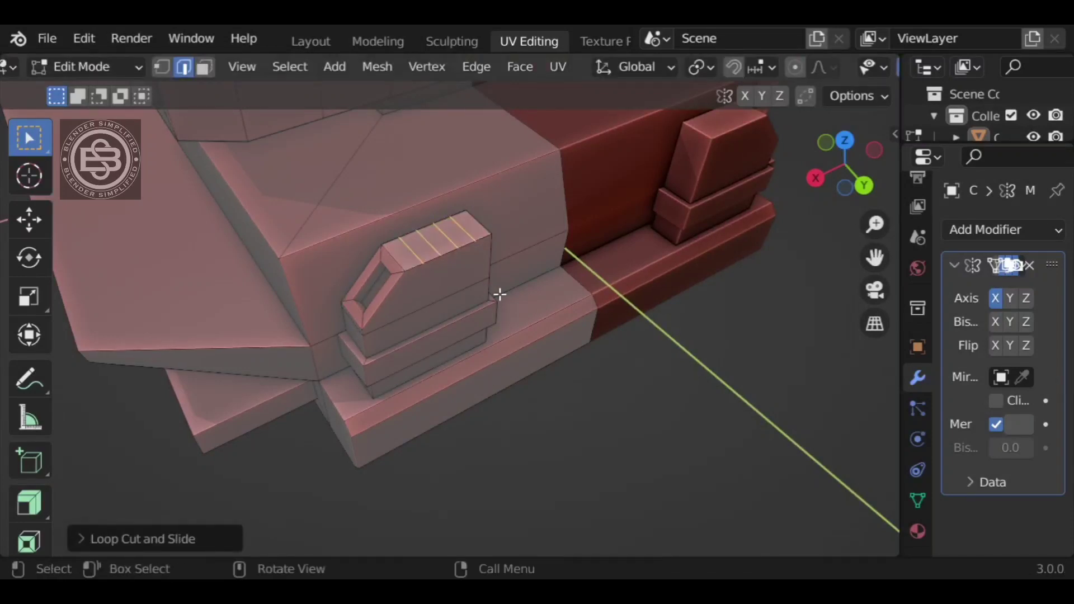
# - Bevel the four cuts on the rear box's copied top face into strips and extrude them upward about 0.12 m as raised fins
pyautogui.hotkey('ctrl', 'b')
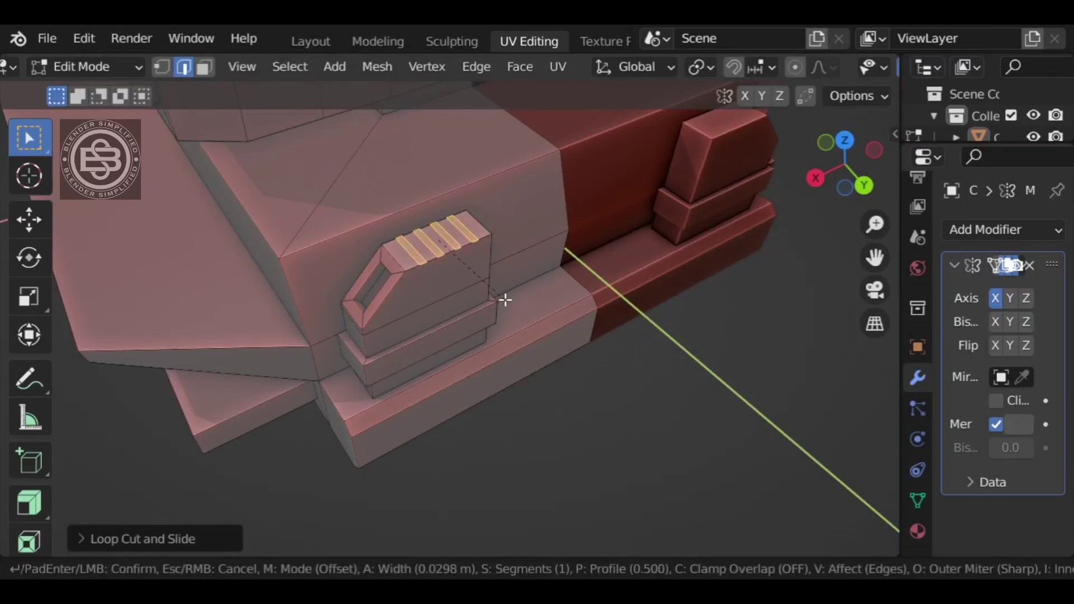
pyautogui.click(504, 300)
pyautogui.press('e')
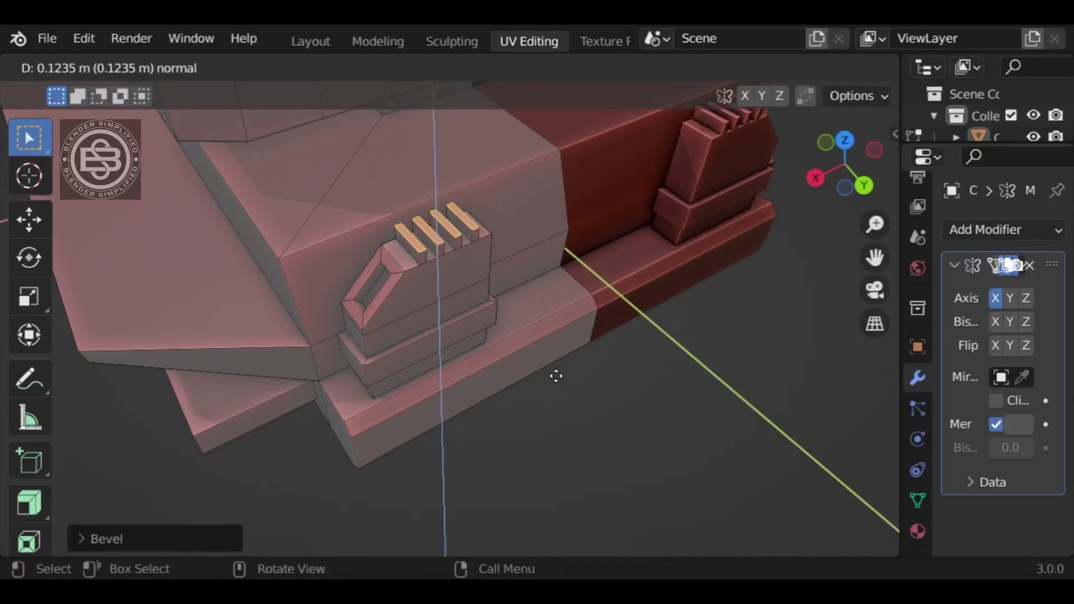
pyautogui.click(556, 376)
pyautogui.moveTo(578, 393); pyautogui.dragTo(559, 233, button='middle')
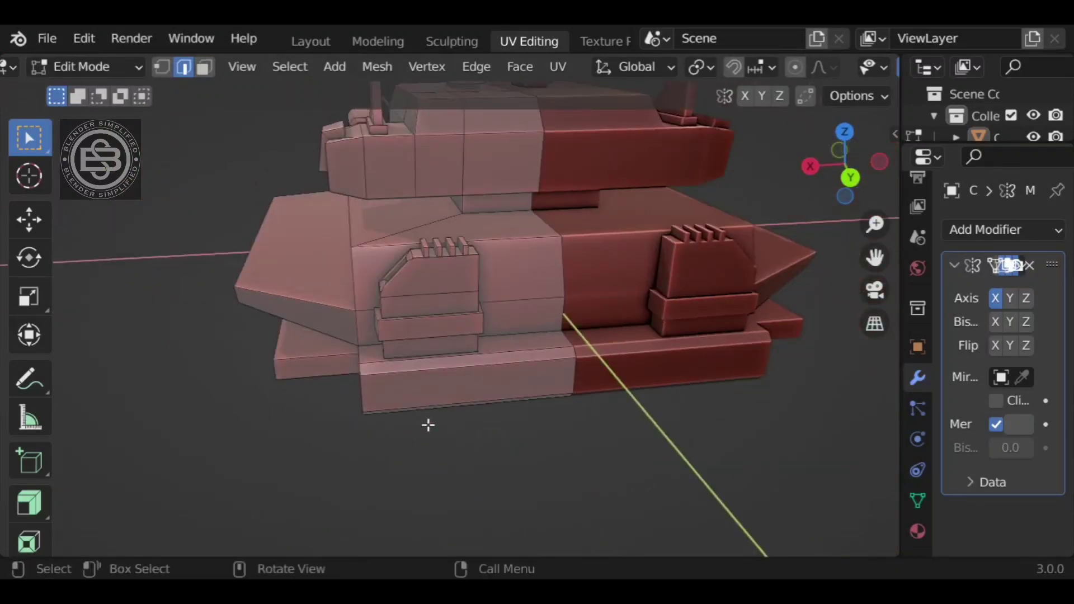
# - Move the lower vertical edge on the upper block's rear face outward along the X axis
pyautogui.moveTo(428, 425); pyautogui.dragTo(625, 284, button='middle')
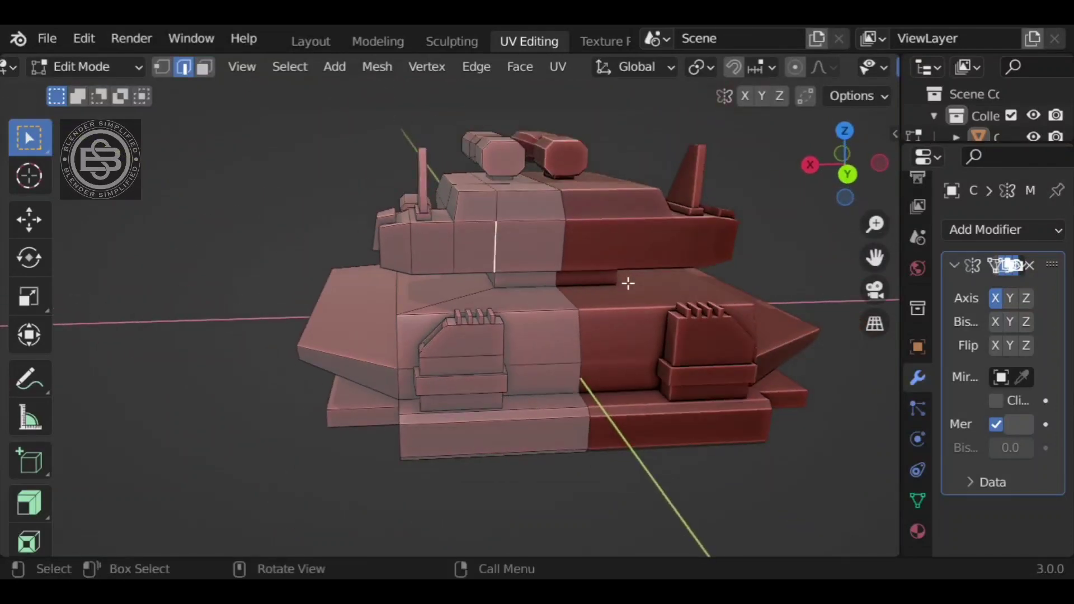
pyautogui.press('g')
pyautogui.press('x')
pyautogui.click(609, 281)
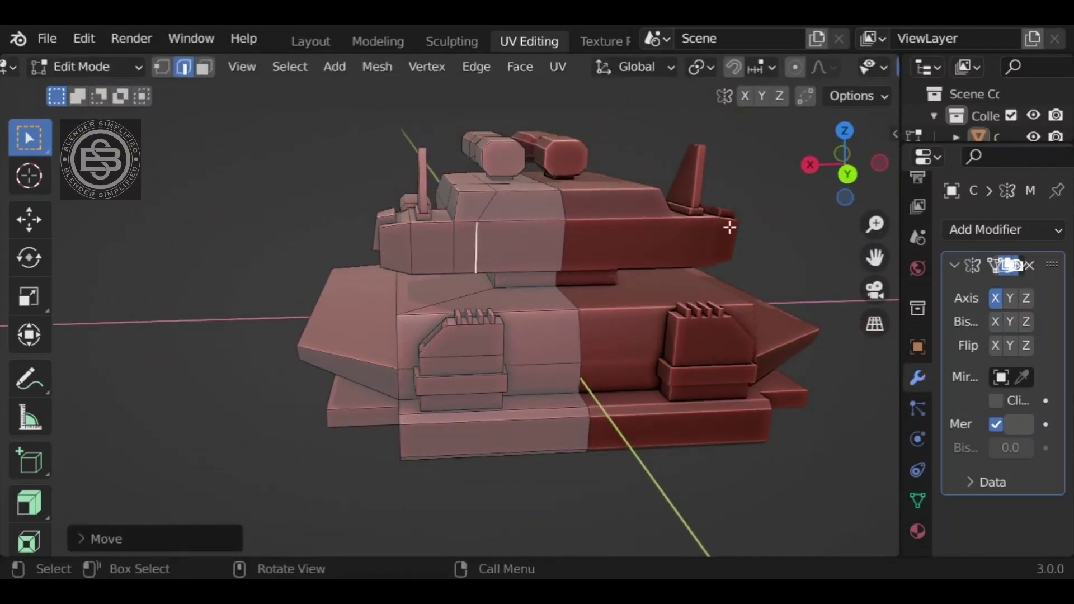
# - Inset the sloped rear face of the upper block slightly and extrude it inward to form a recessed panel
pyautogui.press('3')
pyautogui.click(522, 248)
pyautogui.click(531, 207)
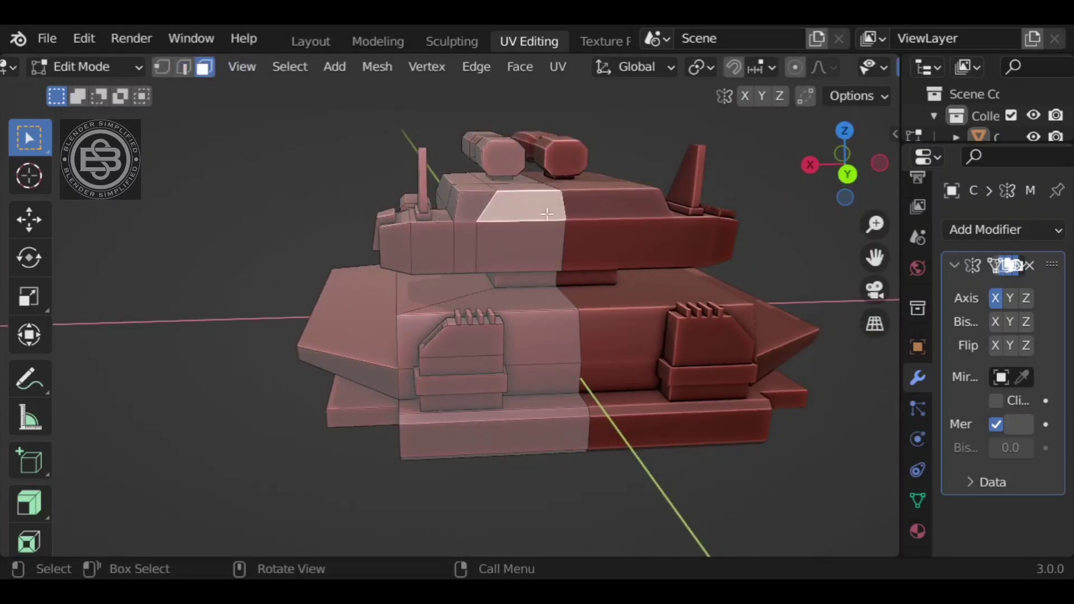
pyautogui.moveTo(557, 293); pyautogui.dragTo(628, 331, button='middle')
pyautogui.press('i')
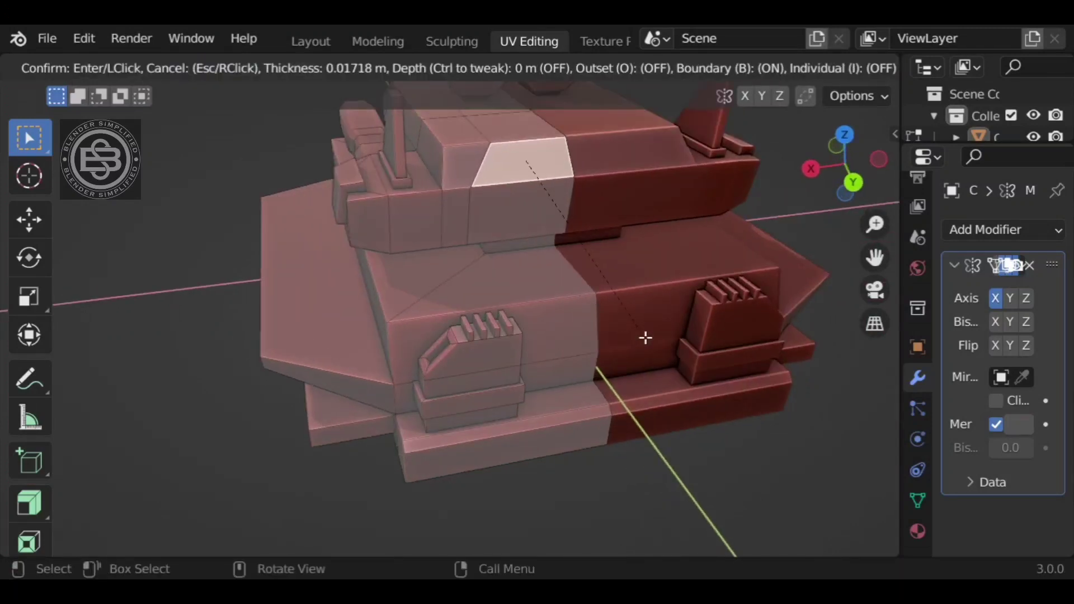
pyautogui.click(645, 336)
pyautogui.press('e')
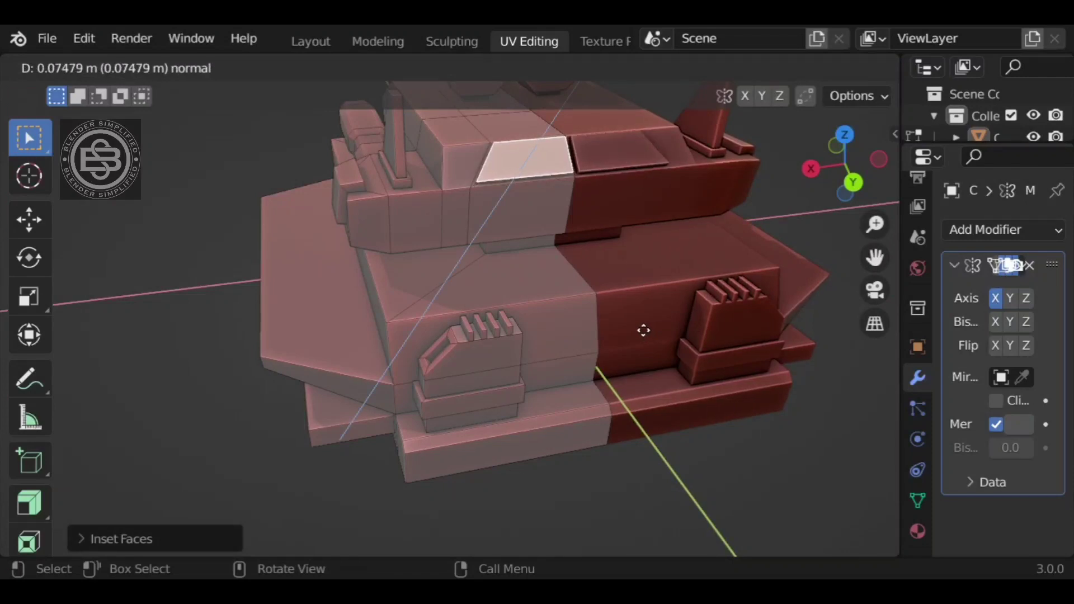
pyautogui.click(648, 340)
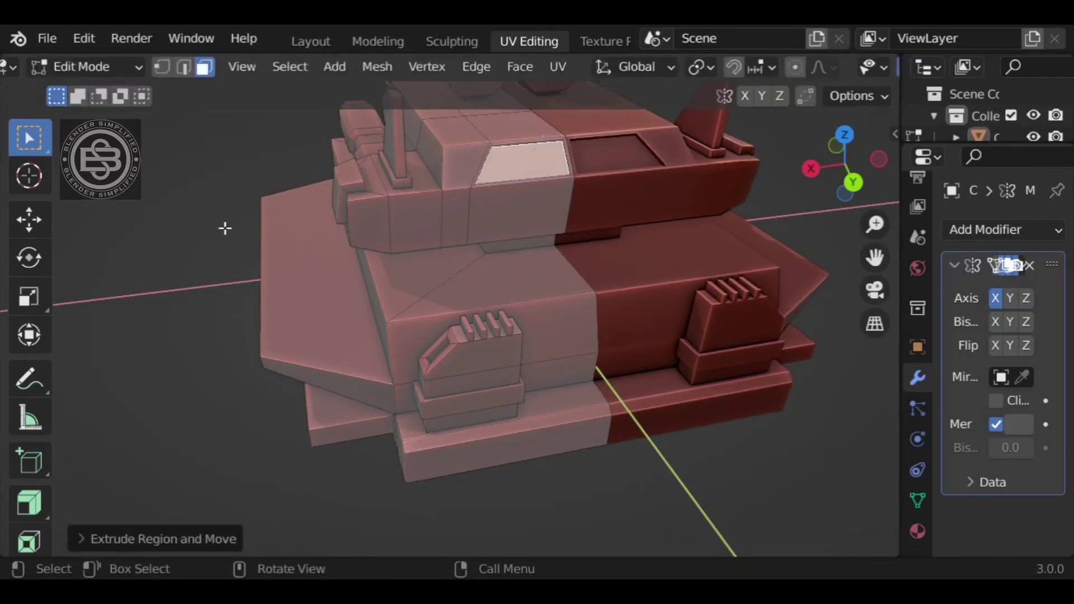
# - Inset the upright rear face below the recessed panel of the upper block
pyautogui.click(226, 228)
pyautogui.click(542, 210)
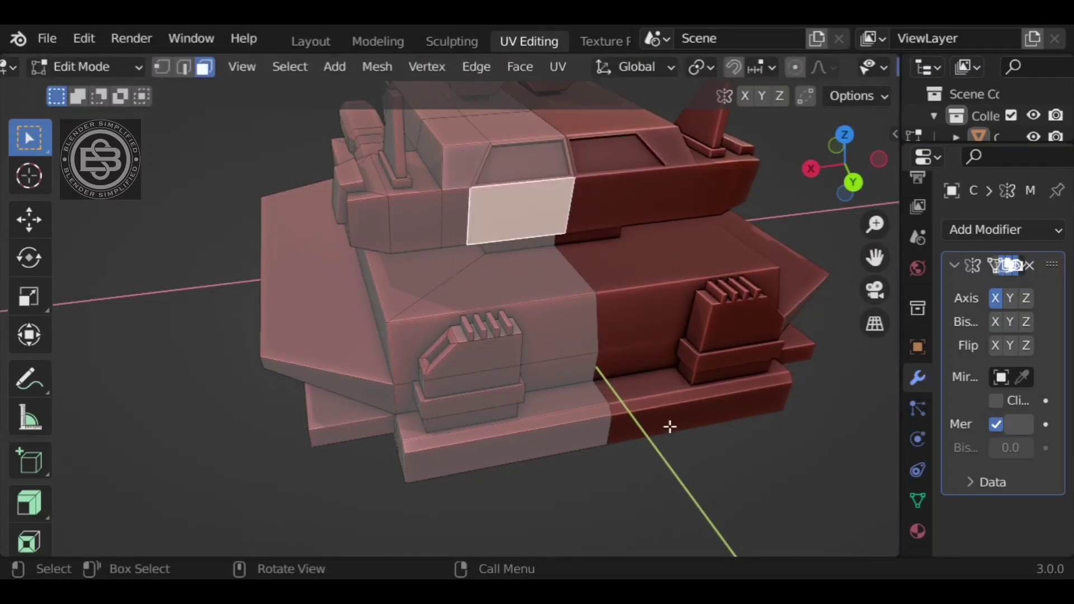
pyautogui.press('i')
pyautogui.click(671, 375)
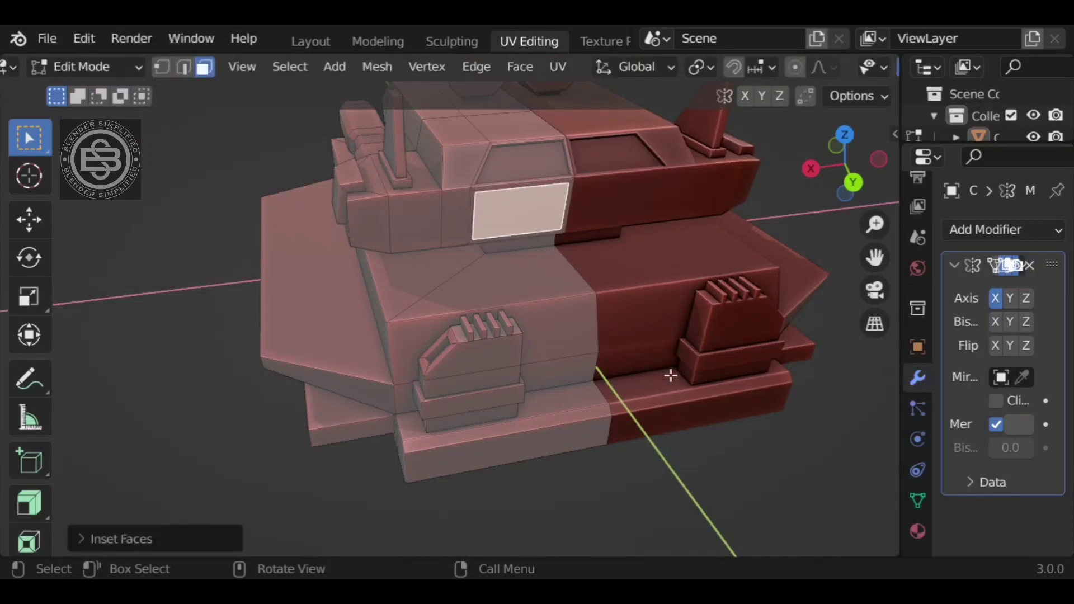
# - Subdivide the inset upright rear face with 8 cuts into a fine grid, keeping its faces selected
pyautogui.rightClick(202, 187)
pyautogui.click(136, 172)
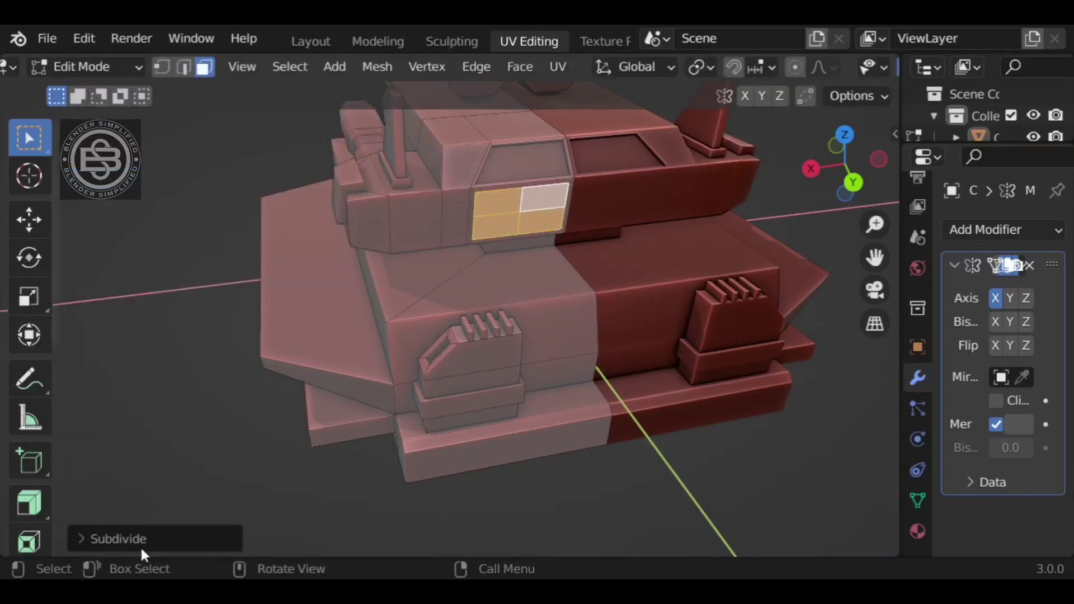
pyautogui.click(140, 543)
pyautogui.click(263, 390)
pyautogui.write('8')
pyautogui.press('Return')
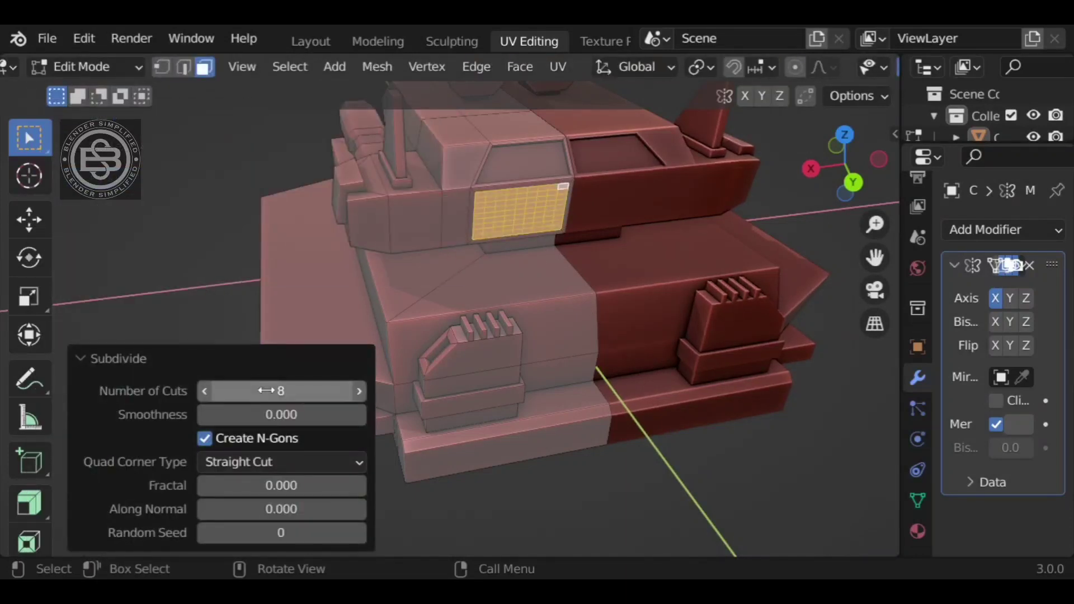
pyautogui.click(200, 292)
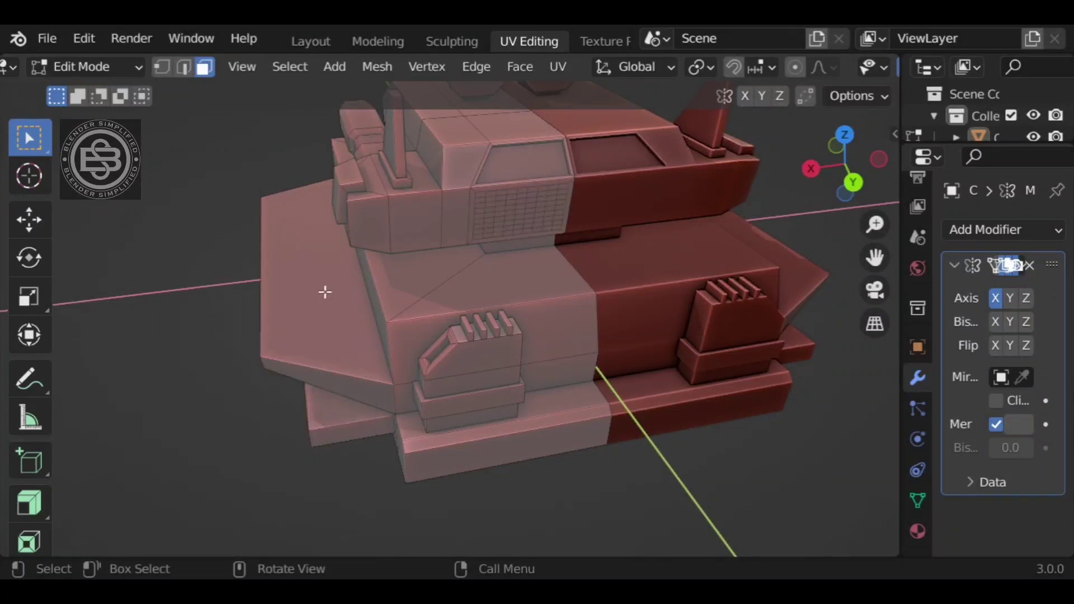
pyautogui.hotkey('ctrl', 'z')
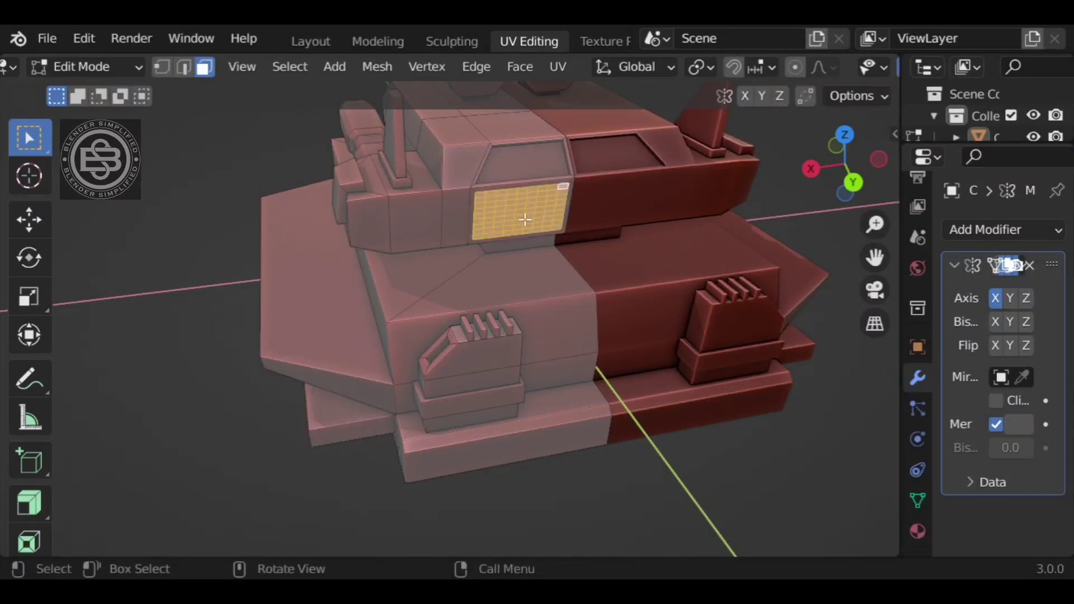
# - Turn the subdivided face into a grille with Wireframe, set its thickness to 0.043 m, and deselect it
pyautogui.click(532, 69)
pyautogui.click(594, 274)
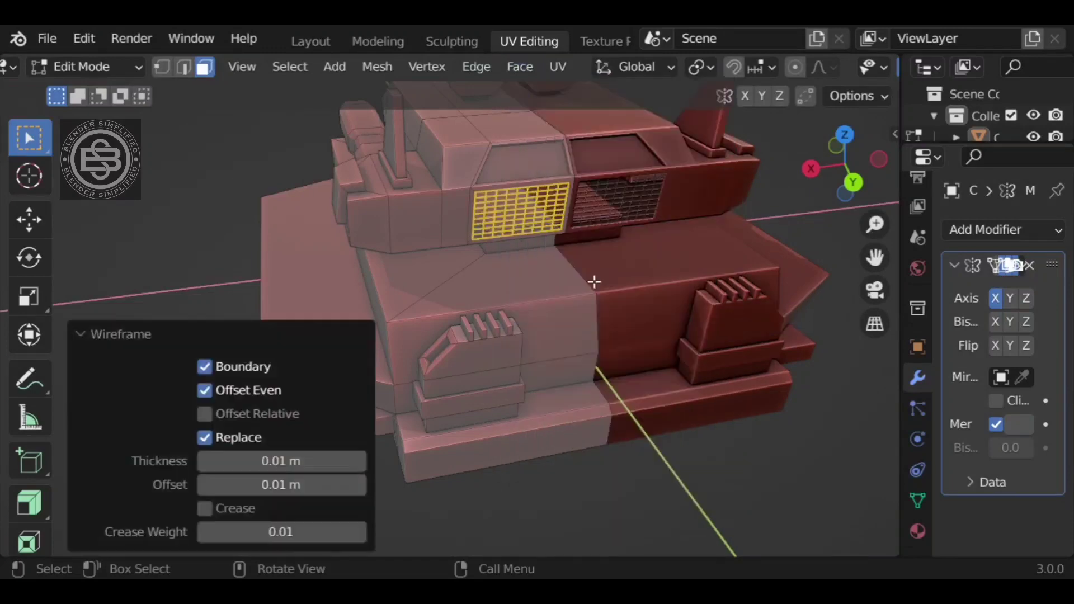
pyautogui.moveTo(565, 431); pyautogui.dragTo(593, 384, button='middle')
pyautogui.scroll(2, 592, 384)
pyautogui.moveTo(343, 461); pyautogui.dragTo(384, 461)
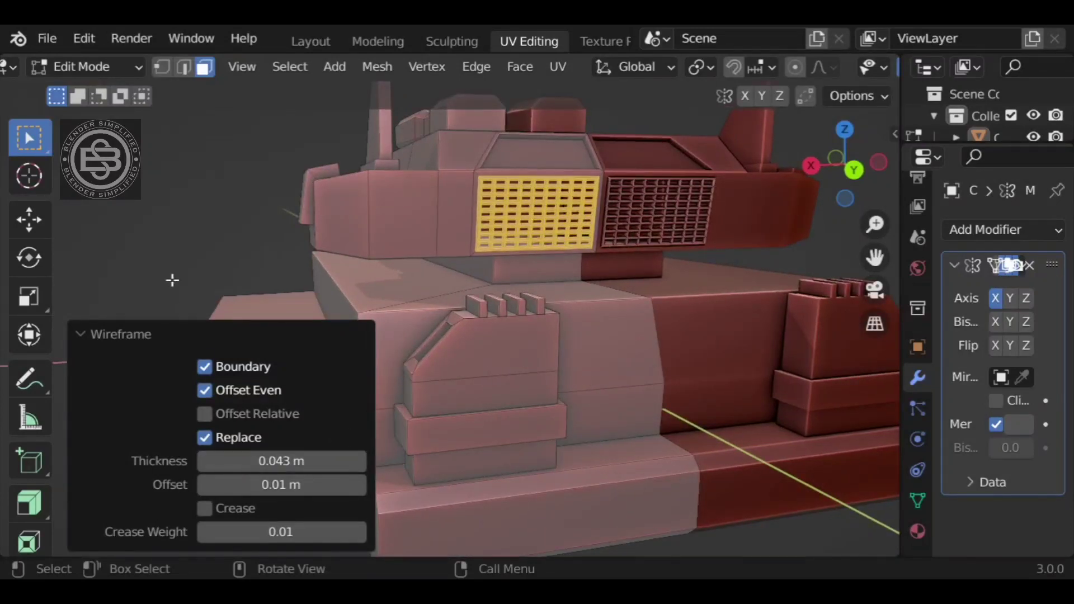
pyautogui.click(222, 239)
# - Examine the whole vehicle and its new grille from the rear and side in Object Mode, and return to Edit Mode
pyautogui.moveTo(224, 237); pyautogui.dragTo(266, 285, button='middle')
pyautogui.moveTo(783, 483); pyautogui.dragTo(790, 387, button='middle')
pyautogui.press('Tab')
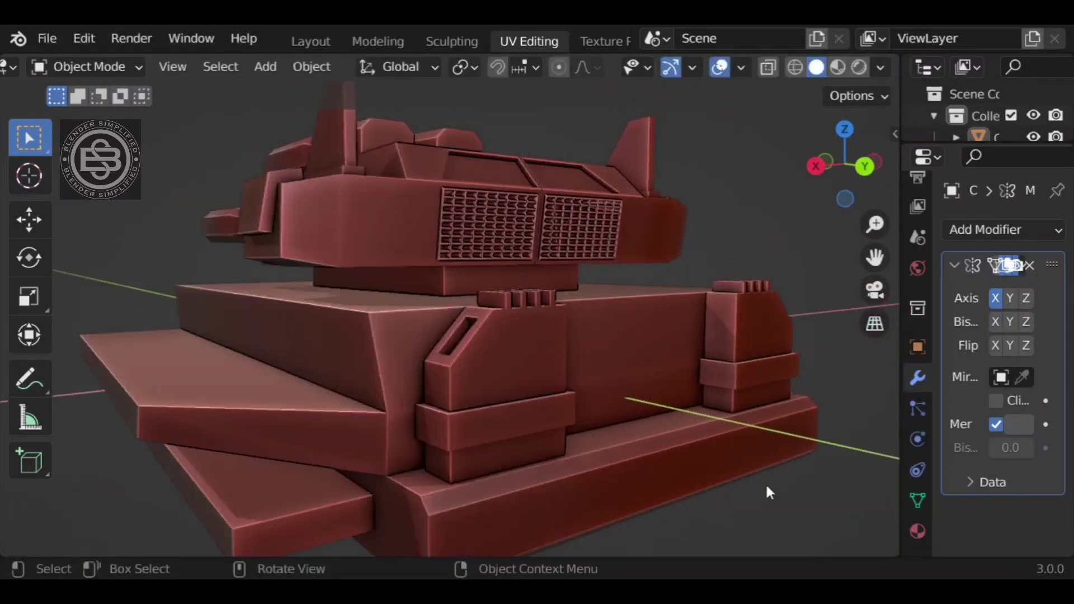
pyautogui.moveTo(803, 262); pyautogui.dragTo(641, 323, button='middle')
pyautogui.scroll(-3, 783, 291)
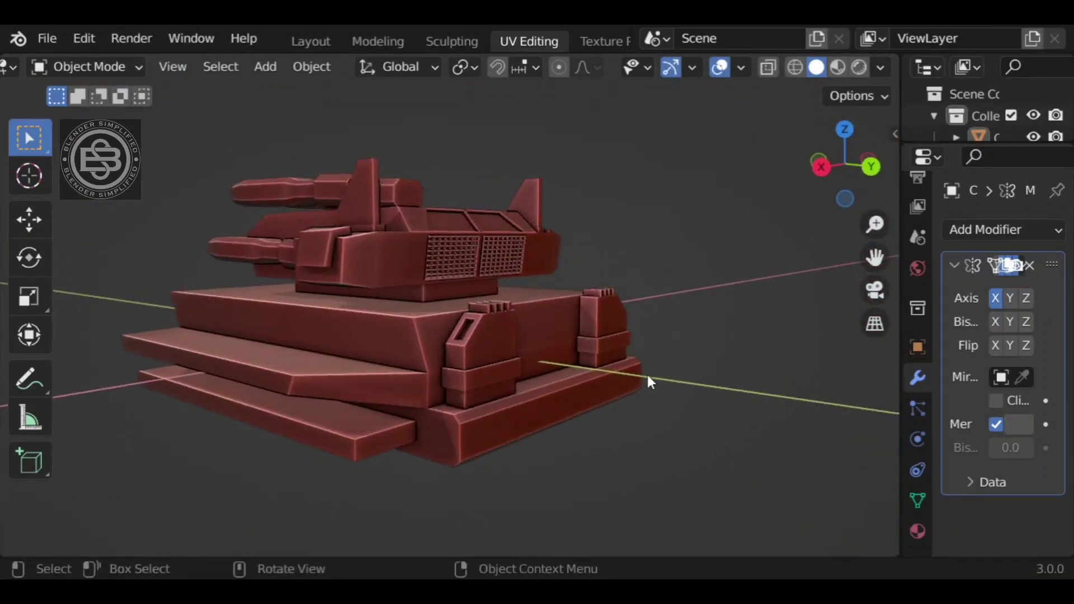
pyautogui.scroll(1, 652, 400)
pyautogui.press('Tab')
pyautogui.moveTo(654, 407); pyautogui.dragTo(594, 376, button='middle')
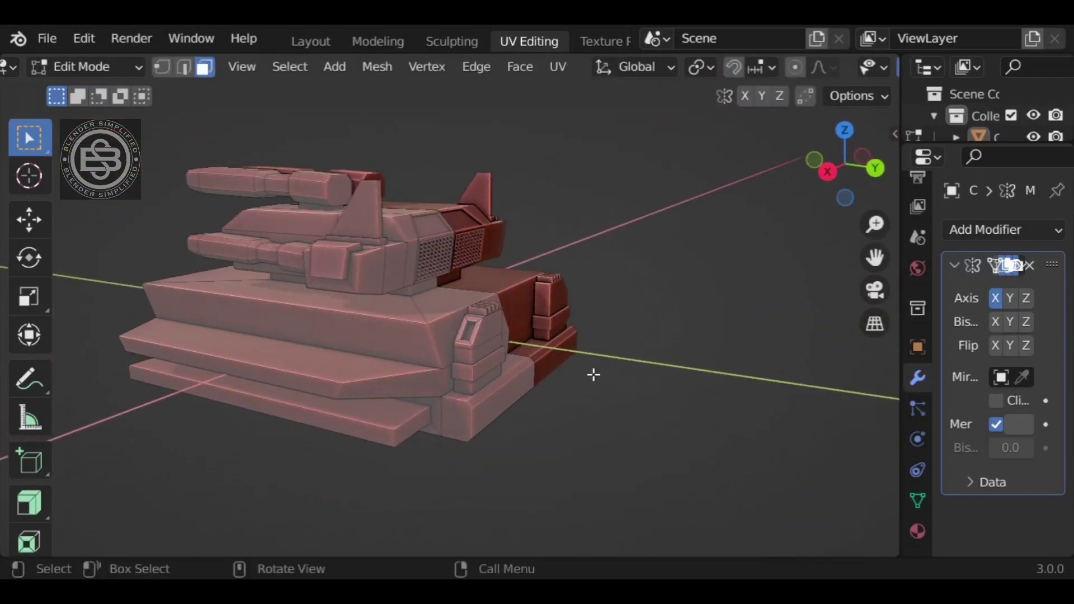
pyautogui.moveTo(575, 336); pyautogui.dragTo(634, 382, button='middle')
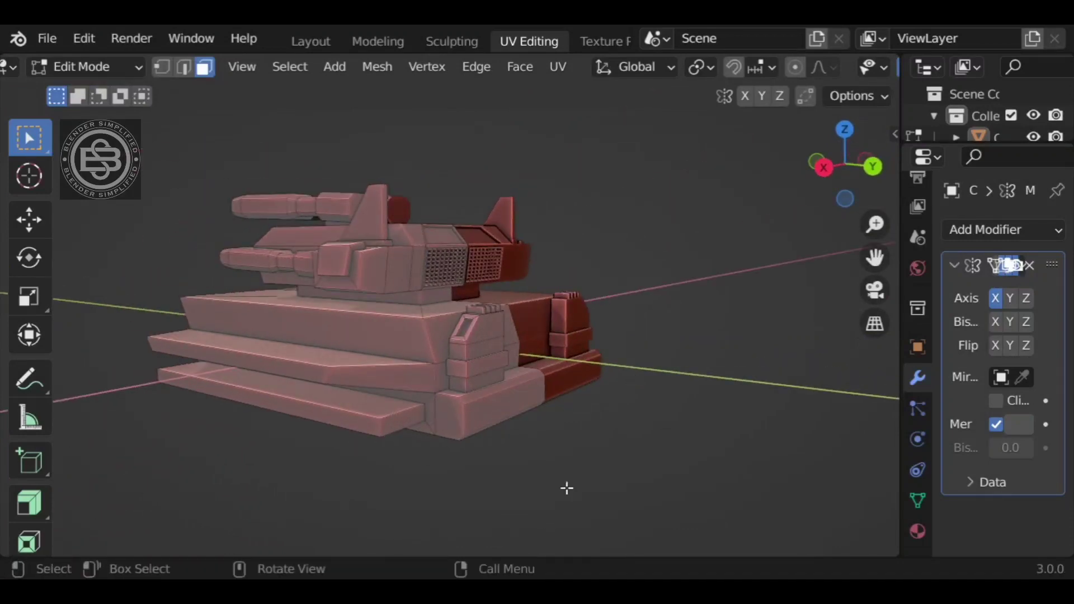
# - Draw a thin elongated box on the rear face of the lower bumper with the Add Cube tool, giving it a small depth
pyautogui.click(35, 459)
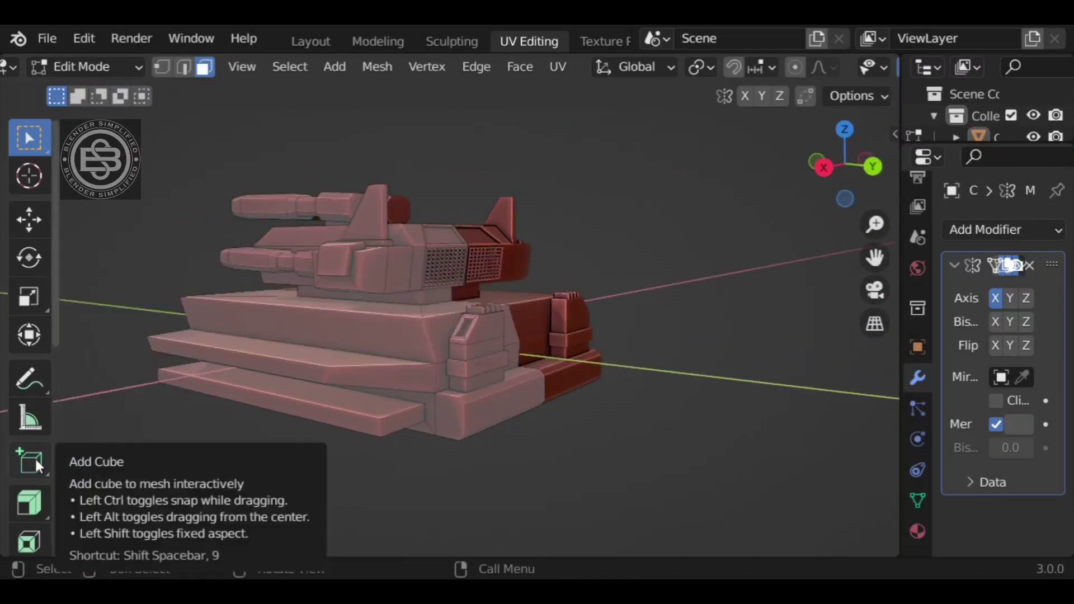
pyautogui.click(34, 457)
pyautogui.moveTo(568, 463); pyautogui.dragTo(496, 414, button='middle')
pyautogui.moveTo(448, 434); pyautogui.dragTo(449, 435)
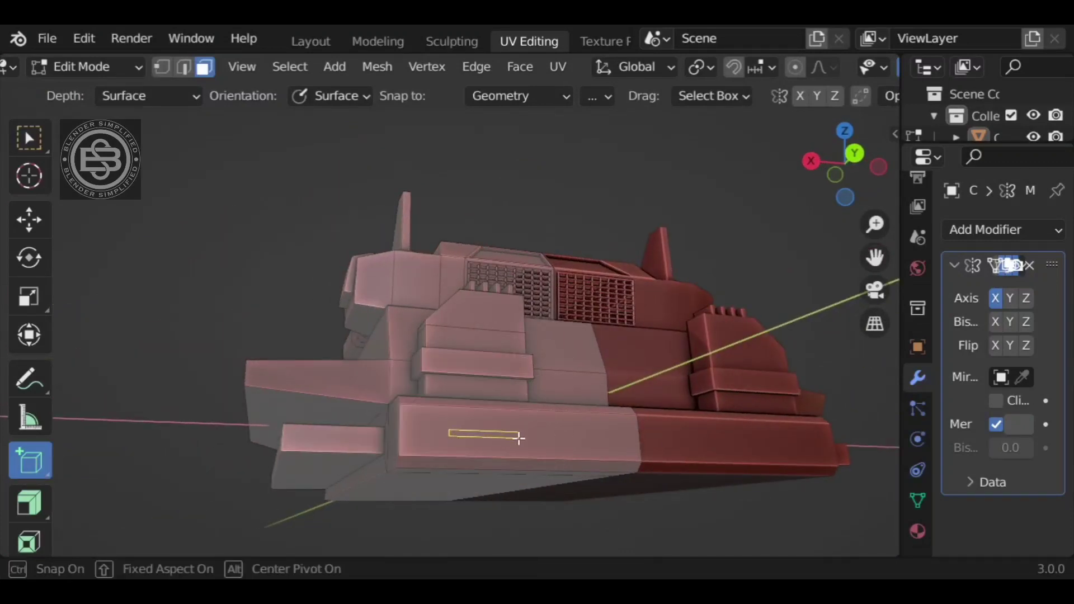
pyautogui.click(515, 438)
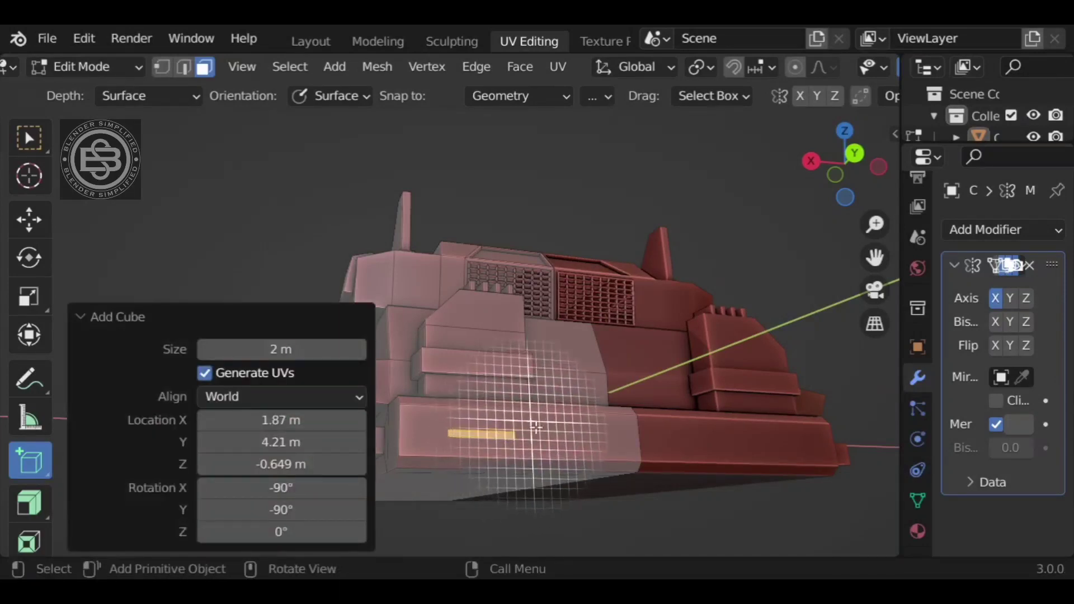
pyautogui.click(136, 317)
pyautogui.moveTo(290, 380); pyautogui.dragTo(354, 389, button='middle')
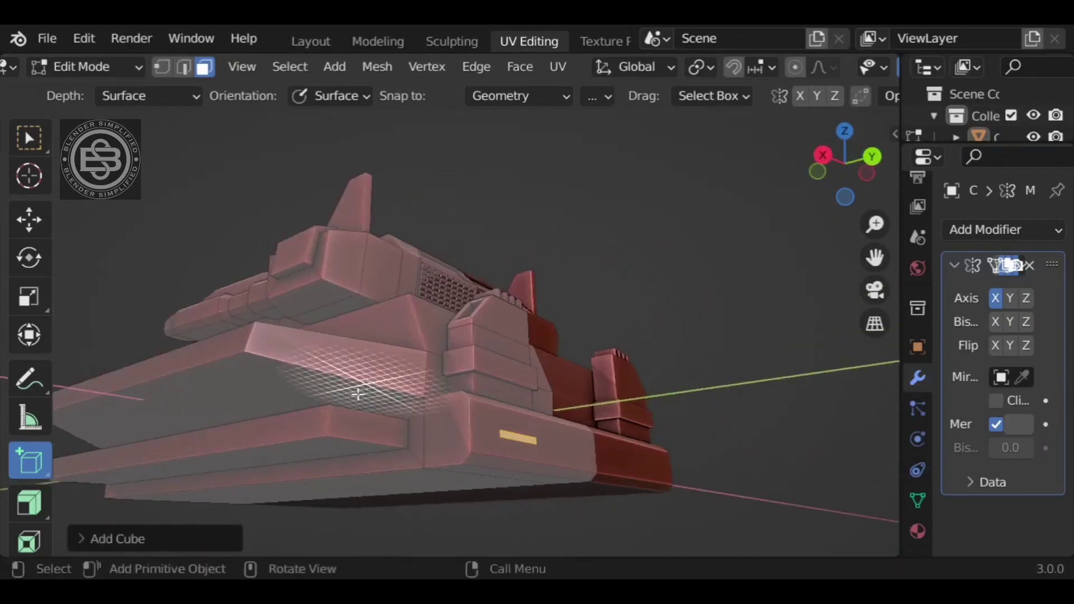
pyautogui.moveTo(498, 429); pyautogui.dragTo(511, 432)
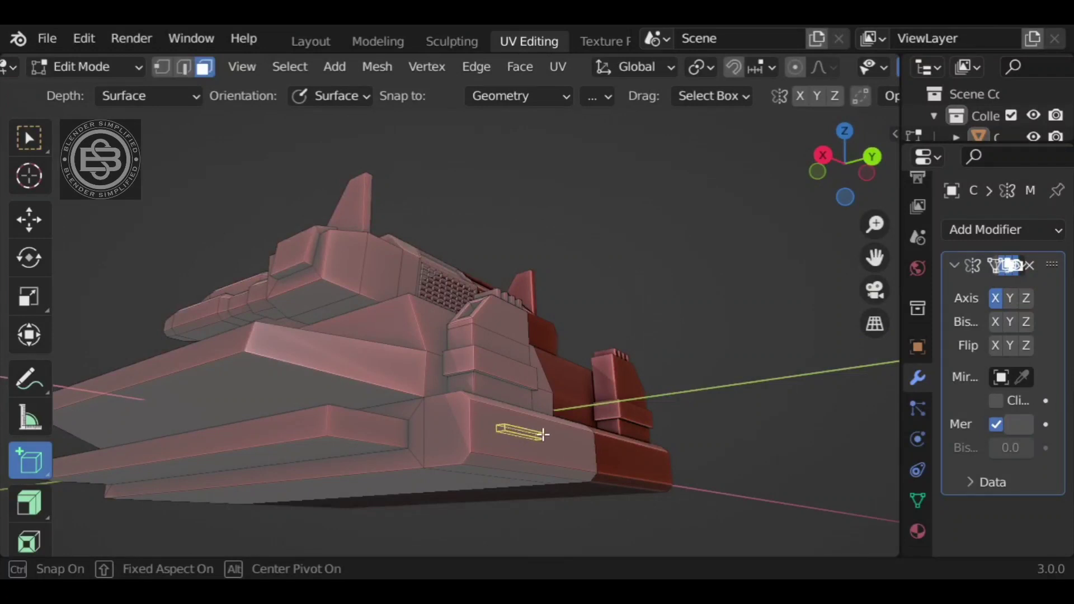
pyautogui.moveTo(544, 435); pyautogui.dragTo(543, 435)
pyautogui.click(544, 436)
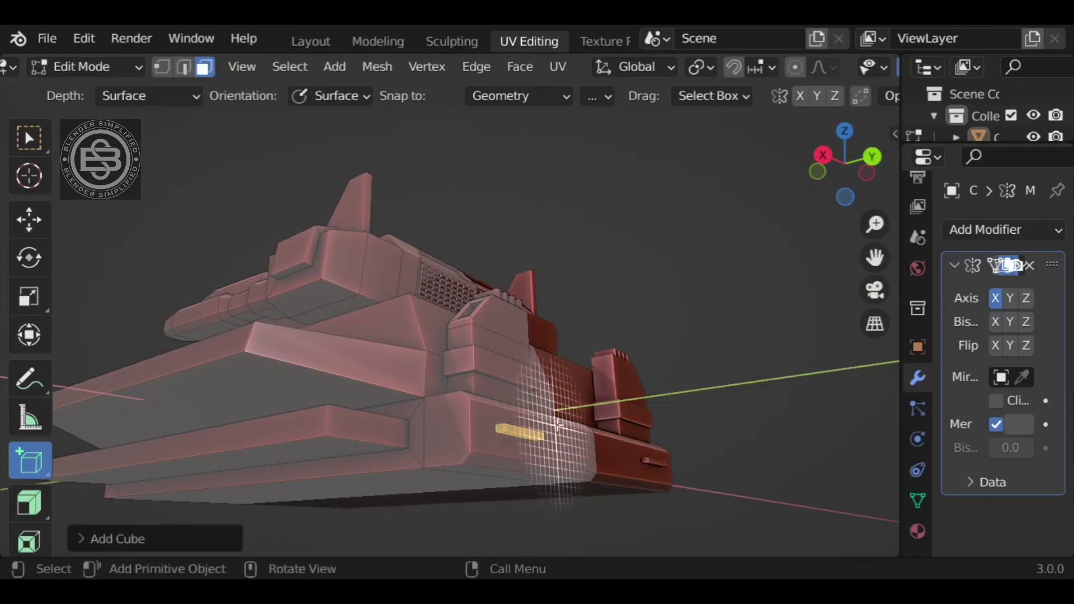
# - Return to box selection, select the whole new bar as linked geometry, and move it along the Y axis out behind the bumper
pyautogui.moveTo(580, 526); pyautogui.dragTo(599, 432, button='middle')
pyautogui.click(26, 139)
pyautogui.scroll(2, 556, 511)
pyautogui.scroll(-4, 604, 459)
pyautogui.moveTo(609, 485); pyautogui.dragTo(561, 448, button='middle')
pyautogui.click(747, 373)
pyautogui.press('l')
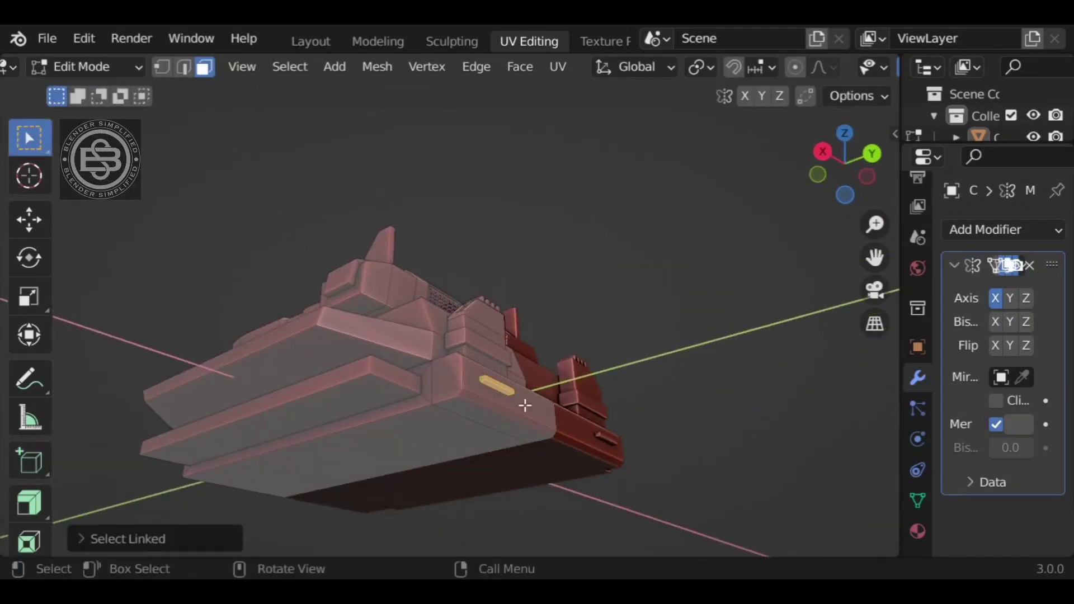
pyautogui.moveTo(712, 439); pyautogui.dragTo(727, 461, button='middle')
pyautogui.press('g')
pyautogui.press('y')
pyautogui.click(759, 470)
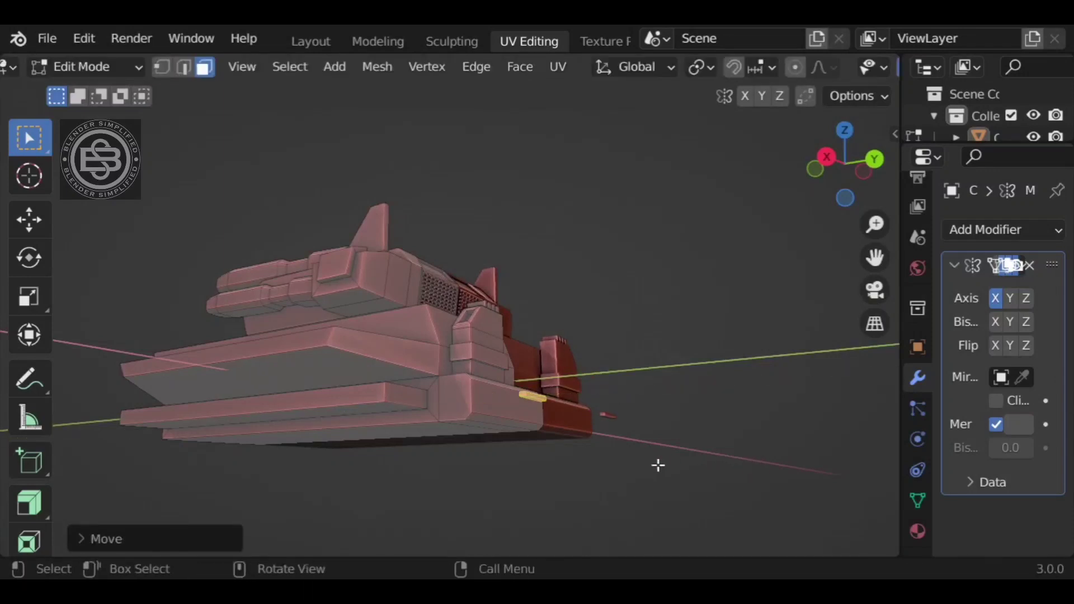
# - Deselect the bar and add two evenly spaced, centred loop cuts across its length
pyautogui.scroll(2, 657, 465)
pyautogui.moveTo(656, 465); pyautogui.dragTo(551, 377, button='middle')
pyautogui.scroll(5, 546, 376)
pyautogui.moveTo(699, 368); pyautogui.dragTo(577, 314, button='middle')
pyautogui.moveTo(559, 439); pyautogui.dragTo(608, 189, button='middle')
pyautogui.click(608, 189)
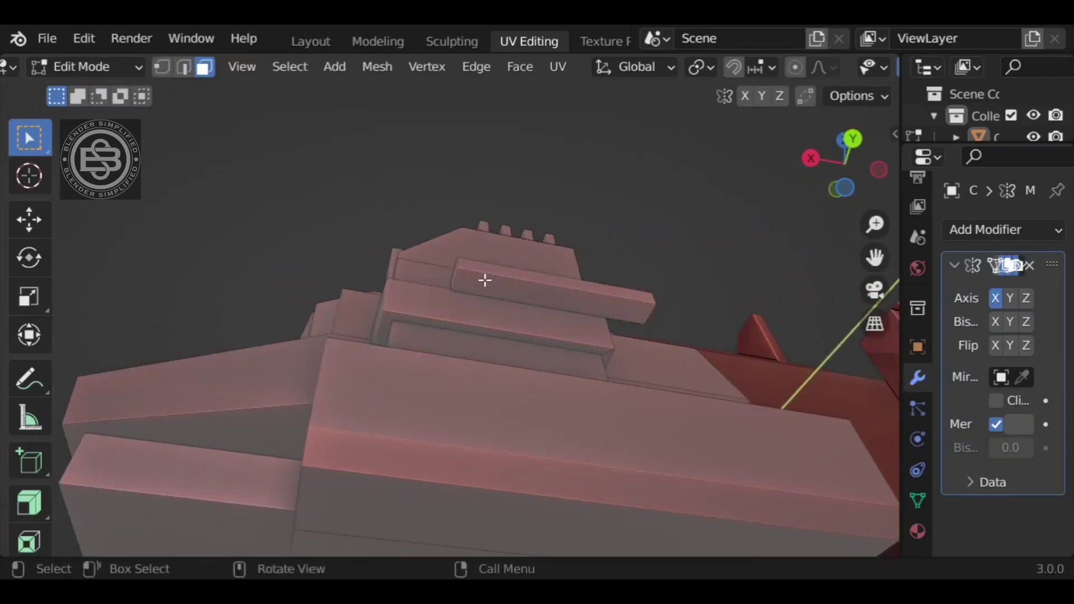
pyautogui.hotkey('ctrl', 'r')
pyautogui.scroll(1, 485, 281)
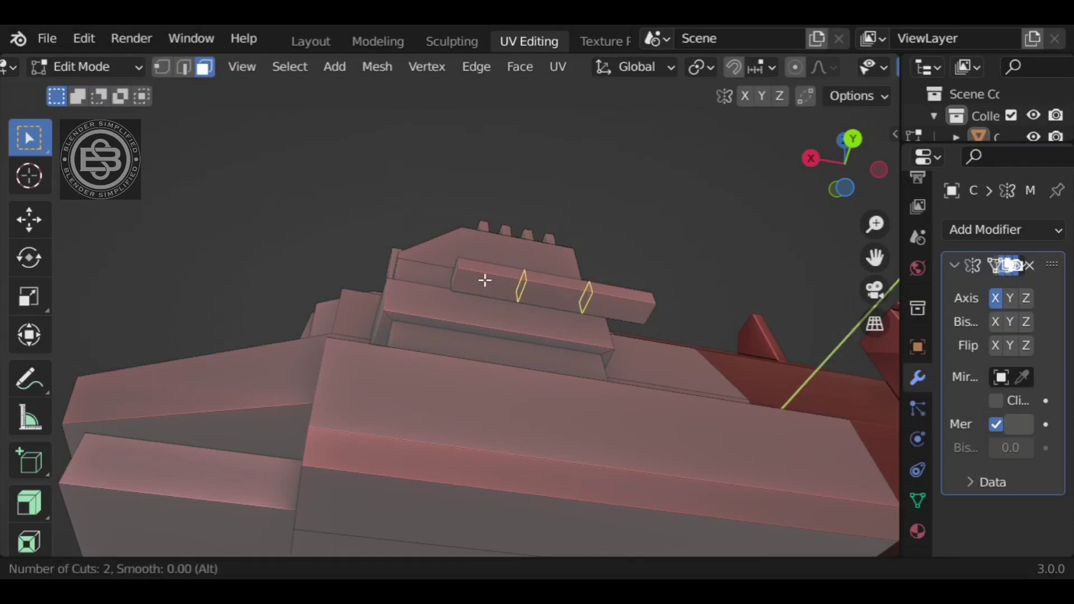
pyautogui.click(501, 281)
pyautogui.rightClick(501, 274)
# - Scale the two loop cuts apart along the X axis by about 2.67 so they sit near the bar's ends
pyautogui.press('s')
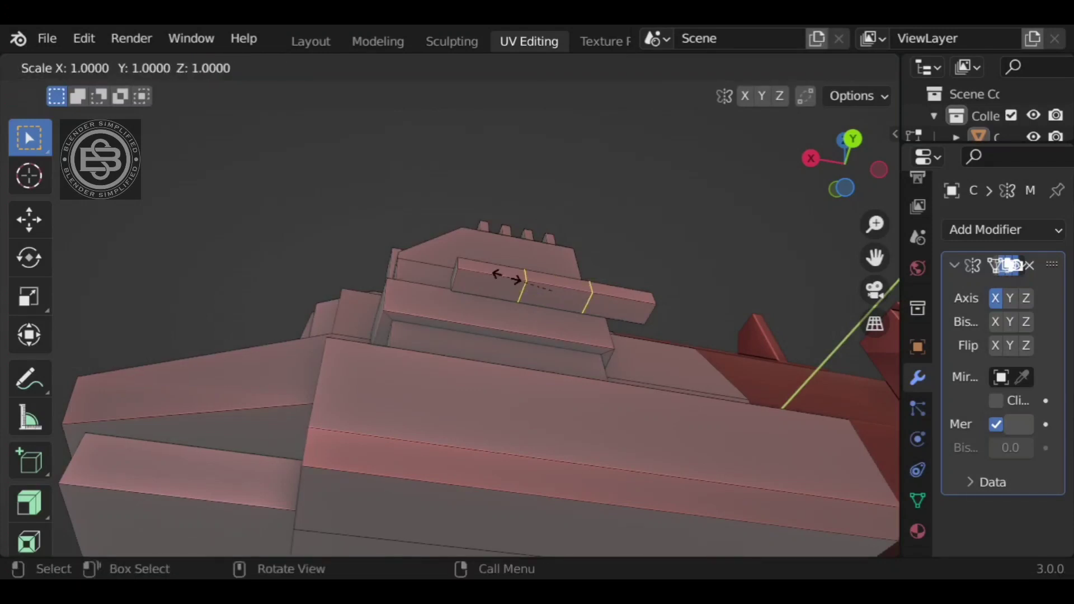
pyautogui.press('x')
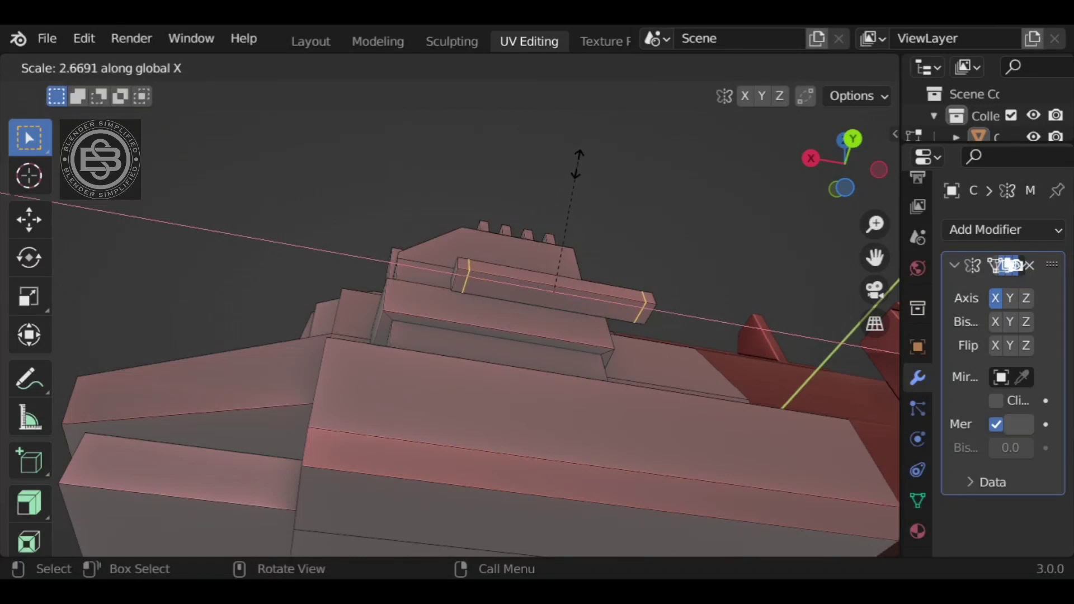
pyautogui.rightClick(578, 163)
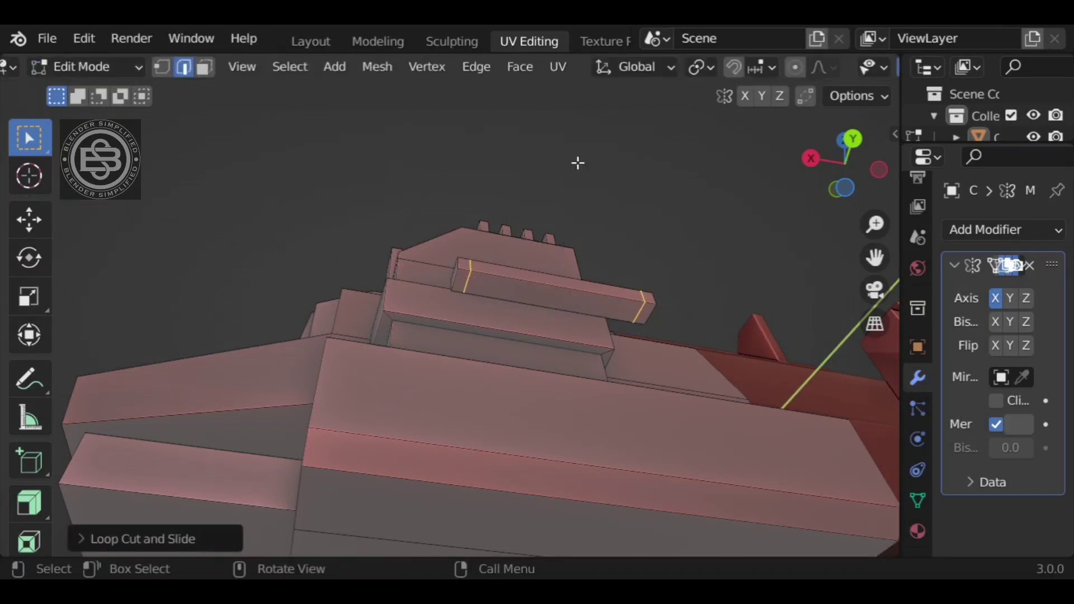
pyautogui.moveTo(509, 333); pyautogui.dragTo(535, 273, button='middle')
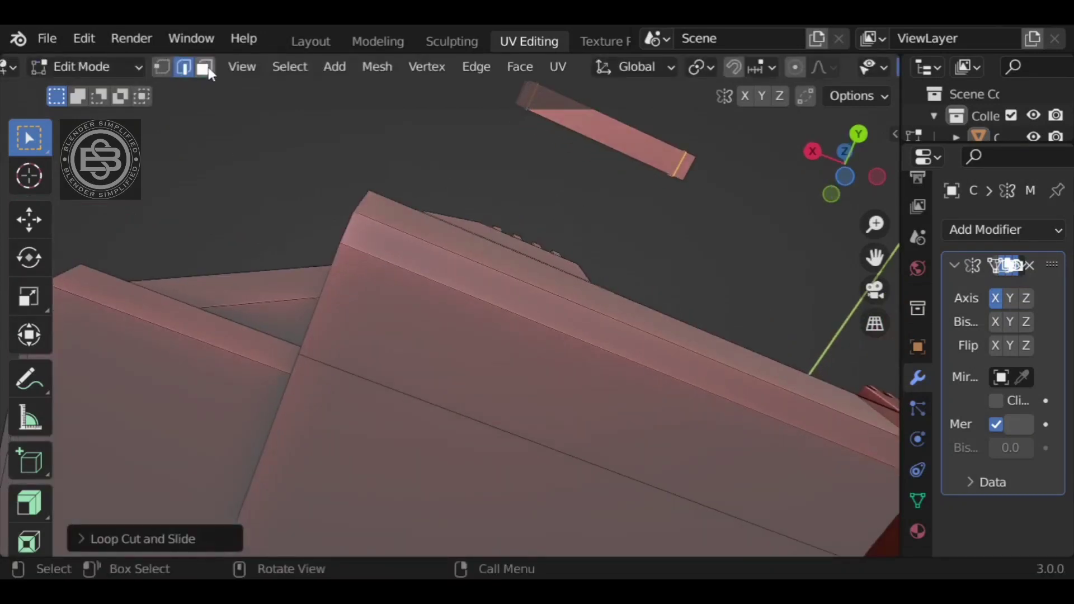
# - Extrude the bar's two end sections on the bumper side toward the bumper to form the handle's legs
pyautogui.moveTo(508, 130); pyautogui.dragTo(652, 431, button='middle')
pyautogui.scroll(-2, 649, 431)
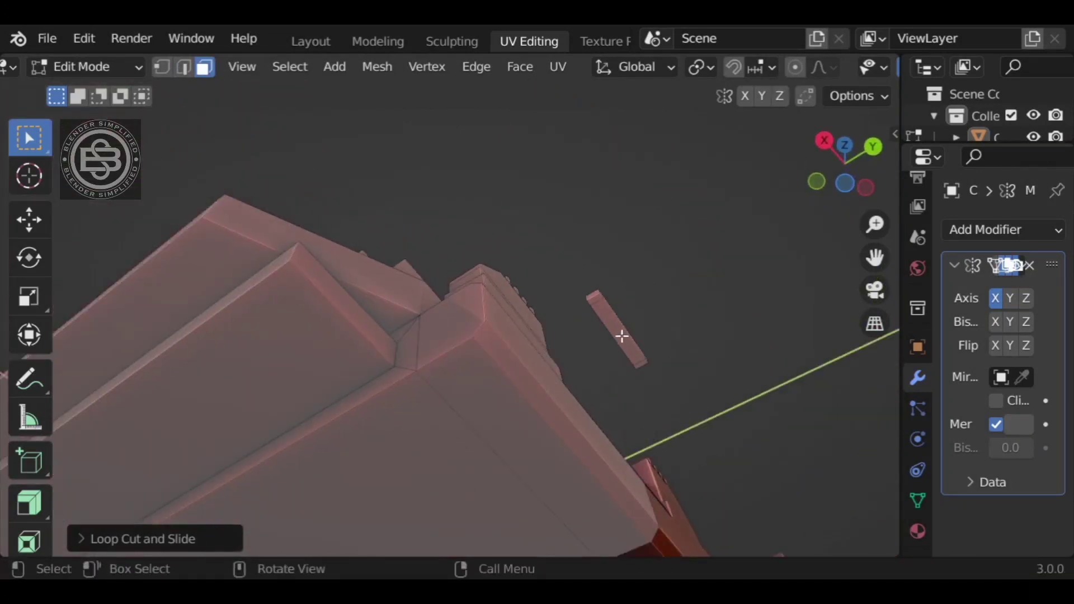
pyautogui.moveTo(605, 338); pyautogui.dragTo(631, 402, button='middle')
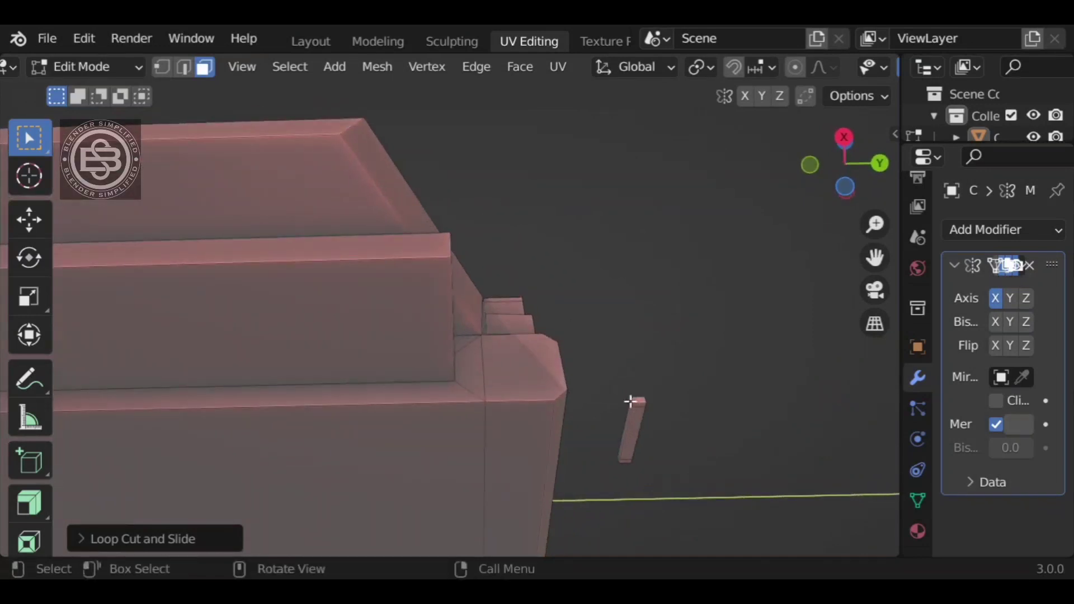
pyautogui.moveTo(698, 422); pyautogui.dragTo(287, 454, button='middle')
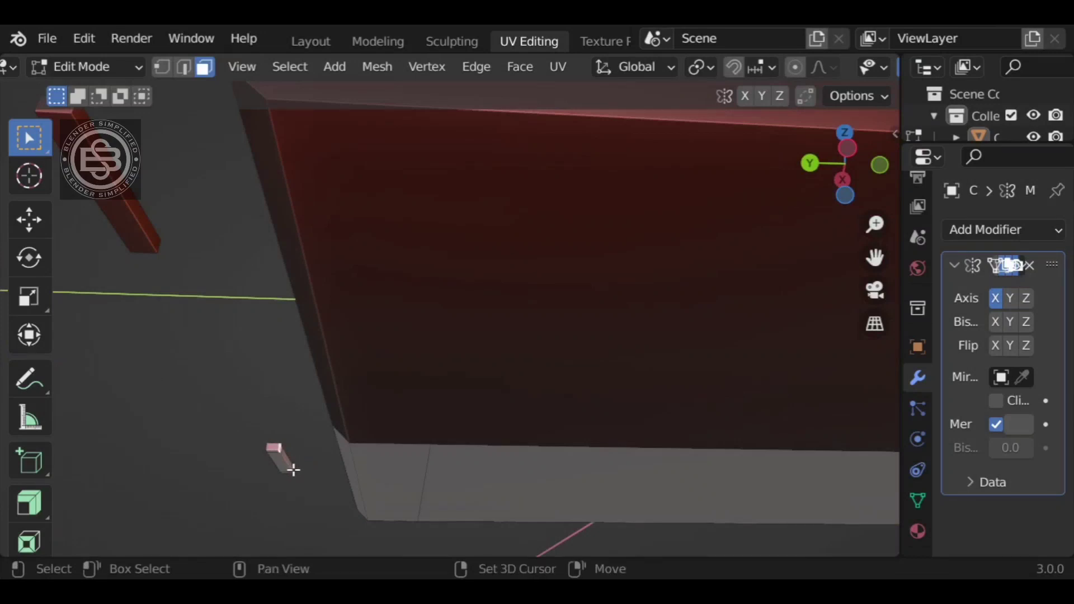
pyautogui.moveTo(301, 454); pyautogui.dragTo(744, 491, button='middle')
pyautogui.scroll(-5, 763, 445)
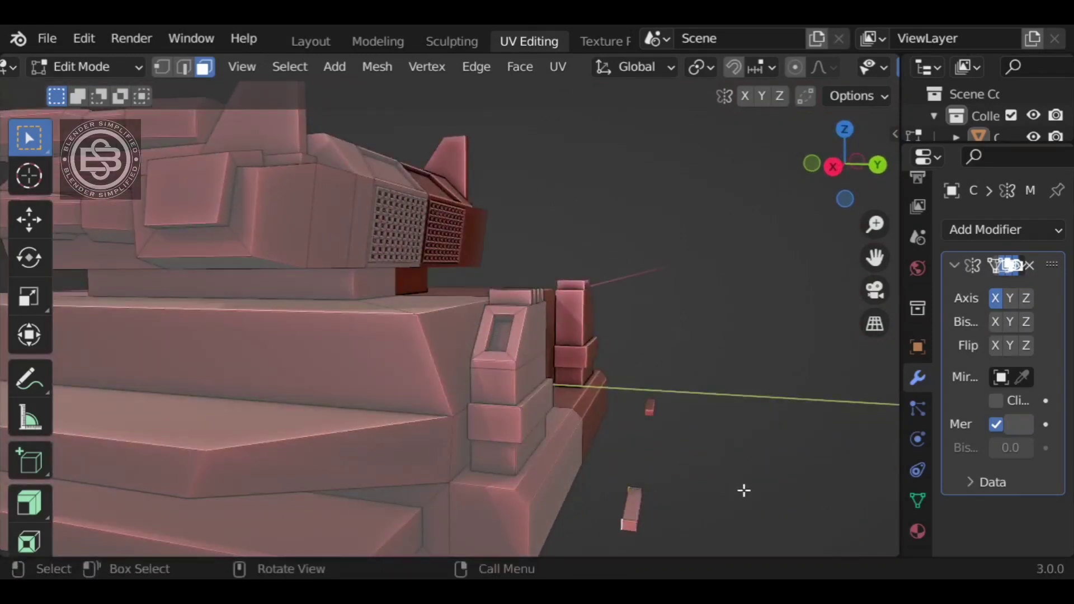
pyautogui.press('e')
pyautogui.click(730, 492)
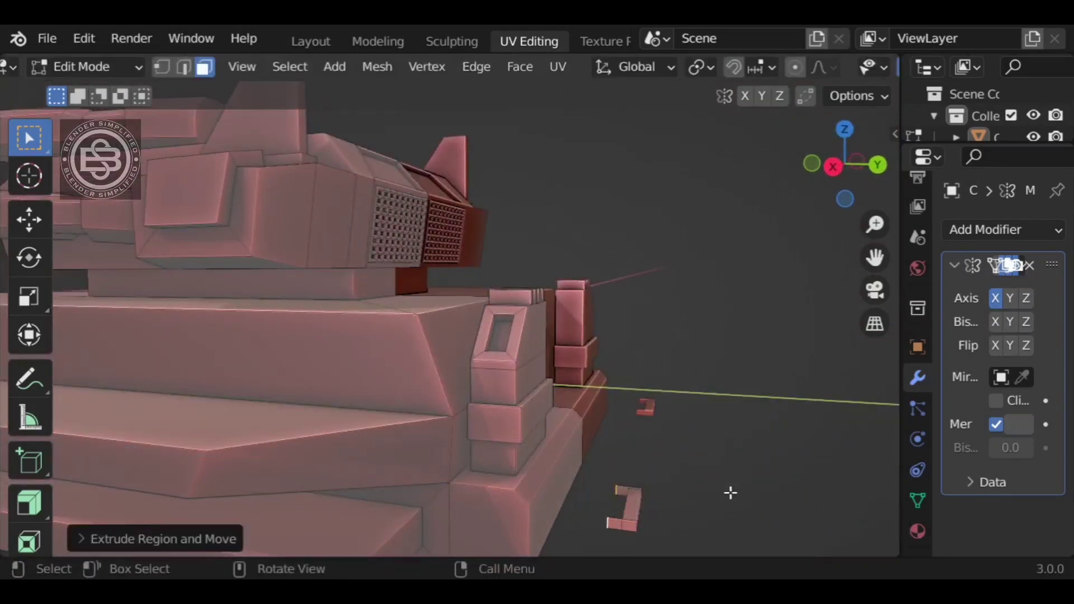
# - Select the whole handle as linked geometry, lower it along the Z axis, and slide it along Y against the bumper's rear face
pyautogui.moveTo(720, 473); pyautogui.dragTo(831, 353, button='middle')
pyautogui.press('l')
pyautogui.click(848, 152)
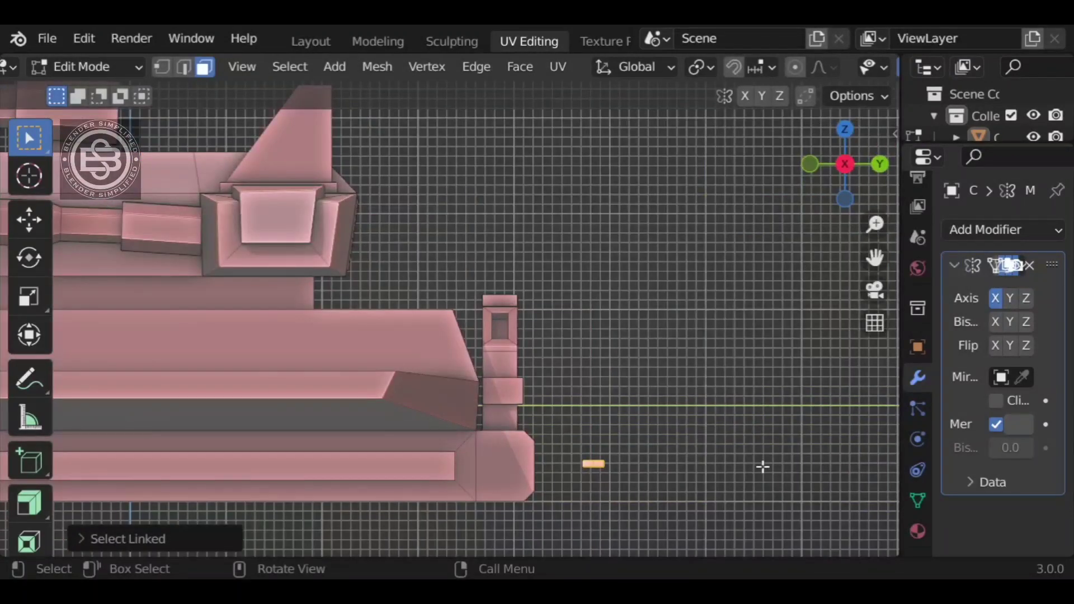
pyautogui.press('g')
pyautogui.press('z')
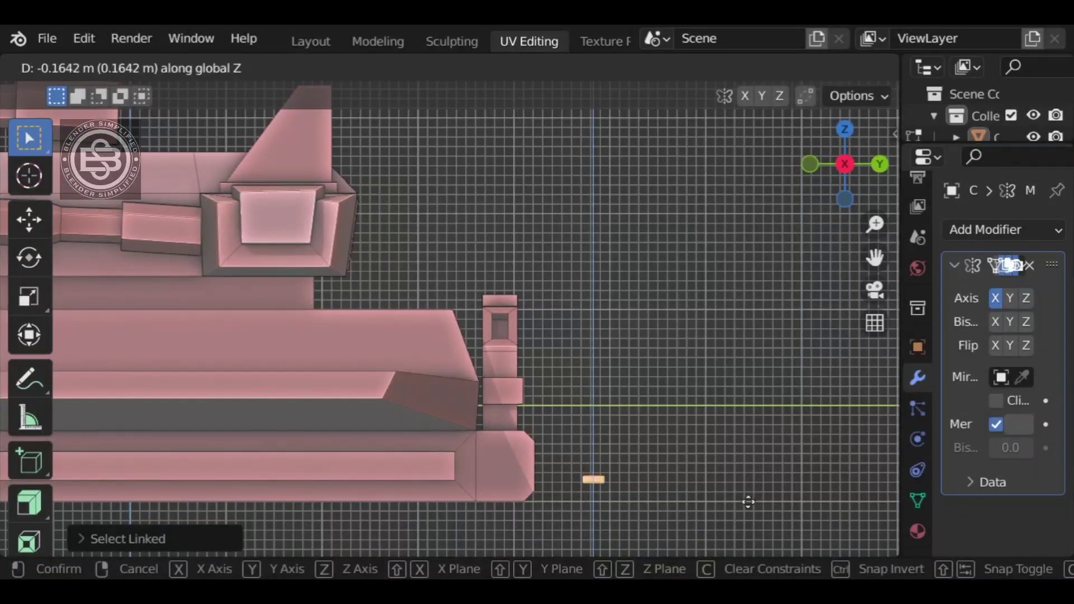
pyautogui.click(777, 487)
pyautogui.press('g')
pyautogui.press('y')
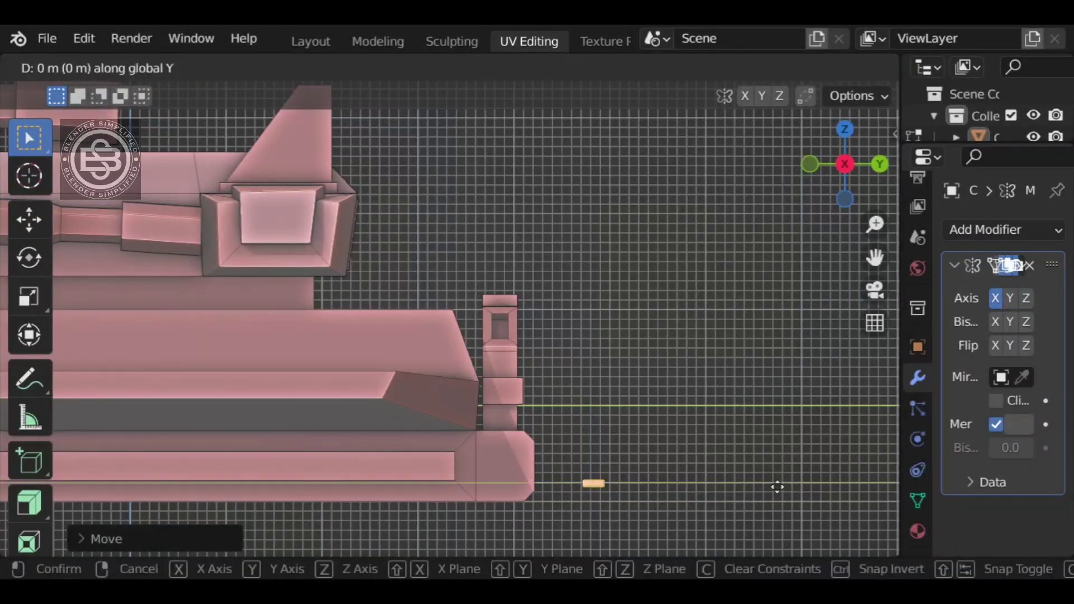
pyautogui.click(727, 489)
# - Bevel the handle's two outer vertical corner edges with a single segment to chamfer its ends
pyautogui.moveTo(741, 472); pyautogui.dragTo(638, 442, button='middle')
pyautogui.moveTo(638, 442)
pyautogui.mouseDown(button='middle')
pyautogui.moveTo(643, 402)
pyautogui.moveTo(570, 453)
pyautogui.moveTo(649, 457)
pyautogui.mouseUp(button='middle')
pyautogui.scroll(3, 753, 467)
pyautogui.click(753, 468)
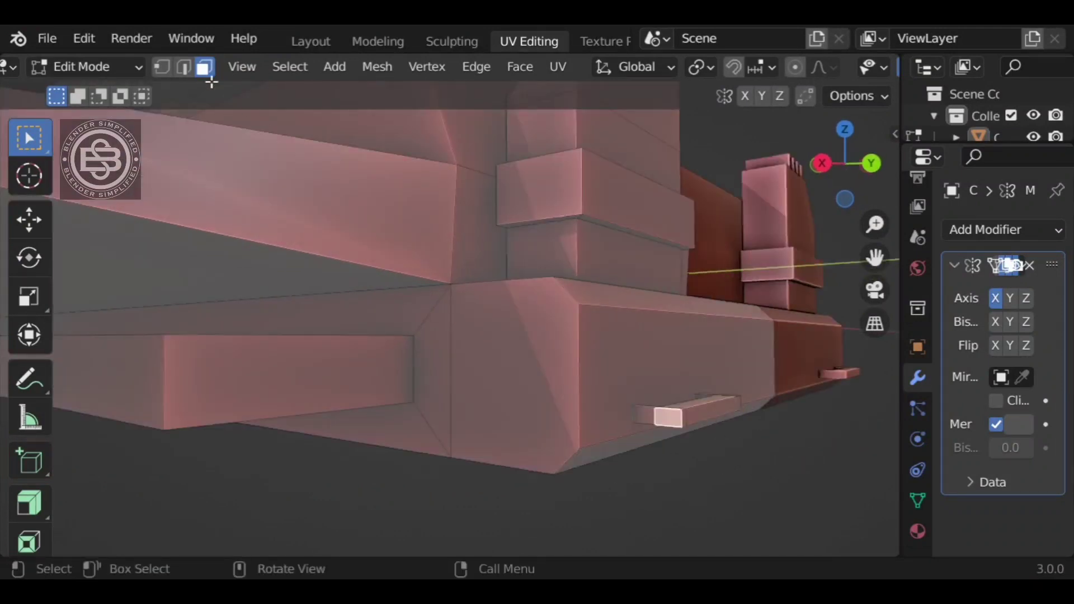
pyautogui.moveTo(747, 532); pyautogui.dragTo(518, 472, button='middle')
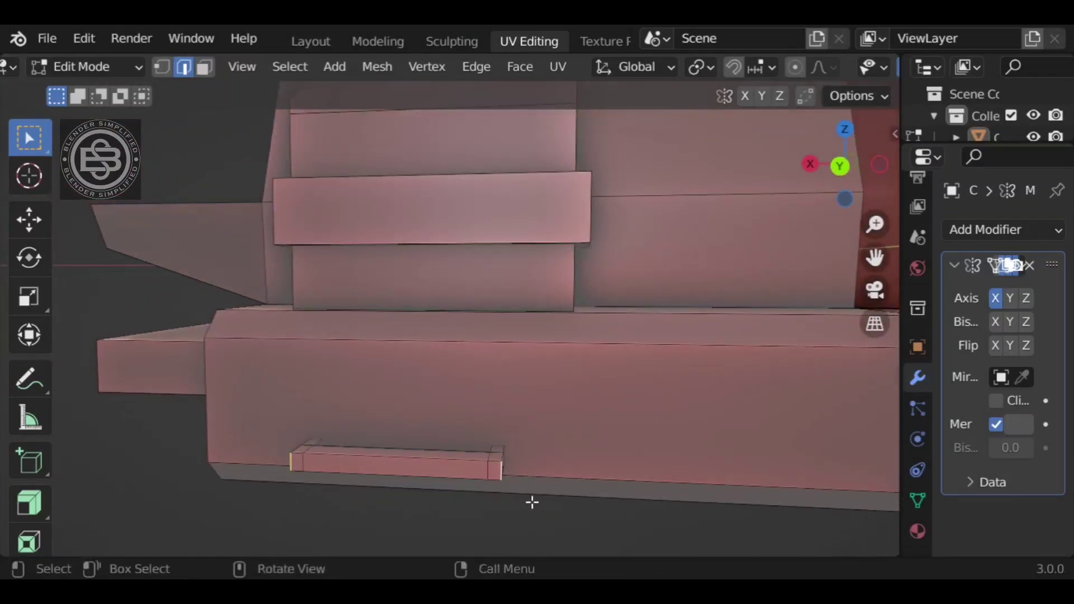
pyautogui.hotkey('ctrl', 'b')
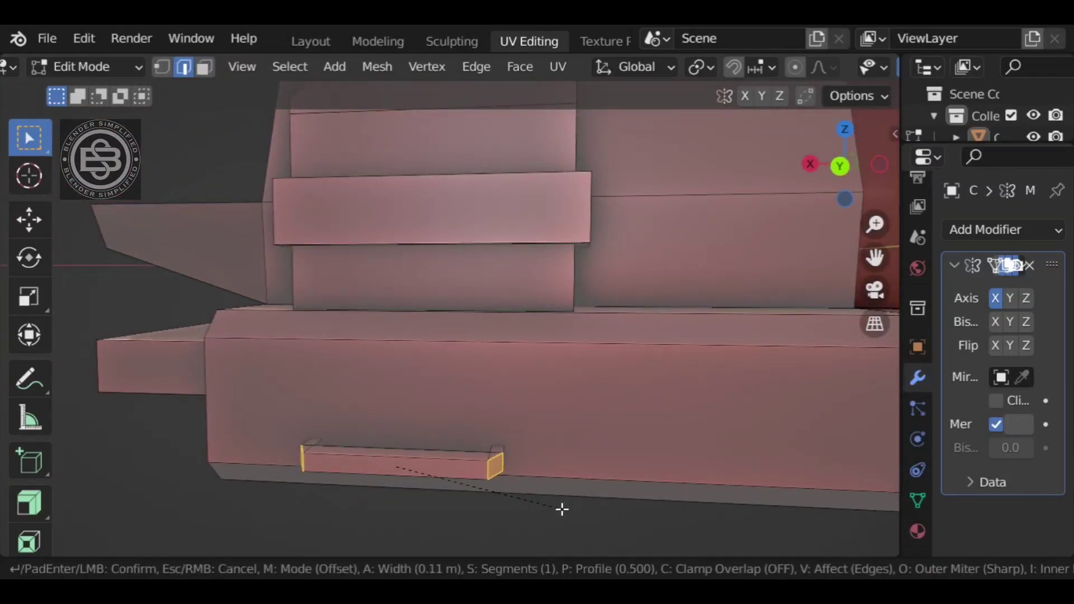
pyautogui.click(554, 506)
# - Select the whole bumper handle as linked geometry, duplicate it, and raise the copy about 2.5 m along the Z axis
pyautogui.scroll(-2, 470, 498)
pyautogui.moveTo(470, 498); pyautogui.dragTo(770, 477, button='middle')
pyautogui.press('Tab')
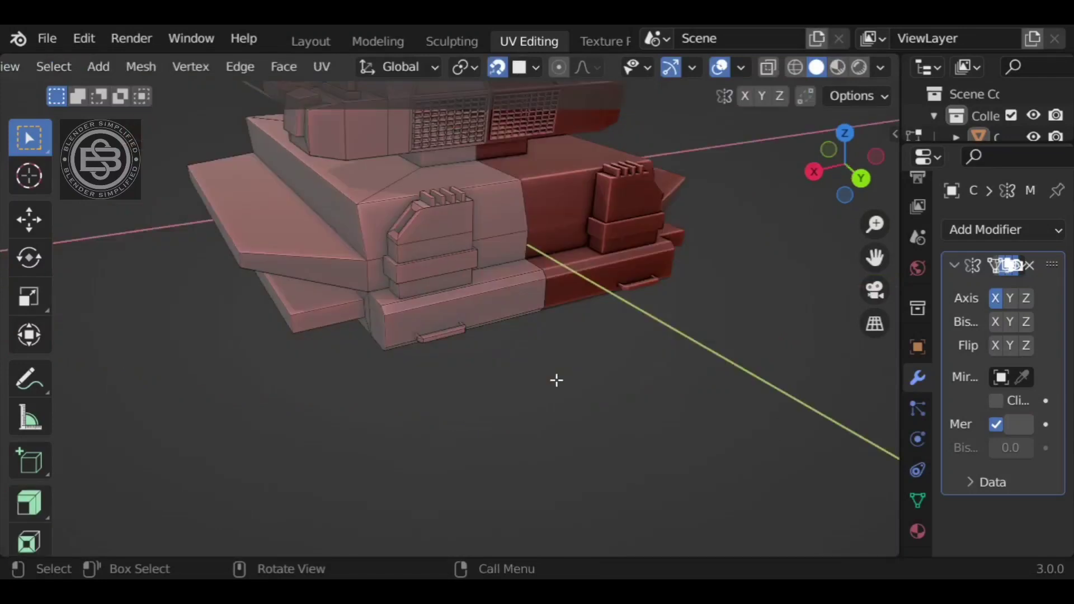
pyautogui.scroll(3, 556, 378)
pyautogui.moveTo(556, 379); pyautogui.dragTo(556, 342, button='middle')
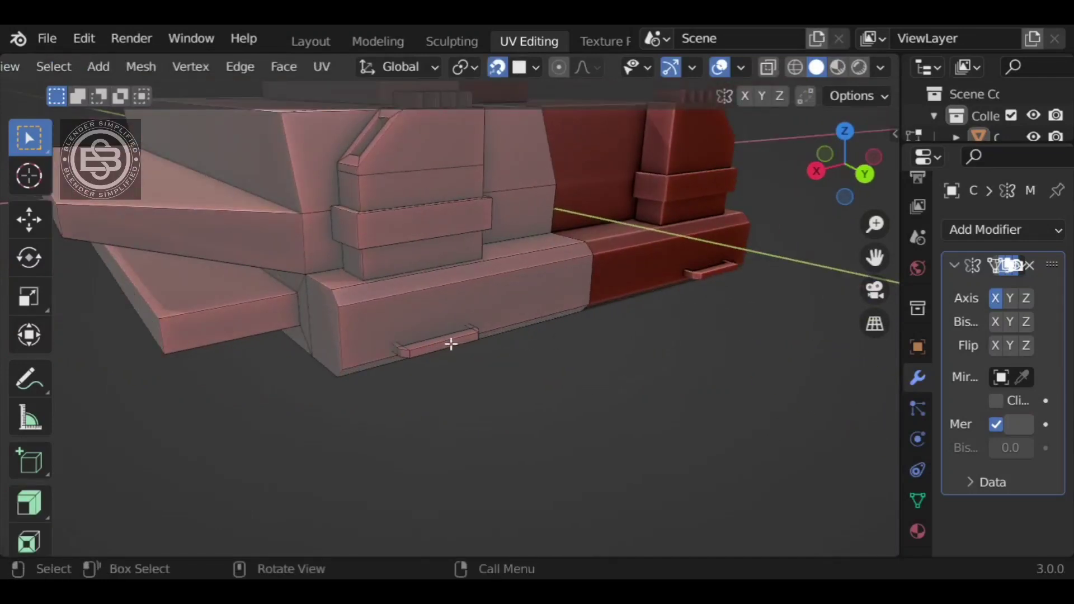
pyautogui.press('l')
pyautogui.scroll(-4, 564, 407)
pyautogui.moveTo(647, 386); pyautogui.dragTo(687, 387, button='middle')
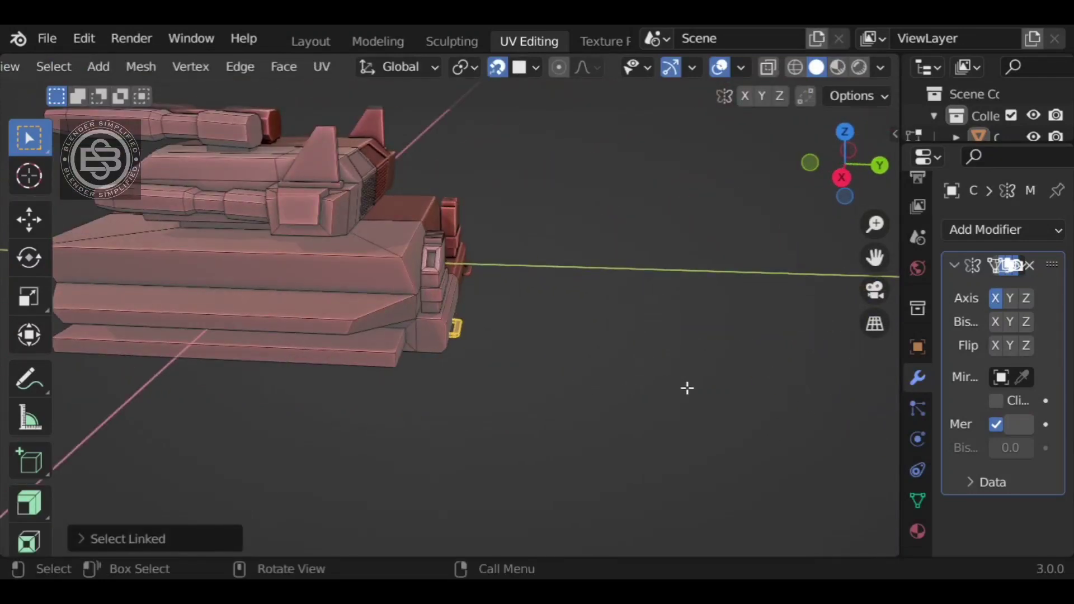
pyautogui.press('g')
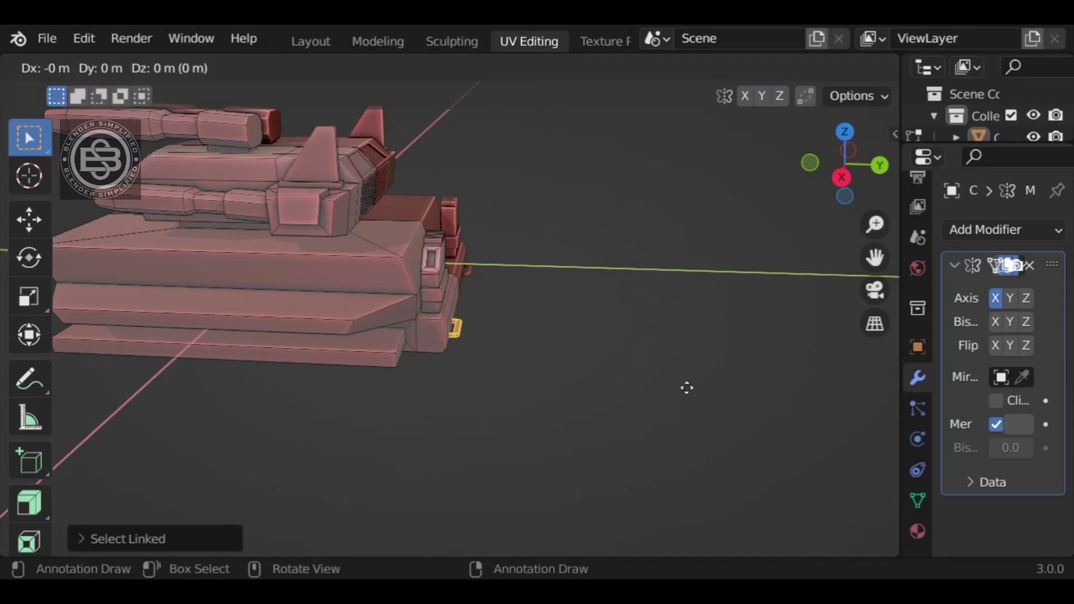
pyautogui.press('z')
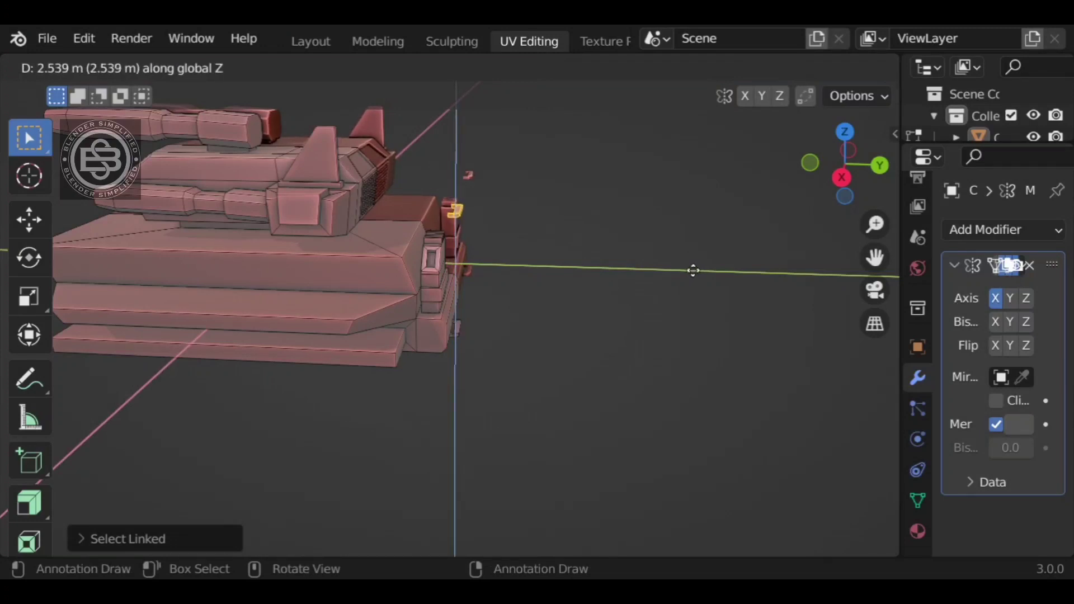
pyautogui.click(693, 271)
# - Rotate the duplicated handle a quarter turn in the side view so that it stands upright
pyautogui.moveTo(712, 329); pyautogui.dragTo(645, 234, button='middle')
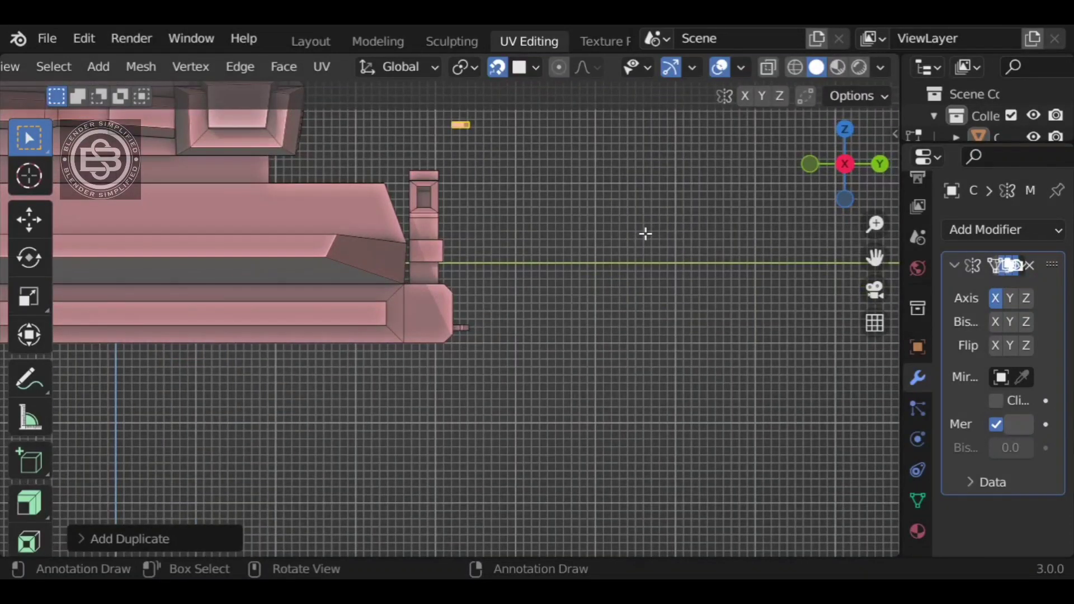
pyautogui.press('r')
pyautogui.press('Return')
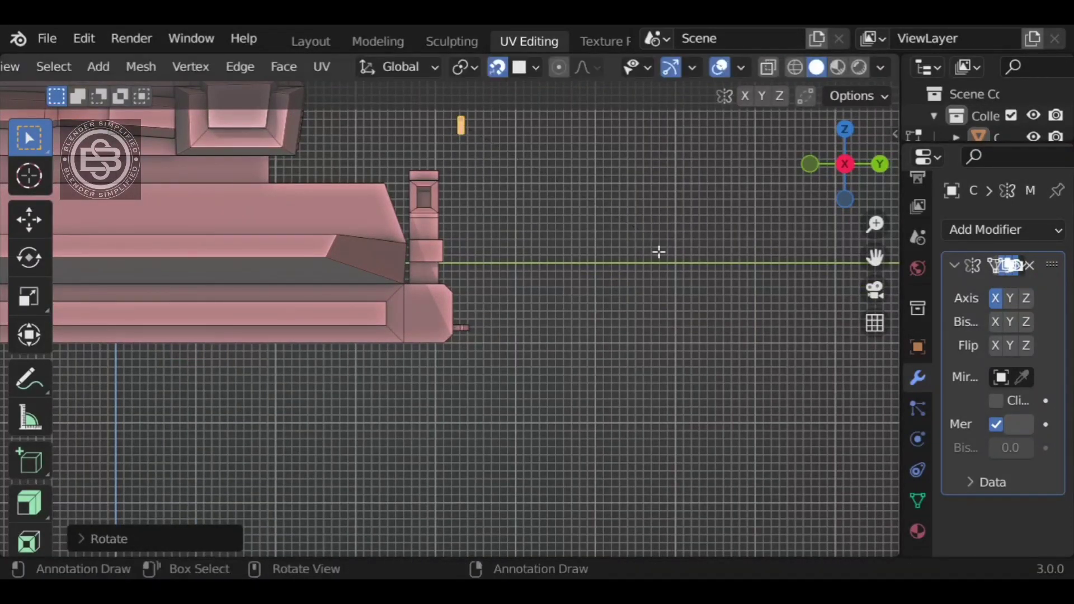
pyautogui.moveTo(659, 252)
pyautogui.mouseDown(button='middle')
pyautogui.moveTo(604, 270)
pyautogui.moveTo(665, 257)
pyautogui.mouseUp(button='middle')
pyautogui.click(844, 164)
pyautogui.moveTo(860, 170); pyautogui.dragTo(861, 181)
pyautogui.click(845, 168)
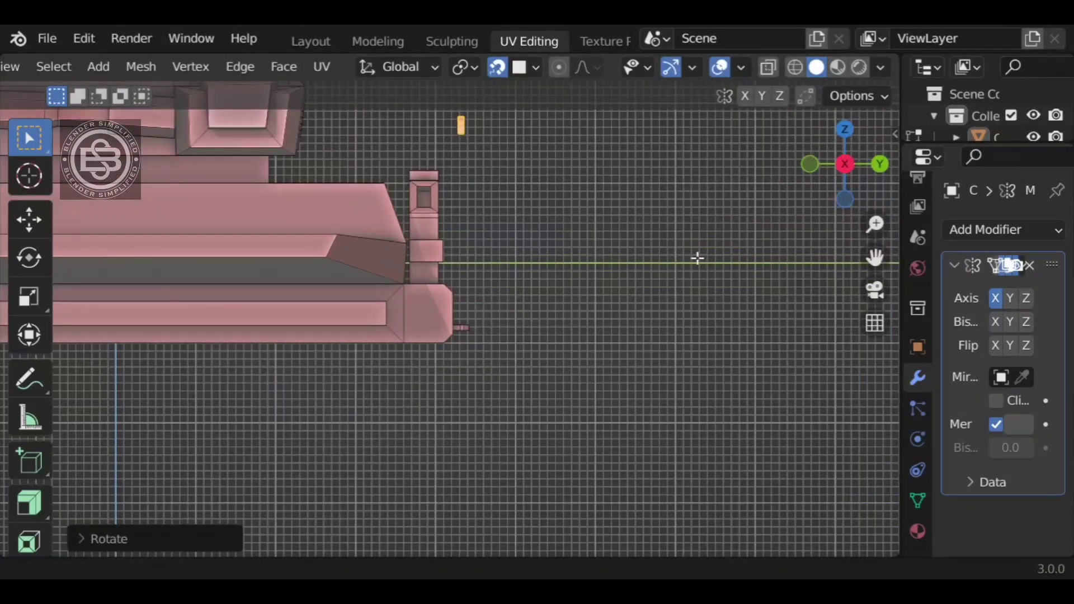
# - Move the upright handle about 1.1 m forward along the Y axis and lower it along Z onto the hull's rear deck
pyautogui.keyDown('shift'); pyautogui.moveTo(697, 256); pyautogui.dragTo(706, 336, button='middle'); pyautogui.keyUp('shift')
pyautogui.scroll(2, 659, 268)
pyautogui.press('g')
pyautogui.press('y')
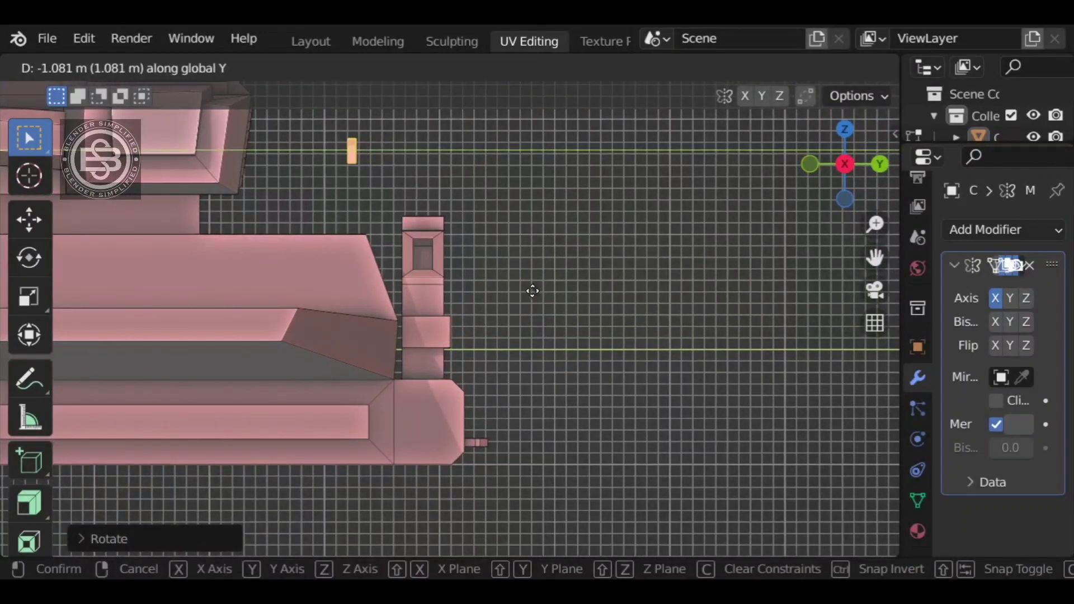
pyautogui.click(534, 288)
pyautogui.press('g')
pyautogui.press('z')
pyautogui.click(615, 313)
# - Duplicate the deck handle and move the copy about 5.5 m along the negative Y axis to the hull's front deck
pyautogui.moveTo(640, 266); pyautogui.dragTo(694, 309, button='middle')
pyautogui.press('g')
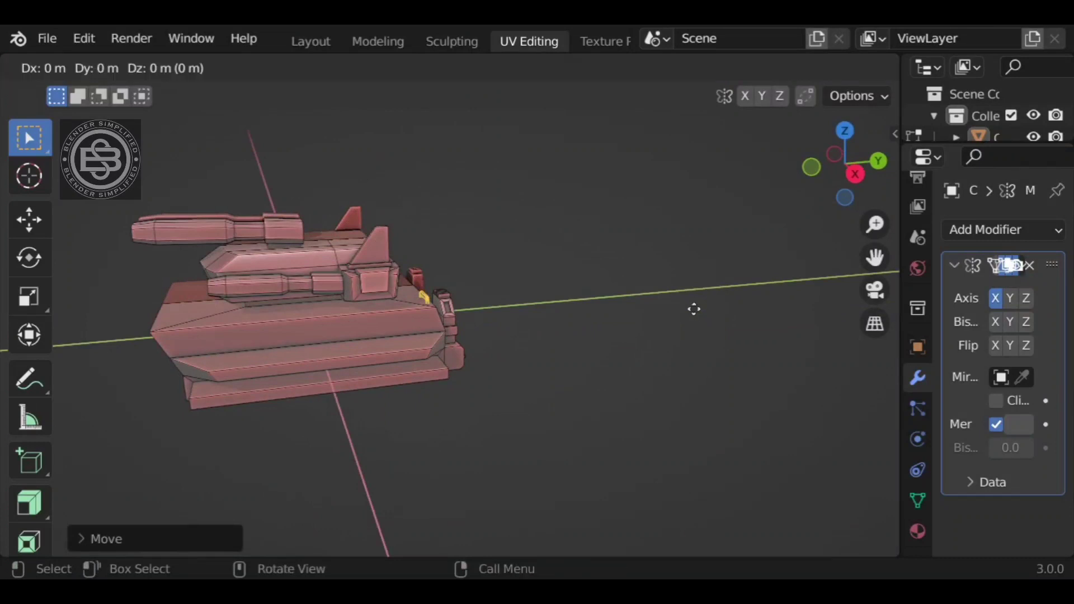
pyautogui.press('y')
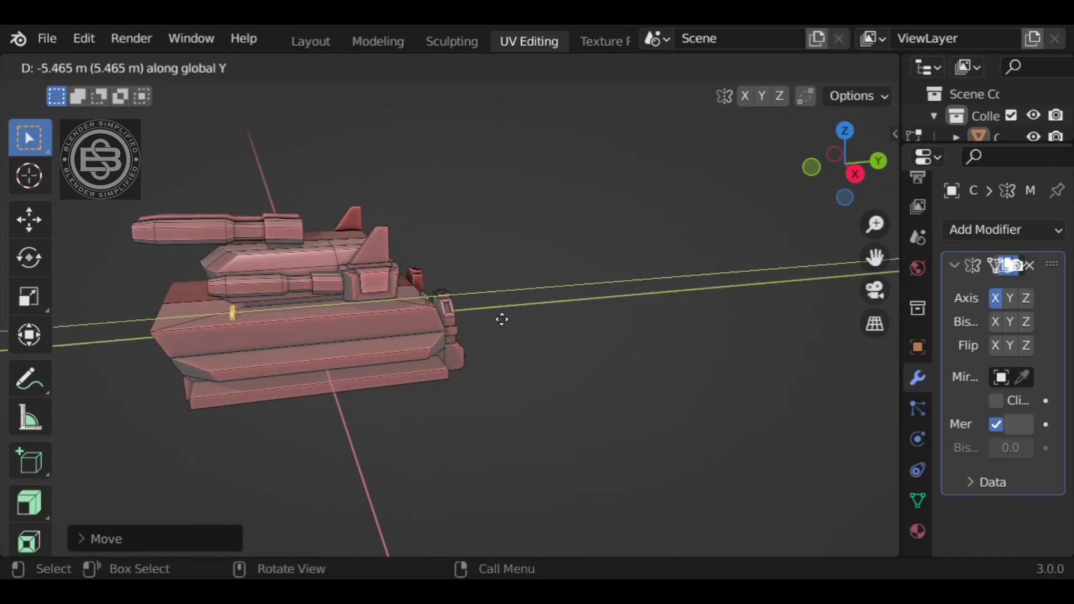
pyautogui.click(502, 319)
pyautogui.moveTo(502, 320); pyautogui.dragTo(623, 288, button='middle')
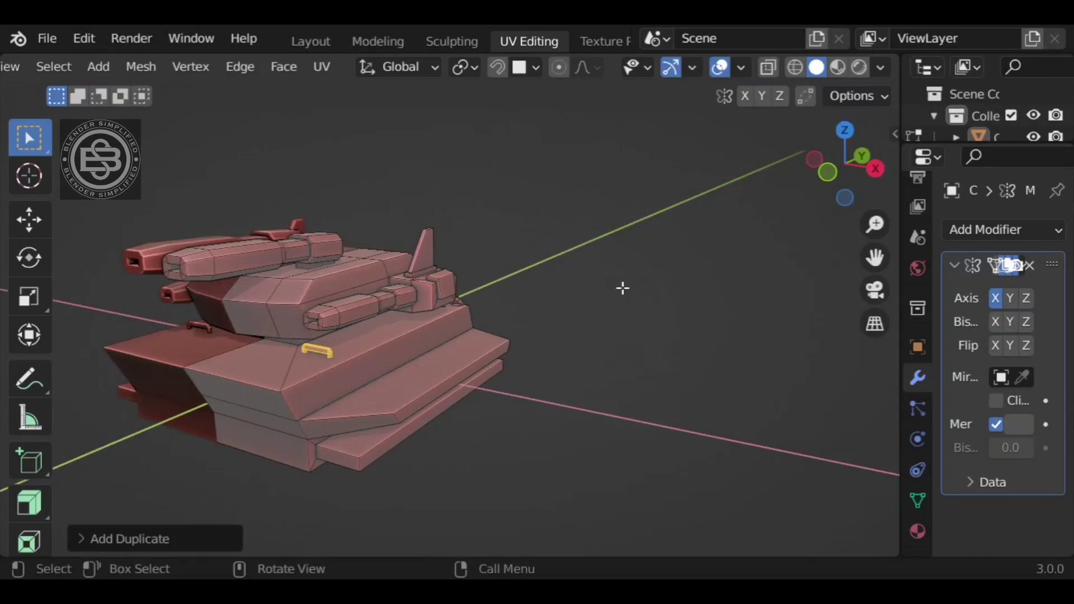
# - Duplicate the front deck handle along the X axis and position the copy above the hull's side fender
pyautogui.hotkey('shift', 'd')
pyautogui.press('x')
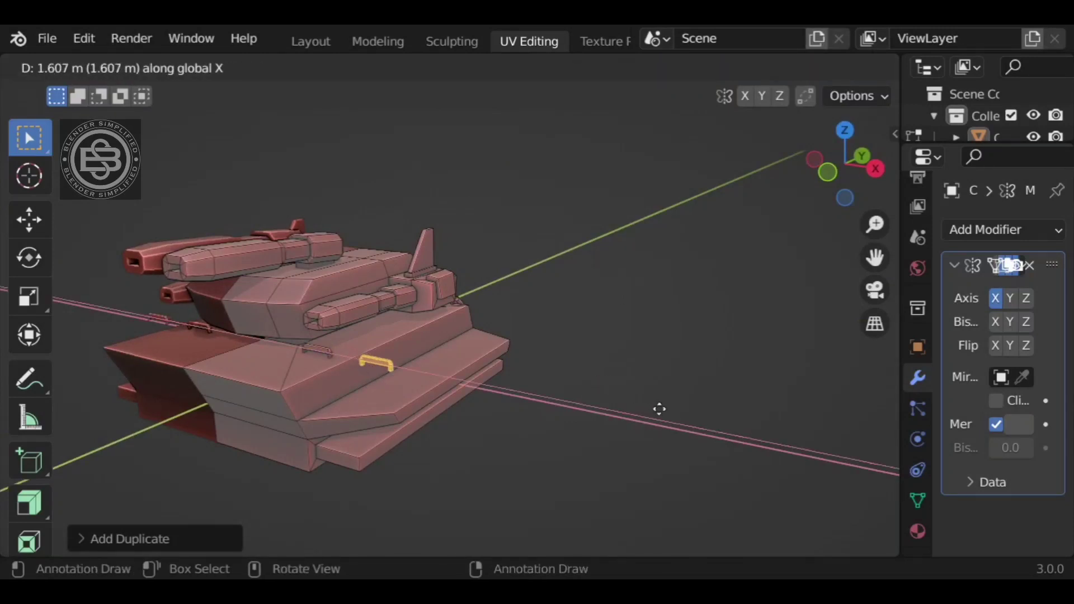
pyautogui.click(669, 416)
pyautogui.moveTo(609, 425)
pyautogui.mouseDown(button='middle')
pyautogui.moveTo(632, 429)
pyautogui.moveTo(625, 415)
pyautogui.mouseUp(button='middle')
pyautogui.click(844, 164)
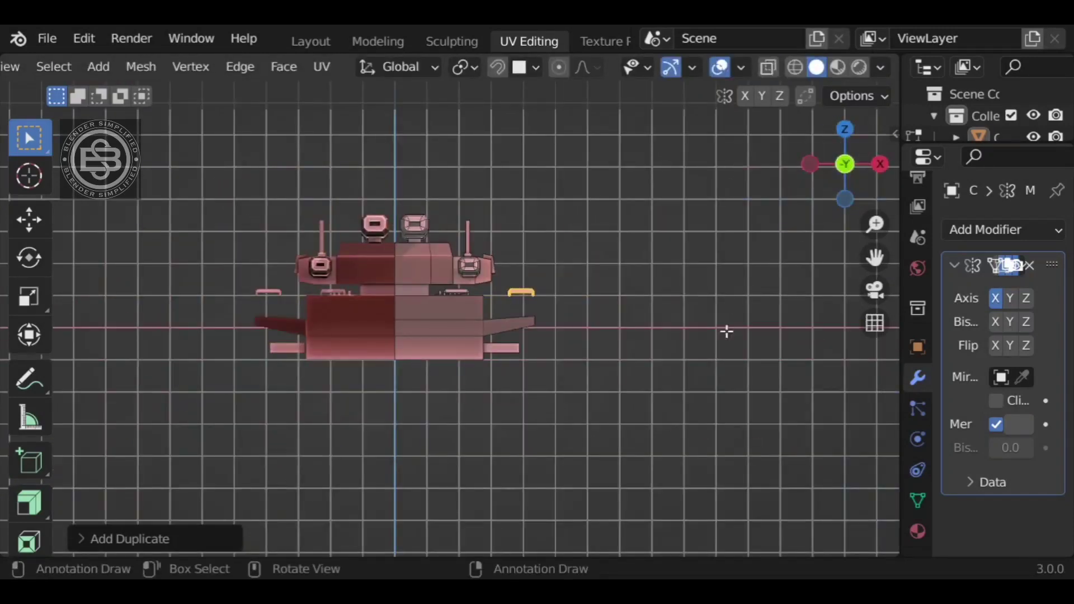
pyautogui.press('g')
pyautogui.press('x')
pyautogui.click(716, 343)
# - Scale the fender handle down to about 0.9 and rotate it 90° around the Z axis
pyautogui.press('s')
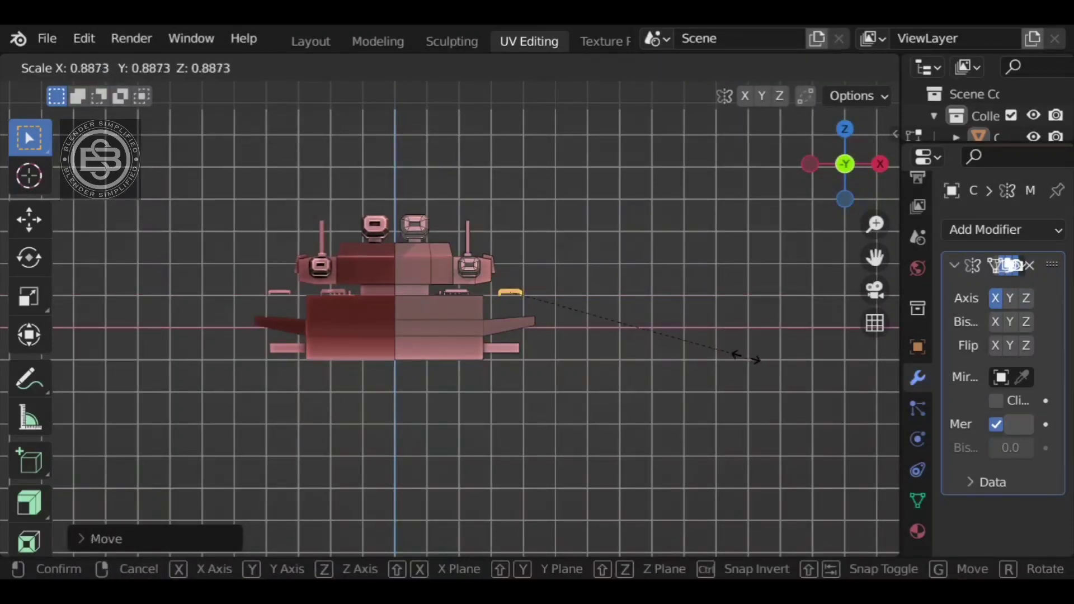
pyautogui.click(737, 345)
pyautogui.moveTo(734, 317); pyautogui.dragTo(680, 369, button='middle')
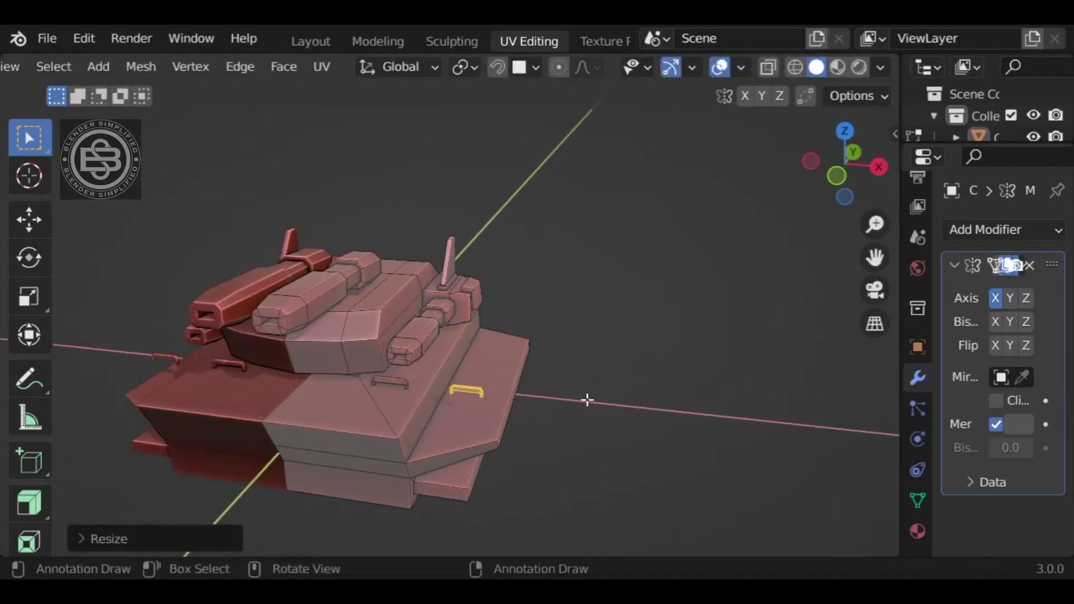
pyautogui.moveTo(587, 400); pyautogui.dragTo(664, 388, button='middle')
pyautogui.press('r')
pyautogui.press('z')
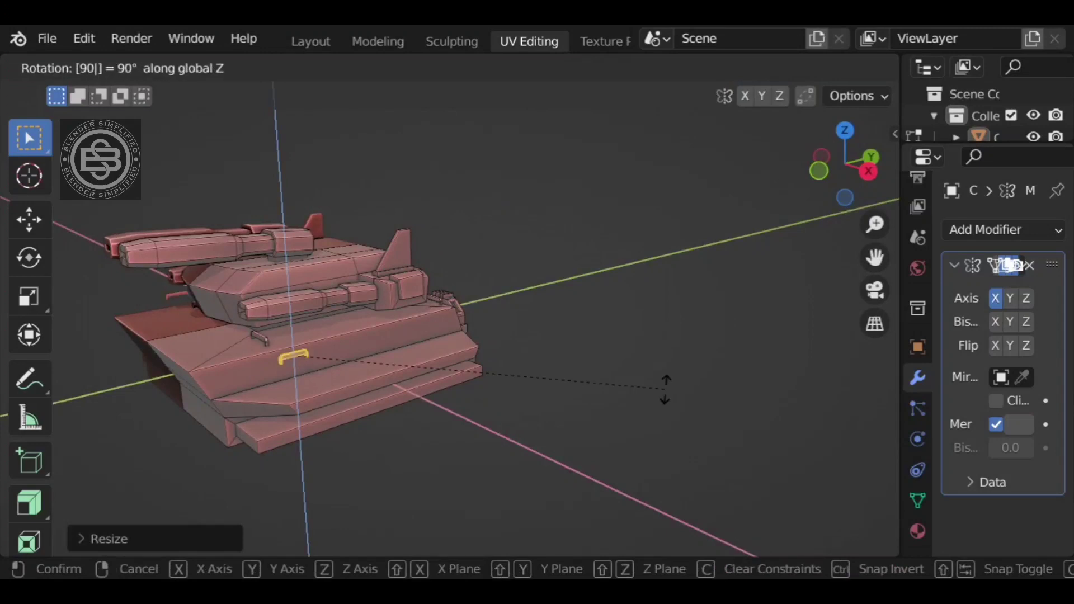
pyautogui.press('Return')
# - Lower the handle along the Z axis onto the side fender and duplicate it about 3.5 m toward the rear along Y
pyautogui.press('KP_3')
pyautogui.press('g')
pyautogui.press('z')
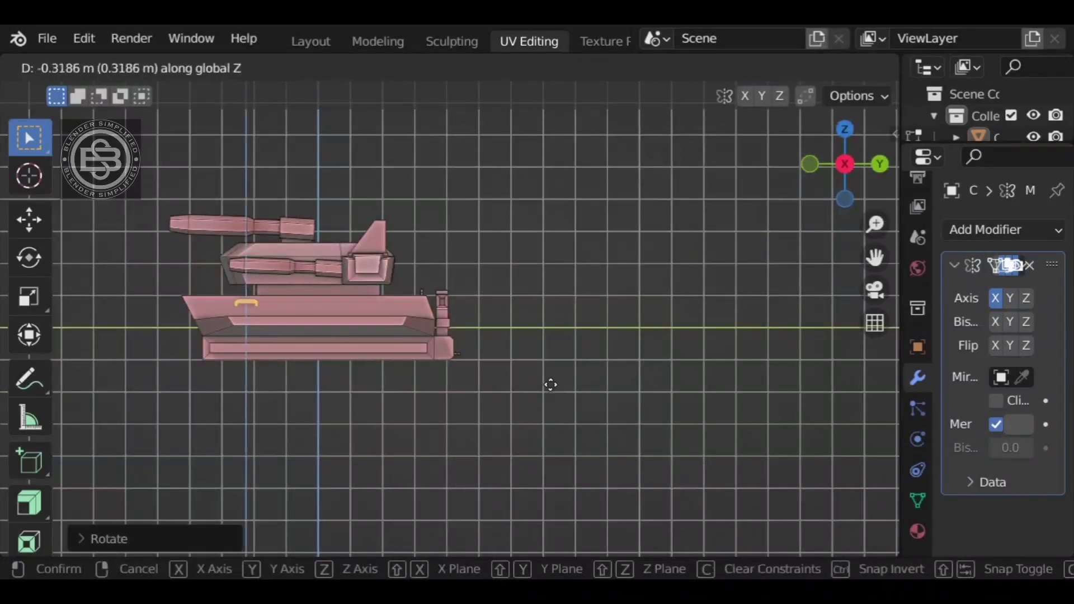
pyautogui.press('Return')
pyautogui.press('g')
pyautogui.press('y')
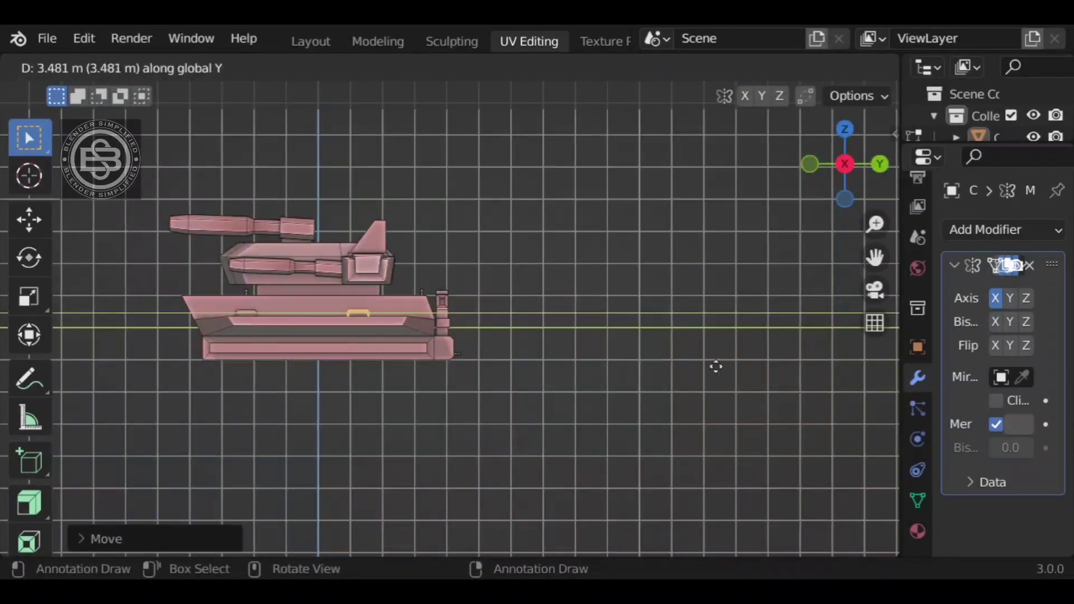
pyautogui.press('Return')
# - Move both fender handles outward along the X axis toward the fender's outer edge
pyautogui.moveTo(738, 367); pyautogui.dragTo(636, 401, button='middle')
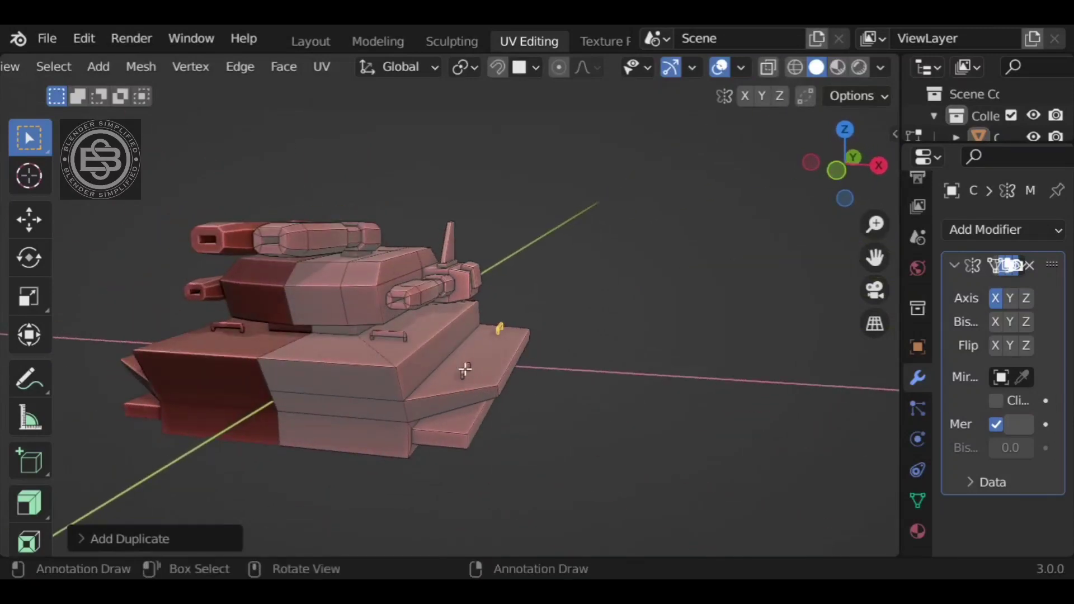
pyautogui.press('g')
pyautogui.press('x')
pyautogui.press('Return')
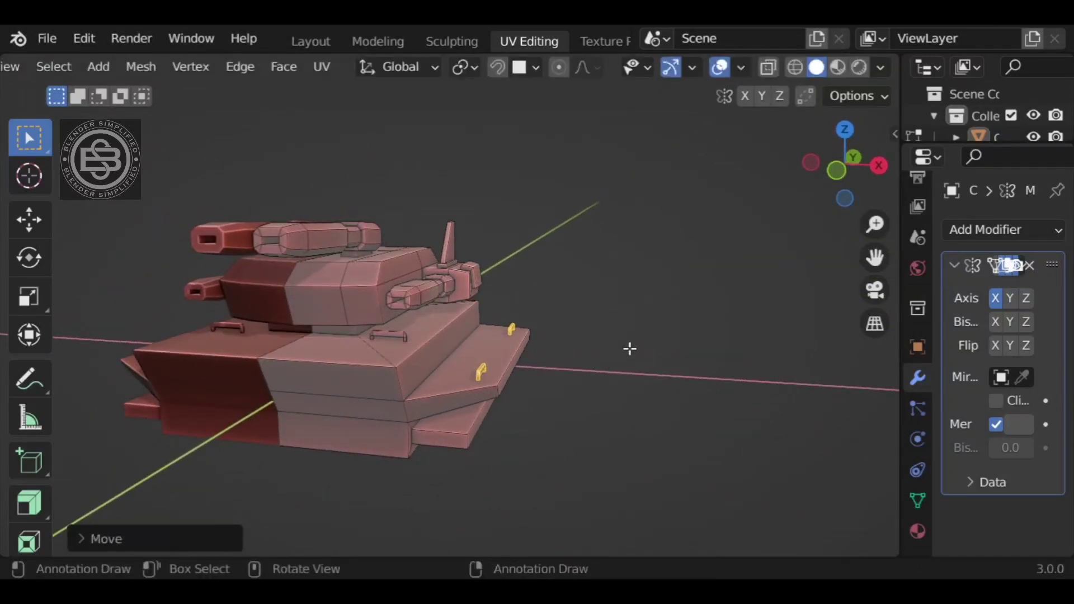
# - Inset the narrow middle face on the front of the hull by about 0.18 m
pyautogui.moveTo(628, 347); pyautogui.dragTo(659, 264, button='middle')
pyautogui.scroll(6, 207, 70)
pyautogui.click(219, 68)
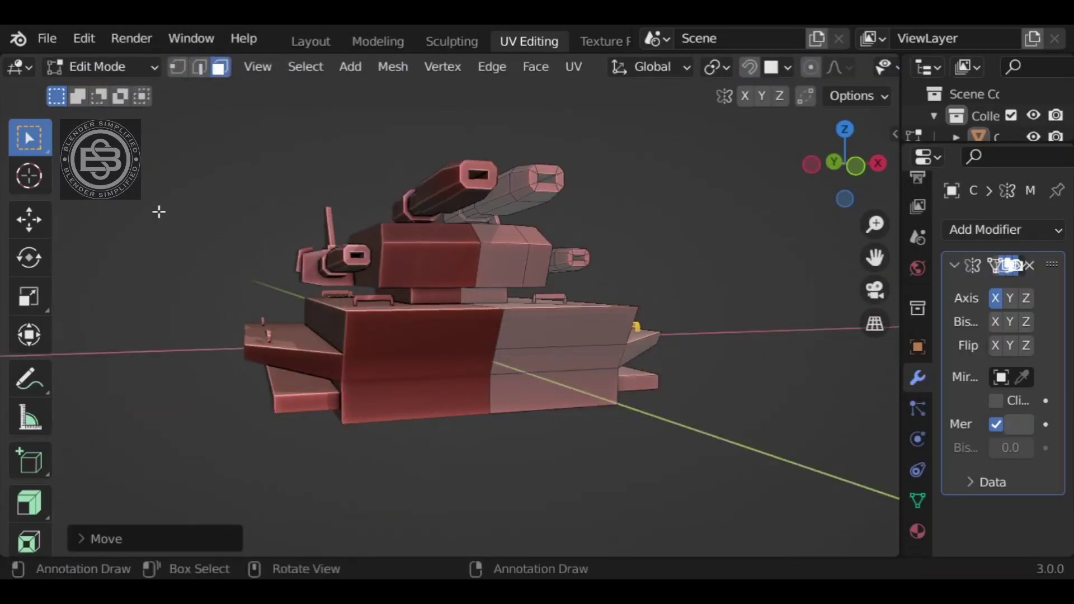
pyautogui.click(158, 211)
pyautogui.moveTo(601, 473); pyautogui.dragTo(467, 388, button='middle')
pyautogui.click(446, 381)
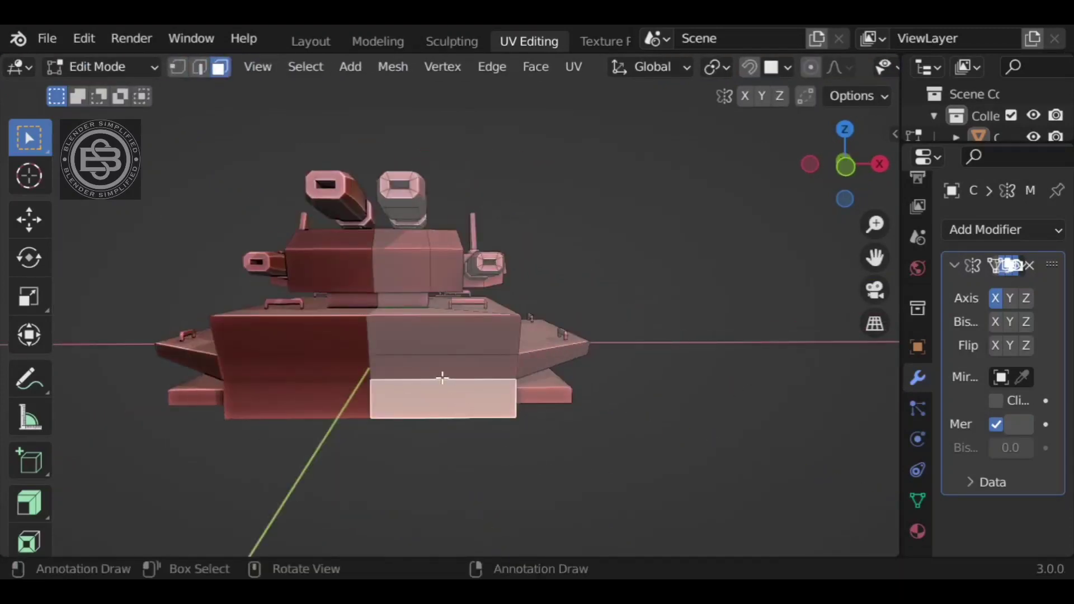
pyautogui.click(437, 363)
pyautogui.press('i')
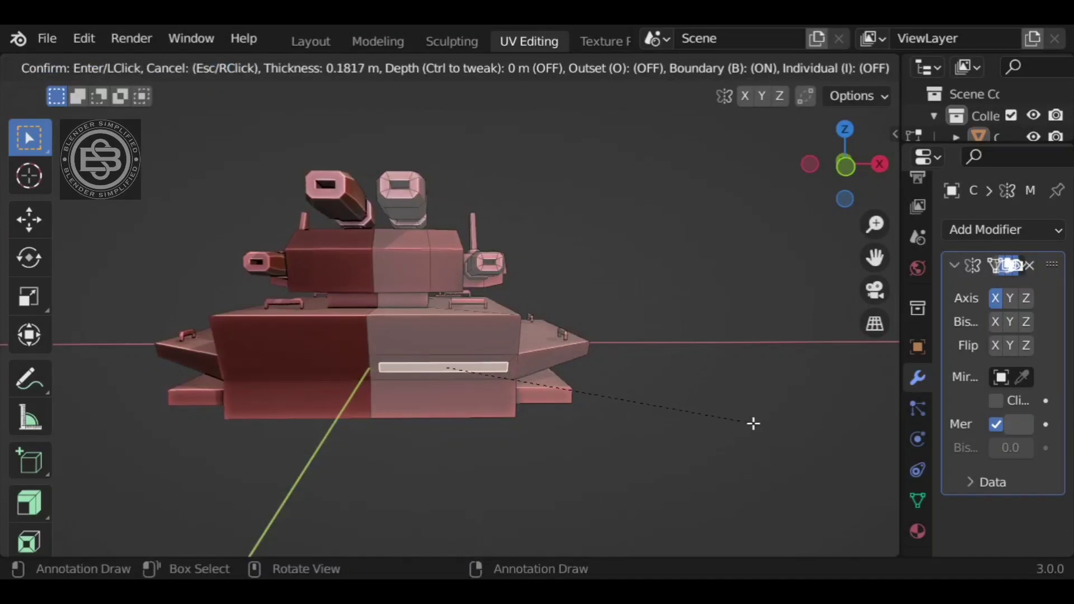
pyautogui.click(753, 423)
# - Extrude the inset front strip inward along the Y axis to form a recessed slot
pyautogui.moveTo(747, 427); pyautogui.dragTo(684, 433, button='middle')
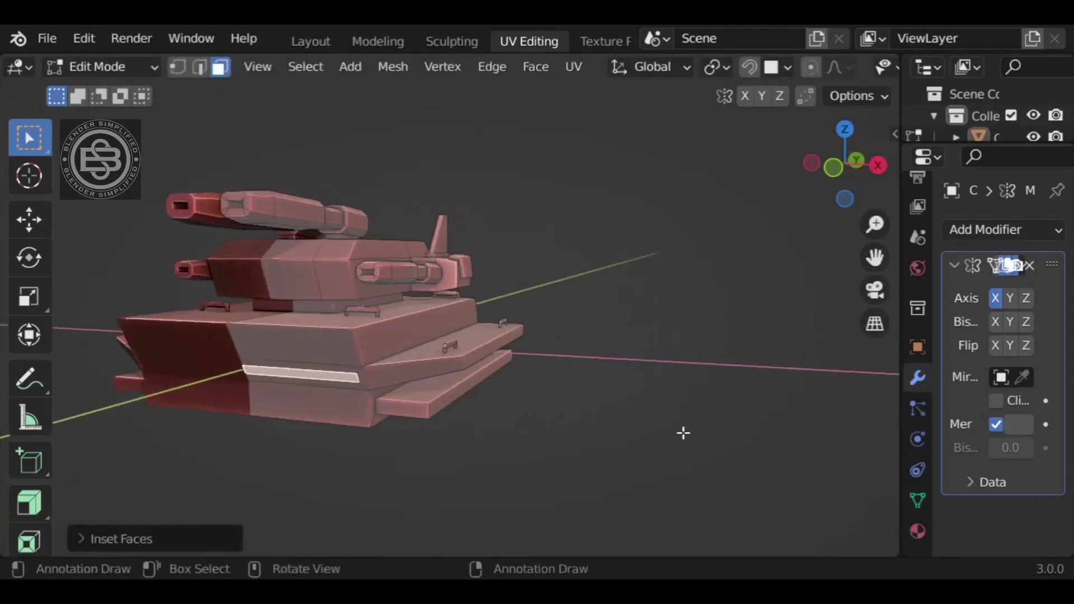
pyautogui.press('e')
pyautogui.press('y')
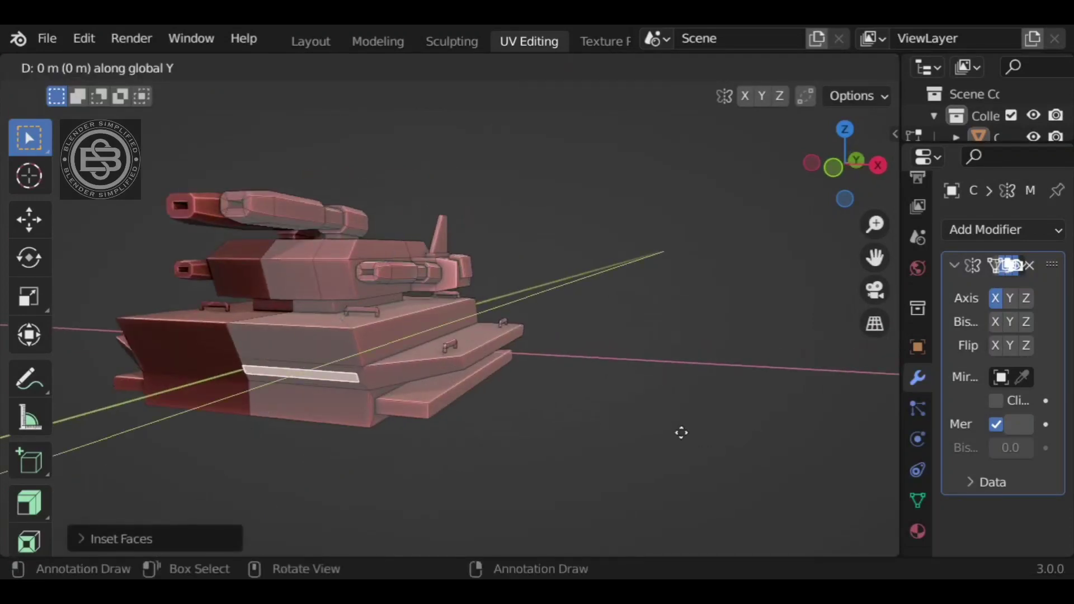
pyautogui.click(692, 422)
# - Inset the hull's lower front face by about 0.1 m, with the boundary option off
pyautogui.moveTo(692, 423); pyautogui.dragTo(460, 412, button='middle')
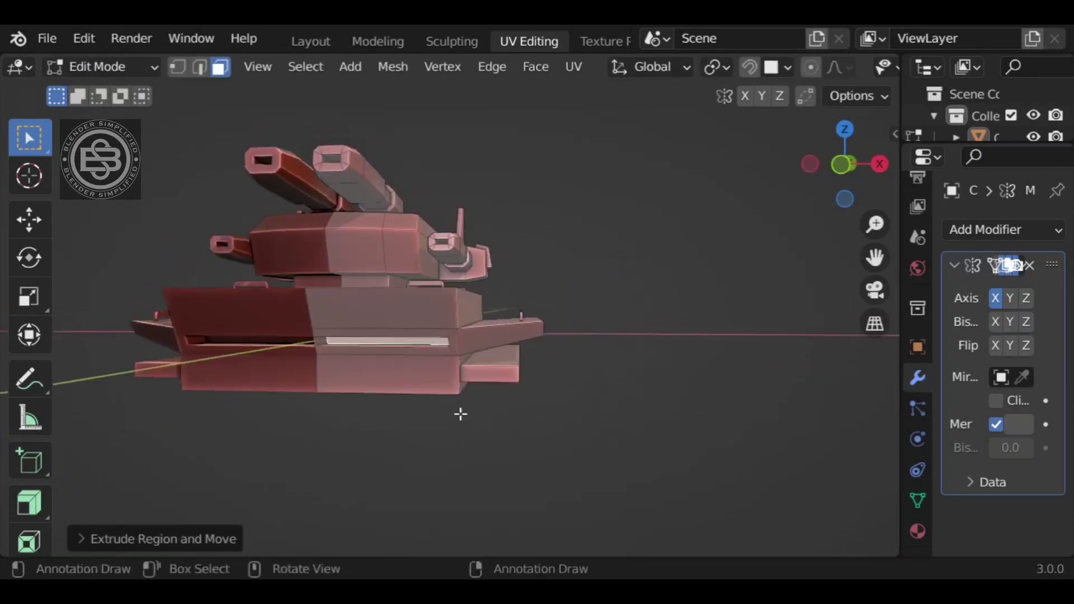
pyautogui.press('i')
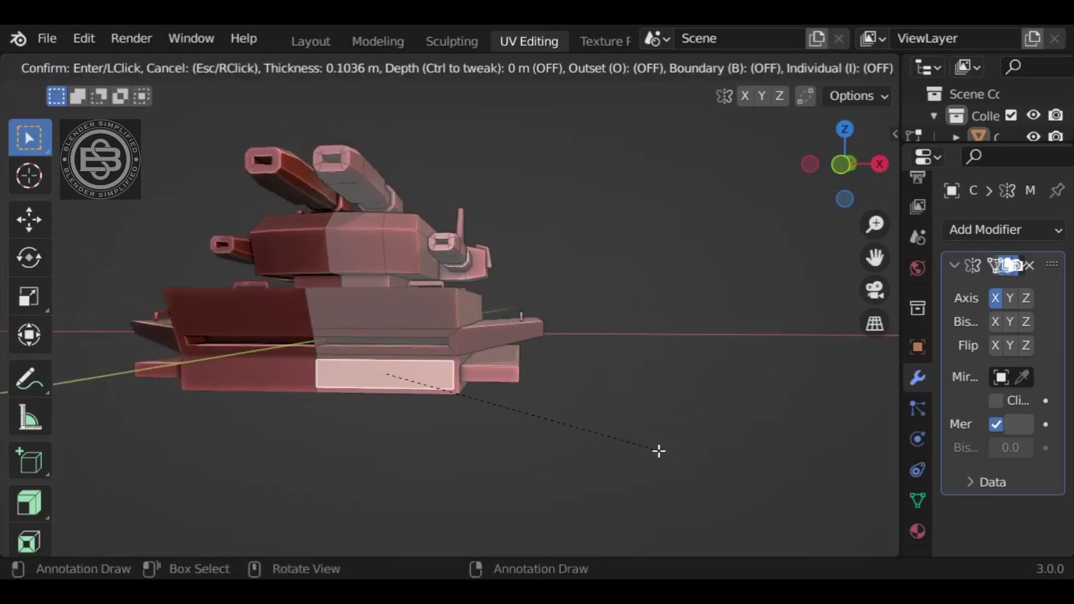
pyautogui.click(659, 451)
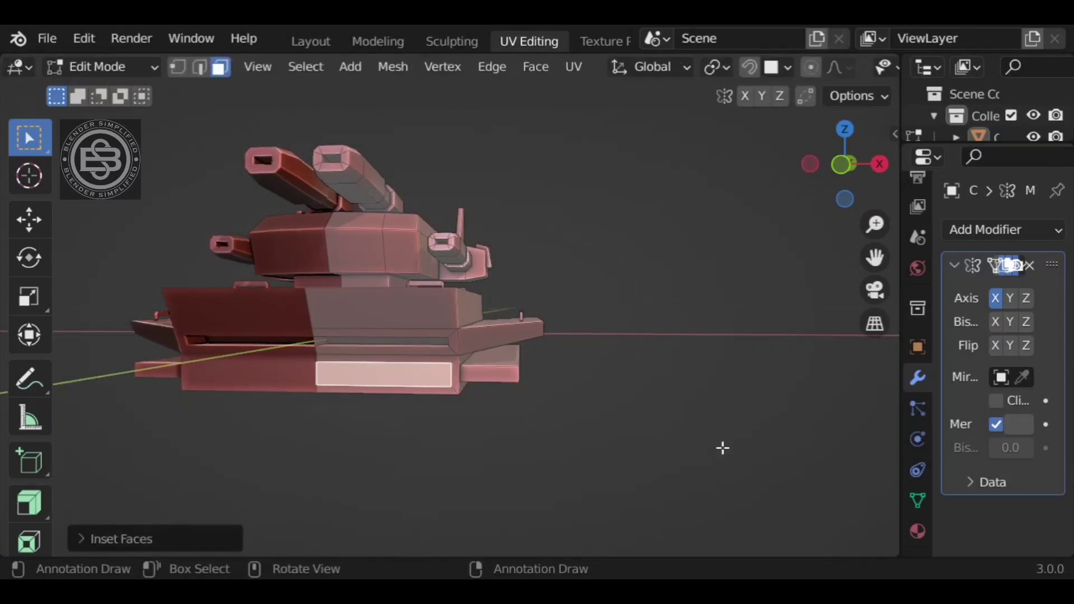
pyautogui.press('s')
pyautogui.press('x')
pyautogui.click(647, 443)
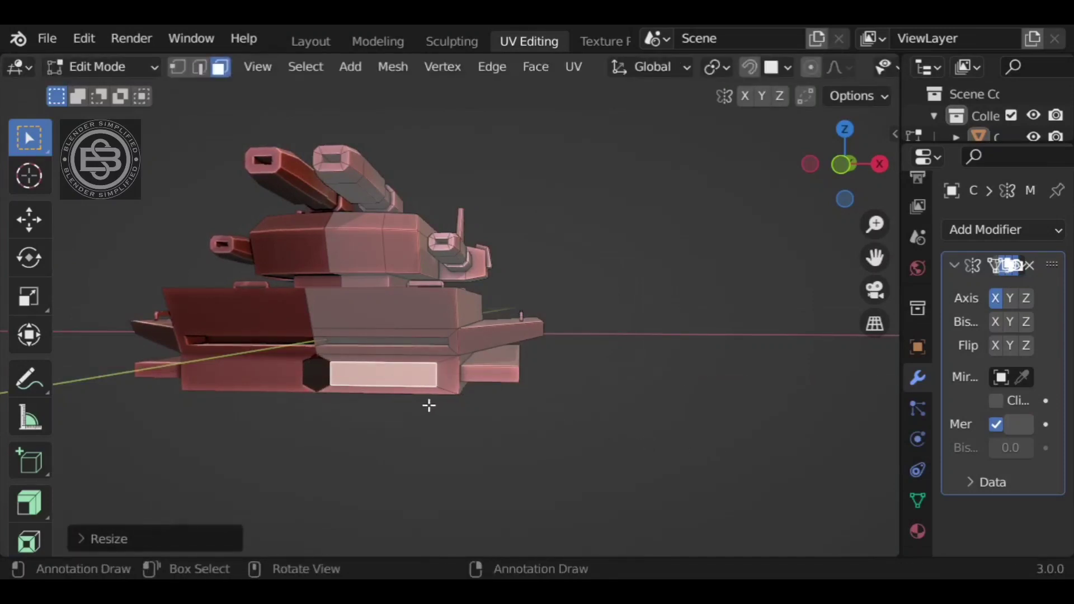
pyautogui.hotkey('ctrl', 'z')
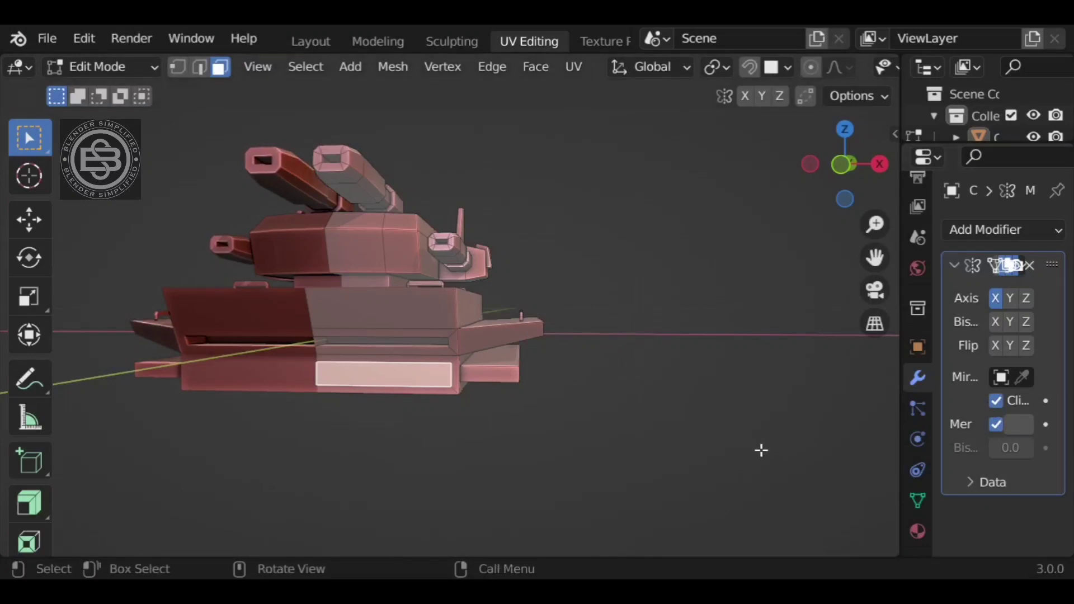
# - Scale the inset lower front face to about 0.47 along the X axis, with its inner edge clipped to the mirror plane
pyautogui.press('s')
pyautogui.press('x')
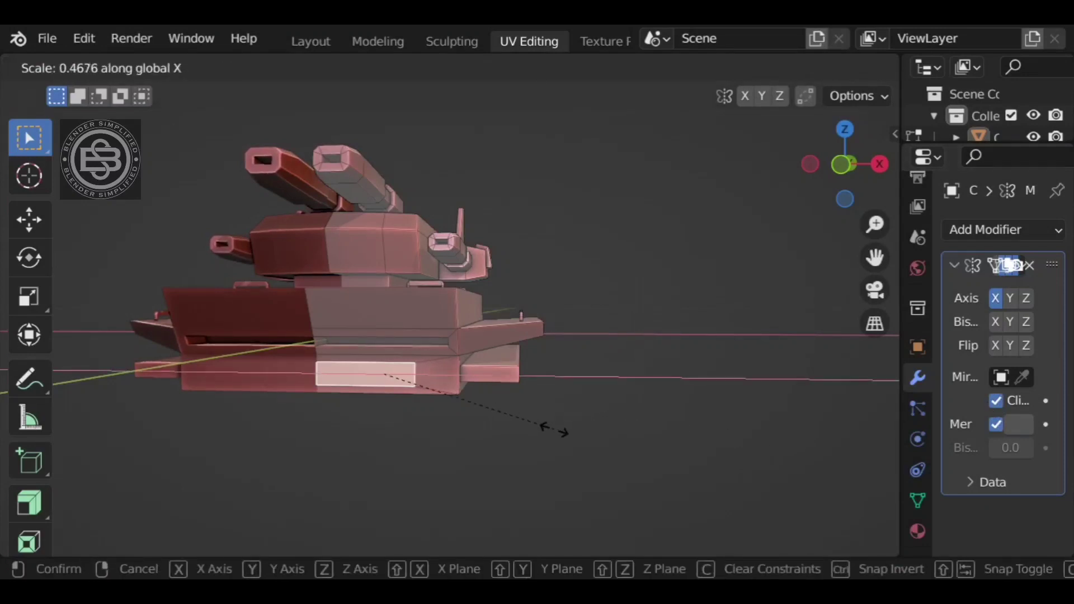
pyautogui.click(554, 429)
# - Extrude the narrowed lower front face inward by about 0.1 m to create a recessed panel
pyautogui.moveTo(597, 417); pyautogui.dragTo(572, 446, button='middle')
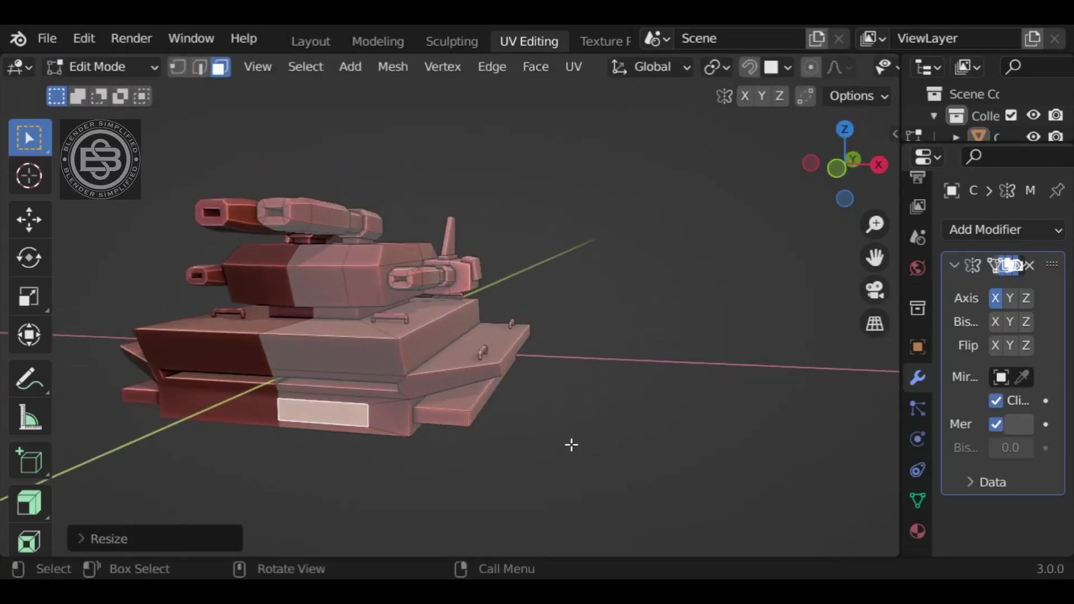
pyautogui.press('e')
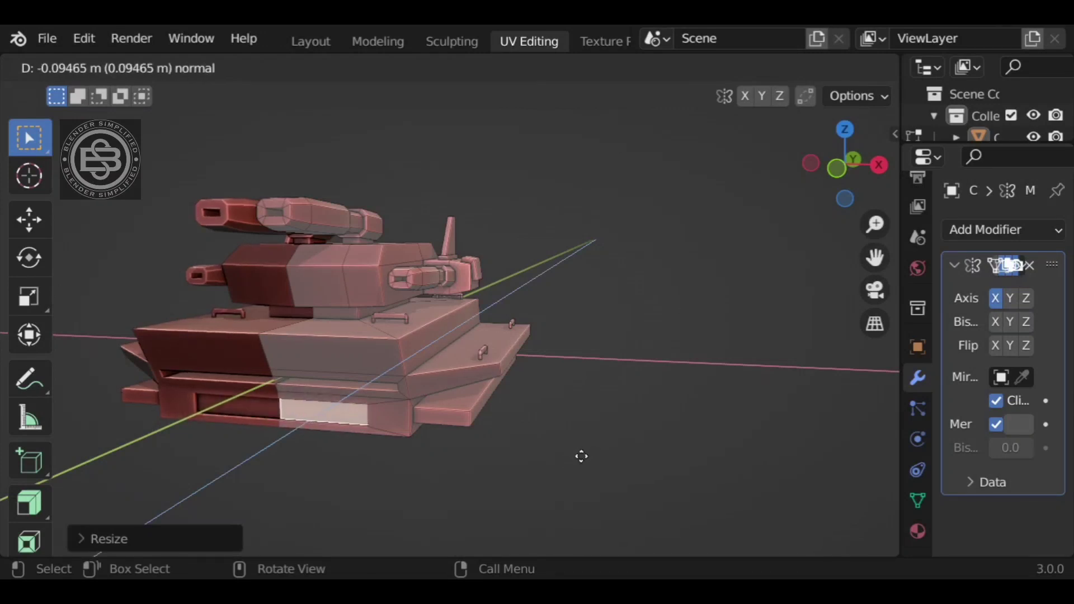
pyautogui.click(576, 456)
pyautogui.moveTo(572, 458); pyautogui.dragTo(517, 427, button='middle')
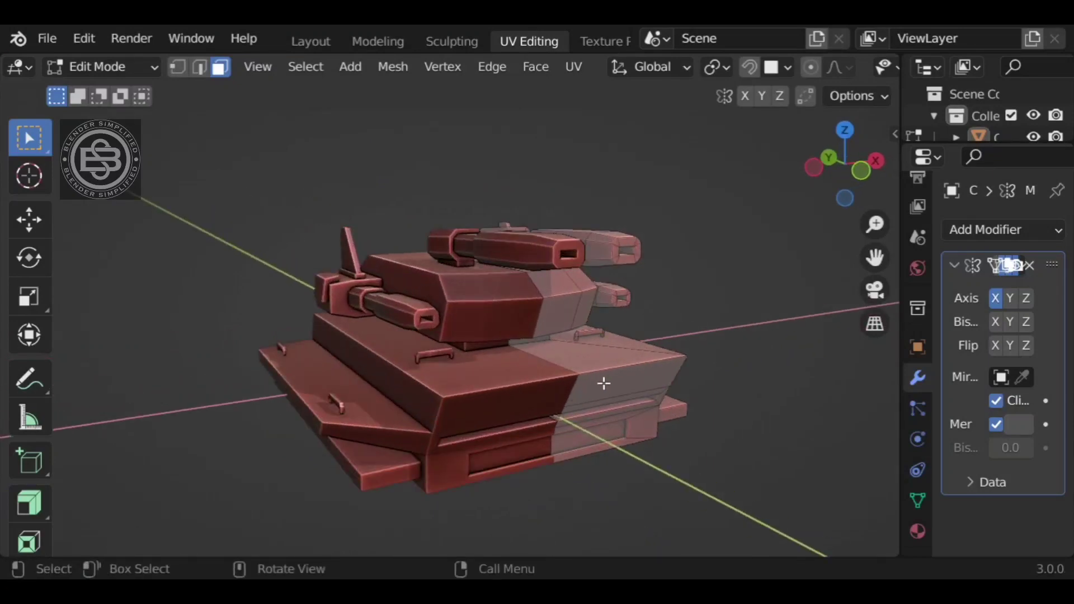
# - Move the top edge of the hull's upper front face about 1 m toward the rear along the Y axis
pyautogui.click(621, 370)
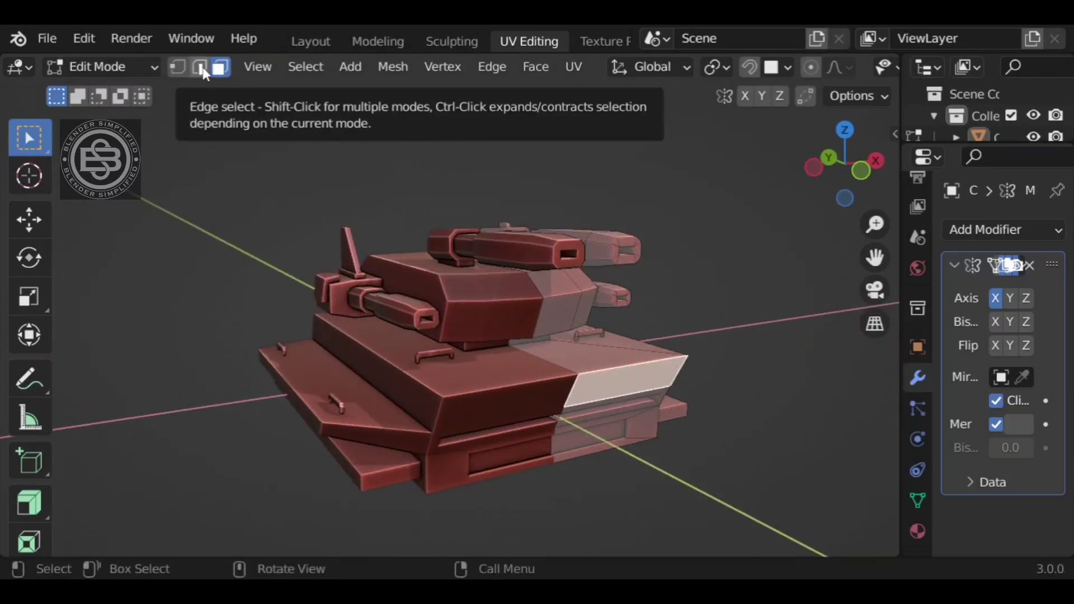
pyautogui.click(201, 68)
pyautogui.keyDown('shift'); pyautogui.moveTo(550, 435); pyautogui.dragTo(676, 369, button='middle'); pyautogui.keyUp('shift')
pyautogui.moveTo(647, 410); pyautogui.dragTo(626, 416, button='middle')
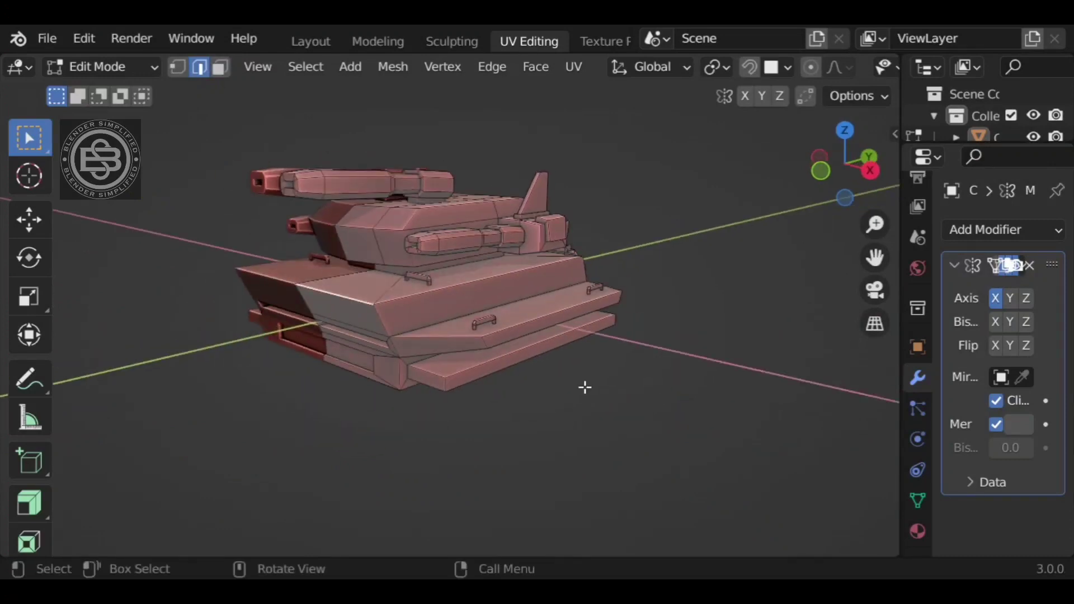
pyautogui.press('g')
pyautogui.press('y')
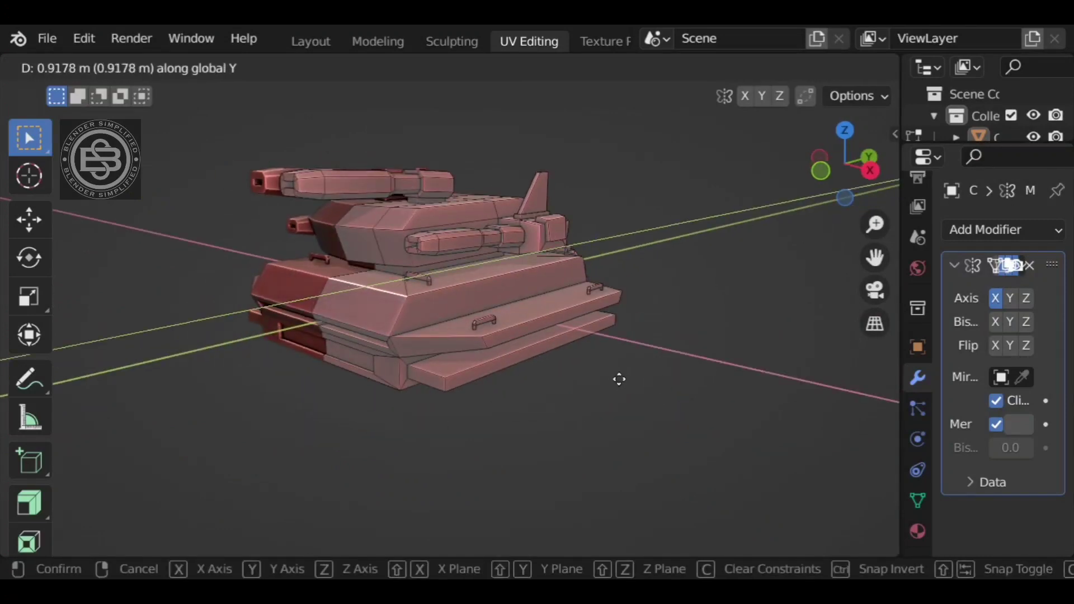
pyautogui.click(638, 367)
pyautogui.moveTo(638, 367); pyautogui.dragTo(324, 347, button='middle')
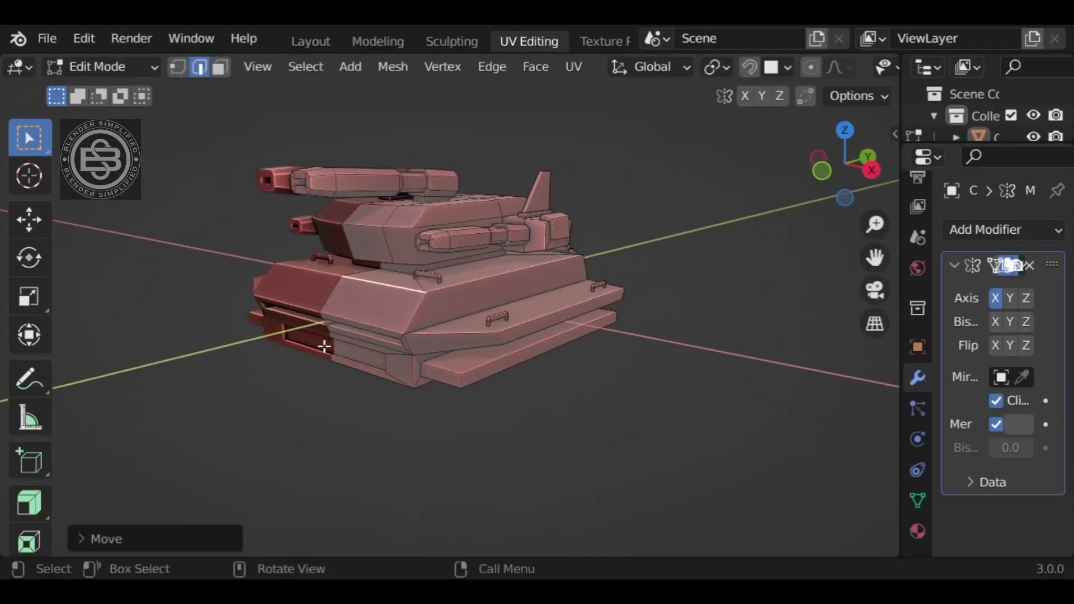
# - Inset the turret's front face slightly and extrude it outward by about 0.17 m
pyautogui.scroll(1, 366, 312)
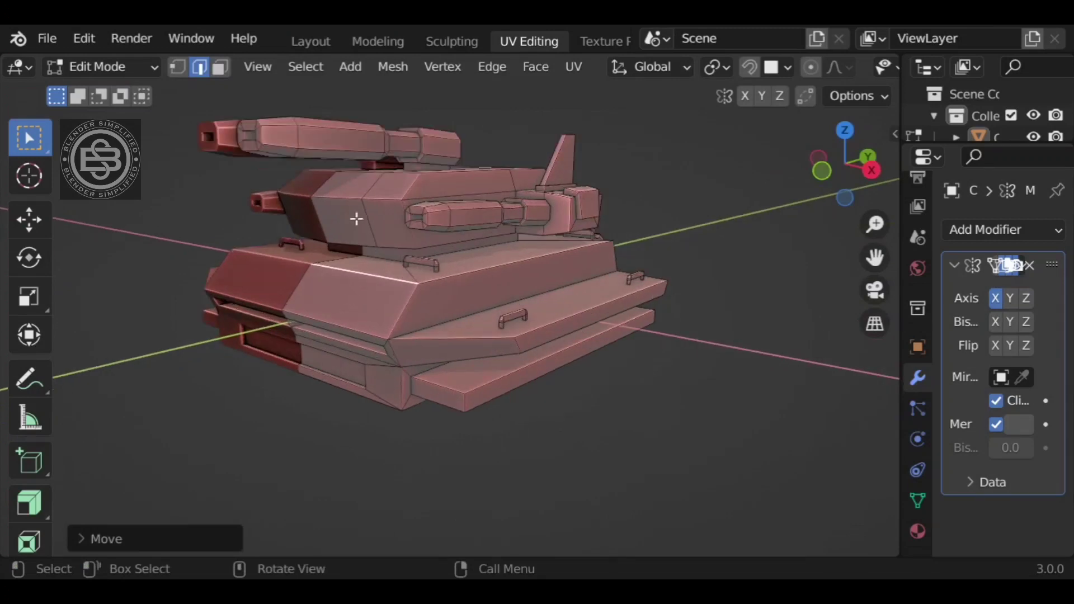
pyautogui.click(353, 218)
pyautogui.click(217, 69)
pyautogui.click(340, 227)
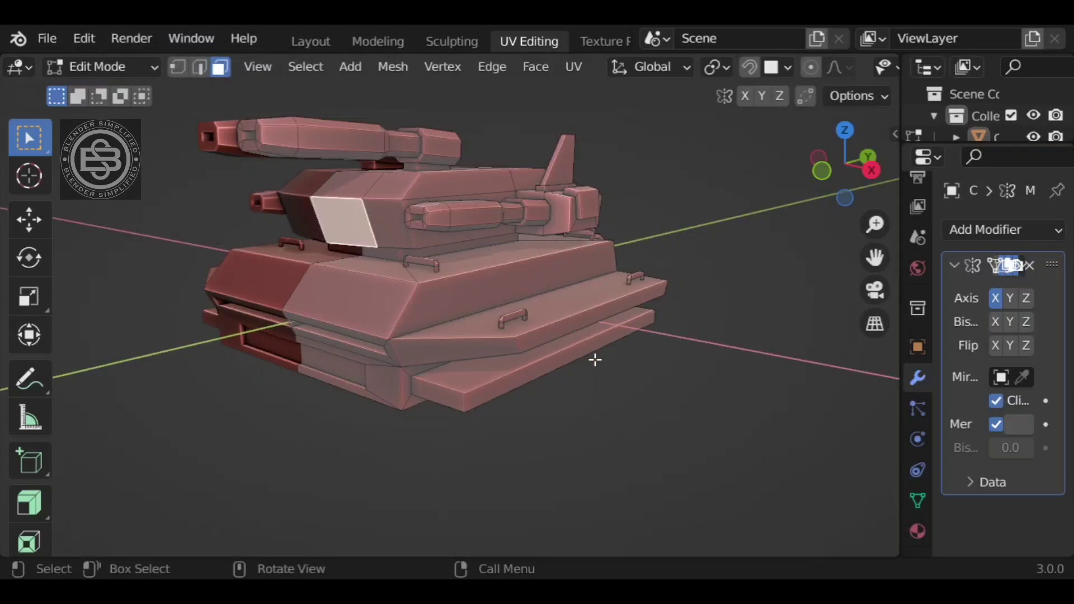
pyautogui.press('i')
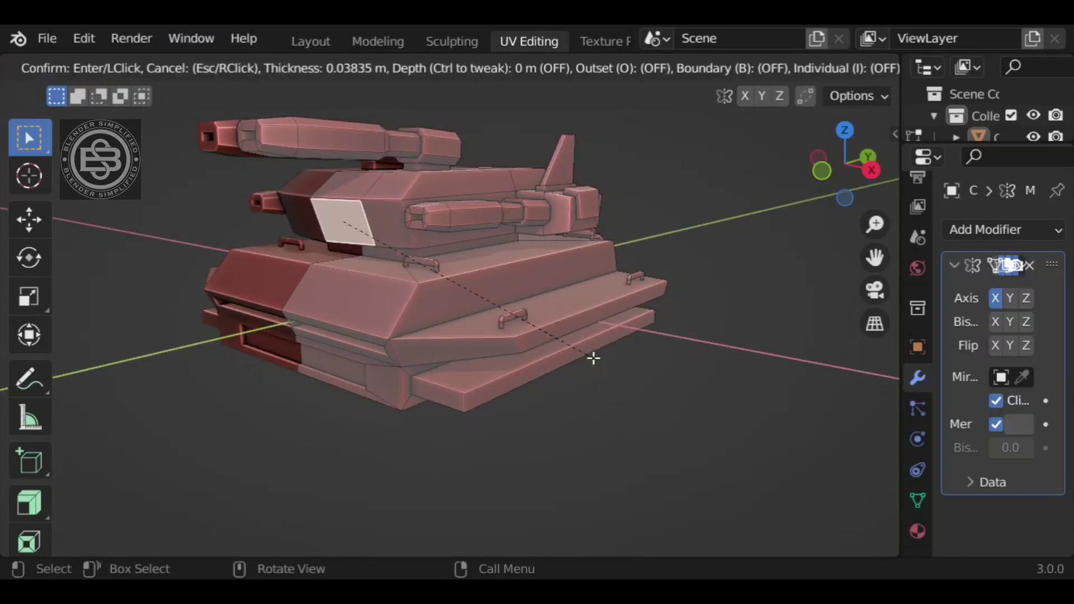
pyautogui.click(596, 360)
pyautogui.press('e')
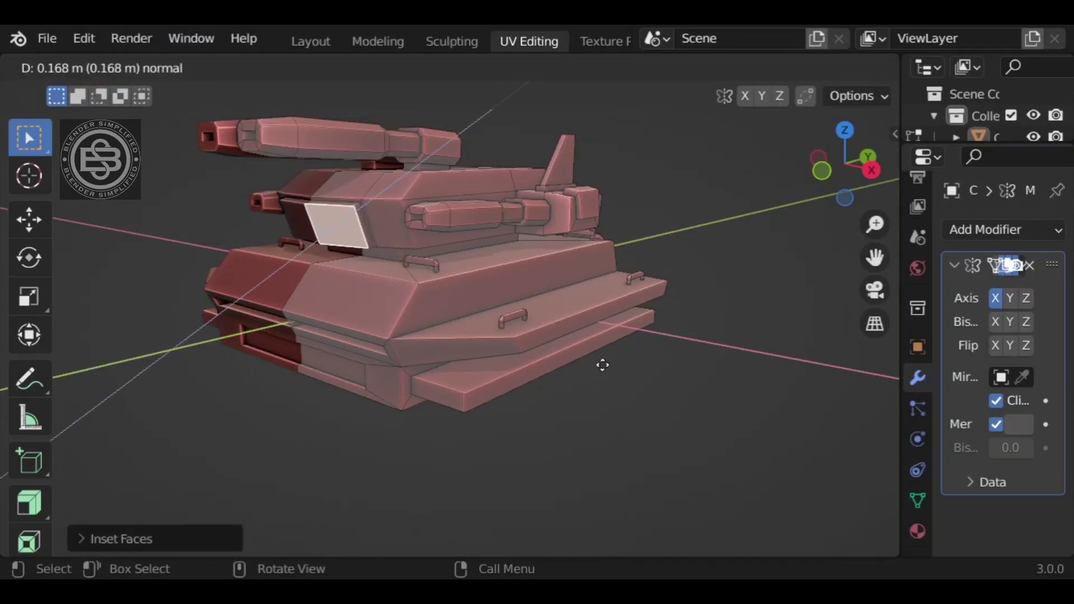
pyautogui.click(604, 365)
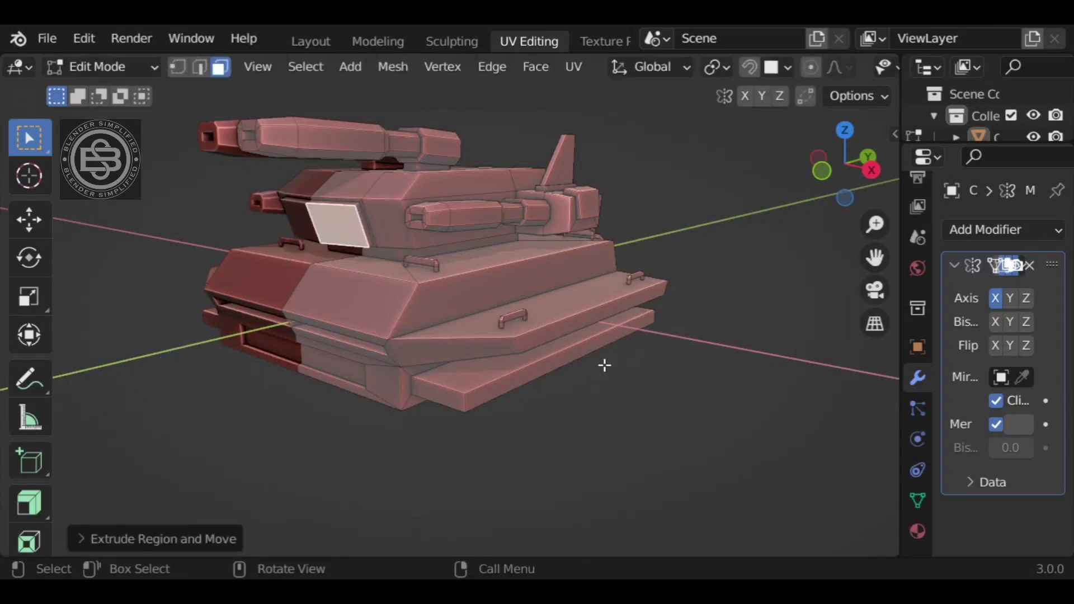
# - Inset the sloped face above the turret's front panel and extrude it outward into a raised plate
pyautogui.moveTo(329, 385); pyautogui.dragTo(392, 385, button='middle')
pyautogui.moveTo(467, 190); pyautogui.dragTo(575, 278, button='middle')
pyautogui.press('i')
pyautogui.click(681, 327)
pyautogui.moveTo(668, 305); pyautogui.dragTo(669, 304, button='middle')
pyautogui.press('e')
pyautogui.click(724, 307)
# - Inset the raised sloped turret plate again and extrude its centre slightly inward to leave a thin rim
pyautogui.press('i')
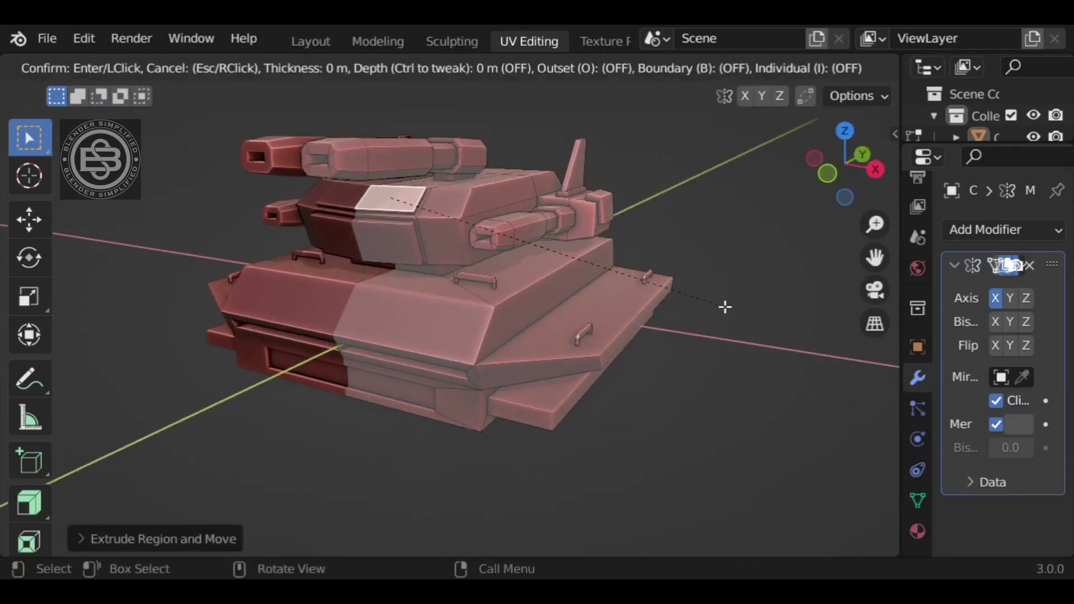
pyautogui.click(721, 305)
pyautogui.press('e')
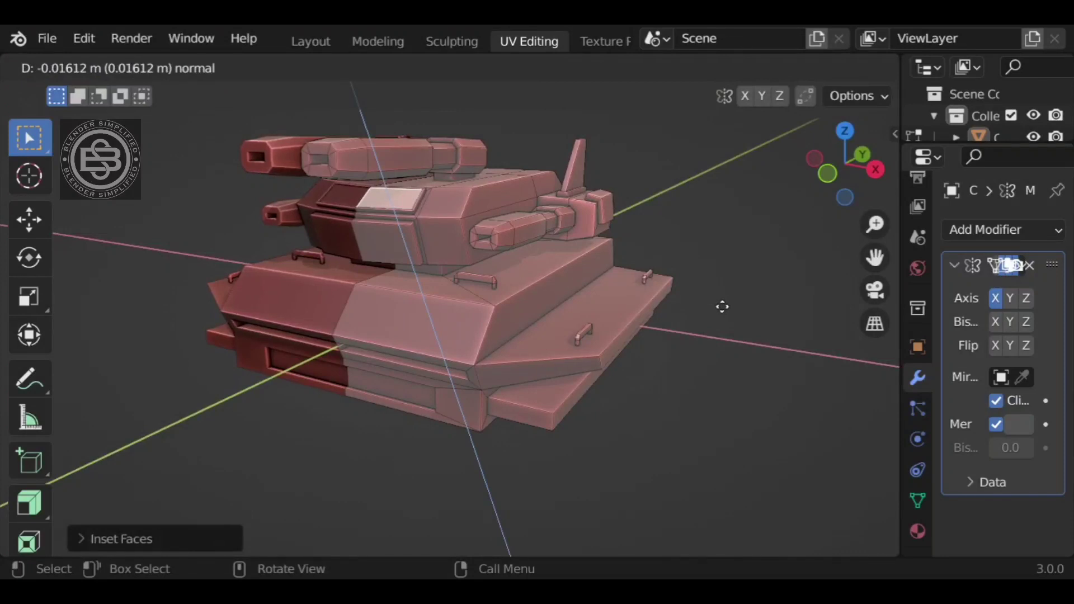
pyautogui.click(721, 305)
pyautogui.click(722, 304)
# - Subdivide the turret's front panel face with 10 cuts
pyautogui.click(390, 239)
pyautogui.scroll(2, 406, 263)
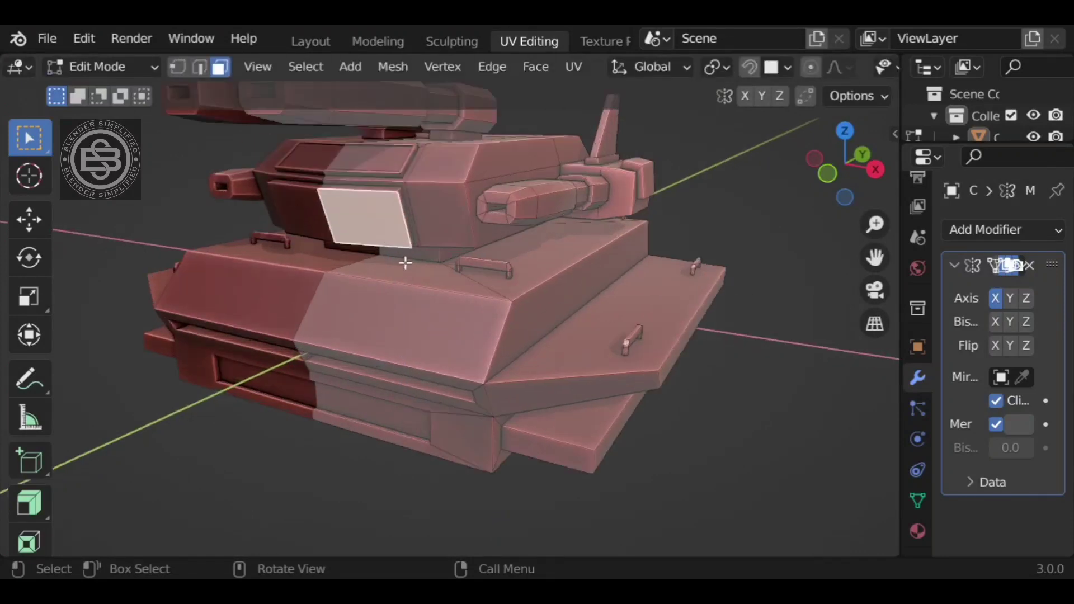
pyautogui.rightClick(391, 223)
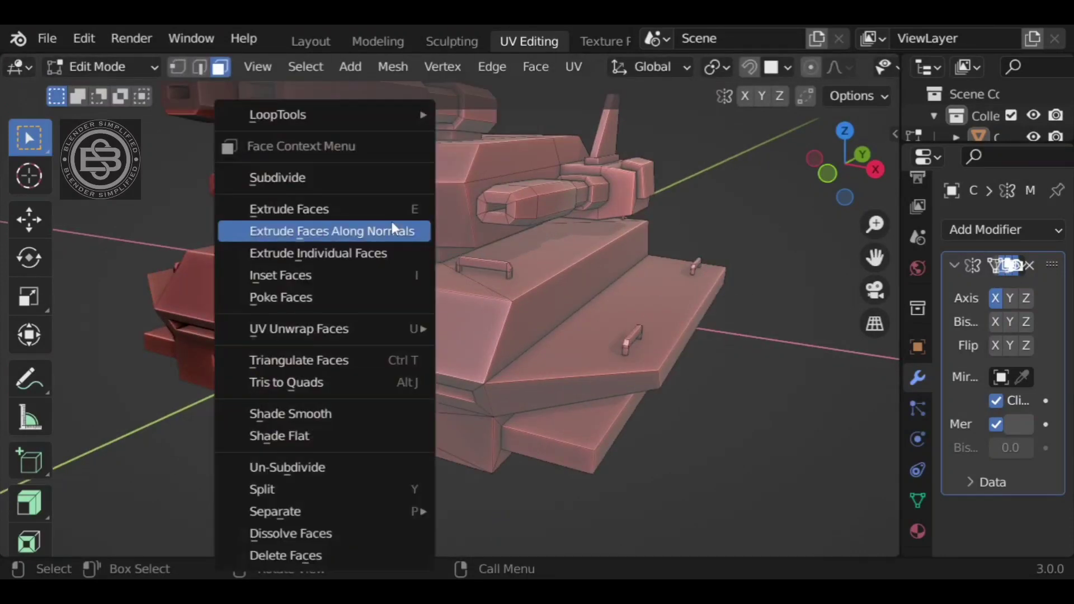
pyautogui.click(352, 176)
pyautogui.click(143, 537)
pyautogui.click(279, 390)
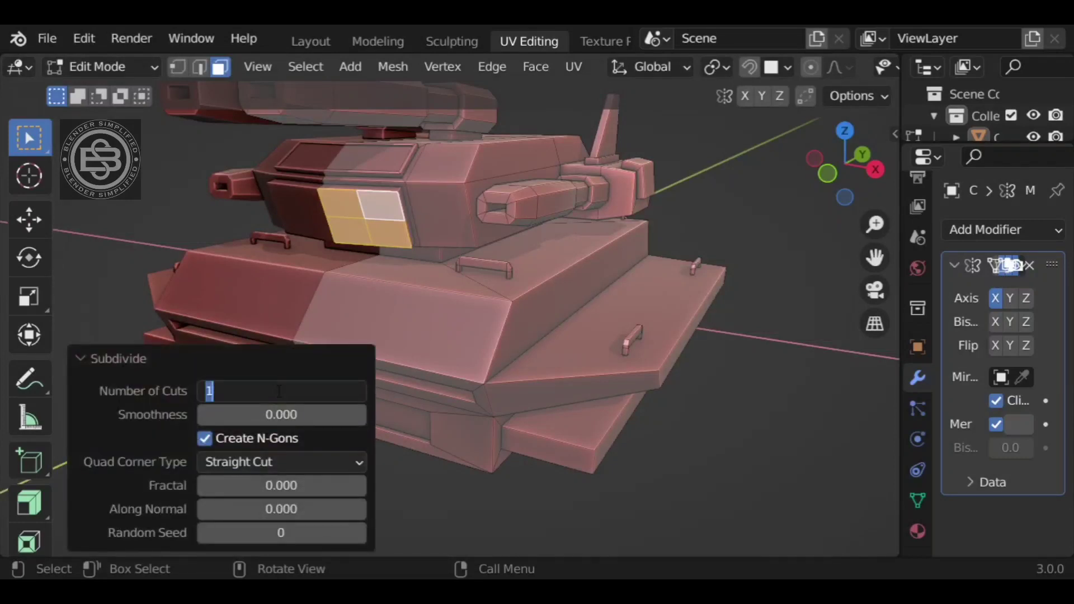
pyautogui.press('Return')
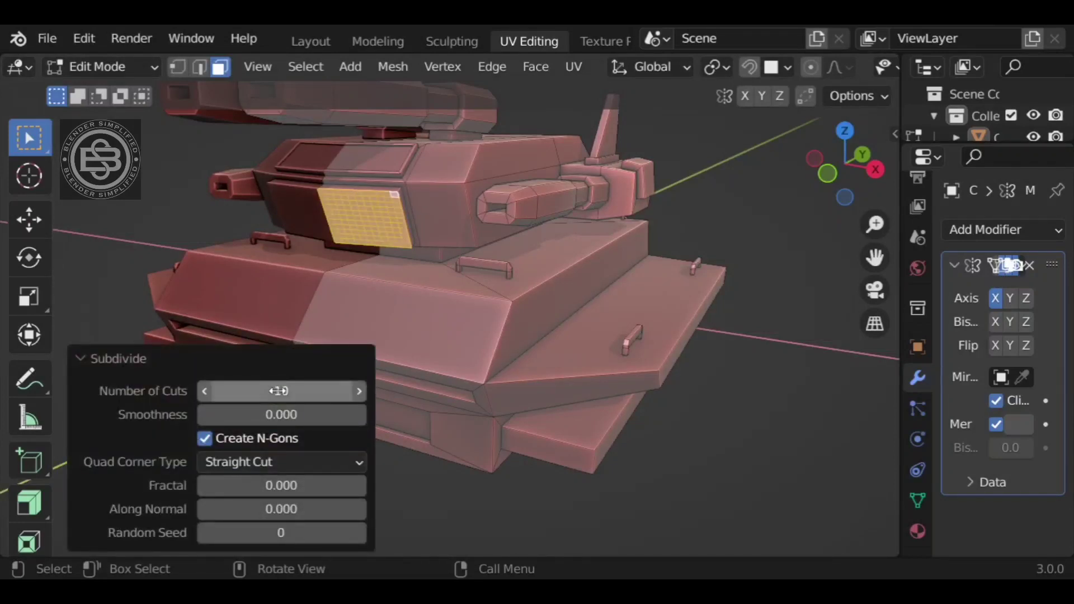
pyautogui.click(115, 357)
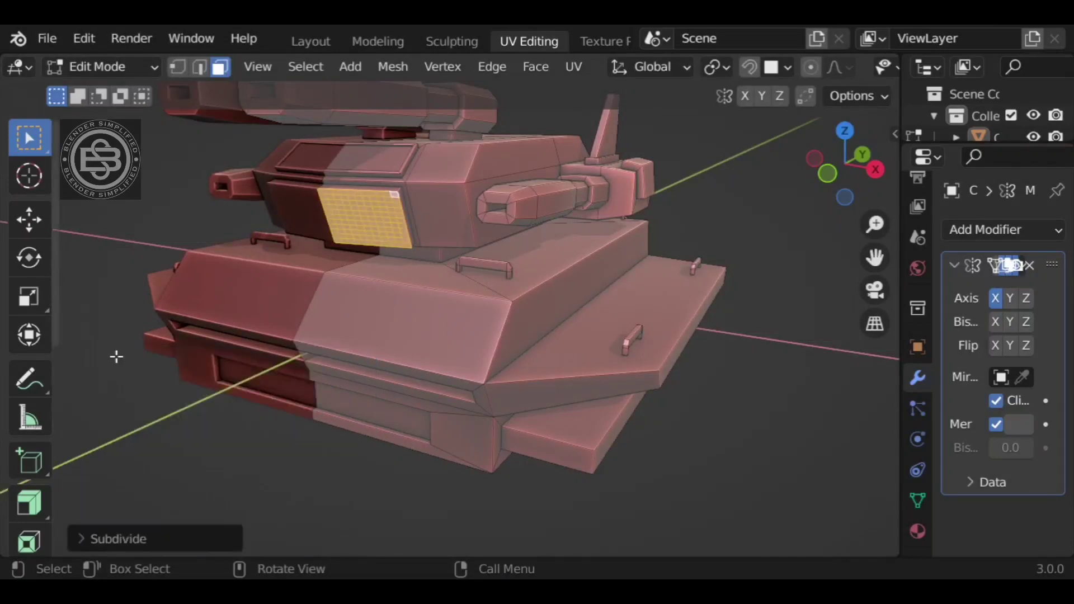
# - Apply Wireframe to the subdivided turret front faces to form a grille, and clear the selection
pyautogui.click(534, 69)
pyautogui.click(599, 274)
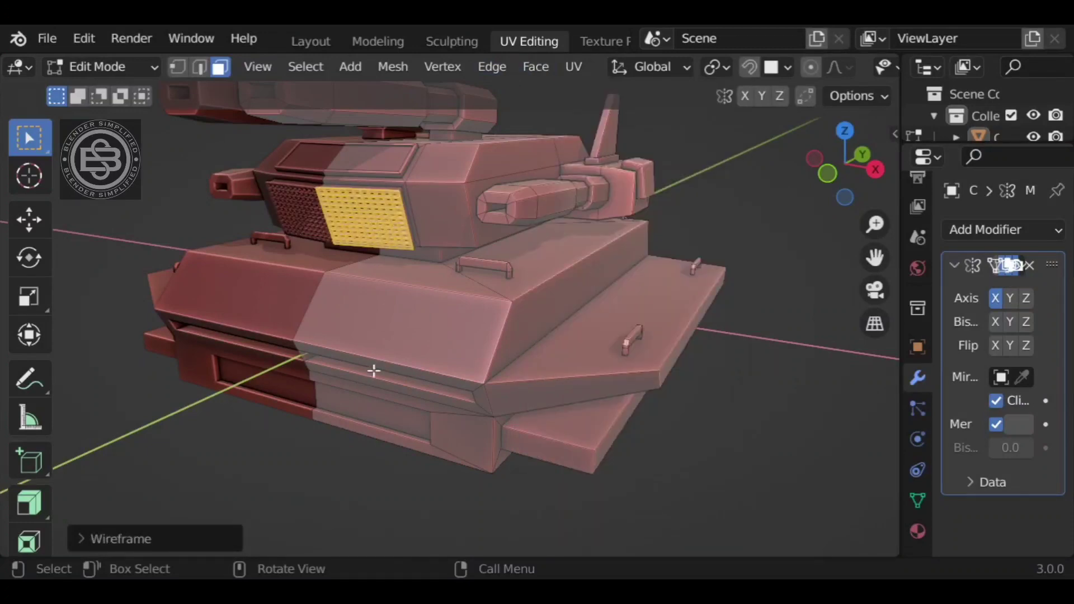
pyautogui.moveTo(393, 277); pyautogui.dragTo(453, 242, button='middle')
pyautogui.scroll(5, 467, 230)
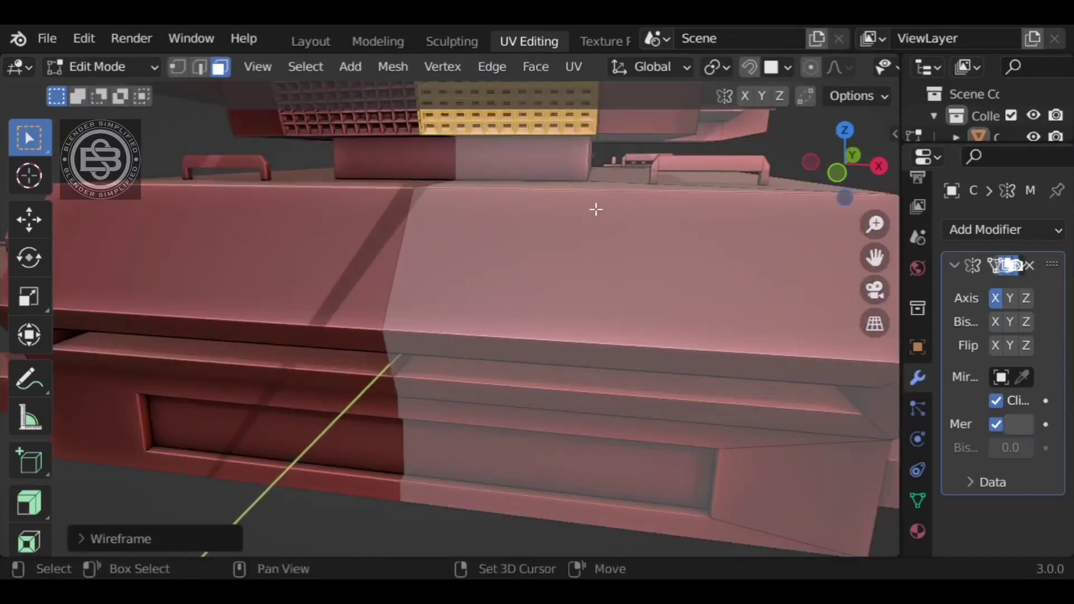
pyautogui.keyDown('shift'); pyautogui.moveTo(596, 209); pyautogui.dragTo(532, 307, button='middle'); pyautogui.keyUp('shift')
pyautogui.scroll(-5, 532, 296)
pyautogui.click(748, 321)
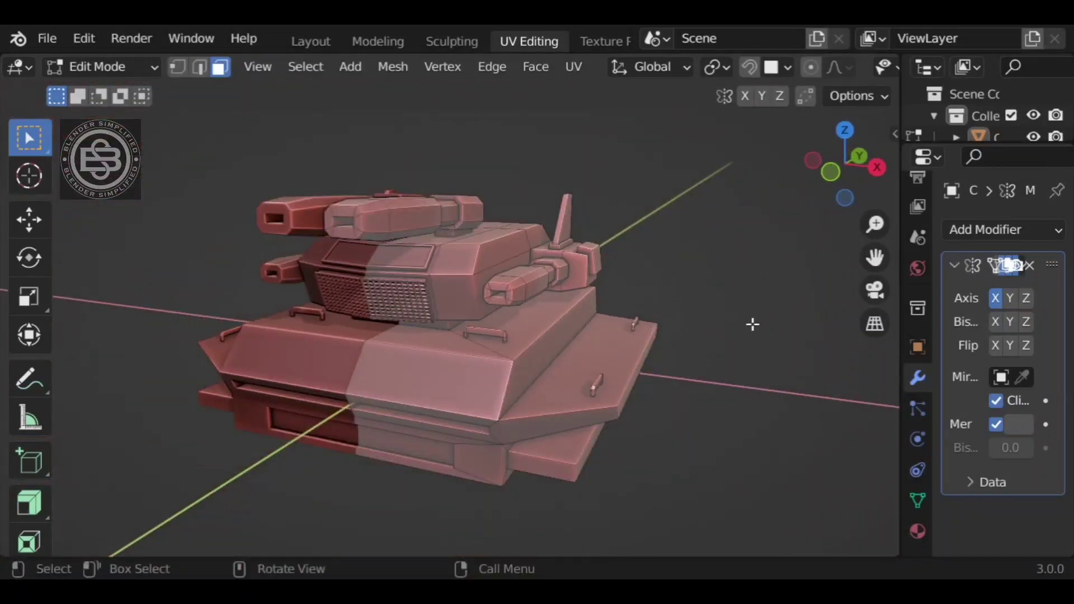
# - Inset the rear face of the turret roof and extrude it upward into a block
pyautogui.press('Tab')
pyautogui.moveTo(765, 325); pyautogui.dragTo(435, 335, button='middle')
pyautogui.press('Tab')
pyautogui.moveTo(659, 288); pyautogui.dragTo(523, 324, button='middle')
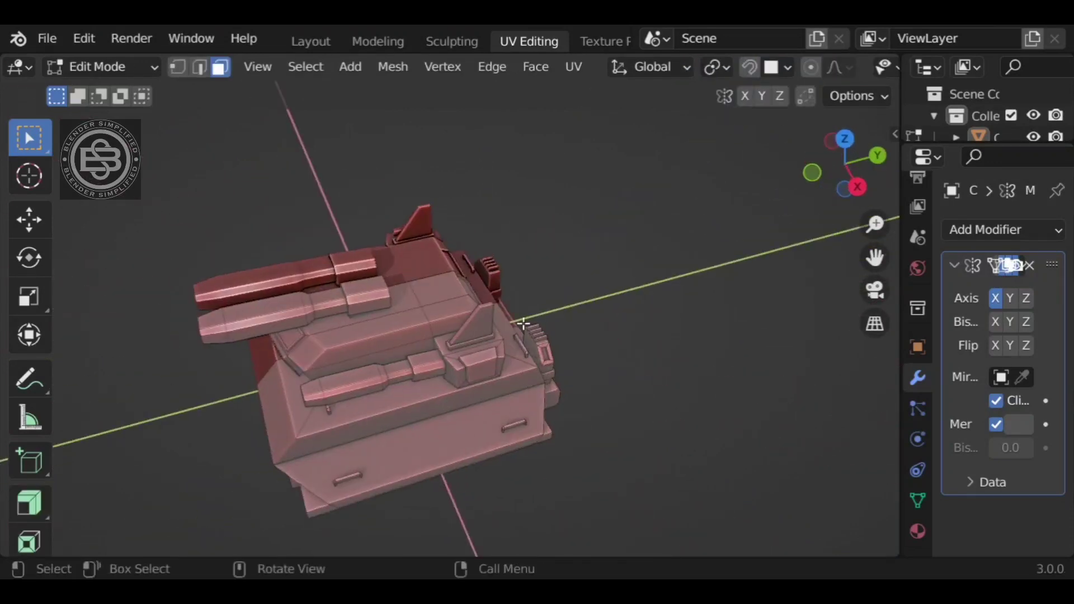
pyautogui.click(457, 296)
pyautogui.moveTo(652, 360); pyautogui.dragTo(569, 341, button='middle')
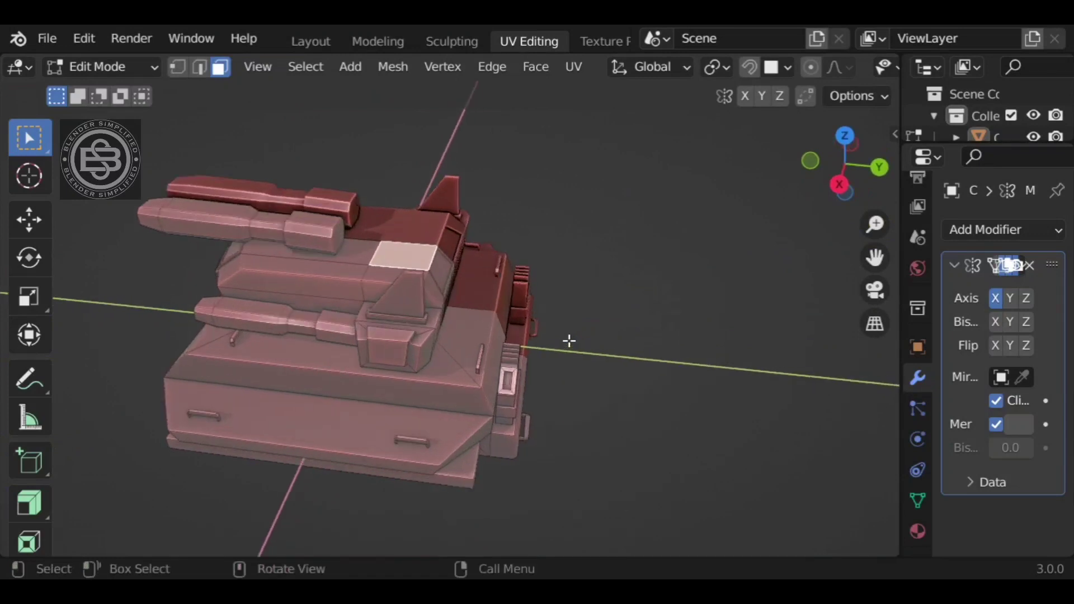
pyautogui.press('i')
pyautogui.click(692, 347)
pyautogui.press('e')
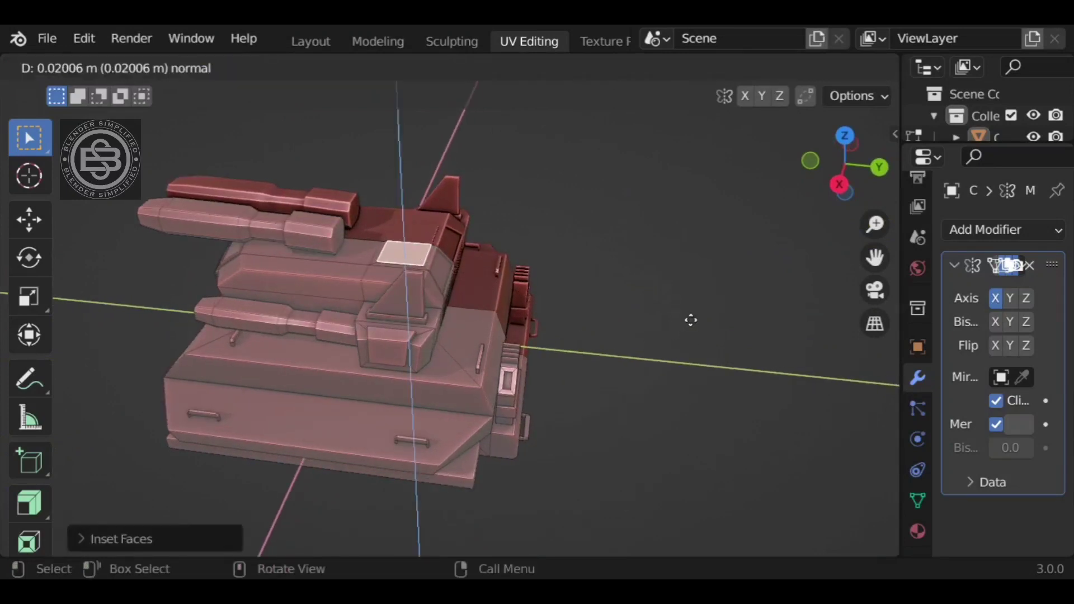
pyautogui.click(694, 311)
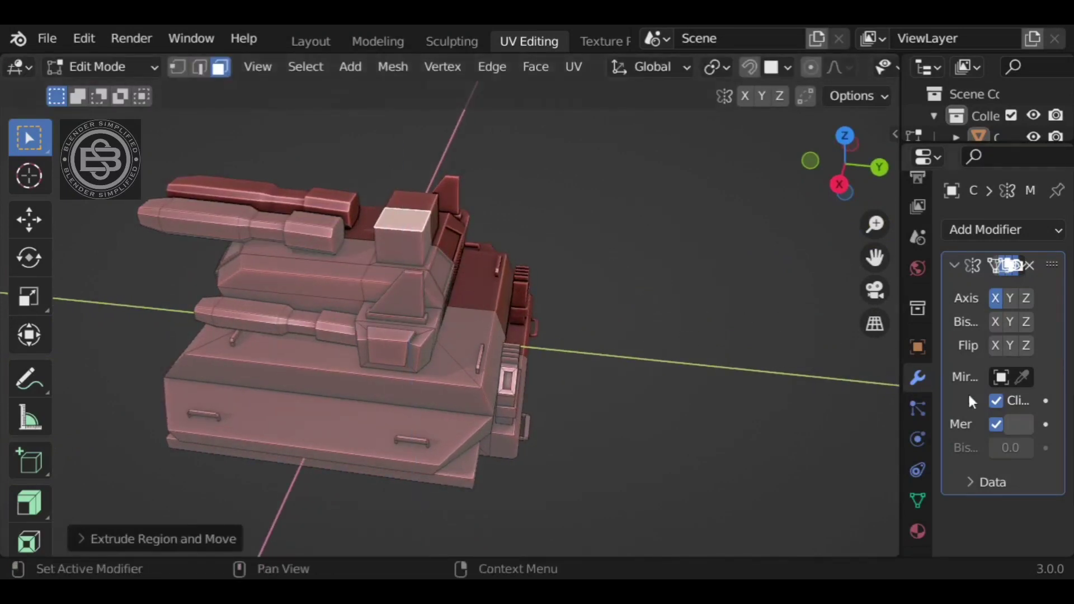
# - Try to narrow the roof block's top face along X with mirror clipping turned off
pyautogui.click(995, 401)
pyautogui.moveTo(828, 336); pyautogui.dragTo(763, 302, button='middle')
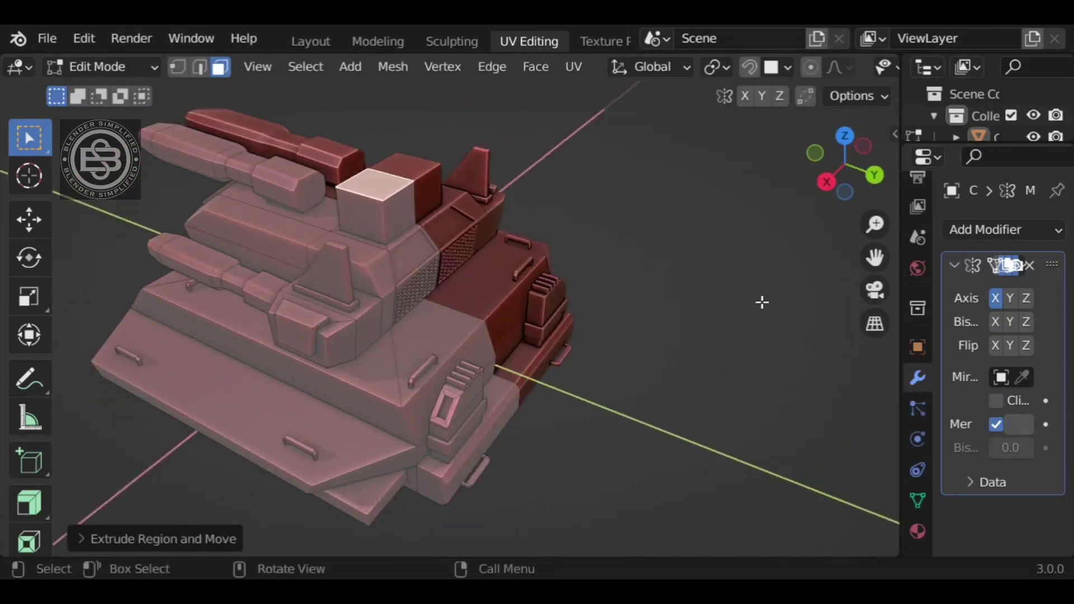
pyautogui.press('s')
pyautogui.press('x')
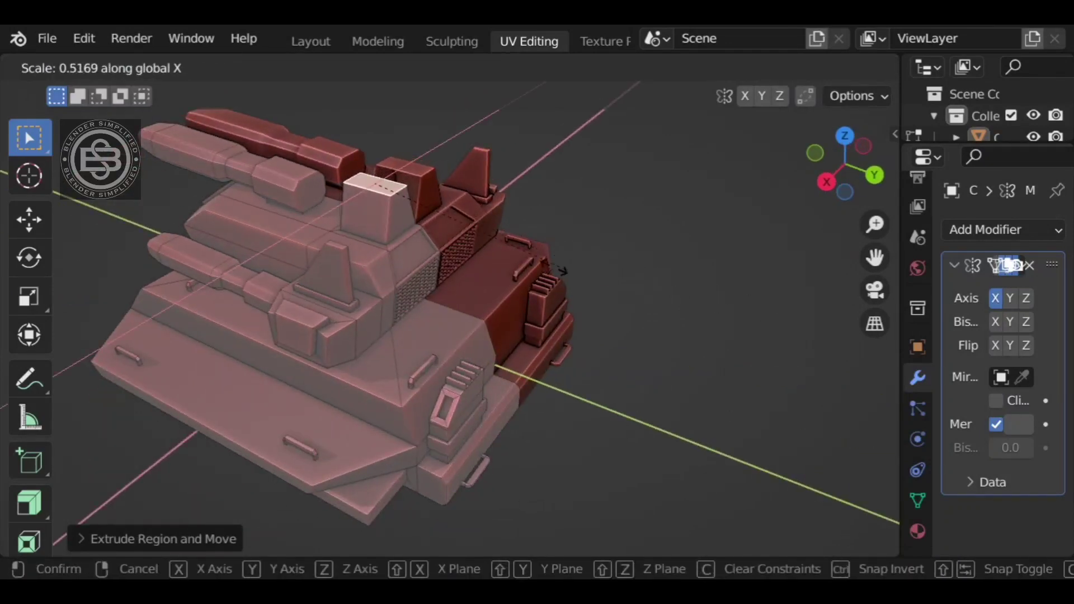
pyautogui.click(492, 250)
pyautogui.moveTo(372, 249); pyautogui.dragTo(750, 297, button='middle')
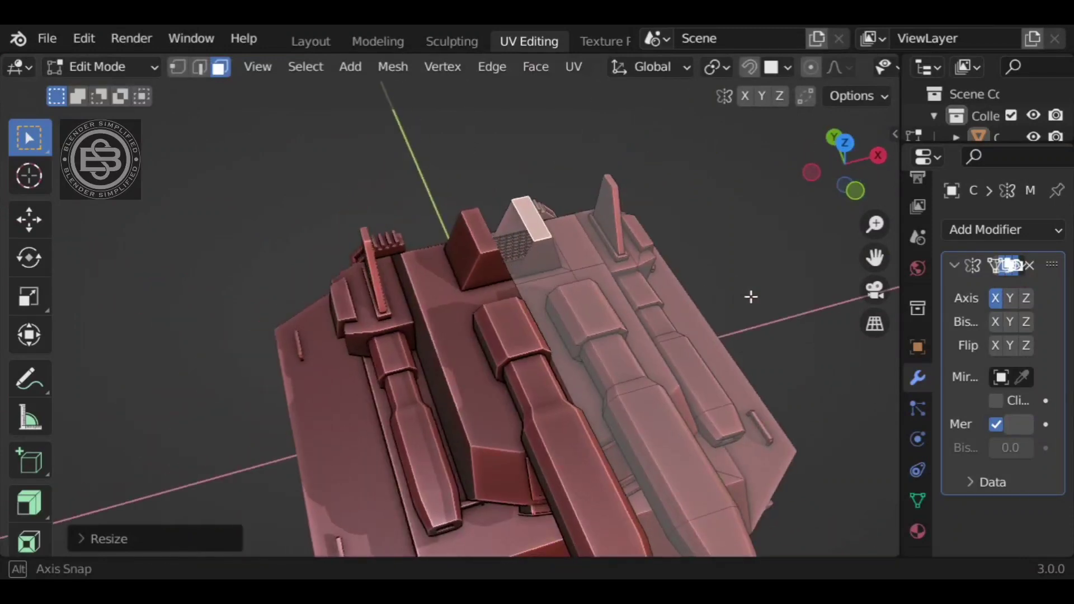
pyautogui.click(996, 400)
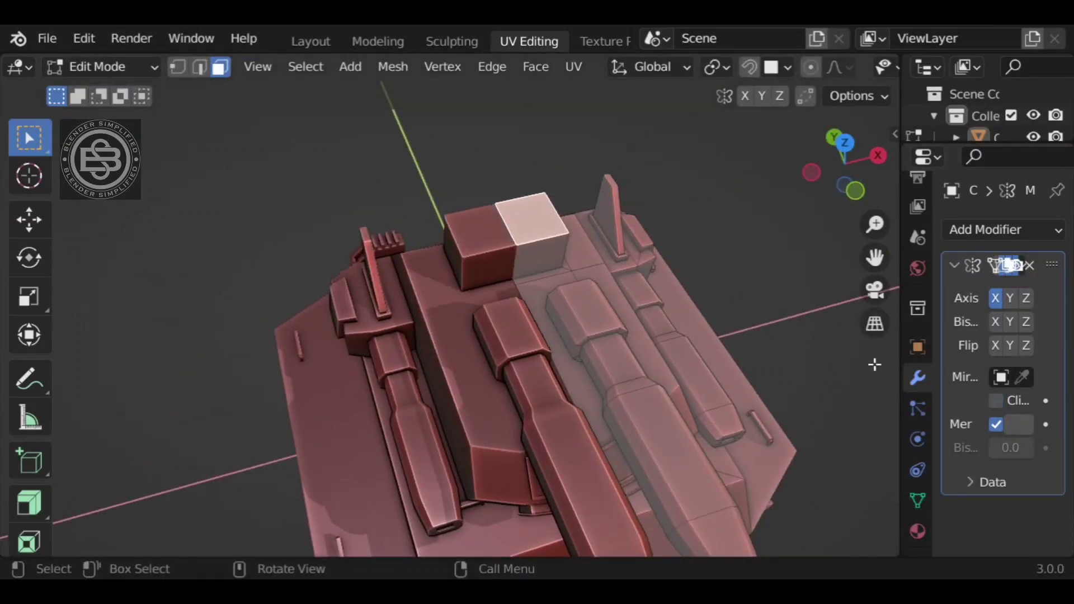
# - Turn mirror clipping back on and scale the roof block's top face down along X to taper its outer side
pyautogui.click(996, 400)
pyautogui.press('s')
pyautogui.press('x')
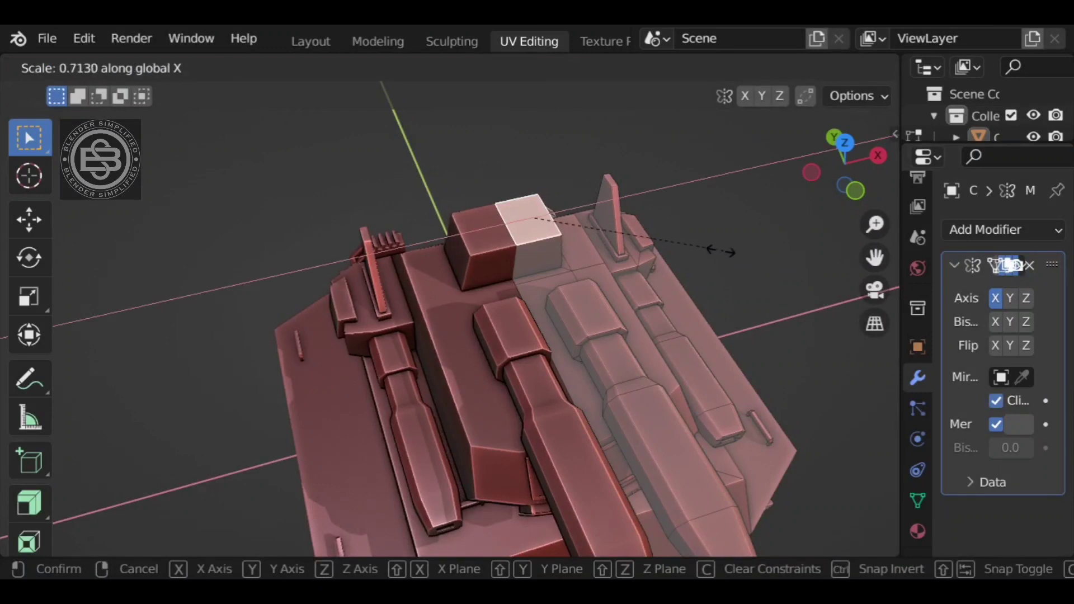
pyautogui.click(781, 264)
pyautogui.moveTo(781, 263); pyautogui.dragTo(454, 228, button='middle')
pyautogui.scroll(3, 445, 237)
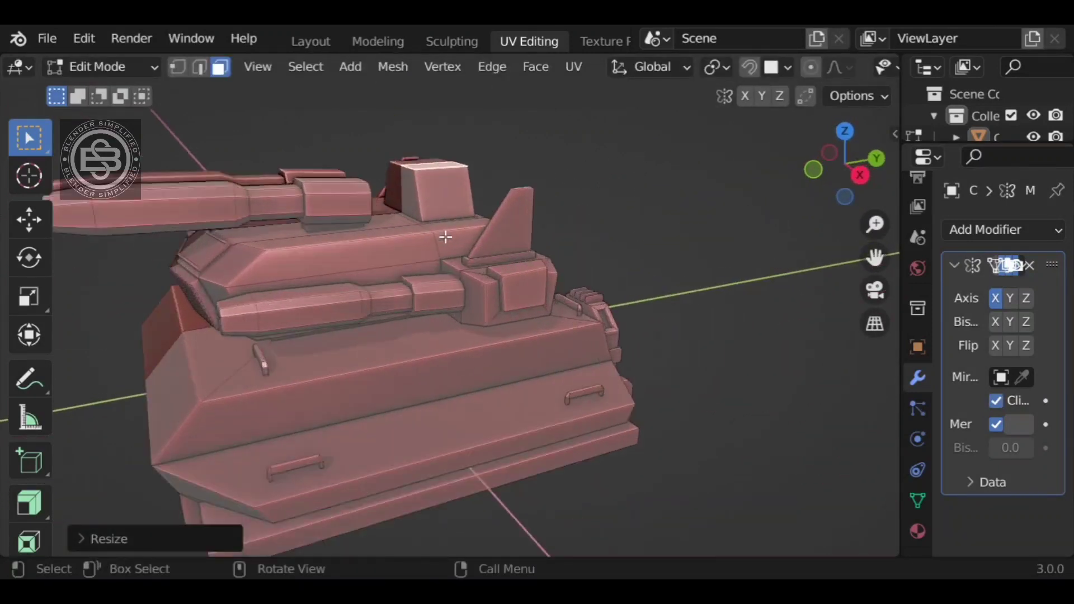
pyautogui.scroll(-1, 473, 161)
pyautogui.moveTo(482, 170); pyautogui.dragTo(481, 183, button='middle')
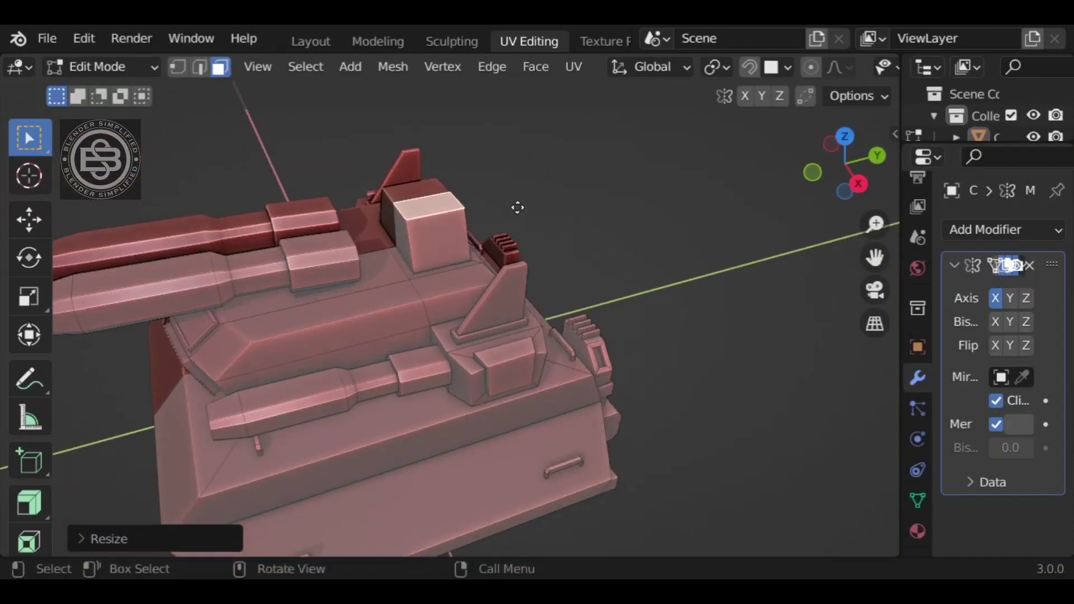
# - Try to extrude the roof block's top face further
pyautogui.press('e')
pyautogui.click(519, 202)
pyautogui.hotkey('ctrl', 'z')
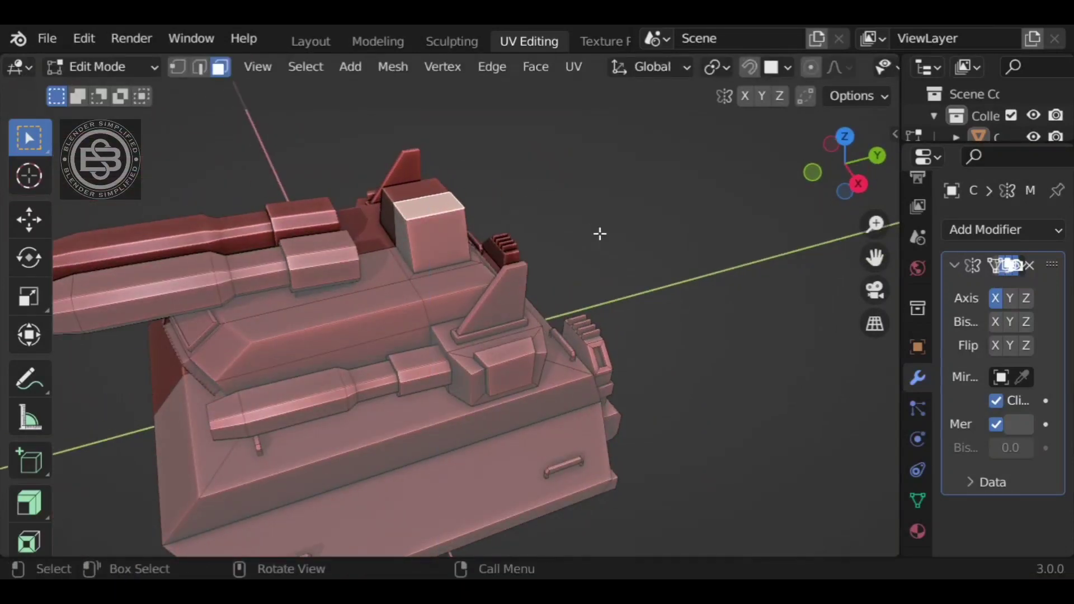
# - Move the roof block's front top edge backward along Y to slope its front face
pyautogui.moveTo(599, 232); pyautogui.dragTo(485, 239, button='middle')
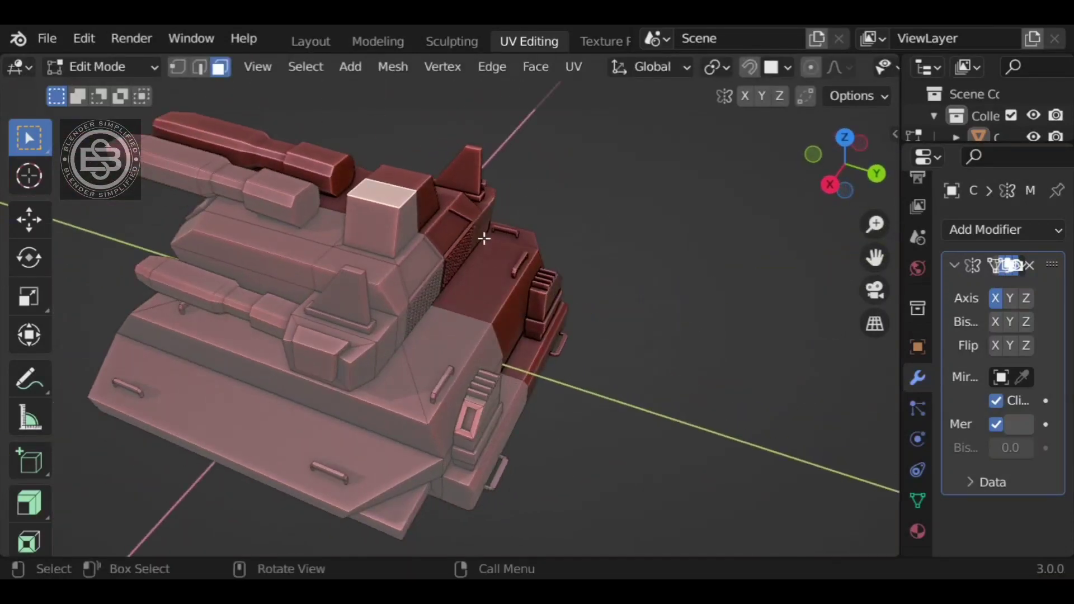
pyautogui.moveTo(392, 237); pyautogui.dragTo(551, 212, button='middle')
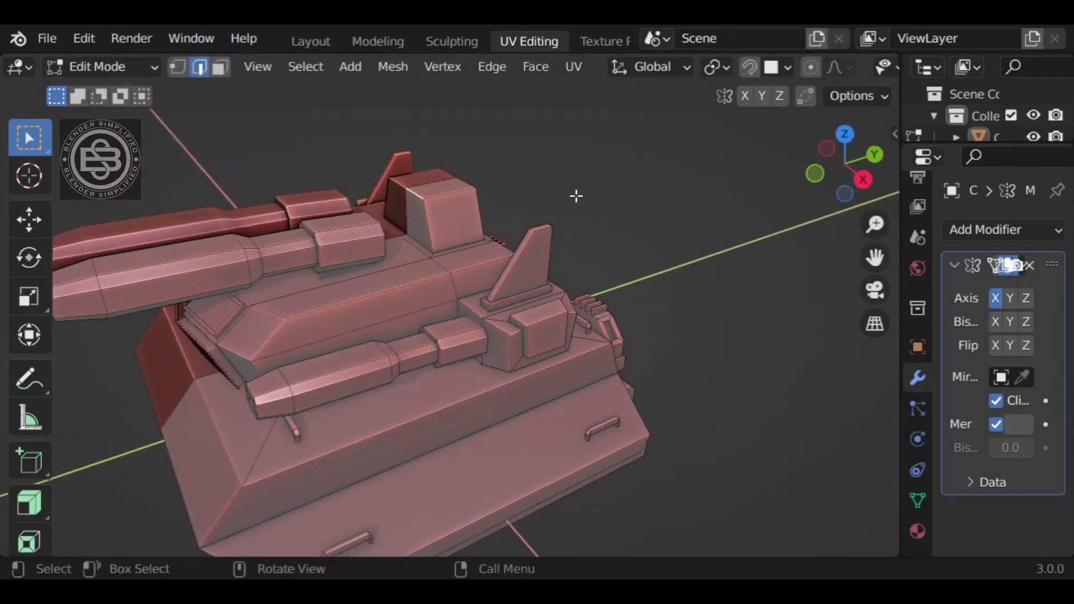
pyautogui.press('g')
pyautogui.press('y')
pyautogui.click(598, 197)
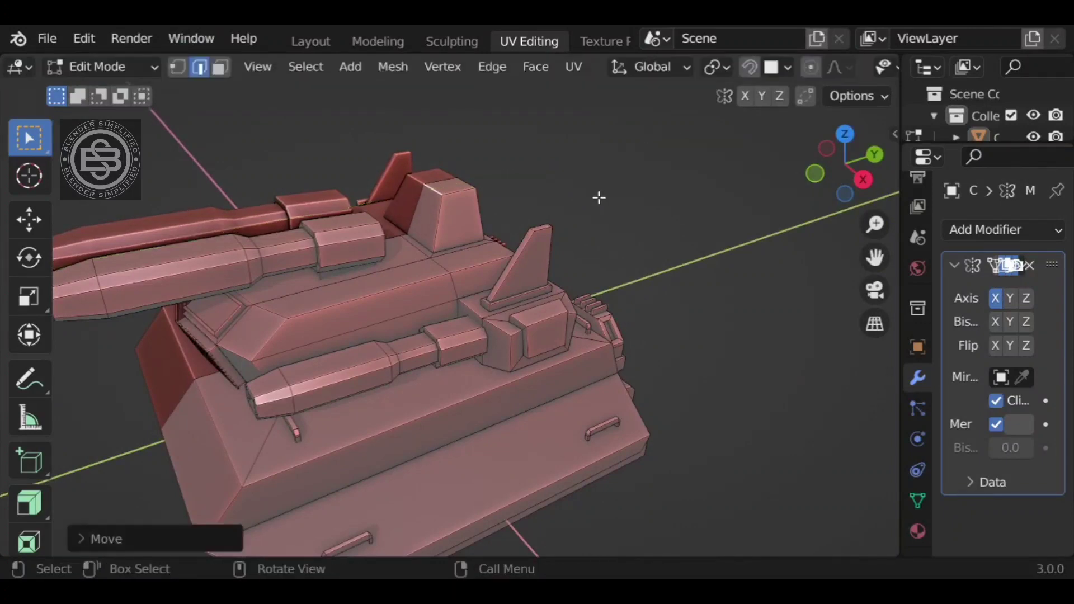
# - Move the hull's upper side edge inward along X by about 0.33 m
pyautogui.moveTo(649, 229); pyautogui.dragTo(573, 261, button='middle')
pyautogui.moveTo(489, 302); pyautogui.dragTo(701, 357, button='middle')
pyautogui.press('g')
pyautogui.press('x')
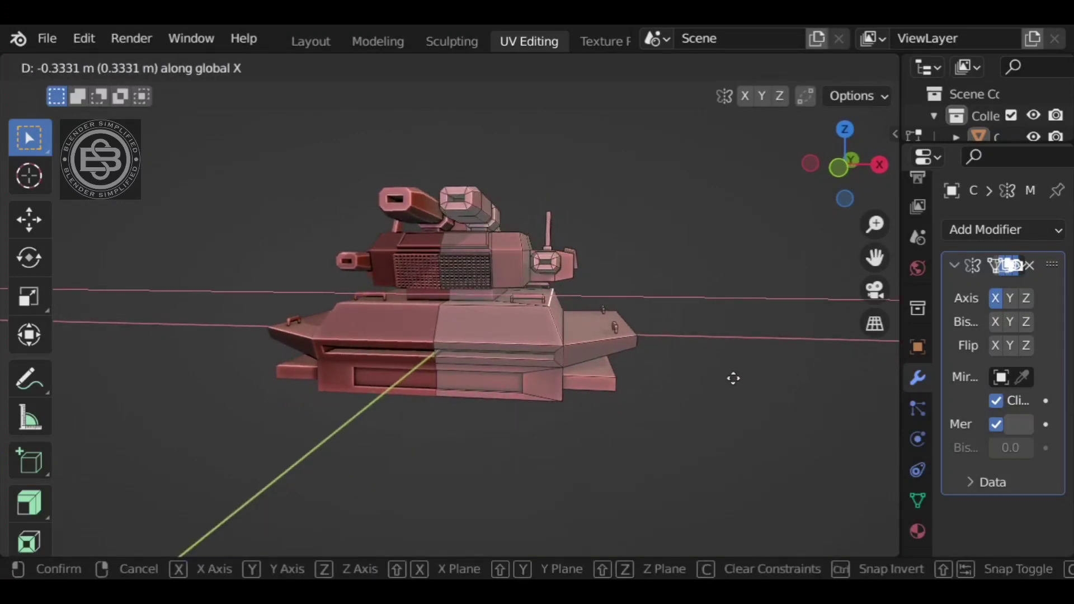
pyautogui.click(732, 380)
# - Try to duplicate the turret's front grille and move the copy forward along Y
pyautogui.moveTo(758, 365); pyautogui.dragTo(687, 346, button='middle')
pyautogui.moveTo(339, 248); pyautogui.dragTo(410, 283, button='middle')
pyautogui.scroll(4, 394, 203)
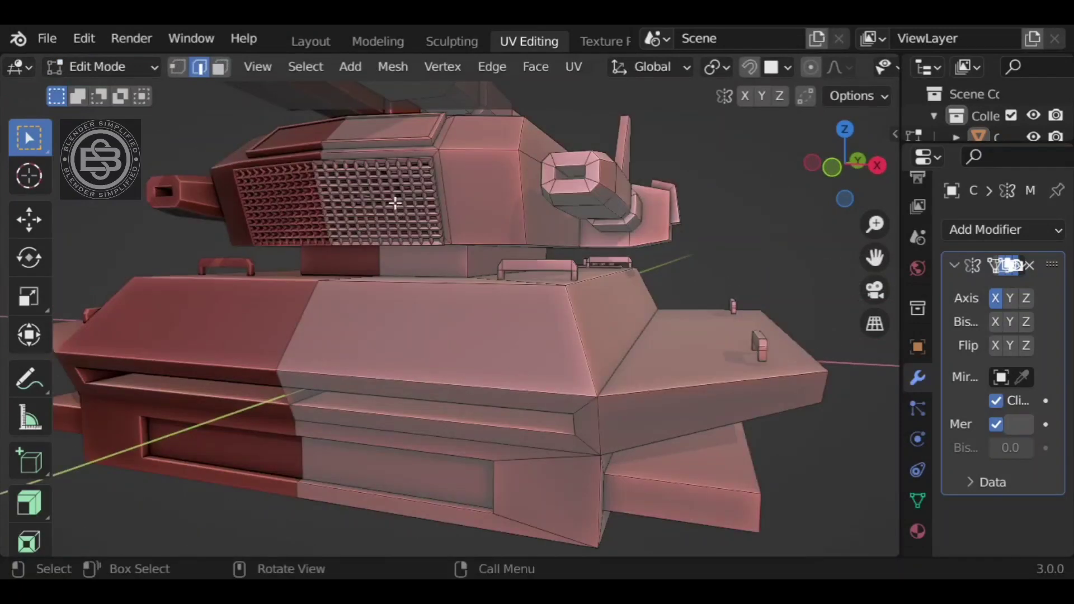
pyautogui.press('l')
pyautogui.scroll(-4, 410, 211)
pyautogui.moveTo(643, 291); pyautogui.dragTo(710, 301, button='middle')
pyautogui.press('g')
pyautogui.press('y')
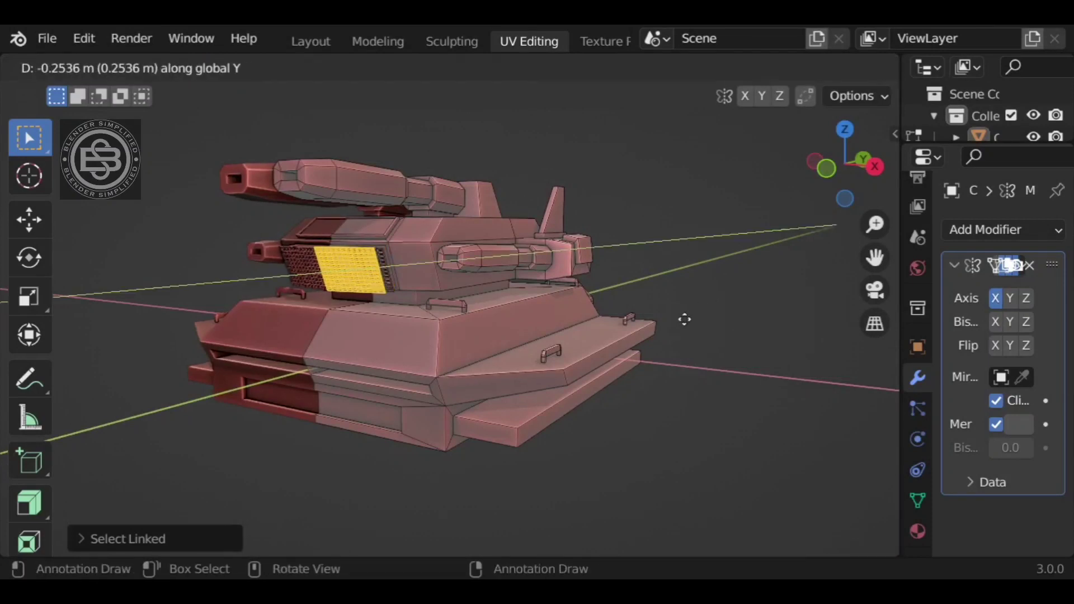
pyautogui.click(537, 393)
pyautogui.moveTo(819, 345); pyautogui.dragTo(647, 361, button='middle')
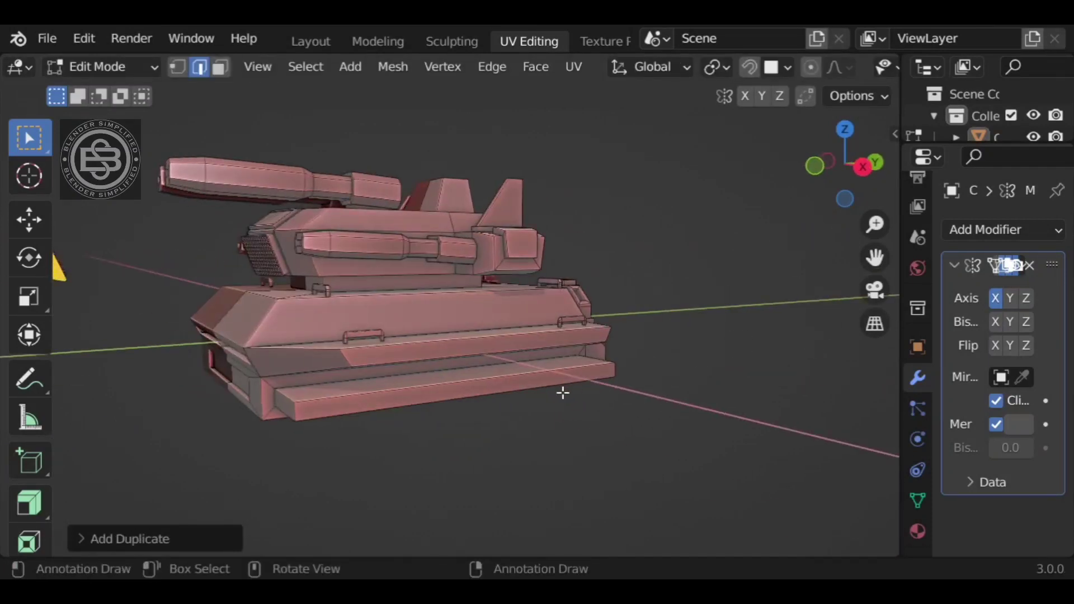
pyautogui.keyDown('shift'); pyautogui.moveTo(563, 393); pyautogui.dragTo(639, 460, button='middle'); pyautogui.keyUp('shift')
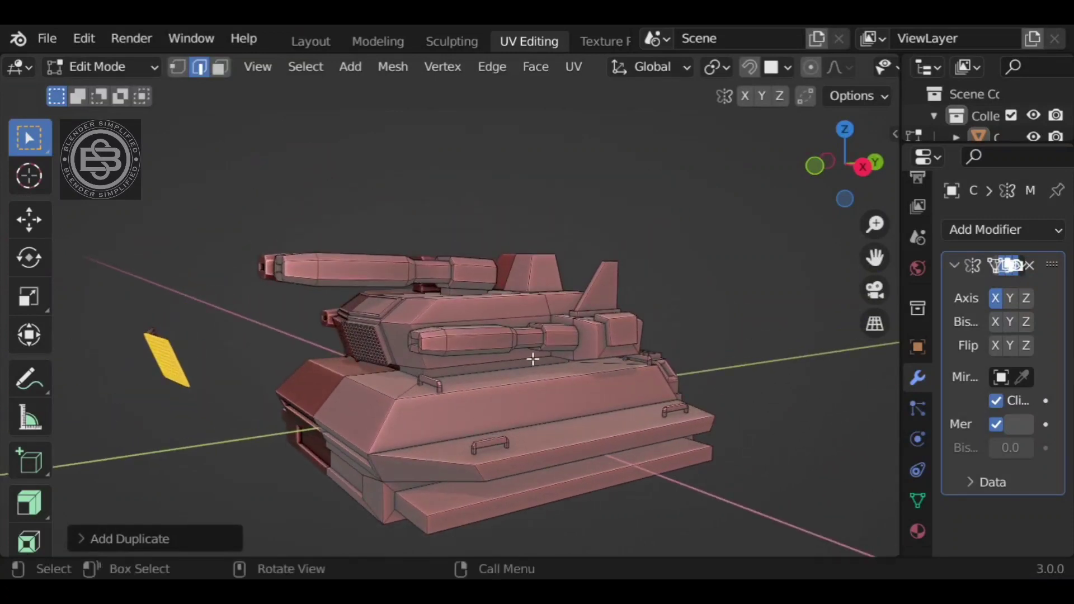
pyautogui.keyDown('alt'); pyautogui.moveTo(533, 359); pyautogui.dragTo(596, 323, button='middle'); pyautogui.keyUp('alt')
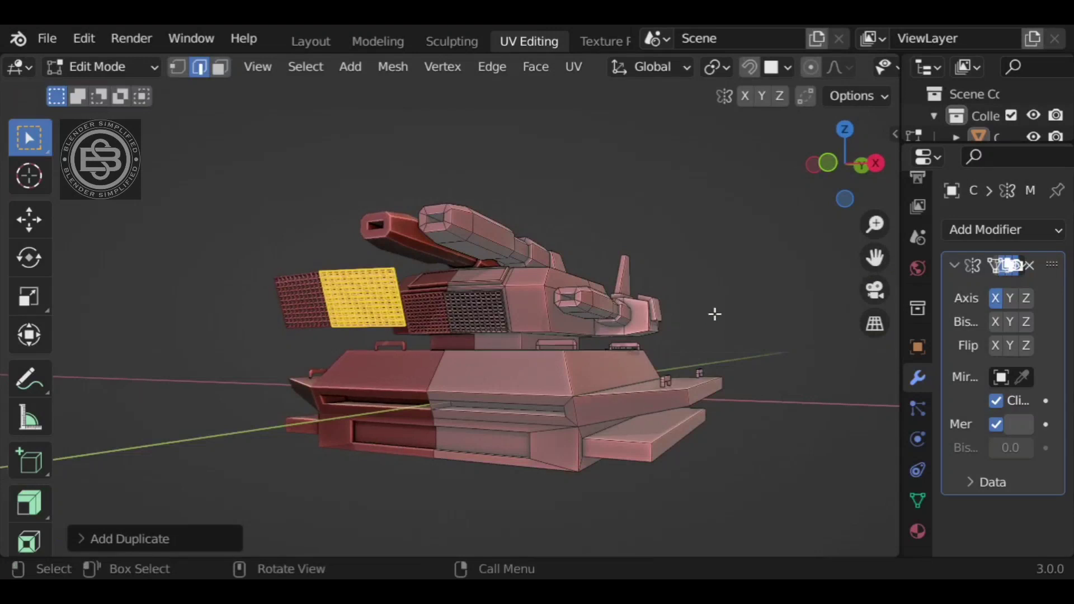
pyautogui.hotkey('ctrl', 'z')
pyautogui.click(775, 377)
# - Duplicate the turret's rear grille and move the copy backward along Y, clear of the turret
pyautogui.moveTo(708, 386); pyautogui.dragTo(438, 331, button='middle')
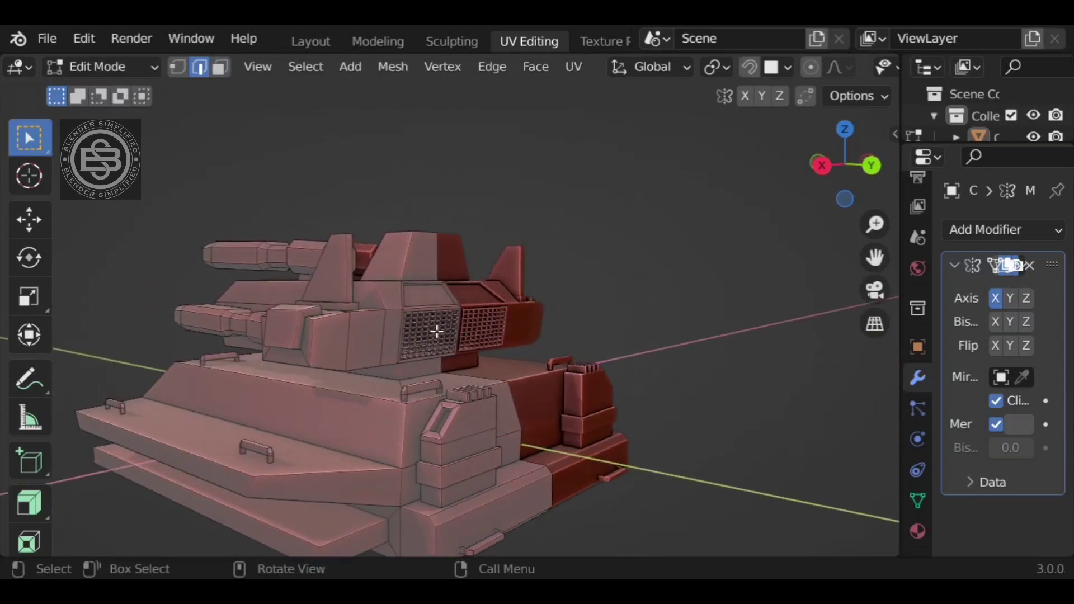
pyautogui.click(437, 331)
pyautogui.hotkey('ctrl', 'l')
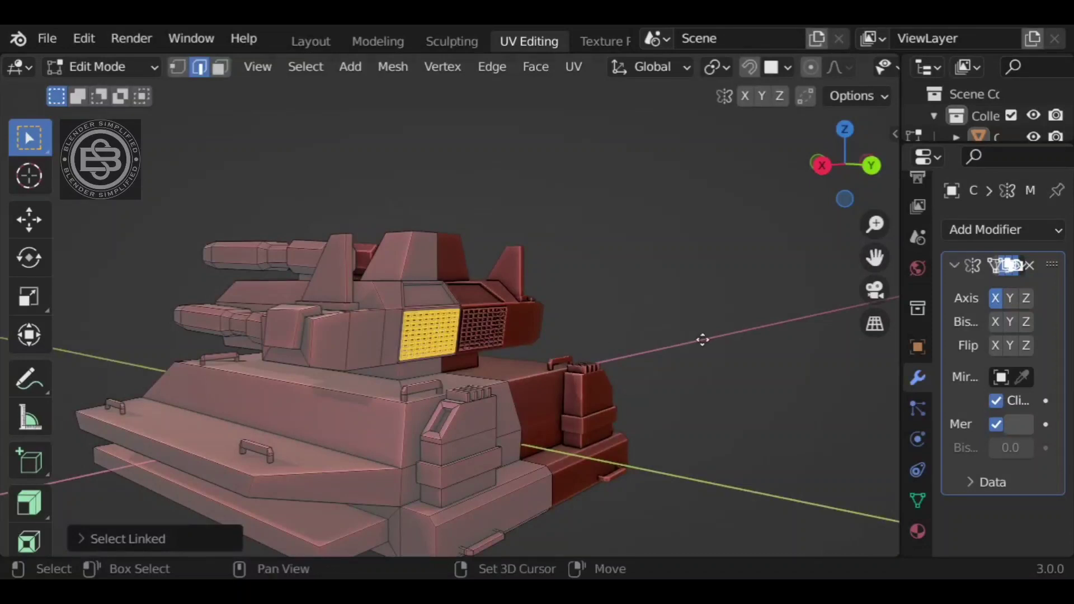
pyautogui.press('g')
pyautogui.press('y')
pyautogui.click(731, 397)
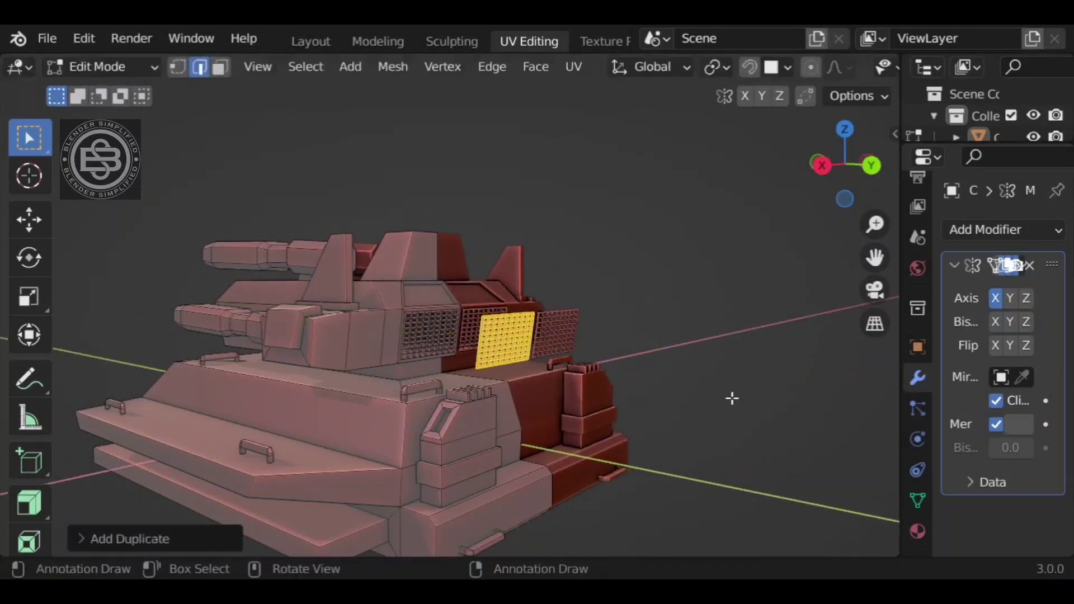
# - Rotate the duplicated rear grille 90° about the X axis
pyautogui.moveTo(731, 397); pyautogui.dragTo(770, 390, button='middle')
pyautogui.write('r')
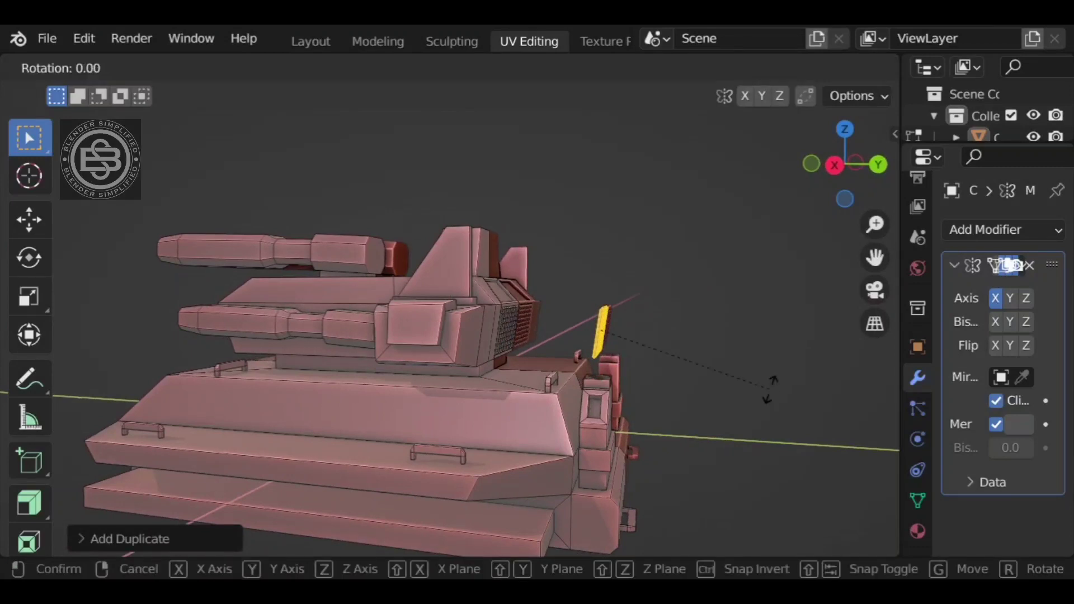
pyautogui.write('x90')
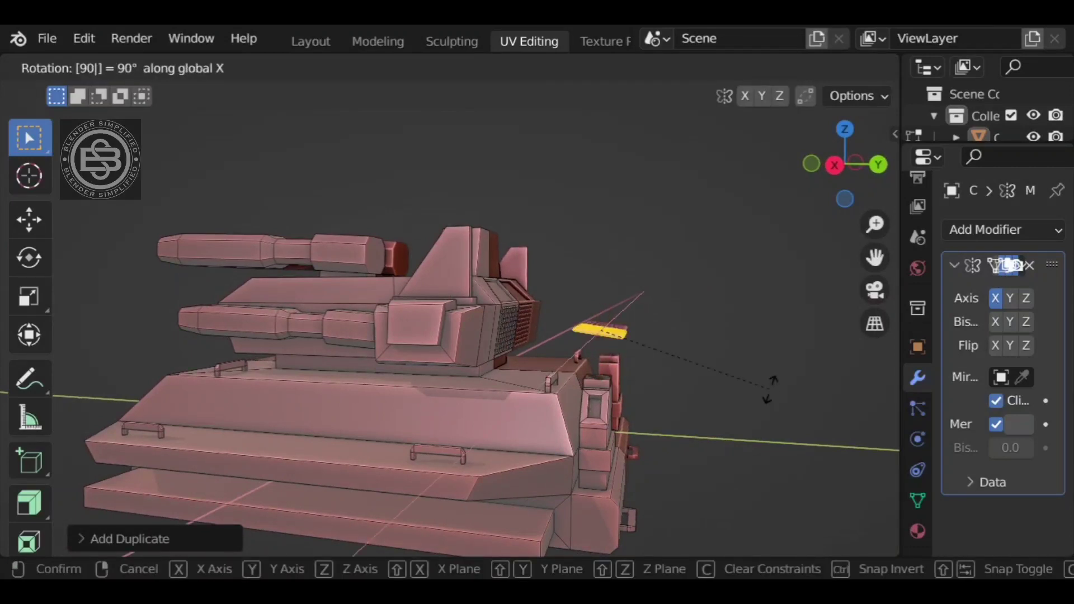
pyautogui.press('Return')
# - Fine-tune the duplicated grille's rotation about X in side view until it lies nearly horizontal
pyautogui.click(835, 165)
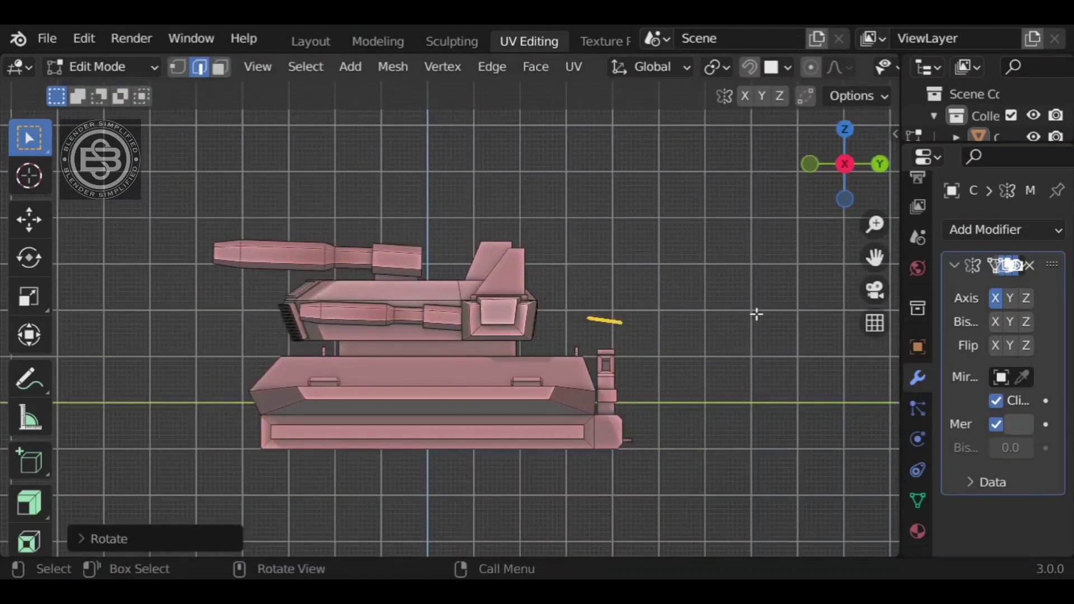
pyautogui.press('r')
pyautogui.press('x')
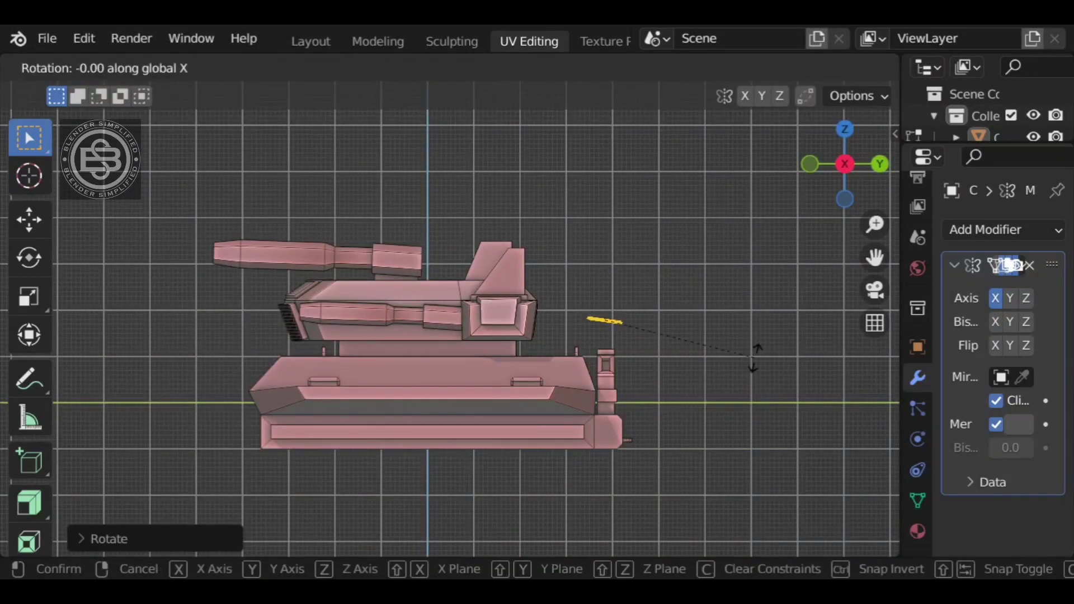
pyautogui.press('Return')
pyautogui.press('r')
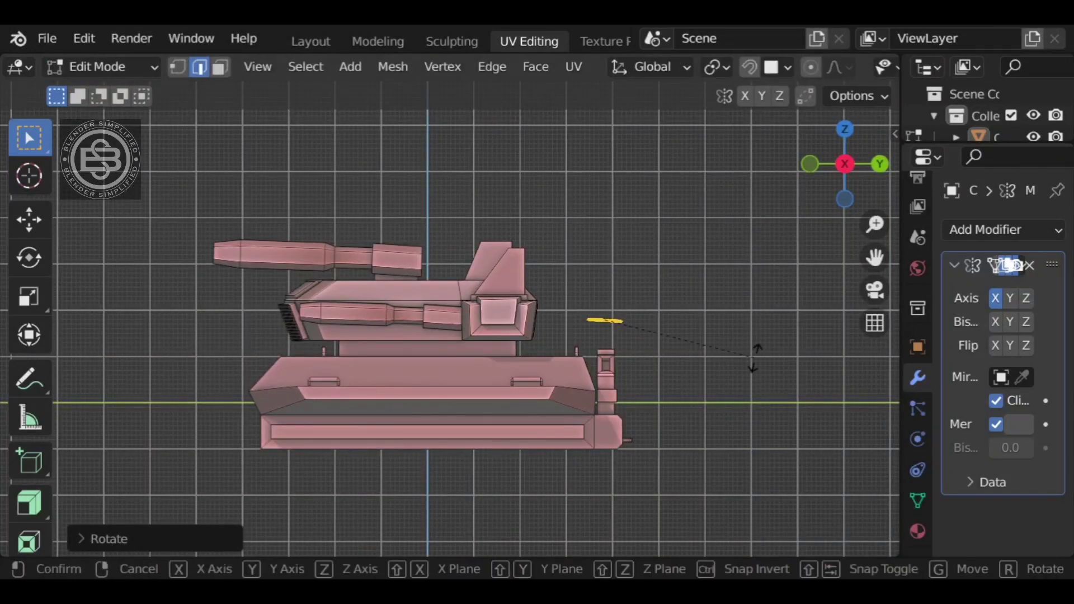
pyautogui.press('x')
pyautogui.press('Return')
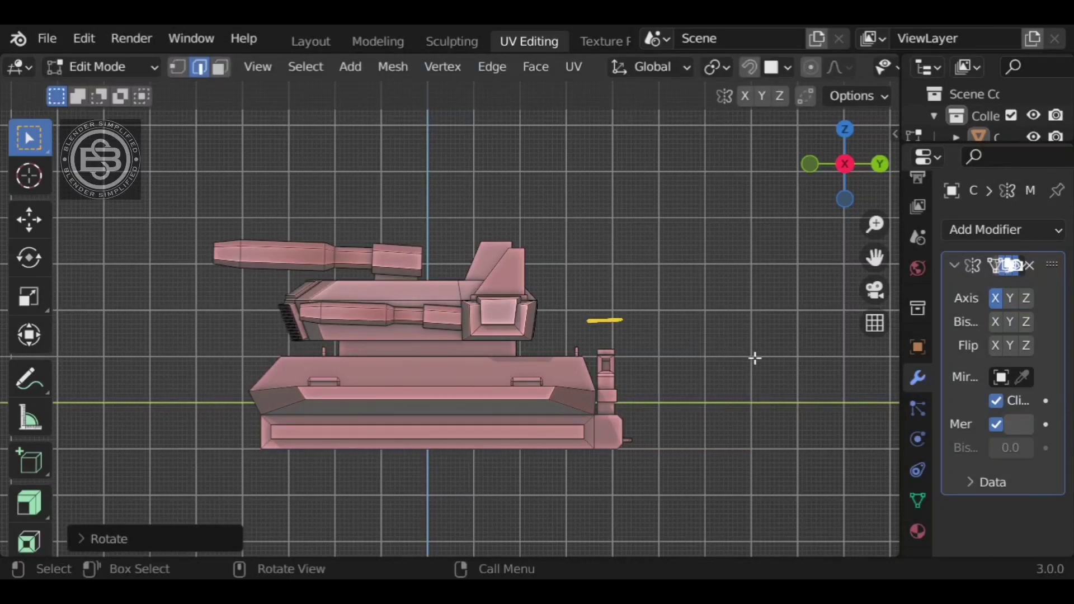
# - Turn mirror clipping off and scale the duplicated grille down uniformly to about two thirds of its size
pyautogui.moveTo(754, 357); pyautogui.dragTo(702, 397, button='middle')
pyautogui.click(996, 400)
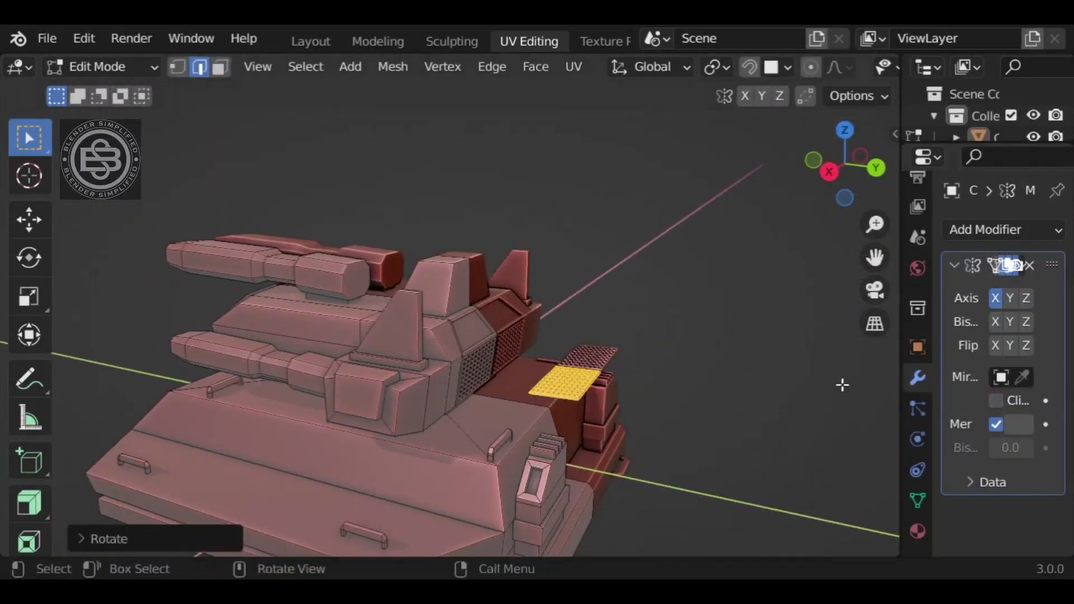
pyautogui.moveTo(841, 385); pyautogui.dragTo(762, 408, button='middle')
pyautogui.press('s')
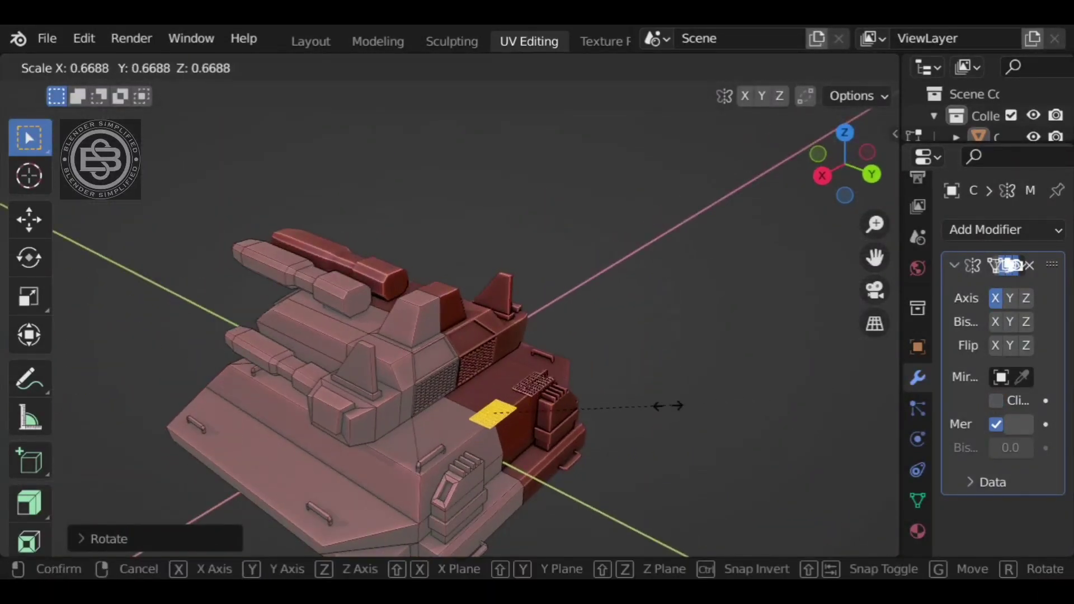
pyautogui.click(656, 412)
# - Move the smaller grille copy along Y toward the turret's rear, over the hull deck
pyautogui.moveTo(674, 412); pyautogui.dragTo(796, 403, button='middle')
pyautogui.press('g')
pyautogui.press('y')
pyautogui.click(716, 406)
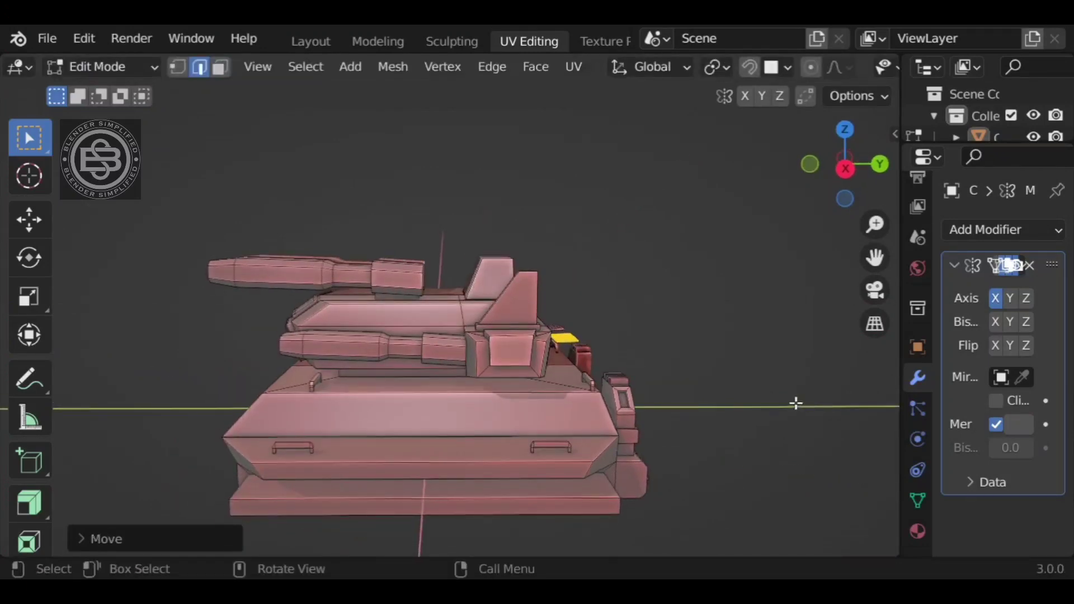
pyautogui.press('KP_Decimal')
pyautogui.moveTo(730, 386); pyautogui.dragTo(664, 282, button='middle')
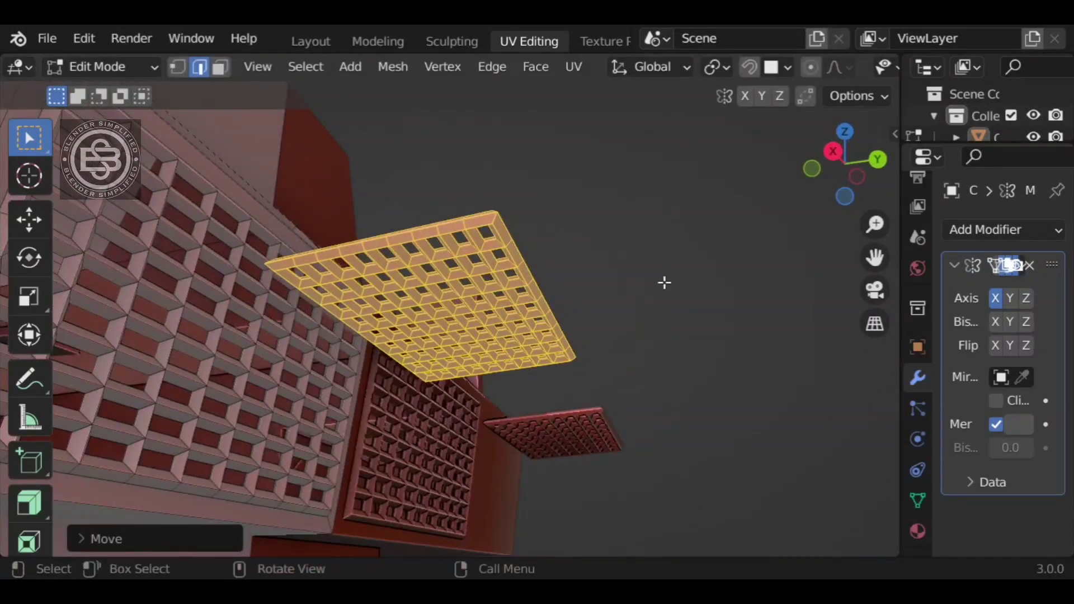
# - Select the face loop around the grille panel's underside rim and extrude it downward about 0.068 m to thicken the panel
pyautogui.click(694, 245)
pyautogui.moveTo(540, 236); pyautogui.dragTo(427, 120, button='middle')
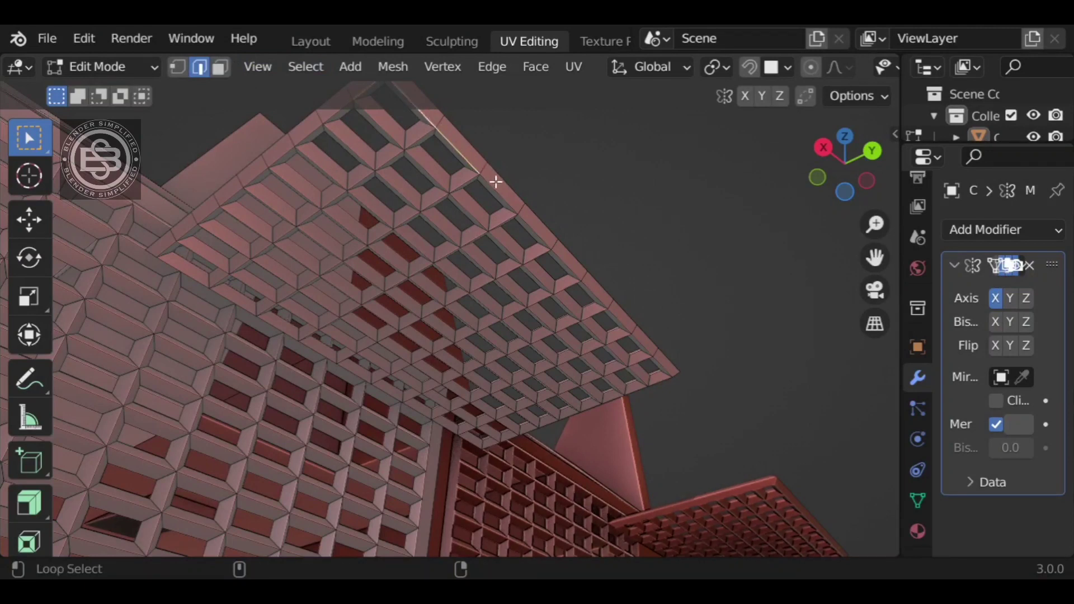
pyautogui.click(589, 245)
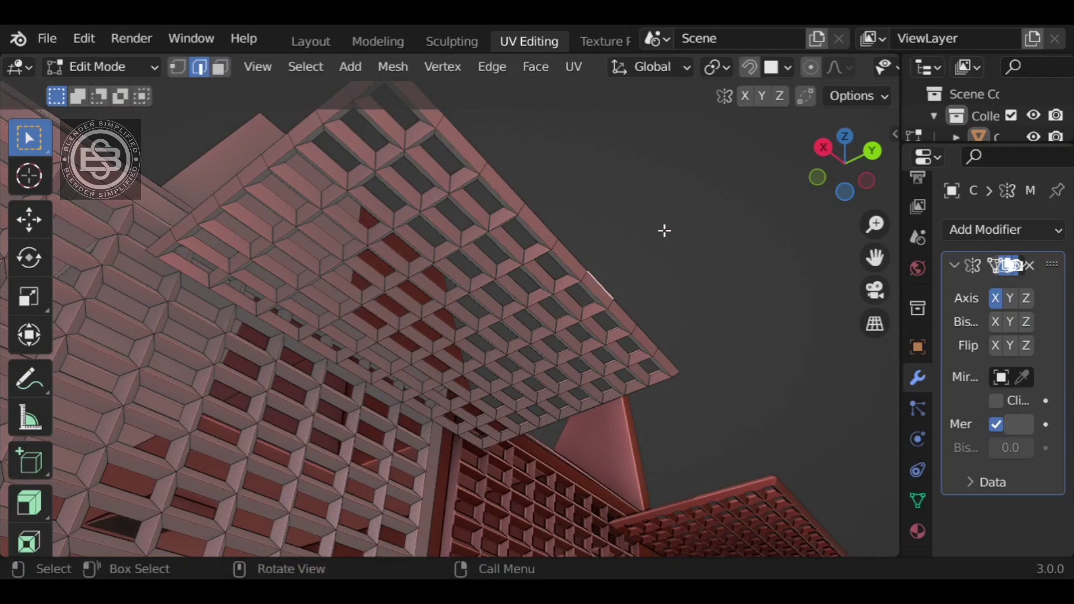
pyautogui.keyDown('alt'); pyautogui.click(483, 167); pyautogui.keyUp('alt')
pyautogui.scroll(-4, 585, 197)
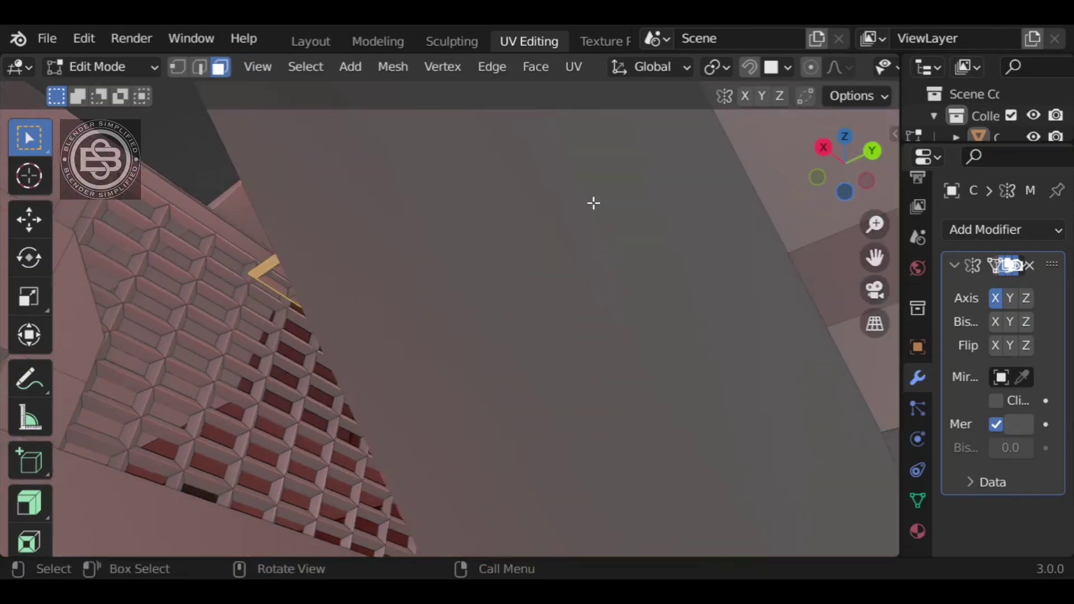
pyautogui.moveTo(595, 203); pyautogui.dragTo(561, 227, button='middle')
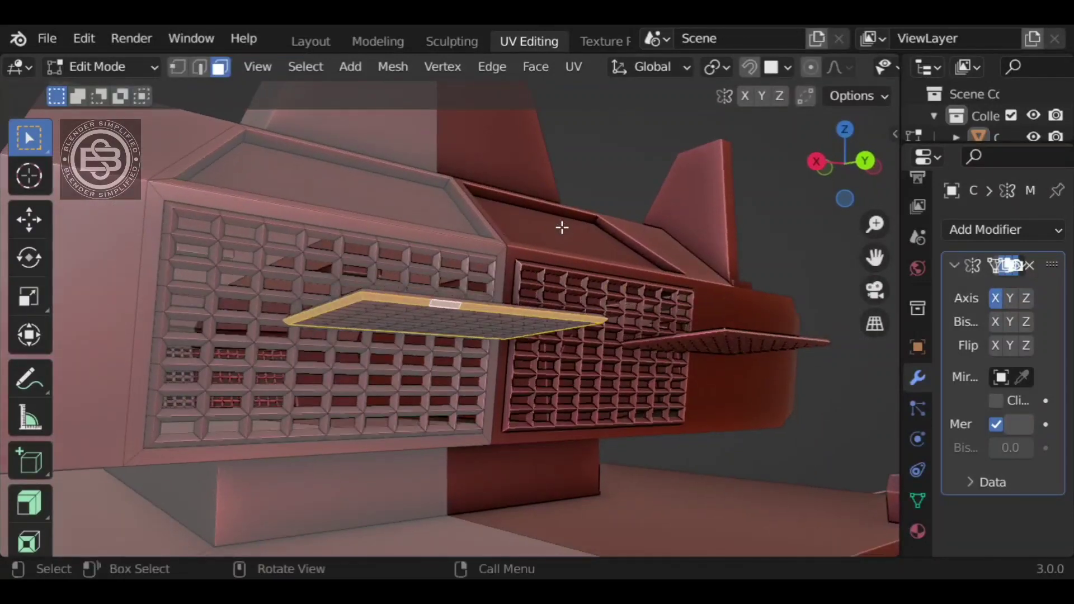
pyautogui.press('e')
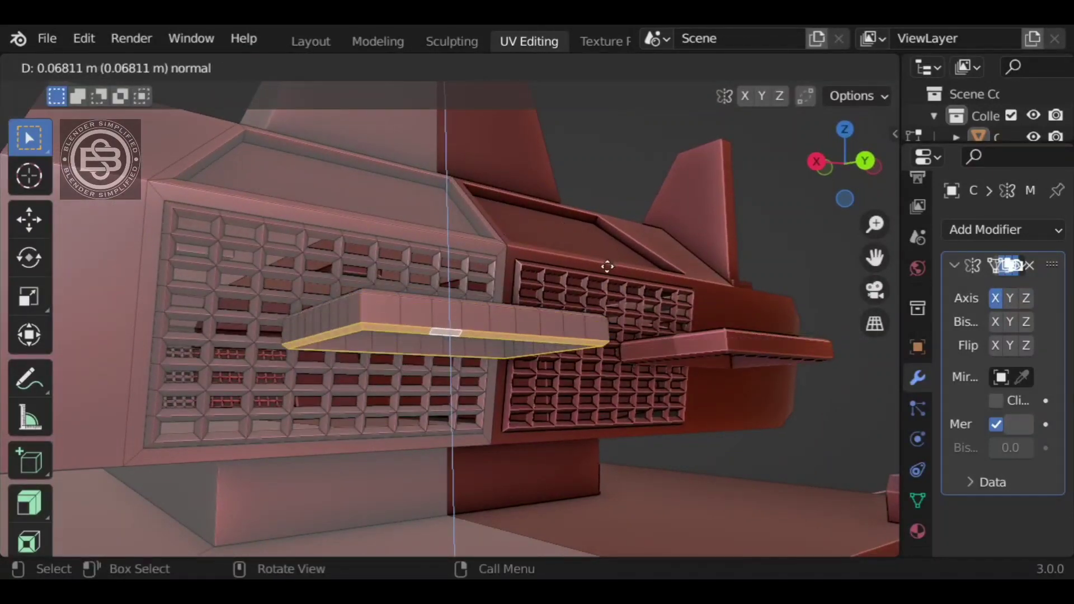
pyautogui.click(607, 267)
pyautogui.moveTo(606, 268); pyautogui.dragTo(696, 291, button='middle')
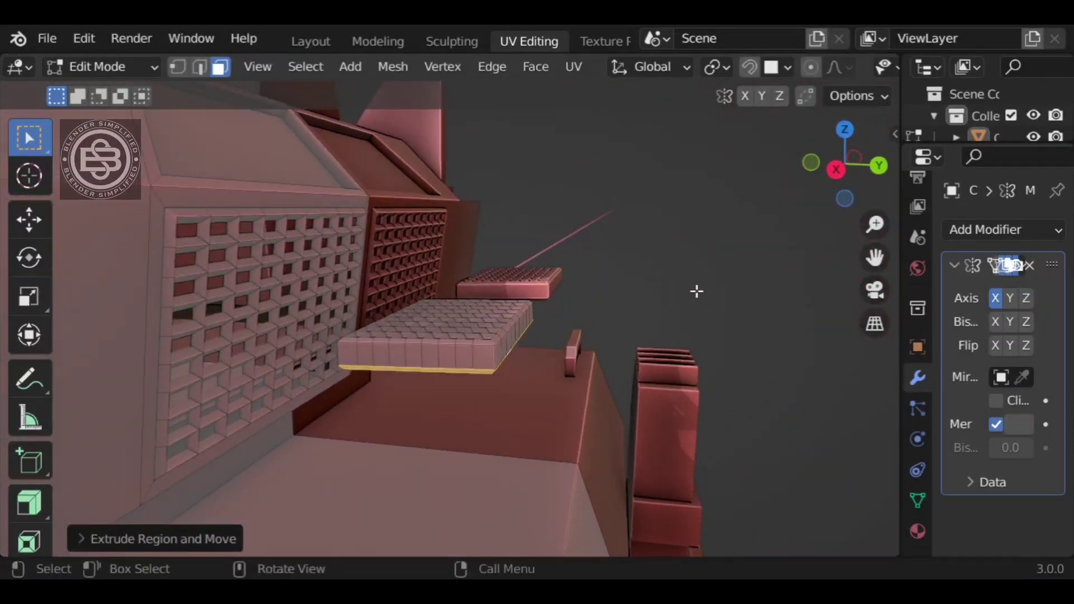
# - Examine the thickened grille panel from a distance and up close in Object Mode
pyautogui.scroll(-3, 688, 293)
pyautogui.scroll(-5, 665, 301)
pyautogui.click(650, 311)
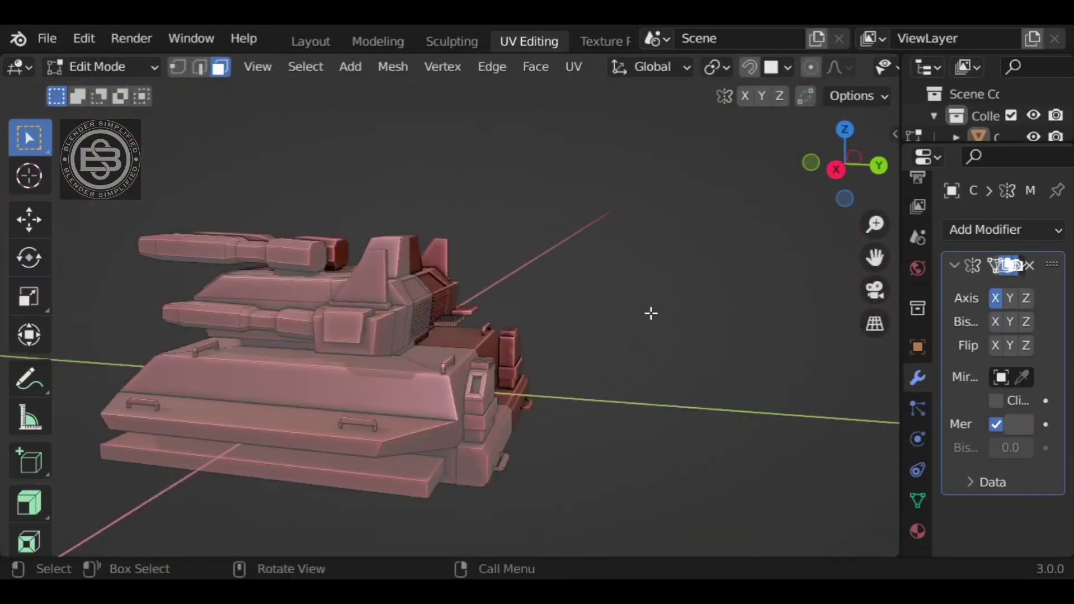
pyautogui.scroll(7, 634, 334)
pyautogui.press('Tab')
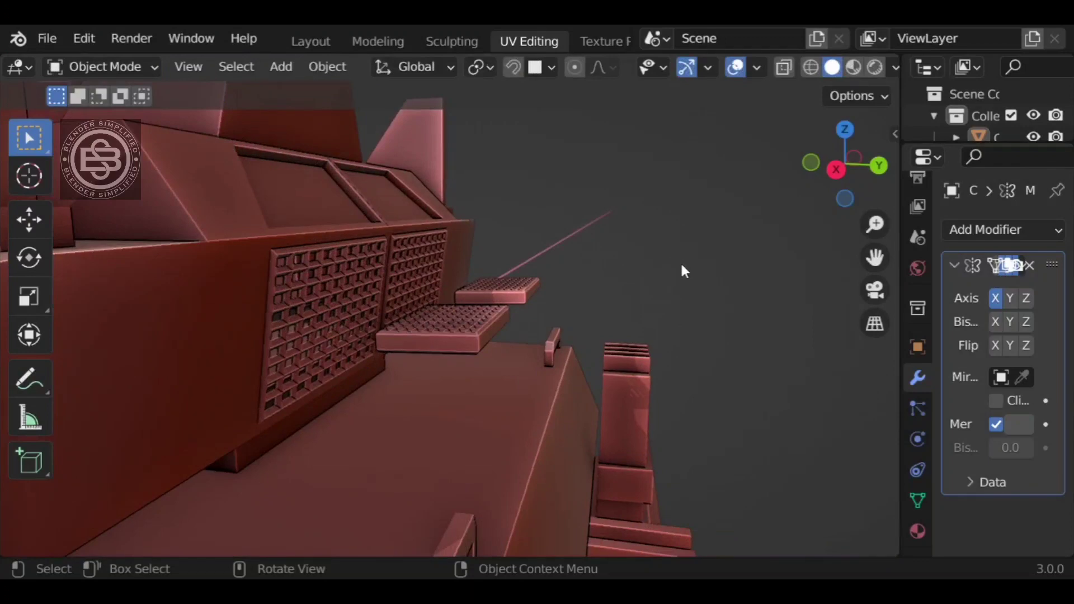
pyautogui.moveTo(681, 271); pyautogui.dragTo(638, 286, button='middle')
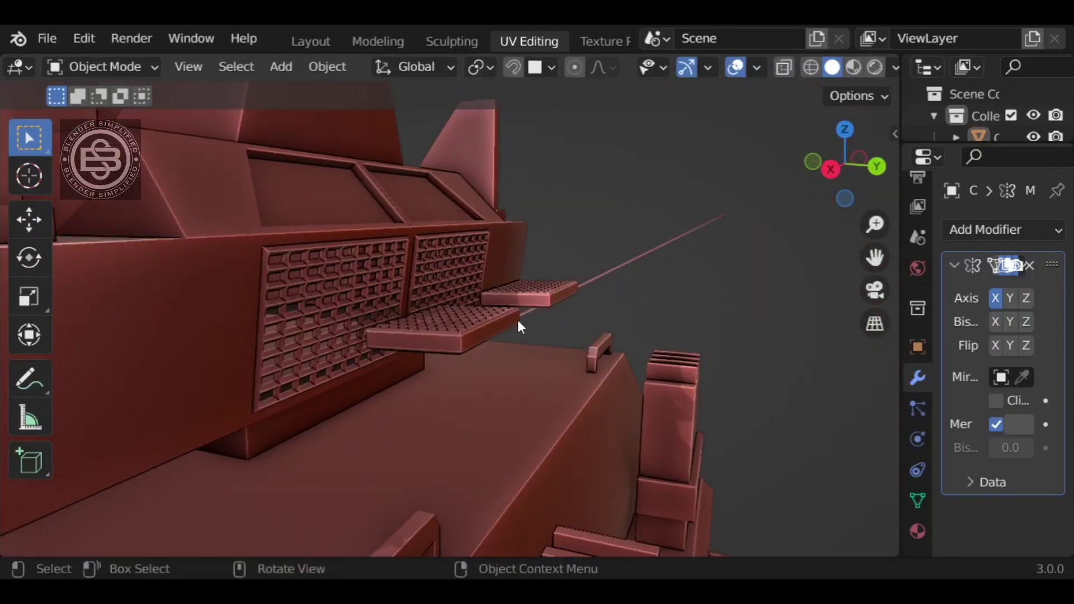
pyautogui.scroll(4, 482, 364)
# - Add a centred horizontal edge loop around the grille panel's side walls in Edit Mode
pyautogui.press('Tab')
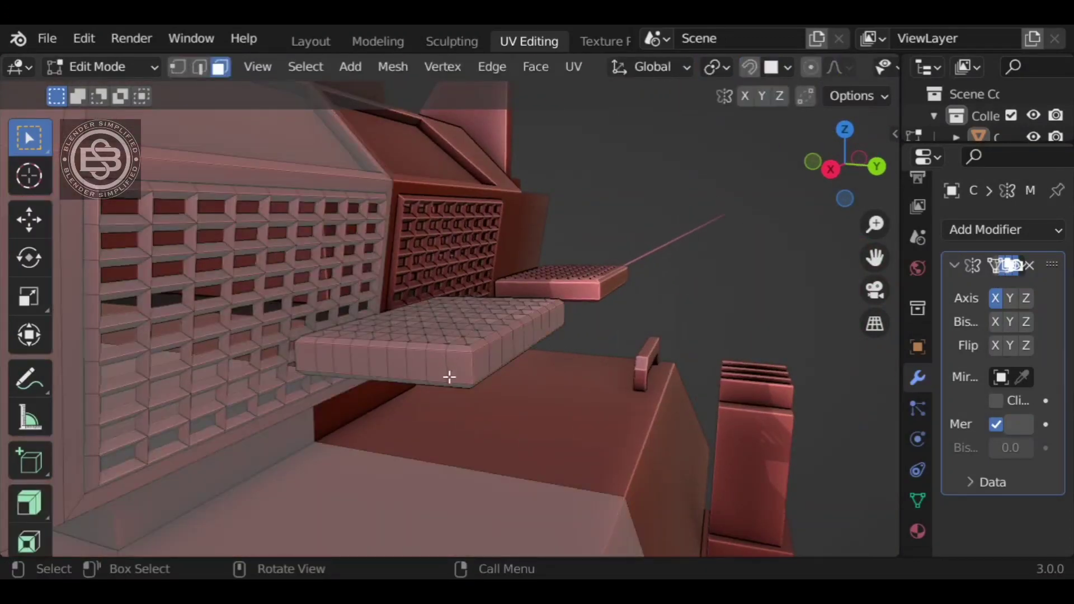
pyautogui.moveTo(472, 408); pyautogui.dragTo(467, 341, button='middle')
pyautogui.hotkey('ctrl', 'r')
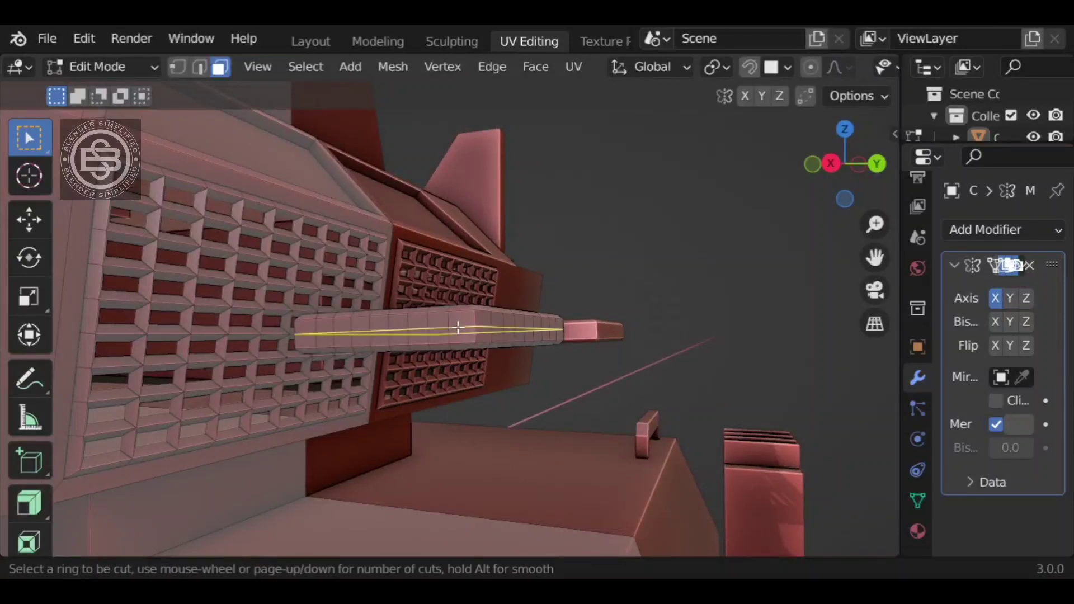
pyautogui.click(458, 328)
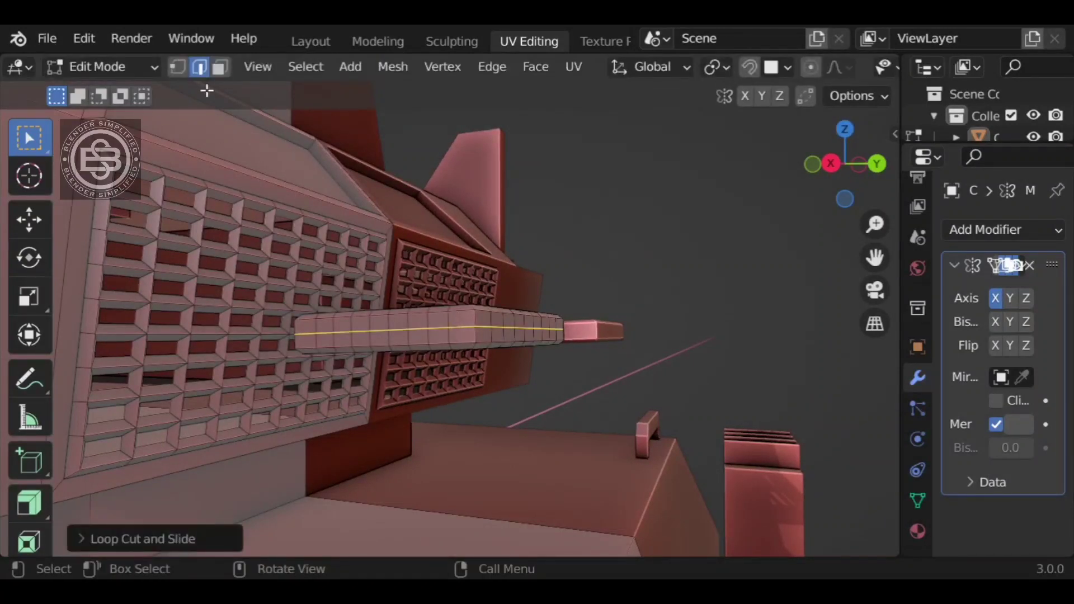
# - Select the lower ring of side faces on the grille panel and extrude it outward into a wider rim
pyautogui.keyDown('alt'); pyautogui.click(474, 334); pyautogui.keyUp('alt')
pyautogui.click(30, 502)
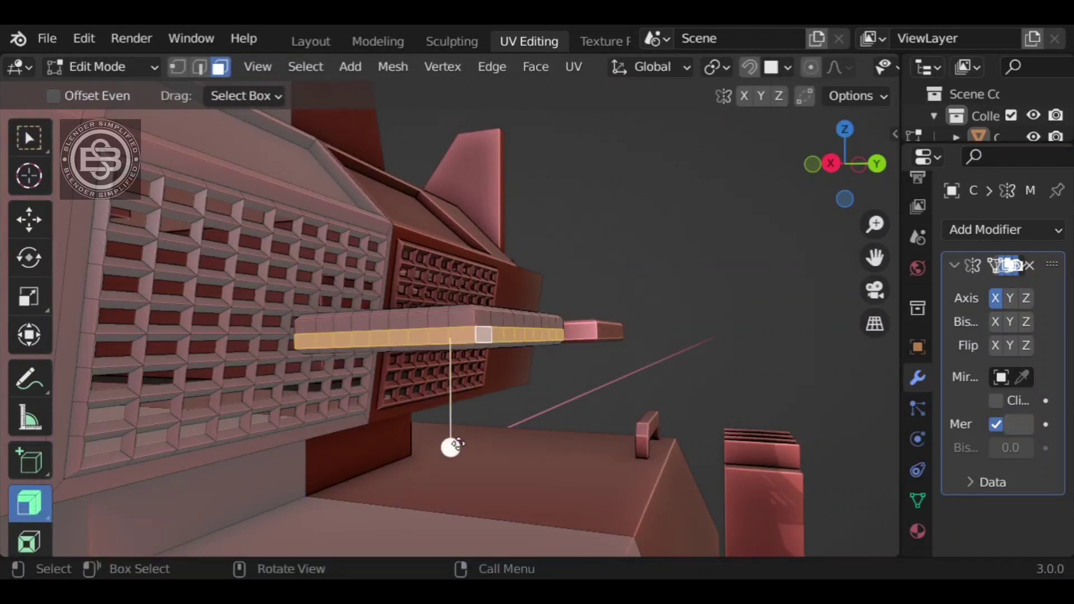
pyautogui.moveTo(451, 443); pyautogui.dragTo(454, 432)
# - Add an edge loop around the panel's underside rim, slid toward its outer edge
pyautogui.moveTo(720, 333); pyautogui.dragTo(670, 280, button='middle')
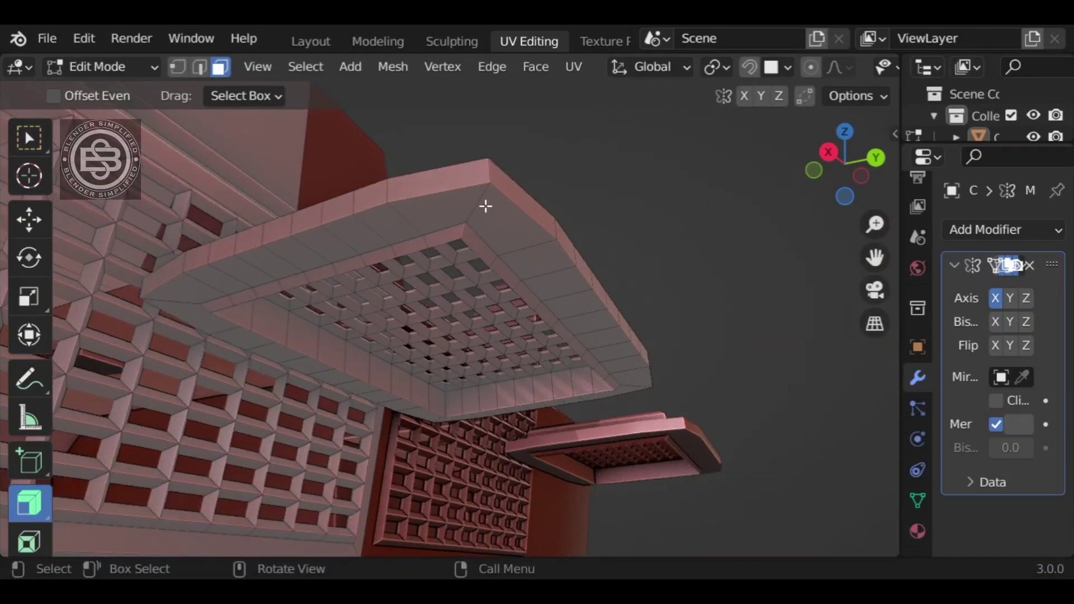
pyautogui.hotkey('ctrl', 'r')
pyautogui.click(479, 207)
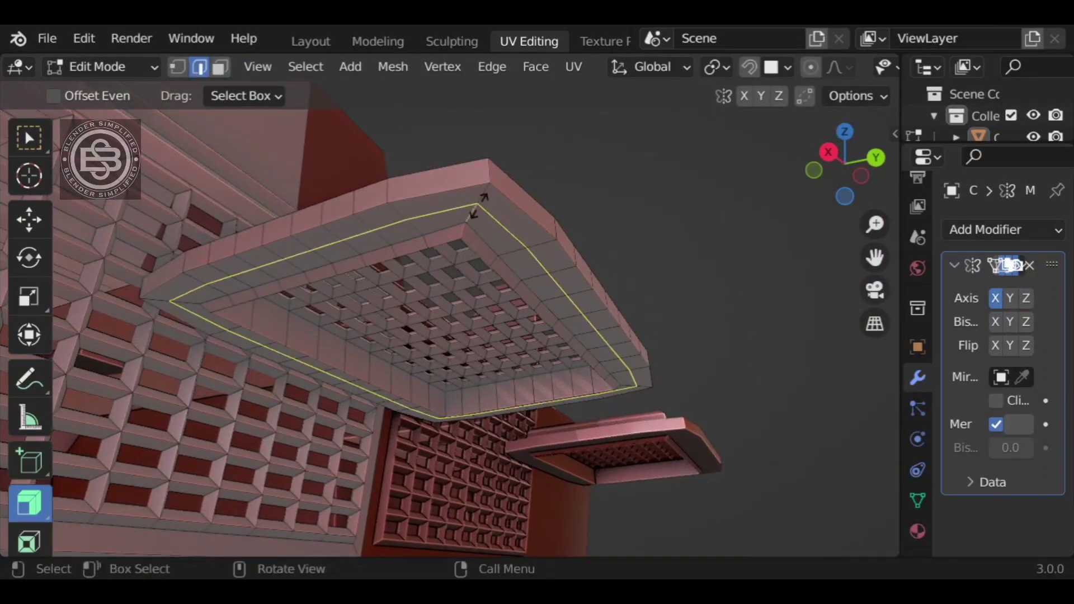
pyautogui.click(485, 199)
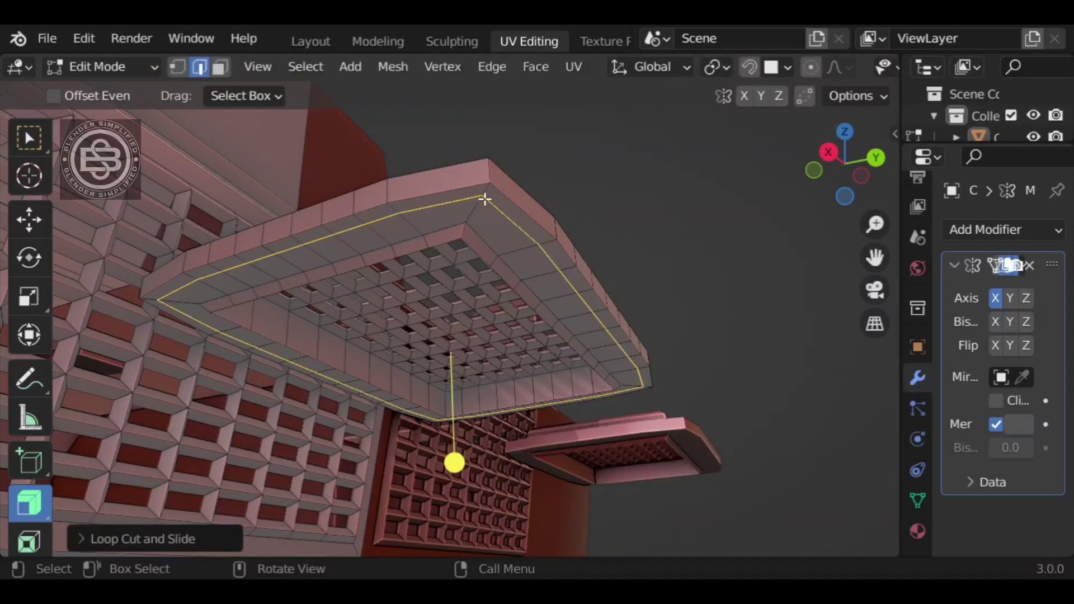
# - Select the narrow outer face loop on the underside rim and extrude it along its normal
pyautogui.press('3')
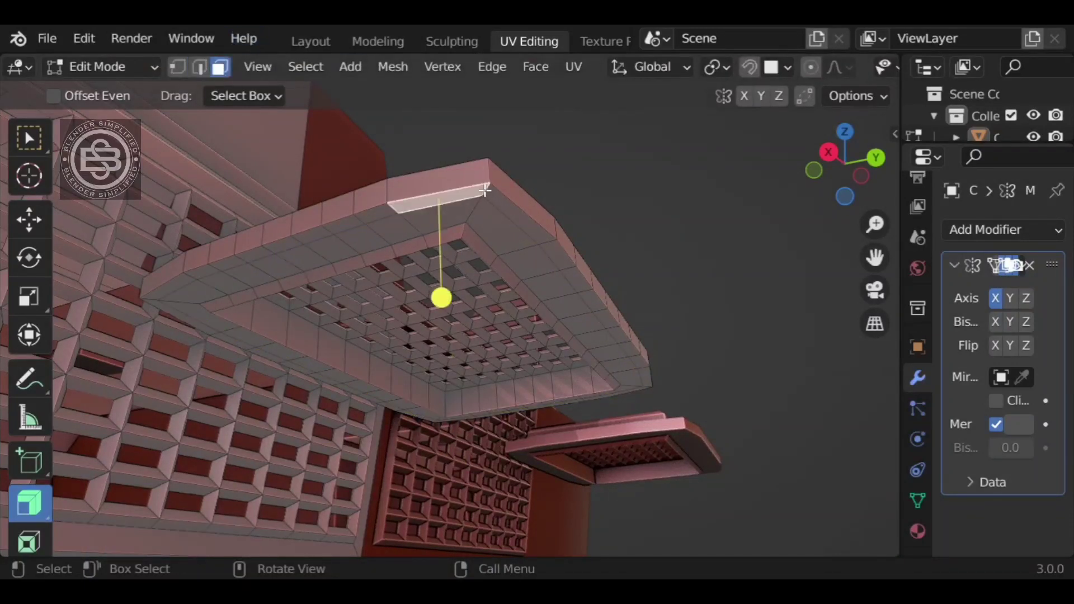
pyautogui.keyDown('alt'); pyautogui.click(509, 193); pyautogui.keyUp('alt')
pyautogui.press('e')
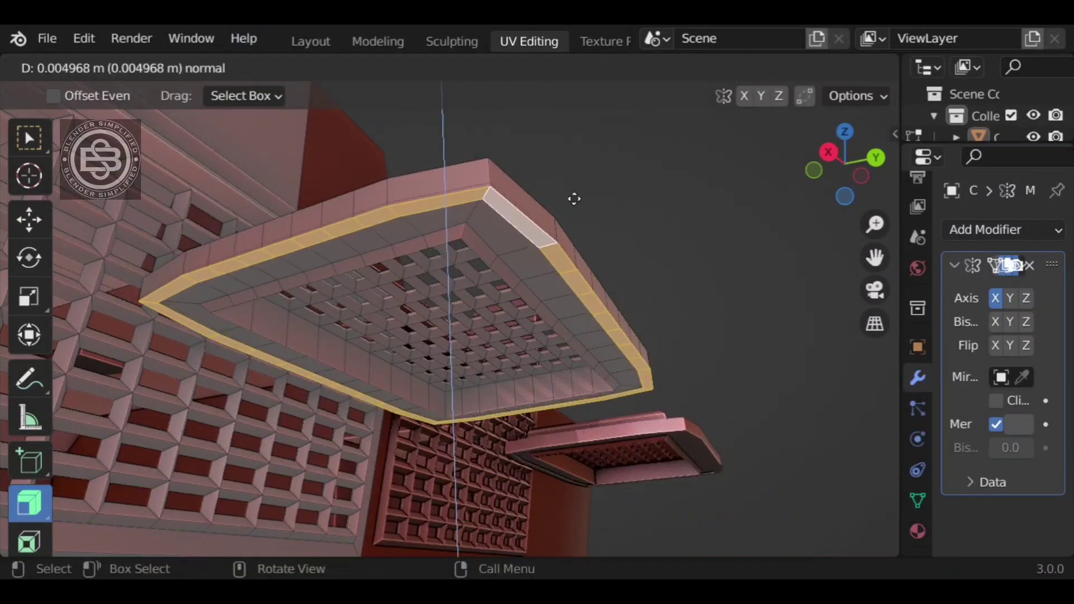
pyautogui.click(576, 208)
# - Select the whole linked grille panel and lower it about 0.66 m along Z onto the rear hull deck
pyautogui.scroll(-4, 604, 203)
pyautogui.moveTo(606, 266); pyautogui.dragTo(588, 375, button='middle')
pyautogui.press('w')
pyautogui.scroll(-5, 706, 300)
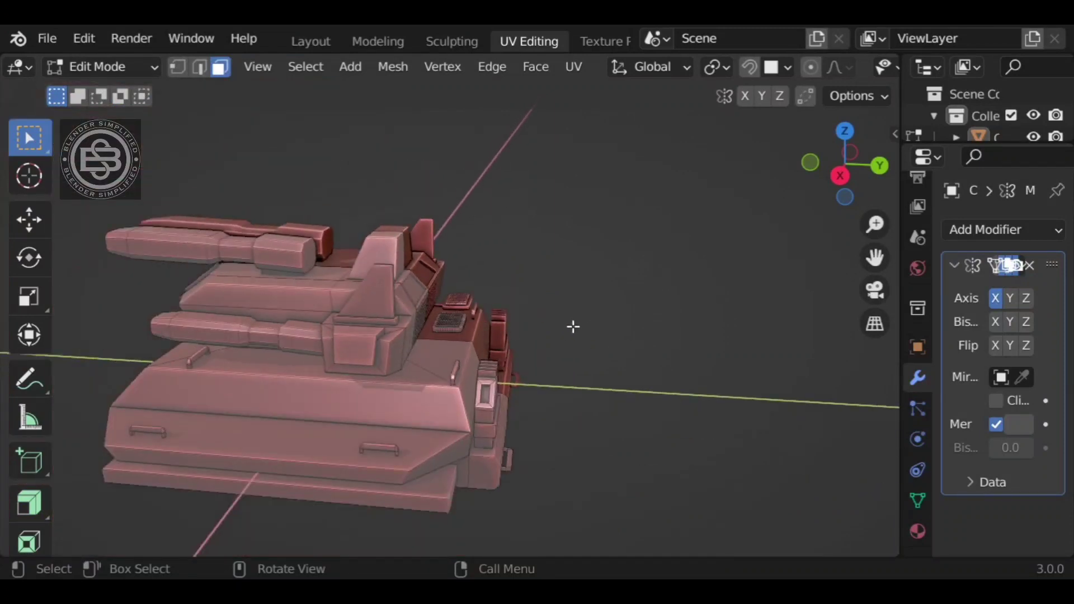
pyautogui.hotkey('ctrl', 'l')
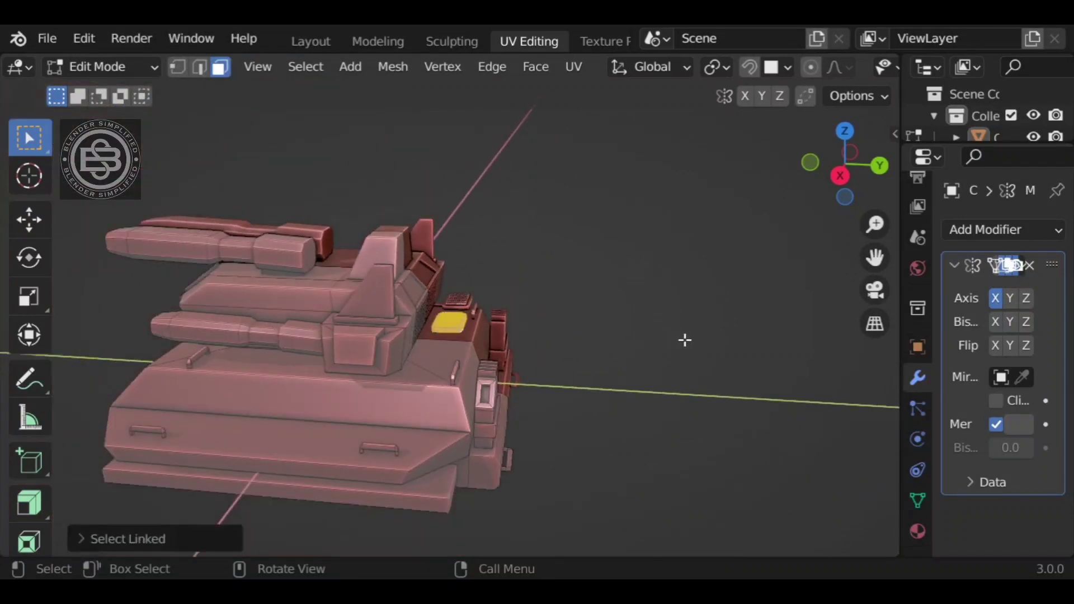
pyautogui.press('g')
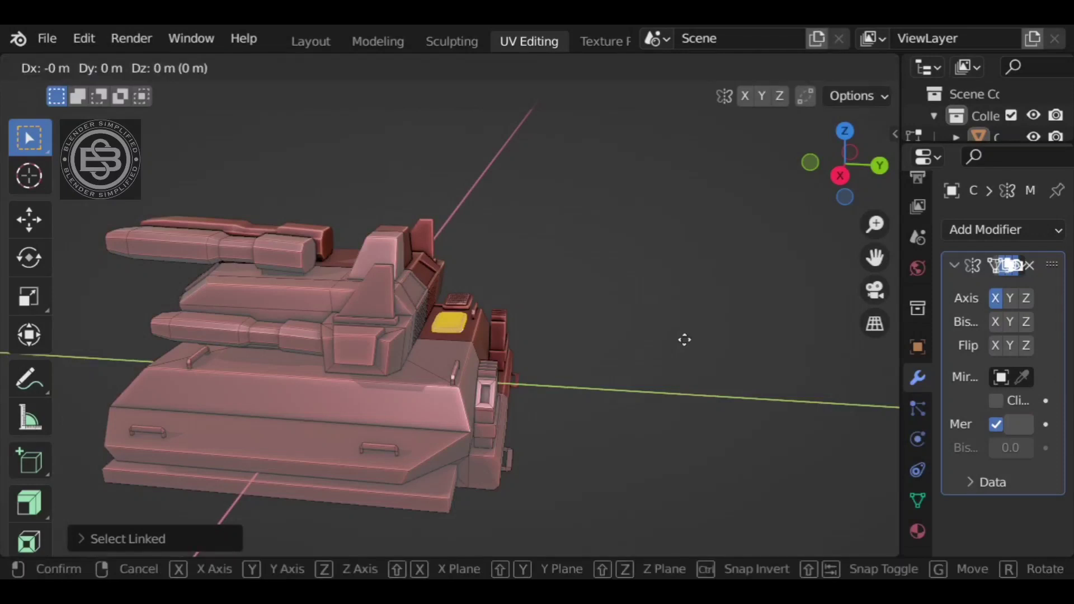
pyautogui.press('z')
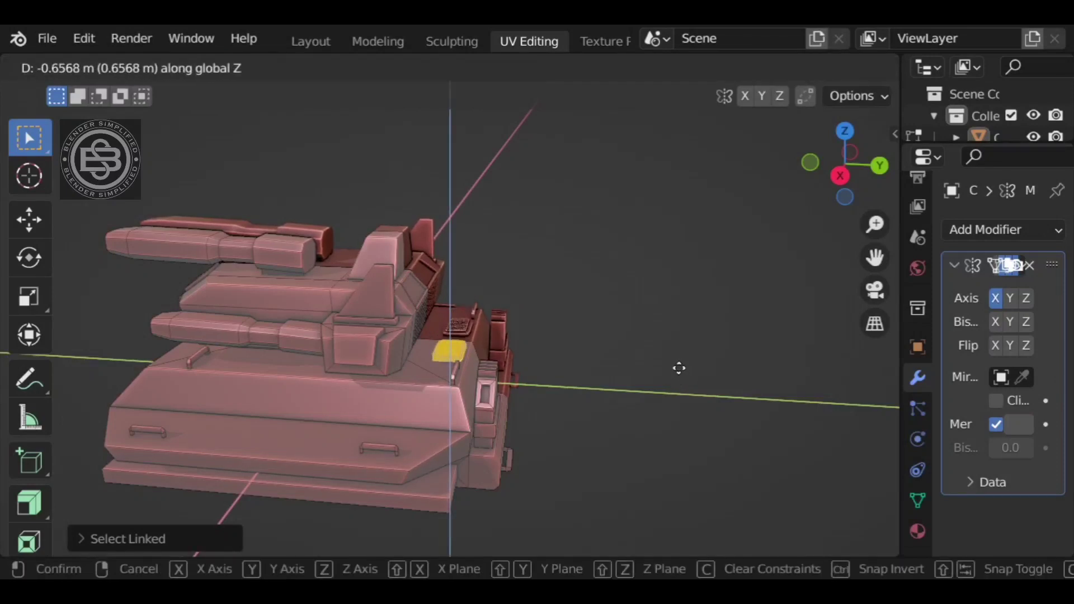
pyautogui.click(679, 368)
pyautogui.press('g')
pyautogui.press('y')
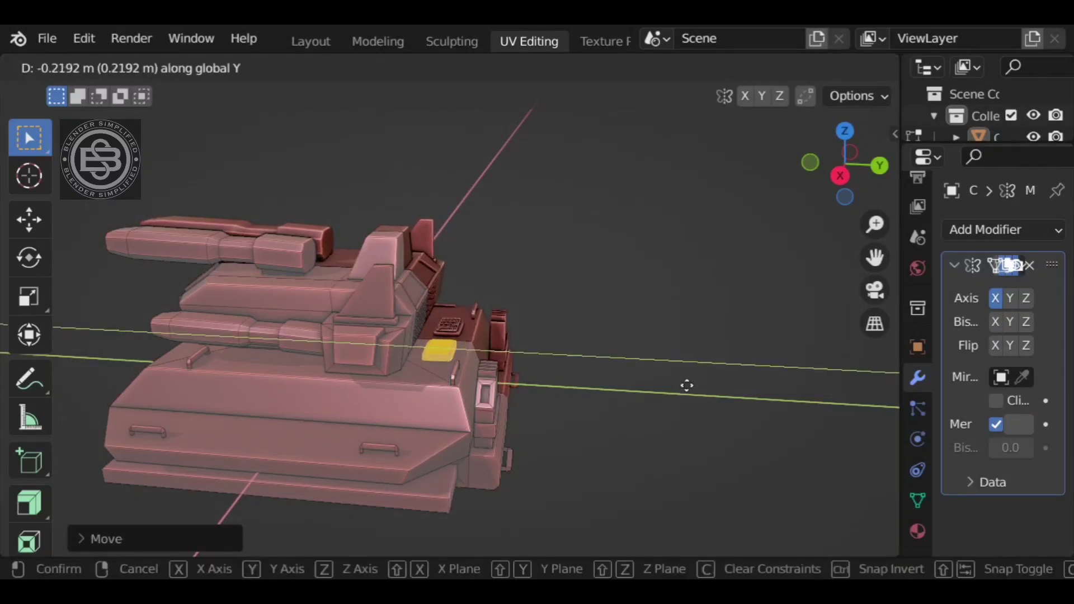
pyautogui.rightClick(697, 386)
# - Stretch the grille panel along X by a factor of about 1.16, and rescale it uniformly on the rear deck
pyautogui.moveTo(697, 386); pyautogui.dragTo(496, 433, button='middle')
pyautogui.scroll(5, 496, 432)
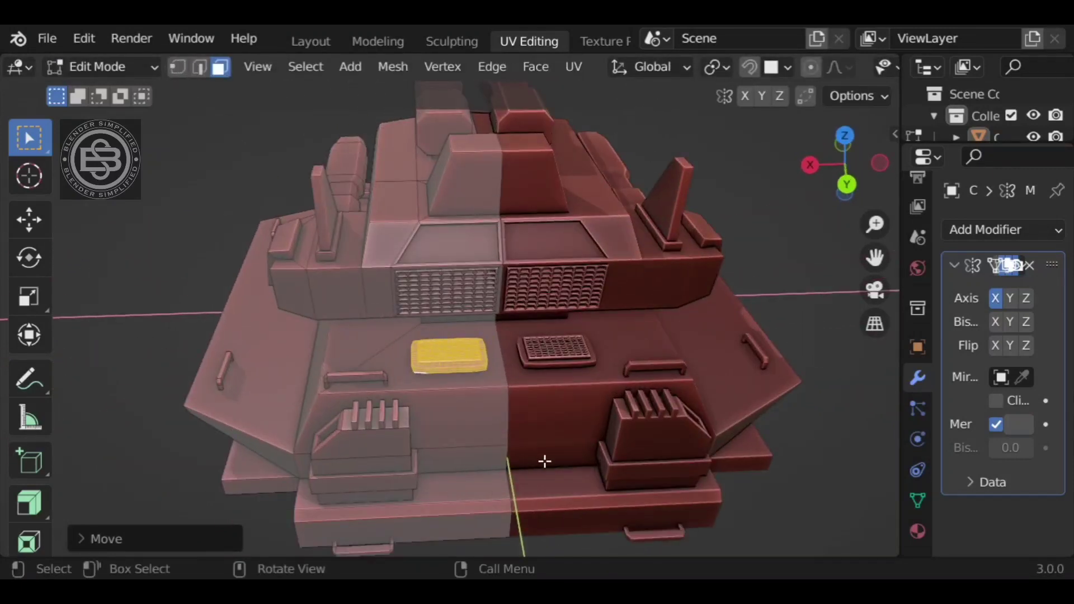
pyautogui.press('s')
pyautogui.press('x')
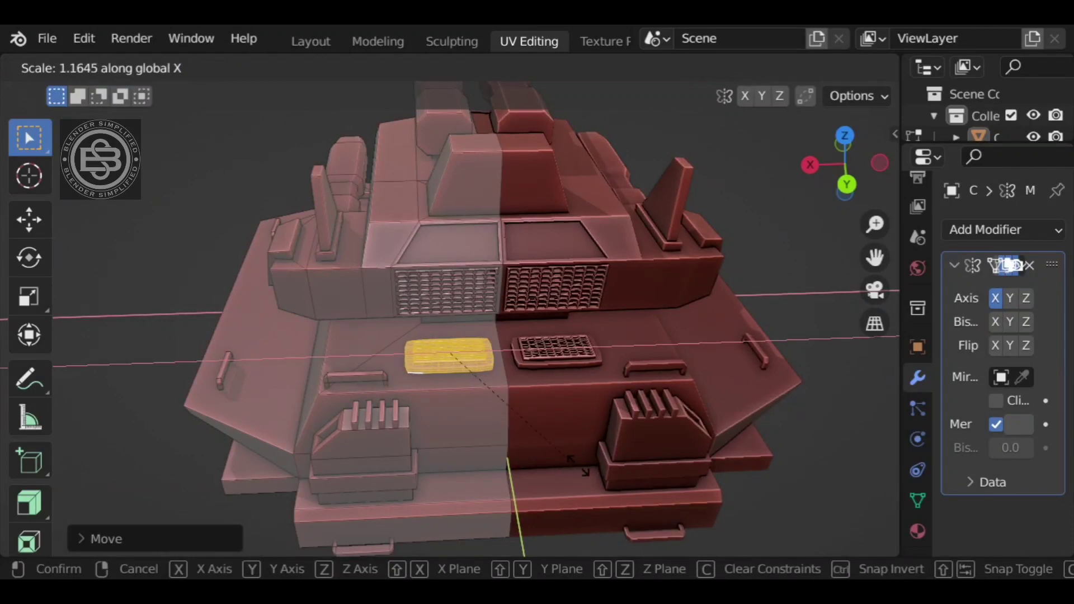
pyautogui.click(579, 467)
pyautogui.moveTo(580, 467); pyautogui.dragTo(607, 385, button='middle')
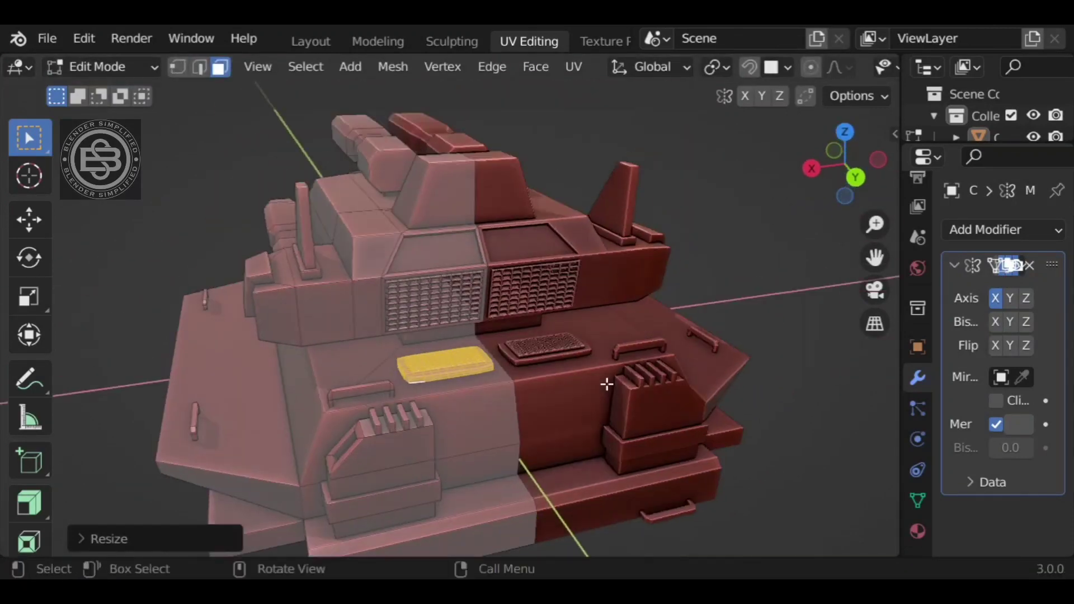
pyautogui.moveTo(511, 425); pyautogui.dragTo(633, 394, button='middle')
pyautogui.press('s')
pyautogui.click(528, 472)
# - Duplicate the grille panel toward the hull's front along Y and offset the copy along X
pyautogui.scroll(-5, 527, 472)
pyautogui.hotkey('shift', 'd')
pyautogui.press('y')
pyautogui.click(535, 404)
pyautogui.press('g')
pyautogui.press('x')
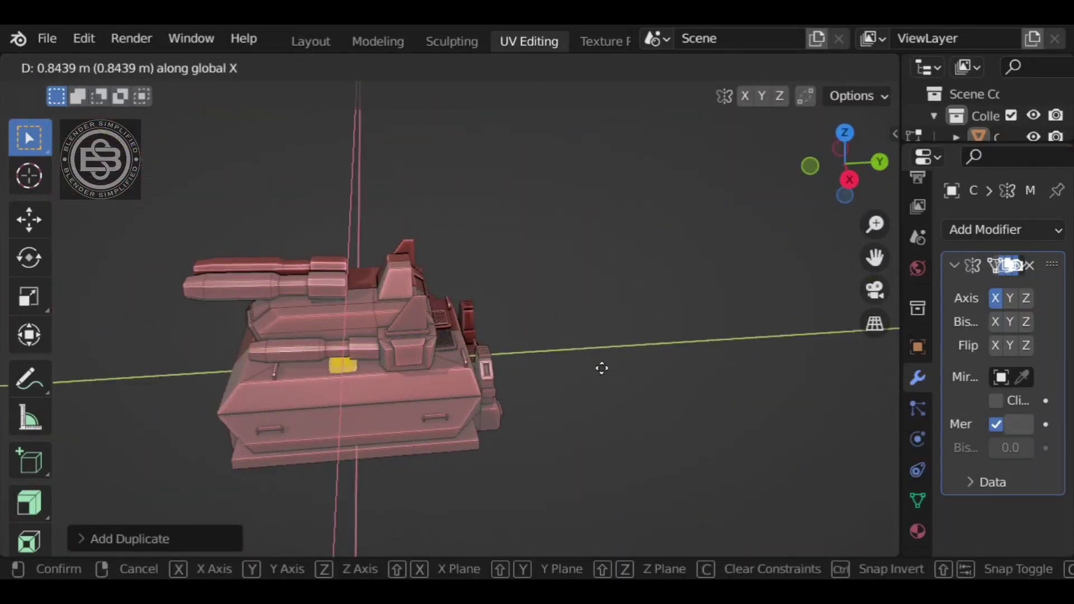
pyautogui.click(593, 398)
# - Move the copied panel along Y past the hull's front and tilt it about X to match the front slope
pyautogui.moveTo(594, 399); pyautogui.dragTo(748, 371, button='middle')
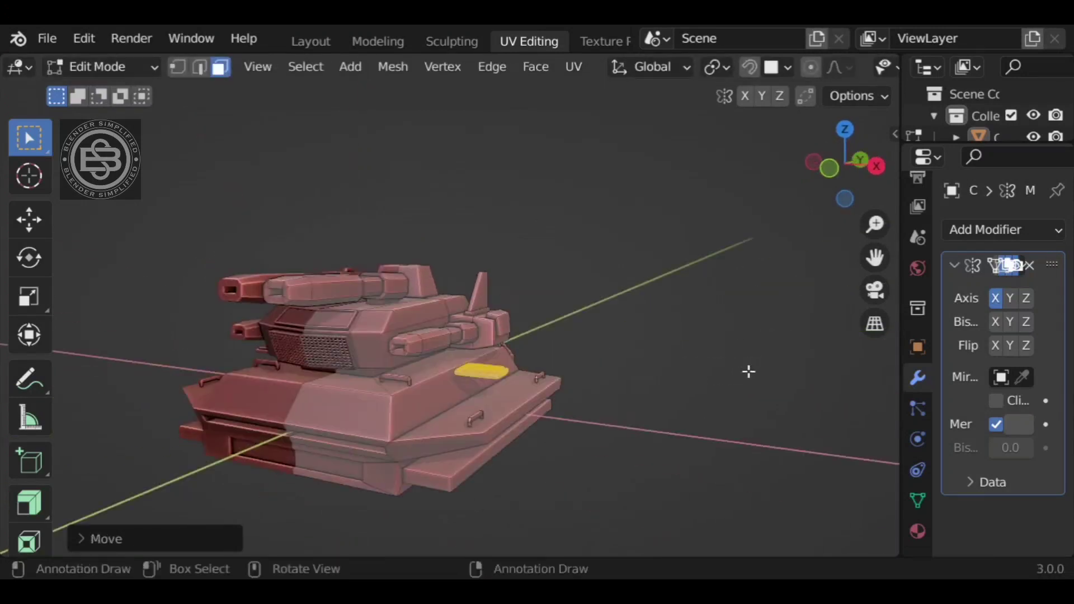
pyautogui.press('g')
pyautogui.press('y')
pyautogui.click(666, 429)
pyautogui.moveTo(667, 429); pyautogui.dragTo(666, 364, button='middle')
pyautogui.press('r')
pyautogui.press('x')
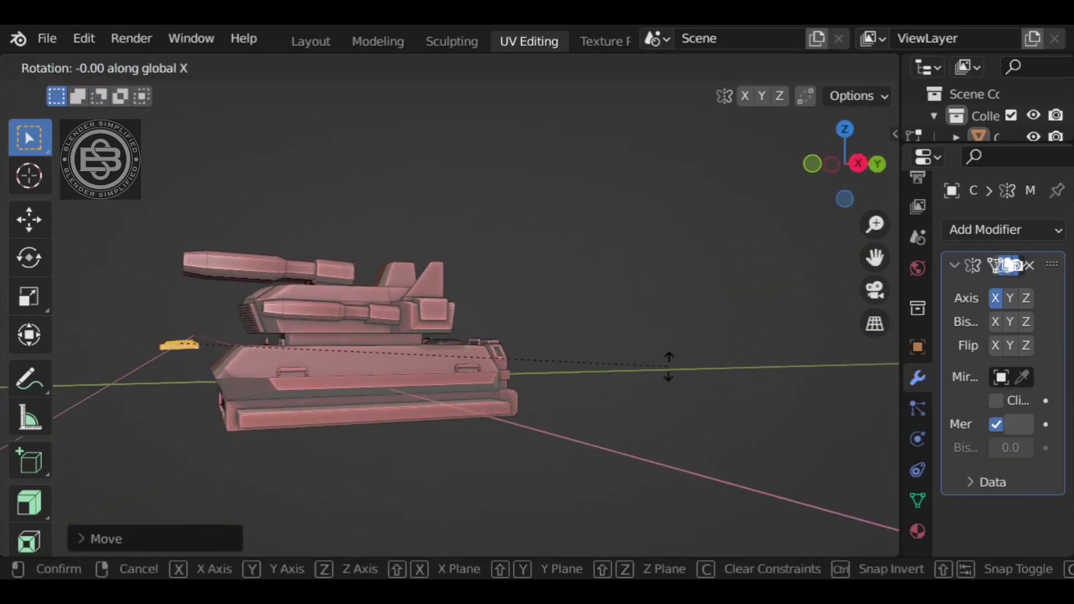
pyautogui.press('Return')
# - Move the tilted panel back about 1.19 m along Y and settle it against the hull's sloped front face
pyautogui.press('g')
pyautogui.press('y')
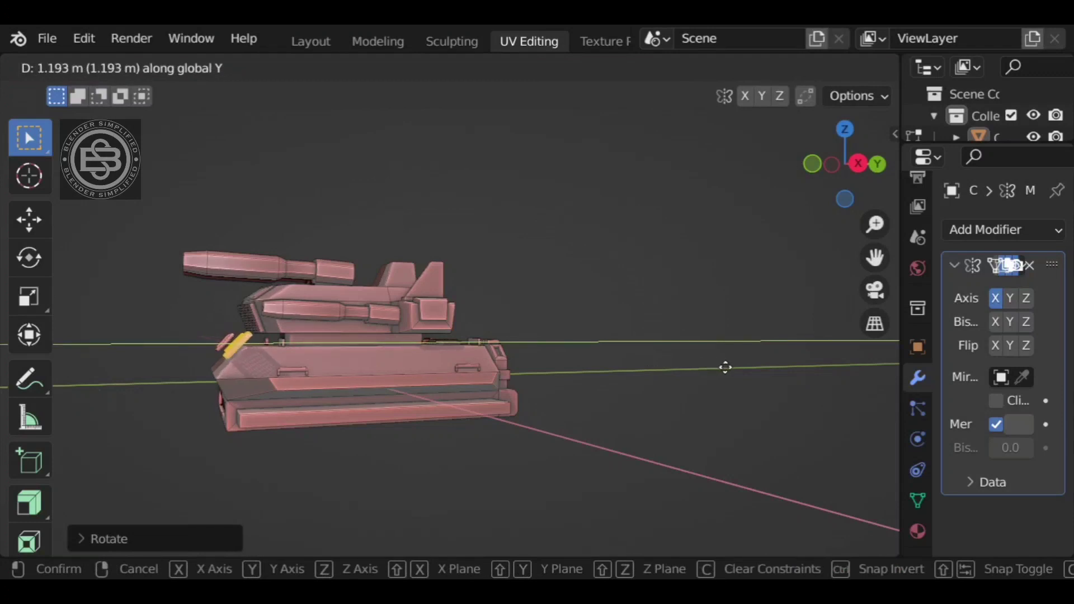
pyautogui.click(725, 367)
pyautogui.press('g')
pyautogui.click(714, 383)
# - Shift the front panel along X to centre it on its half of the slope and scale it uniformly
pyautogui.moveTo(714, 383); pyautogui.dragTo(703, 432, button='middle')
pyautogui.press('g')
pyautogui.press('x')
pyautogui.click(646, 423)
pyautogui.press('s')
pyautogui.click(702, 449)
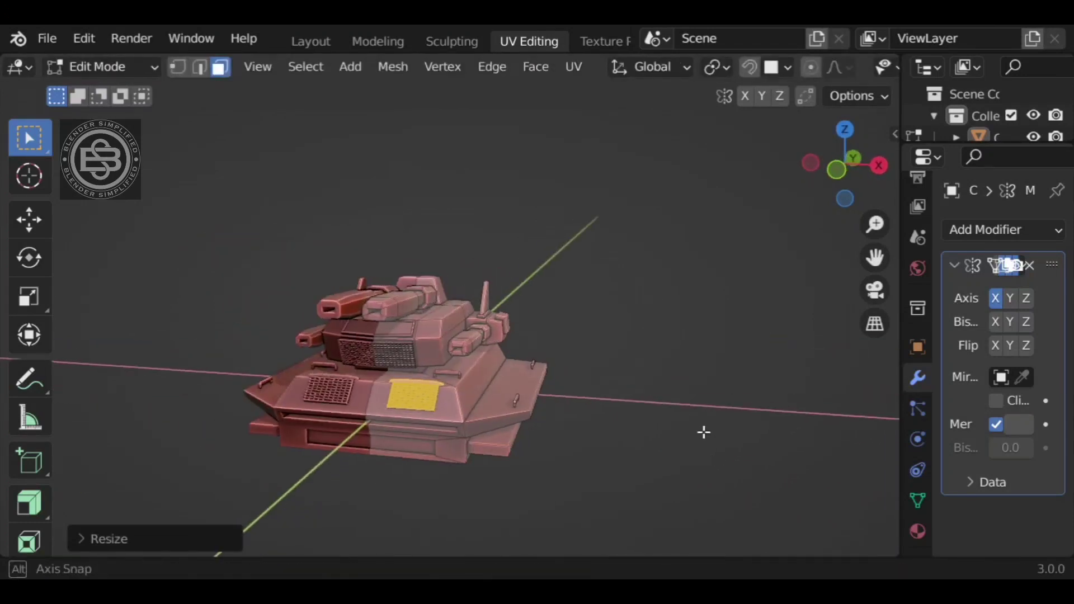
# - Adjust the front panel's Y position so it sits on the slope, and fine-tune its uniform scale
pyautogui.scroll(2, 703, 432)
pyautogui.moveTo(721, 388); pyautogui.dragTo(681, 369, button='middle')
pyautogui.press('g')
pyautogui.press('y')
pyautogui.click(673, 377)
pyautogui.press('s')
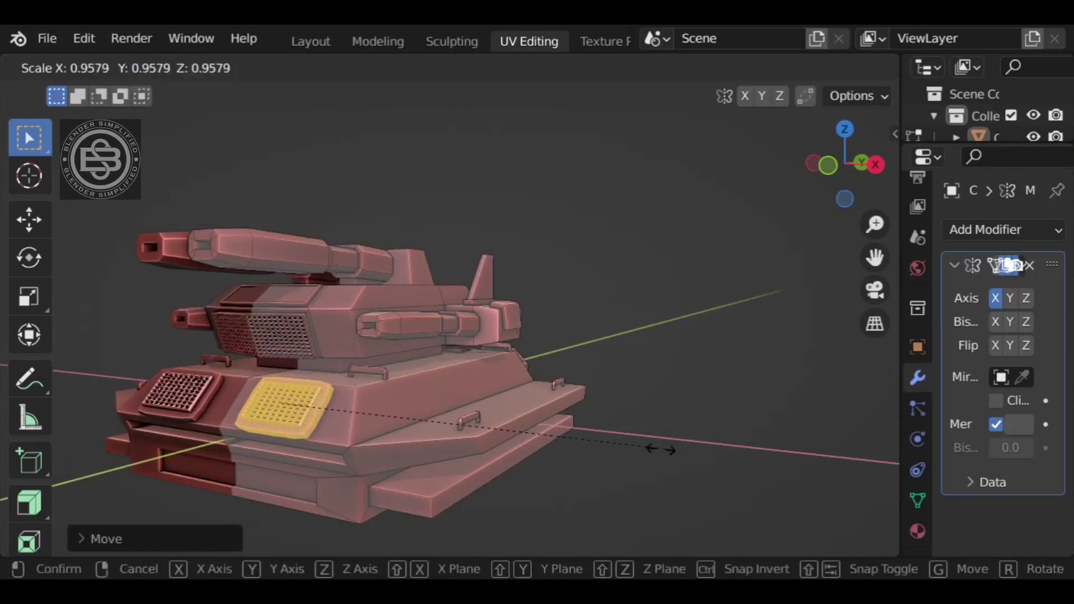
pyautogui.click(671, 400)
# - Select the whole linked fin standing on the turret's side gun housing
pyautogui.press('Tab')
pyautogui.moveTo(495, 377); pyautogui.dragTo(312, 331, button='middle')
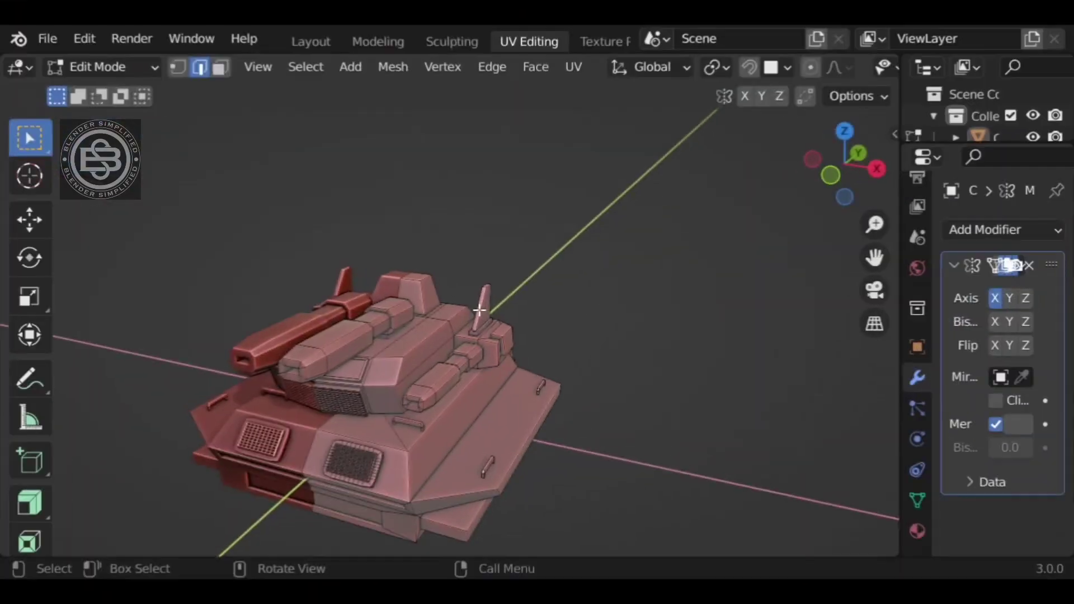
pyautogui.press('l')
pyautogui.press('g')
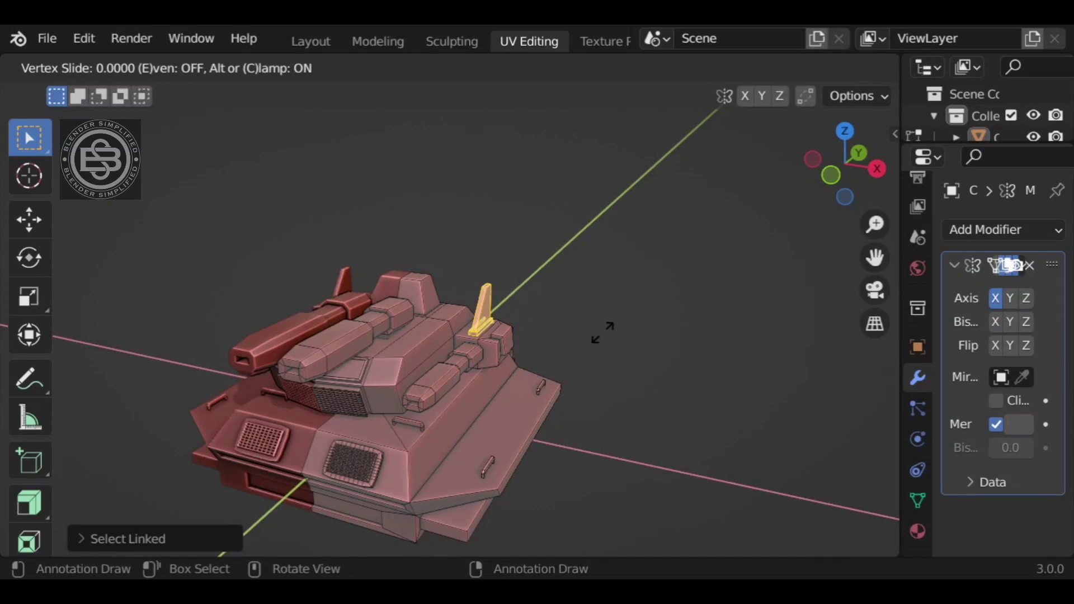
pyautogui.press('Escape')
pyautogui.hotkey('ctrl', 'z')
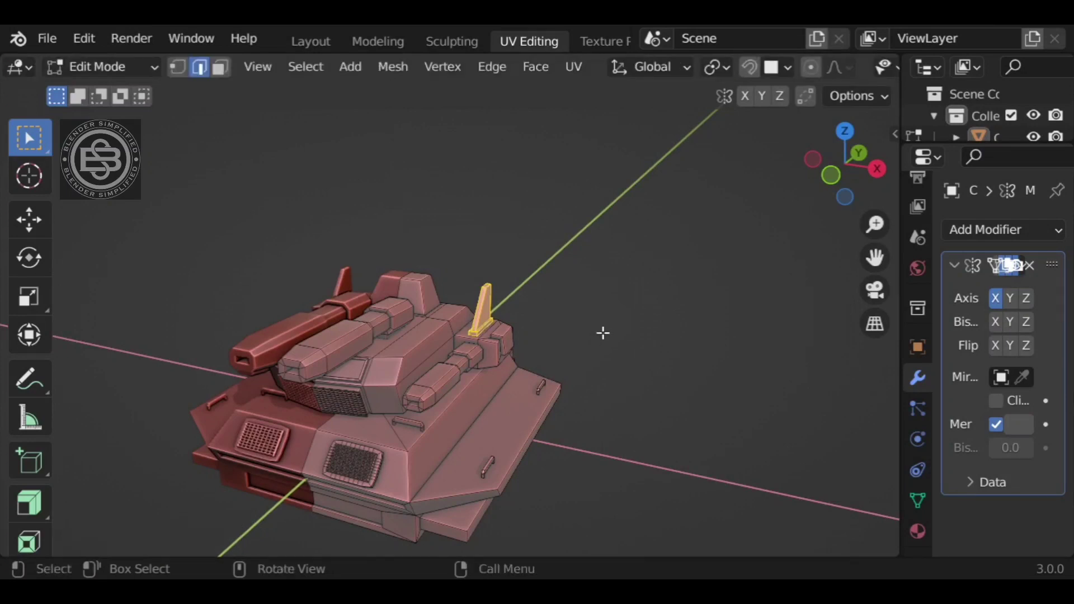
# - Duplicate the selected fin, raise the copy along Z above the original, and scale it down uniformly
pyautogui.hotkey('shift', 'd')
pyautogui.press('z')
pyautogui.click(594, 280)
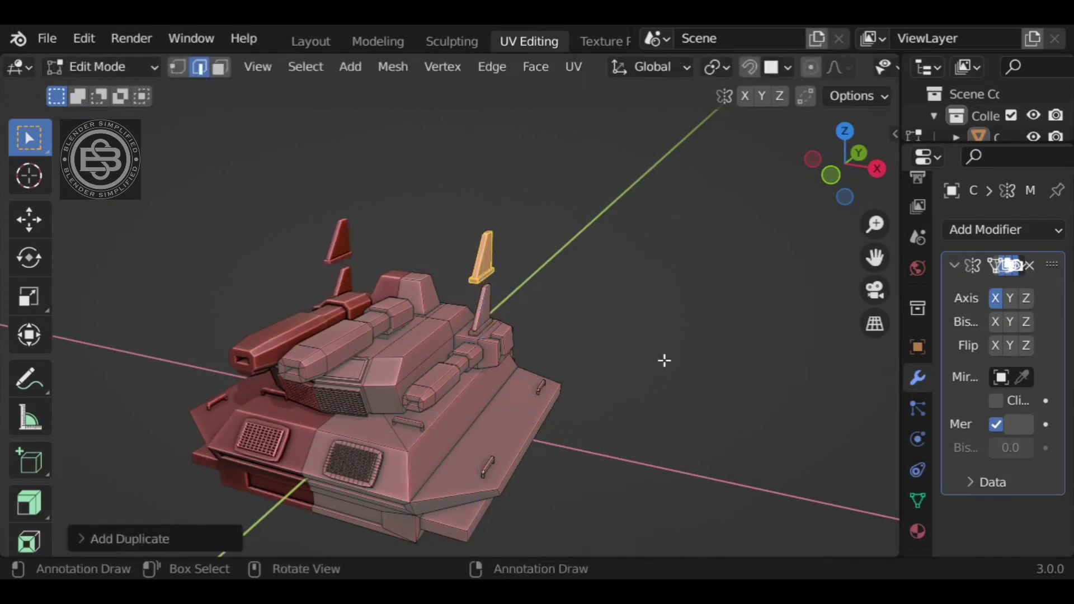
pyautogui.press('s')
pyautogui.click(582, 344)
pyautogui.moveTo(582, 344); pyautogui.dragTo(688, 343, button='middle')
# - Move the small fin copy along X over the turret's central rear block and lower it along Z onto the block's top
pyautogui.press('g')
pyautogui.press('x')
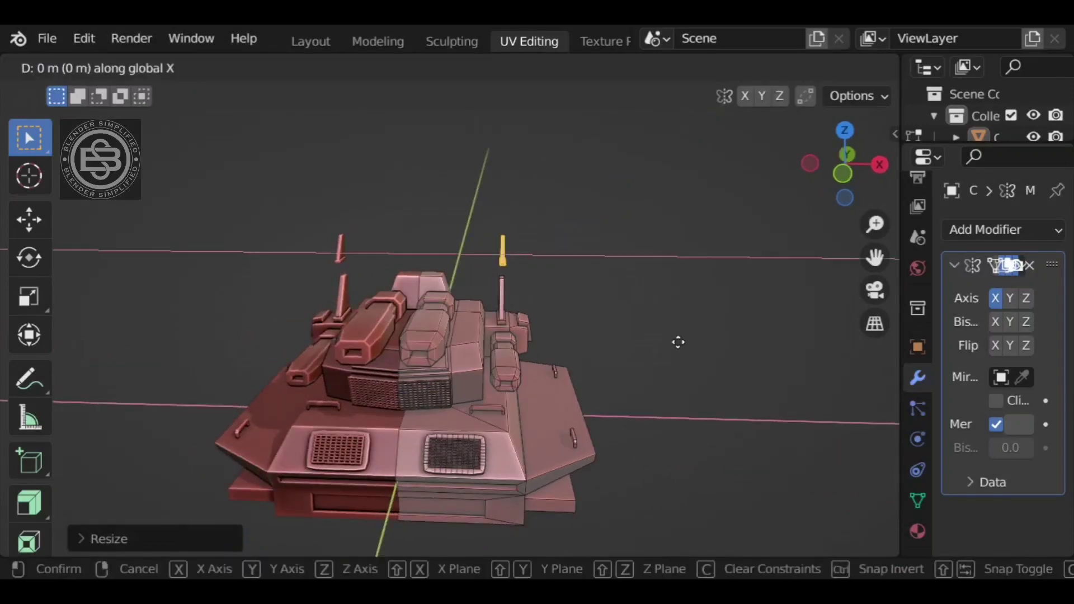
pyautogui.click(619, 339)
pyautogui.press('g')
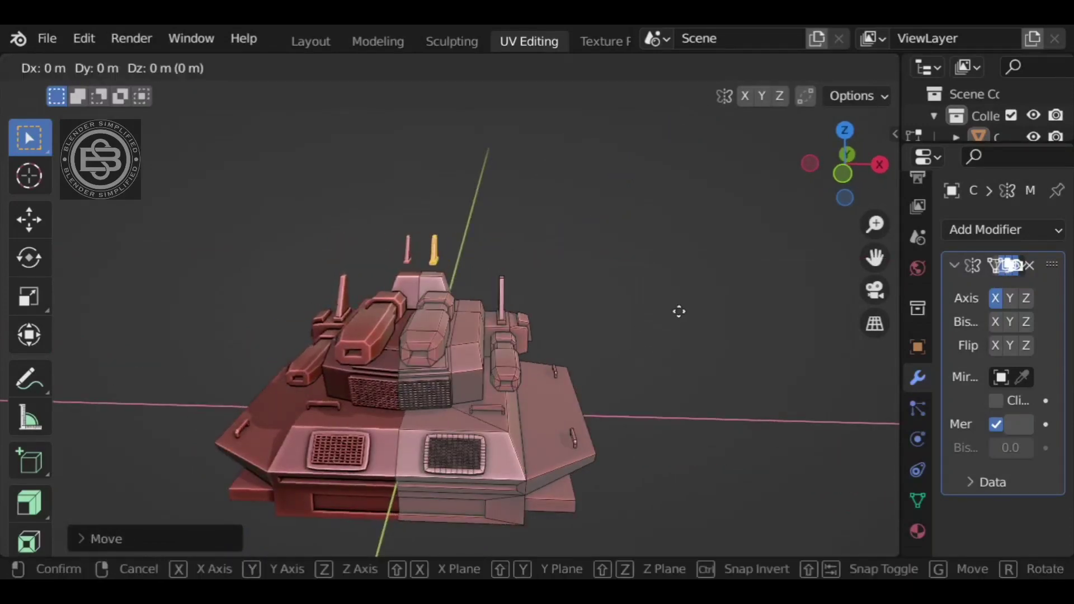
pyautogui.press('z')
pyautogui.click(687, 315)
pyautogui.click(632, 330)
pyautogui.scroll(5, 463, 307)
pyautogui.moveTo(630, 330); pyautogui.dragTo(442, 282, button='middle')
# - Shorten the small fin along Y and fine-tune its height and Y position so it sits on the rear block
pyautogui.press('l')
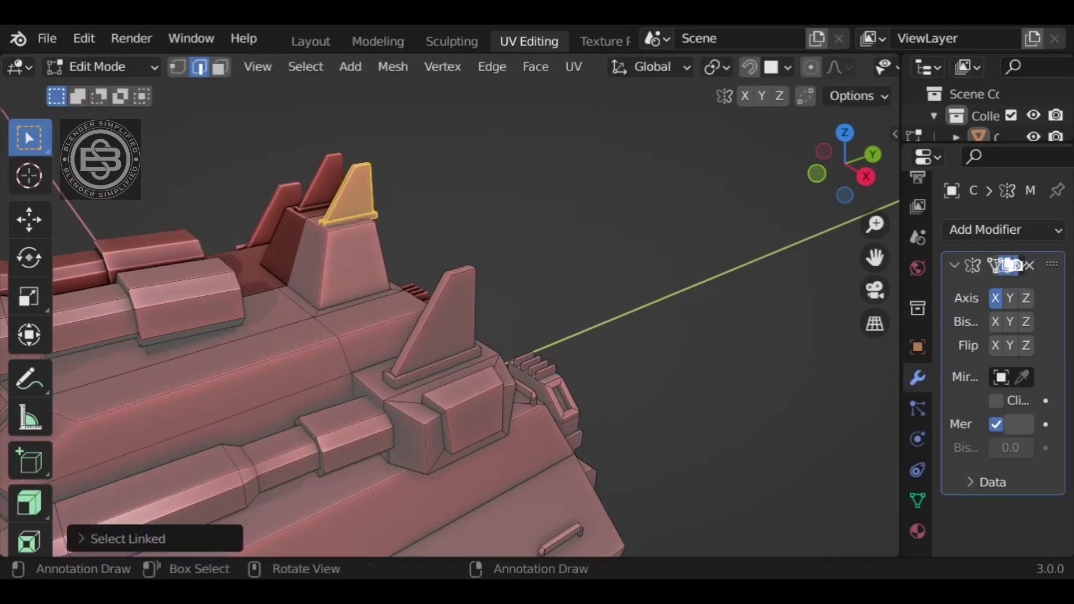
pyautogui.press('s')
pyautogui.press('y')
pyautogui.click(615, 223)
pyautogui.press('g')
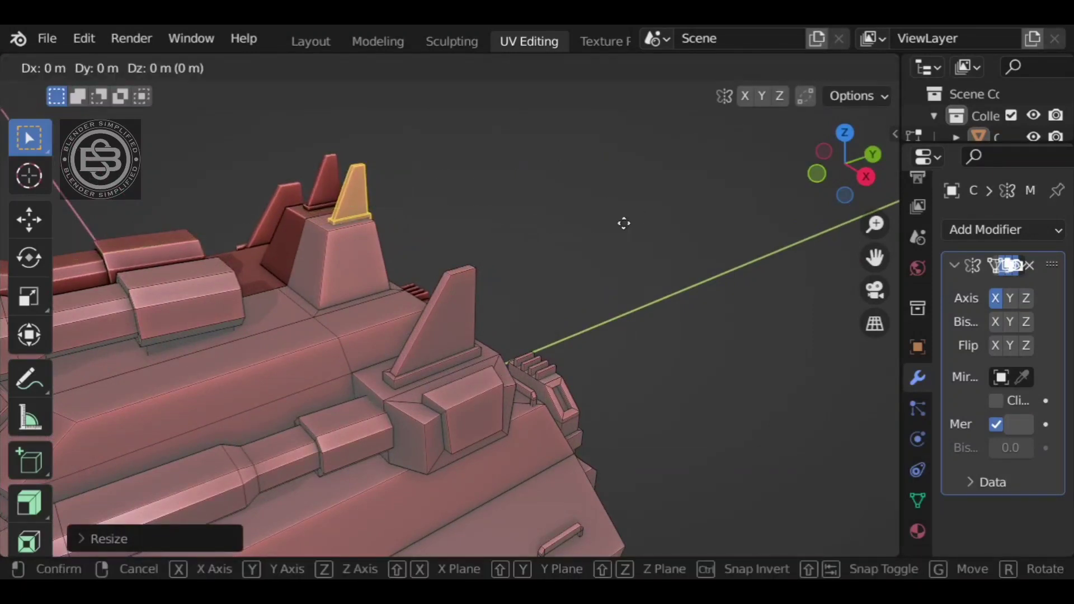
pyautogui.press('z')
pyautogui.click(660, 216)
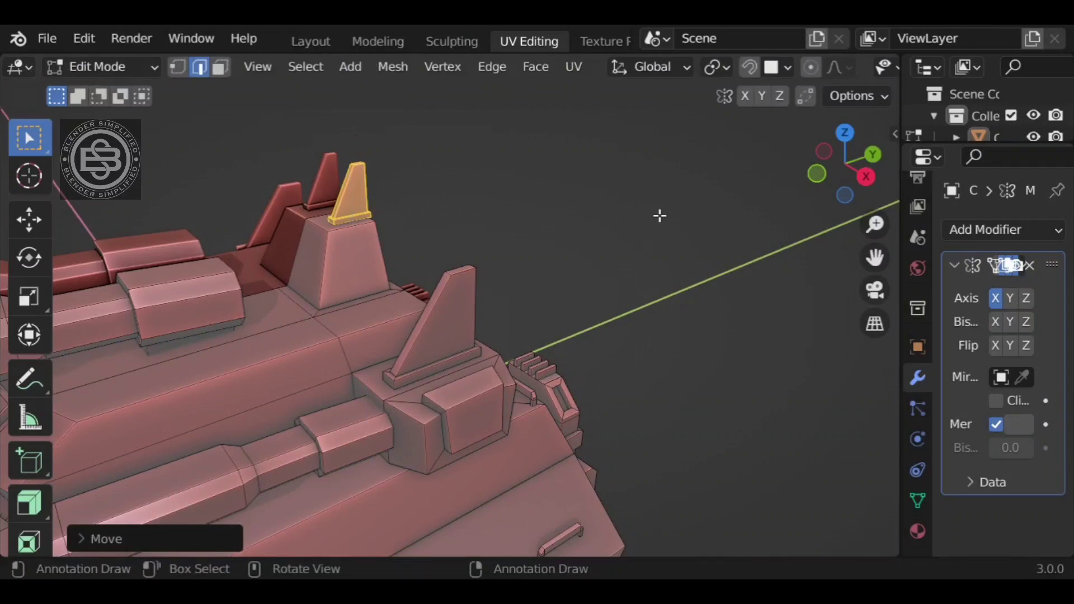
pyautogui.press('g')
pyautogui.press('y')
pyautogui.click(683, 237)
pyautogui.moveTo(683, 237); pyautogui.dragTo(532, 313, button='middle')
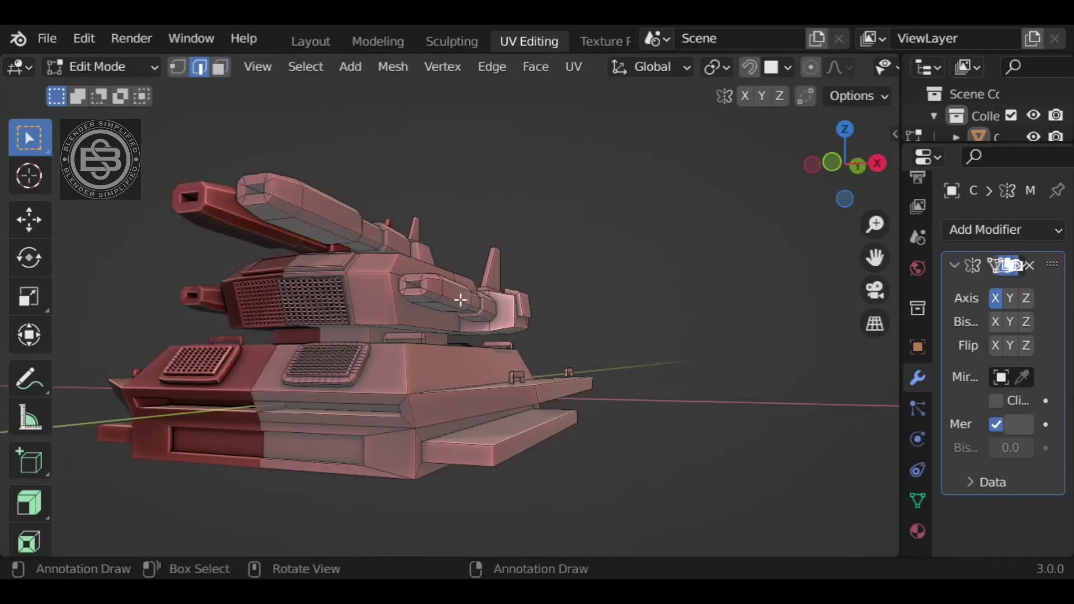
# - Duplicate the turret's linked side gun barrel and move the copy outward about 0.89 m along X
pyautogui.press('l')
pyautogui.press('g')
pyautogui.press('x')
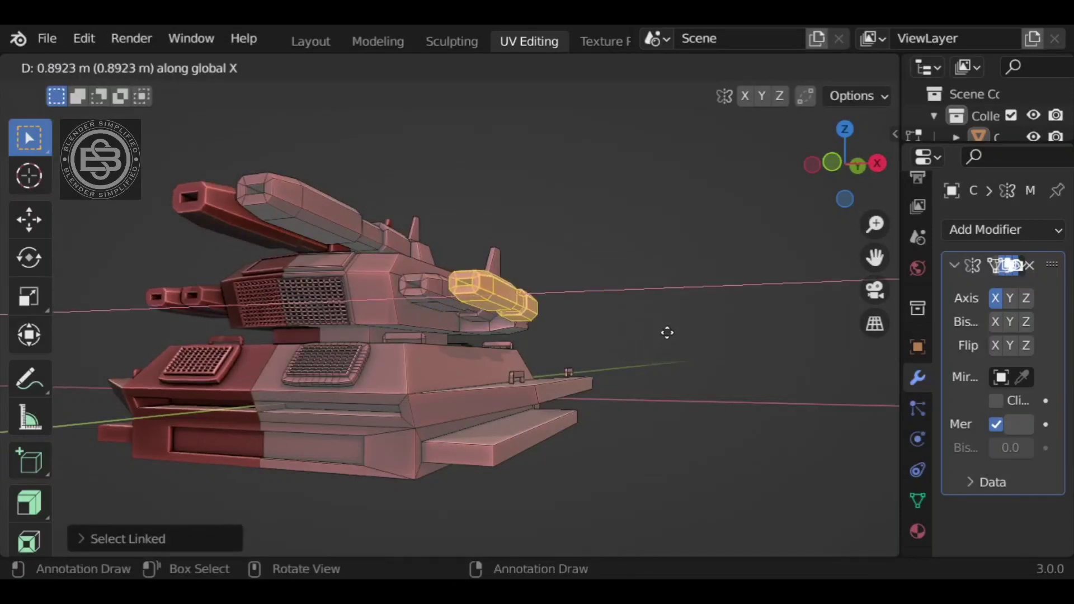
pyautogui.click(671, 336)
pyautogui.moveTo(671, 335); pyautogui.dragTo(615, 348, button='middle')
# - Lower the gun copy about 0.89 m along Z beside the hull's sloped side, and adjust its X position
pyautogui.press('g')
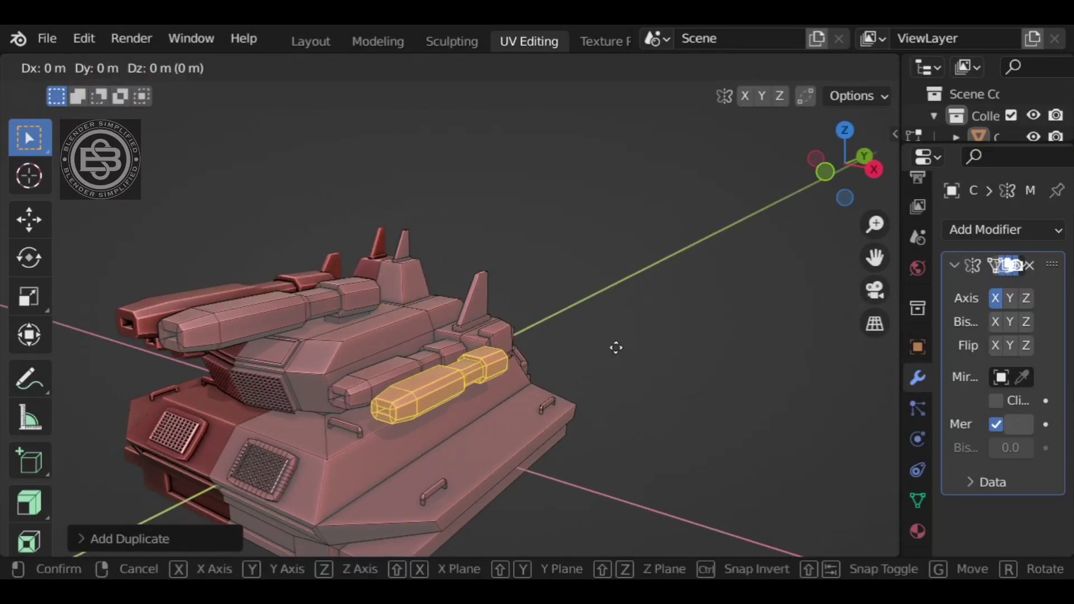
pyautogui.press('z')
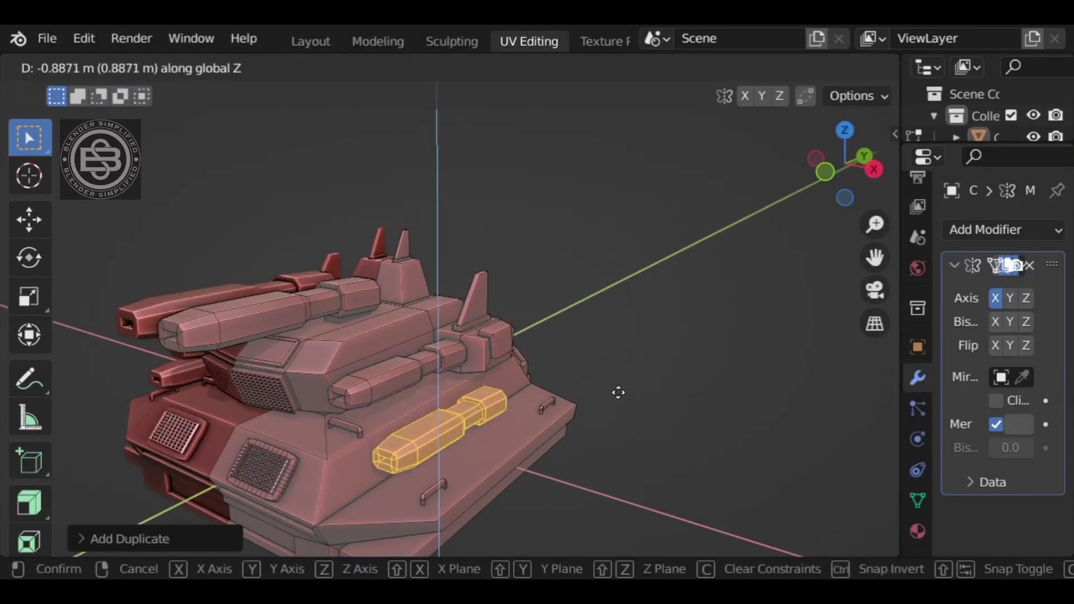
pyautogui.click(615, 392)
pyautogui.moveTo(597, 379)
pyautogui.mouseDown(button='middle')
pyautogui.moveTo(719, 364)
pyautogui.moveTo(755, 379)
pyautogui.moveTo(723, 363)
pyautogui.moveTo(659, 364)
pyautogui.moveTo(679, 349)
pyautogui.moveTo(609, 384)
pyautogui.mouseUp(button='middle')
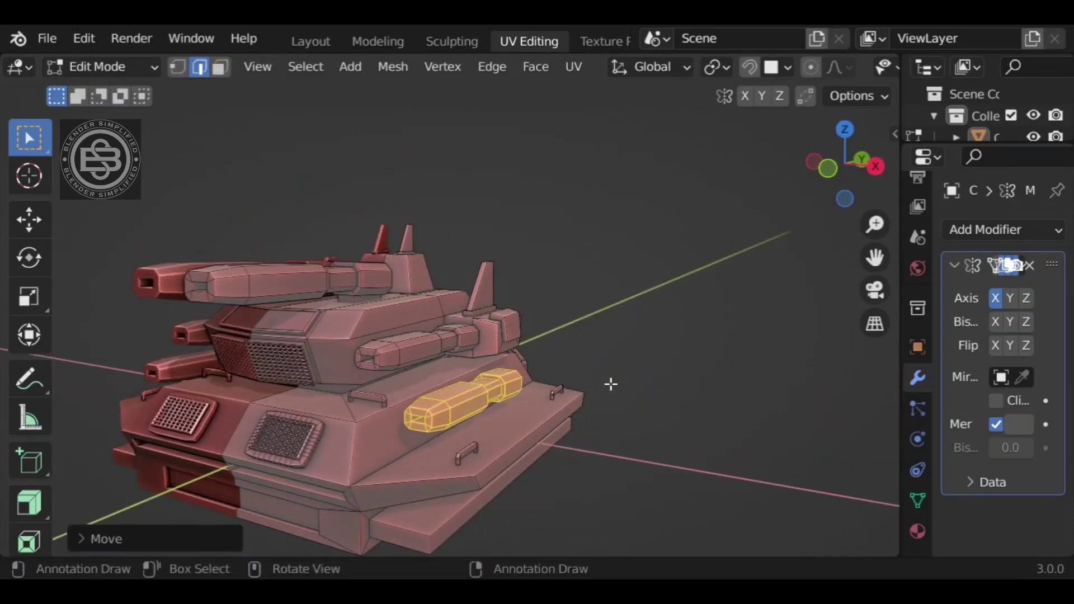
pyautogui.press('g')
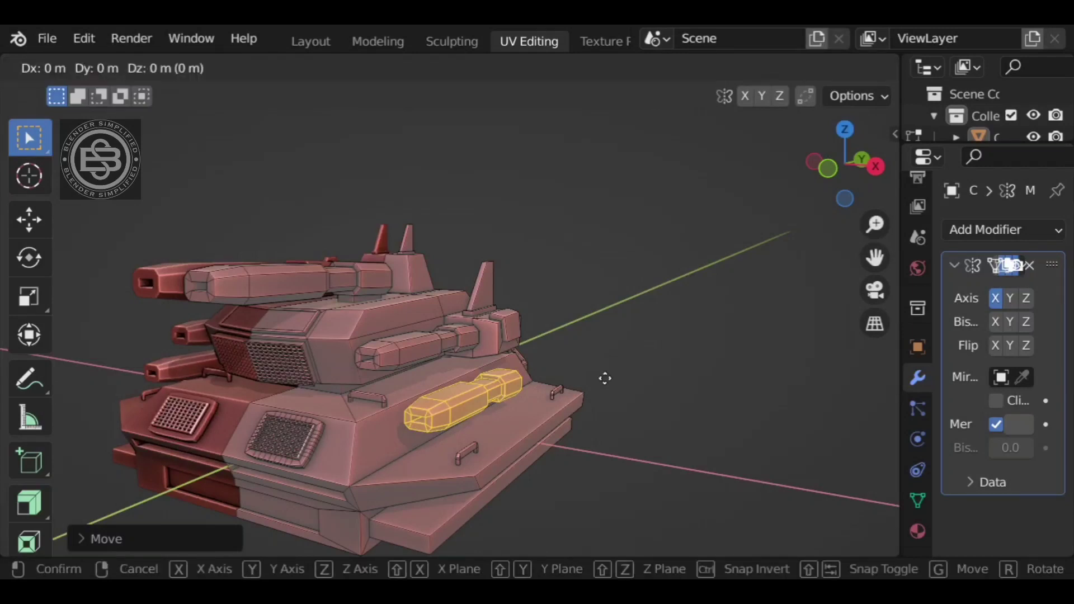
pyautogui.press('x')
pyautogui.click(605, 378)
pyautogui.moveTo(382, 443); pyautogui.dragTo(563, 423, button='middle')
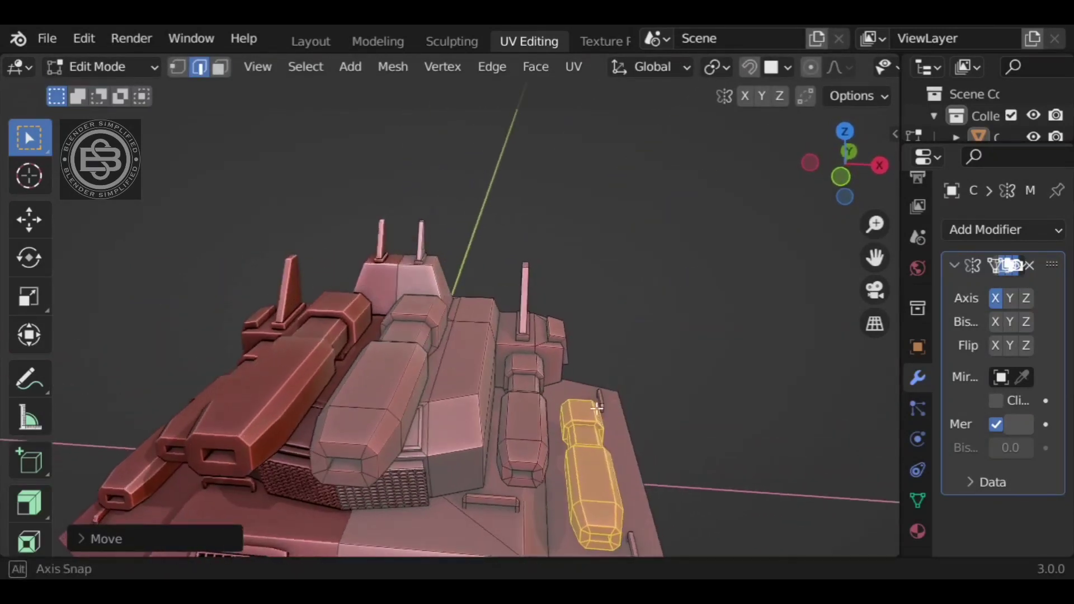
# - Extrude the inner side face of the lowered gun's rear block toward the hull as a mount
pyautogui.click(562, 426)
pyautogui.press('3')
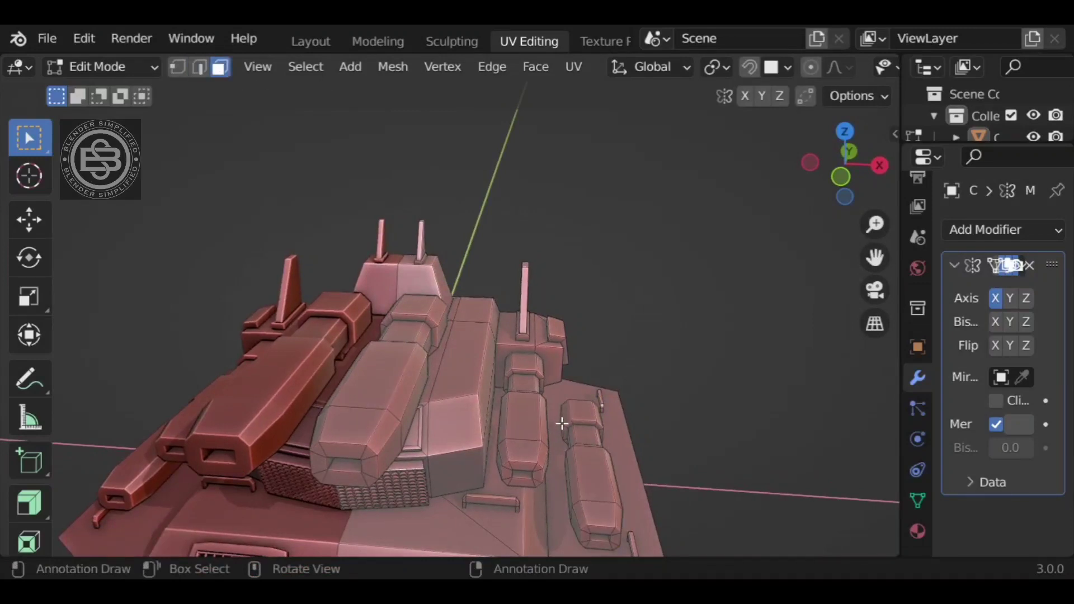
pyautogui.moveTo(664, 398); pyautogui.dragTo(703, 362, button='middle')
pyautogui.press('e')
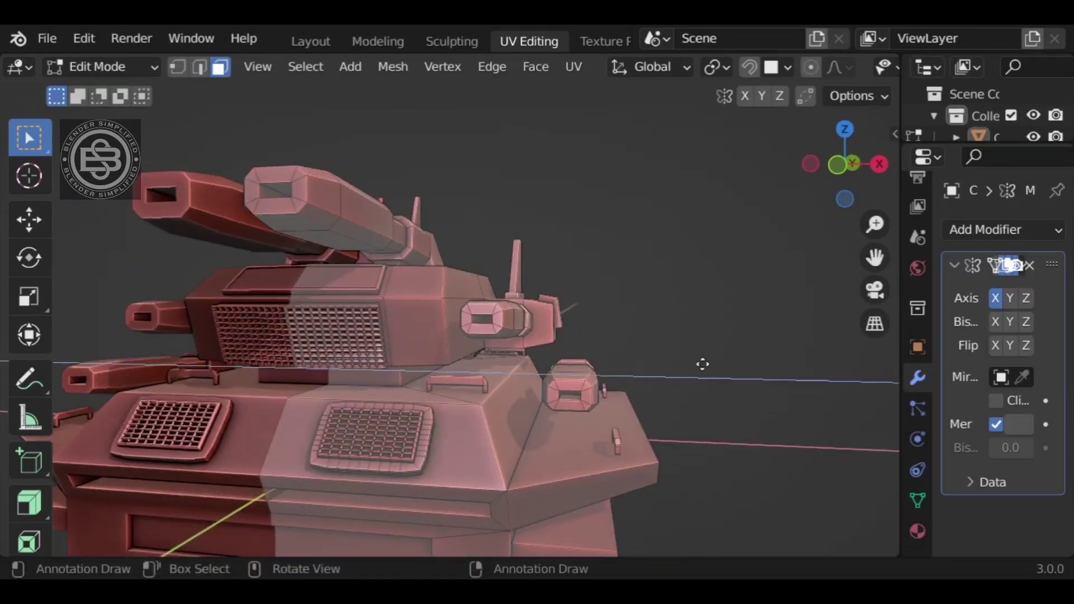
pyautogui.rightClick(671, 385)
# - Select the whole lower gun with its mount and lower it slightly along Z
pyautogui.press('l')
pyautogui.press('g')
pyautogui.press('z')
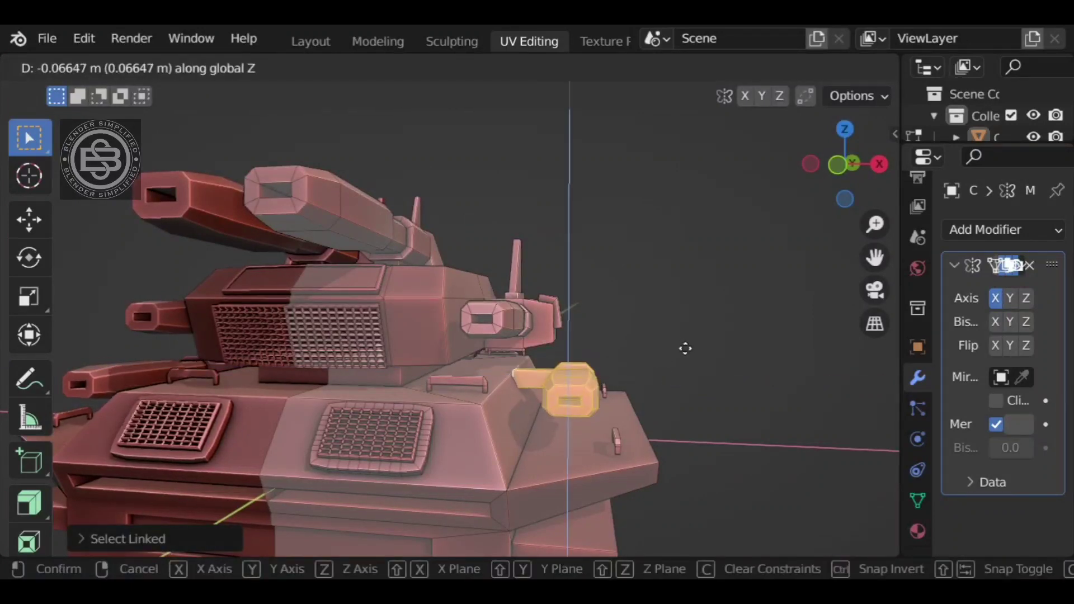
pyautogui.click(686, 354)
pyautogui.scroll(-4, 694, 350)
pyautogui.moveTo(700, 343); pyautogui.dragTo(656, 390, button='middle')
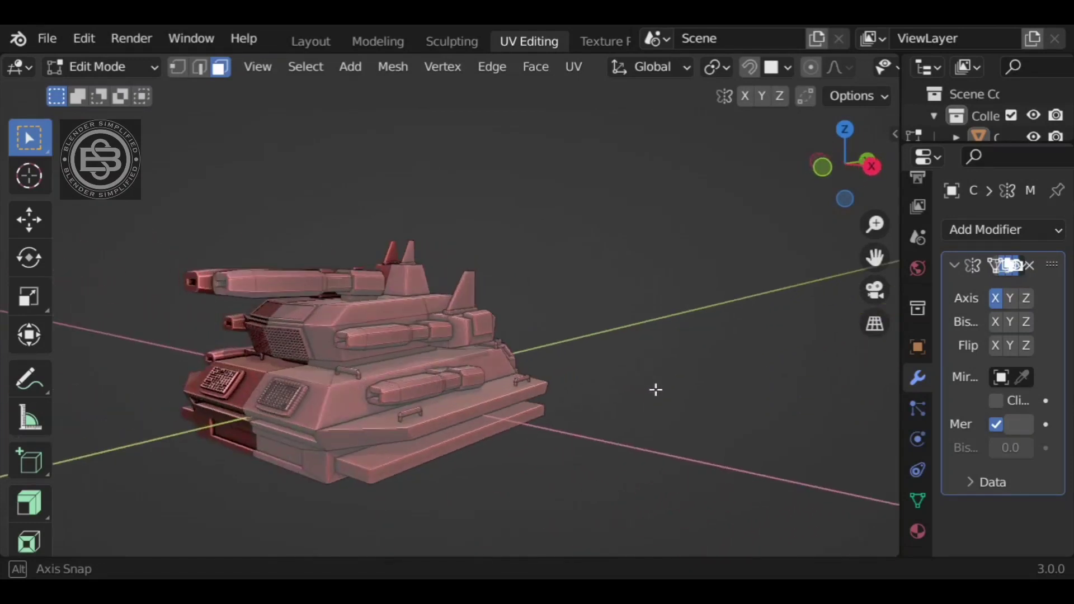
# - Inset the hull's sloped side face behind the lower gun and extrude the inner face about 0.24 m along its normal
pyautogui.scroll(4, 665, 403)
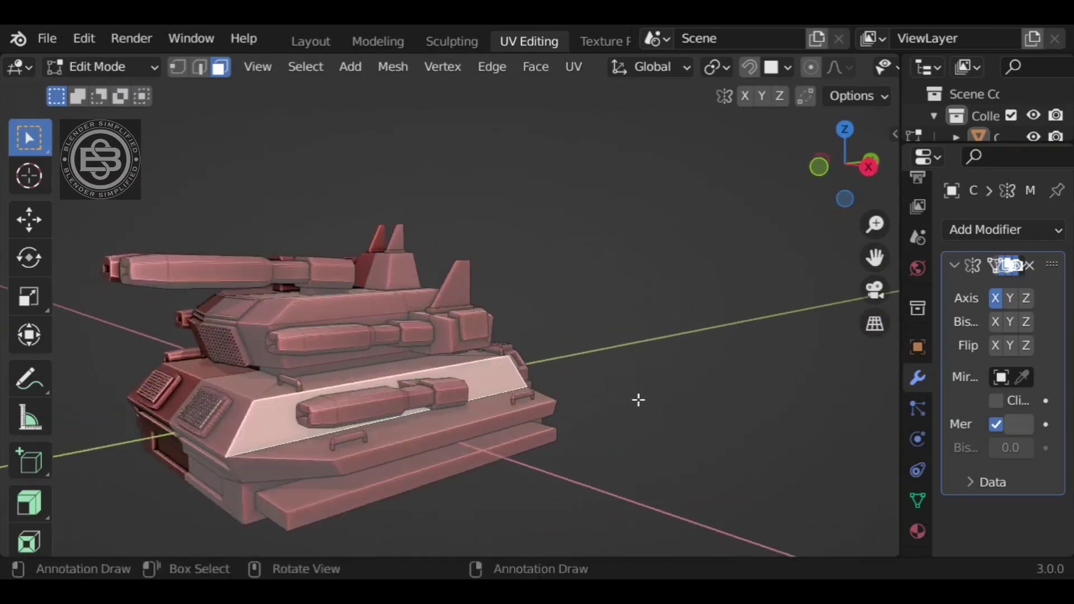
pyautogui.press('i')
pyautogui.click(713, 398)
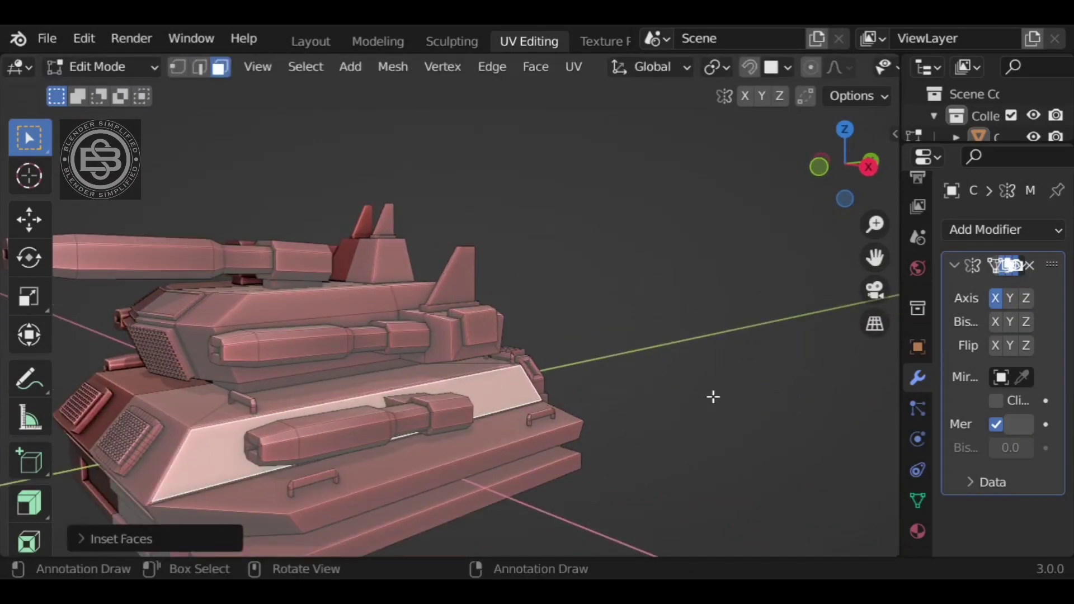
pyautogui.press('e')
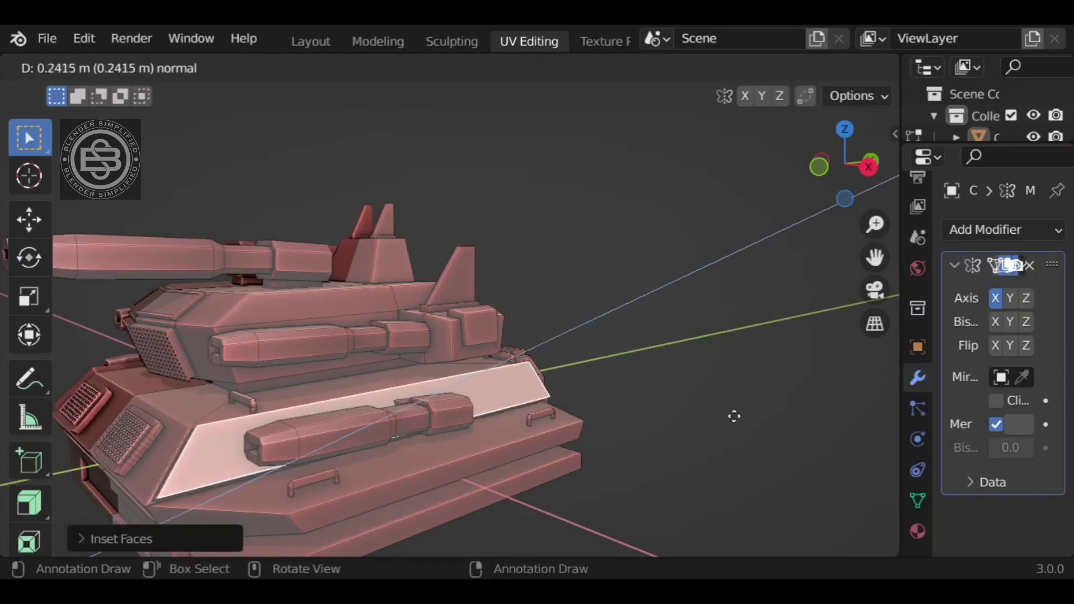
pyautogui.click(732, 417)
pyautogui.moveTo(732, 417); pyautogui.dragTo(681, 381, button='middle')
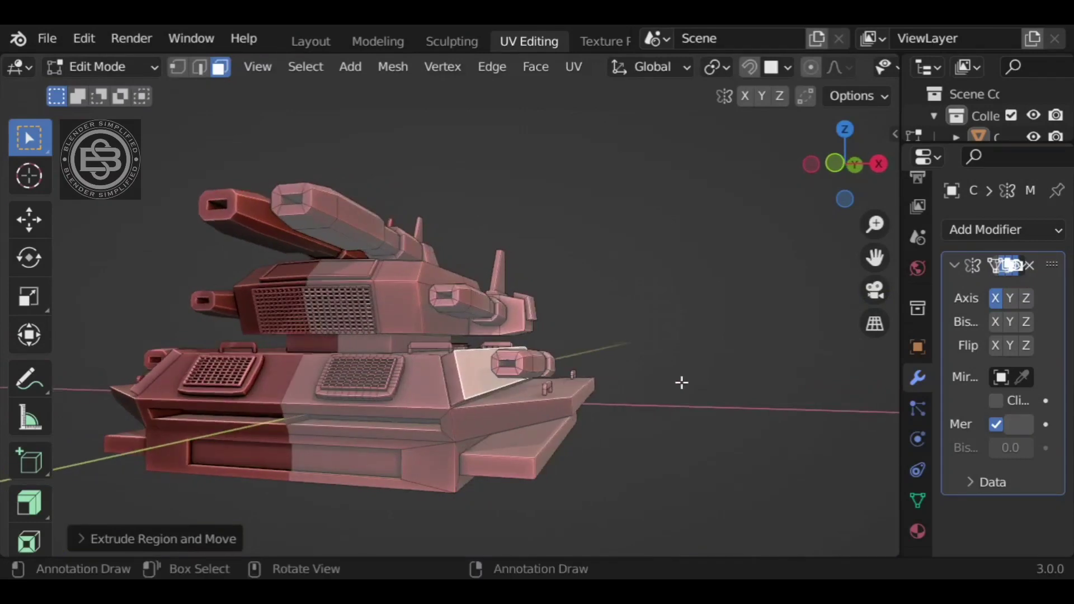
# - Bevel the border edges of the extruded hull side face with a width of about 0.105 m
pyautogui.hotkey('ctrl', 'b')
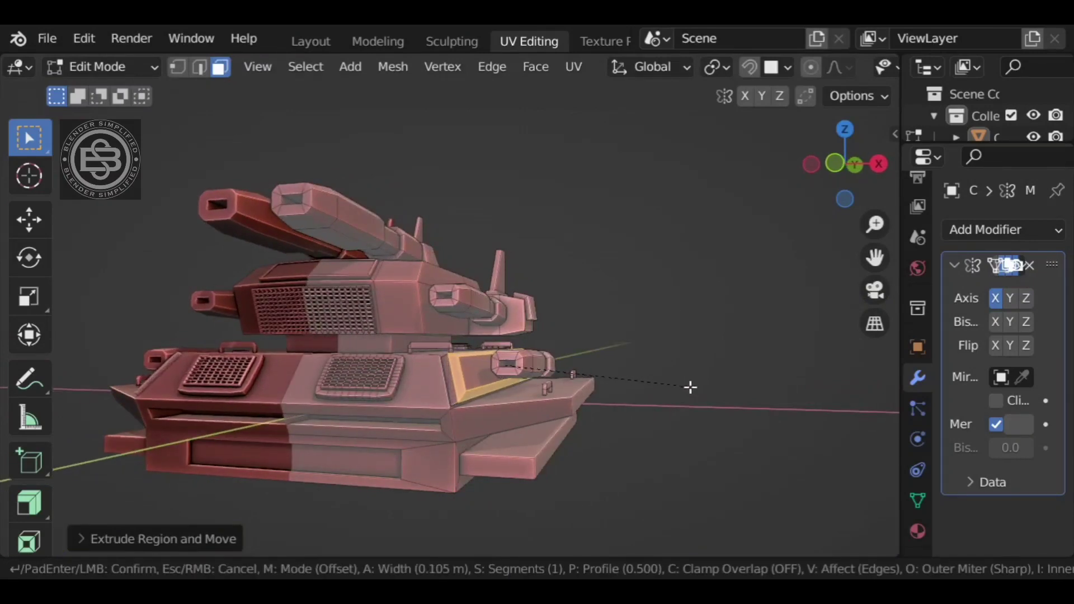
pyautogui.click(690, 386)
pyautogui.moveTo(690, 355); pyautogui.dragTo(363, 413, button='middle')
pyautogui.scroll(3, 438, 403)
pyautogui.scroll(2, 437, 387)
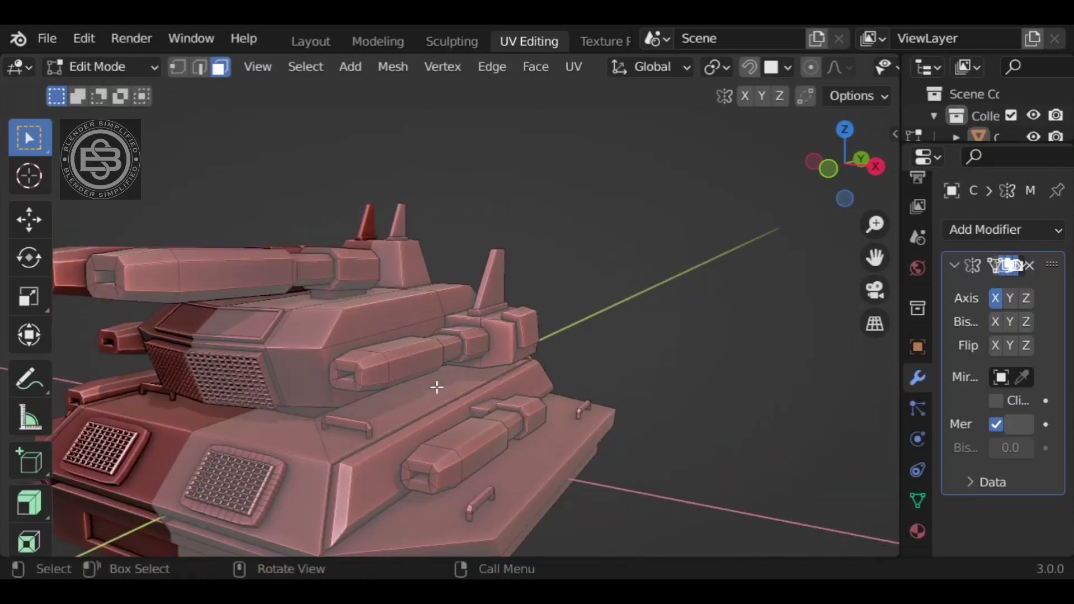
pyautogui.hotkey('ctrl', 'r')
pyautogui.scroll(2, 427, 407)
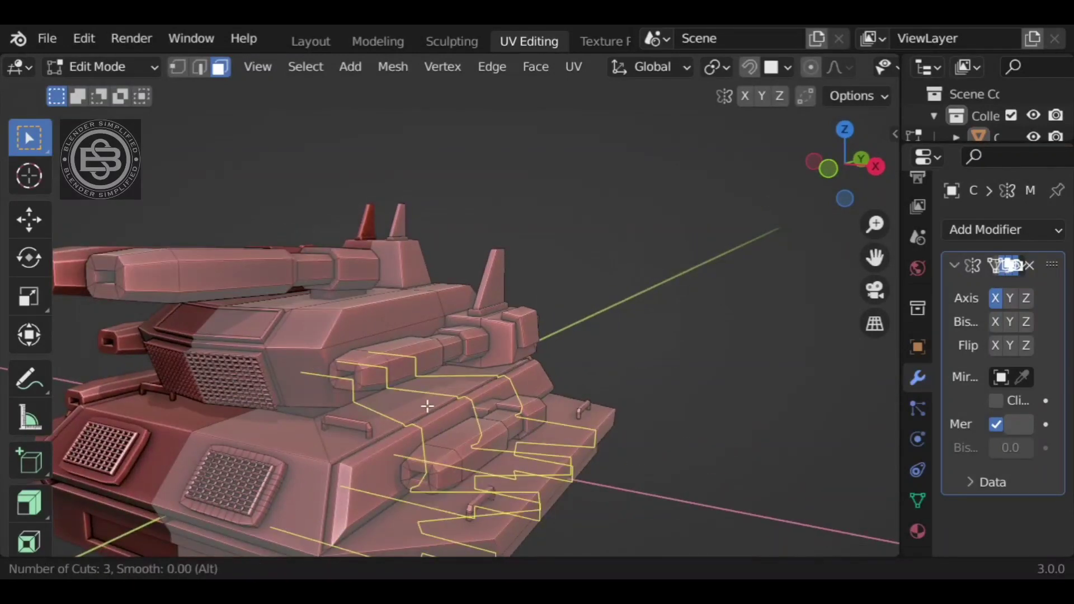
pyautogui.scroll(-2, 427, 407)
pyautogui.moveTo(807, 408); pyautogui.dragTo(663, 399, button='middle')
pyautogui.scroll(-4, 774, 347)
pyautogui.press('Tab')
pyautogui.press('Tab')
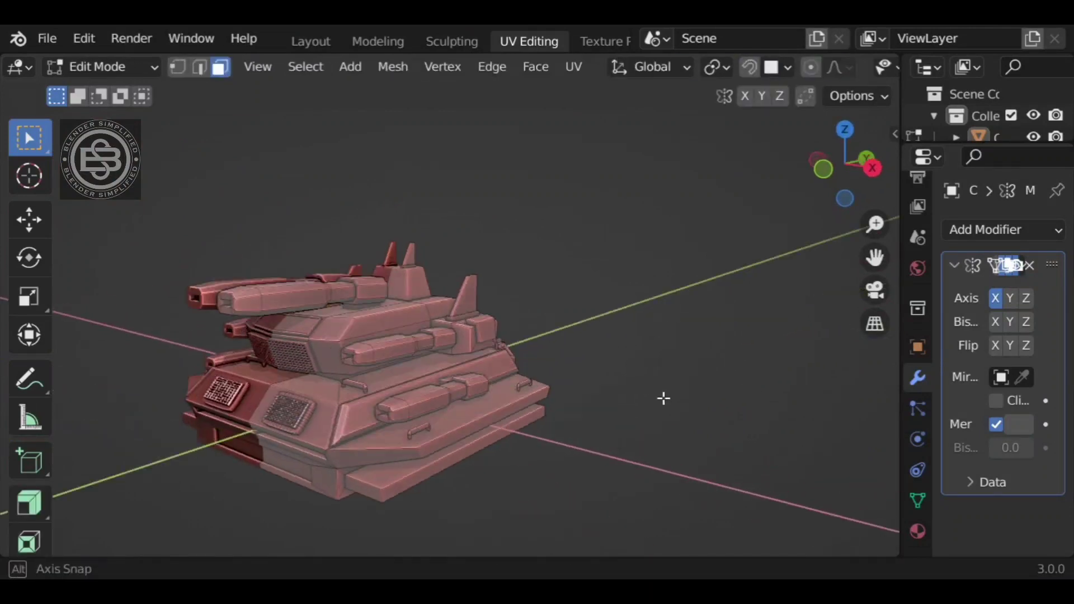
# - Cut three centred edge loops around the main gun barrel and bevel them about 0.1 m wide into bands
pyautogui.hotkey('ctrl', 'r')
pyautogui.click(282, 297)
pyautogui.rightClick(283, 296)
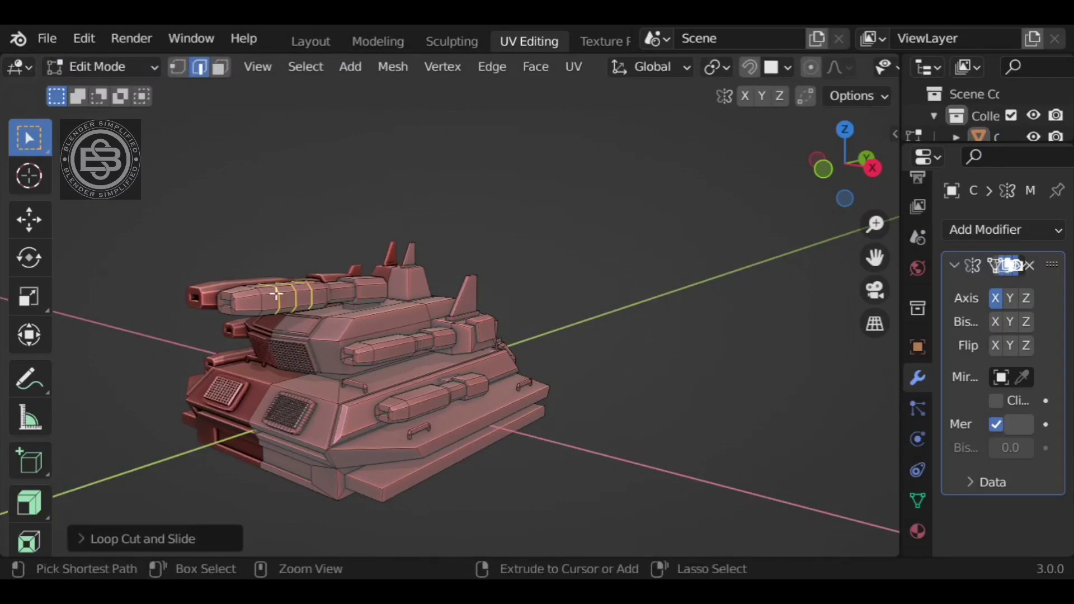
pyautogui.hotkey('ctrl', 'b')
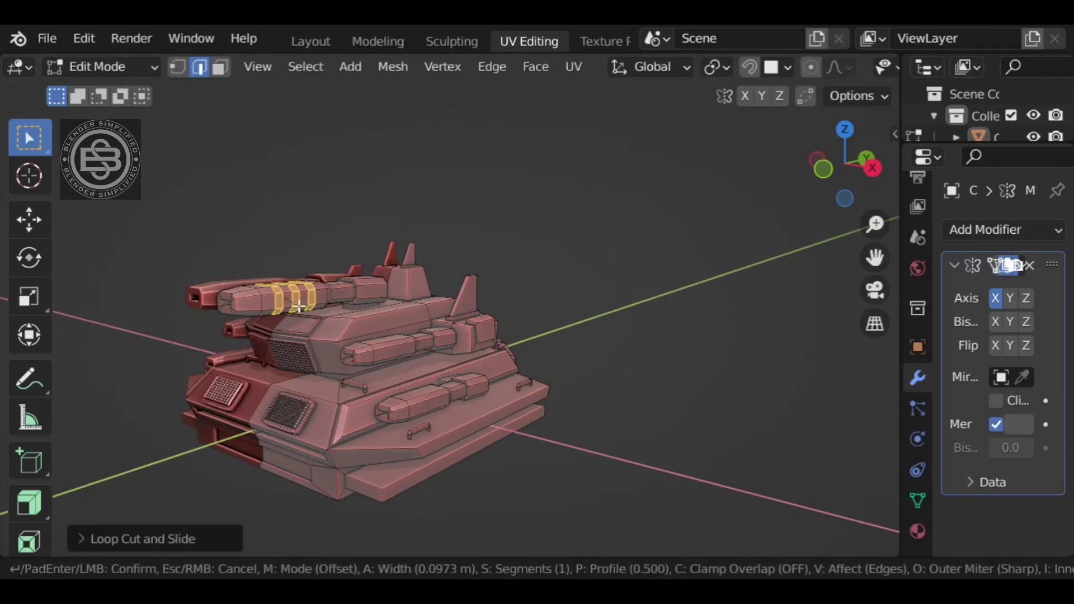
pyautogui.click(260, 350)
# - Extrude the main gun's three bands outward along their normals to form raised ribs, and clear the selection
pyautogui.scroll(3, 260, 350)
pyautogui.click(30, 499)
pyautogui.moveTo(112, 304); pyautogui.dragTo(132, 308)
pyautogui.click(668, 247)
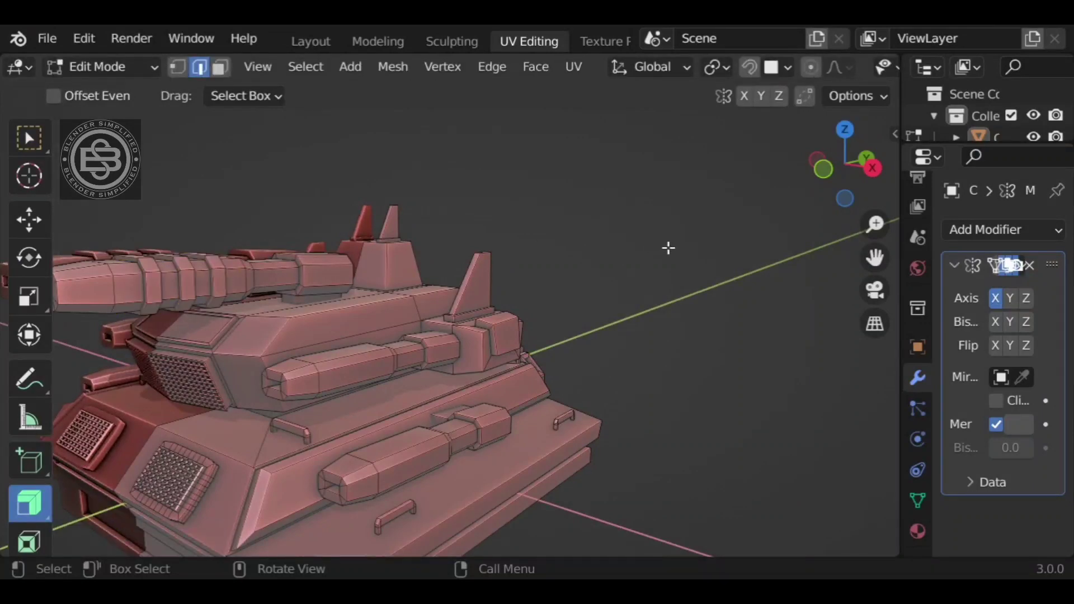
pyautogui.moveTo(669, 246); pyautogui.dragTo(686, 330, button='middle')
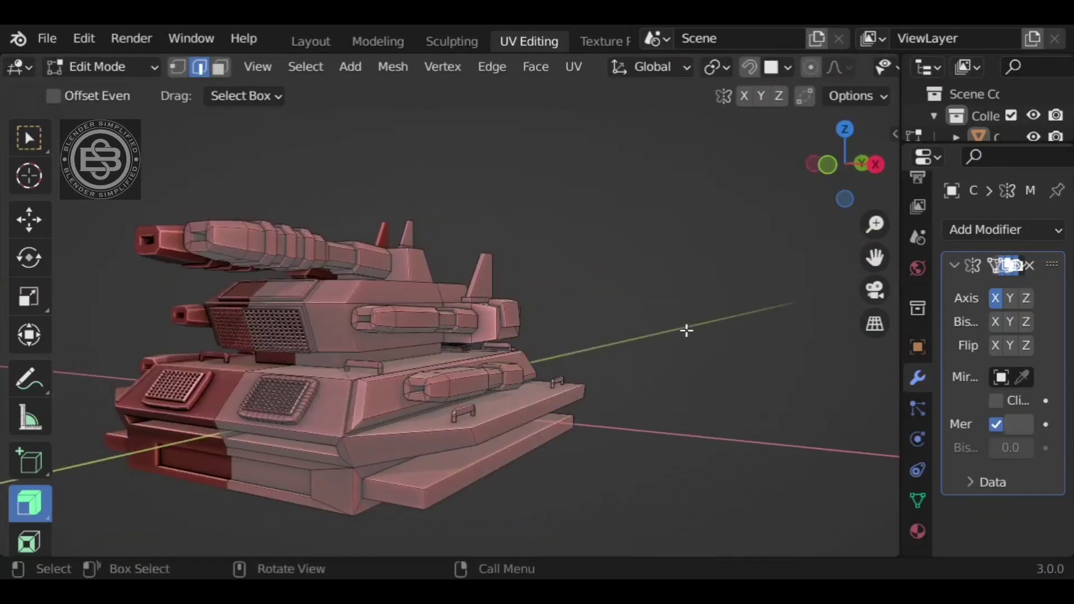
# - Cut one edge loop around the lower hull gun's barrel and bevel it into a narrow band
pyautogui.scroll(2, 449, 413)
pyautogui.hotkey('ctrl', 'r')
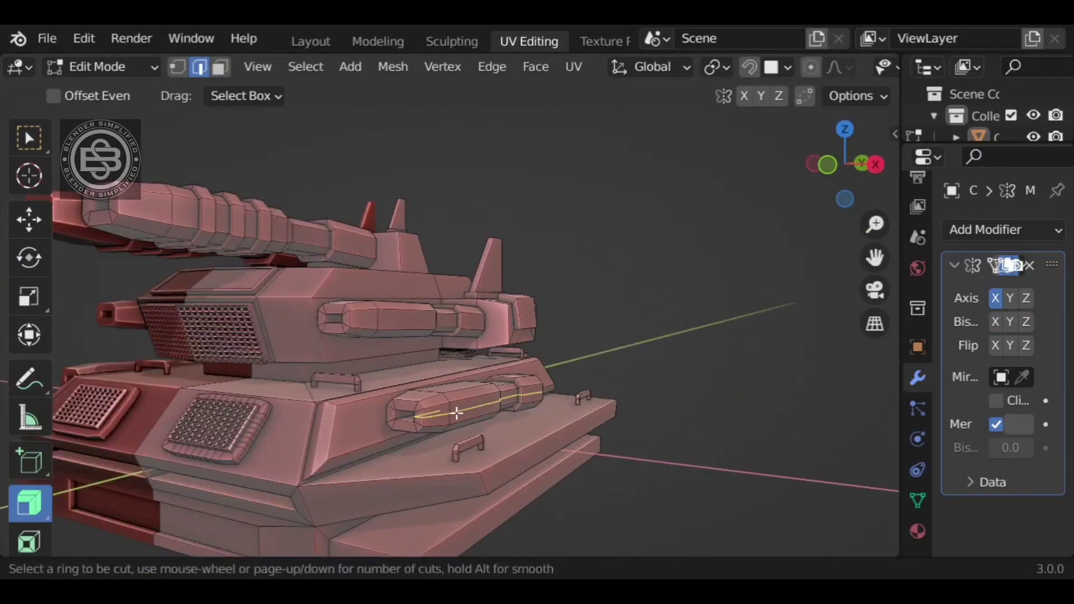
pyautogui.click(455, 412)
pyautogui.click(458, 399)
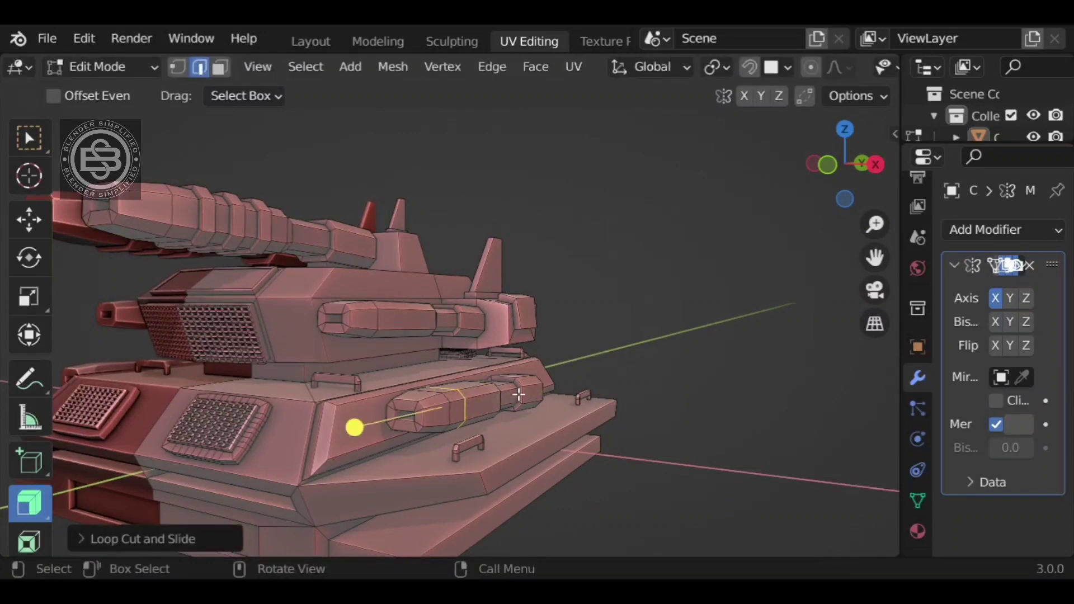
pyautogui.hotkey('ctrl', 'b')
pyautogui.click(668, 399)
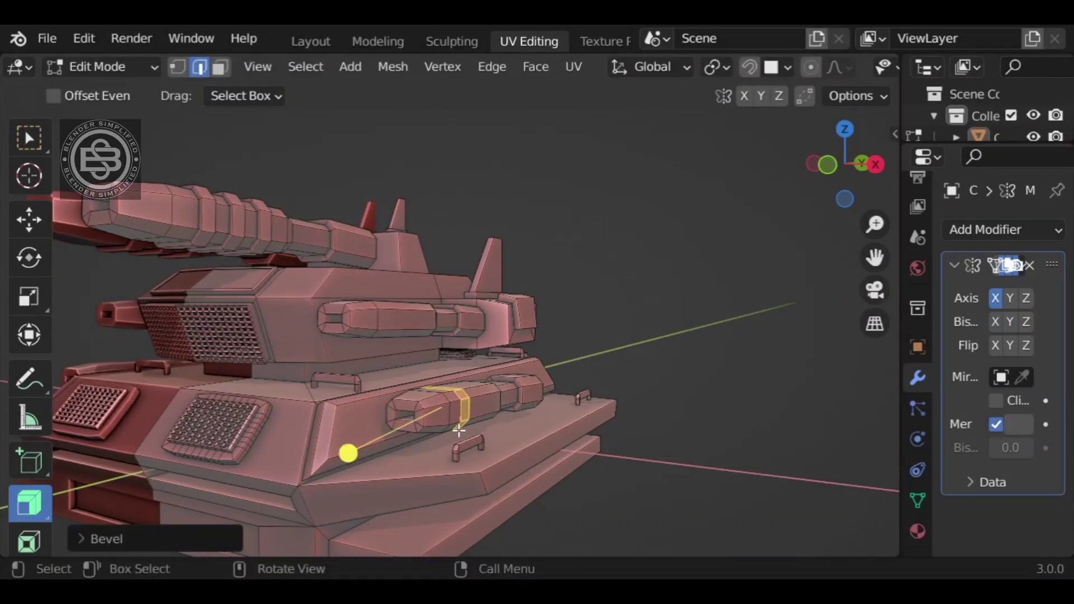
# - Extrude the lower hull gun's band outward along its normals into a raised ring, and clear the selection
pyautogui.moveTo(669, 399); pyautogui.dragTo(218, 426, button='middle')
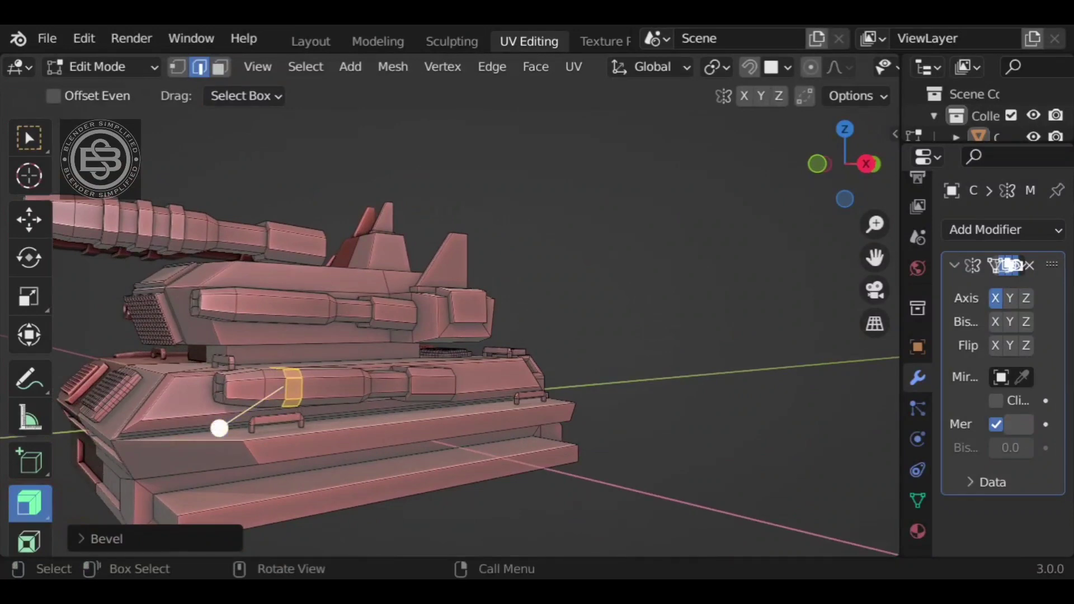
pyautogui.hotkey('alt', 's')
pyautogui.moveTo(221, 431); pyautogui.dragTo(222, 427)
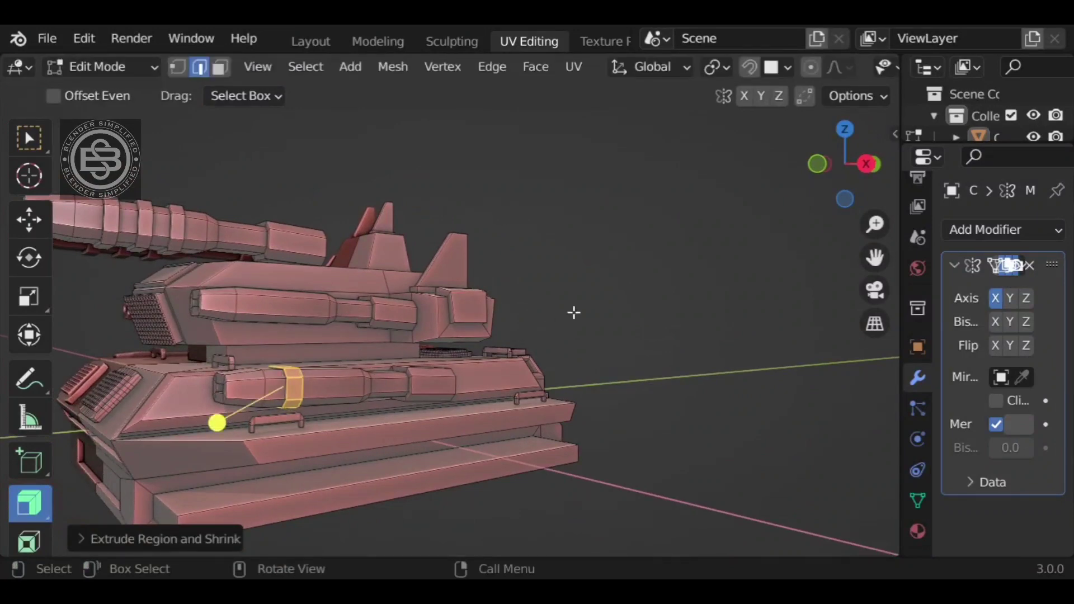
pyautogui.click(617, 299)
pyautogui.scroll(-1, 613, 298)
pyautogui.moveTo(613, 298); pyautogui.dragTo(656, 331, button='middle')
pyautogui.scroll(3, 461, 364)
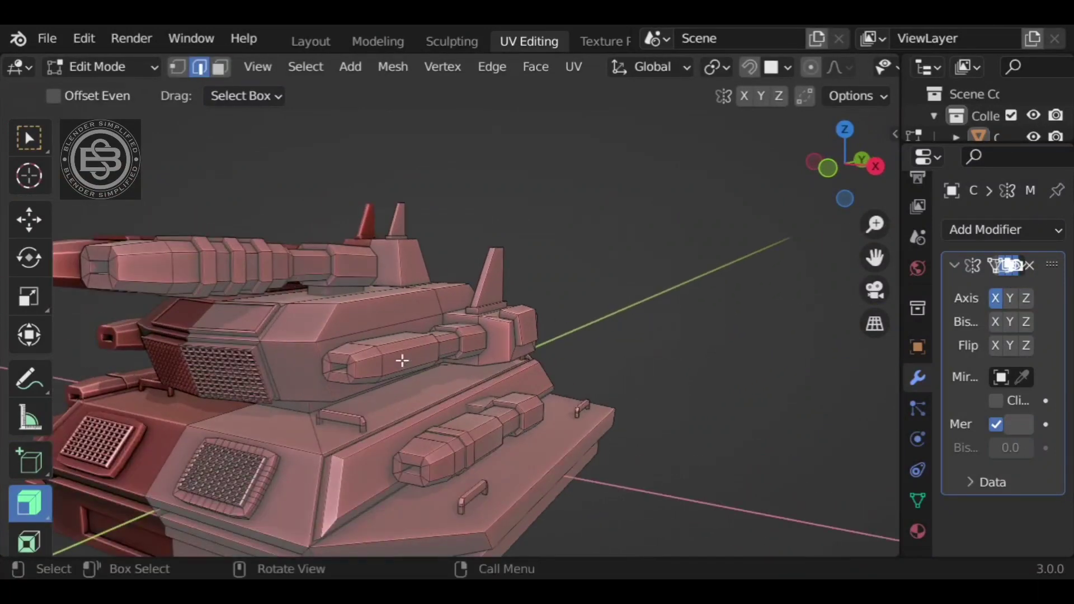
# - Cut three edge loops around the turret side gun's barrel and bevel them into bands
pyautogui.hotkey('ctrl', 'r')
pyautogui.scroll(2, 402, 361)
pyautogui.click(402, 361)
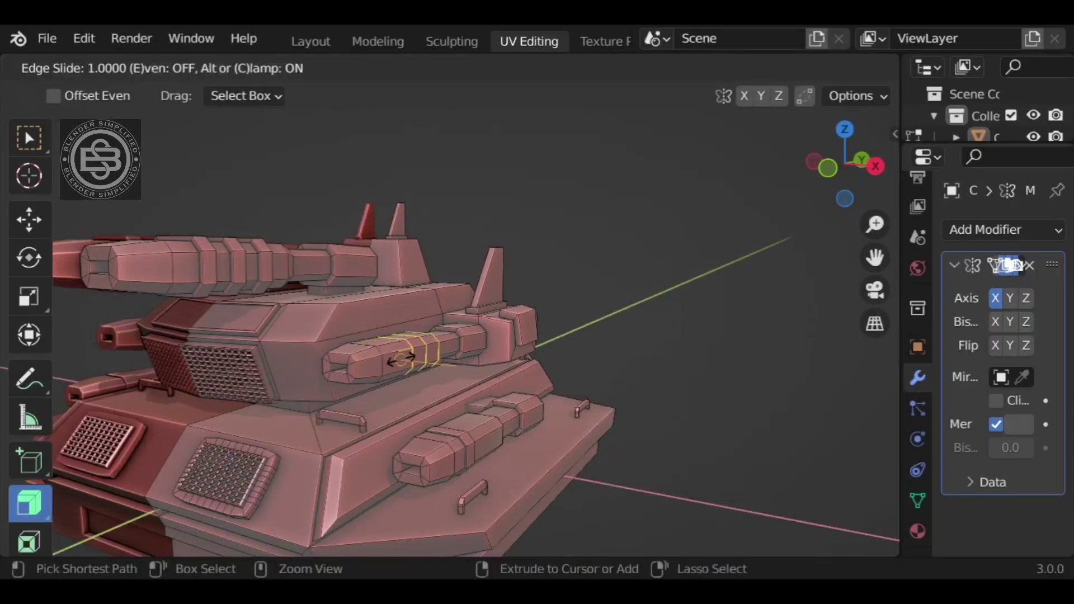
pyautogui.click(401, 363)
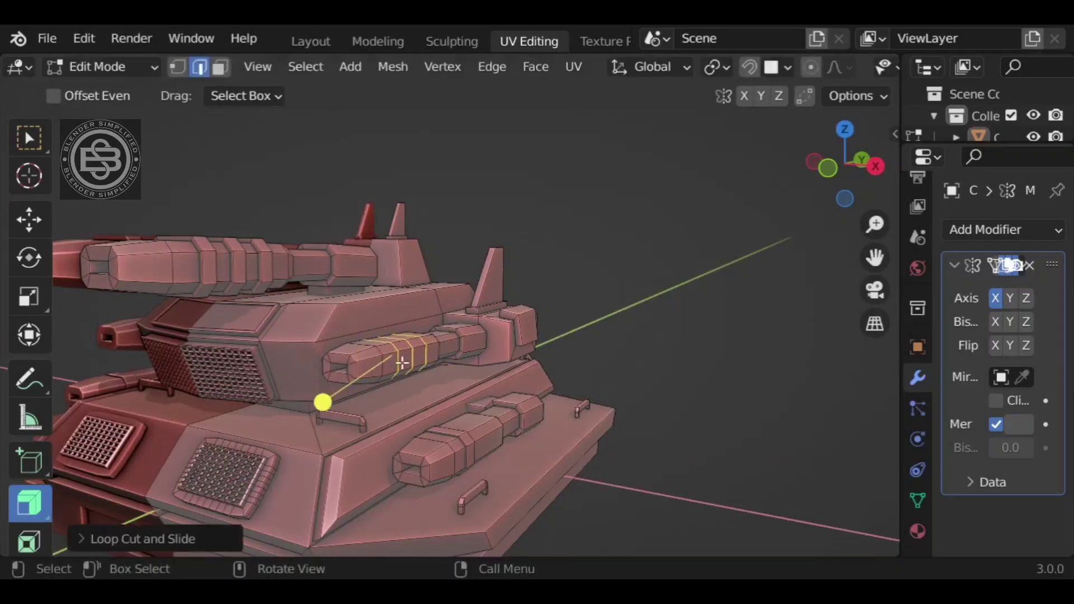
pyautogui.hotkey('ctrl', 'b')
pyautogui.click(490, 383)
# - Extrude the turret side gun's three bands along their normals to rib the barrel, and clear the selection
pyautogui.hotkey('alt', 's')
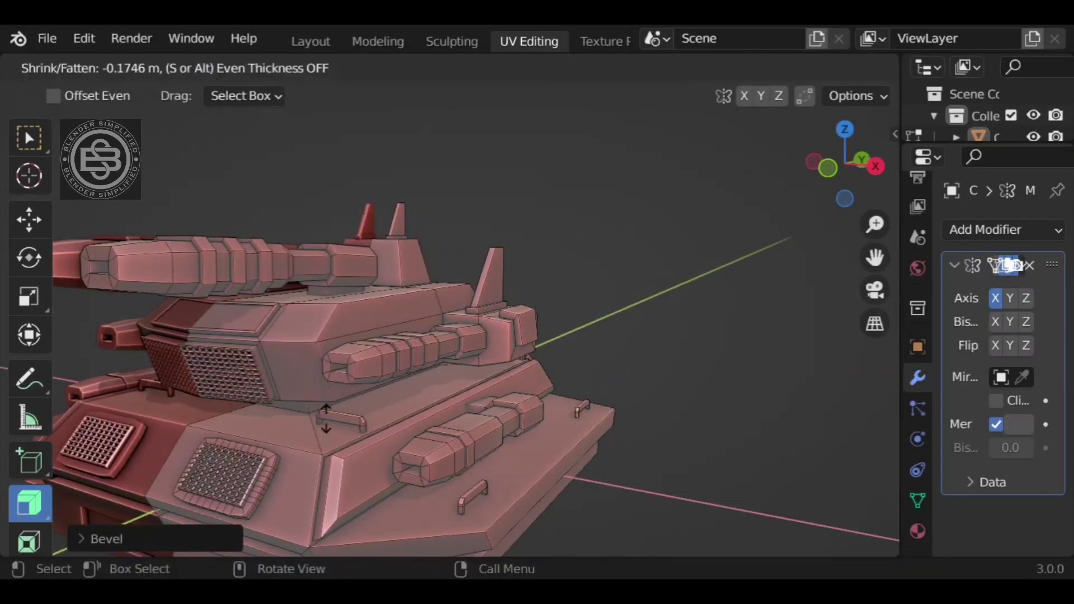
pyautogui.click(331, 414)
pyautogui.moveTo(703, 347); pyautogui.dragTo(530, 354, button='middle')
pyautogui.scroll(2, 533, 371)
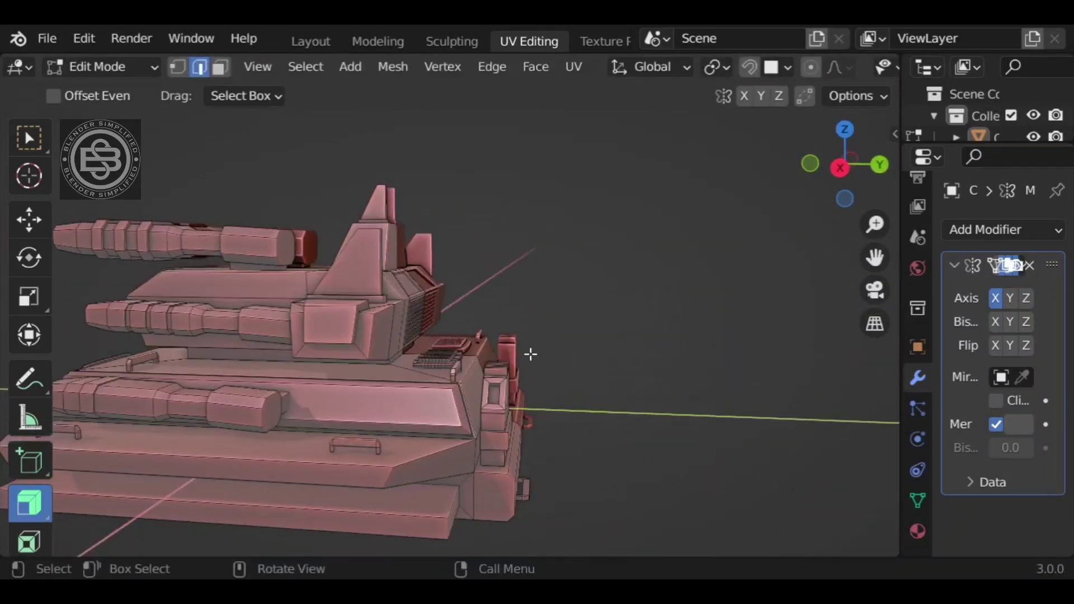
pyautogui.scroll(-2, 531, 356)
# - Cut one edge loop around the turret's rear side block, slide it towards the lower edge, and clear the selection
pyautogui.press('Tab')
pyautogui.moveTo(537, 396); pyautogui.dragTo(411, 362, button='middle')
pyautogui.moveTo(573, 379); pyautogui.dragTo(394, 317, button='middle')
pyautogui.press('Tab')
pyautogui.scroll(1, 323, 348)
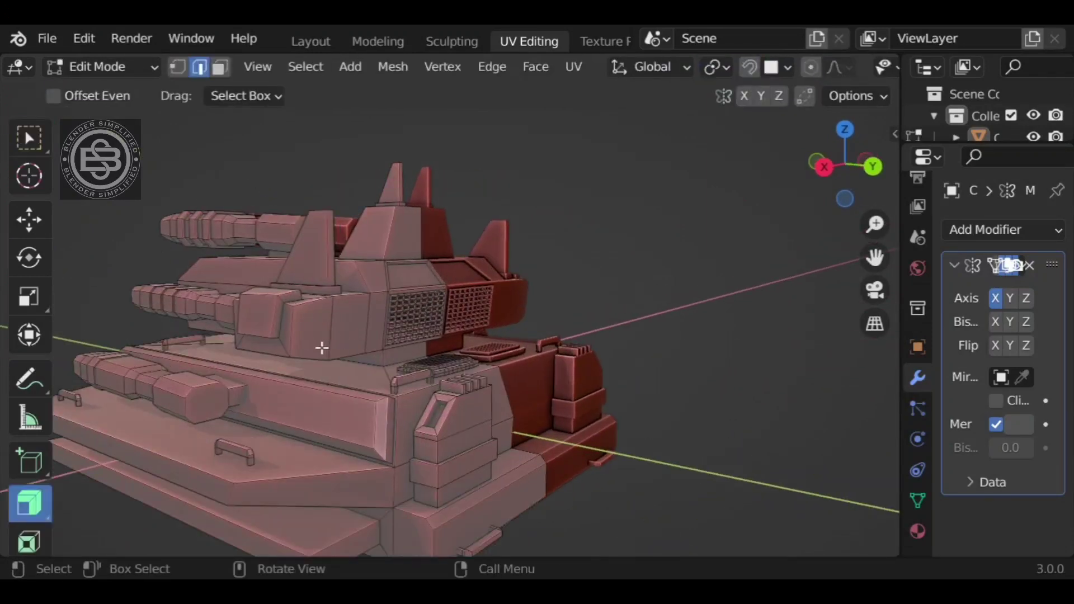
pyautogui.hotkey('ctrl', 'r')
pyautogui.click(330, 326)
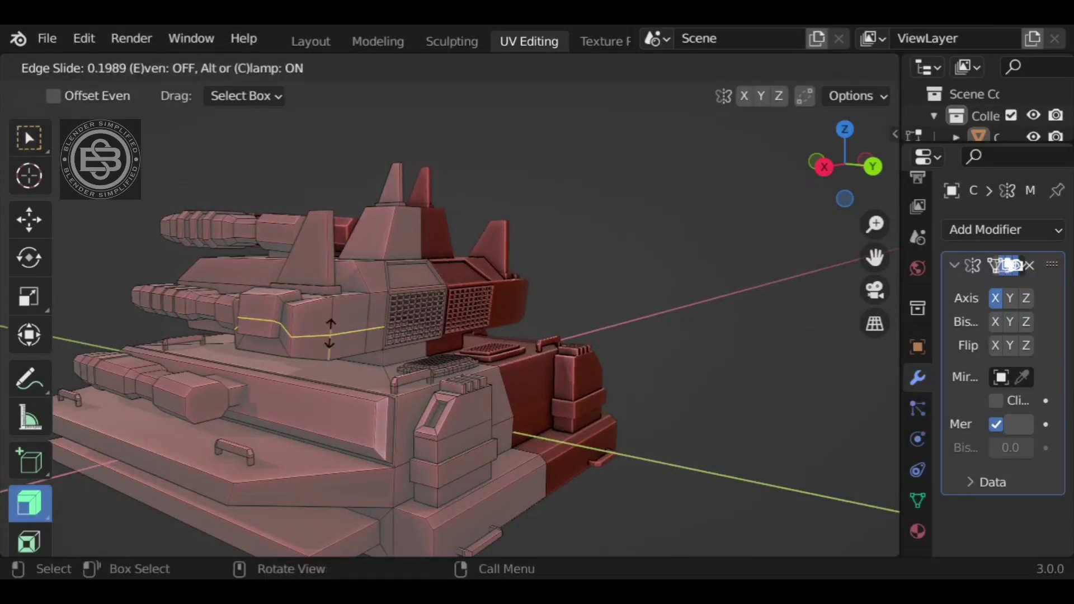
pyautogui.click(332, 342)
pyautogui.click(130, 182)
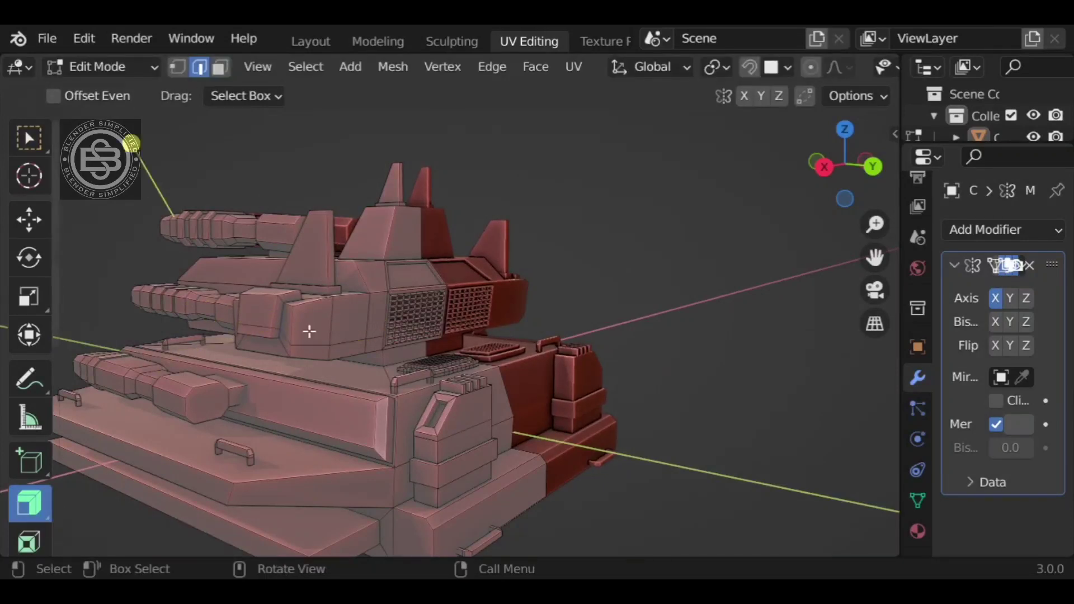
# - Select the new loop's edges wrapping the rear side block and bevel them into a narrow band
pyautogui.click(296, 345)
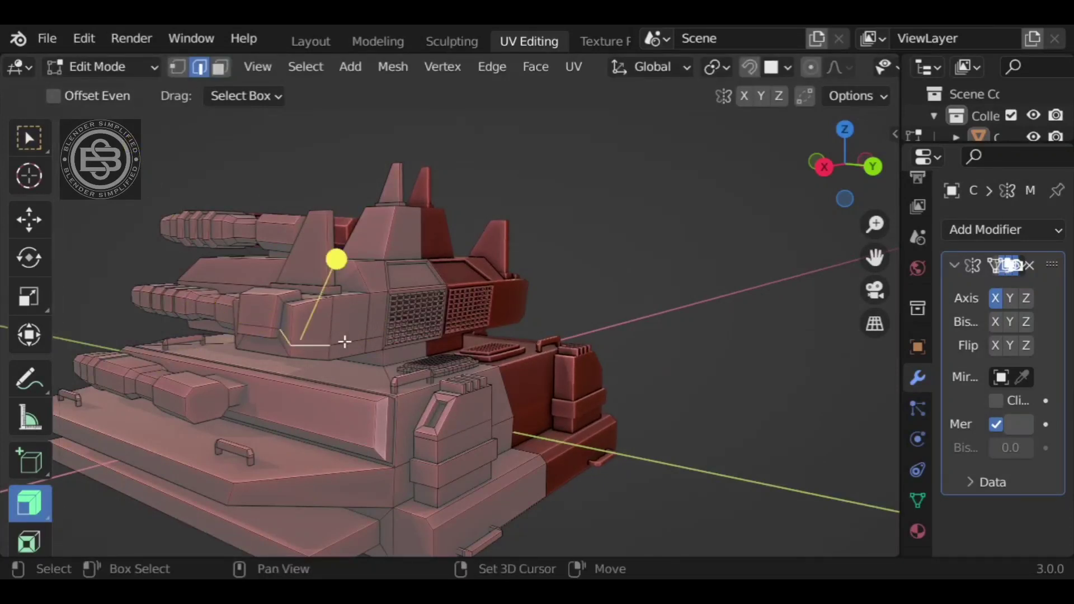
pyautogui.hotkey('ctrl', 'b')
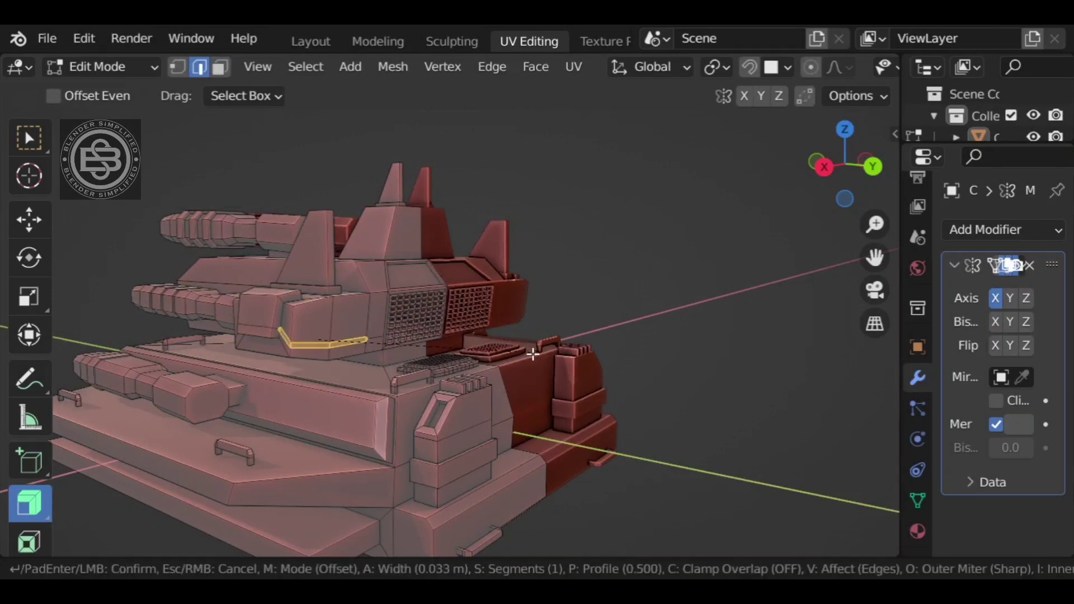
pyautogui.click(533, 353)
# - Extrude the rear side block's band faces about 0.05 m inward along their normals to form a recessed slot
pyautogui.moveTo(533, 354); pyautogui.dragTo(364, 343, button='middle')
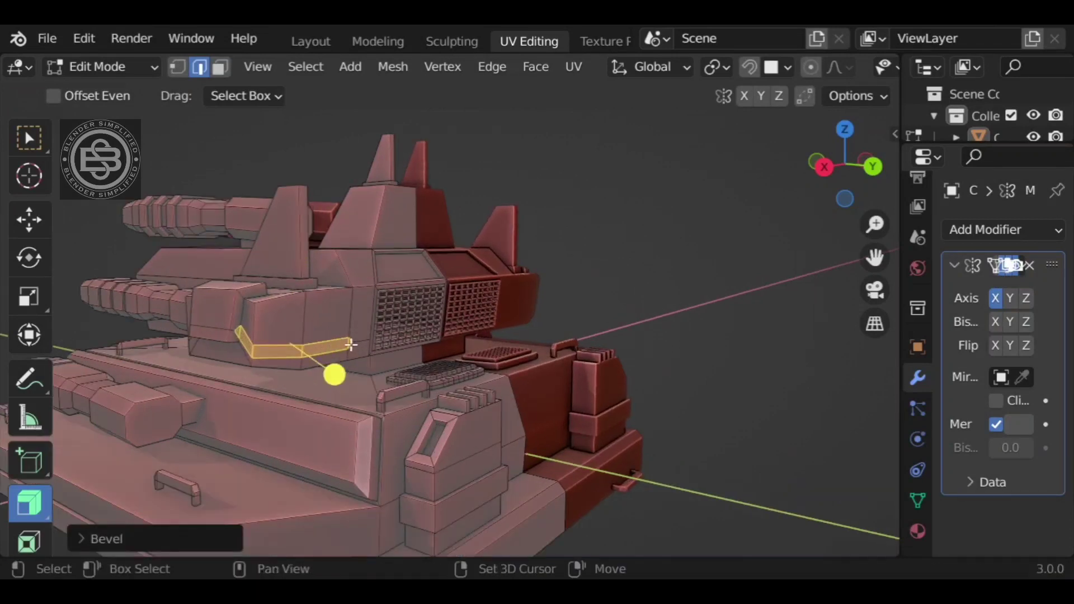
pyautogui.keyDown('shift'); pyautogui.click(351, 345); pyautogui.keyUp('shift')
pyautogui.moveTo(231, 332); pyautogui.dragTo(249, 328, button='middle')
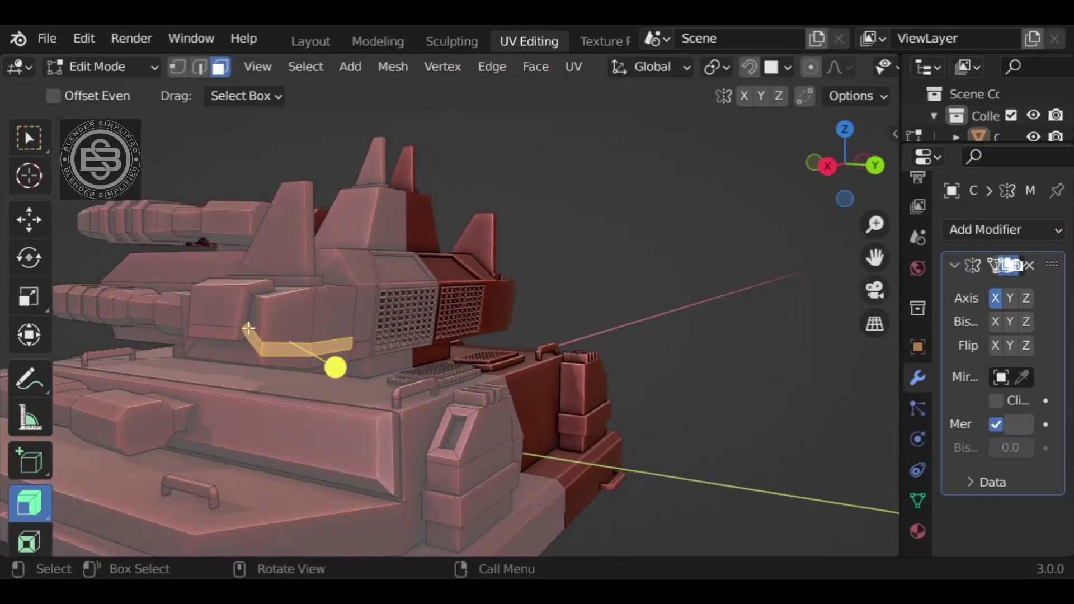
pyautogui.hotkey('alt', 's')
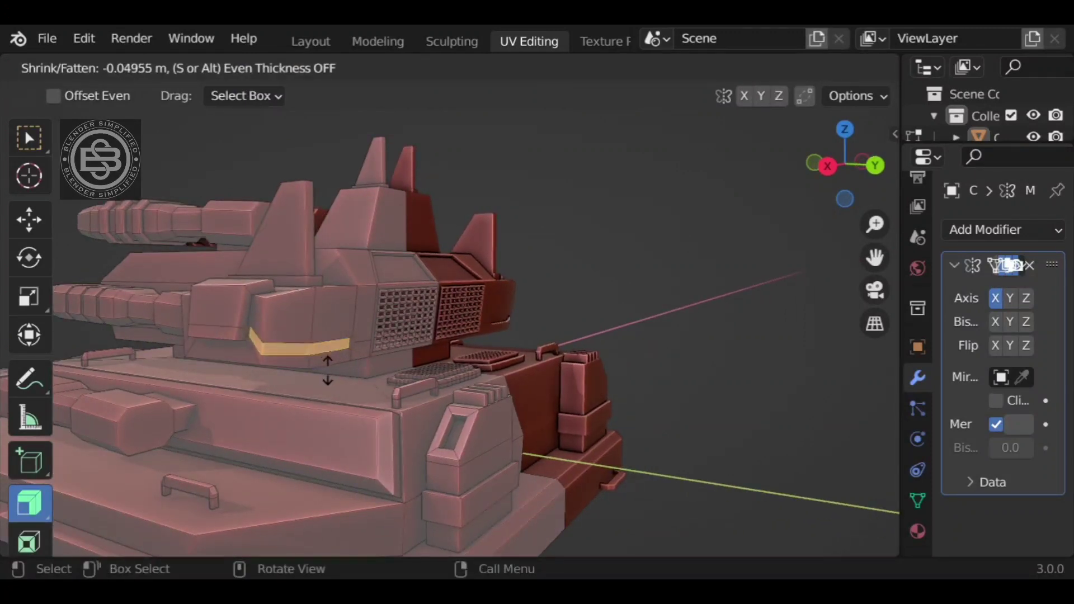
pyautogui.click(324, 370)
pyautogui.moveTo(324, 370); pyautogui.dragTo(476, 288, button='middle')
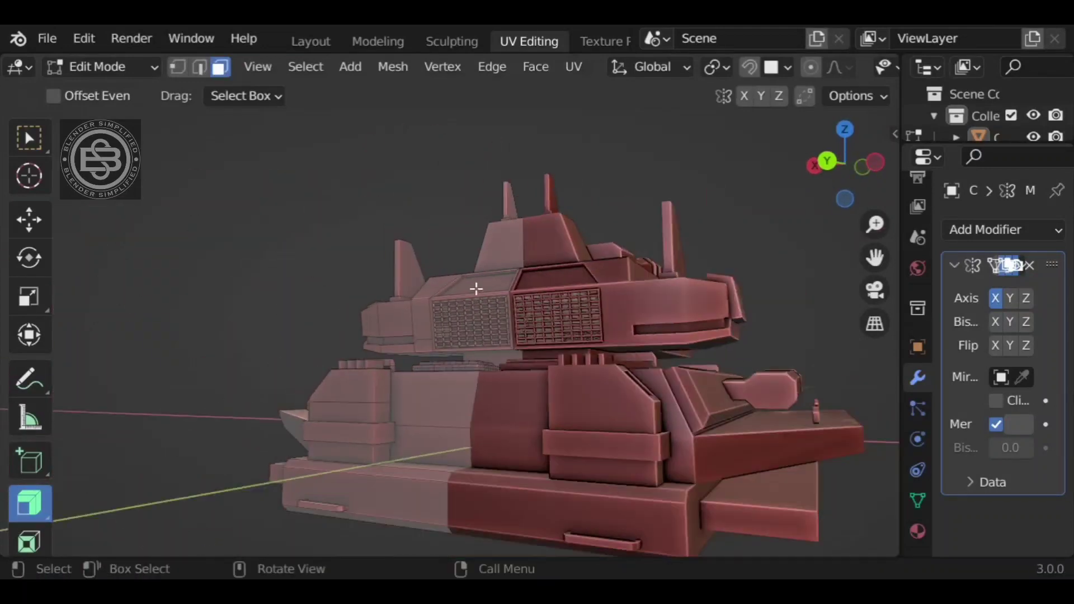
# - Inset the rear end face of the lower hull gun and extrude it about 0.08 m outward along its normal
pyautogui.moveTo(409, 408); pyautogui.dragTo(213, 407, button='middle')
pyautogui.click(214, 408)
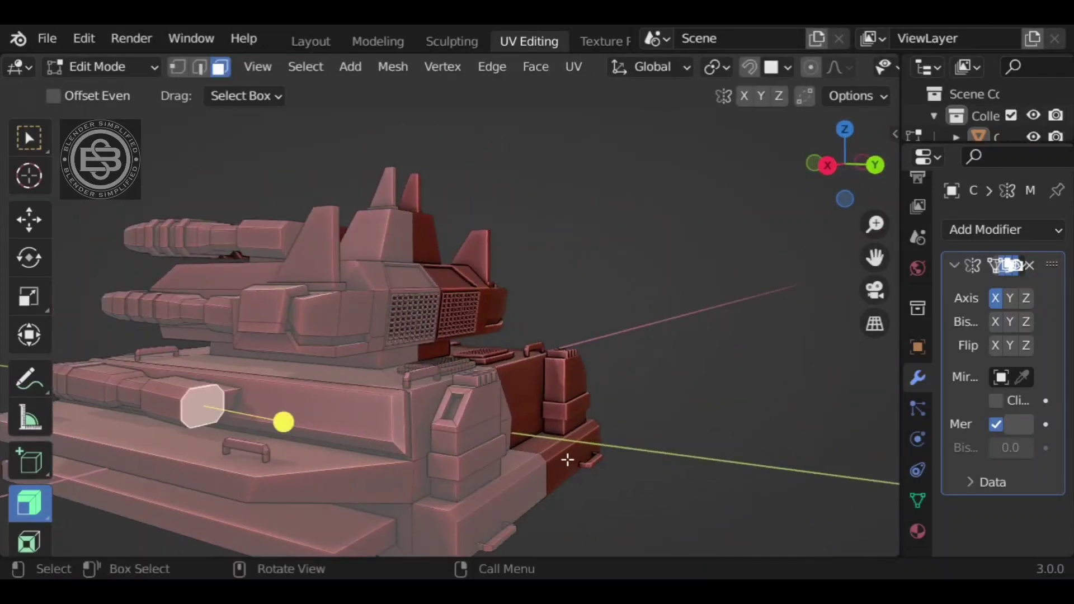
pyautogui.moveTo(563, 458); pyautogui.dragTo(559, 466)
pyautogui.press('e')
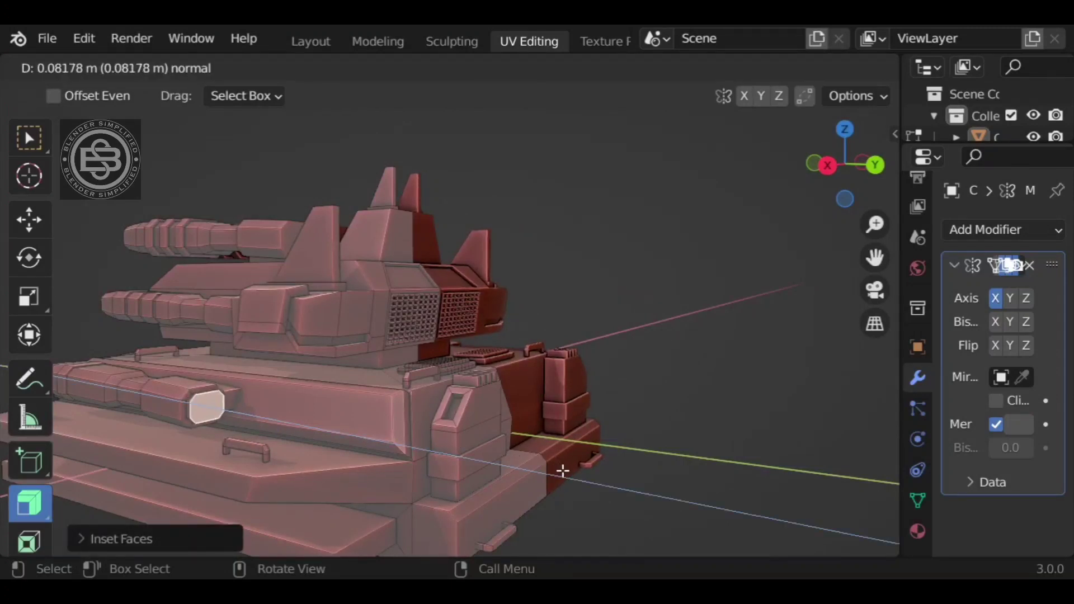
pyautogui.click(561, 472)
# - Inset the rear end face of the main gun, extrude it slightly outward, and bevel the extruded cap's edges
pyautogui.click(290, 240)
pyautogui.moveTo(353, 271); pyautogui.dragTo(329, 316, button='middle')
pyautogui.press('i')
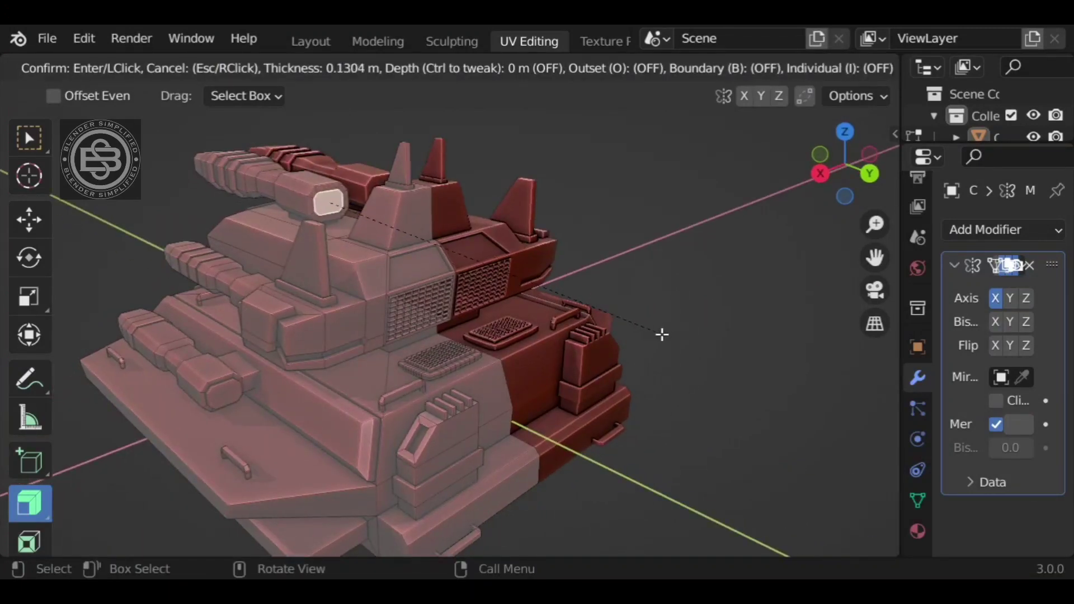
pyautogui.click(662, 335)
pyautogui.press('i')
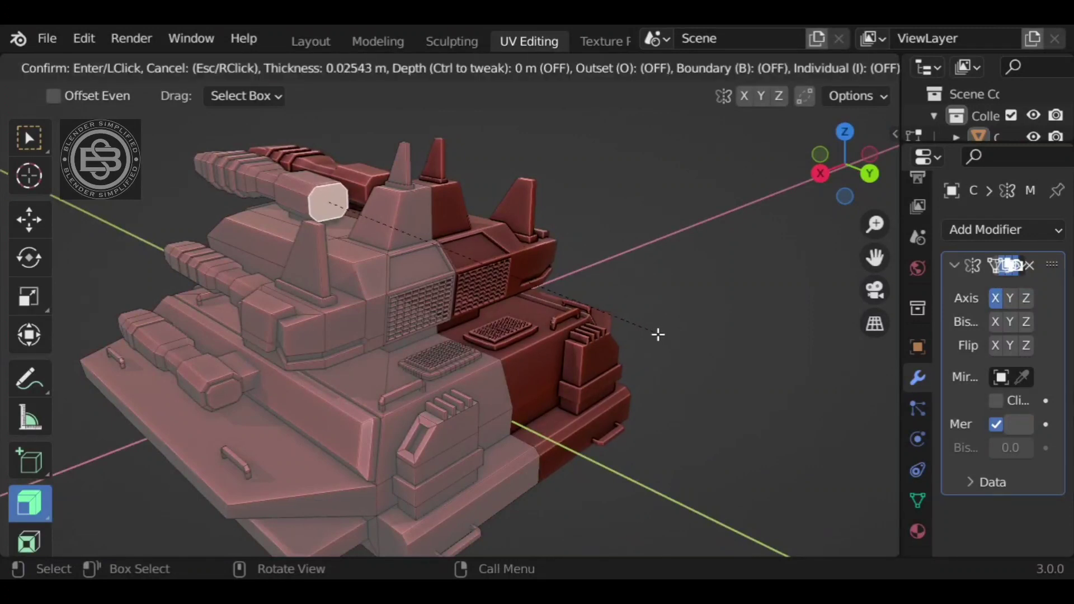
pyautogui.click(655, 334)
pyautogui.press('e')
pyautogui.click(664, 338)
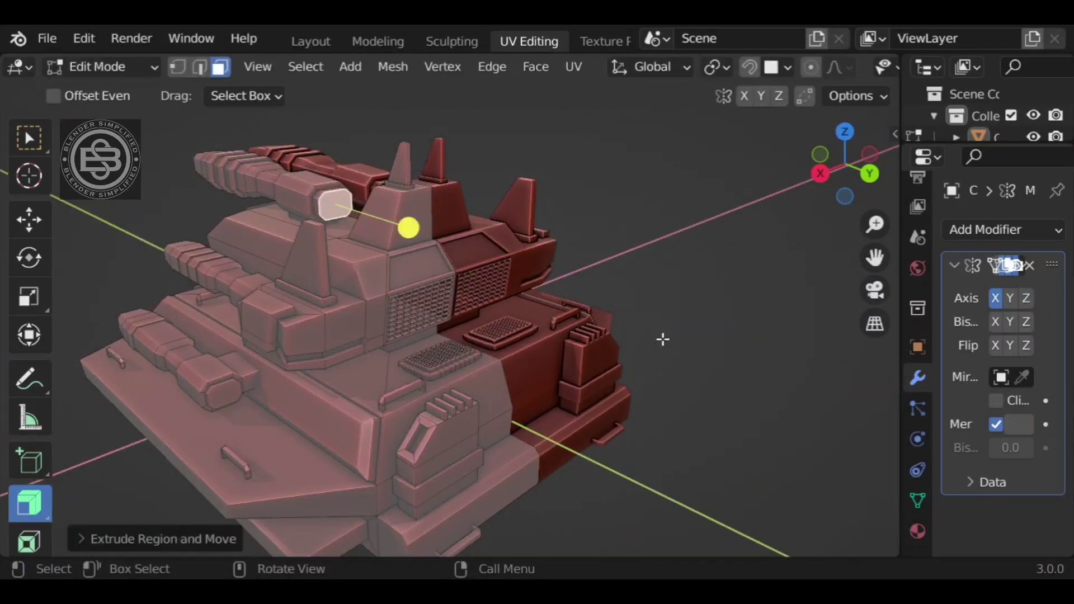
pyautogui.hotkey('ctrl', 'b')
pyautogui.click(670, 342)
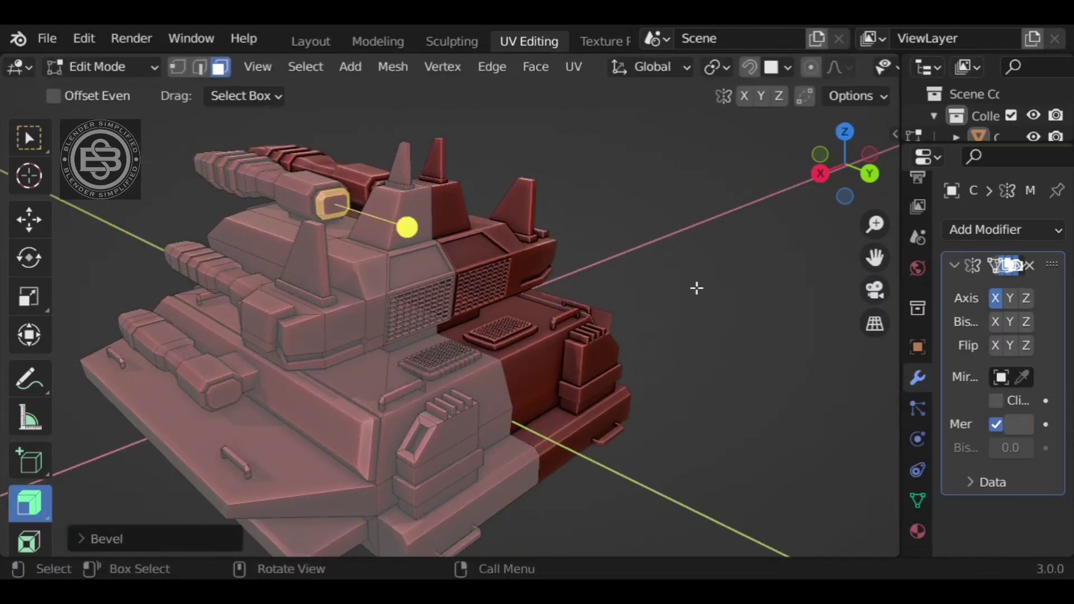
# - Add a cylinder to the mesh and move it about 6.36 m along the Y axis, behind the tank
pyautogui.moveTo(707, 291); pyautogui.dragTo(674, 363, button='middle')
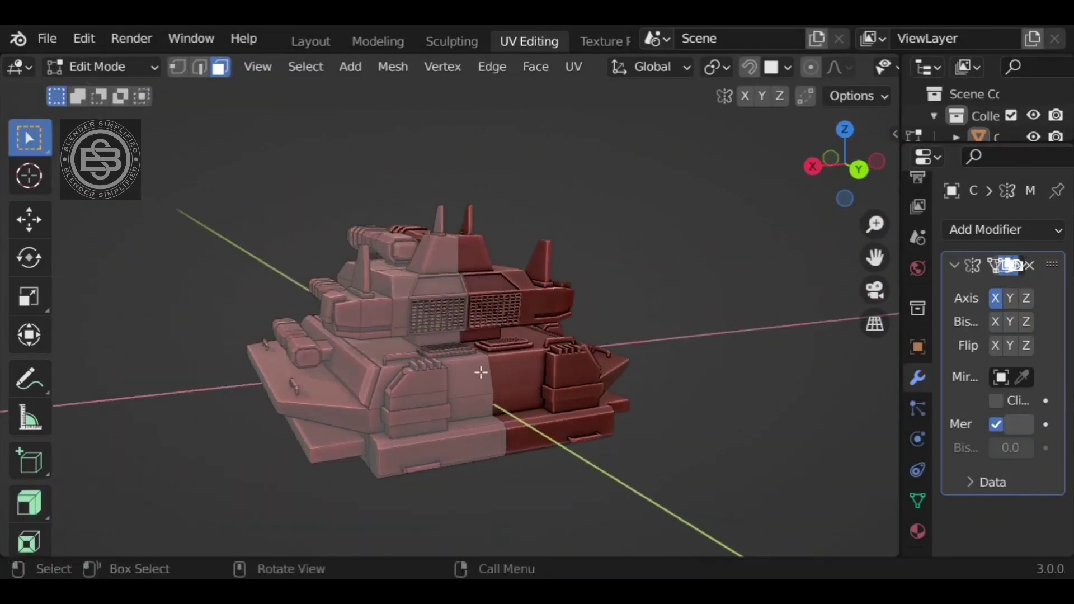
pyautogui.click(347, 66)
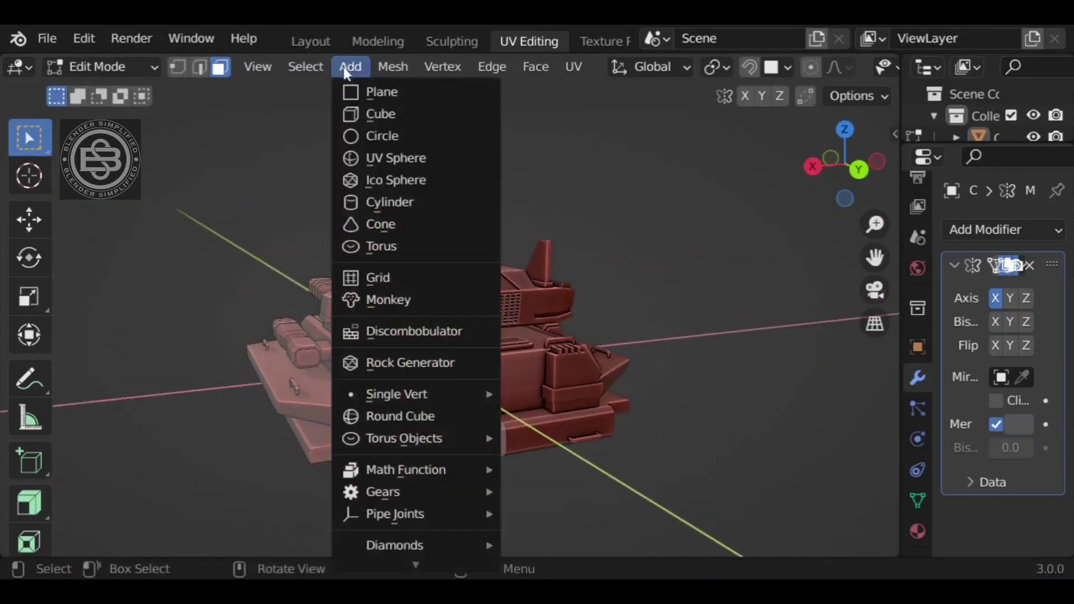
pyautogui.click(358, 67)
pyautogui.click(386, 202)
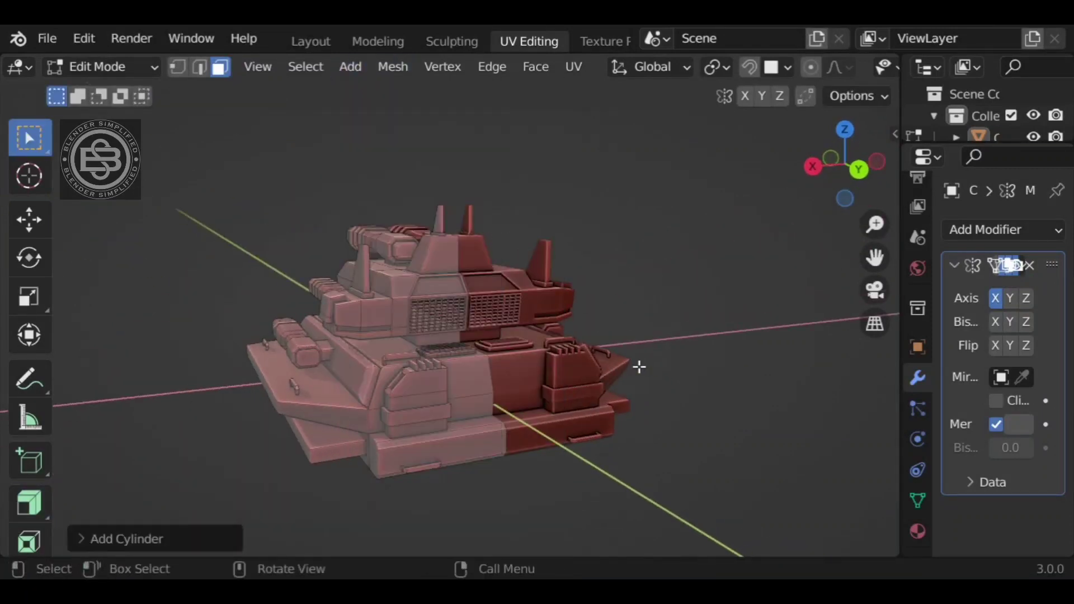
pyautogui.press('g')
pyautogui.press('y')
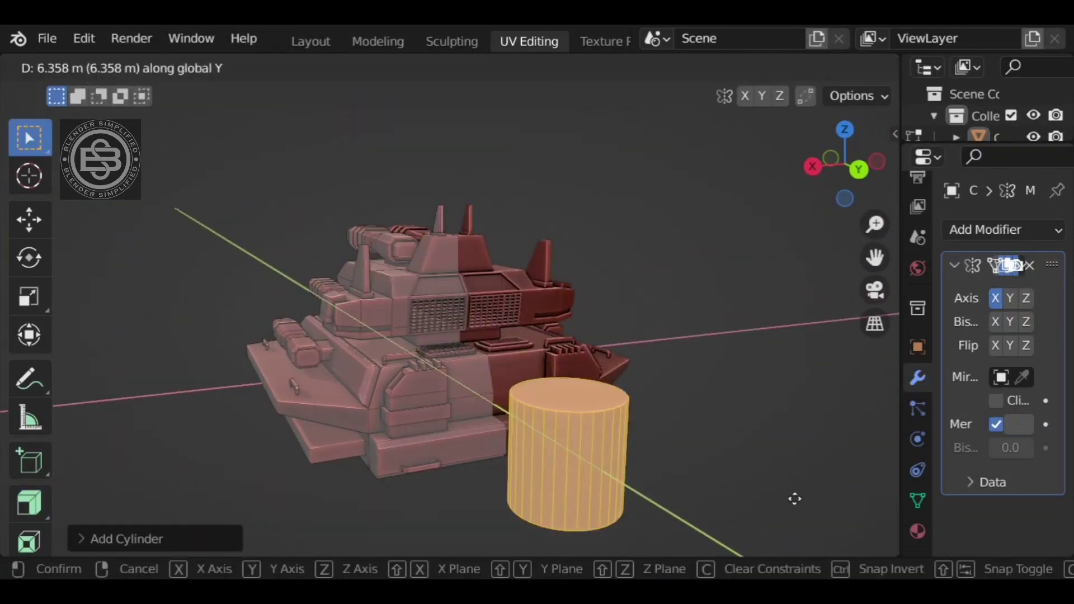
pyautogui.click(795, 498)
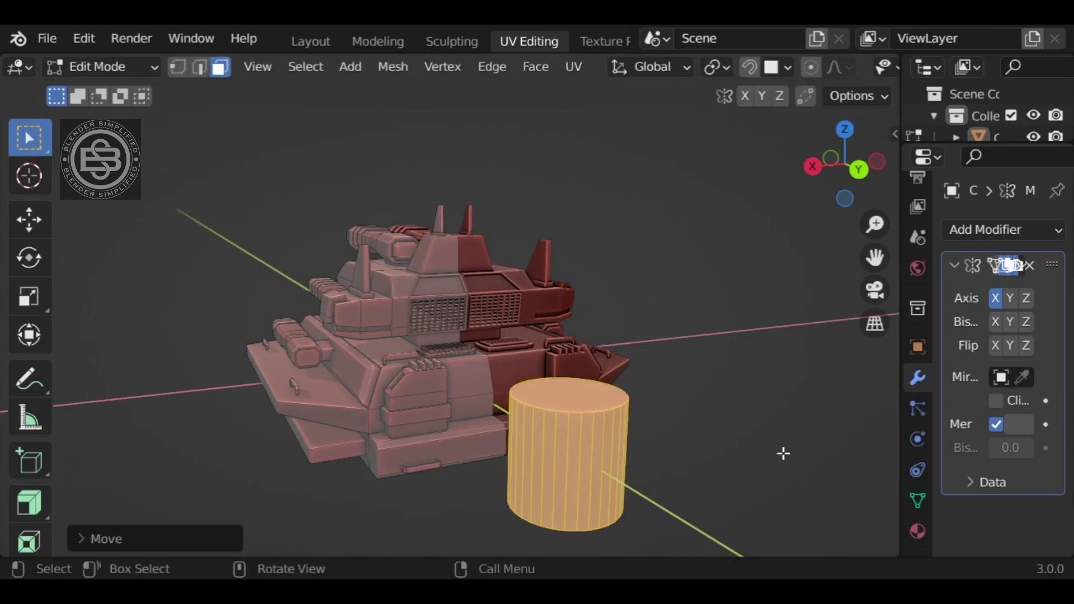
# - Rotate the cylinder 90° about the Y axis, scale it down, and lengthen it along the X axis
pyautogui.write('ry90')
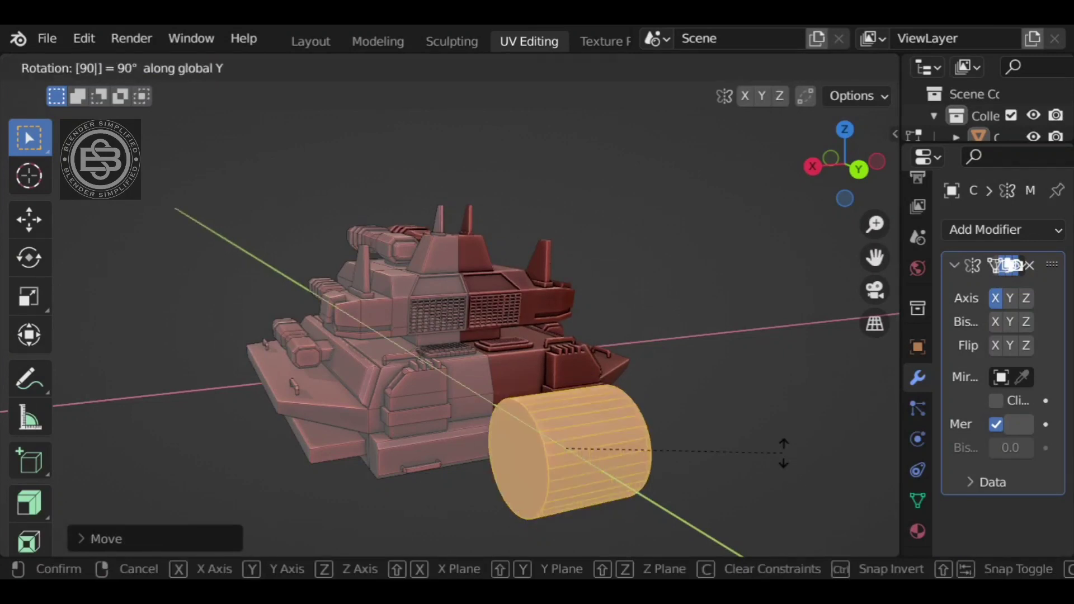
pyautogui.press('Return')
pyautogui.press('s')
pyautogui.click(674, 450)
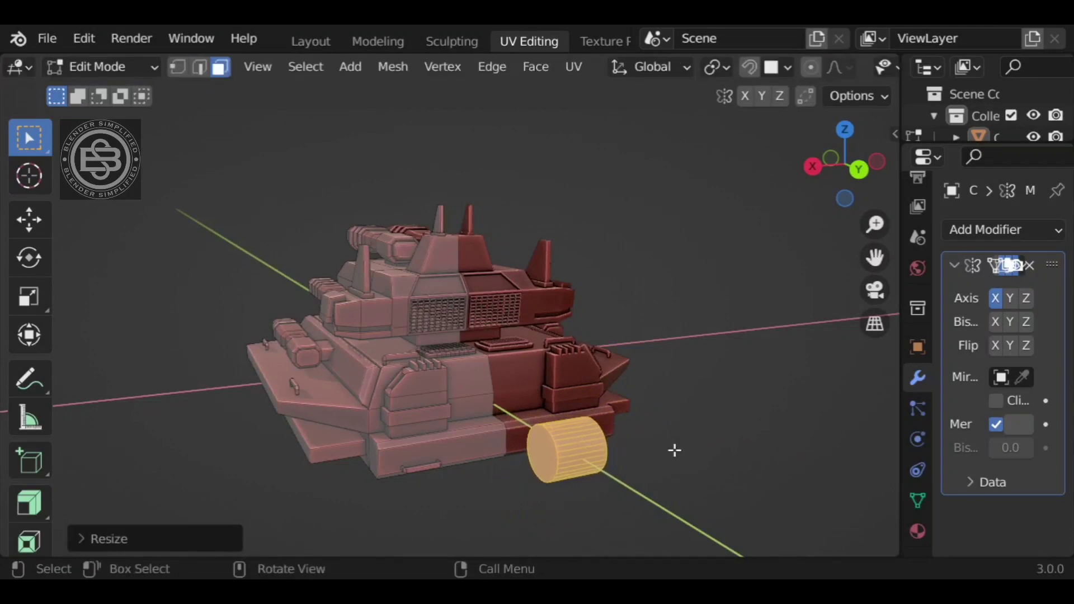
pyautogui.press('s')
pyautogui.press('x')
pyautogui.click(719, 448)
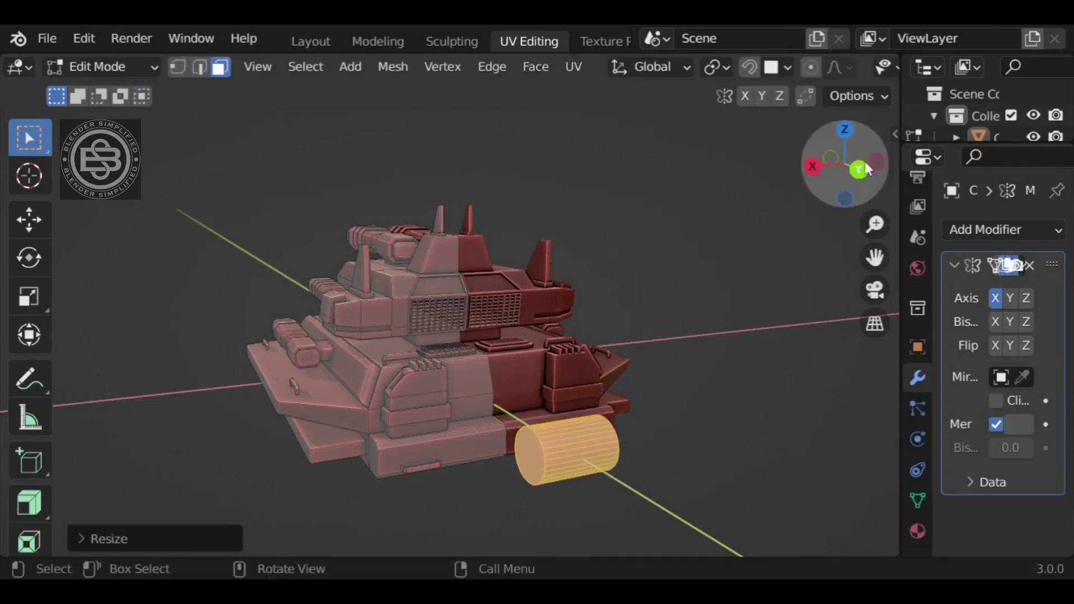
# - Select the whole cylinder and raise it along the Z axis behind the hull's rear
pyautogui.click(860, 167)
pyautogui.moveTo(607, 501); pyautogui.dragTo(567, 490, button='middle')
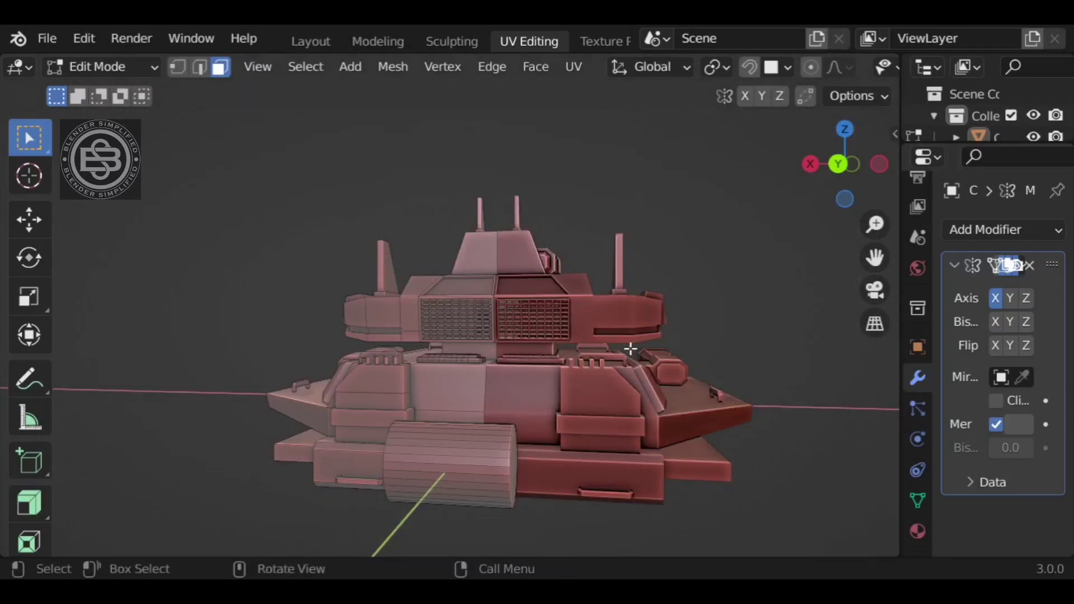
pyautogui.moveTo(628, 350); pyautogui.dragTo(576, 408, button='middle')
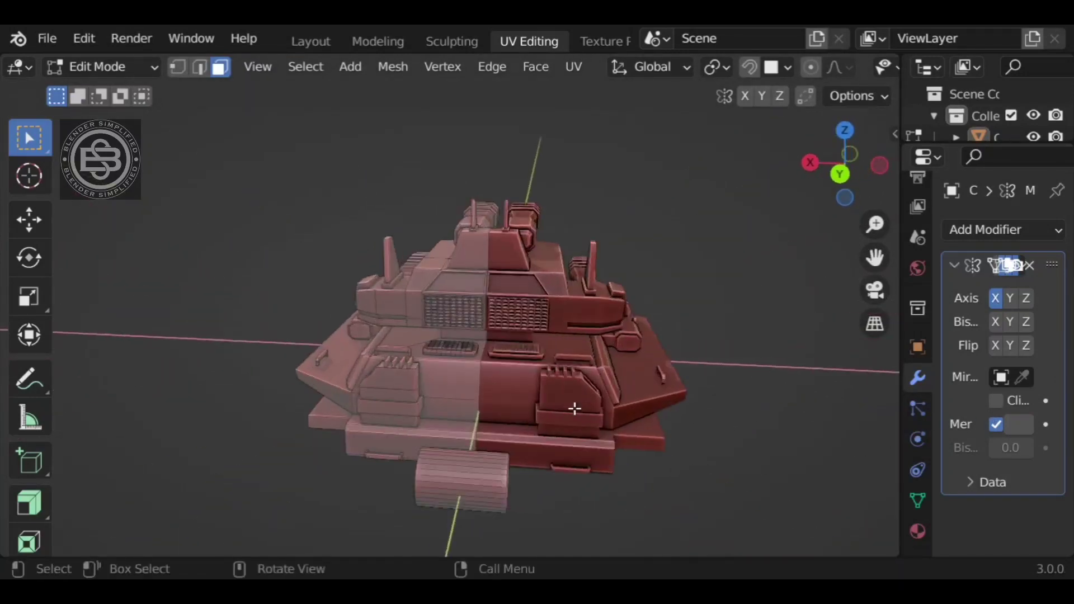
pyautogui.moveTo(532, 474); pyautogui.dragTo(520, 407, button='middle')
pyautogui.press('l')
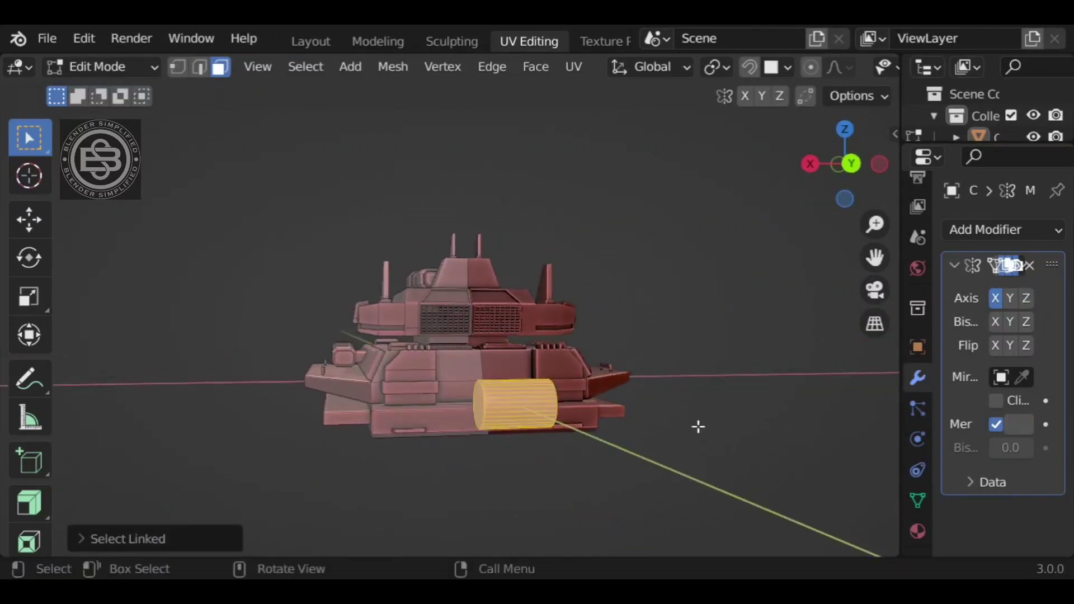
pyautogui.press('g')
pyautogui.press('z')
pyautogui.click(702, 403)
pyautogui.moveTo(703, 404); pyautogui.dragTo(638, 409, button='middle')
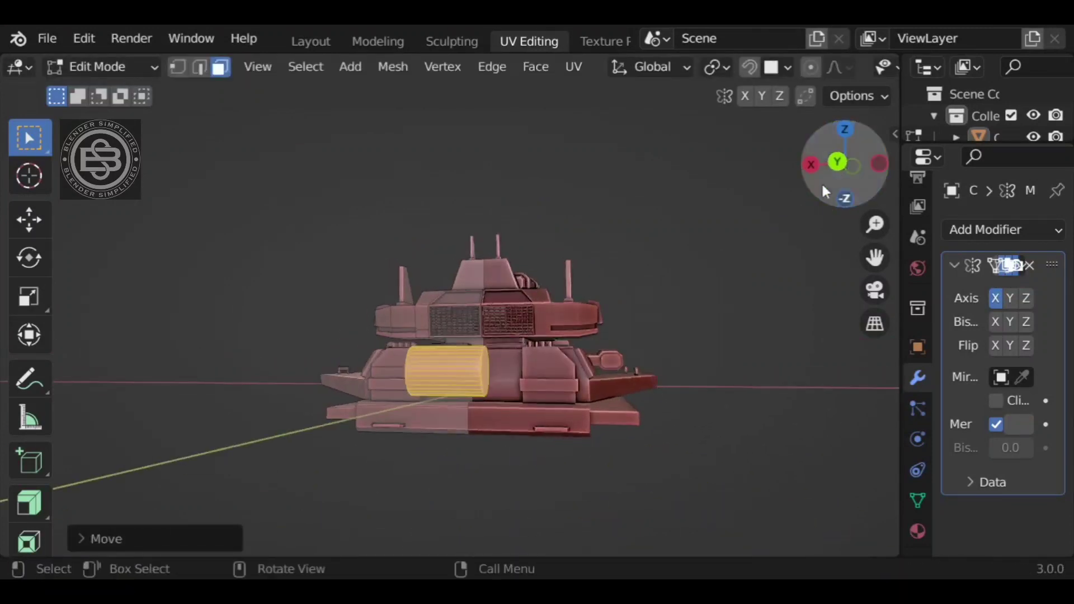
pyautogui.click(837, 163)
pyautogui.moveTo(741, 363); pyautogui.dragTo(696, 396, button='middle')
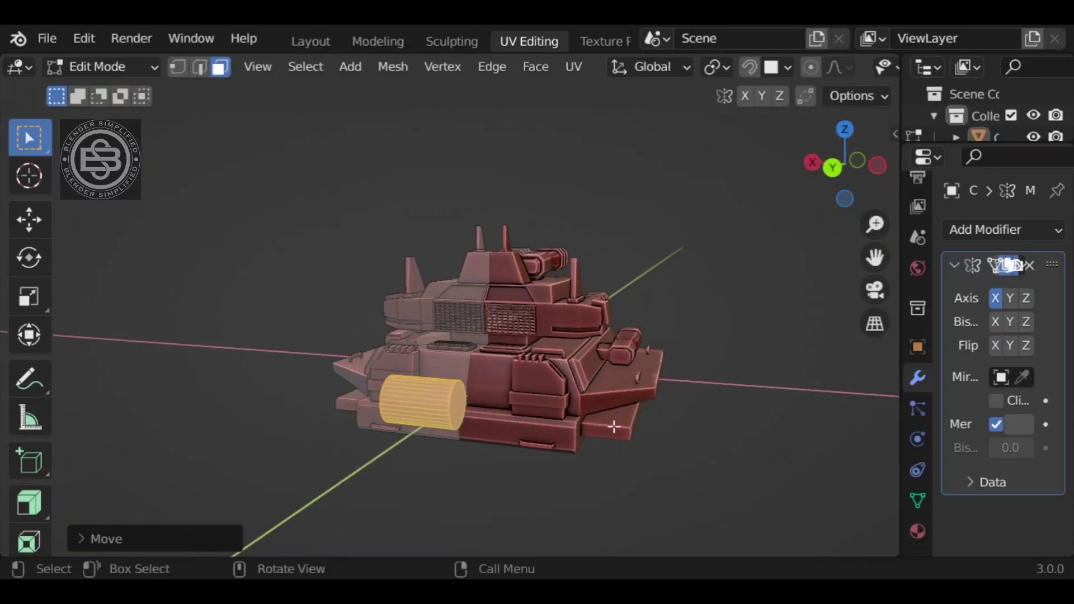
# - Clear the selection and cut three centred edge loops around the cylinder
pyautogui.scroll(1, 497, 450)
pyautogui.click(380, 498)
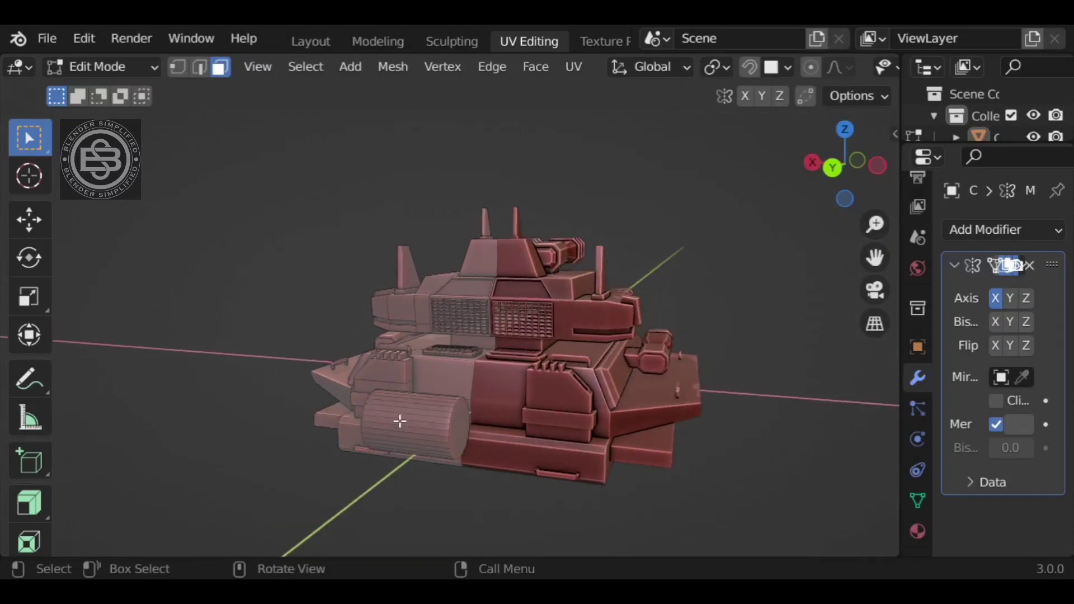
pyautogui.hotkey('ctrl', 'r')
pyautogui.scroll(1, 400, 421)
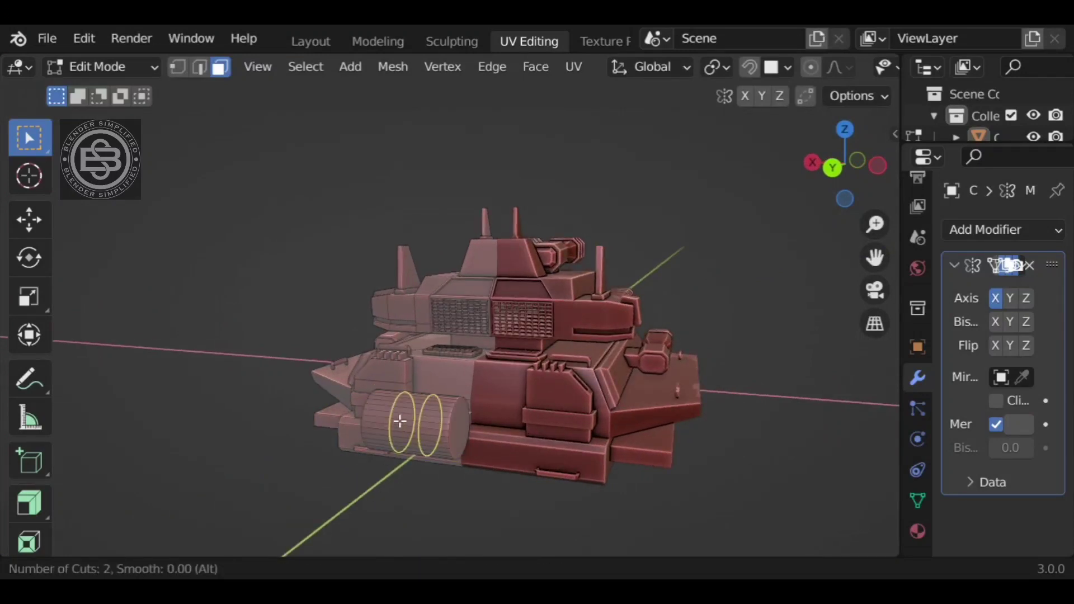
pyautogui.click(400, 420)
pyautogui.rightClick(402, 422)
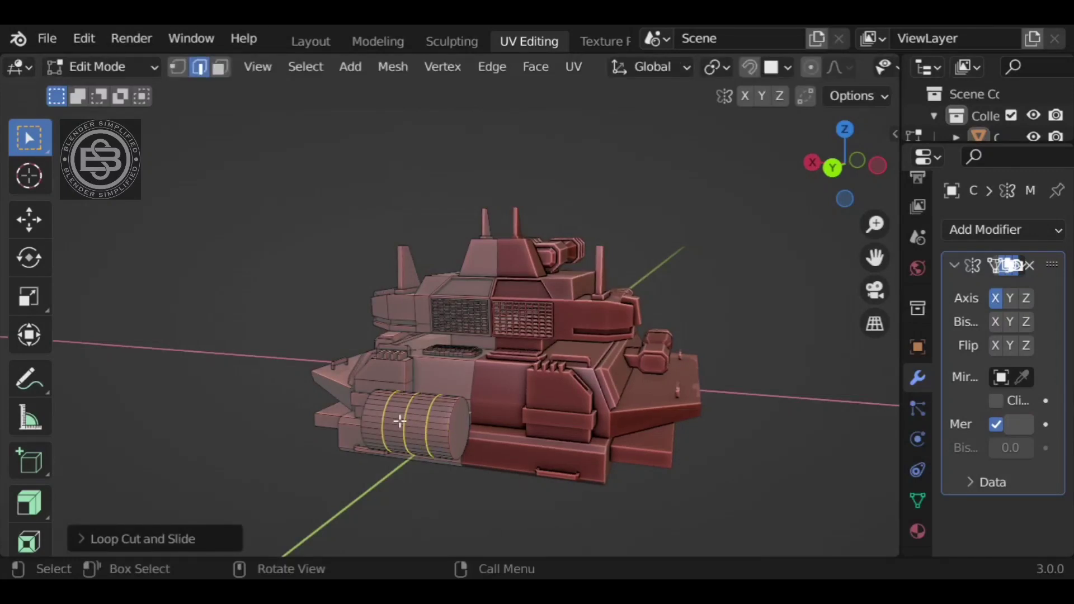
# - Bevel the cylinder's three edge loops about 0.06 m wide and extrude the resulting bands outward along their normals as ribs
pyautogui.hotkey('ctrl', 'b')
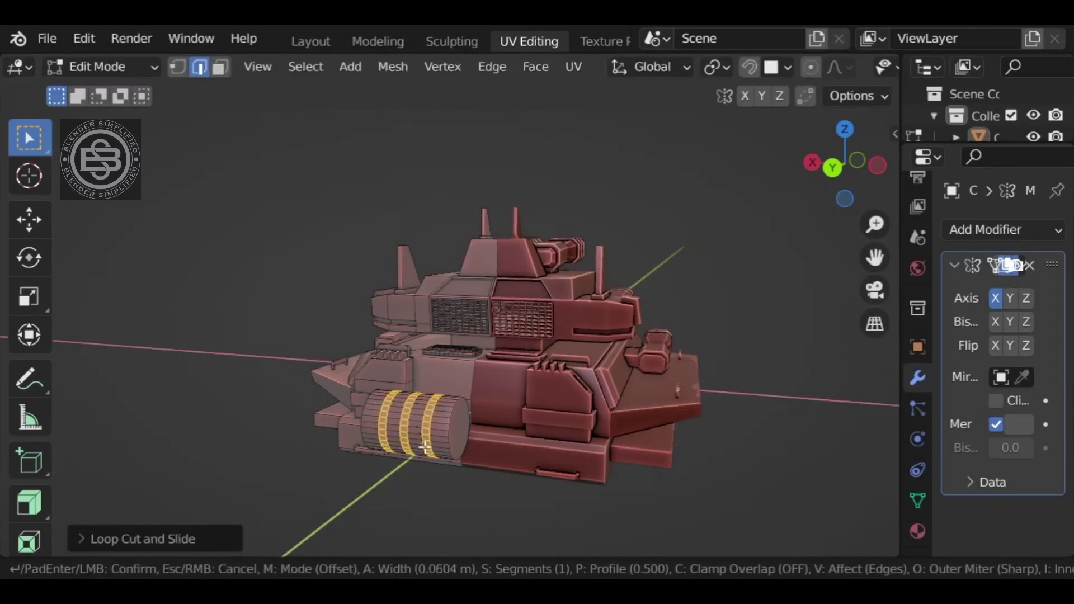
pyautogui.click(424, 448)
pyautogui.click(43, 508)
pyautogui.moveTo(411, 320); pyautogui.dragTo(253, 297)
pyautogui.click(252, 298)
# - Select both end caps of the ribbed cylinder and bevel their rims by about 0.13 m
pyautogui.click(462, 434)
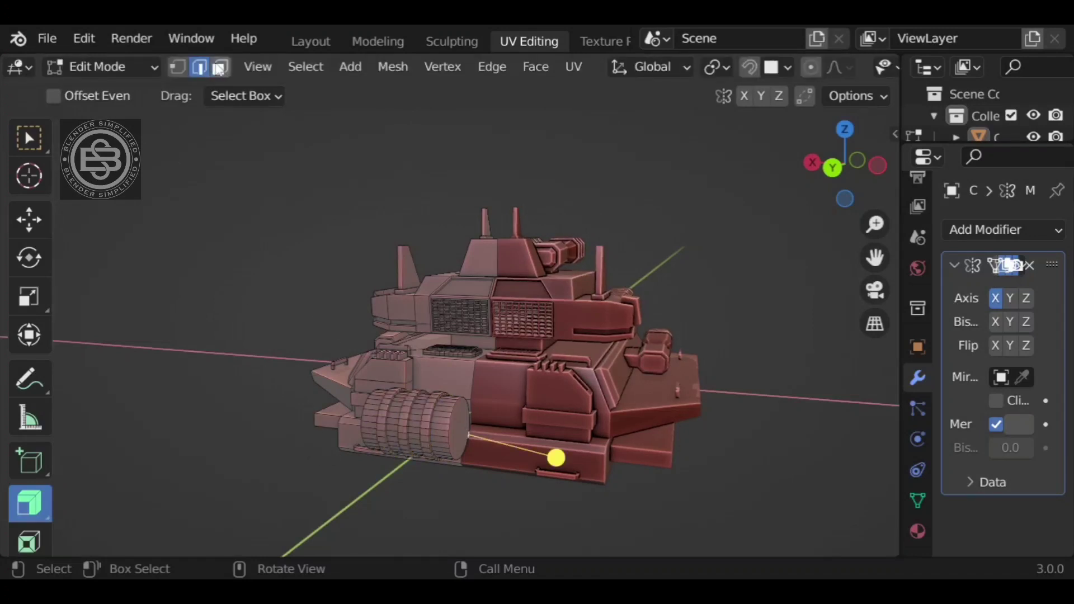
pyautogui.click(221, 68)
pyautogui.click(466, 429)
pyautogui.moveTo(307, 430); pyautogui.dragTo(526, 409, button='middle')
pyautogui.scroll(2, 570, 452)
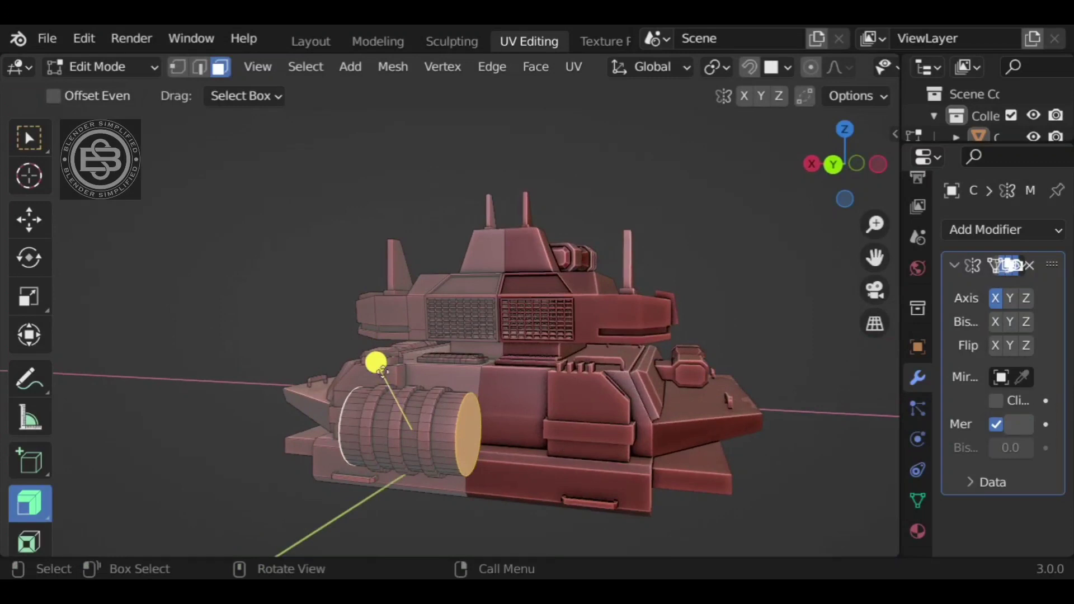
pyautogui.hotkey('ctrl', 'b')
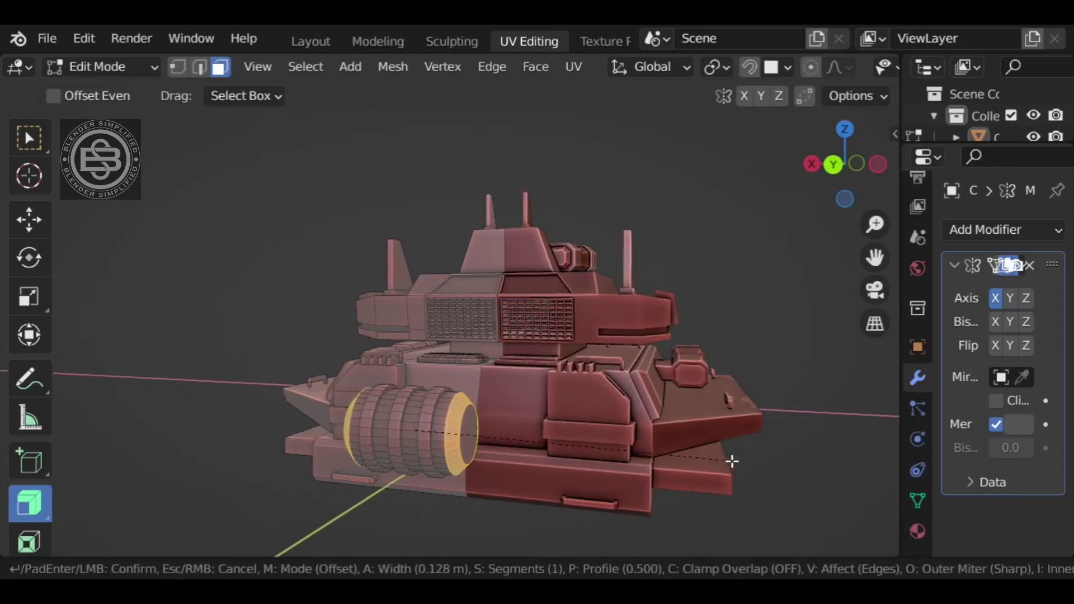
pyautogui.click(727, 456)
# - Select the flat end faces on both sides of the cylinder and inset them
pyautogui.click(474, 443)
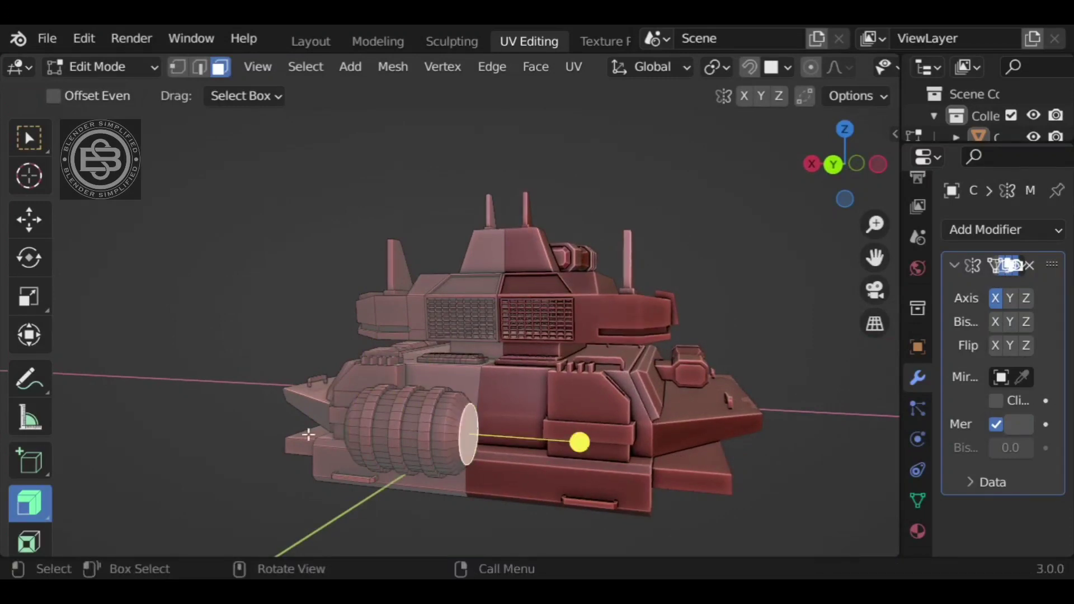
pyautogui.moveTo(309, 434); pyautogui.dragTo(614, 429, button='middle')
pyautogui.keyDown('shift'); pyautogui.click(614, 429); pyautogui.keyUp('shift')
pyautogui.press('w')
pyautogui.moveTo(572, 261); pyautogui.dragTo(492, 492, button='middle')
pyautogui.press('i')
pyautogui.click(391, 475)
pyautogui.press('e')
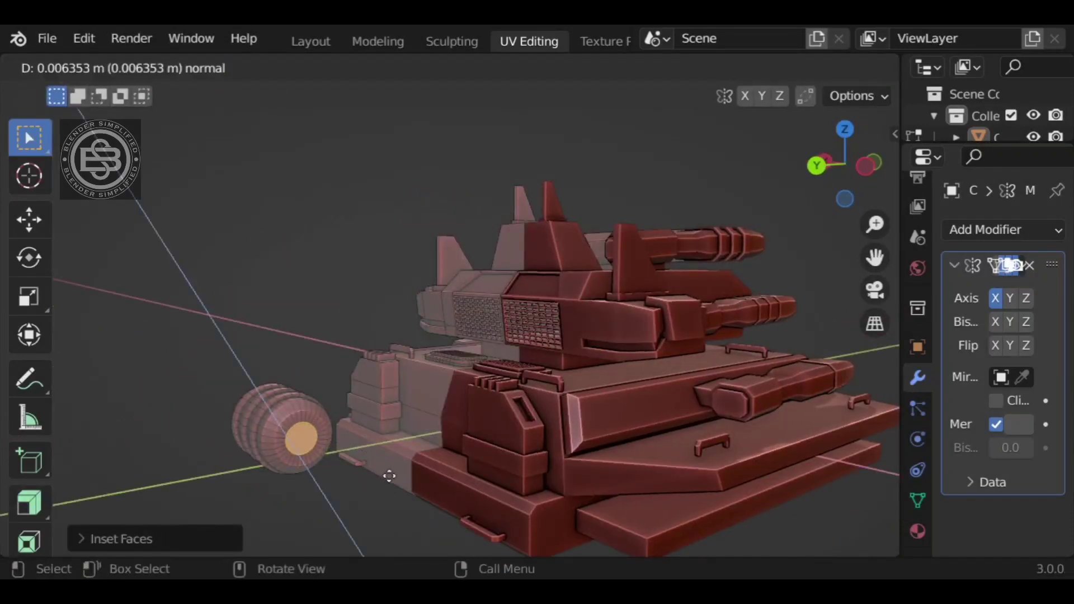
pyautogui.click(389, 472)
pyautogui.hotkey('ctrl', 'z')
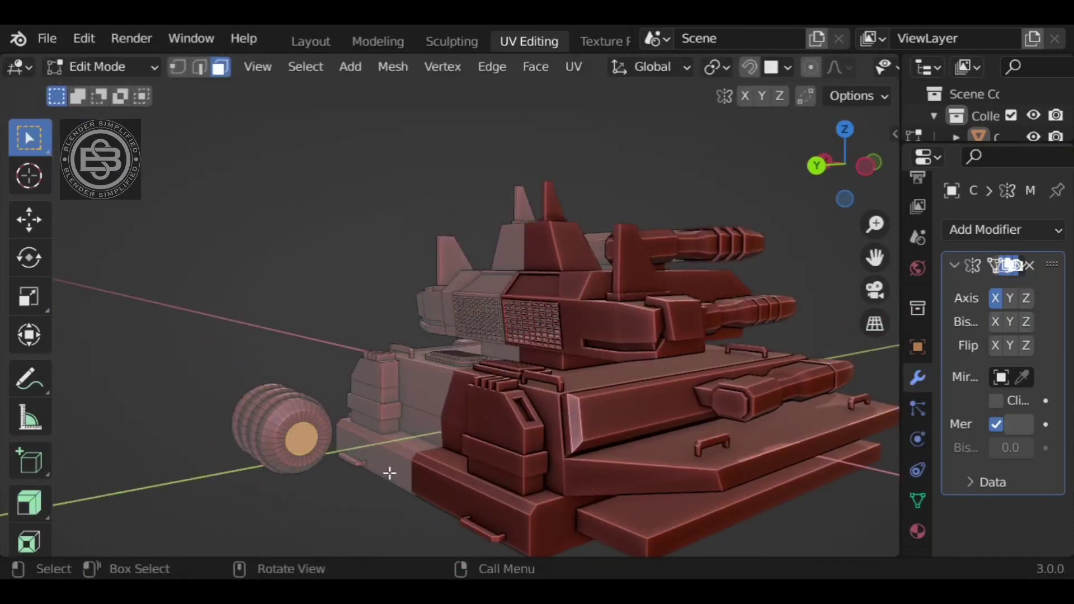
# - Extrude the inset end faces inward along their normals to recess both ends of the cylinder
pyautogui.press('e')
pyautogui.click(397, 475)
pyautogui.moveTo(398, 472); pyautogui.dragTo(269, 472, button='middle')
pyautogui.click(34, 510)
pyautogui.moveTo(585, 292); pyautogui.dragTo(592, 288)
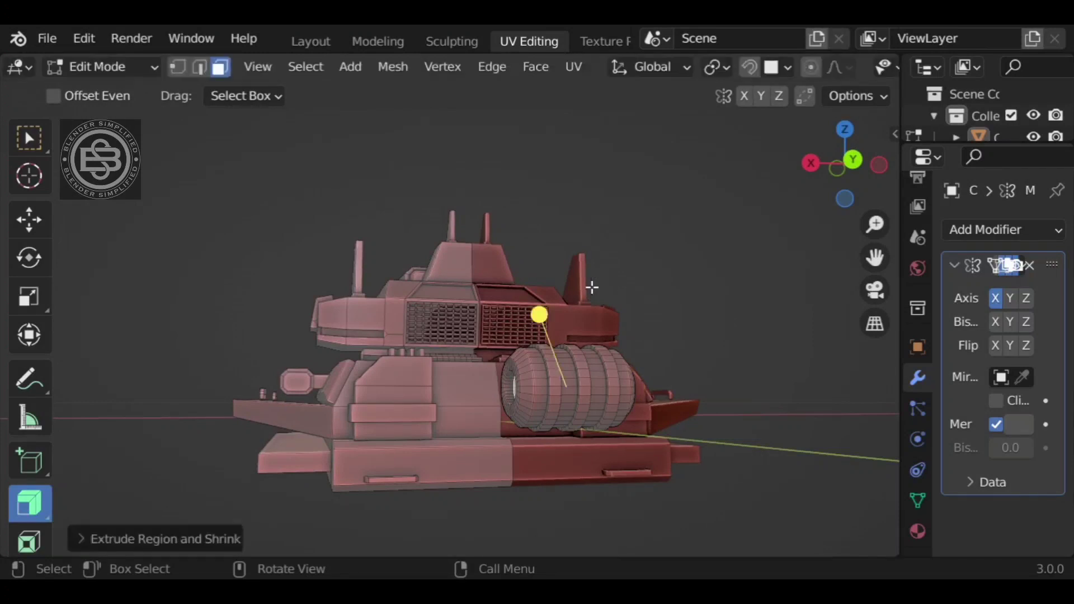
# - Inset the recessed end faces by about 0.1 m and extrude them along their normals
pyautogui.moveTo(699, 333); pyautogui.dragTo(460, 421, button='middle')
pyautogui.press('i')
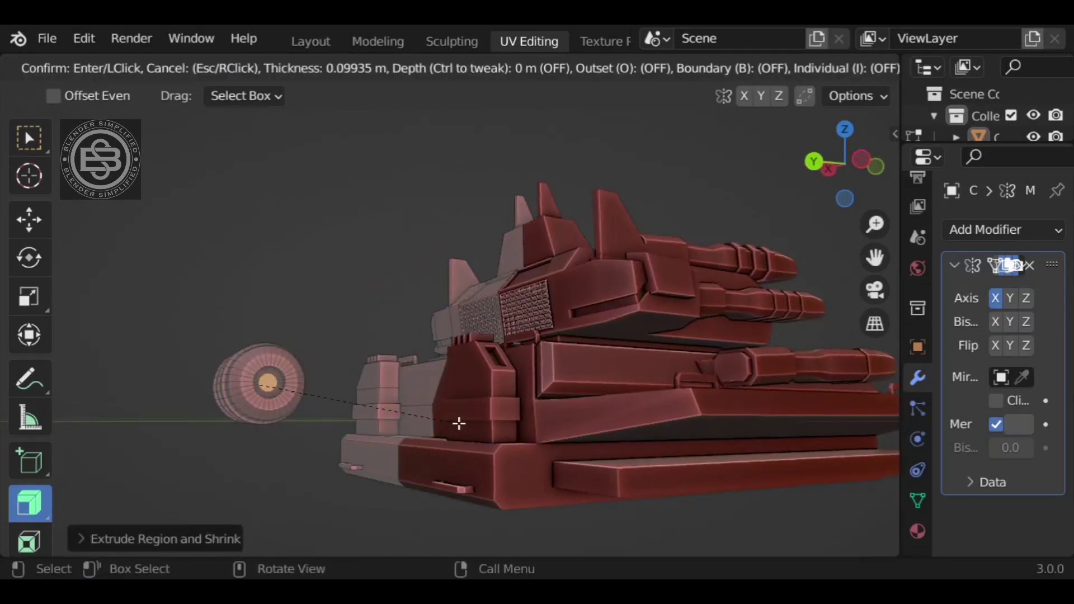
pyautogui.click(462, 422)
pyautogui.moveTo(350, 335)
pyautogui.mouseDown()
pyautogui.moveTo(365, 339)
pyautogui.moveTo(360, 329)
pyautogui.mouseUp()
# - Bevel the edges of the inner end caps by about 0.05 m and clear the selection
pyautogui.press('KP_Decimal')
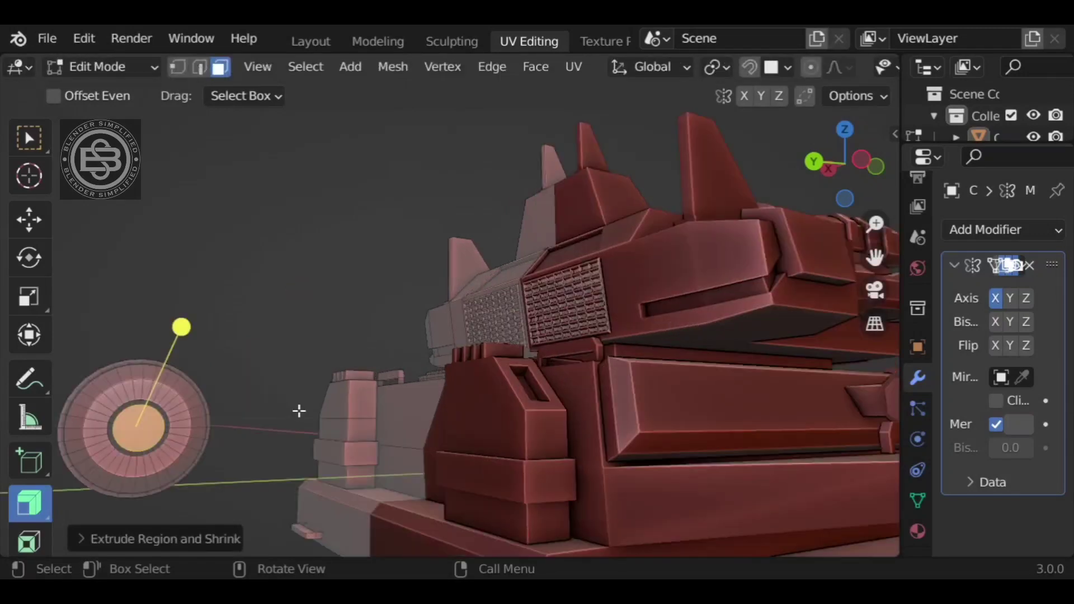
pyautogui.hotkey('ctrl', 'b')
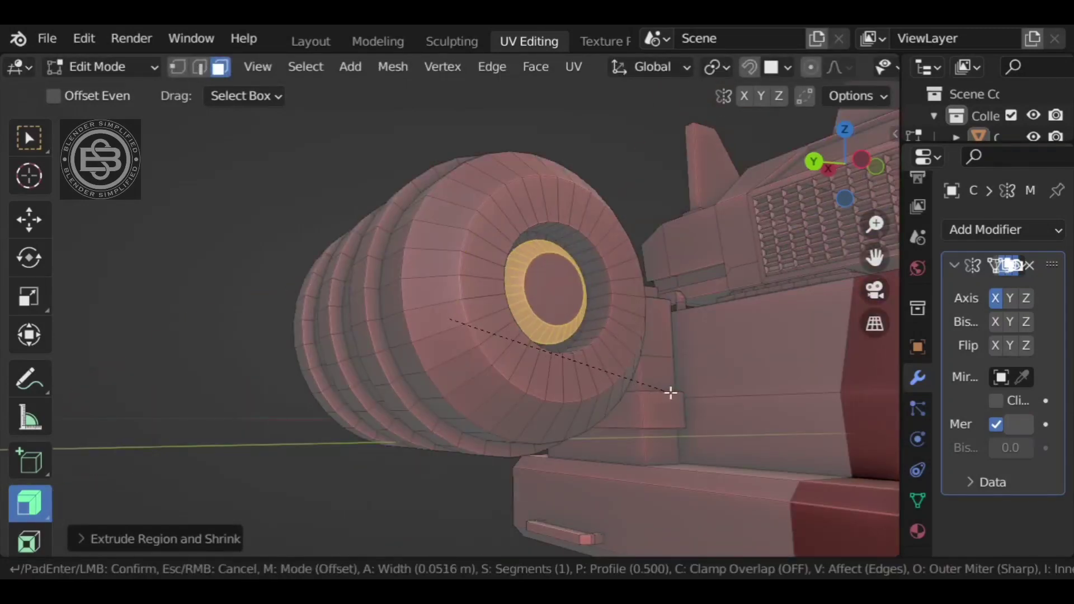
pyautogui.click(667, 390)
pyautogui.click(29, 138)
pyautogui.scroll(-8, 201, 263)
pyautogui.click(209, 267)
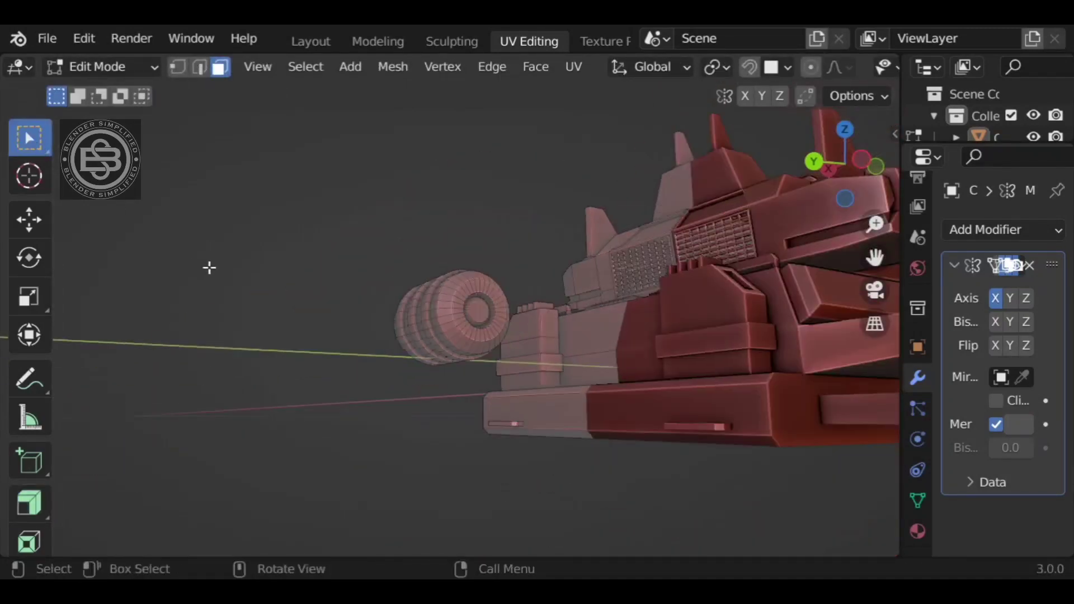
# - Select one hull-facing face on each of the three ribs and extrude them along the Y axis toward the hull
pyautogui.moveTo(408, 302); pyautogui.dragTo(507, 325, button='middle')
pyautogui.click(825, 170)
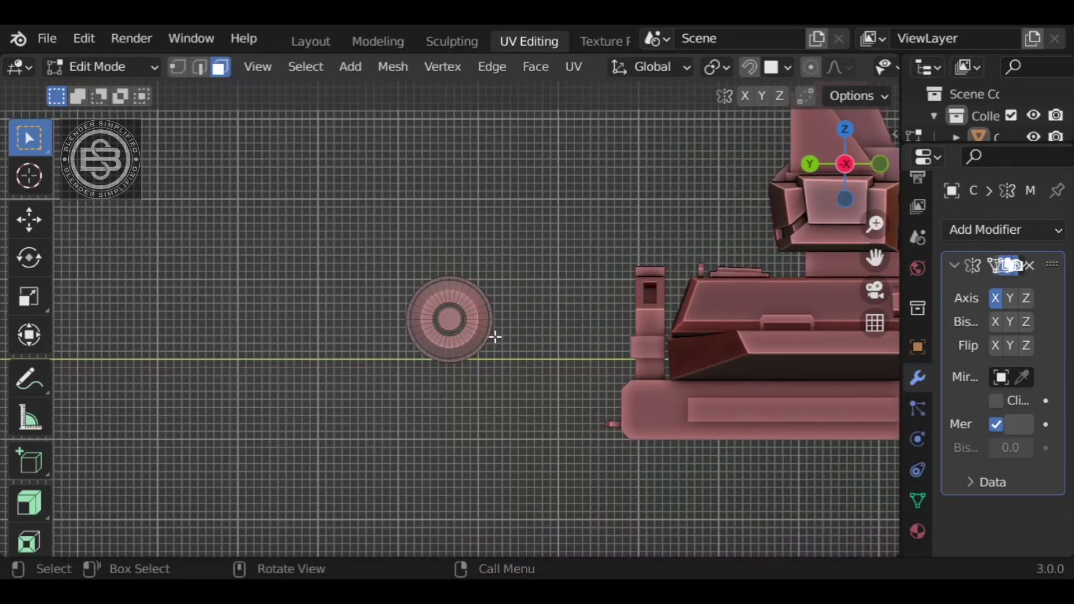
pyautogui.moveTo(490, 325); pyautogui.dragTo(451, 374, button='middle')
pyautogui.scroll(-4, 525, 370)
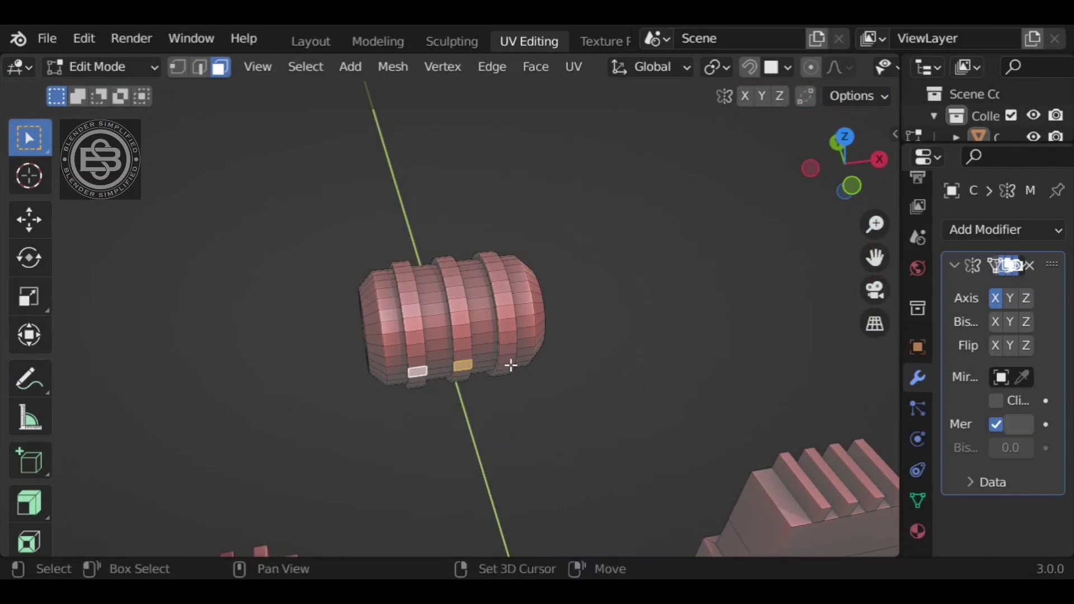
pyautogui.keyDown('alt'); pyautogui.moveTo(620, 354); pyautogui.dragTo(561, 491, button='middle'); pyautogui.keyUp('alt')
pyautogui.press('g')
pyautogui.press('y')
pyautogui.click(607, 468)
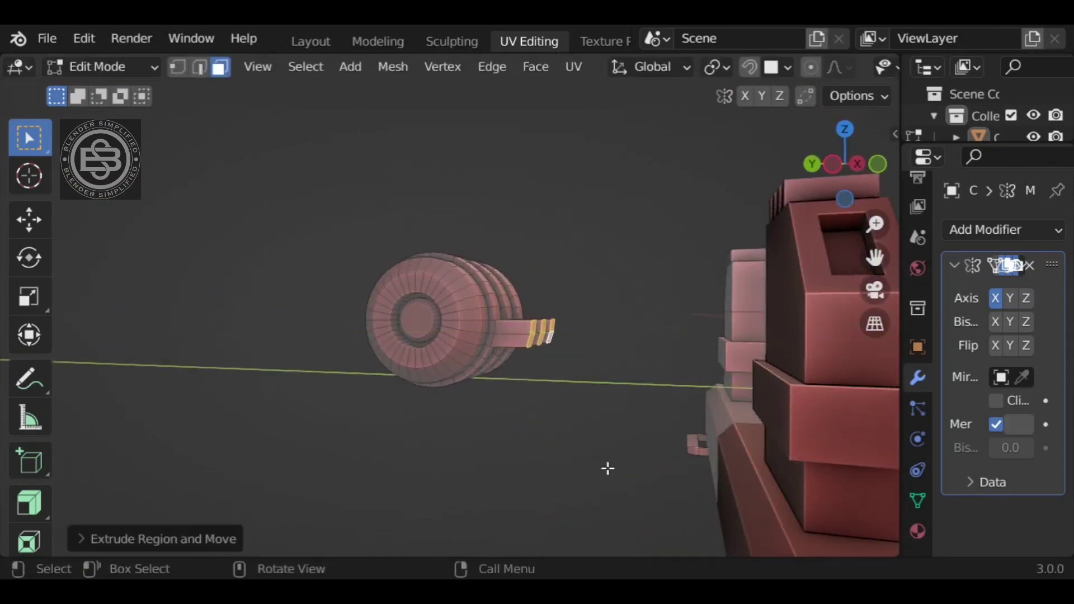
# - Flatten the ends of the three extruded supports by scaling them to 0 along the Y axis
pyautogui.press('s')
pyautogui.press('y')
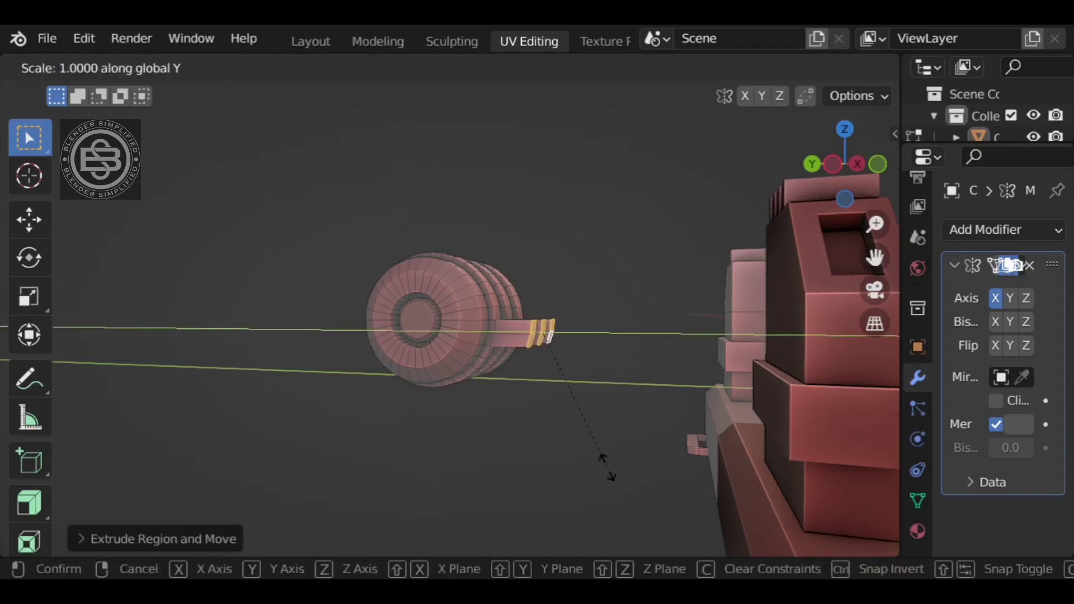
pyautogui.press('0')
pyautogui.press('Return')
# - Select the whole cylinder with its supports, move it about -1.65 m along Y against the hull's rear, and return to Object Mode
pyautogui.moveTo(641, 439); pyautogui.dragTo(477, 368, button='middle')
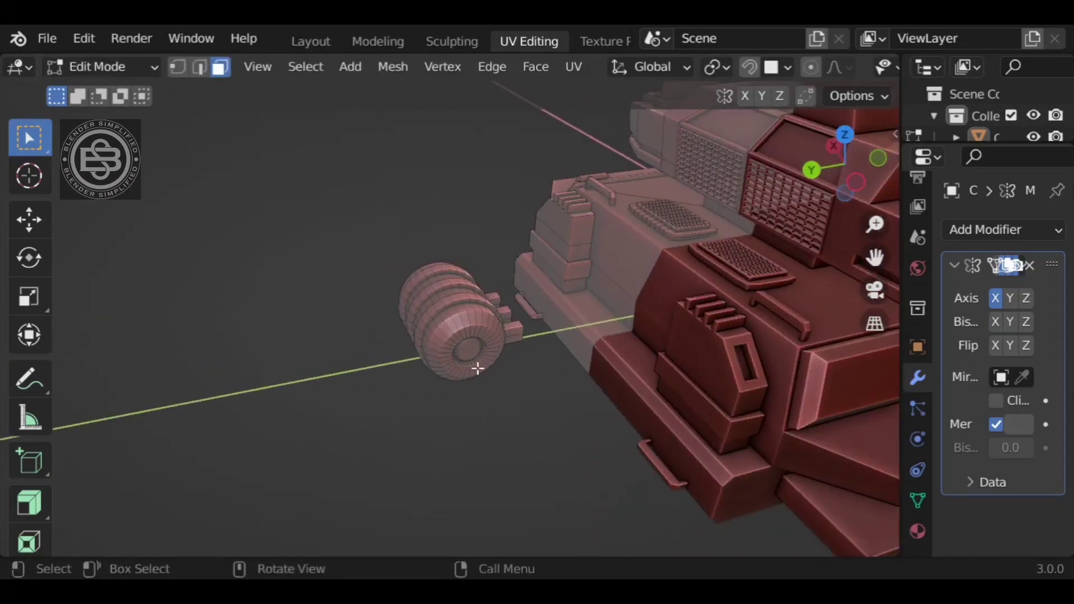
pyautogui.press('l')
pyautogui.press('g')
pyautogui.press('y')
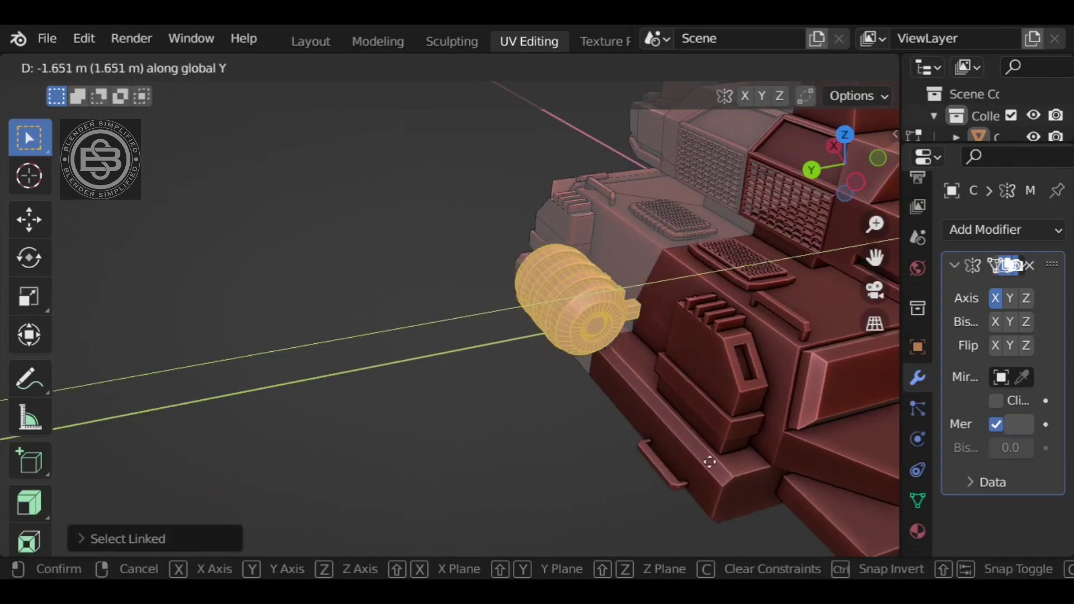
pyautogui.click(708, 460)
pyautogui.scroll(-3, 547, 432)
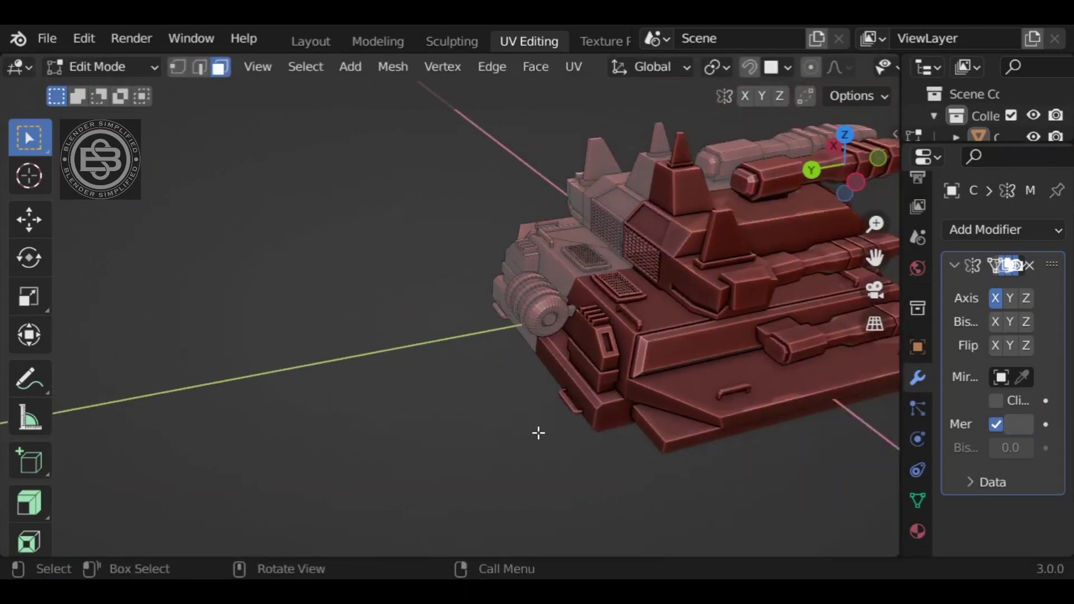
pyautogui.press('Tab')
pyautogui.moveTo(460, 419); pyautogui.dragTo(454, 314, button='middle')
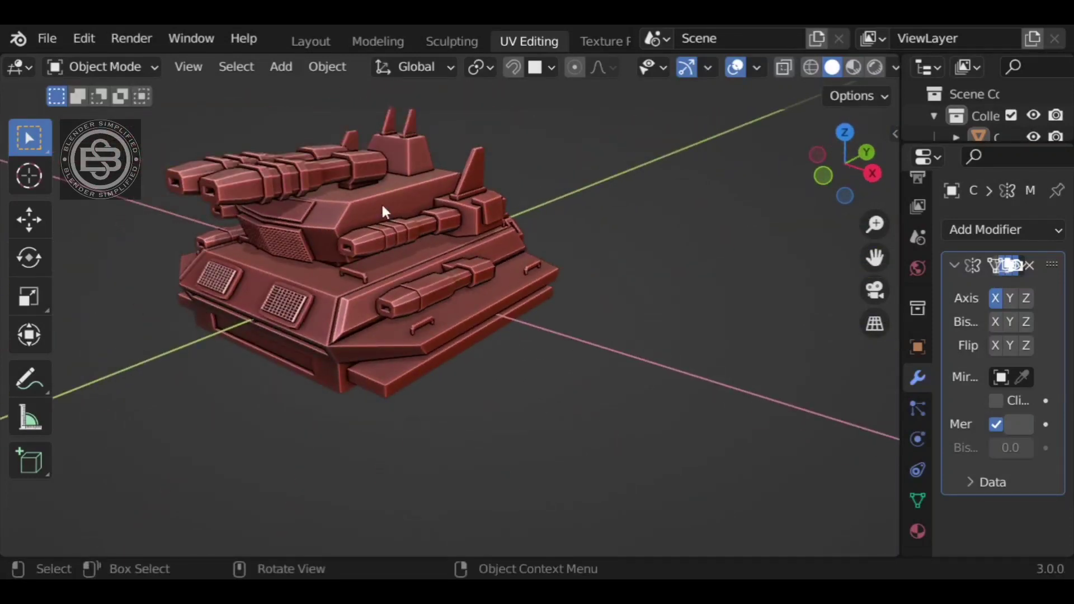
# - In Edit Mode, inset the long sloped faces on the turret's side and extrude the inset panel
pyautogui.press('Tab')
pyautogui.click(399, 200)
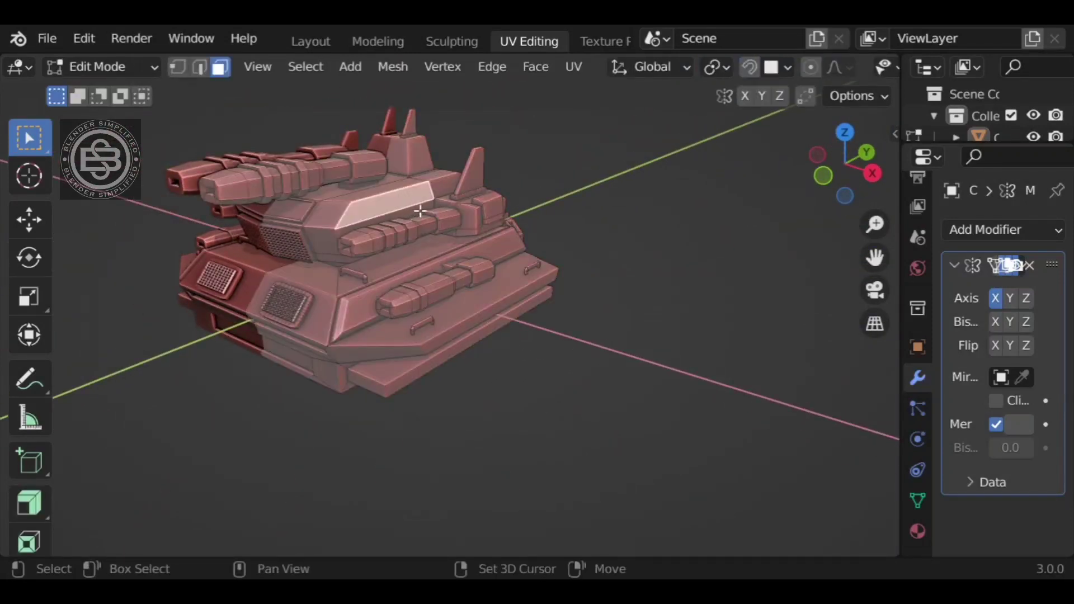
pyautogui.scroll(2, 420, 211)
pyautogui.press('i')
pyautogui.click(623, 245)
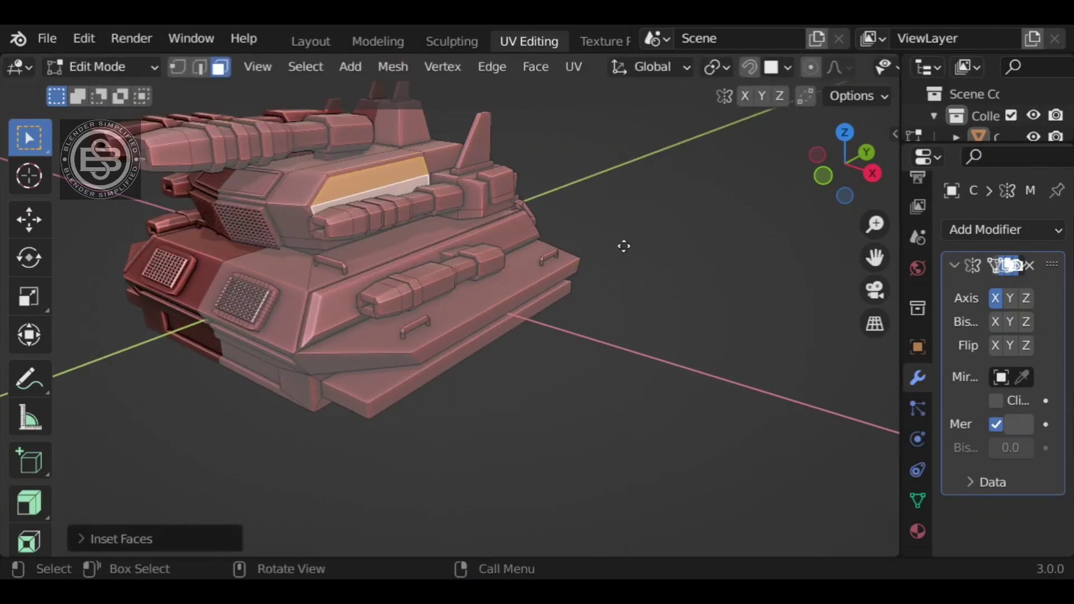
pyautogui.press('e')
pyautogui.click(562, 230)
# - Inset the turret's rear top and adjoining sloped faces by about 0.16 m and extrude them along their normals
pyautogui.moveTo(498, 166); pyautogui.dragTo(464, 216, button='middle')
pyautogui.keyDown('shift'); pyautogui.click(447, 206); pyautogui.keyUp('shift')
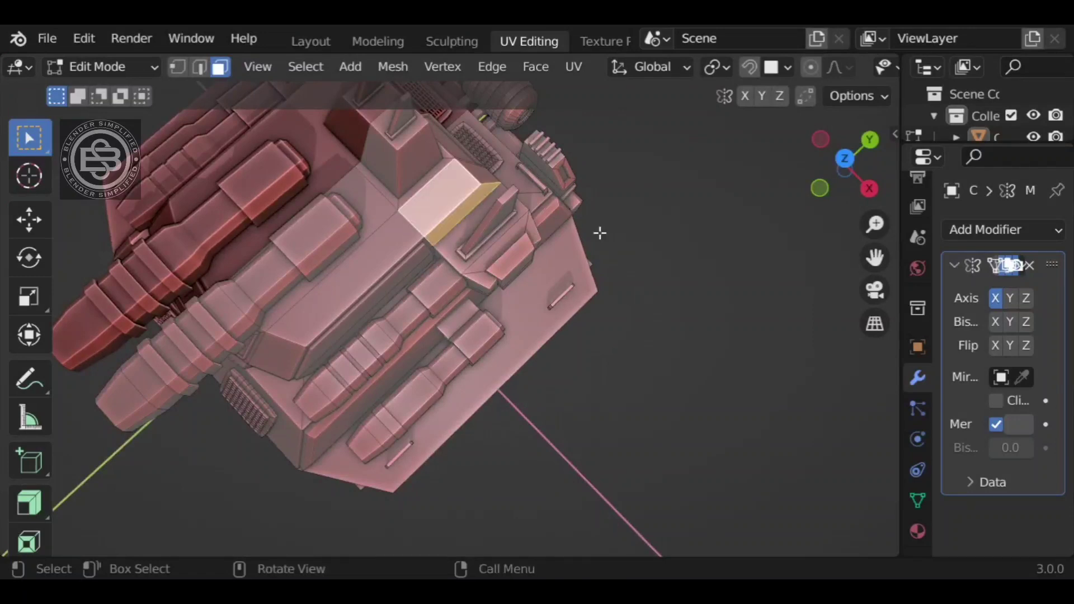
pyautogui.press('i')
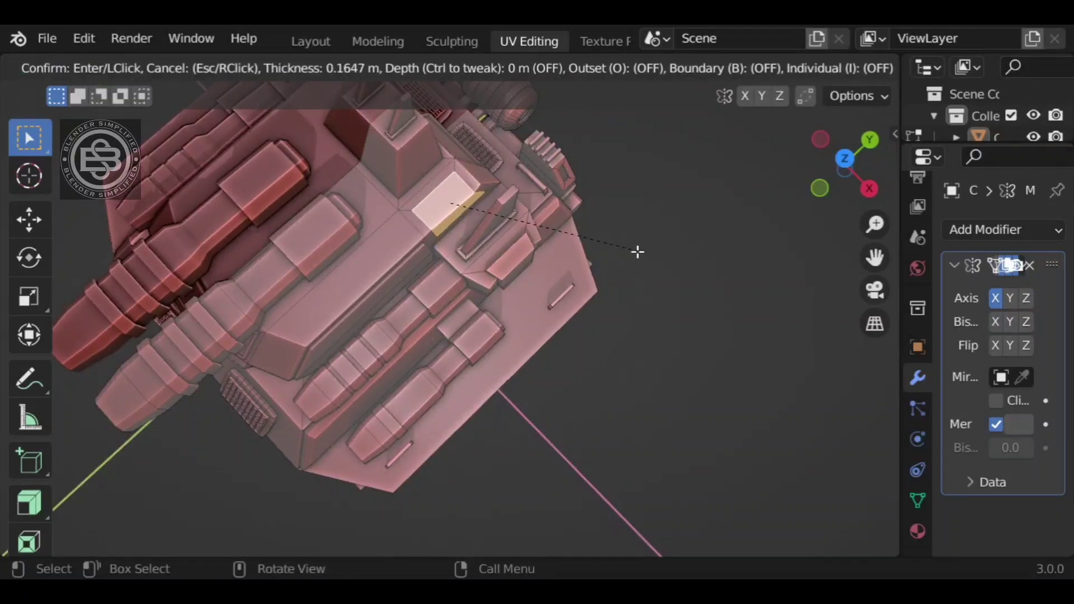
pyautogui.click(635, 253)
pyautogui.moveTo(568, 321); pyautogui.dragTo(591, 268, button='middle')
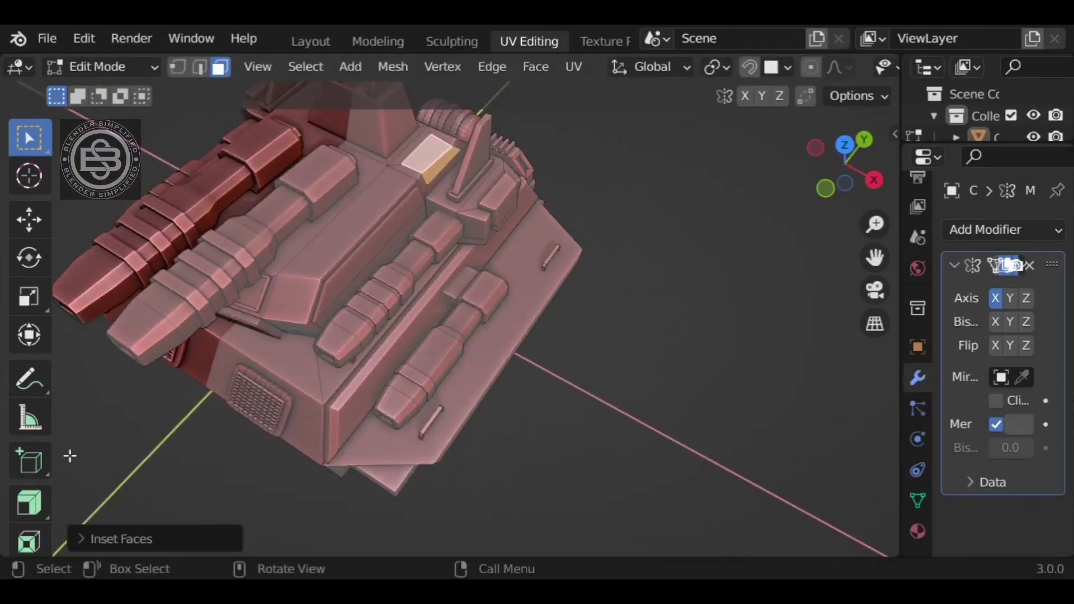
pyautogui.click(31, 502)
pyautogui.moveTo(502, 113); pyautogui.dragTo(511, 120)
# - Inset the two faces at the turret's front corner beside the grille and extrude them along the Y axis to form a slot
pyautogui.moveTo(690, 233); pyautogui.dragTo(630, 284, button='middle')
pyautogui.scroll(2, 308, 213)
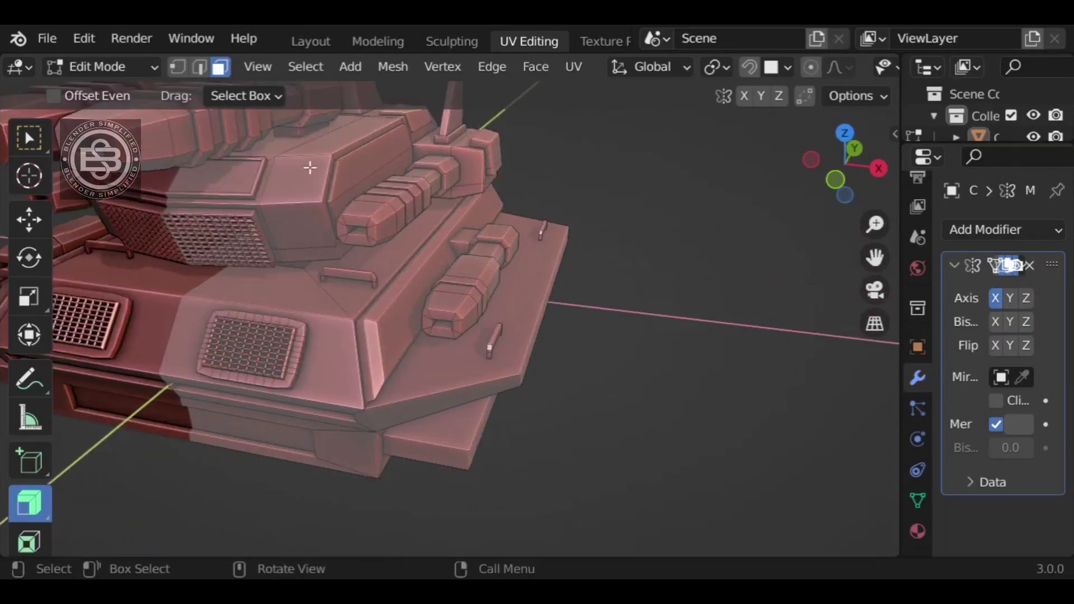
pyautogui.click(290, 217)
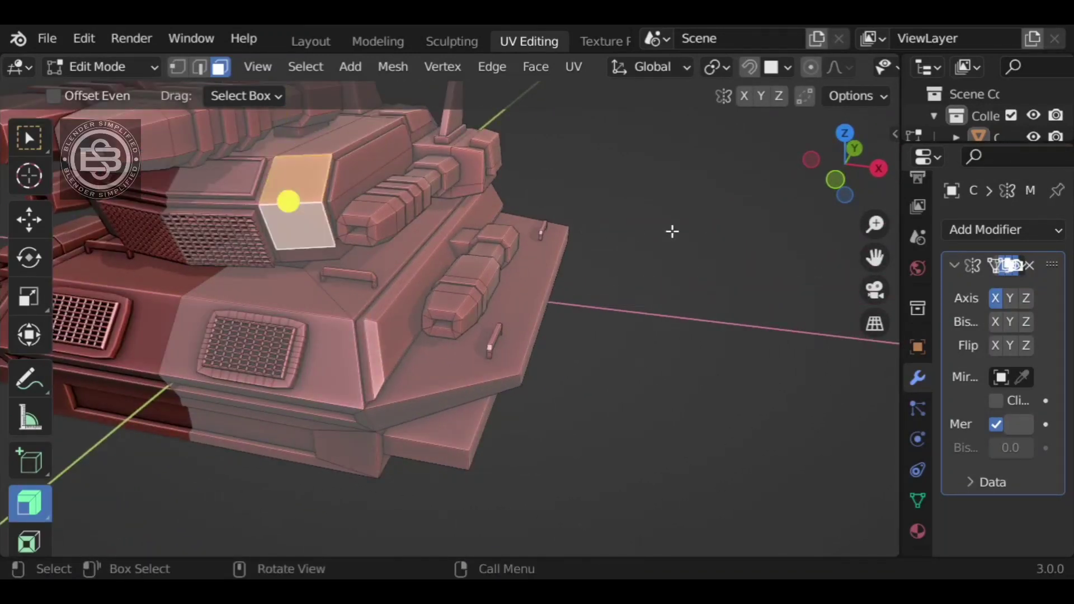
pyautogui.press('i')
pyautogui.click(651, 232)
pyautogui.press('e')
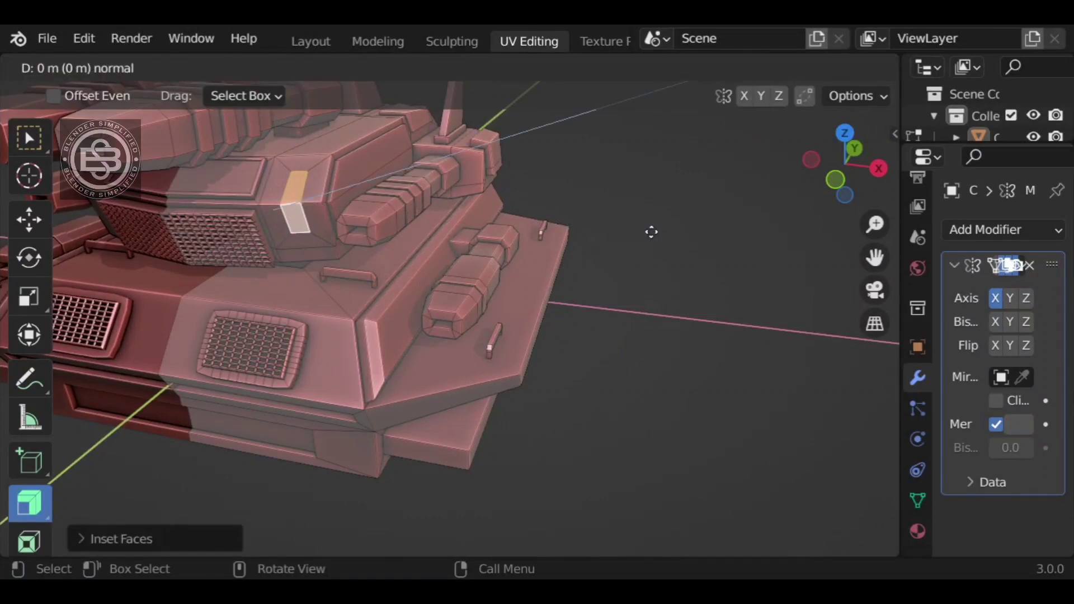
pyautogui.press('y')
pyautogui.click(670, 198)
# - Select the faces of the protruding slab along the lower hull side and delete them
pyautogui.scroll(-4, 674, 235)
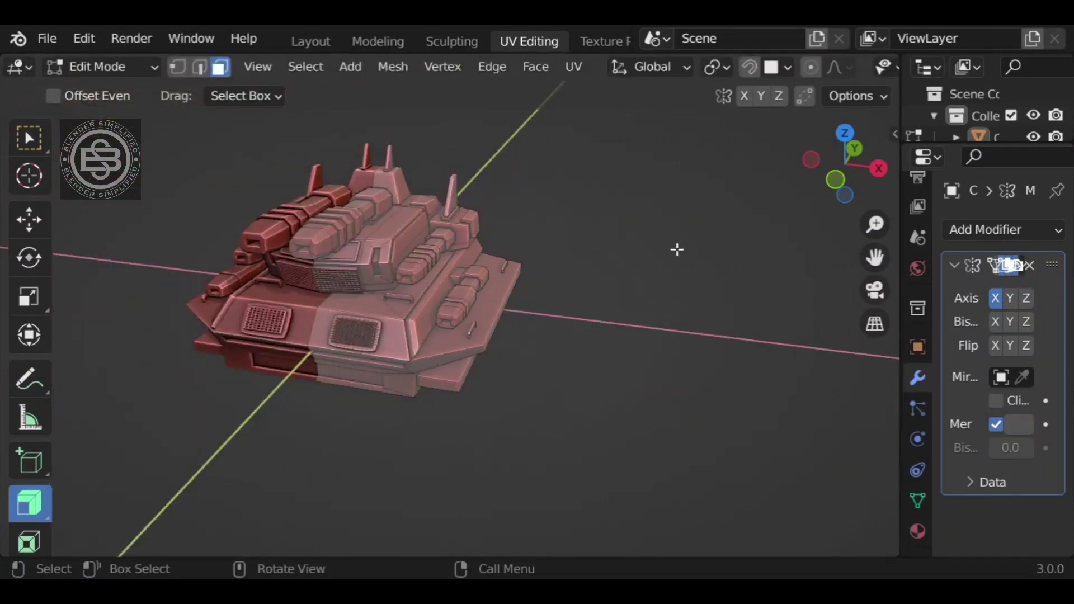
pyautogui.press('Tab')
pyautogui.moveTo(660, 307); pyautogui.dragTo(467, 308, button='middle')
pyautogui.press('Tab')
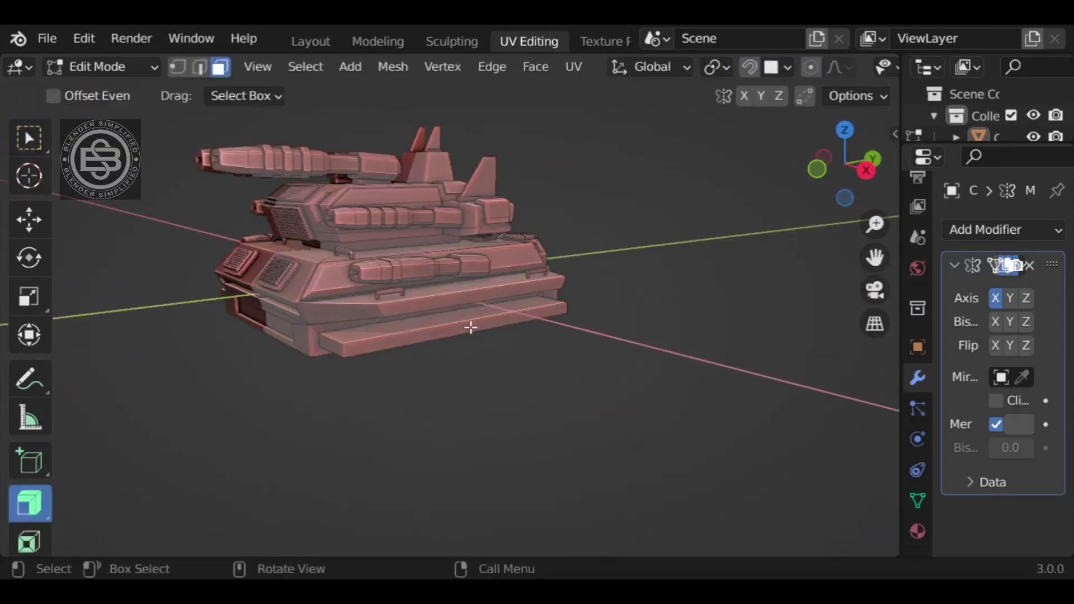
pyautogui.click(470, 330)
pyautogui.press('ctrl+KP_Add')
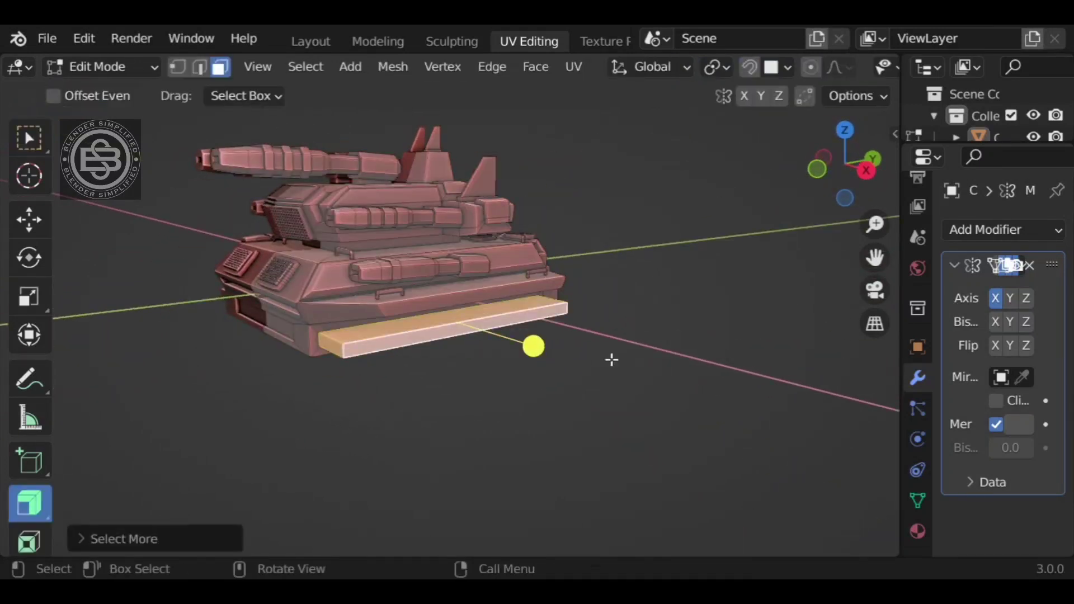
pyautogui.press('x')
pyautogui.click(601, 348)
# - Select the edge loop around the opening in the lower hull side, fill it with a face, and return to Object Mode
pyautogui.moveTo(579, 373); pyautogui.dragTo(578, 344, button='middle')
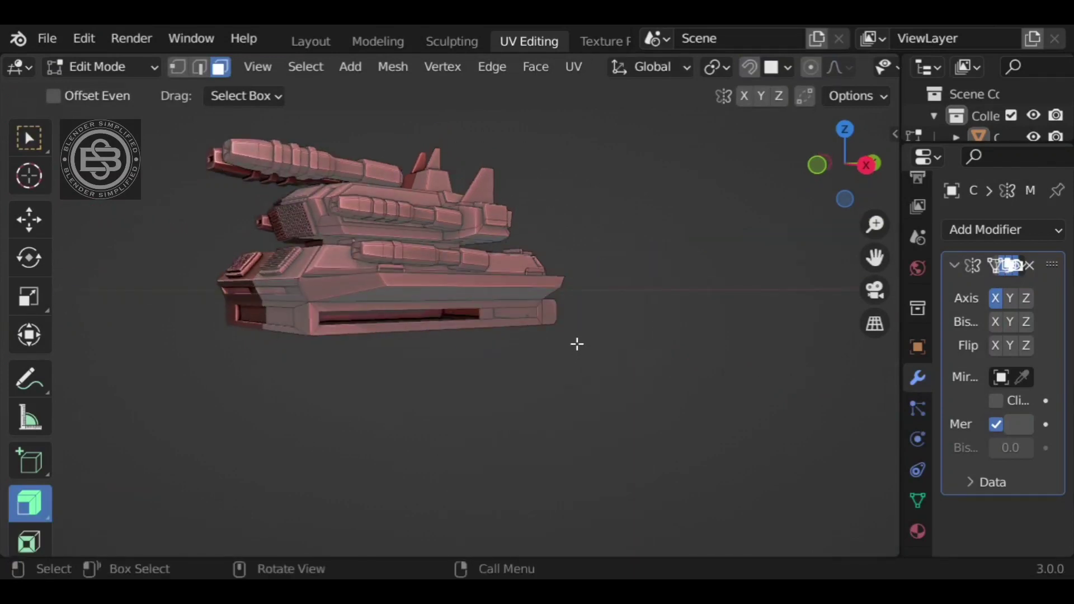
pyautogui.scroll(1, 577, 344)
pyautogui.click(200, 68)
pyautogui.keyDown('alt'); pyautogui.click(346, 309); pyautogui.keyUp('alt')
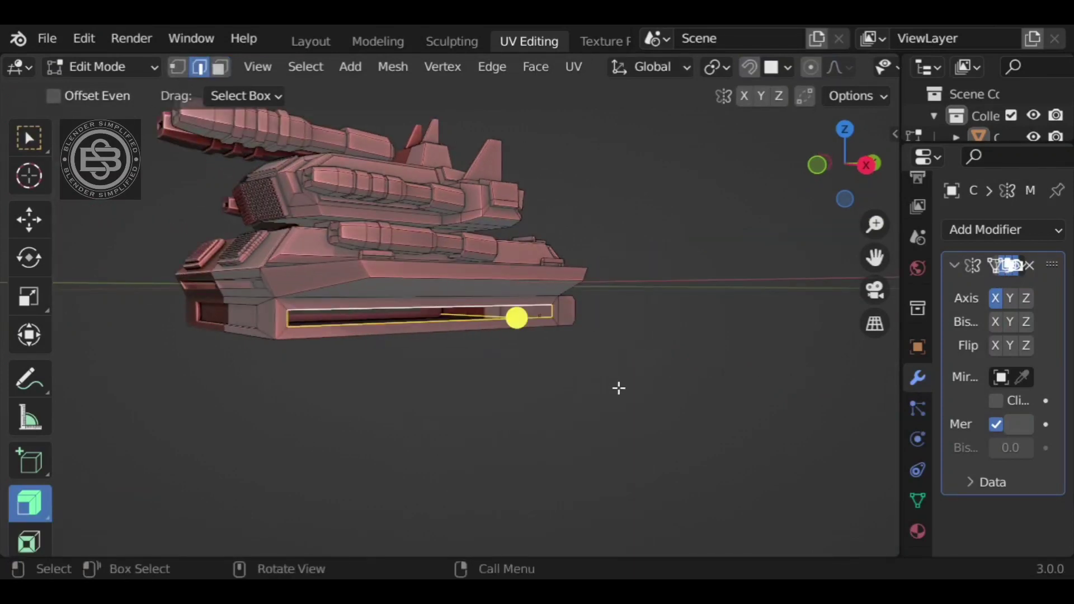
pyautogui.press('f')
pyautogui.click(619, 386)
pyautogui.click(29, 138)
pyautogui.moveTo(164, 257); pyautogui.dragTo(580, 291, button='middle')
pyautogui.moveTo(331, 322); pyautogui.dragTo(550, 327, button='middle')
pyautogui.scroll(-4, 513, 345)
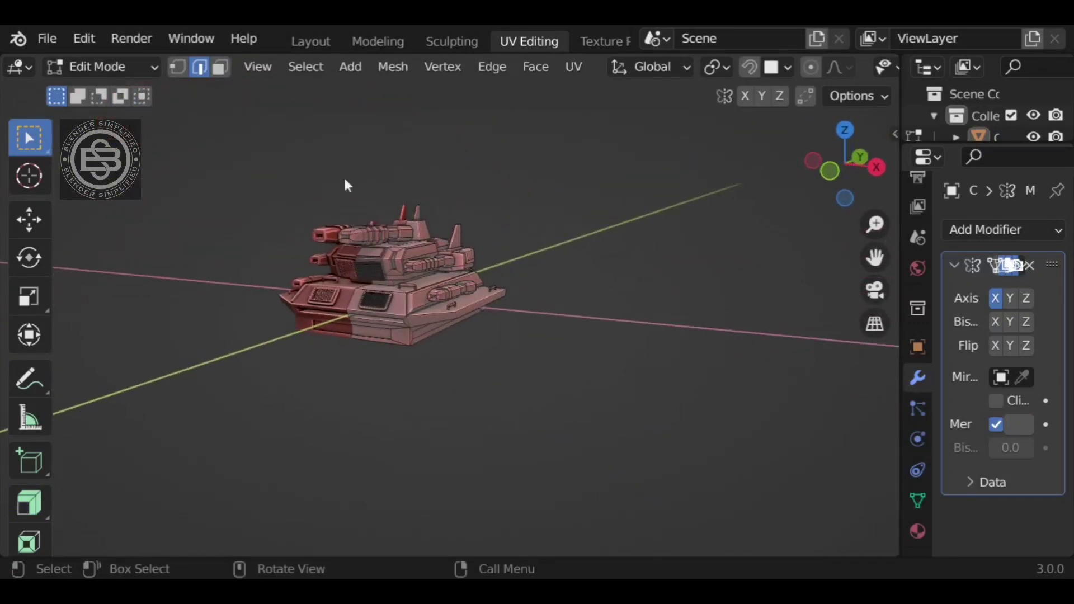
pyautogui.press('Tab')
pyautogui.moveTo(592, 288); pyautogui.dragTo(615, 332, button='middle')
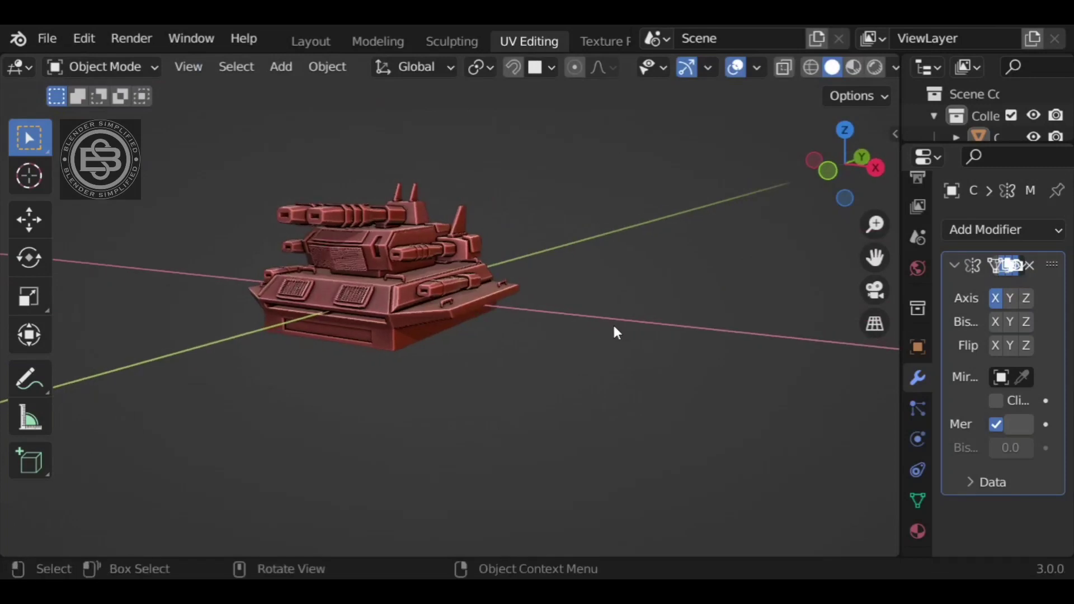
# - Add a Bezier circle and move it along the X axis until it sits beside the hull
pyautogui.click(280, 69)
pyautogui.moveTo(311, 112)
pyautogui.click(528, 133)
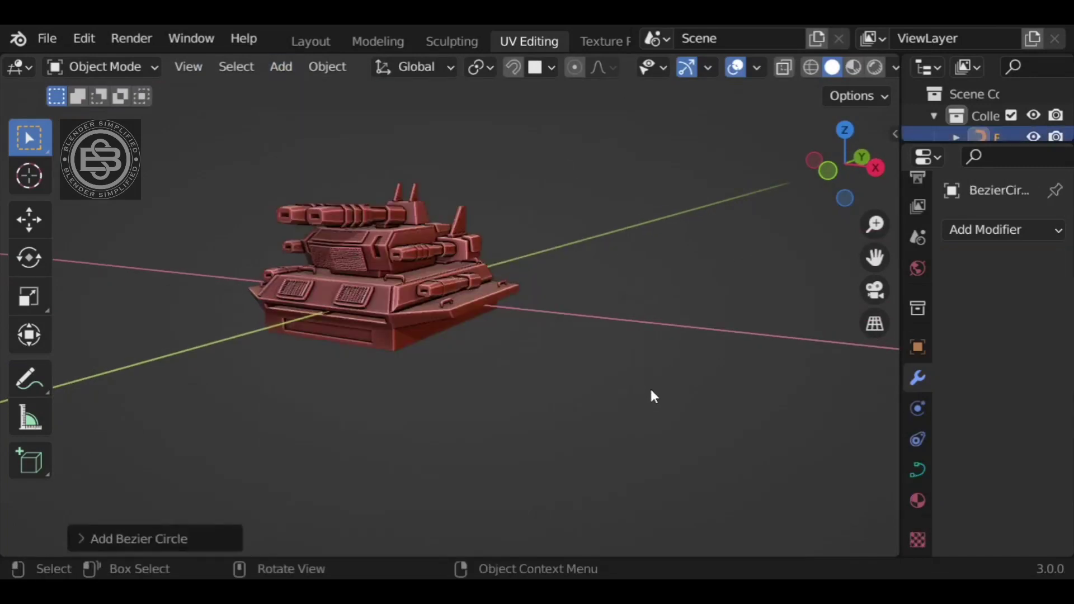
pyautogui.press('g')
pyautogui.press('x')
pyautogui.click(788, 393)
# - Rotate the Bezier circle upright about the Y axis so it faces the hull side
pyautogui.write('g')
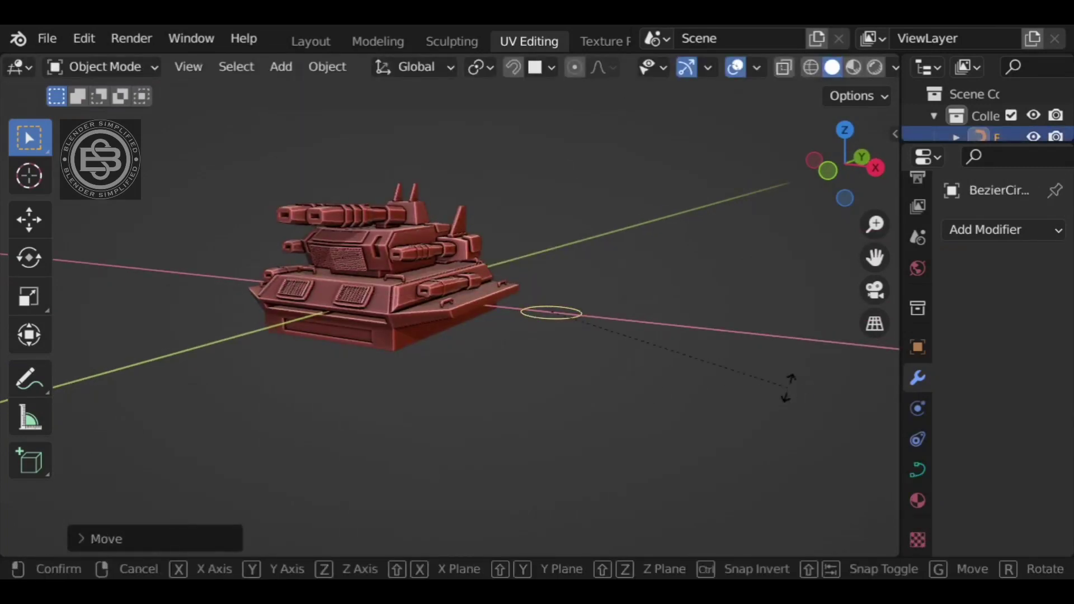
pyautogui.write('ry9')
pyautogui.press('Return')
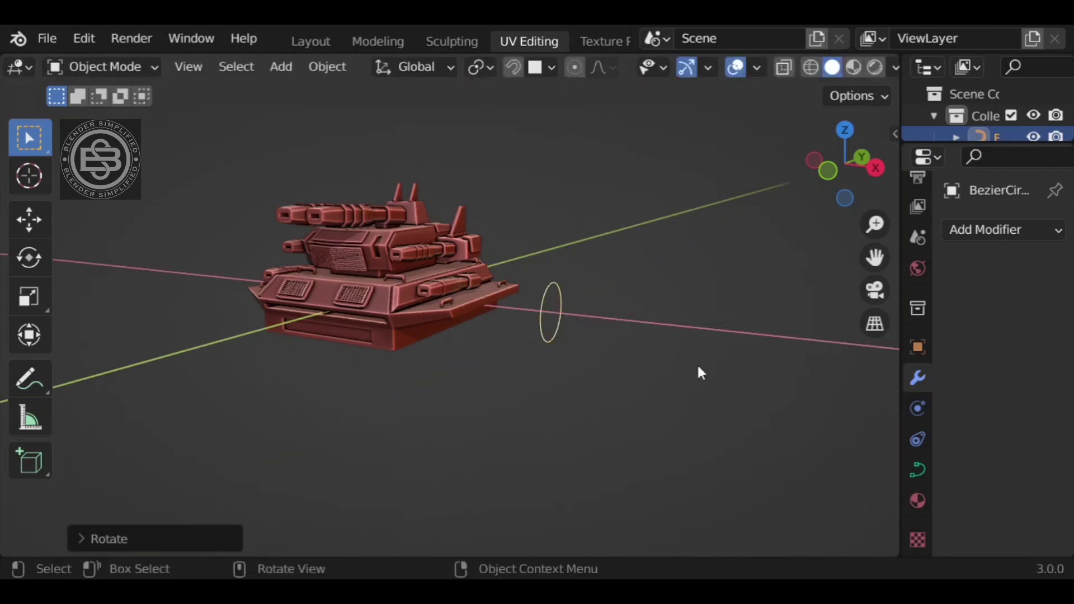
# - Edit the circle and scale its upper and lower control points along Z to about half their spacing
pyautogui.moveTo(703, 364); pyautogui.dragTo(517, 364, button='middle')
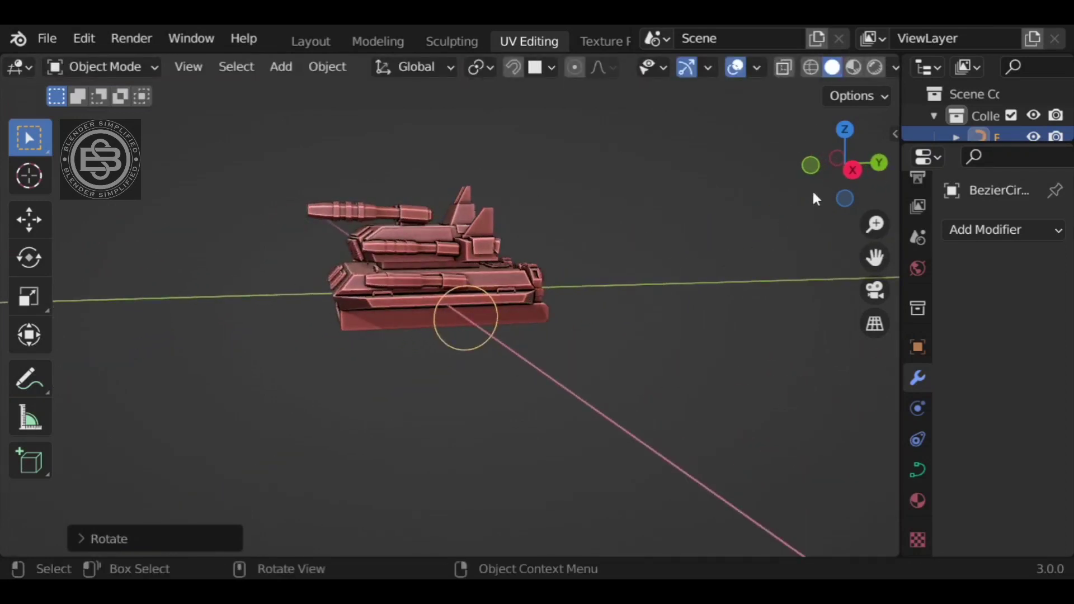
pyautogui.press('Tab')
pyautogui.moveTo(724, 307); pyautogui.dragTo(686, 332, button='middle')
pyautogui.scroll(2, 687, 332)
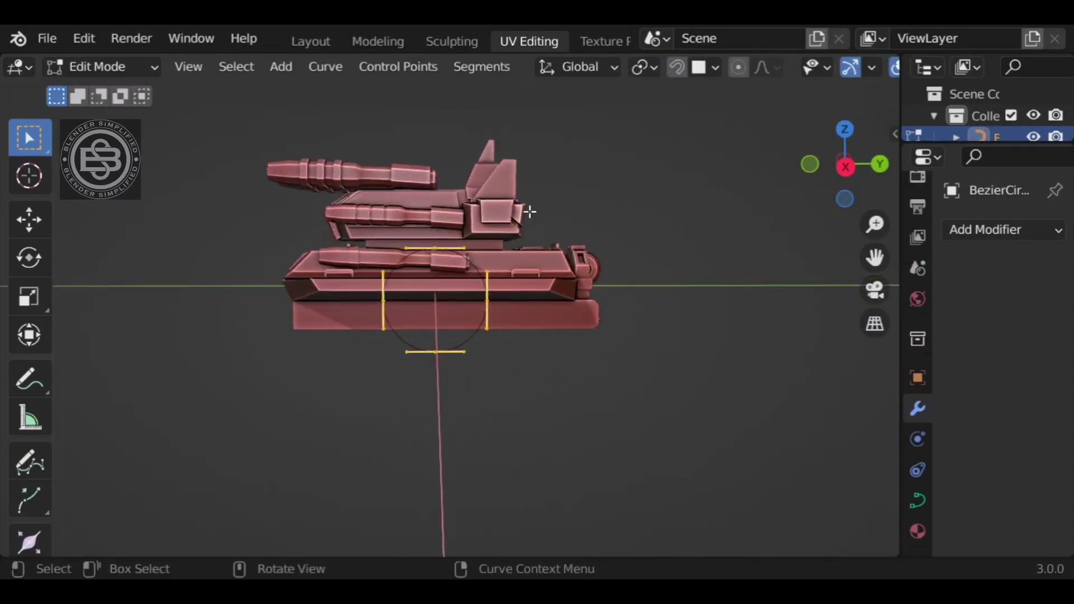
pyautogui.keyDown('shift'); pyautogui.click(439, 347); pyautogui.keyUp('shift')
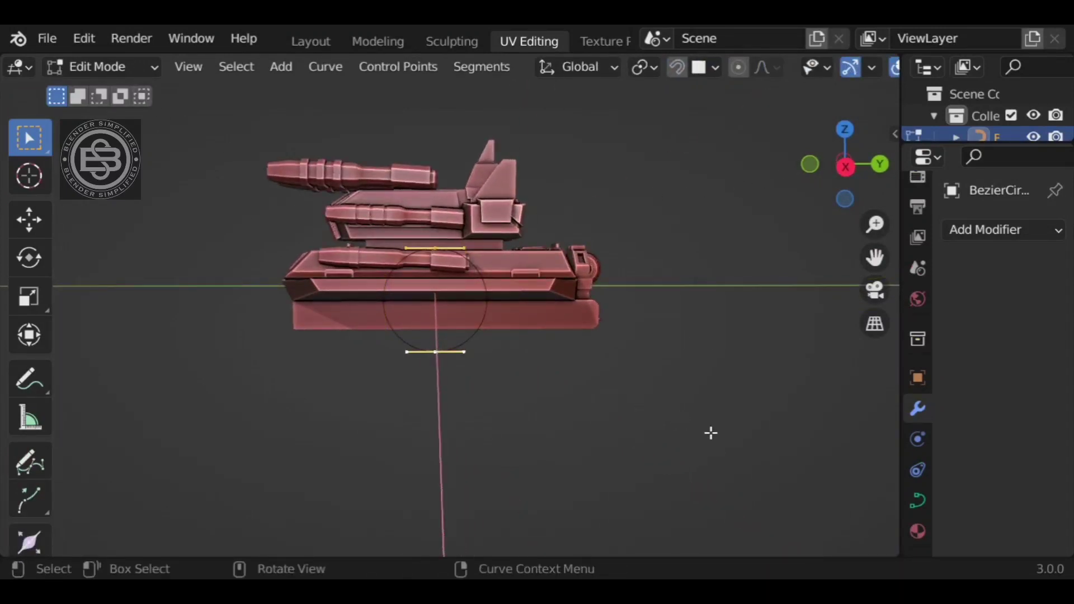
pyautogui.press('s')
pyautogui.press('z')
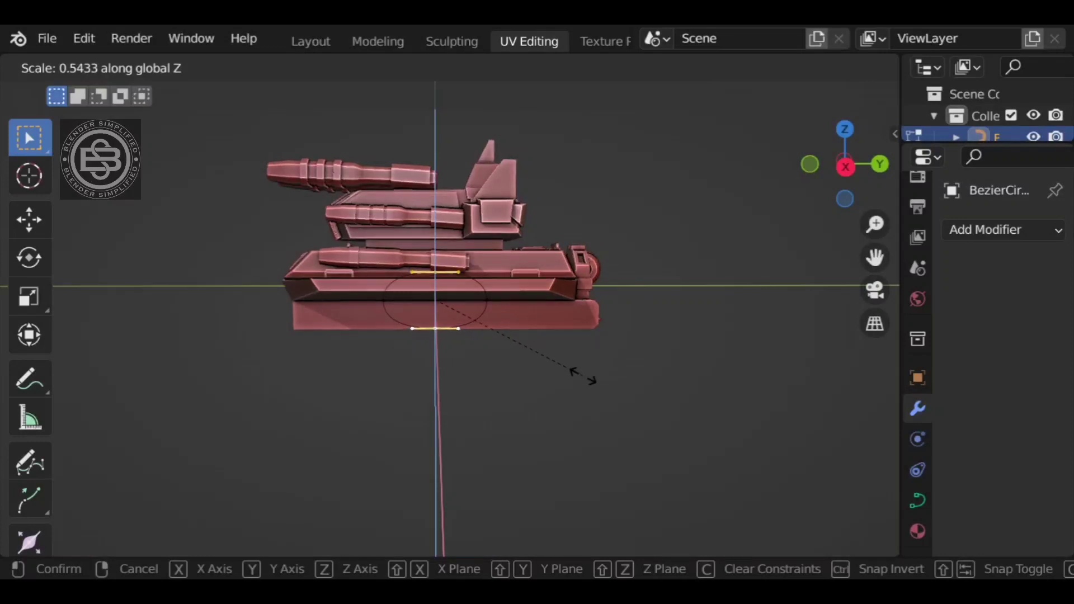
pyautogui.click(555, 342)
# - Scale the circle's front and rear control points apart along Y by about 2.4 to stretch it along the hull
pyautogui.click(486, 300)
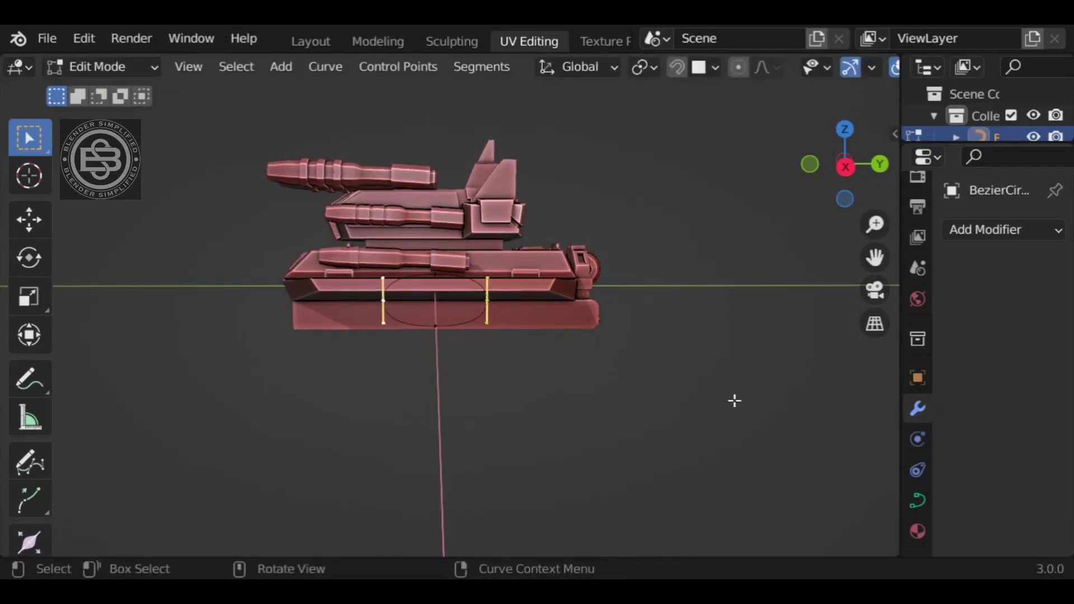
pyautogui.press('s')
pyautogui.press('y')
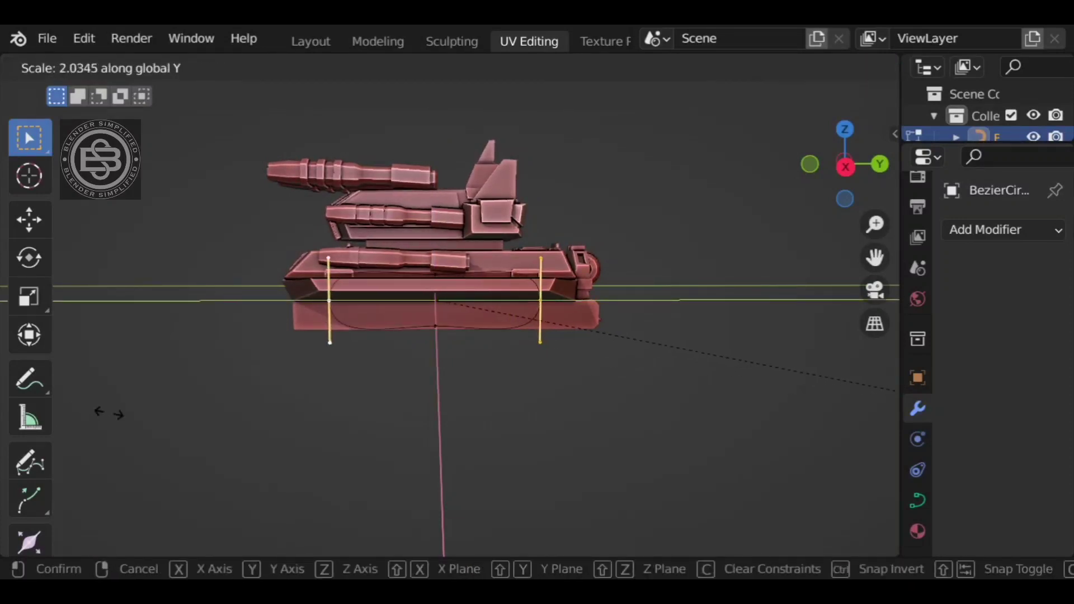
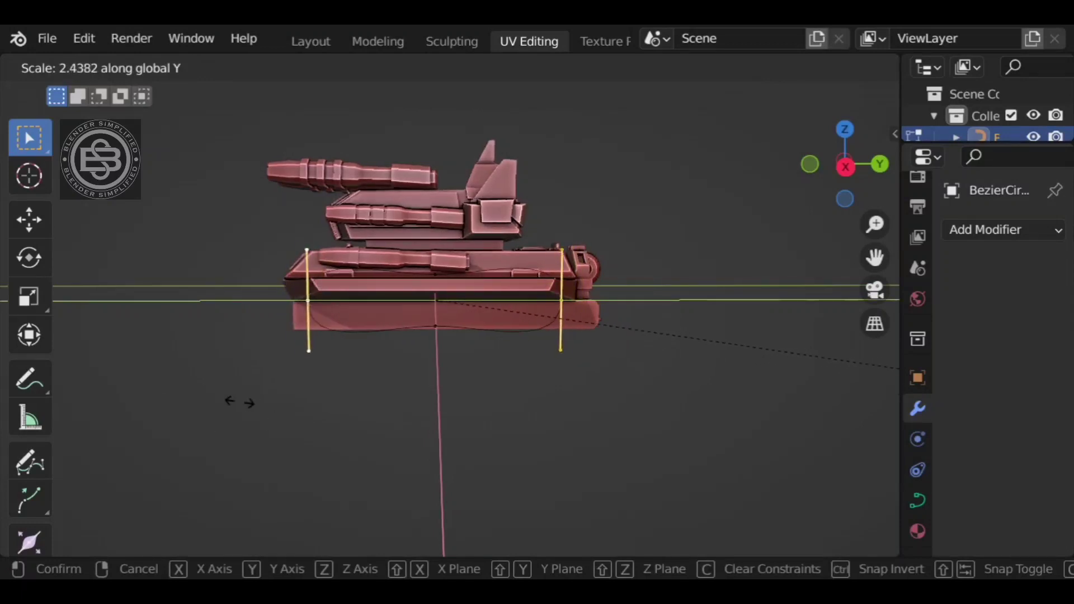
pyautogui.click(250, 402)
# - Scale the curve's upper and lower control points slightly apart along Z to even out the oval
pyautogui.hotkey('ctrl', 'z')
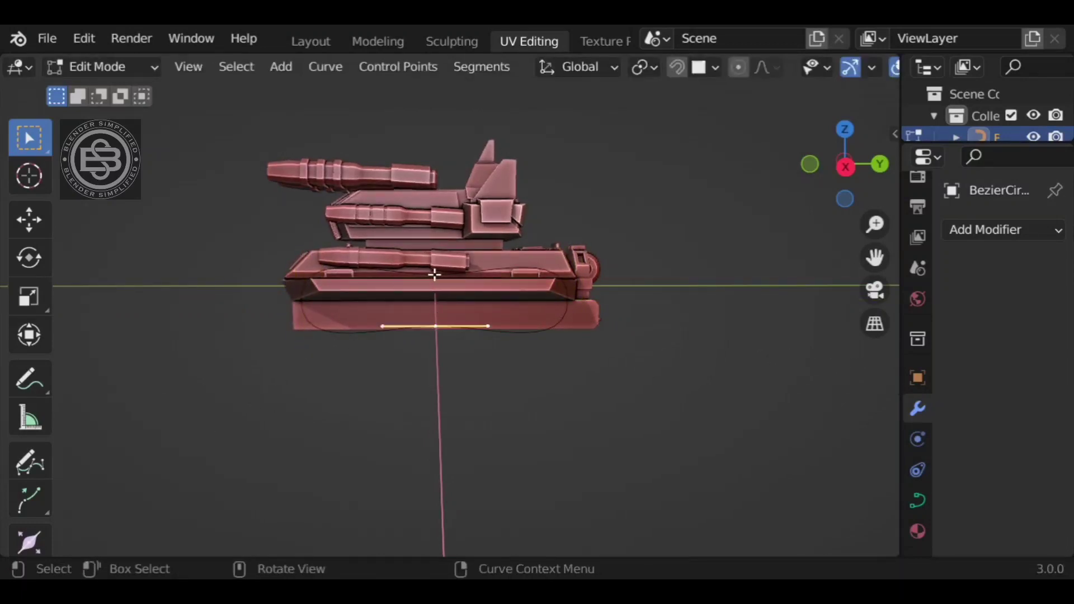
pyautogui.press('s')
pyautogui.press('z')
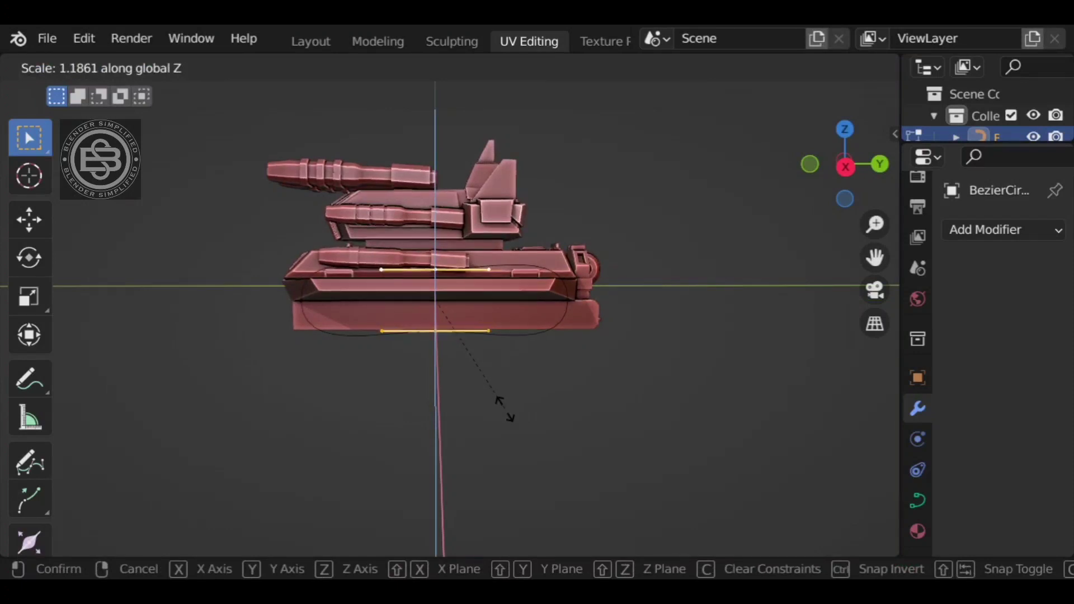
pyautogui.click(379, 390)
# - In the side view, move the whole curve down along Z over the lower hull by about 1 m
pyautogui.moveTo(347, 390); pyautogui.dragTo(325, 386, button='middle')
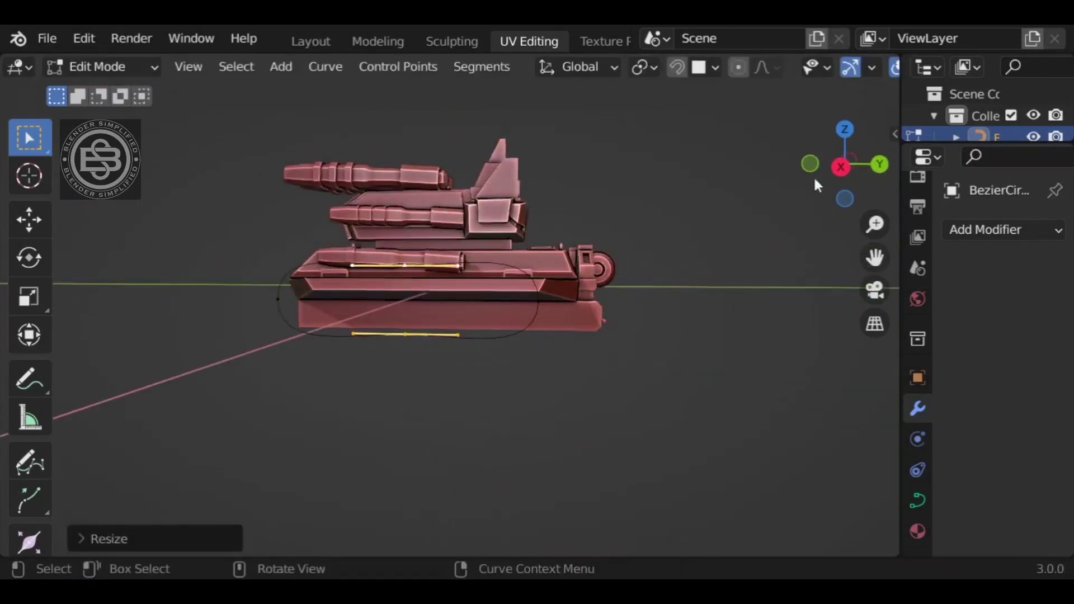
pyautogui.click(844, 165)
pyautogui.scroll(2, 638, 363)
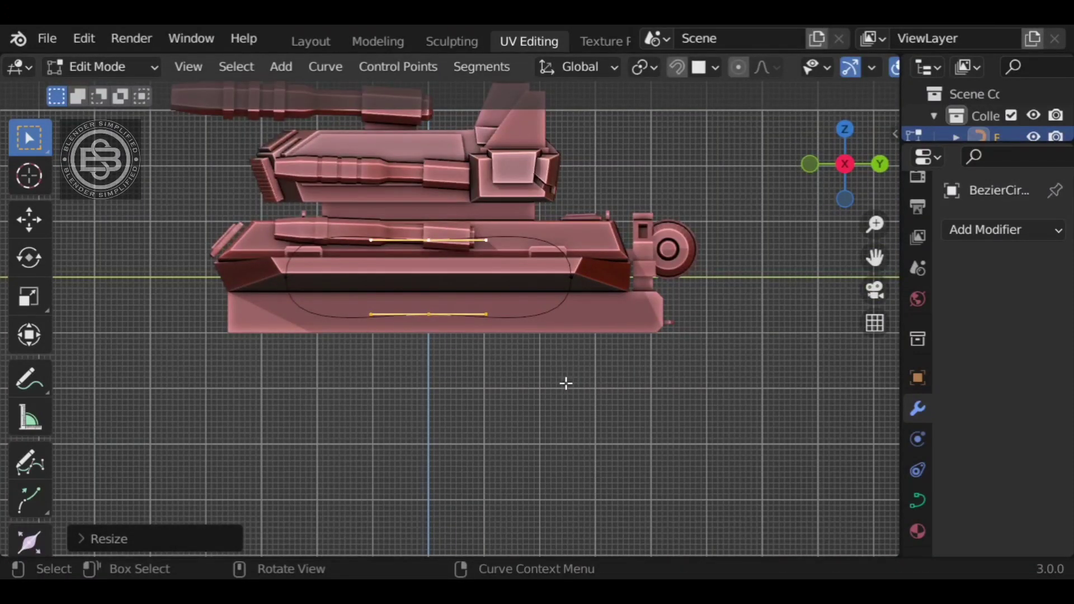
pyautogui.press('a')
pyautogui.press('g')
pyautogui.press('z')
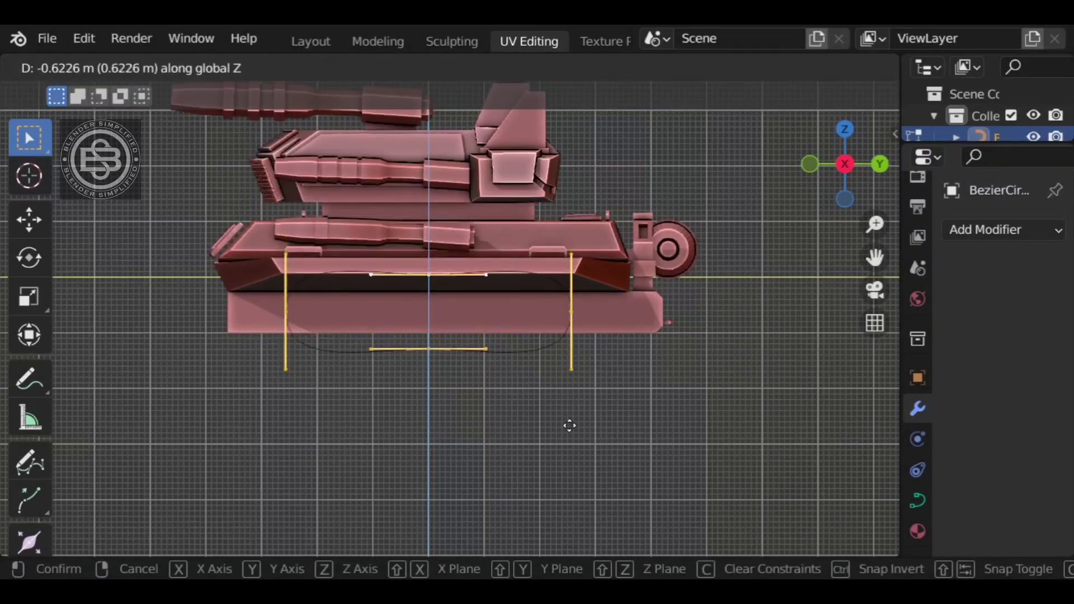
pyautogui.click(571, 337)
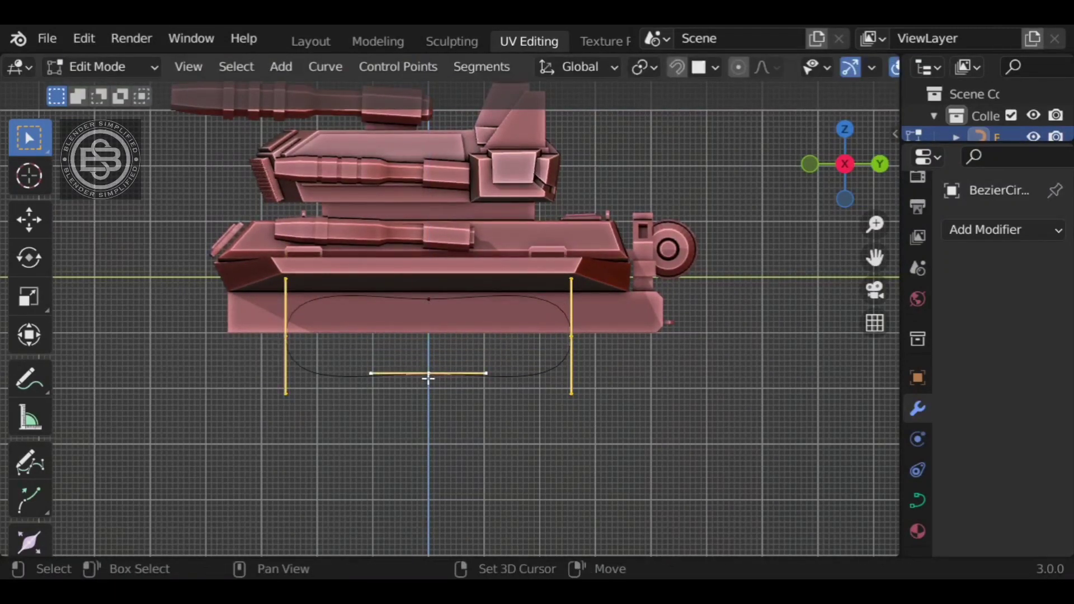
# - Scale the curve's front and rear control points along Y by about 1.47 to span the lower hull's length
pyautogui.press('s')
pyautogui.press('y')
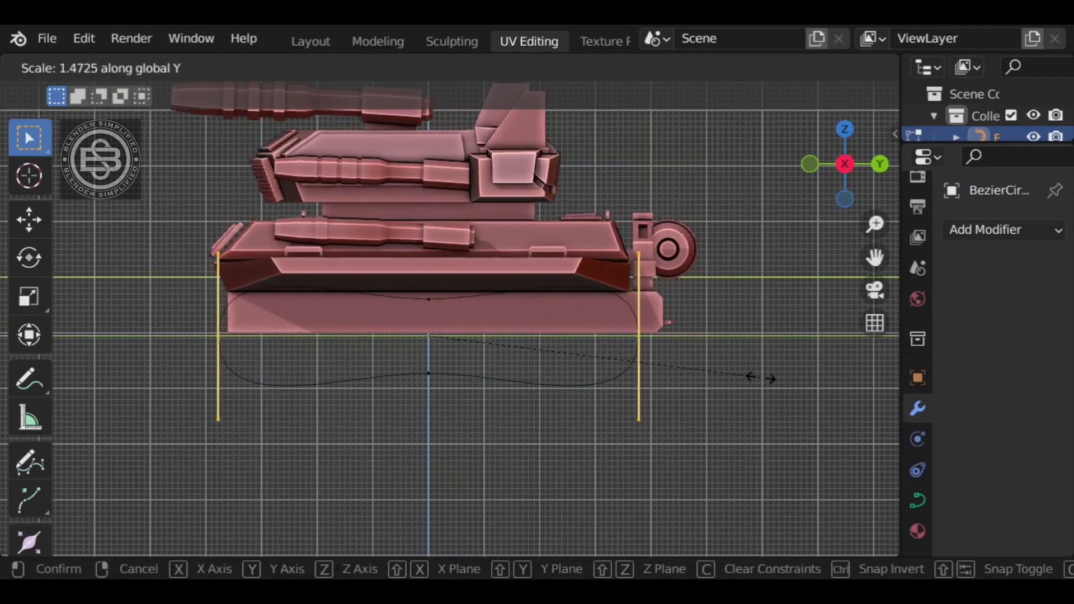
pyautogui.click(757, 377)
# - Raise the curve's upper middle control point along Z and lower the bottom middle one by about 0.45 m
pyautogui.click(441, 313)
pyautogui.press('g')
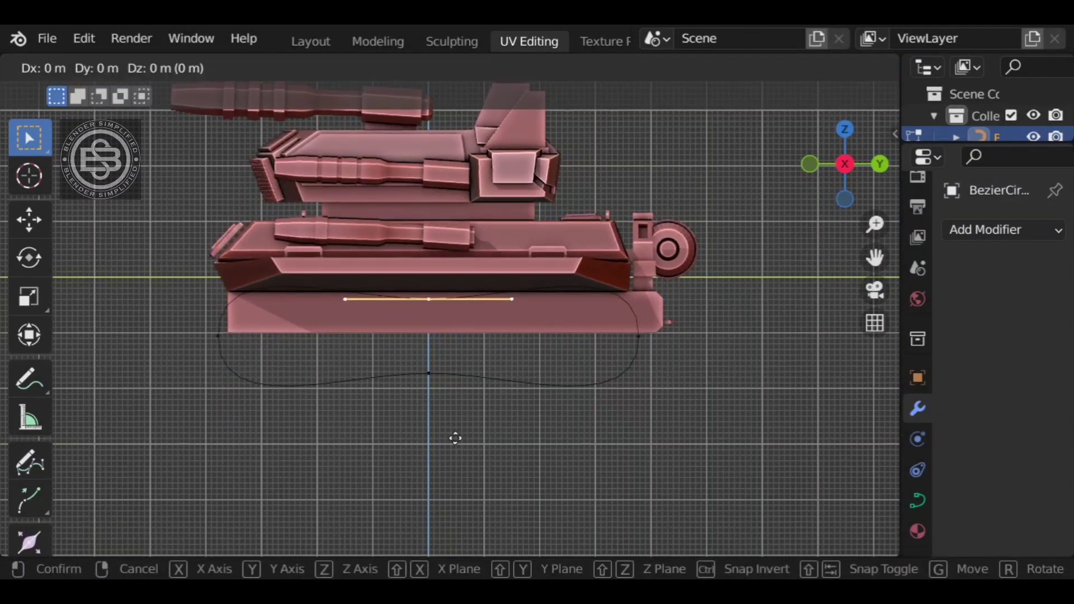
pyautogui.press('z')
pyautogui.click(454, 416)
pyautogui.click(429, 374)
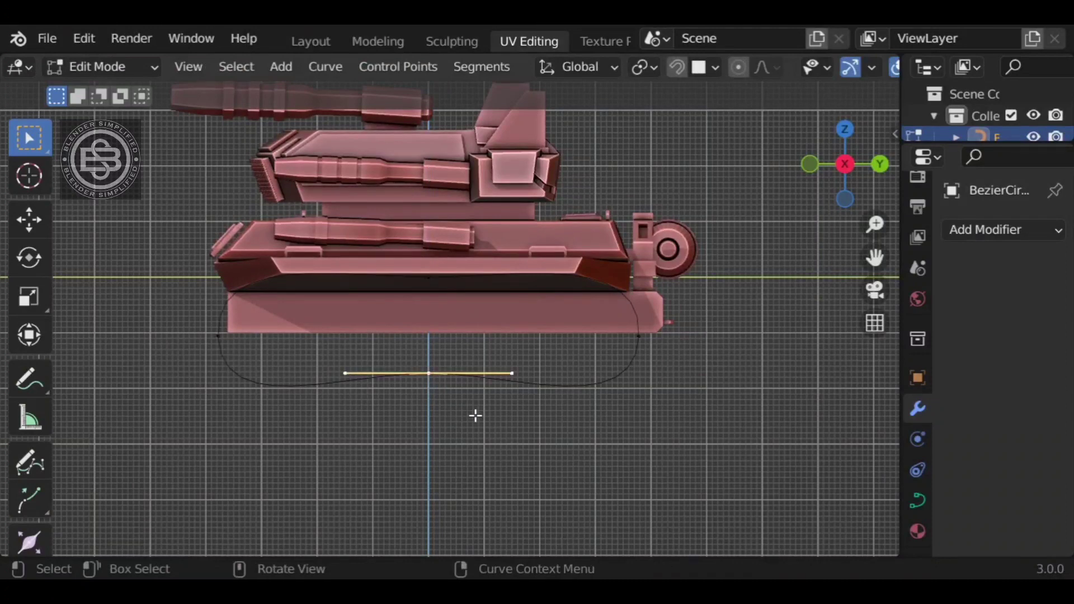
pyautogui.press('g')
pyautogui.press('z')
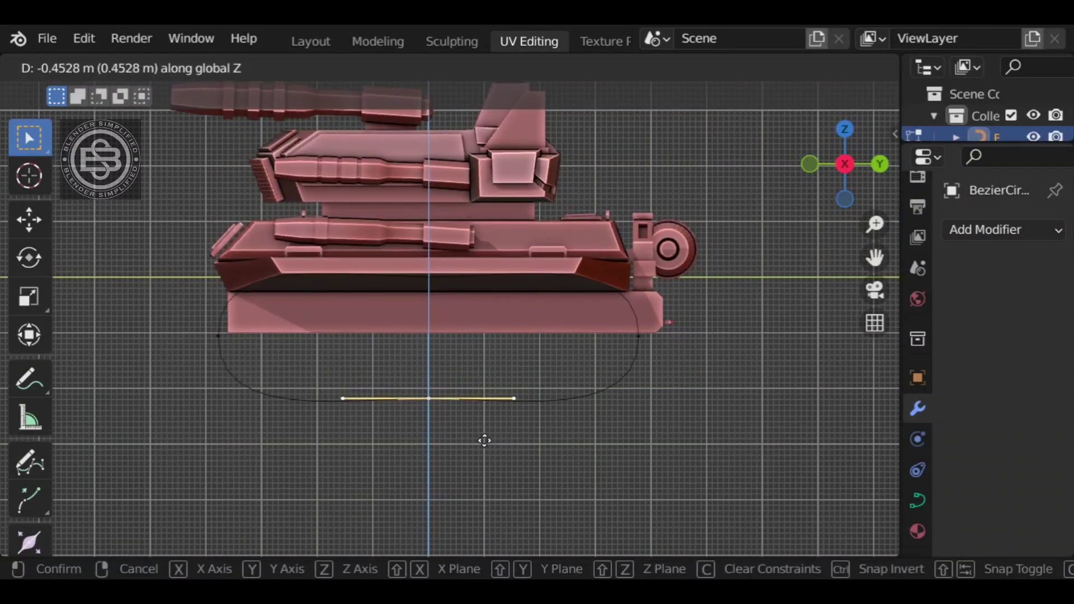
pyautogui.click(484, 440)
# - Select all control points of the curve and scale the whole loop down slightly
pyautogui.moveTo(441, 446); pyautogui.dragTo(646, 432, button='middle')
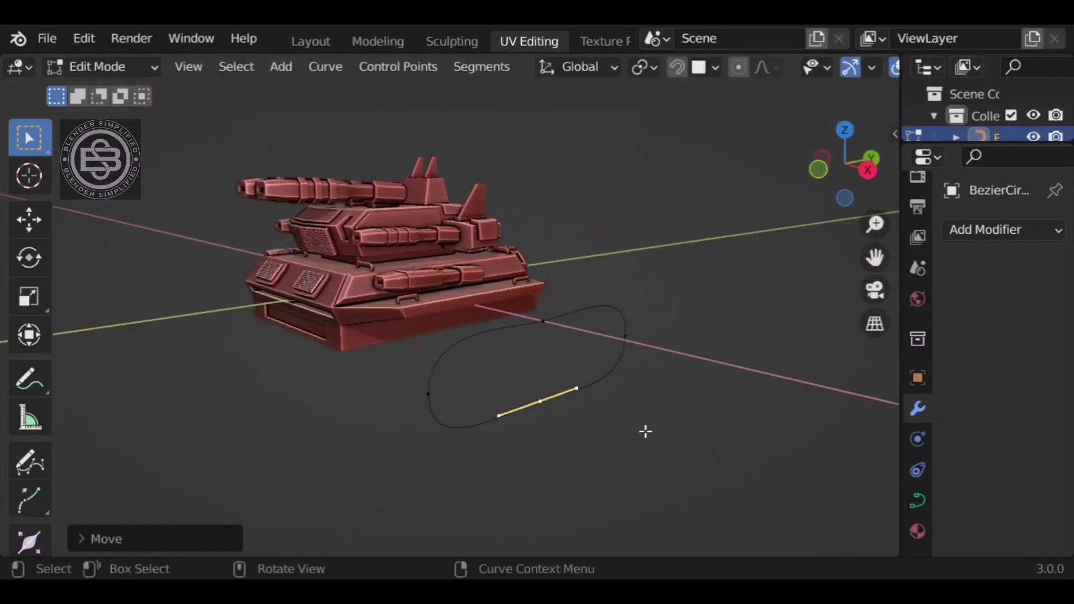
pyautogui.press('a')
pyautogui.press('s')
pyautogui.click(702, 405)
# - In the side view, rotate the curve's rear control point about X so its lower handle tilts inward
pyautogui.moveTo(847, 167); pyautogui.dragTo(862, 175)
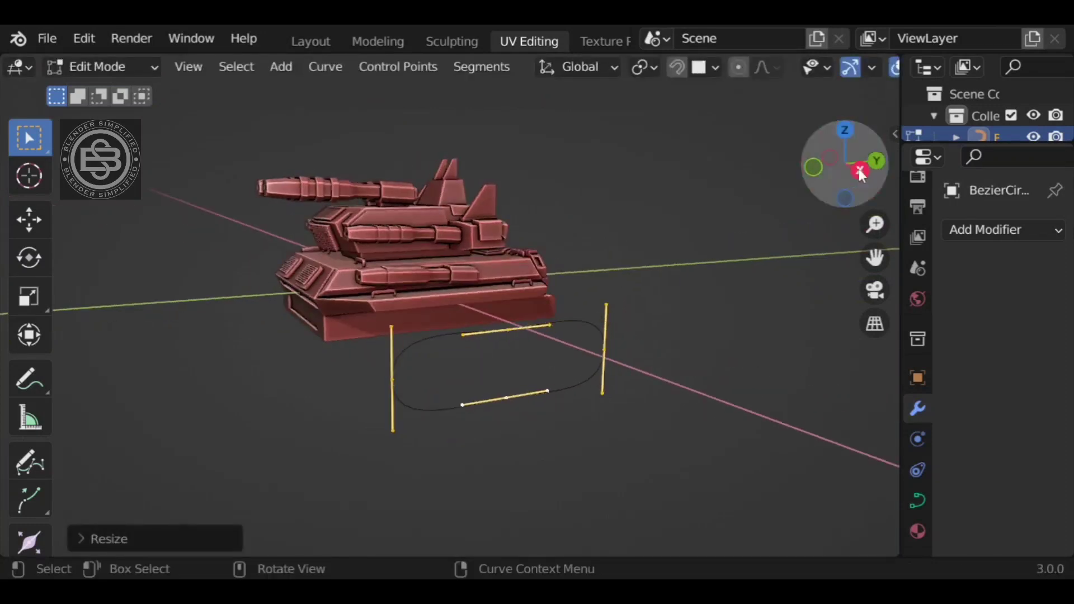
pyautogui.click(860, 172)
pyautogui.scroll(3, 589, 377)
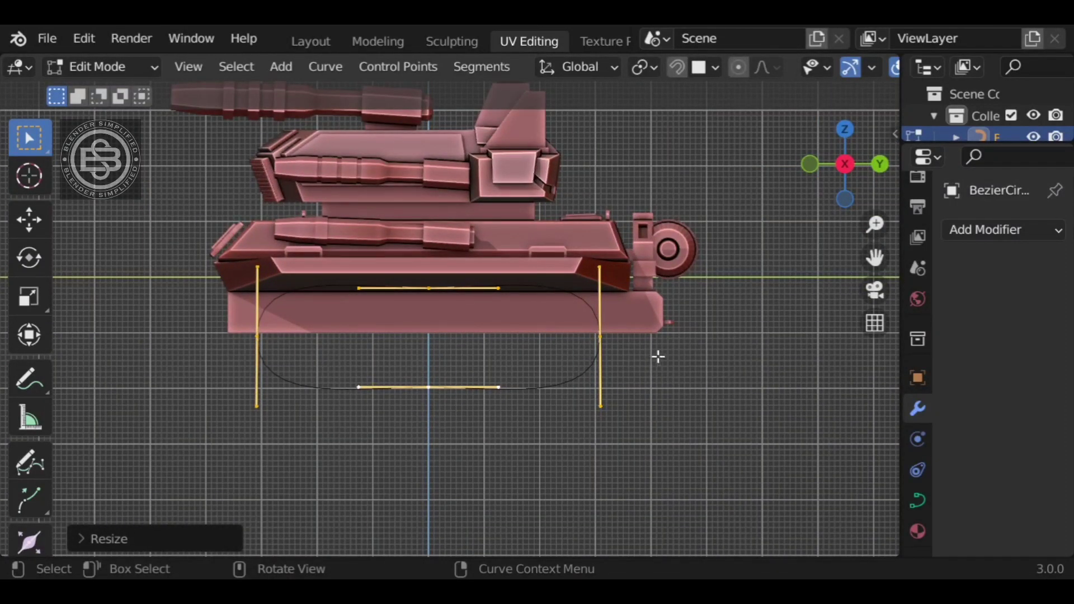
pyautogui.moveTo(566, 411); pyautogui.dragTo(621, 353, button='middle')
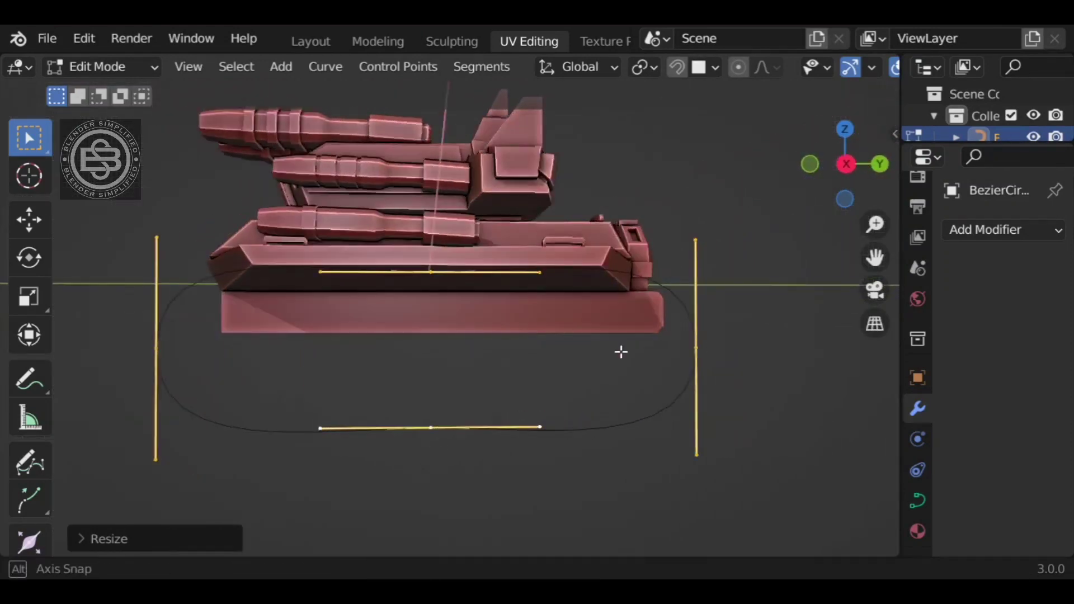
pyautogui.click(847, 166)
pyautogui.click(740, 273)
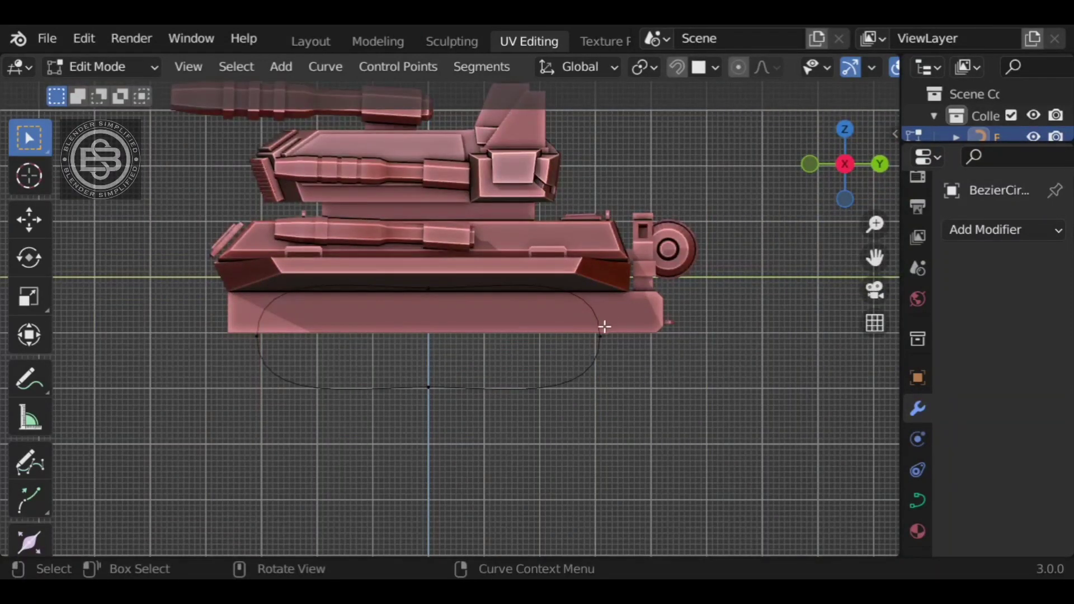
pyautogui.press('r')
pyautogui.press('x')
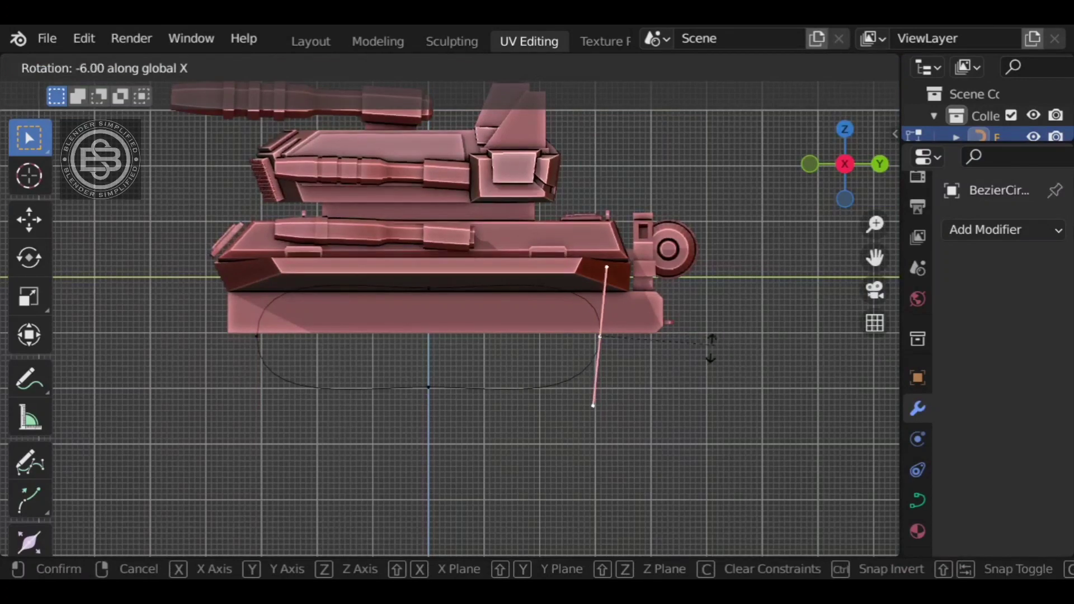
pyautogui.click(678, 380)
# - Rotate the curve's front control point about X to mirror the rear one's inward tilt
pyautogui.click(256, 335)
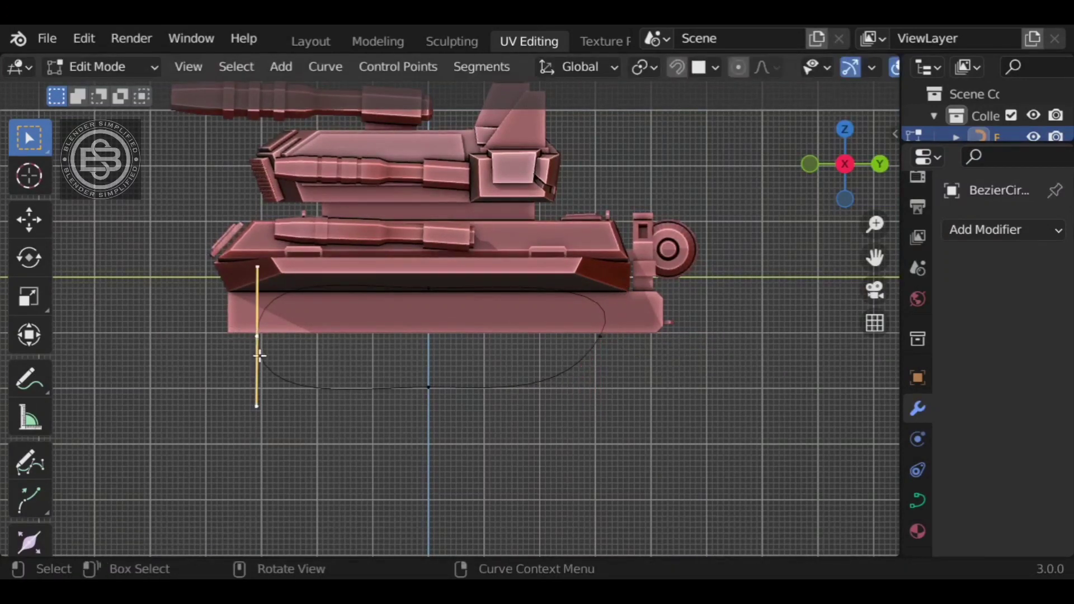
pyautogui.press('r')
pyautogui.press('x')
pyautogui.click(414, 433)
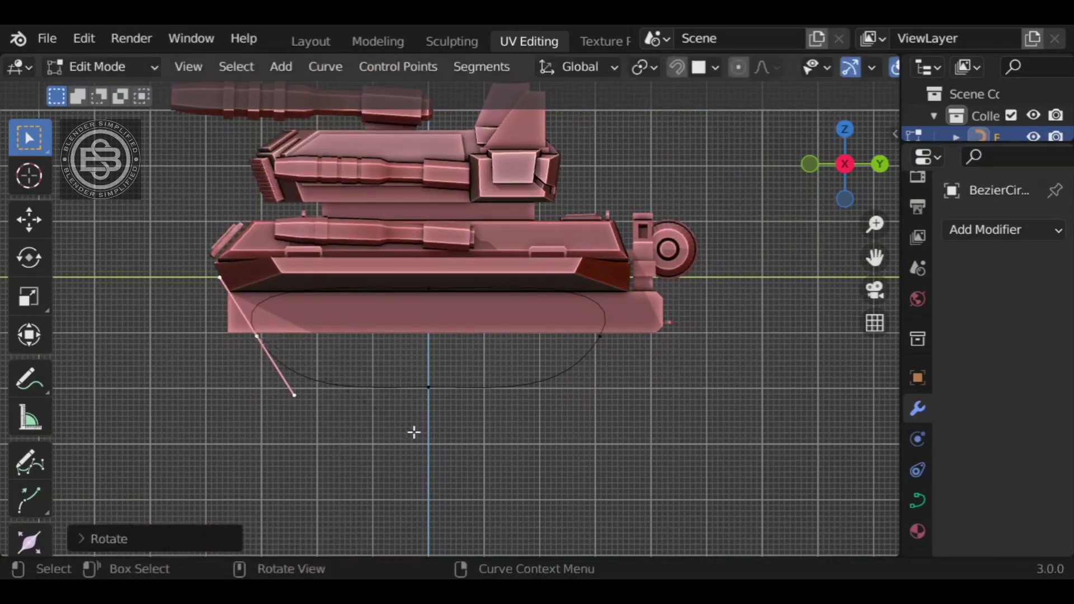
# - Scale the bottom middle control point's handles along Y by about 1.28 to flatten the loop's underside
pyautogui.moveTo(662, 427); pyautogui.dragTo(625, 319, button='middle')
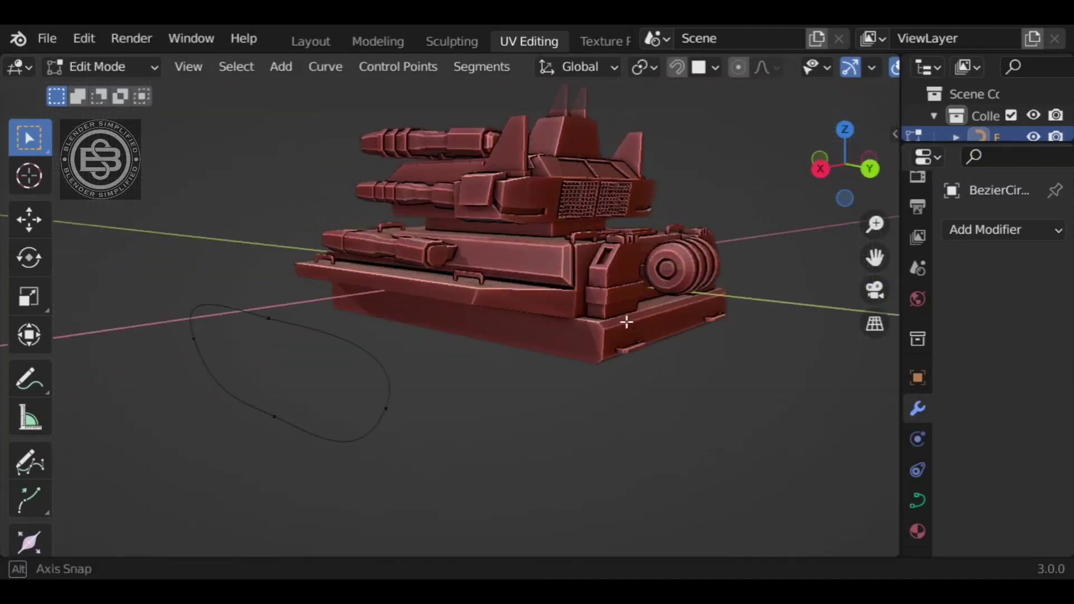
pyautogui.click(869, 169)
pyautogui.moveTo(256, 276); pyautogui.dragTo(770, 343, button='middle')
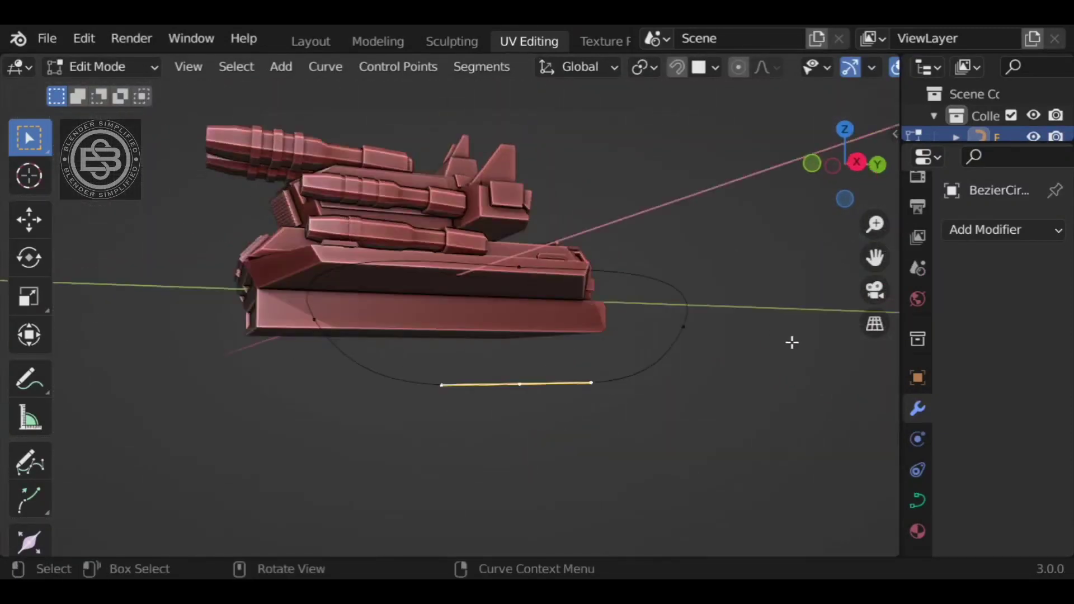
pyautogui.moveTo(790, 340); pyautogui.dragTo(554, 434, button='middle')
pyautogui.moveTo(623, 485); pyautogui.dragTo(646, 444, button='middle')
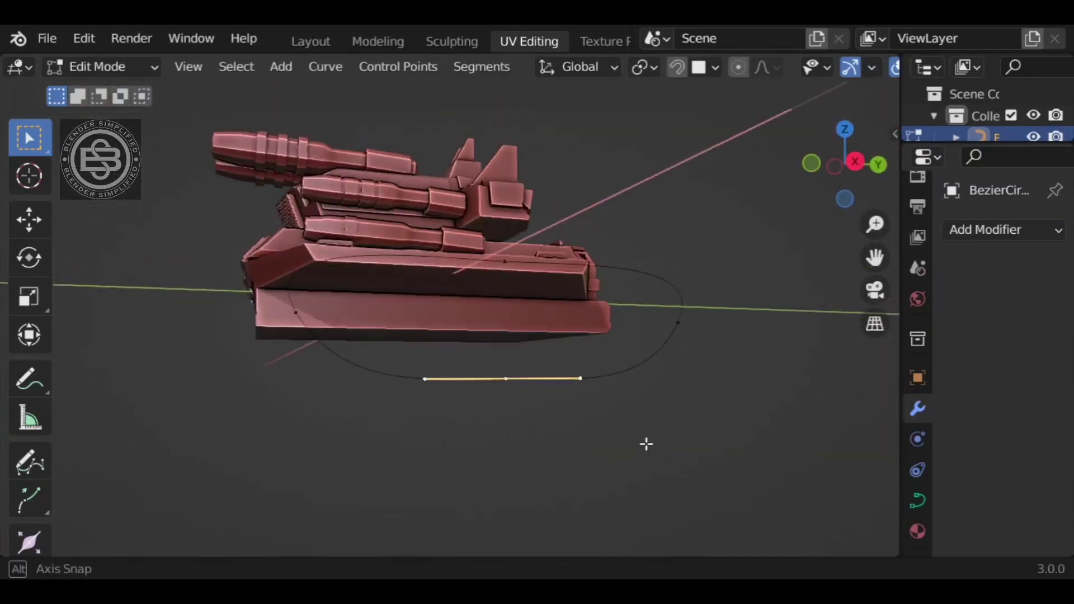
pyautogui.press('s')
pyautogui.press('y')
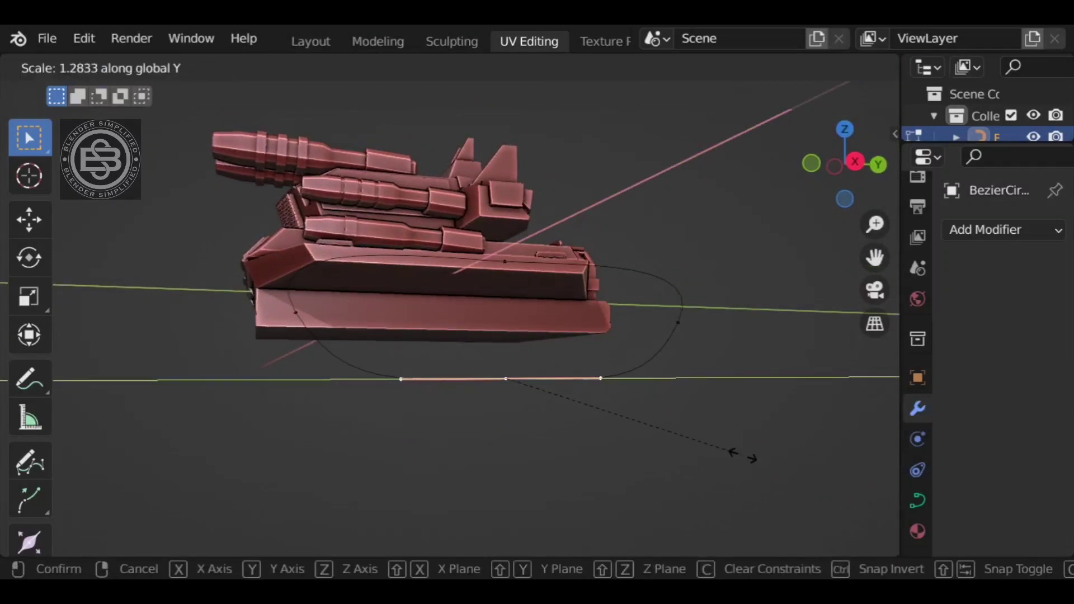
pyautogui.click(743, 454)
# - Lengthen the upper middle control point's handles slightly along Y to flatten the top of the loop
pyautogui.moveTo(744, 454); pyautogui.dragTo(605, 328, button='middle')
pyautogui.click(843, 166)
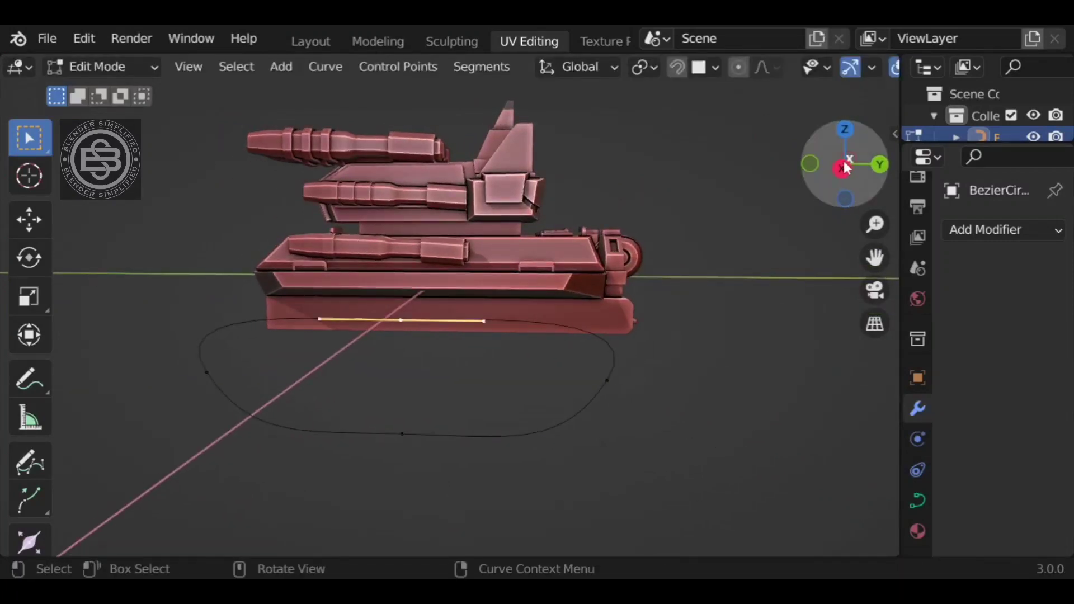
pyautogui.click(844, 164)
pyautogui.scroll(4, 599, 362)
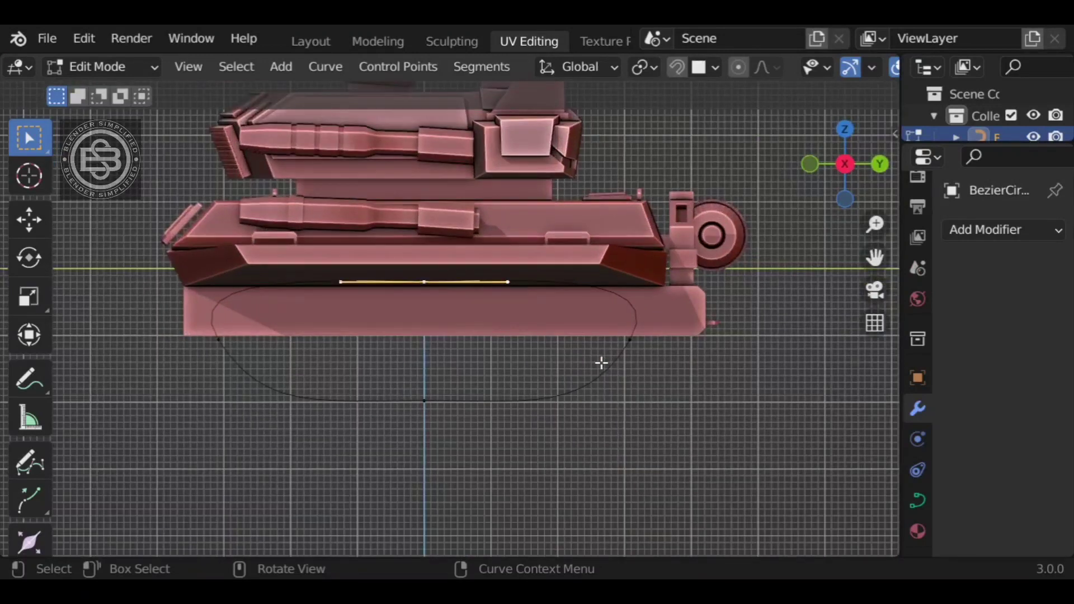
pyautogui.press('s')
pyautogui.press('y')
pyautogui.click(615, 361)
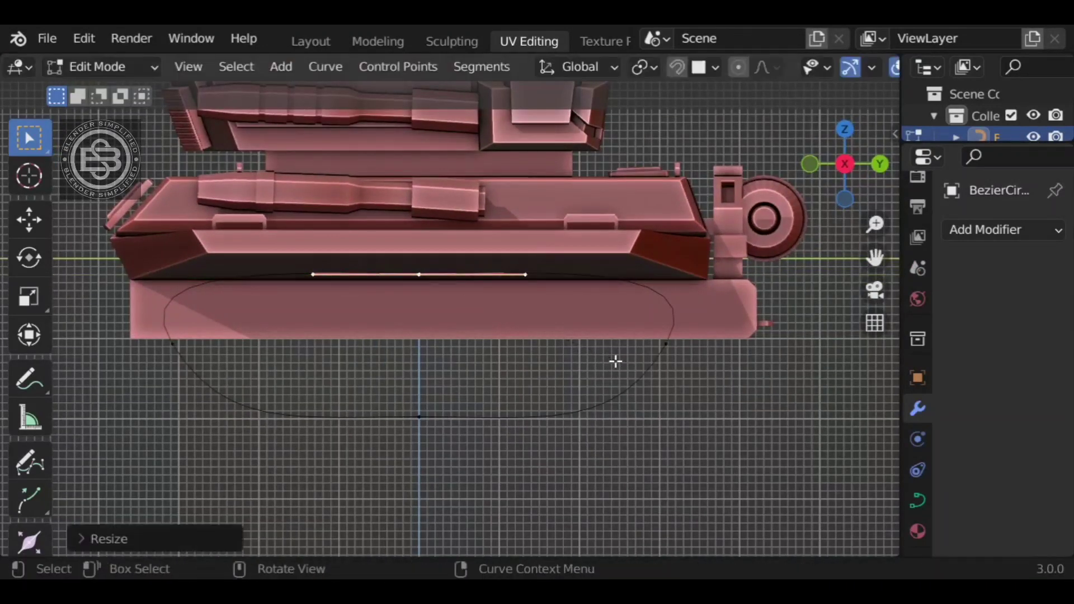
# - Leave curve editing, add a cube, scale it down and move it along X out beside the Bezier loop
pyautogui.click(756, 390)
pyautogui.scroll(-3, 754, 396)
pyautogui.moveTo(753, 396); pyautogui.dragTo(688, 321, button='middle')
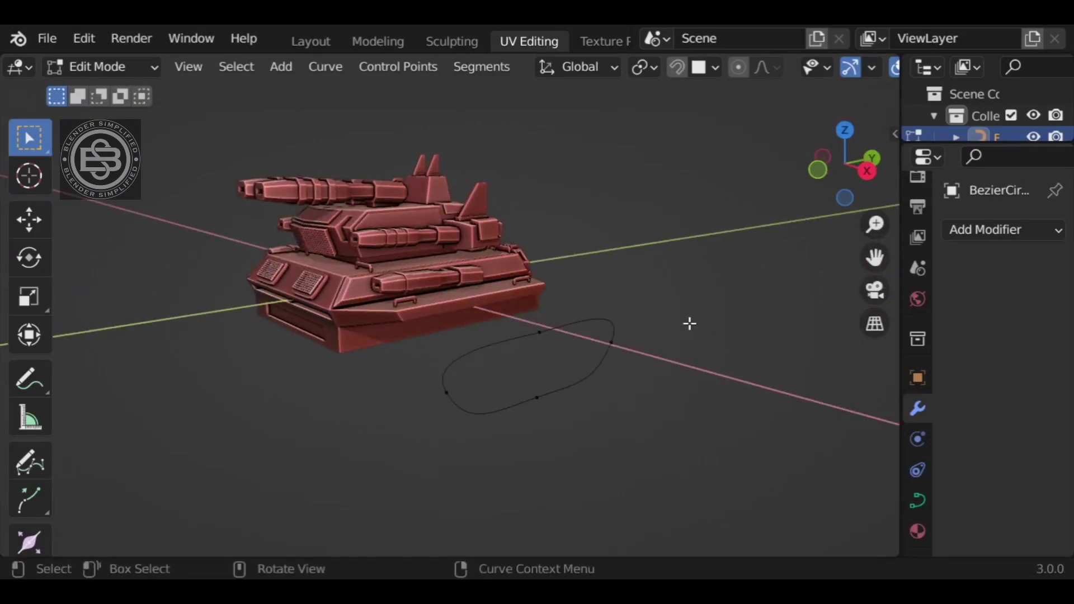
pyautogui.press('Tab')
pyautogui.click(287, 65)
pyautogui.moveTo(350, 92)
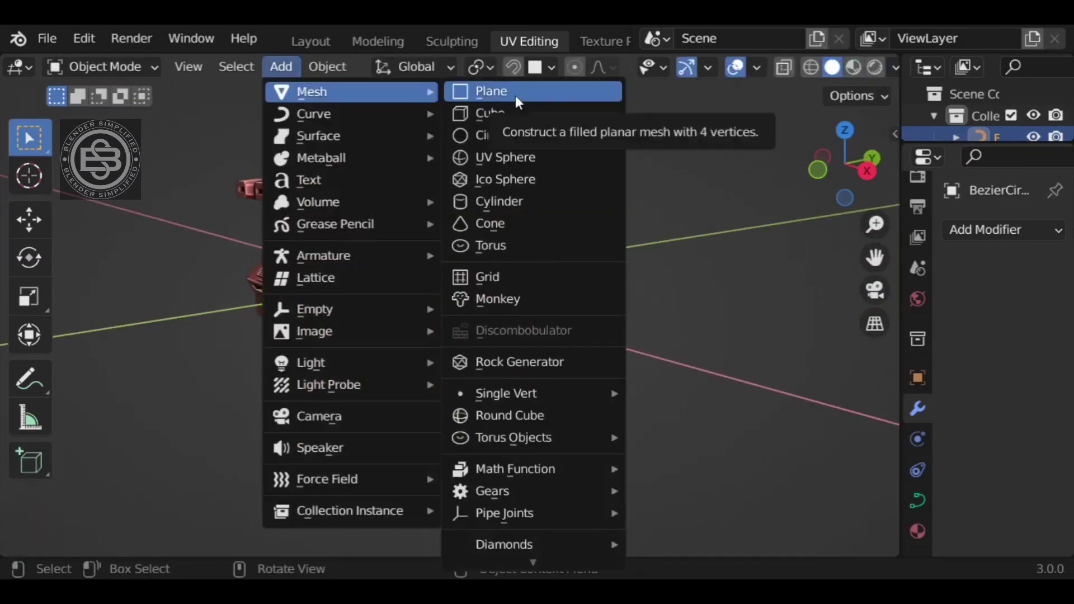
pyautogui.click(516, 113)
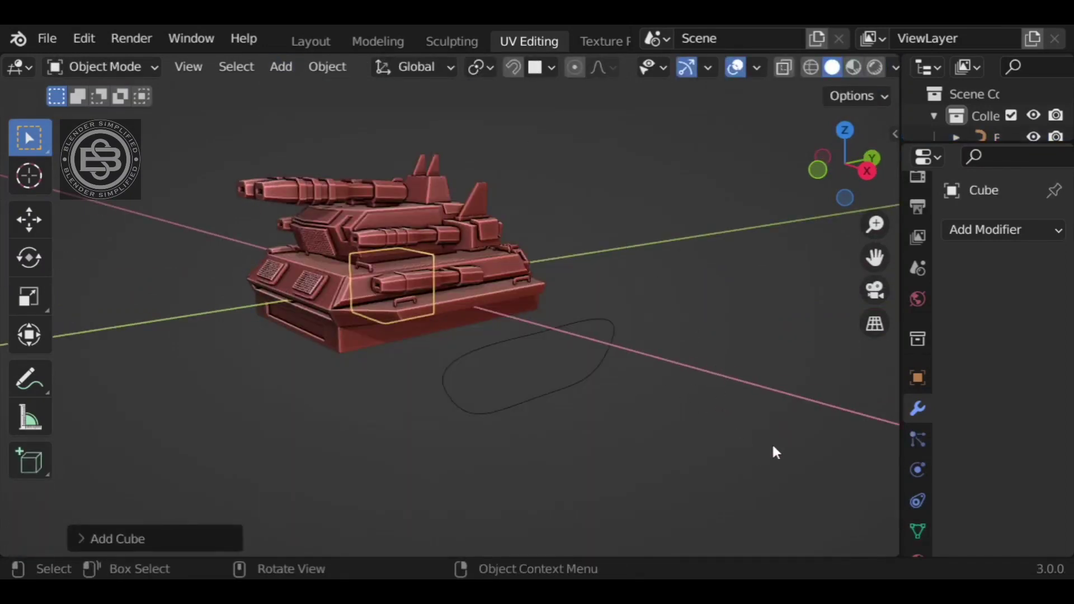
pyautogui.press('s')
pyautogui.click(607, 367)
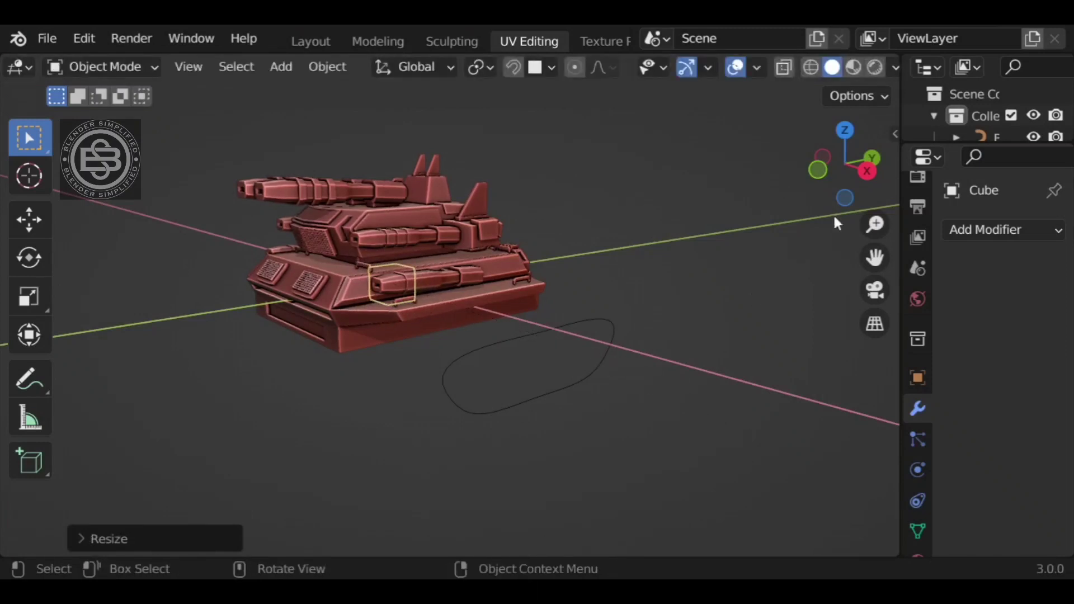
pyautogui.press('g')
pyautogui.press('x')
pyautogui.click(3, 417)
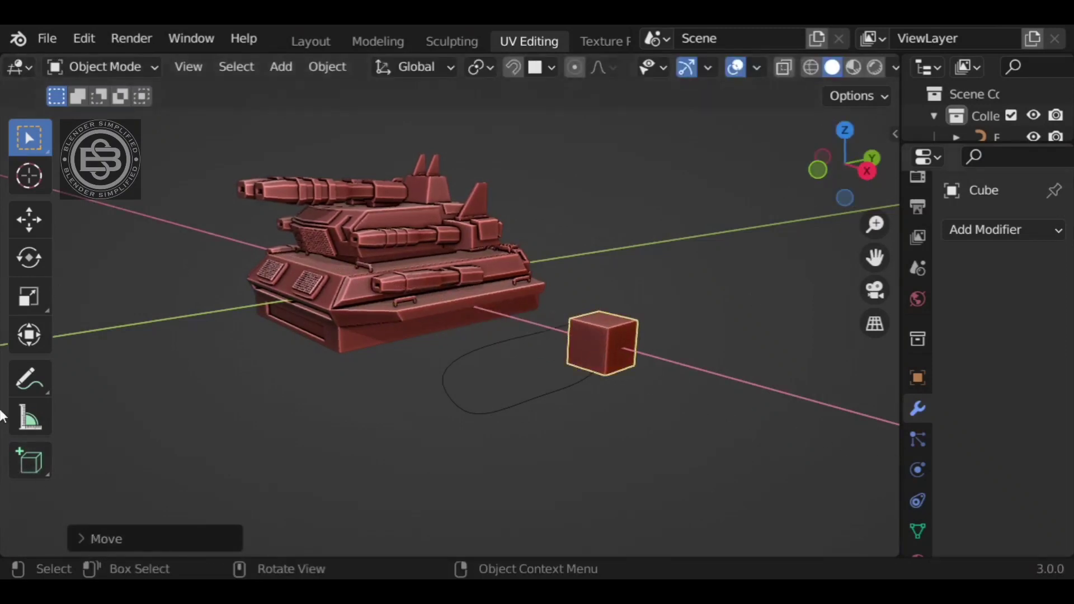
# - Flatten the cube along Z and narrow it along Y, each to about 0.3 of its size
pyautogui.press('s')
pyautogui.press('z')
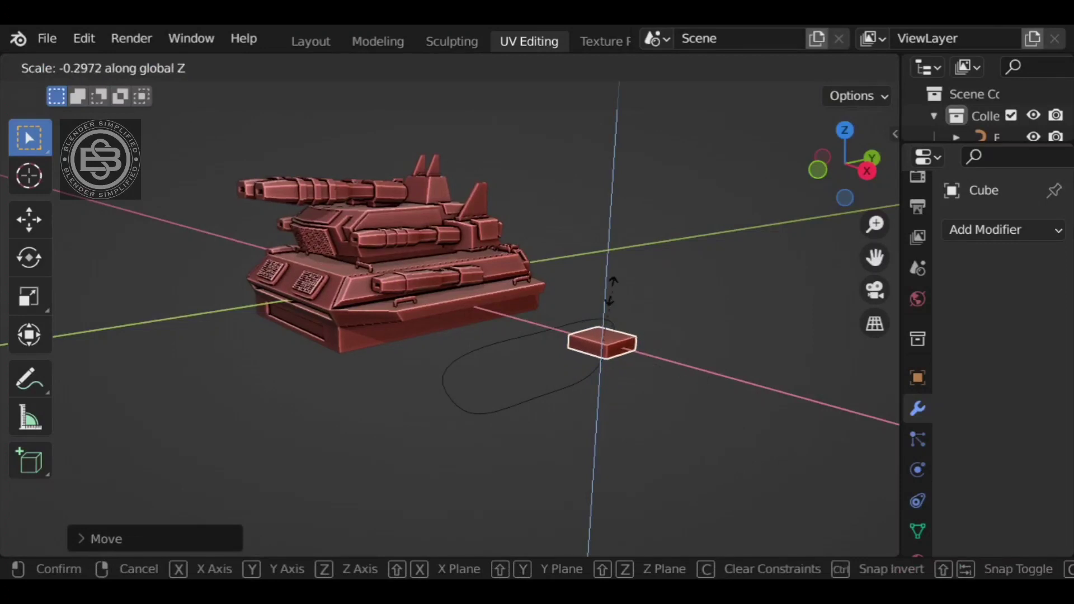
pyautogui.click(612, 322)
pyautogui.moveTo(693, 341); pyautogui.dragTo(615, 327, button='middle')
pyautogui.press('s')
pyautogui.press('y')
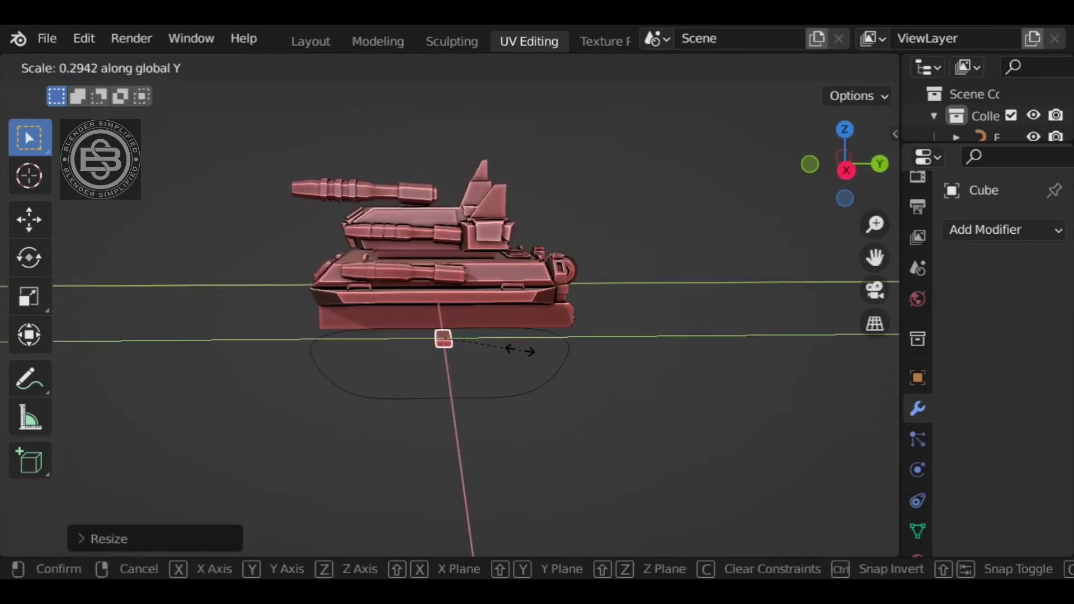
pyautogui.click(503, 339)
# - Shorten the narrow bar slightly along X and fine-tune its width along Y
pyautogui.moveTo(502, 339); pyautogui.dragTo(750, 438, button='middle')
pyautogui.press('s')
pyautogui.press('x')
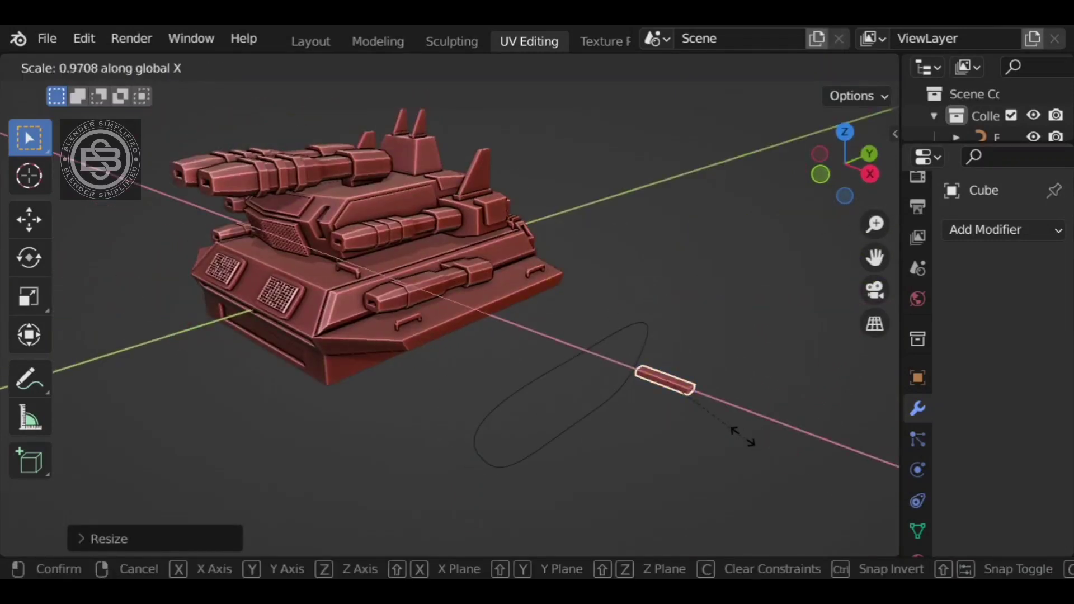
pyautogui.click(720, 427)
pyautogui.moveTo(708, 395); pyautogui.dragTo(686, 375, button='middle')
pyautogui.press('s')
pyautogui.press('y')
pyautogui.click(638, 364)
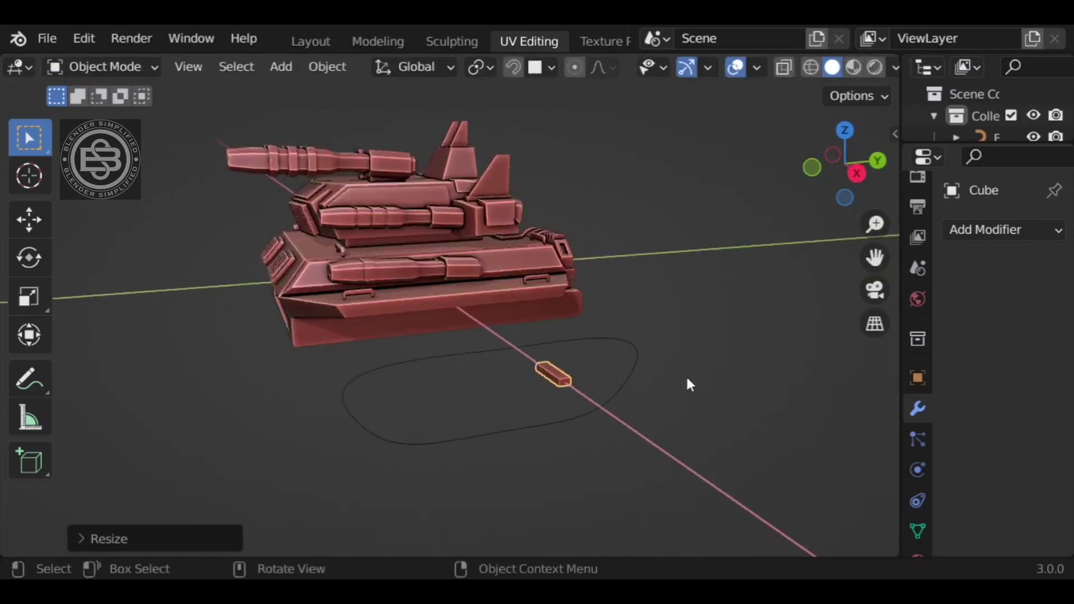
# - Cut two edge loops across the bar and spread them apart along X by about 2.12, close to its ends
pyautogui.press('Tab')
pyautogui.scroll(3, 684, 392)
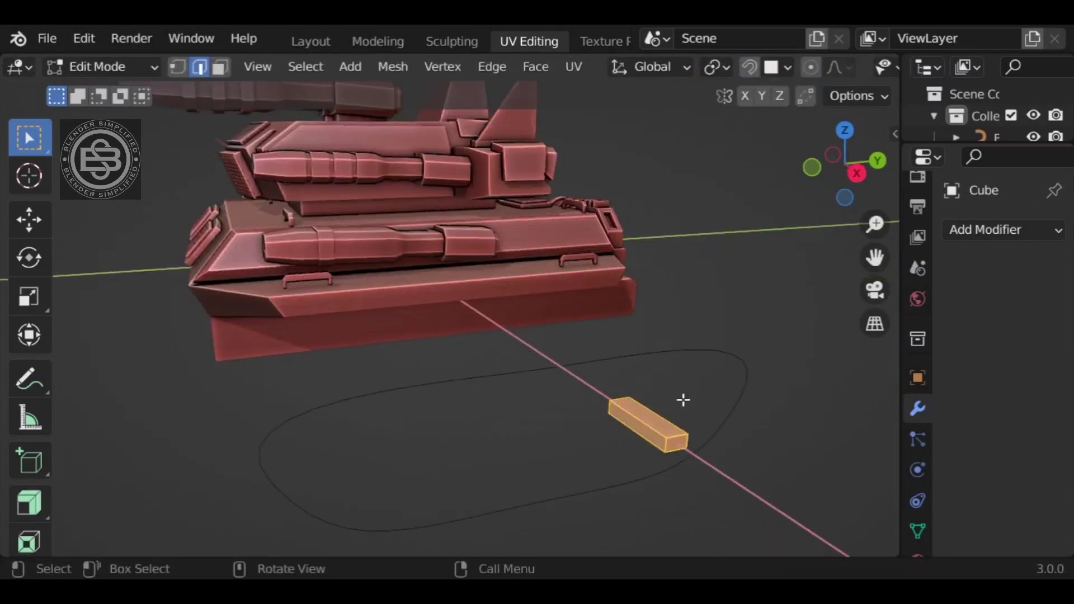
pyautogui.hotkey('ctrl', 'r')
pyautogui.click(654, 421)
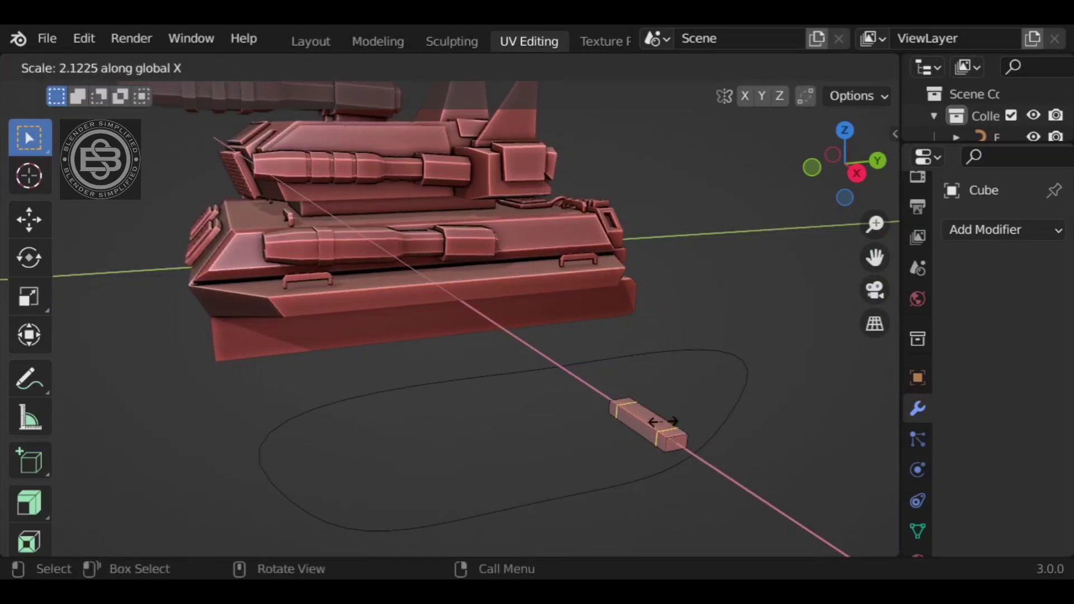
pyautogui.click(664, 420)
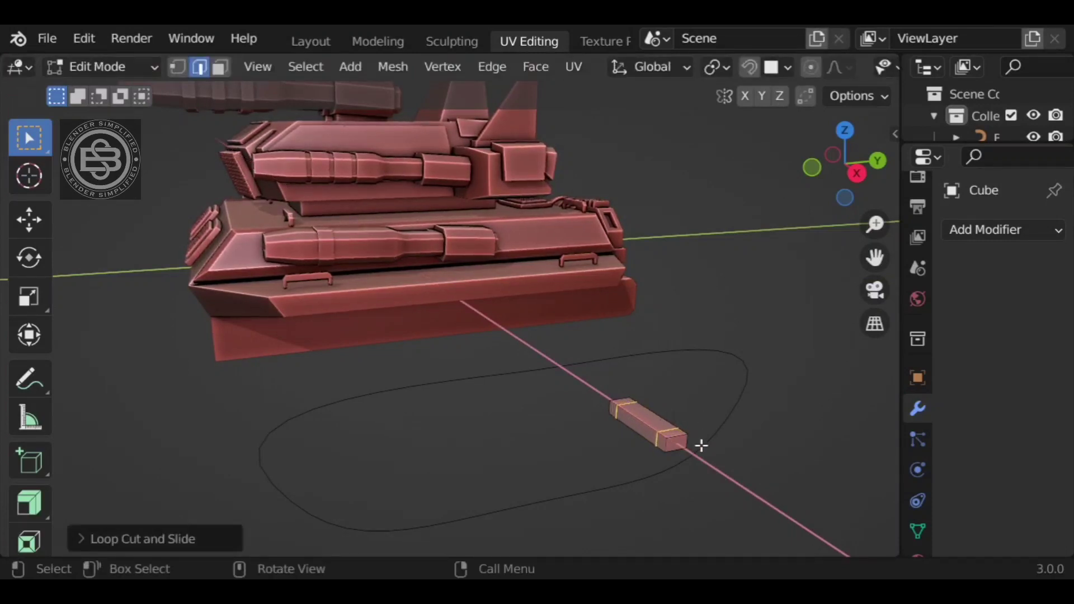
# - Extrude the two end faces on the bar's long side by about 0.086 m to form a C-shaped track link
pyautogui.moveTo(701, 445); pyautogui.dragTo(502, 382, button='middle')
pyautogui.click(220, 68)
pyautogui.click(212, 297)
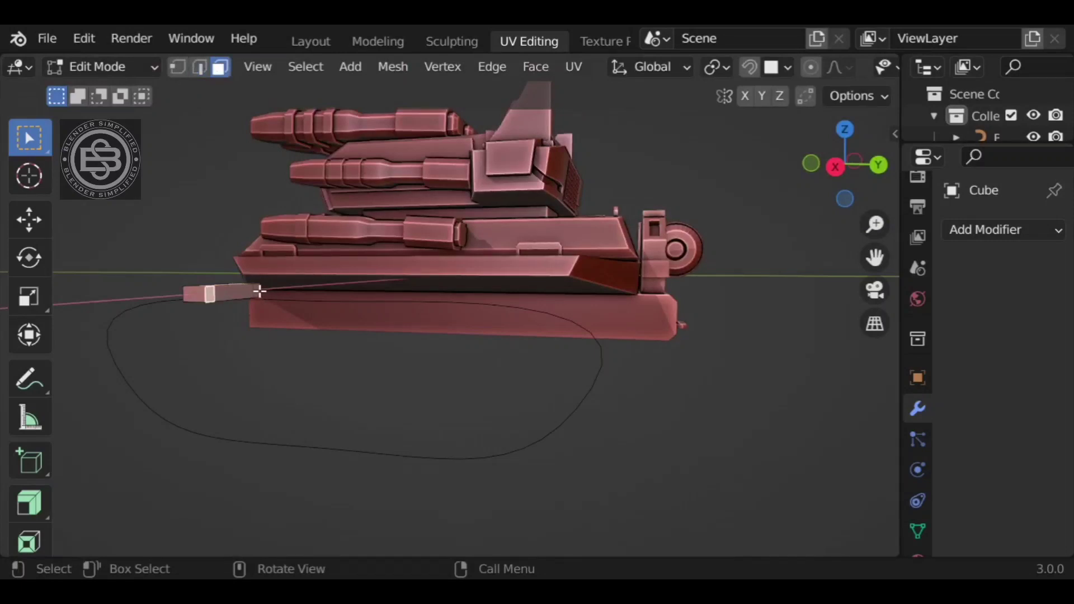
pyautogui.moveTo(259, 291); pyautogui.dragTo(485, 395, button='middle')
pyautogui.press('e')
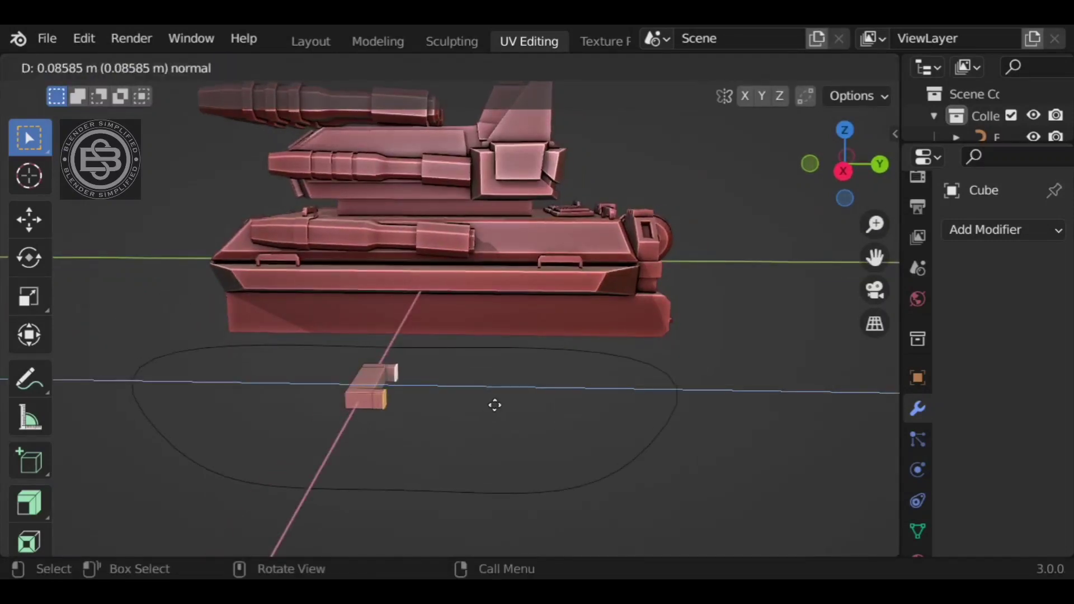
pyautogui.click(495, 405)
pyautogui.press('Tab')
pyautogui.moveTo(742, 340)
pyautogui.mouseDown(button='middle')
pyautogui.moveTo(689, 395)
pyautogui.moveTo(731, 334)
pyautogui.mouseUp(button='middle')
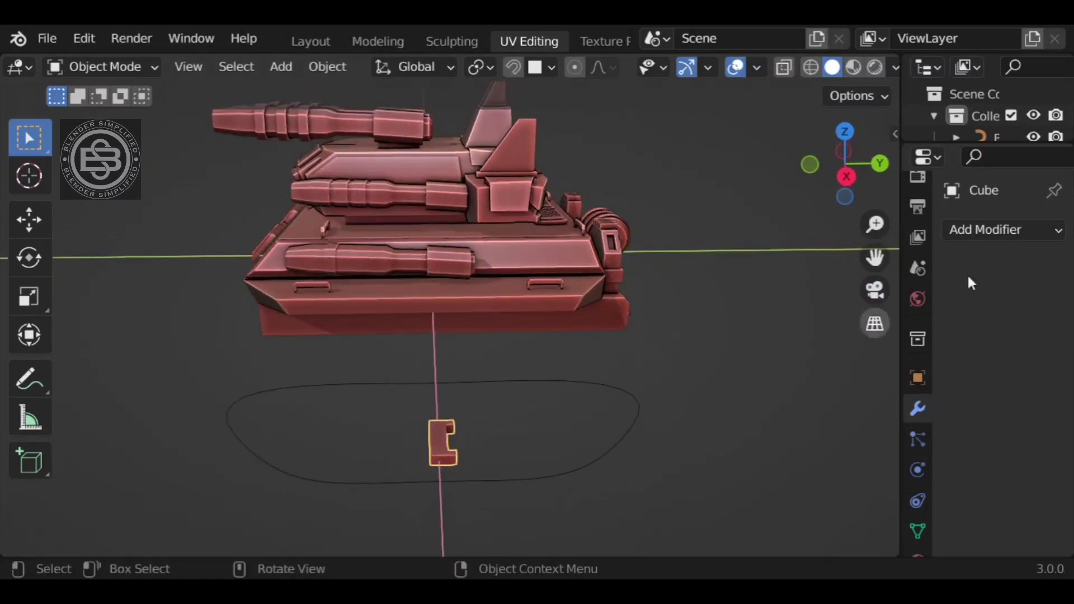
# - Add an Array modifier to the track link with relative offset factors X 0 and Y 1
pyautogui.click(984, 229)
pyautogui.click(643, 292)
pyautogui.moveTo(811, 341); pyautogui.dragTo(886, 346, button='middle')
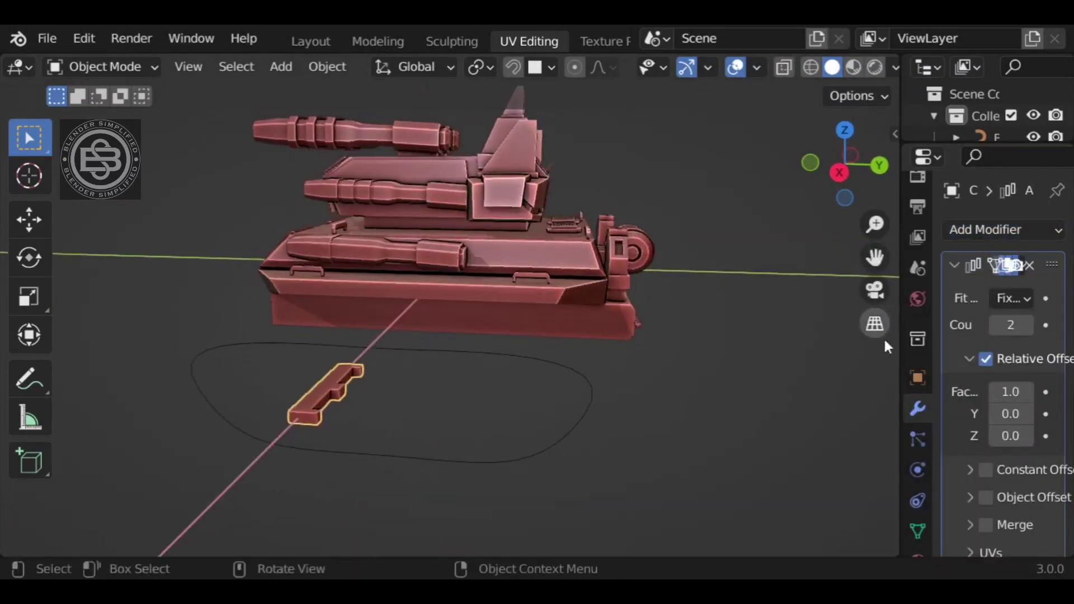
pyautogui.moveTo(898, 347); pyautogui.dragTo(790, 347)
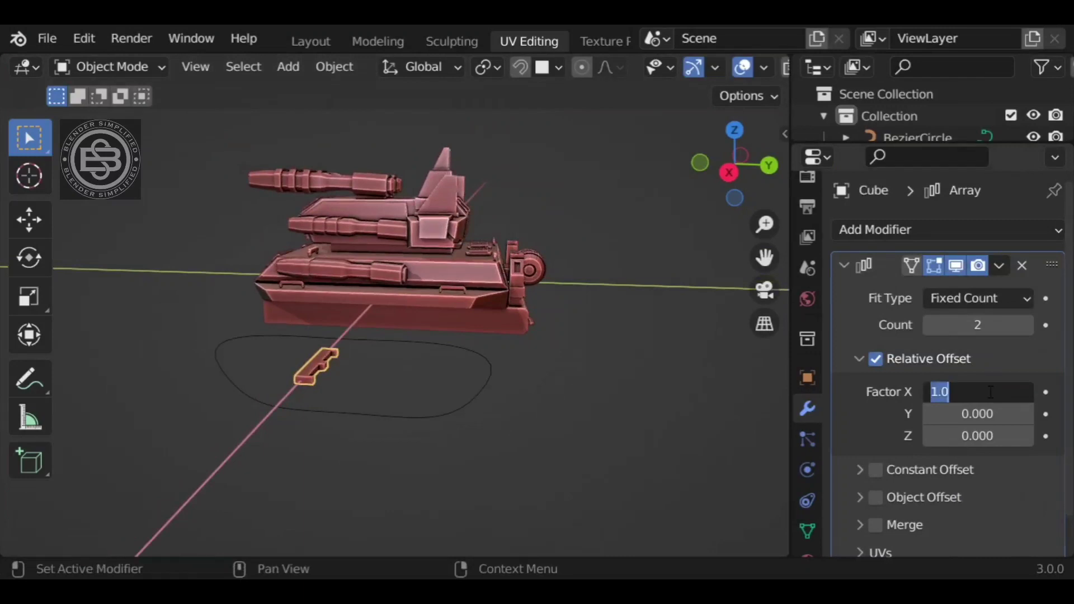
pyautogui.write('0')
pyautogui.press('Return')
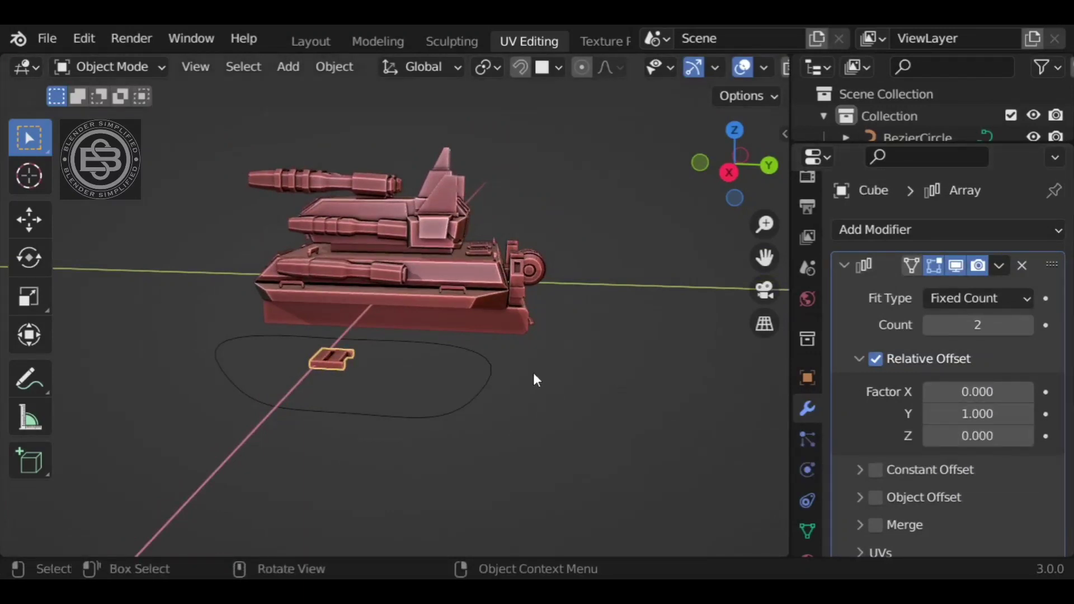
# - Add a Curve modifier to the track link using BezierCircle as the curve object and -Y as the deform axis
pyautogui.click(883, 272)
pyautogui.click(887, 224)
pyautogui.click(779, 336)
pyautogui.click(961, 327)
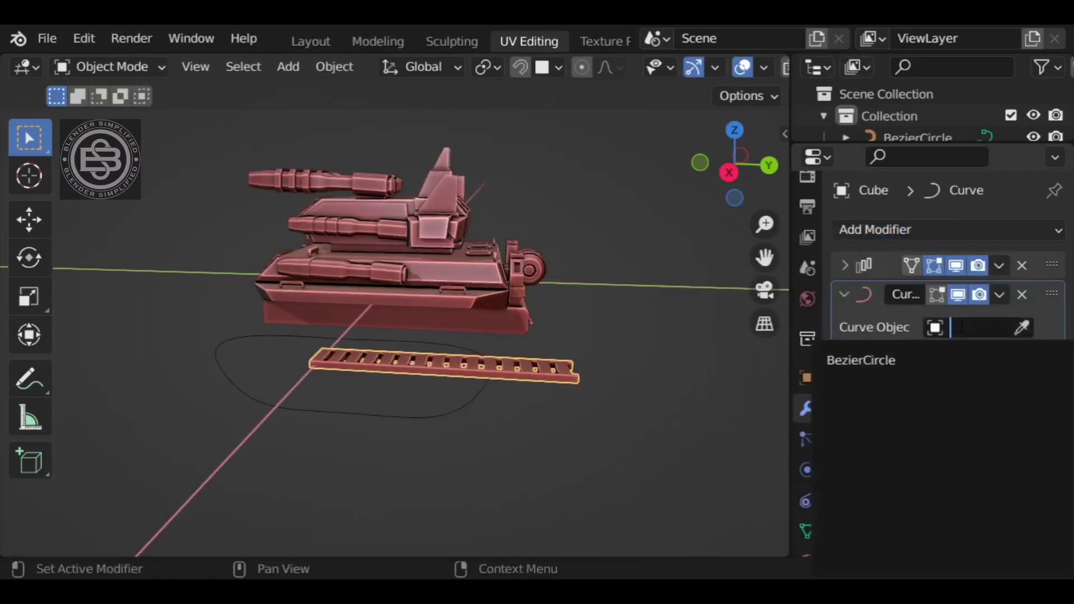
pyautogui.click(932, 362)
pyautogui.click(999, 357)
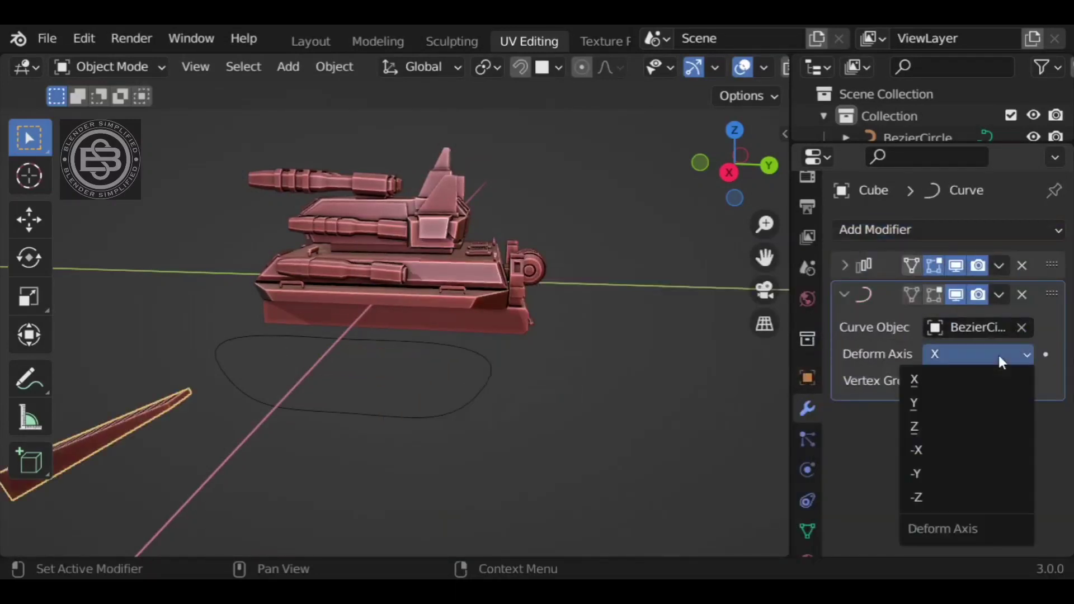
pyautogui.click(946, 480)
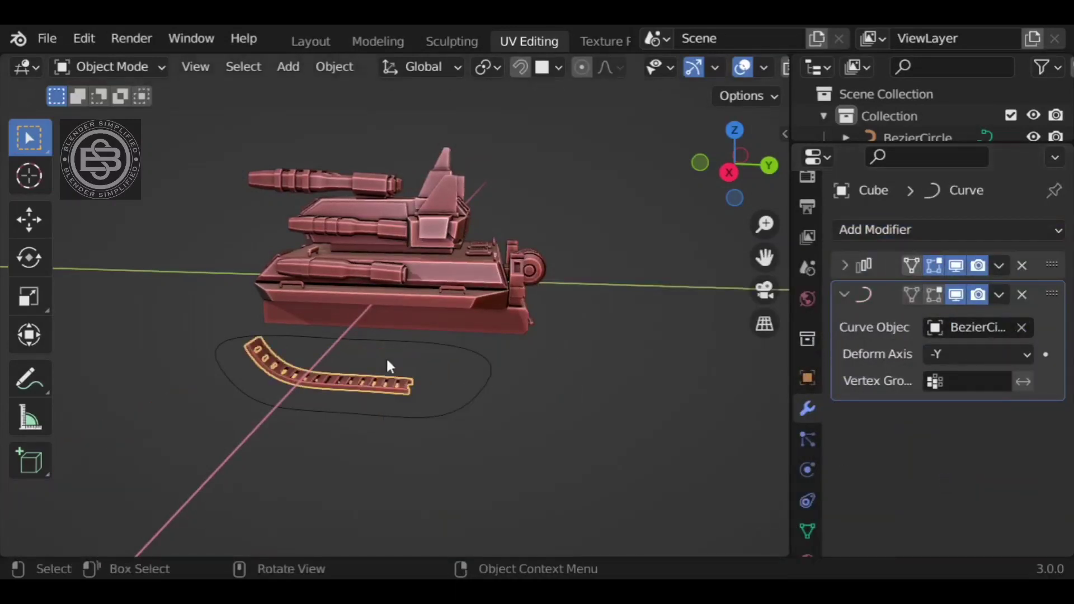
# - Raise the Array modifier's count to 46 so the links close the loop
pyautogui.click(841, 264)
pyautogui.click(1029, 327)
pyautogui.click(1031, 327)
pyautogui.click(1030, 327)
pyautogui.click(1031, 328)
pyautogui.click(1031, 328)
pyautogui.click(1031, 328)
pyautogui.click(1031, 328)
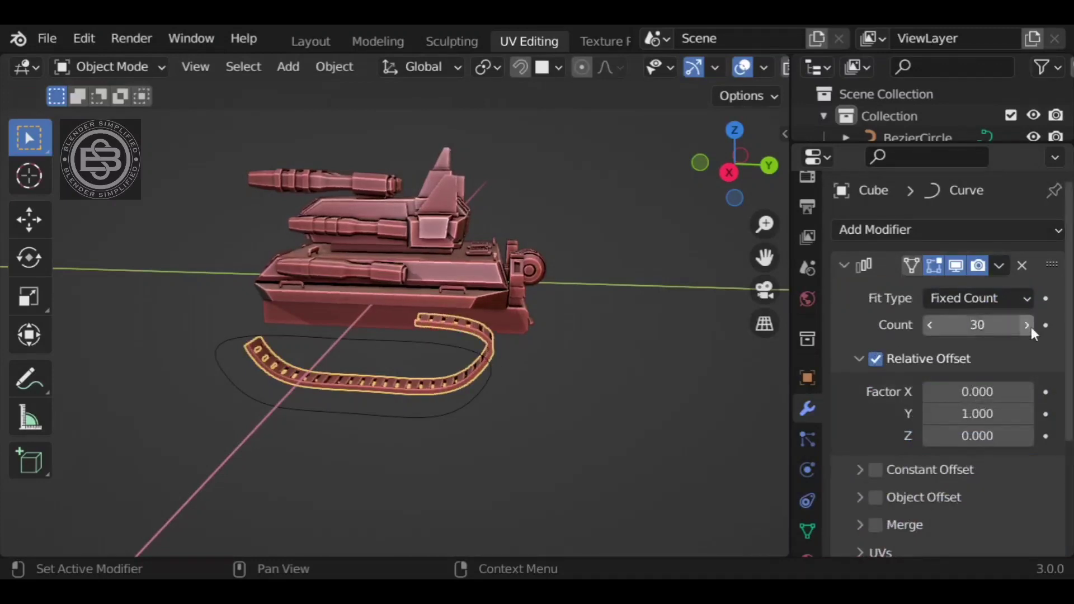
pyautogui.click(1031, 327)
pyautogui.click(1031, 328)
pyautogui.click(1031, 327)
pyautogui.click(1031, 327)
pyautogui.click(1031, 327)
pyautogui.click(1031, 327)
pyautogui.click(1031, 327)
pyautogui.click(1030, 327)
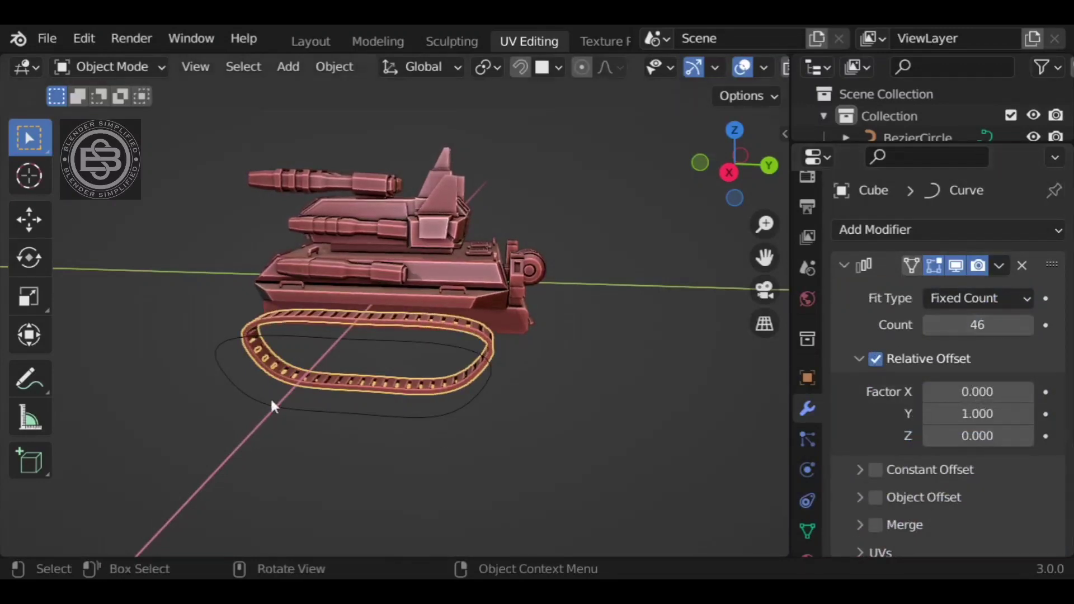
# - In Edit Mode, inset the two top corner faces at the ends of the original track link
pyautogui.moveTo(270, 398); pyautogui.dragTo(449, 402, button='middle')
pyautogui.scroll(3, 492, 362)
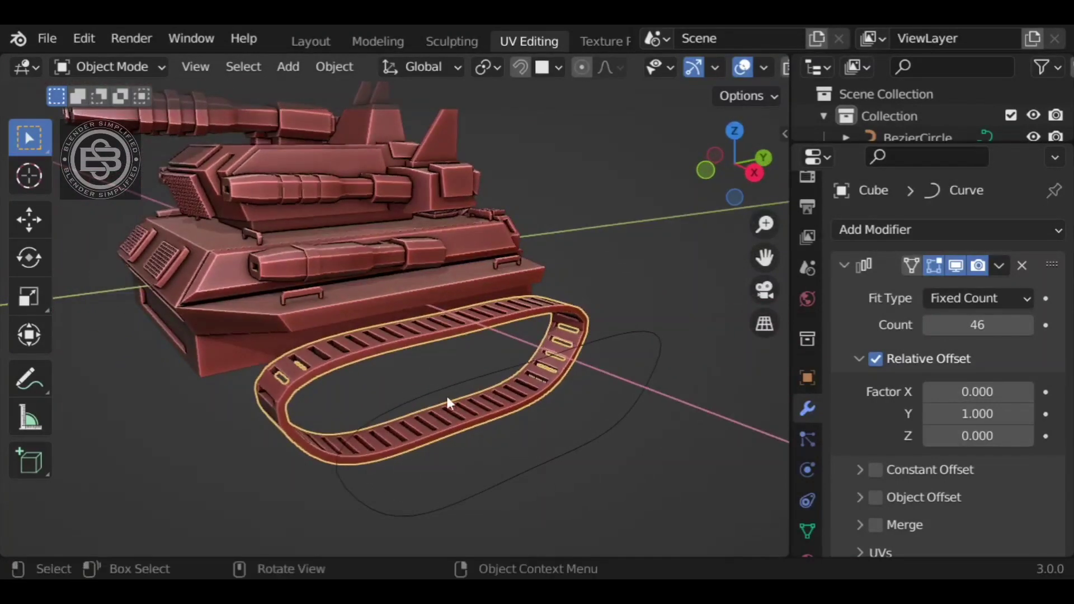
pyautogui.moveTo(643, 282); pyautogui.dragTo(656, 313, button='middle')
pyautogui.keyDown('shift'); pyautogui.moveTo(649, 335); pyautogui.dragTo(522, 266, button='middle'); pyautogui.keyUp('shift')
pyautogui.moveTo(665, 367); pyautogui.dragTo(570, 386, button='middle')
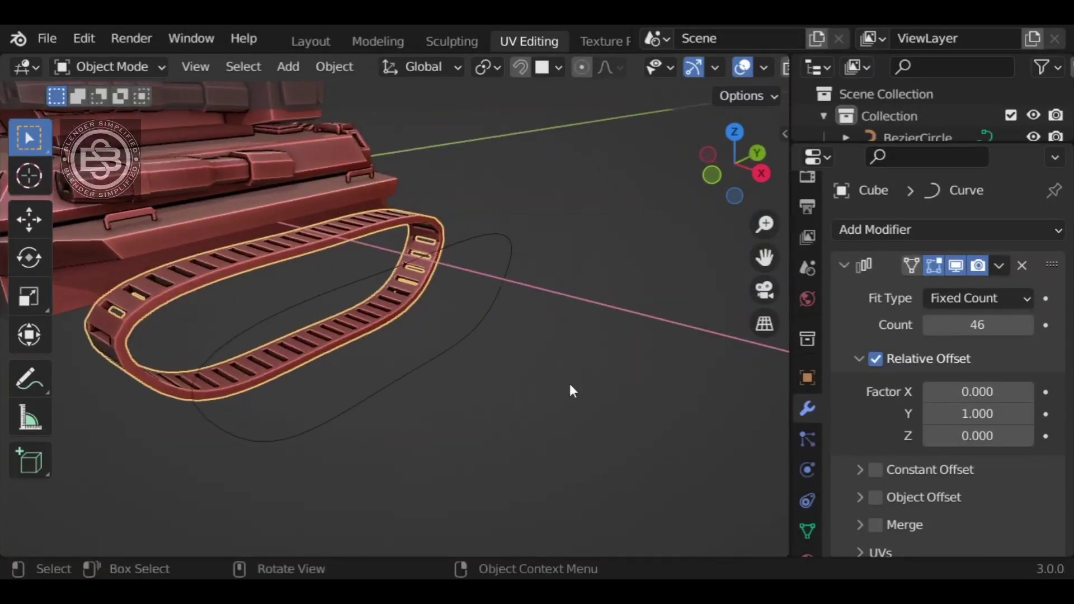
pyautogui.press('Tab')
pyautogui.scroll(1, 623, 312)
pyautogui.keyDown('shift'); pyautogui.moveTo(622, 311); pyautogui.dragTo(511, 379, button='middle'); pyautogui.keyUp('shift')
pyautogui.scroll(3, 530, 374)
pyautogui.click(599, 398)
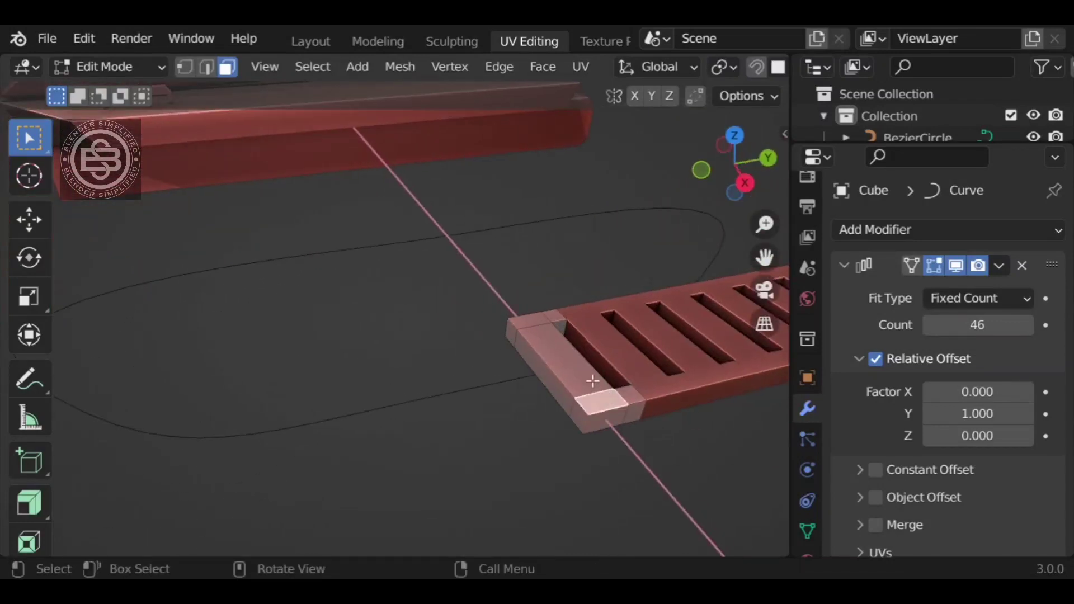
pyautogui.press('i')
pyautogui.click(709, 468)
# - Narrow the two inset faces along Y and extrude them upward about 0.059 m as raised pads
pyautogui.press('s')
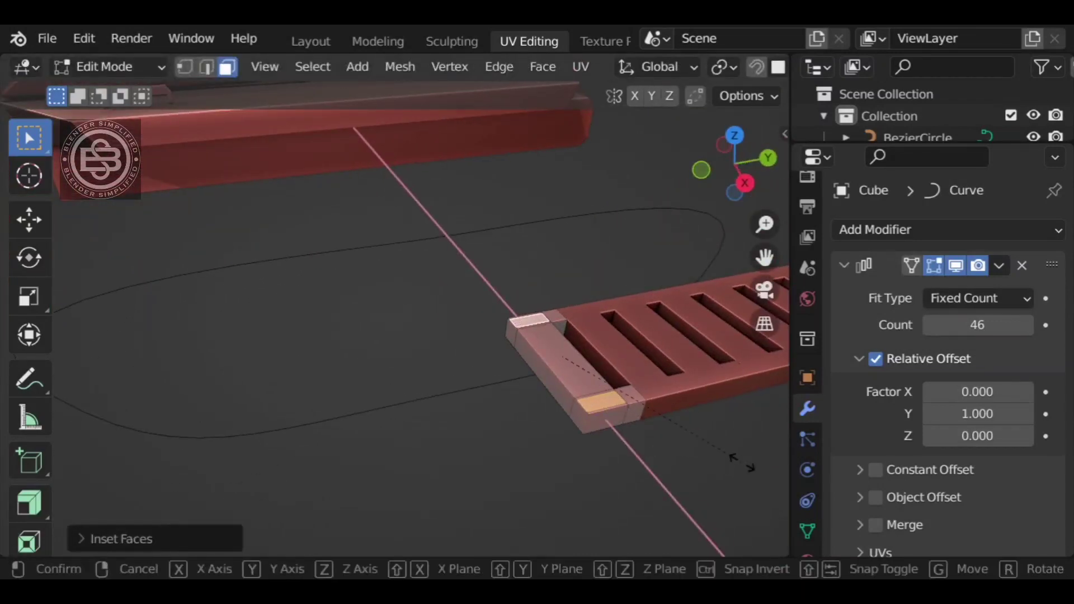
pyautogui.press('y')
pyautogui.click(669, 443)
pyautogui.press('e')
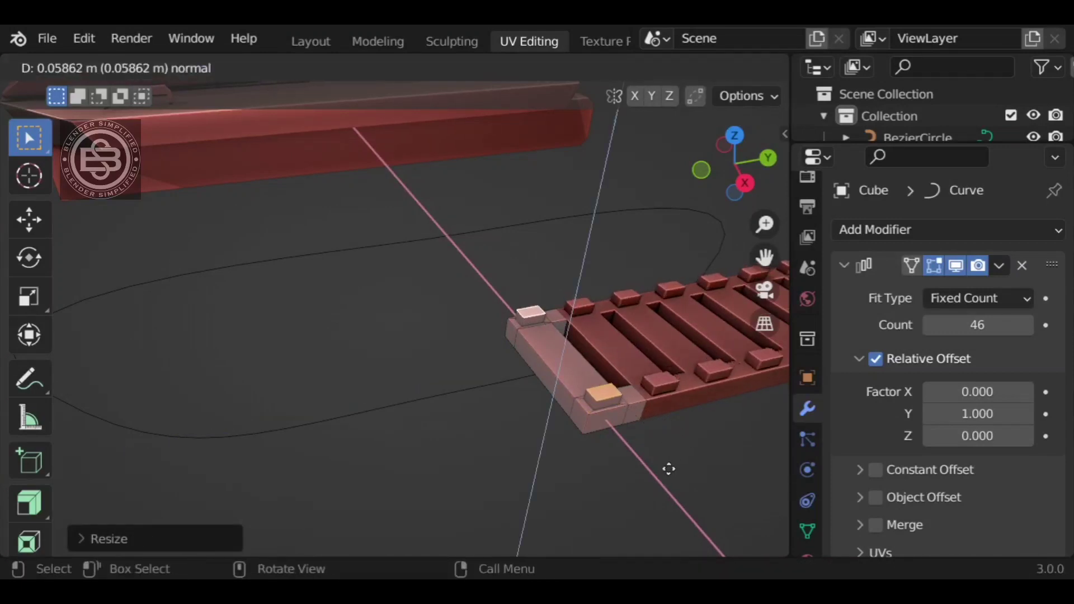
pyautogui.click(669, 468)
pyautogui.hotkey('ctrl', 'b')
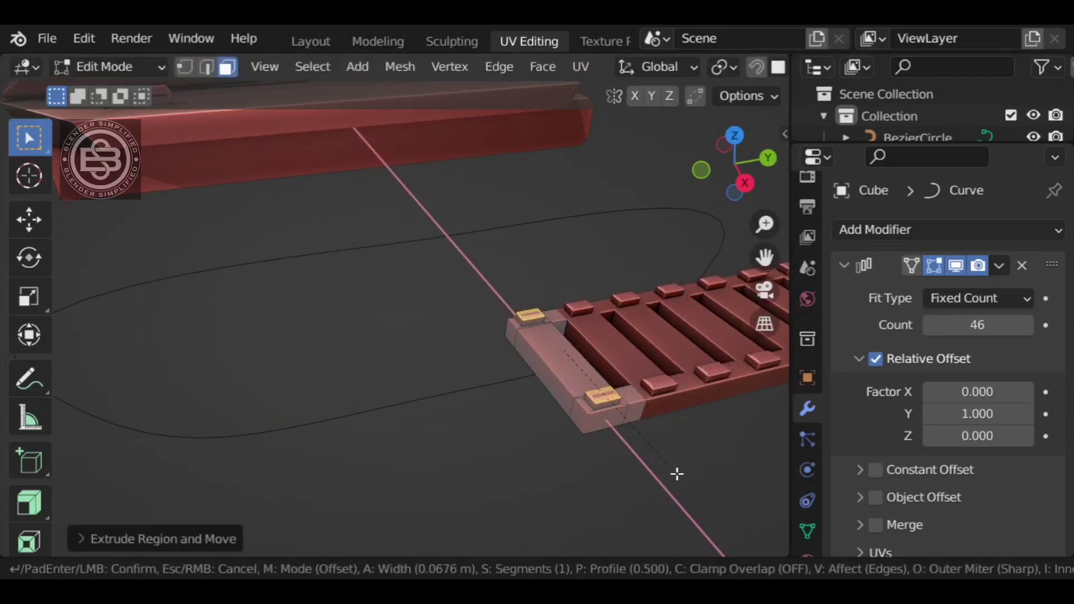
pyautogui.scroll(-6, 677, 474)
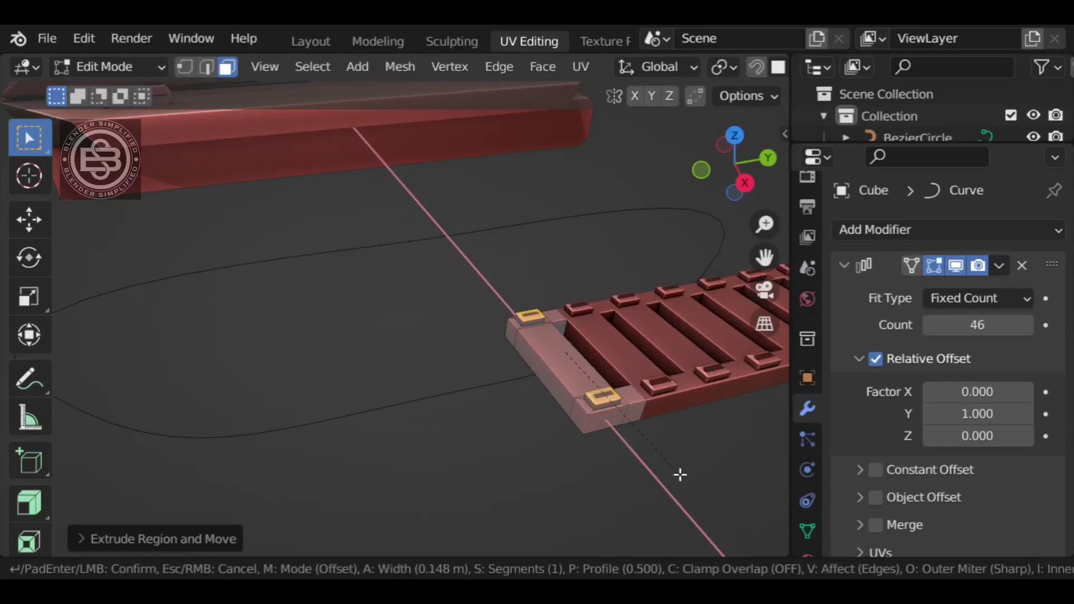
pyautogui.click(679, 473)
# - Inset the tops of both raised pads, scale the inset faces along Y and extrude them inward as recesses
pyautogui.moveTo(681, 444); pyautogui.dragTo(621, 463, button='middle')
pyautogui.scroll(3, 621, 463)
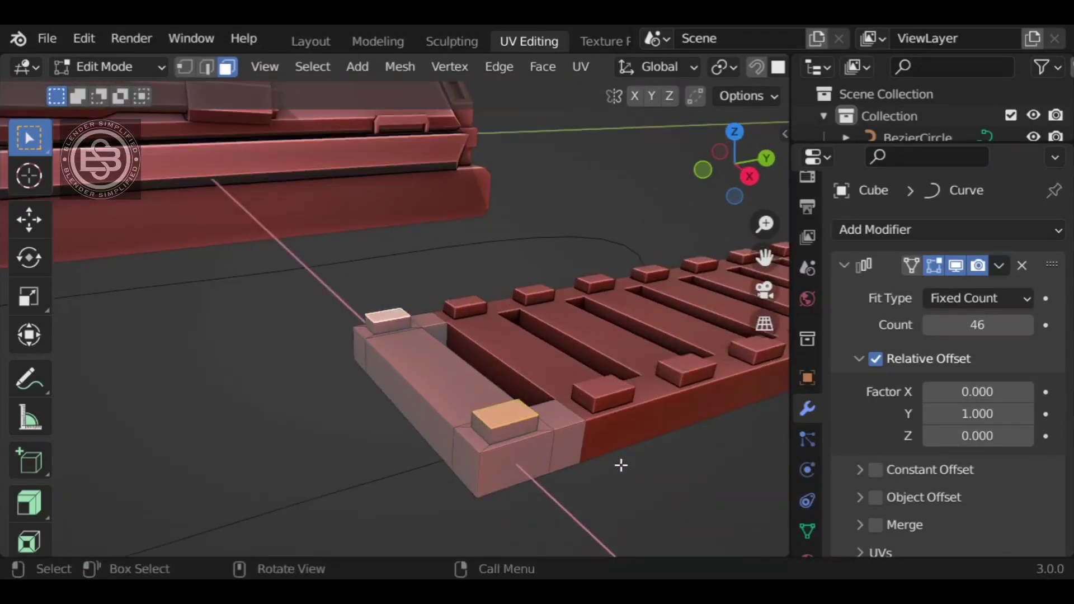
pyautogui.press('i')
pyautogui.click(679, 479)
pyautogui.press('s')
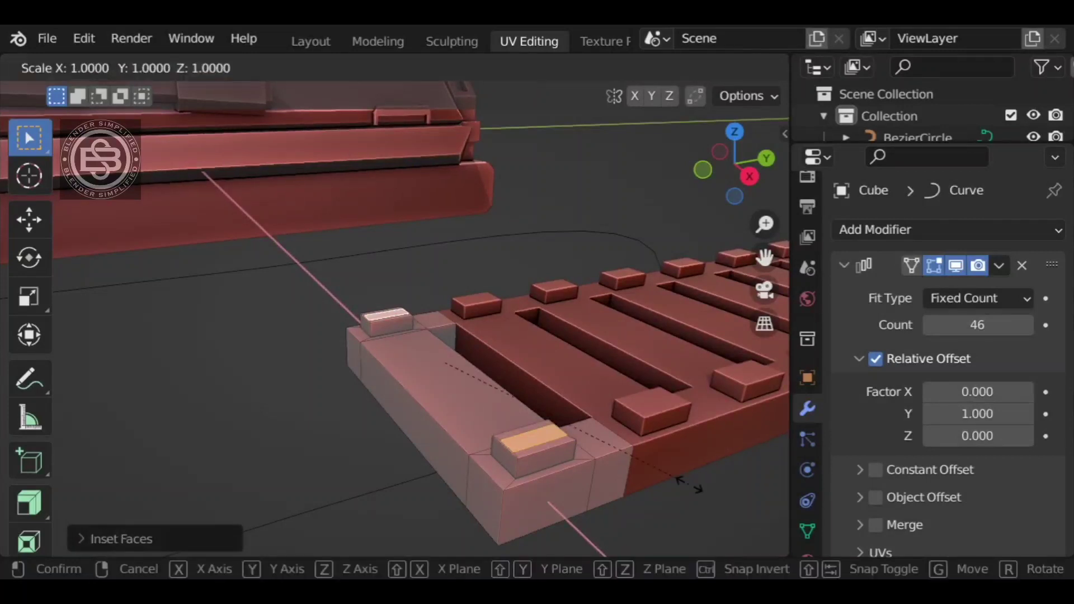
pyautogui.press('y')
pyautogui.click(639, 480)
pyautogui.press('e')
pyautogui.click(642, 486)
pyautogui.scroll(-5, 640, 487)
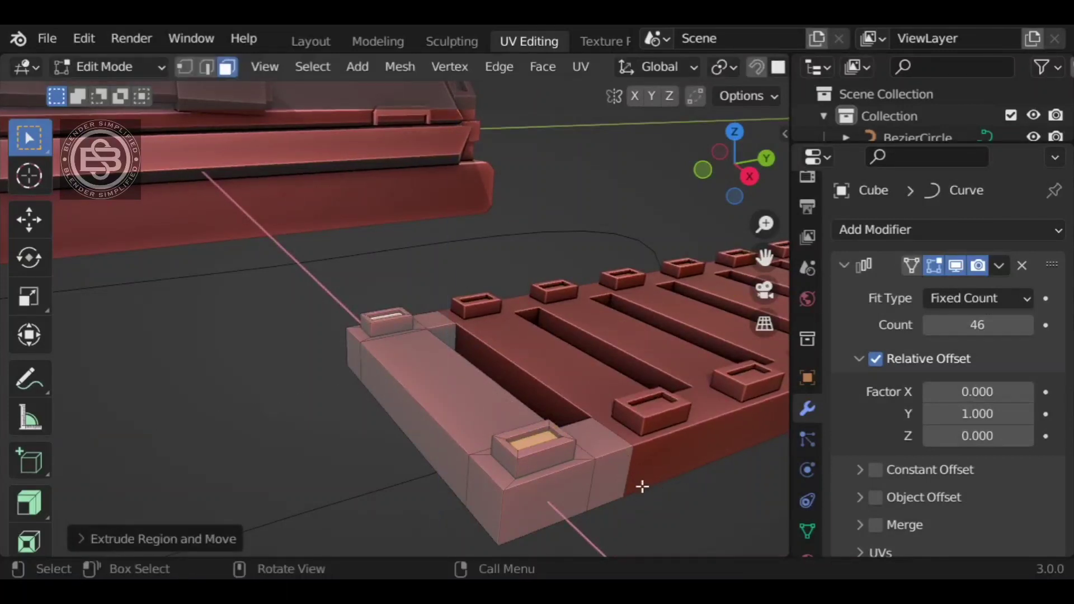
pyautogui.moveTo(532, 462); pyautogui.dragTo(609, 472, button='middle')
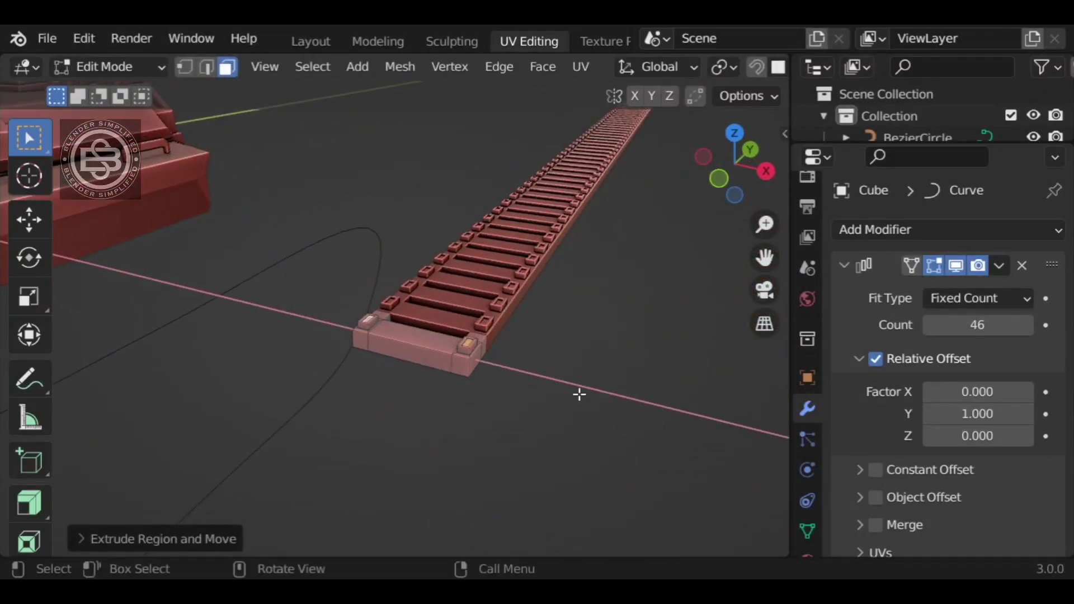
# - Leave Edit Mode and move the finished track along X so it sits under the hull's side overhang
pyautogui.press('Tab')
pyautogui.scroll(-3, 586, 380)
pyautogui.moveTo(350, 385); pyautogui.dragTo(266, 401, button='middle')
pyautogui.moveTo(375, 365); pyautogui.dragTo(469, 382, button='middle')
pyautogui.click(736, 165)
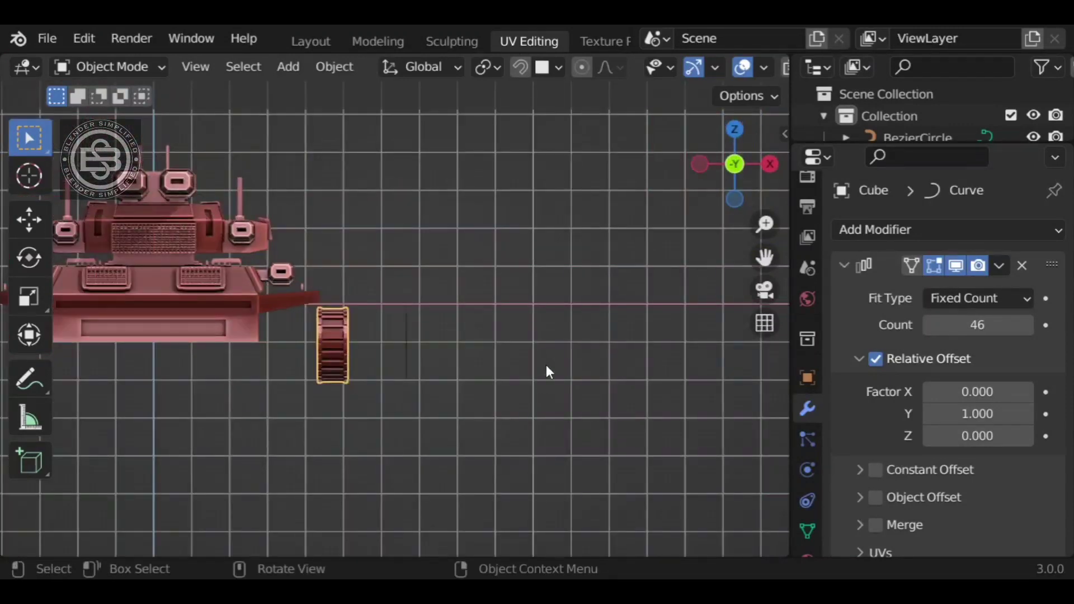
pyautogui.press('g')
pyautogui.press('x')
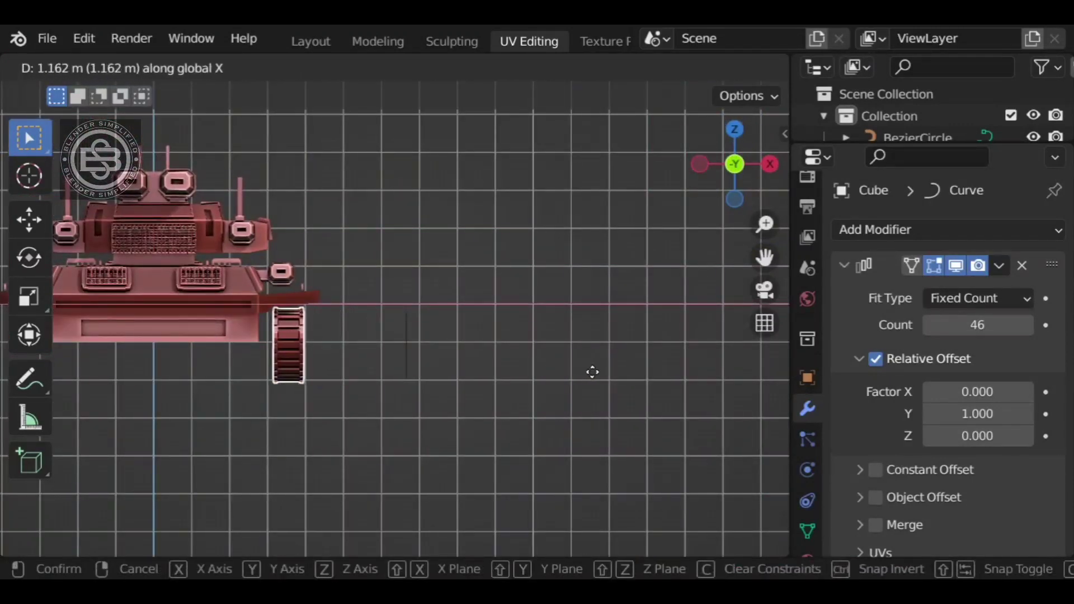
pyautogui.click(590, 379)
# - Scale the track along X and adjust its height along Z so it fits beneath the hull's side overhang
pyautogui.keyDown('alt'); pyautogui.moveTo(590, 380); pyautogui.dragTo(548, 373, button='middle'); pyautogui.keyUp('alt')
pyautogui.press('s')
pyautogui.press('x')
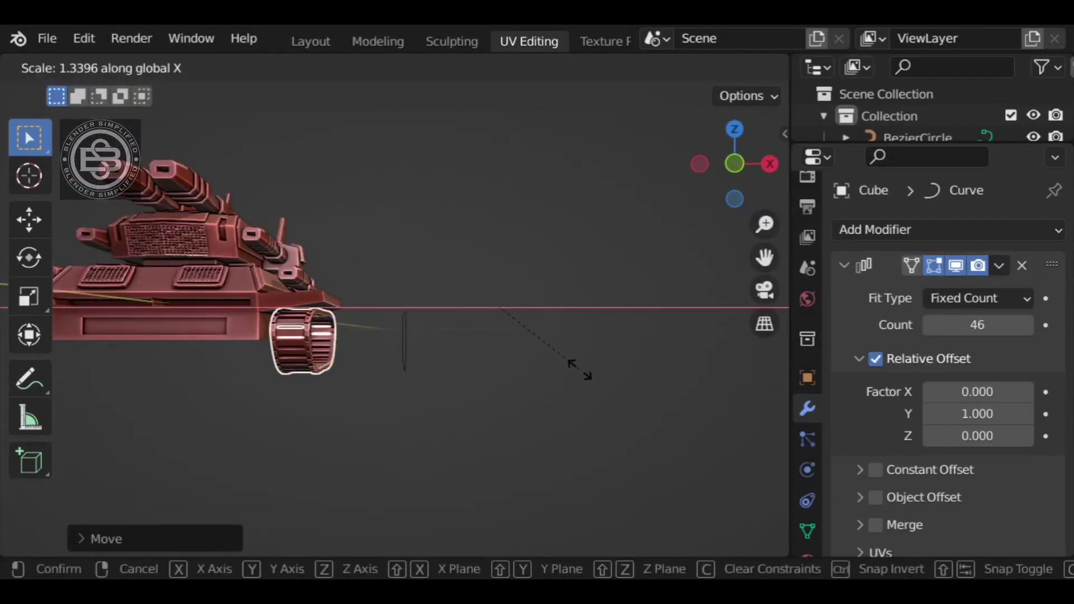
pyautogui.click(479, 384)
pyautogui.moveTo(478, 385)
pyautogui.mouseDown(button='middle')
pyautogui.moveTo(319, 361)
pyautogui.moveTo(535, 369)
pyautogui.moveTo(341, 374)
pyautogui.moveTo(494, 370)
pyautogui.mouseUp(button='middle')
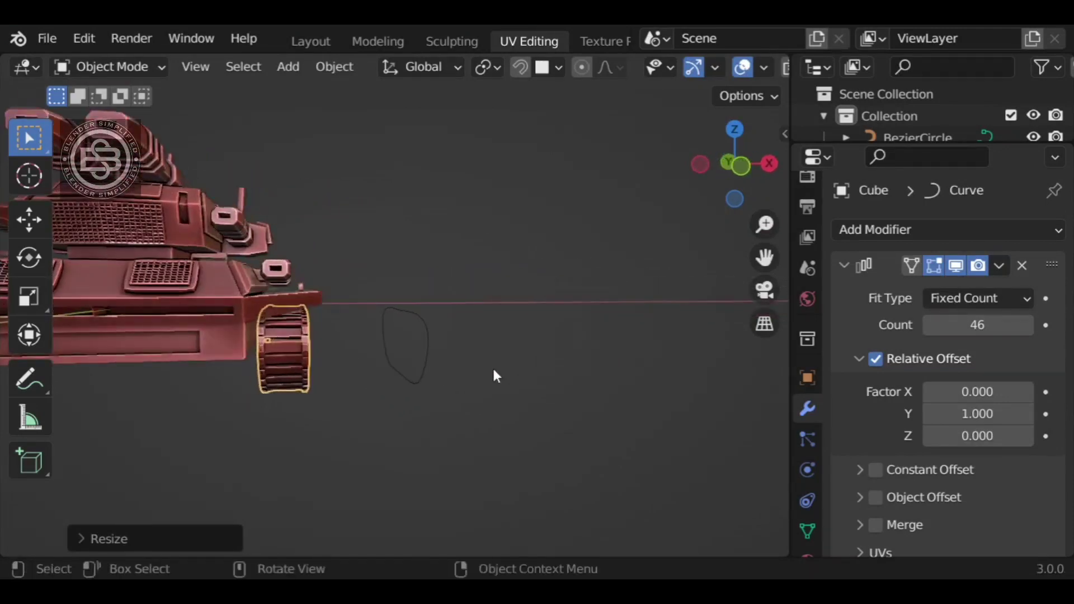
pyautogui.press('g')
pyautogui.press('z')
pyautogui.click(539, 354)
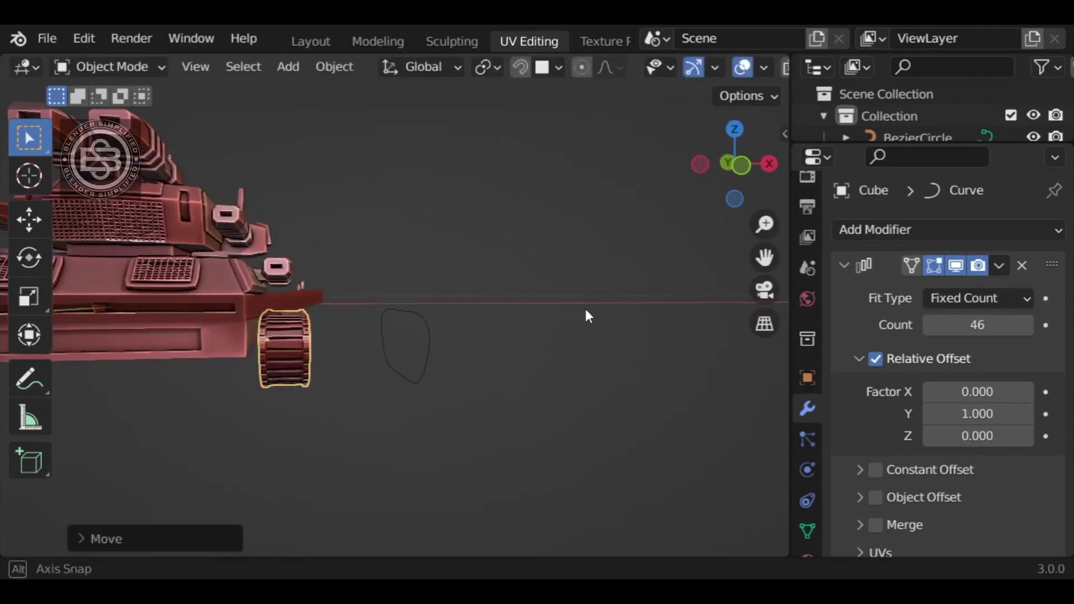
# - Scale the whole track uniformly to suit the length of the hull
pyautogui.moveTo(587, 315); pyautogui.dragTo(290, 428, button='middle')
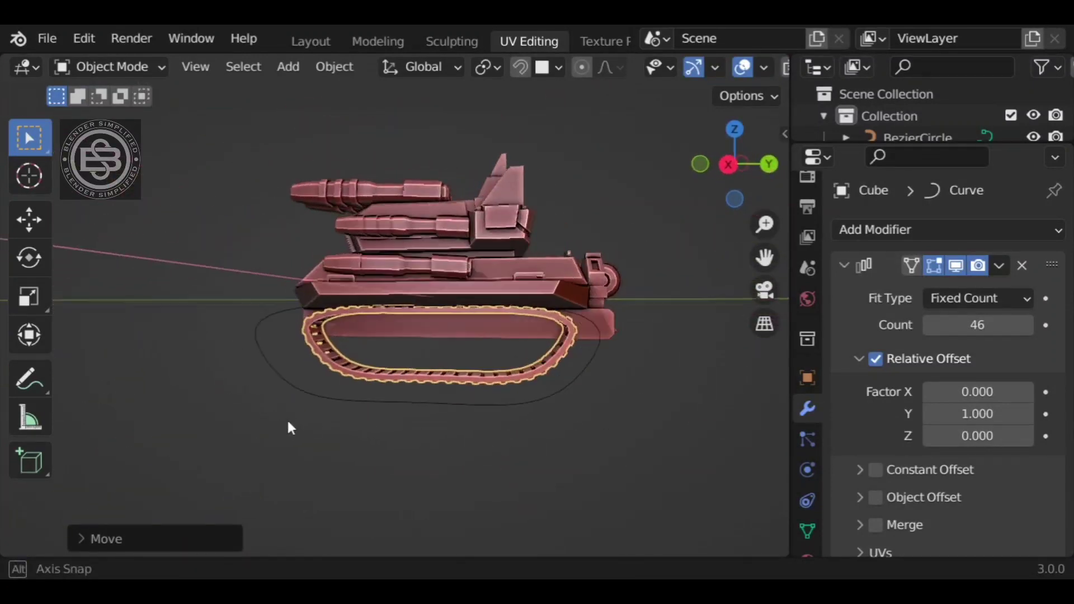
pyautogui.keyDown('shift'); pyautogui.moveTo(571, 410); pyautogui.dragTo(505, 377, button='middle'); pyautogui.keyUp('shift')
pyautogui.moveTo(233, 300); pyautogui.dragTo(480, 388, button='middle')
pyautogui.press('s')
pyautogui.click(560, 370)
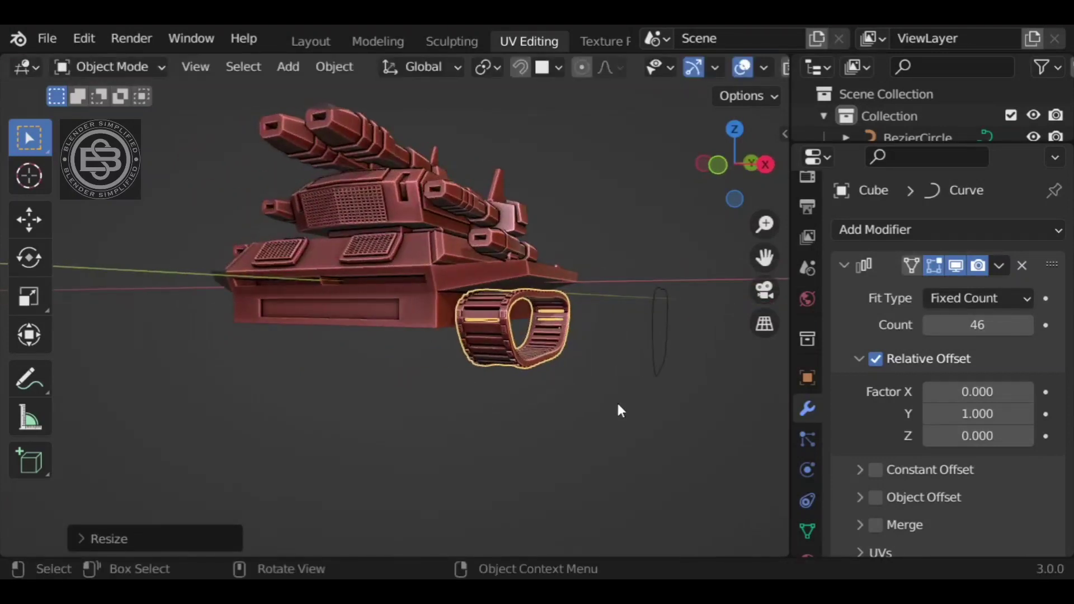
# - Apply the track's Array modifier and its Curve modifier
pyautogui.click(999, 266)
pyautogui.click(901, 289)
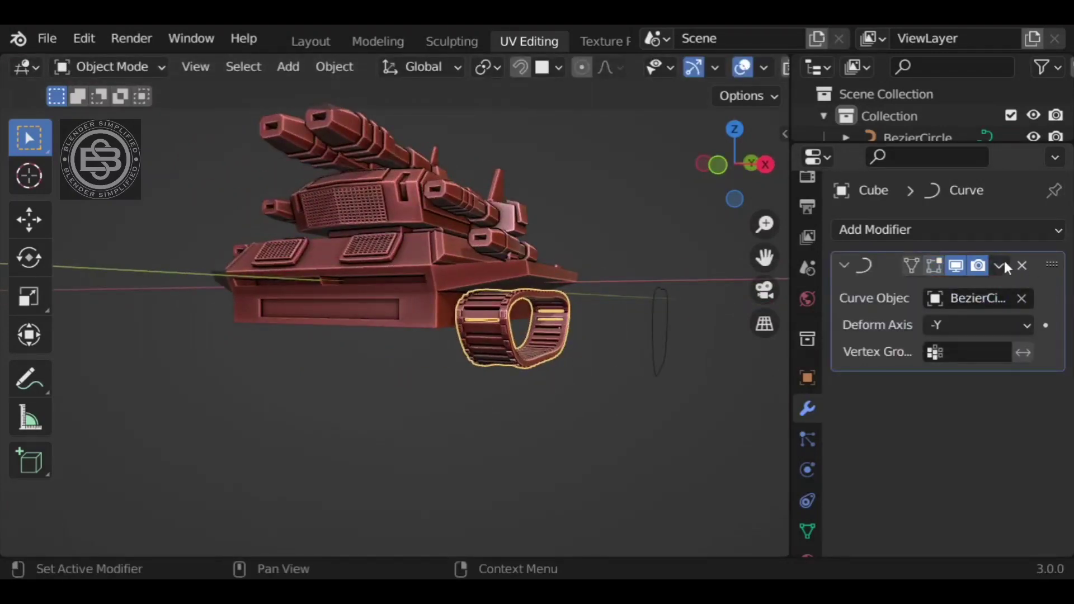
pyautogui.click(1005, 263)
pyautogui.click(906, 289)
# - Scale the track slightly along X to about 0.98 and apply its scale
pyautogui.moveTo(508, 401); pyautogui.dragTo(561, 369, button='middle')
pyautogui.press('s')
pyautogui.press('x')
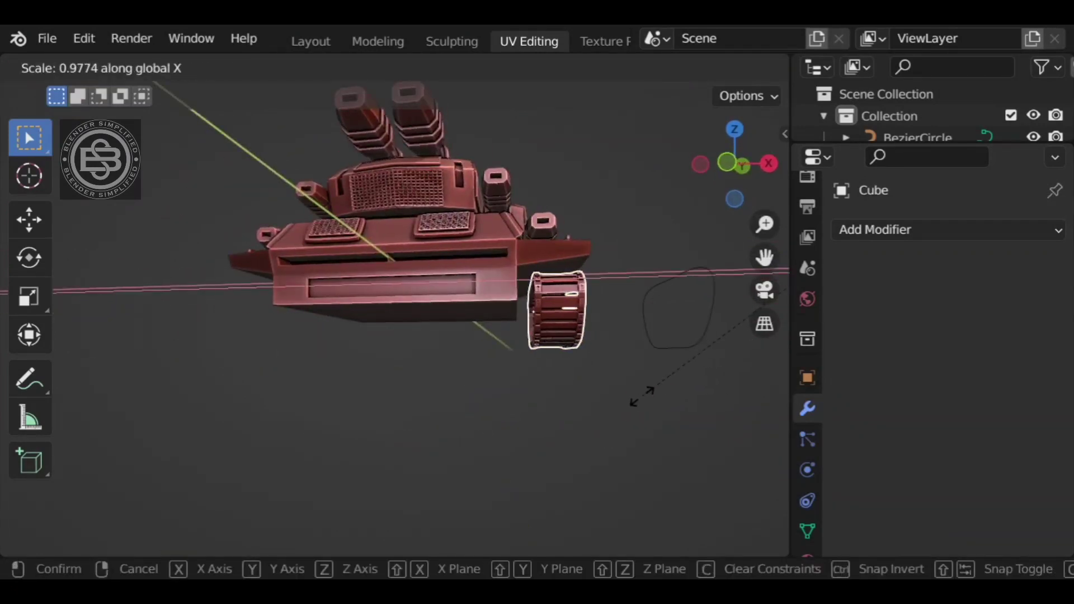
pyautogui.click(641, 397)
pyautogui.scroll(-4, 617, 399)
pyautogui.moveTo(617, 399); pyautogui.dragTo(623, 367, button='middle')
pyautogui.click(623, 367)
pyautogui.hotkey('ctrl', 'a')
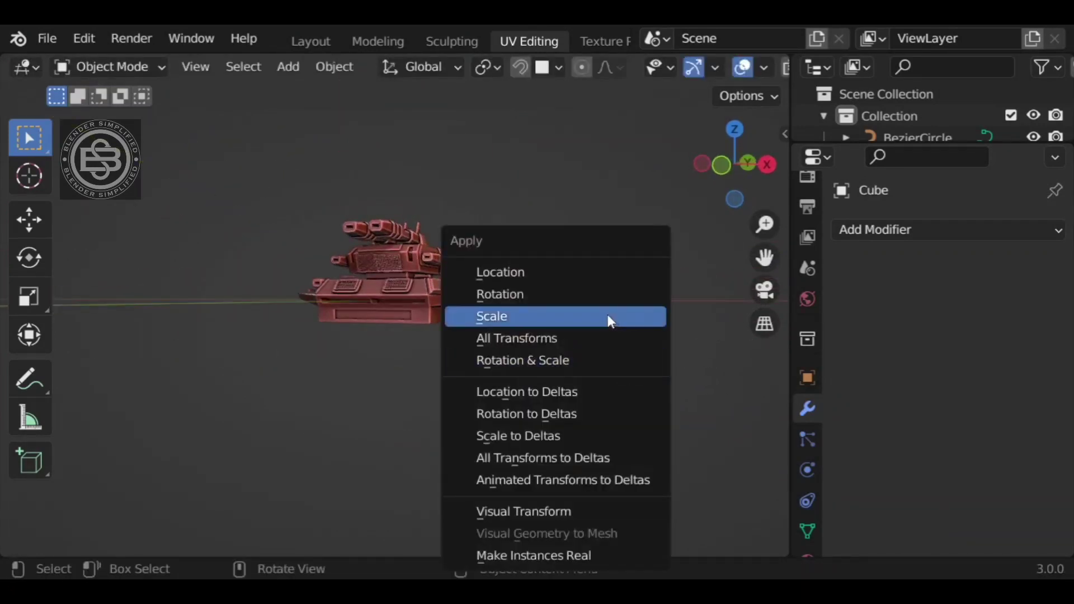
pyautogui.click(610, 318)
# - Move the track about 0.52 m along X beside the hull
pyautogui.click(464, 327)
pyautogui.press('g')
pyautogui.press('x')
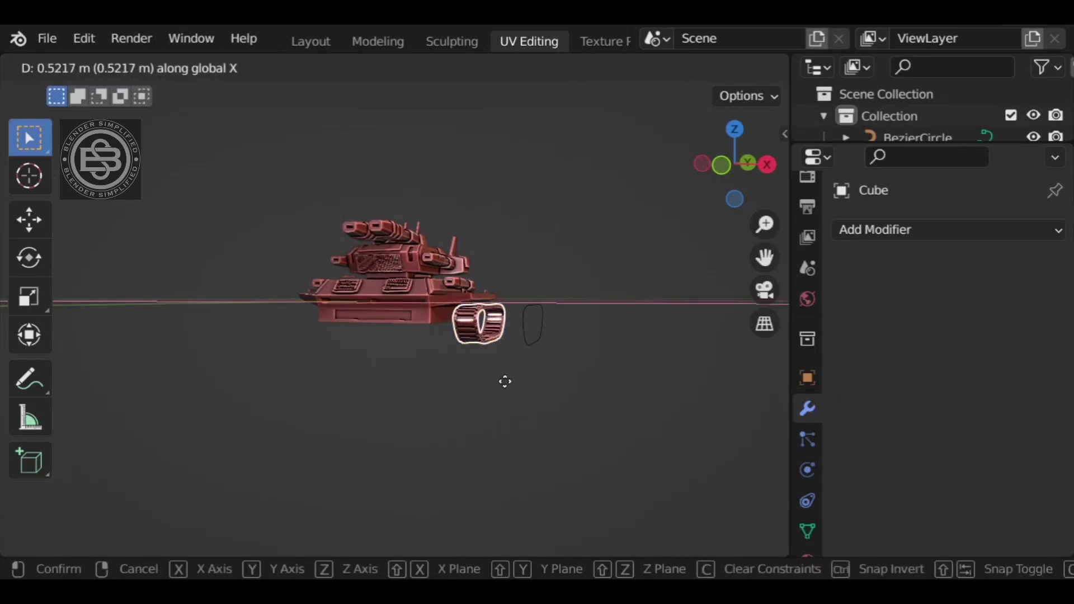
pyautogui.click(506, 381)
# - Delete the Bezier circle that guided the track
pyautogui.scroll(5, 508, 378)
pyautogui.keyDown('shift'); pyautogui.moveTo(583, 387); pyautogui.dragTo(392, 381, button='middle'); pyautogui.keyUp('shift')
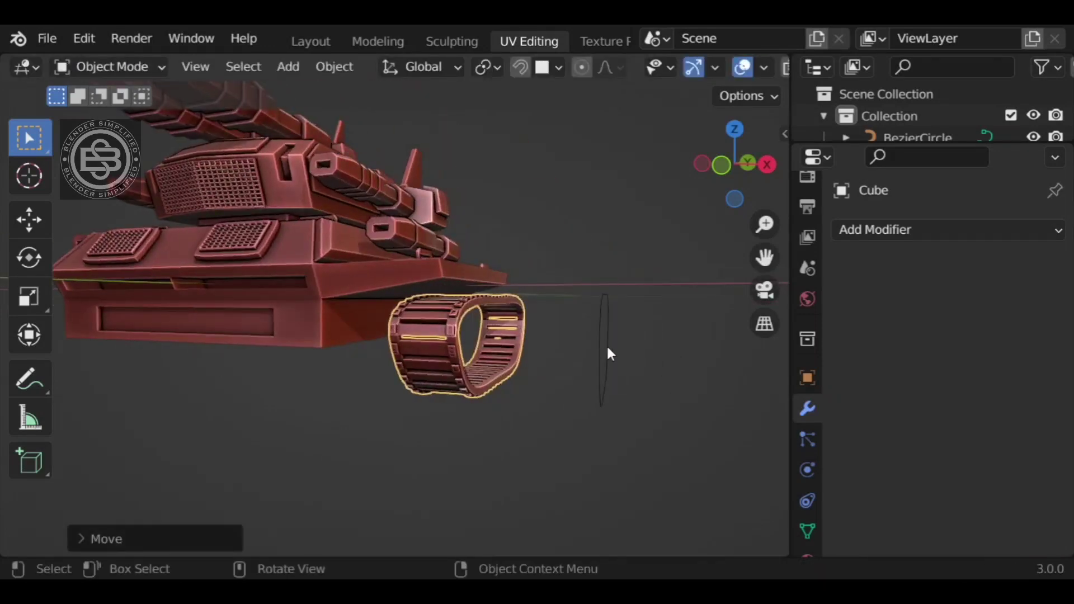
pyautogui.click(610, 353)
pyautogui.press('x')
pyautogui.click(668, 361)
pyautogui.scroll(-3, 464, 366)
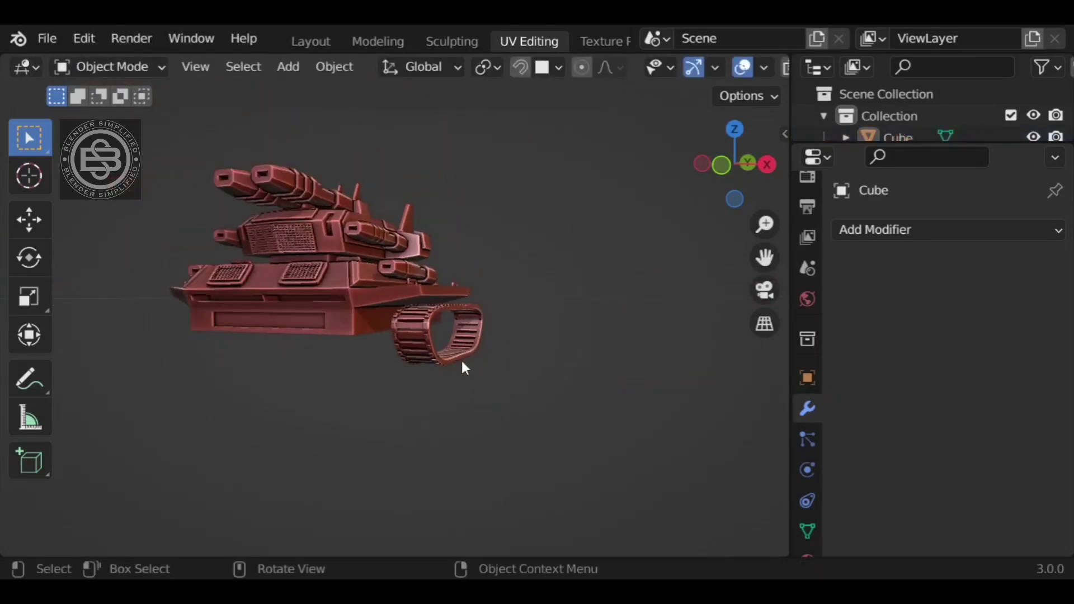
# - Select the track and, in an orthographic end view, move it along X closer to the hull's side
pyautogui.moveTo(465, 369); pyautogui.dragTo(365, 360, button='middle')
pyautogui.click(406, 365)
pyautogui.press('Tab')
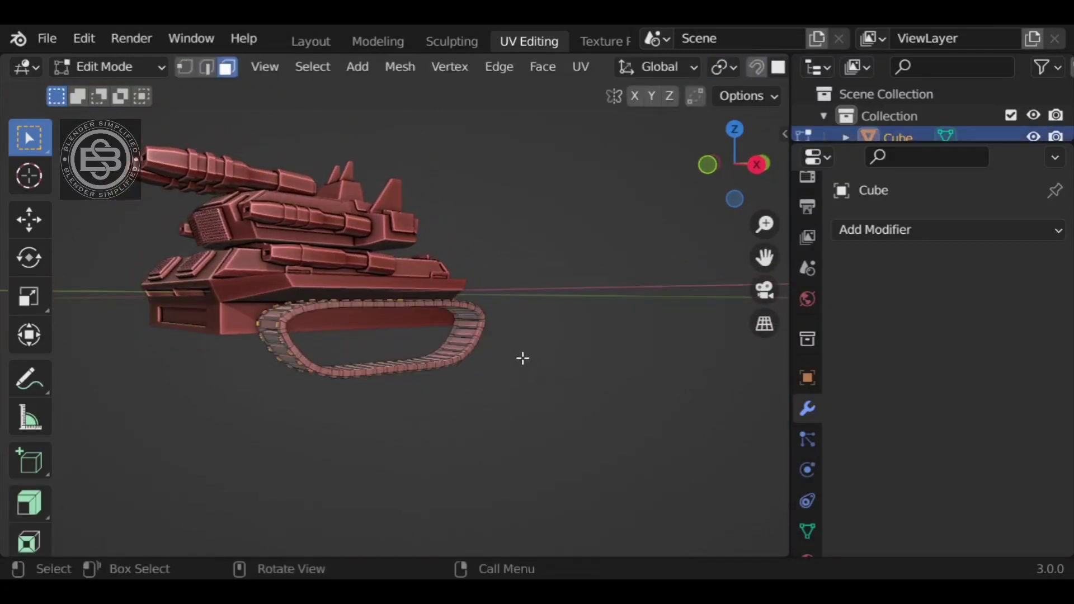
pyautogui.press('Tab')
pyautogui.moveTo(360, 343); pyautogui.dragTo(507, 336, button='middle')
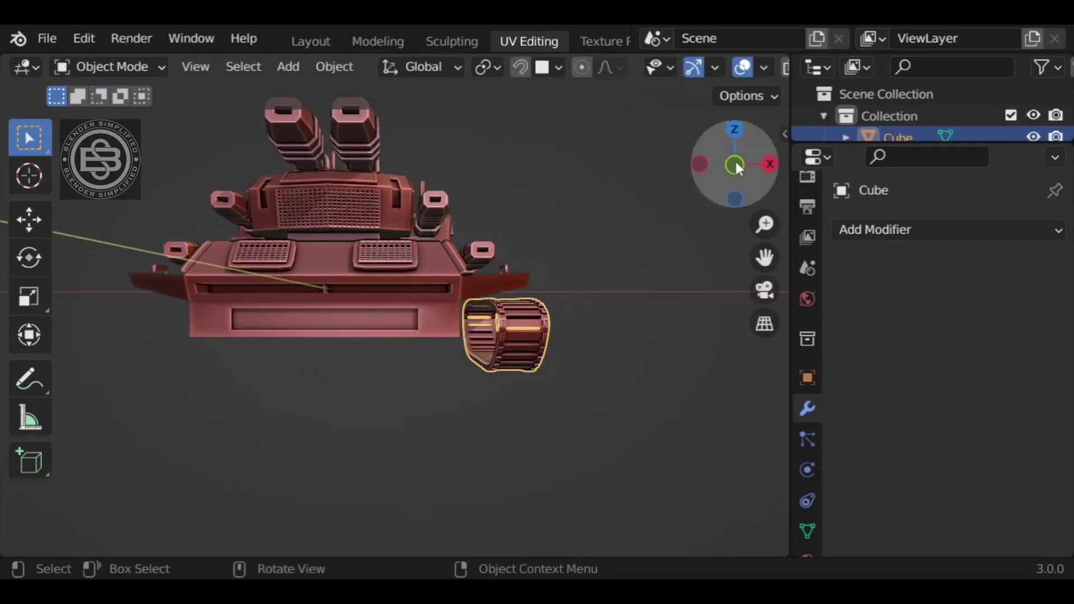
pyautogui.click(734, 161)
pyautogui.press('g')
pyautogui.press('x')
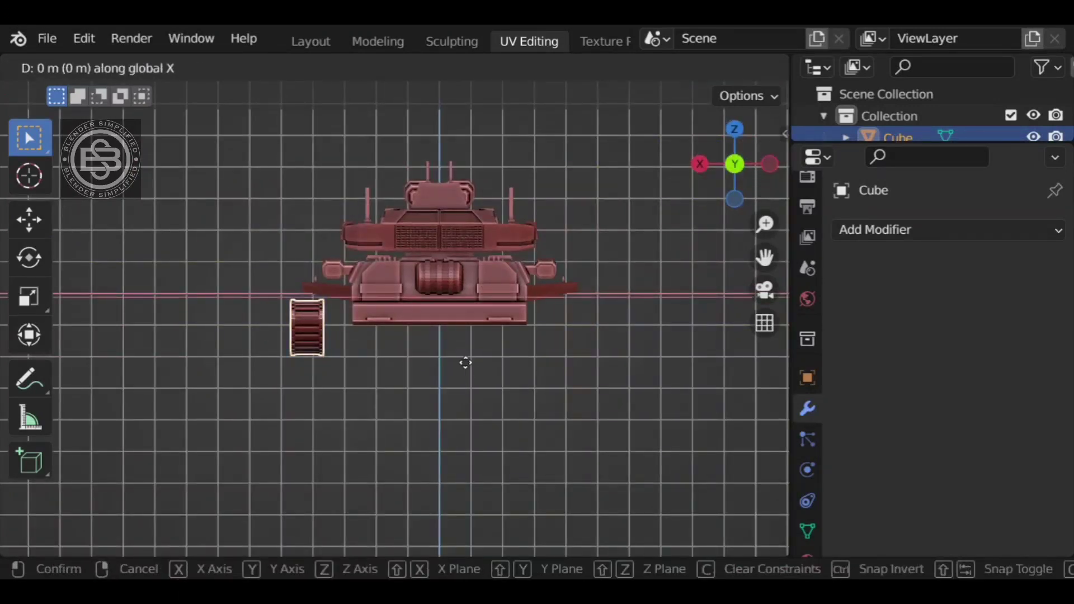
pyautogui.click(478, 365)
# - Adjust the width of the track by scaling it along X
pyautogui.moveTo(479, 370); pyautogui.dragTo(662, 382, button='middle')
pyautogui.press('s')
pyautogui.press('x')
pyautogui.click(503, 375)
pyautogui.scroll(-3, 652, 318)
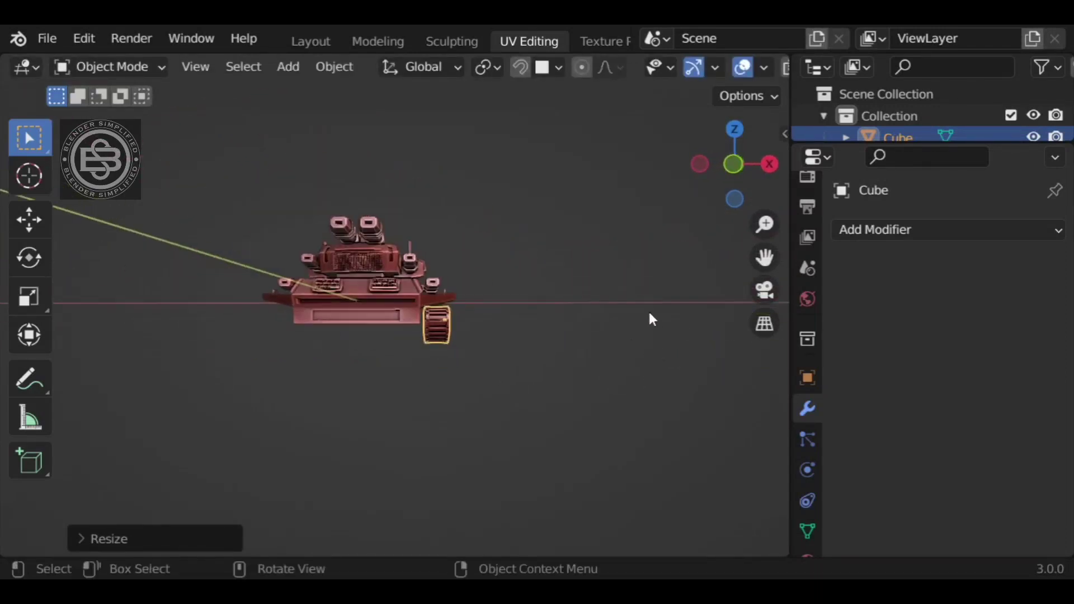
# - Duplicate the track and place the copy about -7.16 m along X on the opposite side of the hull
pyautogui.press('KP_1')
pyautogui.scroll(4, 589, 336)
pyautogui.hotkey('shift', 'd')
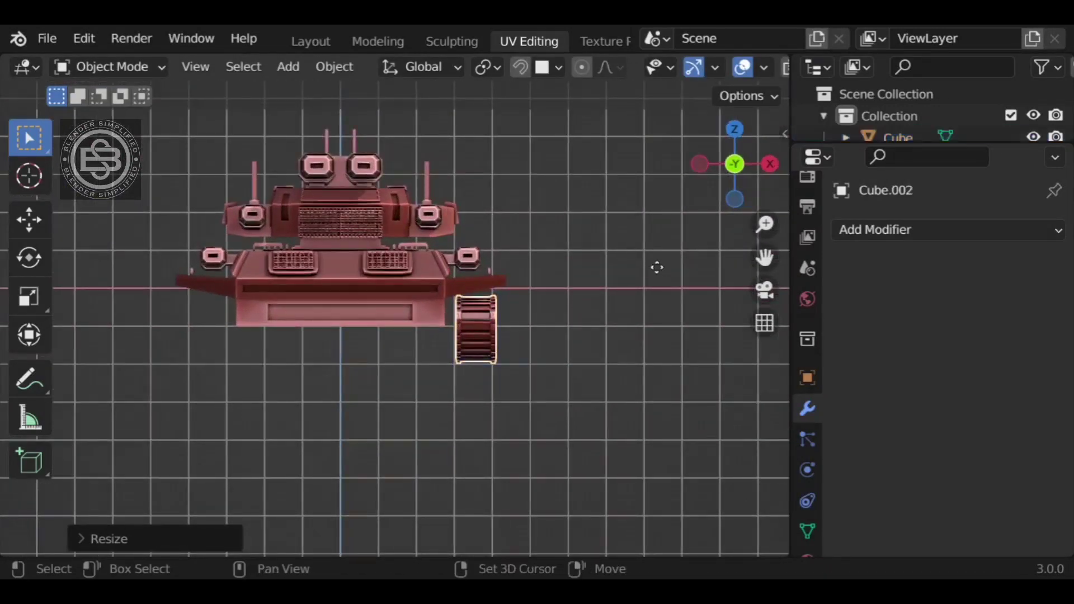
pyautogui.press('x')
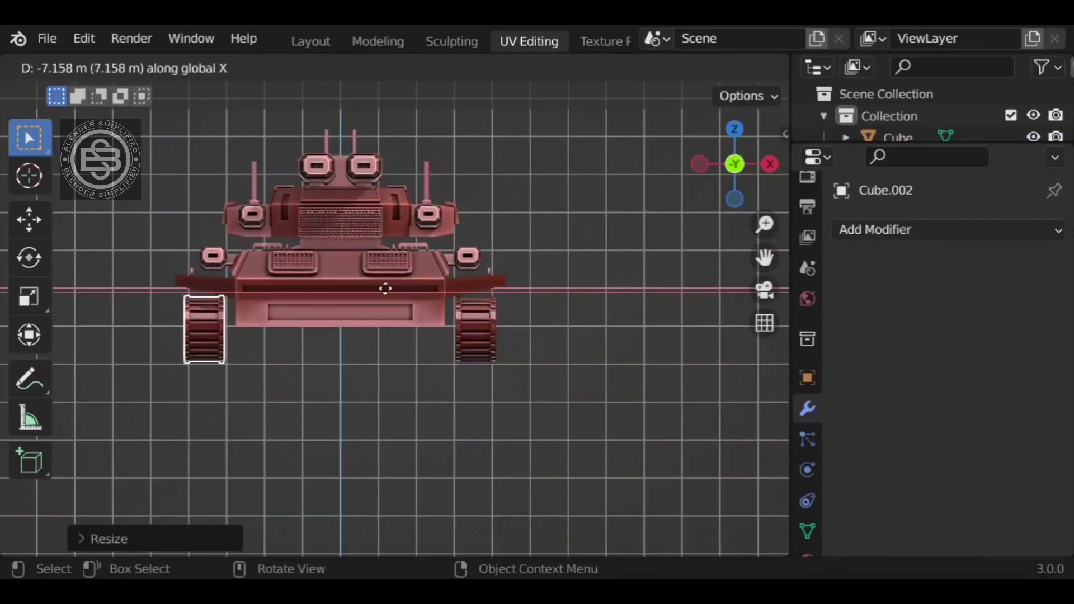
pyautogui.click(385, 288)
# - In Edit Mode on the hull, add a lengthwise loop cut near the outer edge of the side overhang
pyautogui.moveTo(589, 254); pyautogui.dragTo(587, 293, button='middle')
pyautogui.moveTo(411, 262); pyautogui.dragTo(531, 312, button='middle')
pyautogui.click(499, 317)
pyautogui.press('Tab')
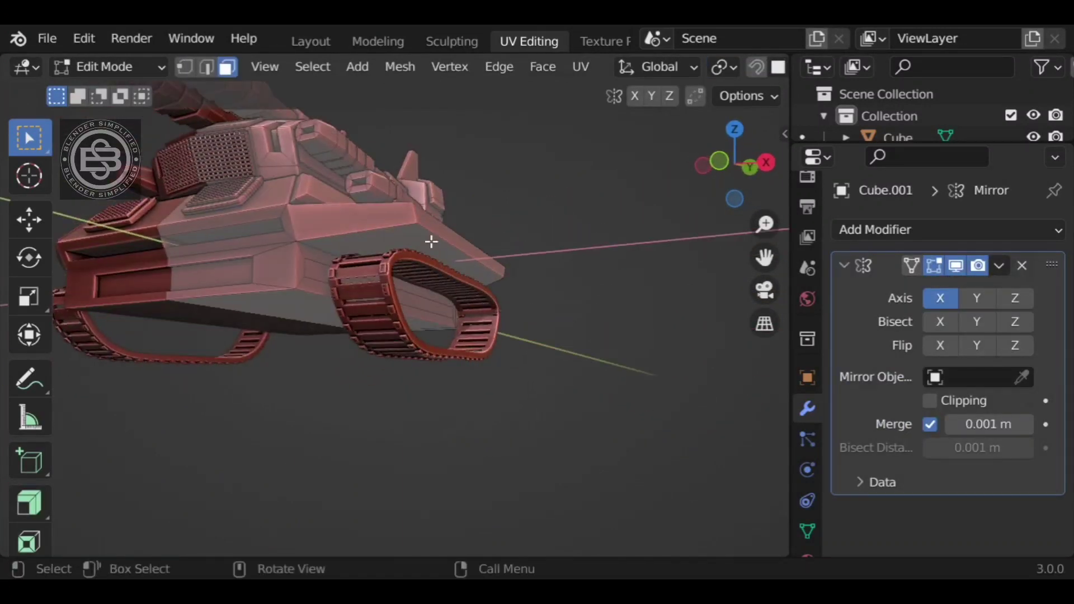
pyautogui.hotkey('ctrl', 'r')
pyautogui.click(375, 224)
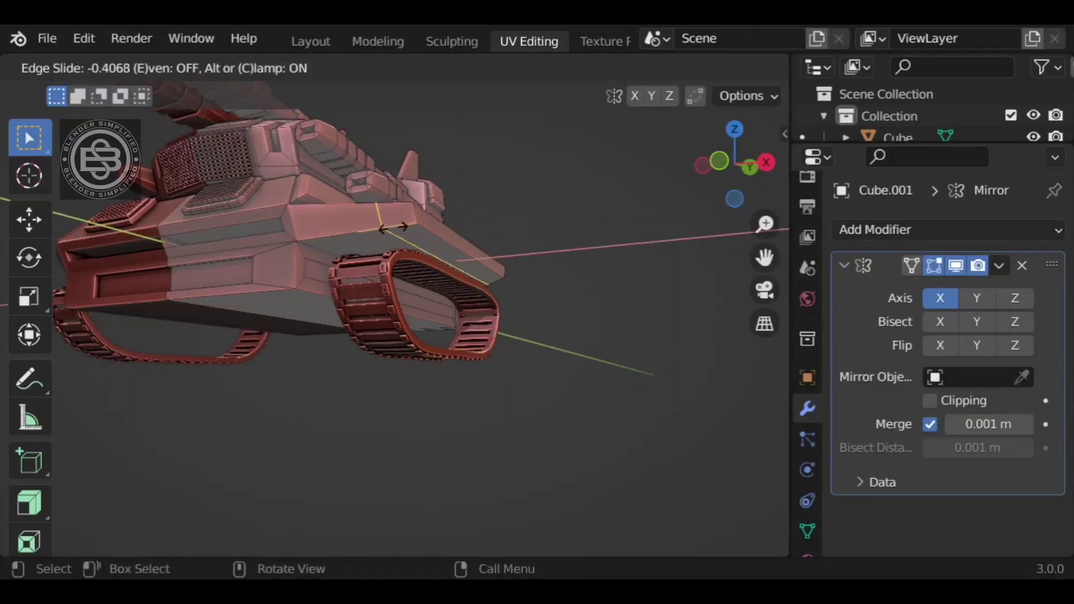
pyautogui.click(414, 231)
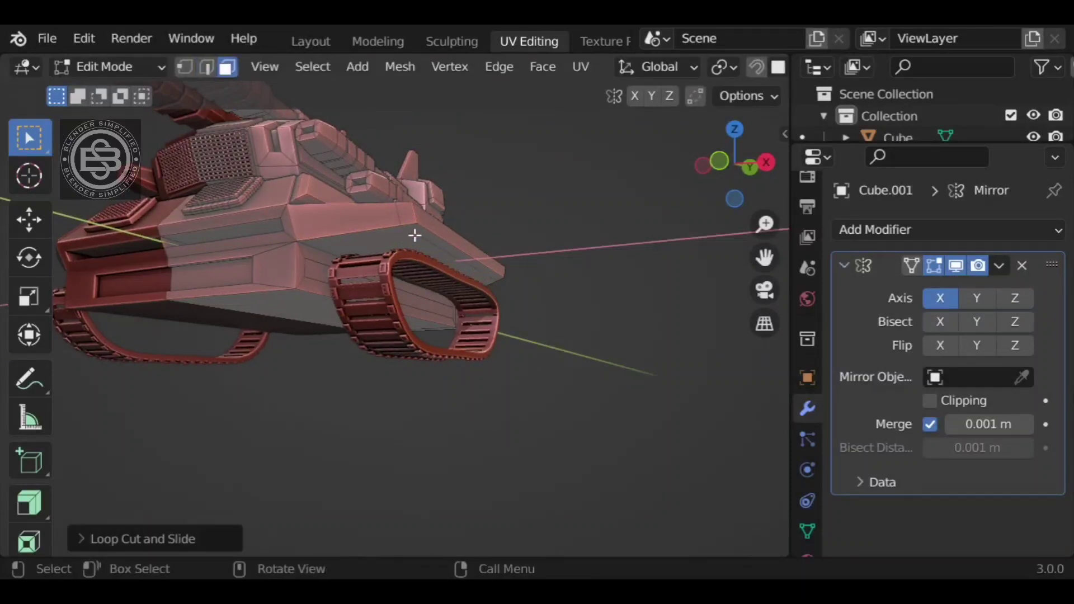
# - Try to extrude the overhang's narrow underside strip about 1.25 m down and scale its end into a tapered skirt
pyautogui.moveTo(414, 236); pyautogui.dragTo(544, 288, button='middle')
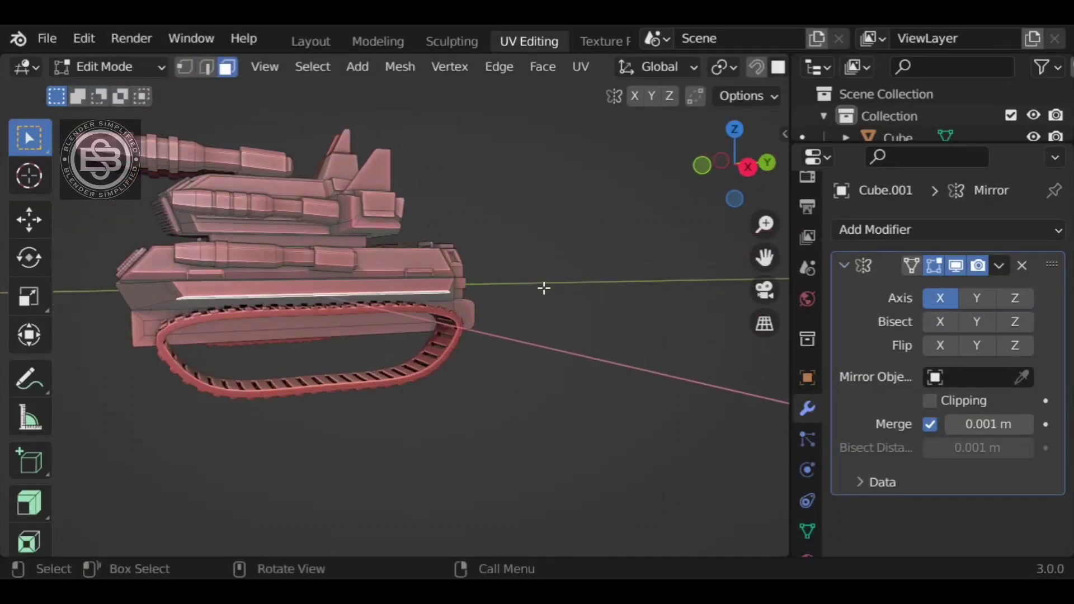
pyautogui.press('e')
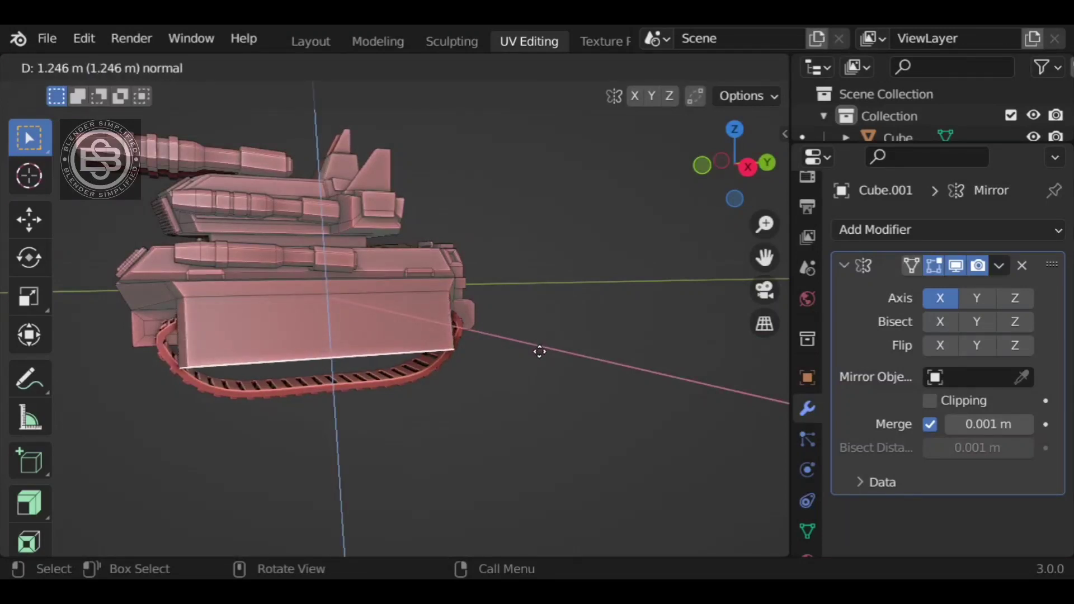
pyautogui.click(539, 351)
pyautogui.press('s')
pyautogui.click(427, 376)
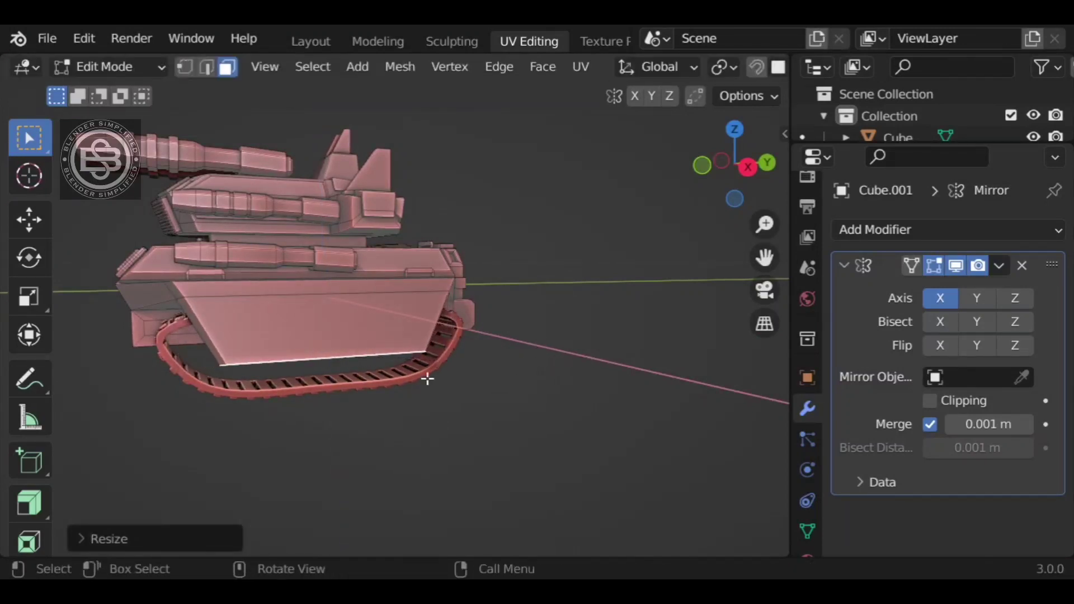
pyautogui.moveTo(427, 376); pyautogui.dragTo(551, 376, button='middle')
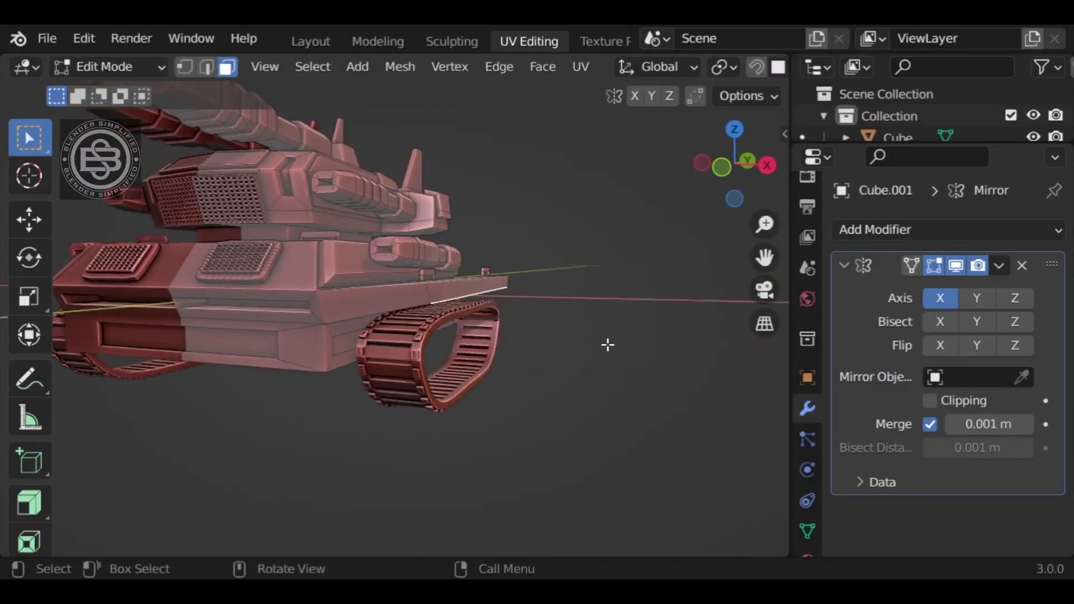
# - Extrude the overhang's narrow underside strip a short way down and flatten its lower face with a Z scale of 0
pyautogui.press('e')
pyautogui.click(609, 364)
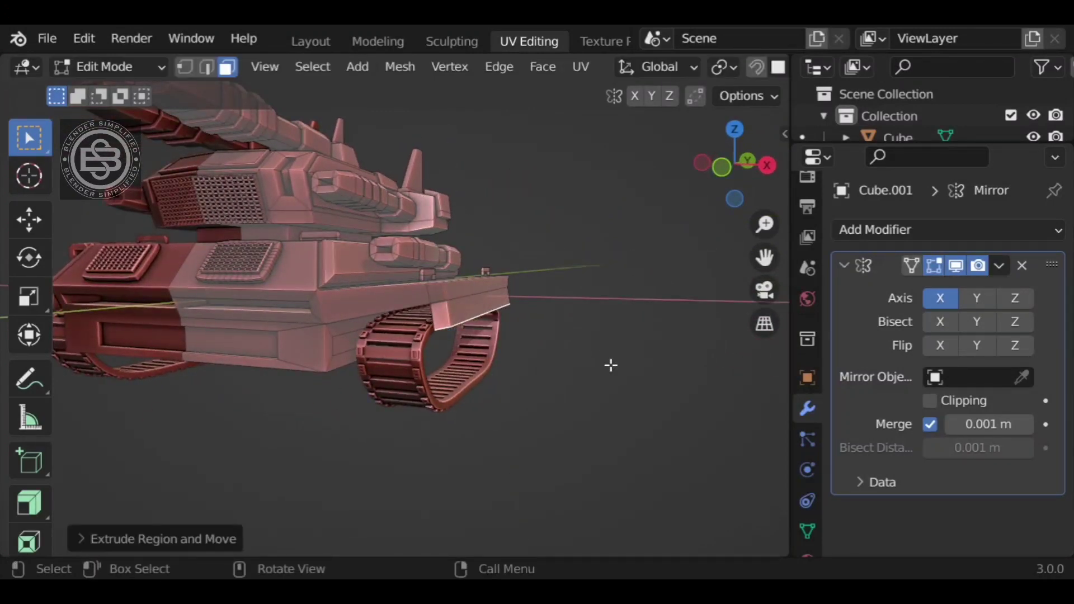
pyautogui.moveTo(597, 352); pyautogui.dragTo(565, 307, button='middle')
pyautogui.press('s')
pyautogui.press('z')
pyautogui.press('0')
pyautogui.press('Return')
# - Extrude the flattened strip about 1.2 m down over the track, scale its end into a tapered skirt and leave Edit Mode
pyautogui.press('e')
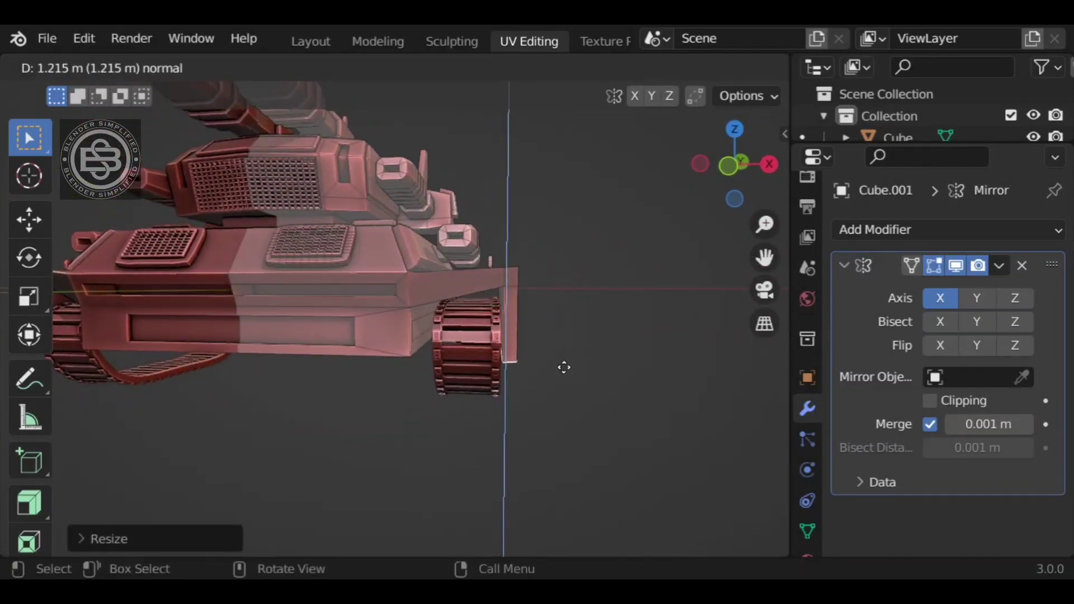
pyautogui.click(564, 367)
pyautogui.moveTo(564, 367)
pyautogui.mouseDown(button='middle')
pyautogui.moveTo(568, 343)
pyautogui.moveTo(498, 312)
pyautogui.moveTo(489, 359)
pyautogui.moveTo(505, 323)
pyautogui.moveTo(434, 311)
pyautogui.moveTo(458, 377)
pyautogui.moveTo(373, 404)
pyautogui.moveTo(561, 405)
pyautogui.moveTo(580, 376)
pyautogui.mouseUp(button='middle')
pyautogui.press('s')
pyautogui.click(518, 355)
pyautogui.press('Tab')
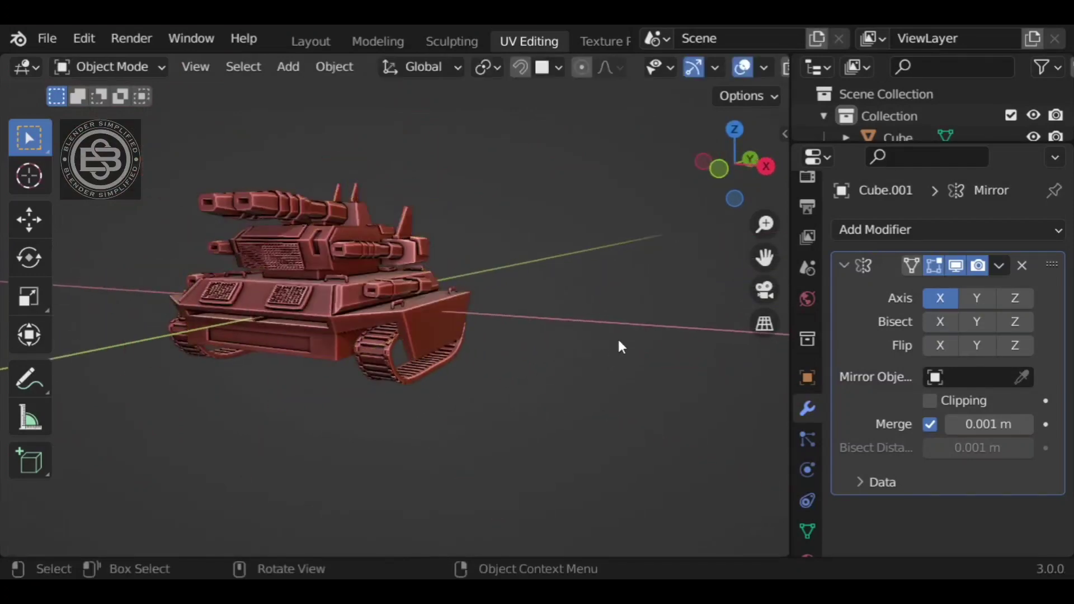
# - Select the near track and, in Edit Mode, add a 16-vertex cylinder with 1 m radius and 2 m depth
pyautogui.moveTo(619, 344); pyautogui.dragTo(344, 303, button='middle')
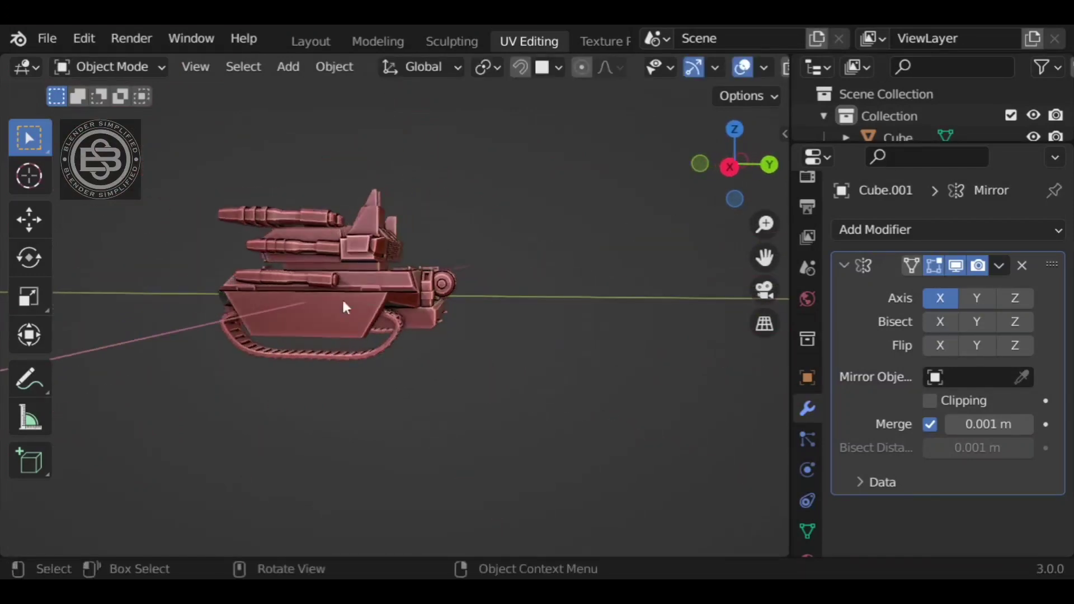
pyautogui.click(393, 347)
pyautogui.moveTo(393, 346); pyautogui.dragTo(551, 343, button='middle')
pyautogui.press('Tab')
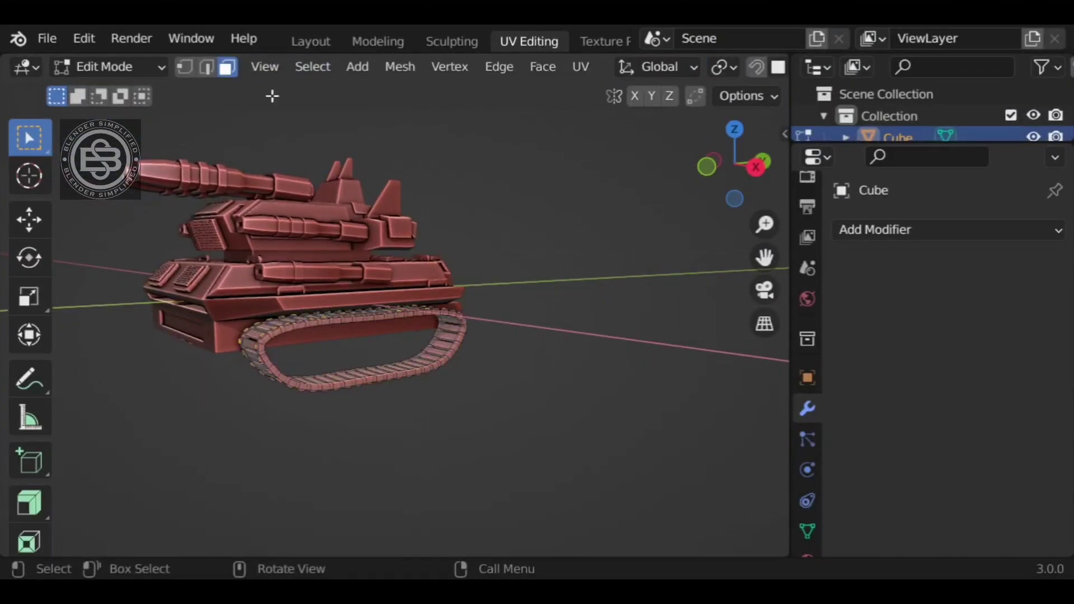
pyautogui.click(356, 67)
pyautogui.click(441, 202)
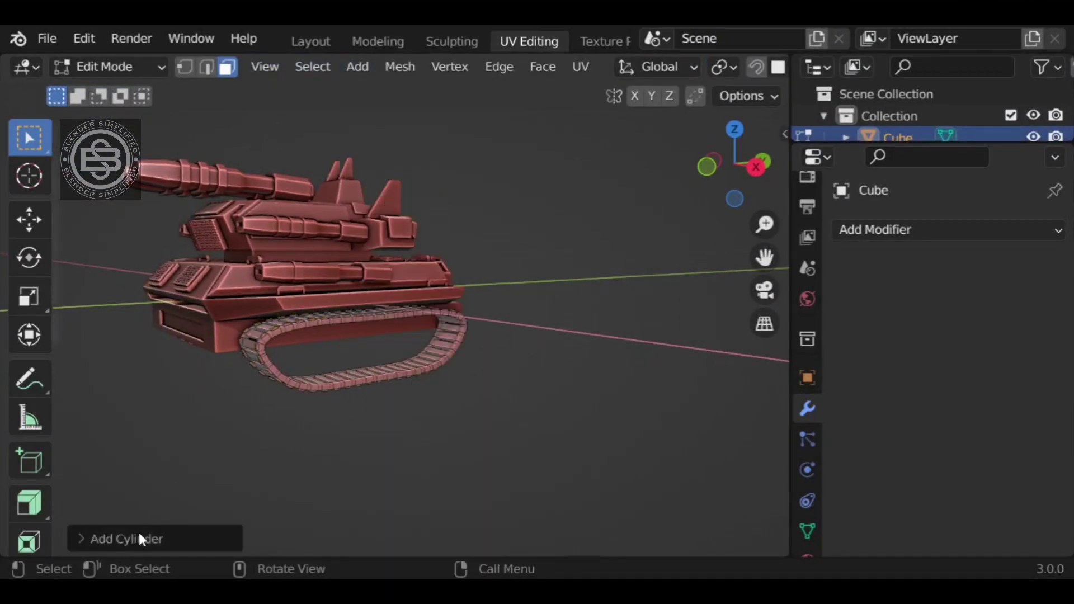
pyautogui.click(139, 538)
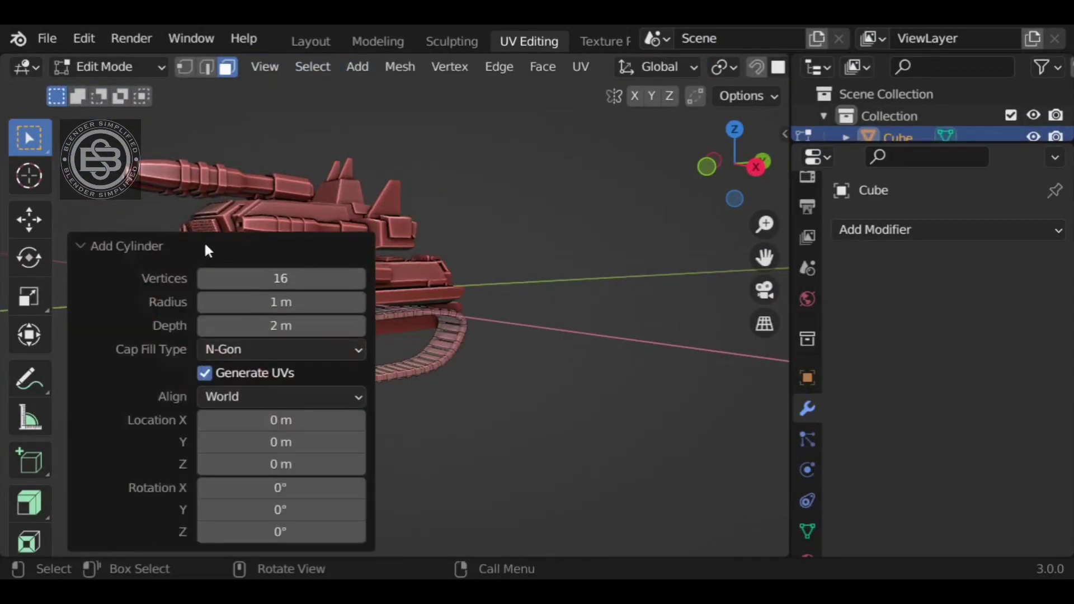
pyautogui.click(208, 250)
# - Move the new cylinder along X out beside the track, rotate it 90° about Y and scale it down to wheel size
pyautogui.press('g')
pyautogui.press('x')
pyautogui.click(665, 398)
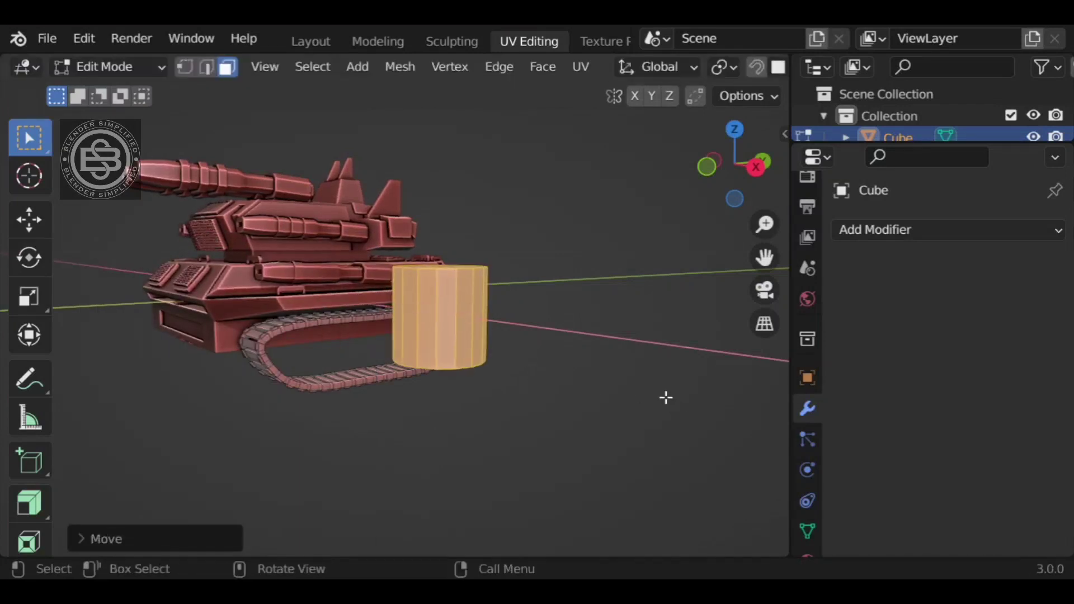
pyautogui.write('ry90')
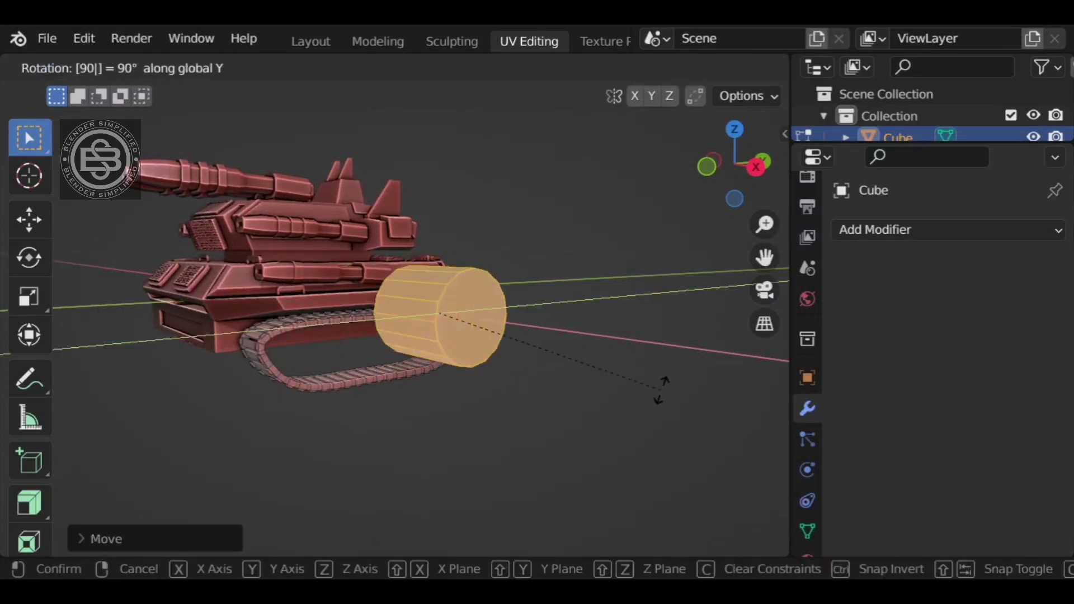
pyautogui.press('Return')
pyautogui.press('s')
pyautogui.click(530, 336)
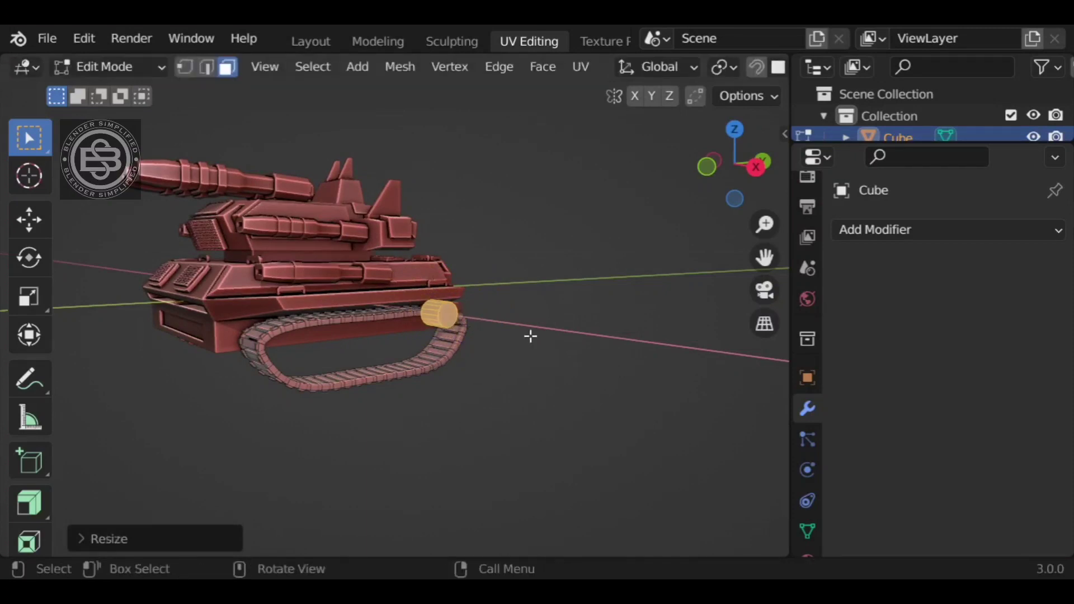
# - Stretch the small cylinder along X to roughly the width of the track
pyautogui.press('KP_1')
pyautogui.press('s')
pyautogui.press('x')
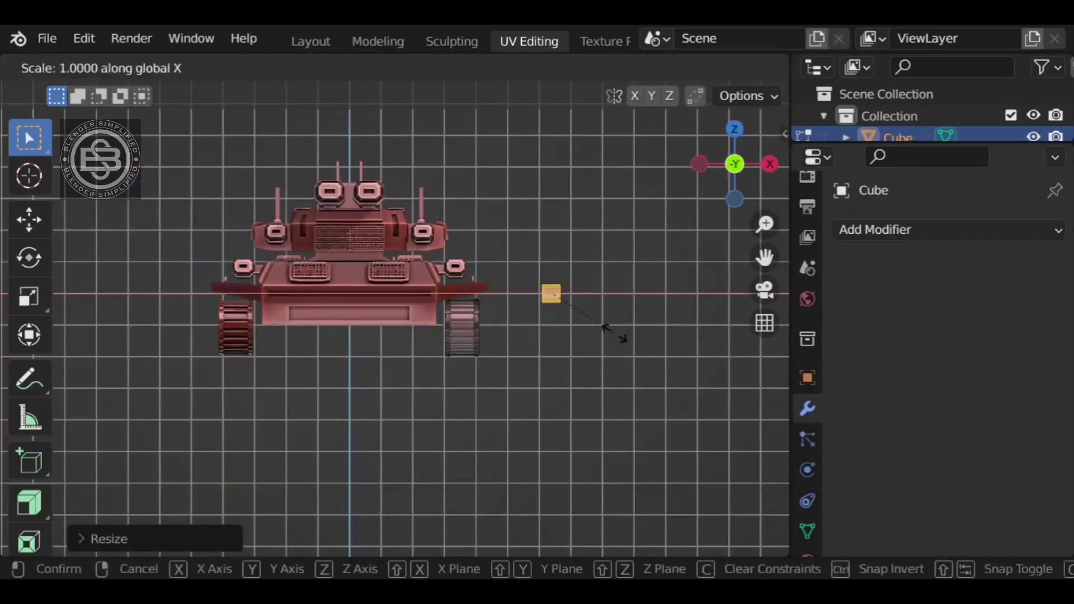
pyautogui.click(647, 337)
pyautogui.scroll(3, 647, 337)
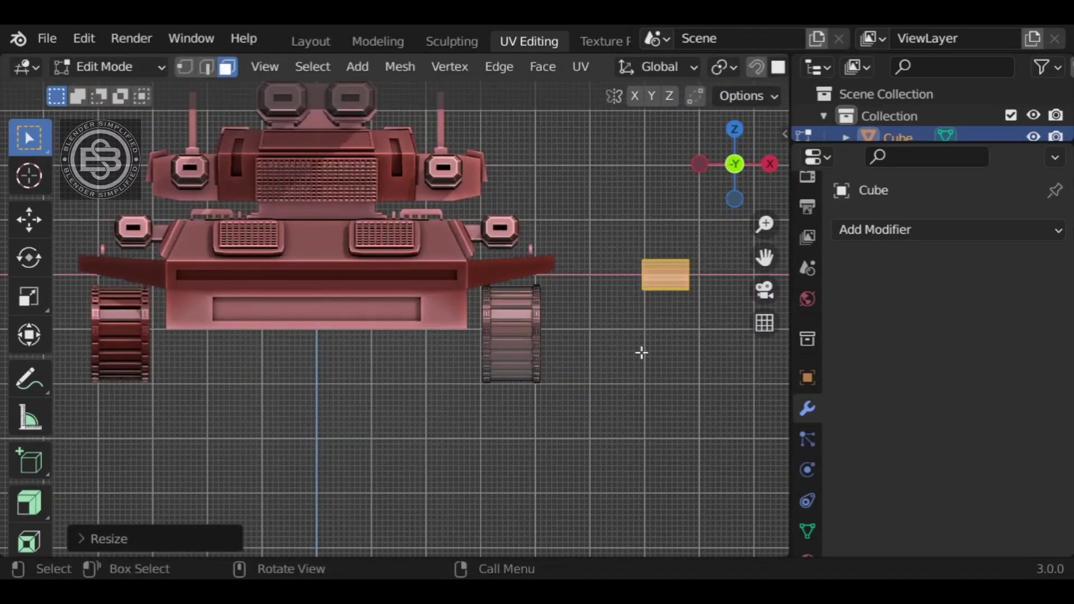
pyautogui.moveTo(641, 353); pyautogui.dragTo(376, 357, button='middle')
pyautogui.scroll(1, 386, 356)
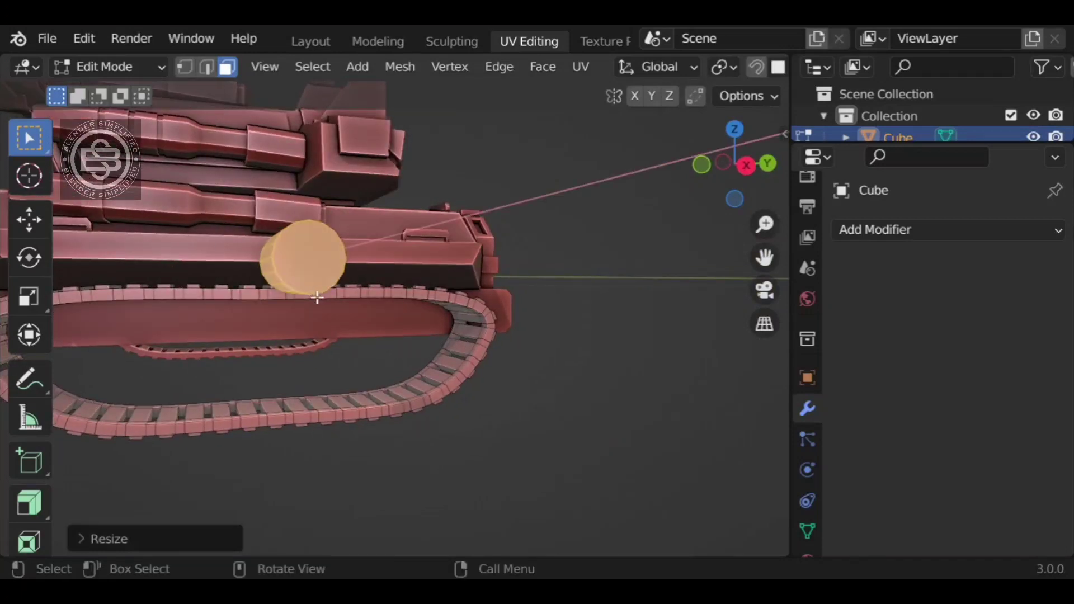
# - Add four evenly spaced loop cuts around the cylinder, without sliding them
pyautogui.moveTo(317, 299); pyautogui.dragTo(649, 436, button='middle')
pyautogui.hotkey('alt', 'a')
pyautogui.hotkey('ctrl', 'r')
pyautogui.scroll(2, 640, 340)
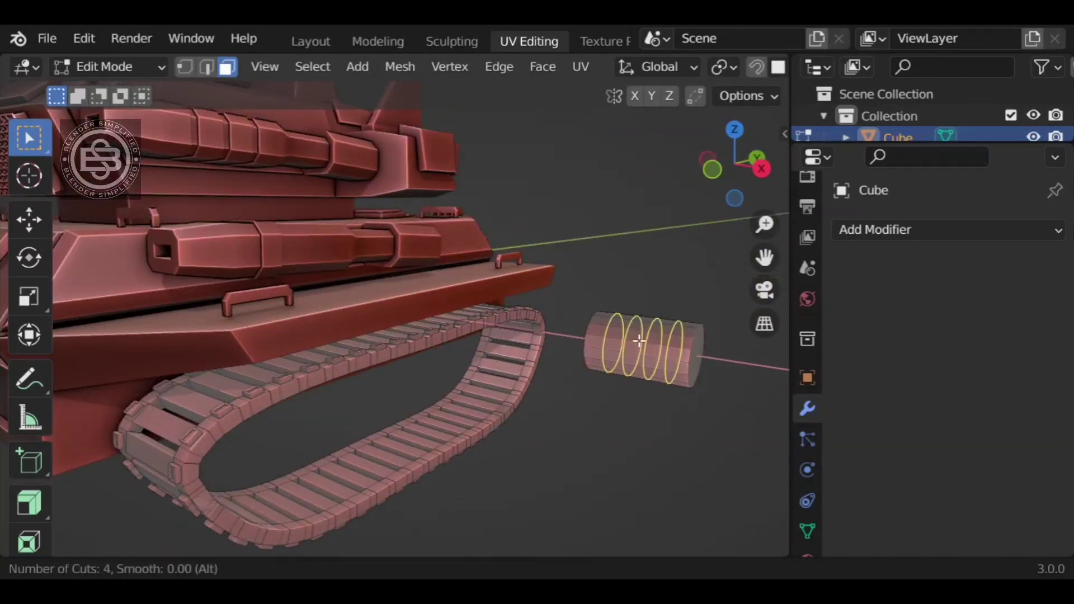
pyautogui.click(637, 353)
pyautogui.rightClick(638, 352)
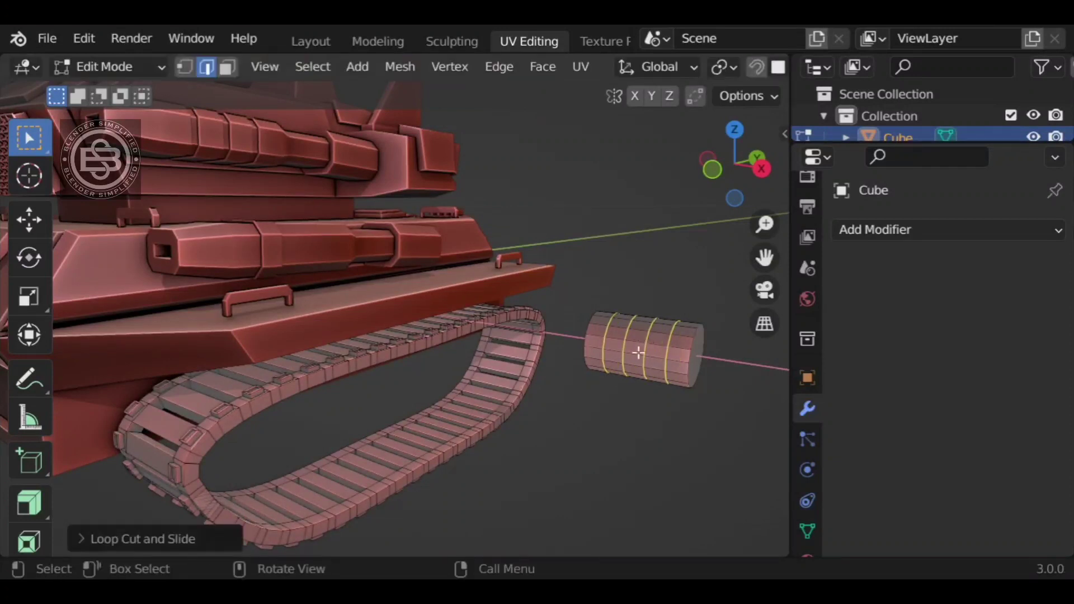
# - Select the bands of faces at both ends of the cylinder and extrude them slightly outward as raised rims
pyautogui.click(600, 341)
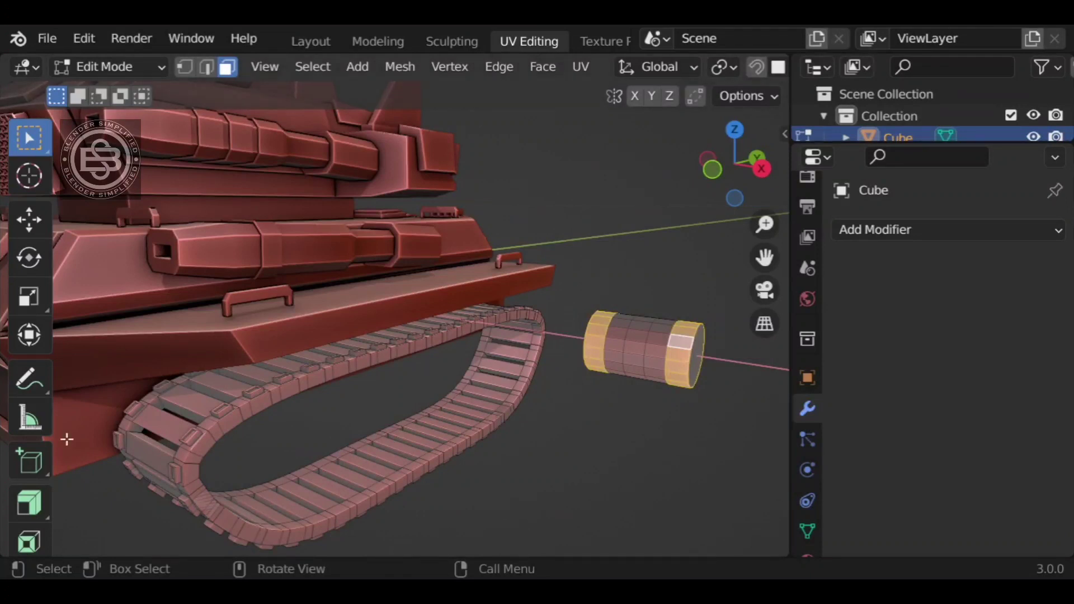
pyautogui.click(30, 504)
pyautogui.moveTo(655, 237); pyautogui.dragTo(650, 260)
pyautogui.click(699, 321)
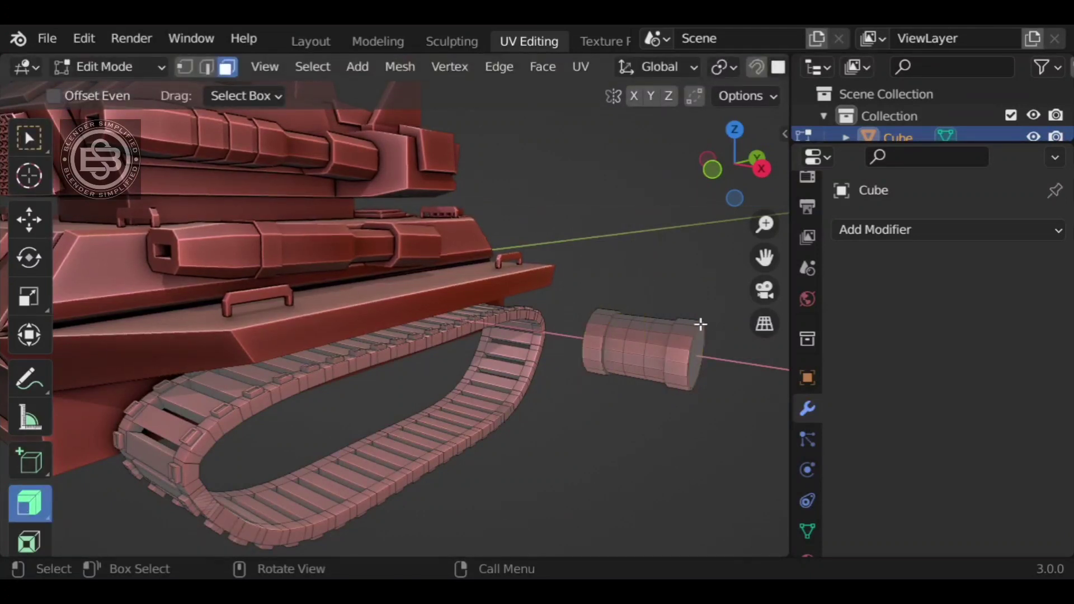
# - Inset the wheel's outer end cap and extrude the inner face inward to form a recess
pyautogui.moveTo(700, 324); pyautogui.dragTo(632, 314, button='middle')
pyautogui.click(453, 338)
pyautogui.moveTo(482, 378); pyautogui.dragTo(607, 371, button='middle')
pyautogui.press('i')
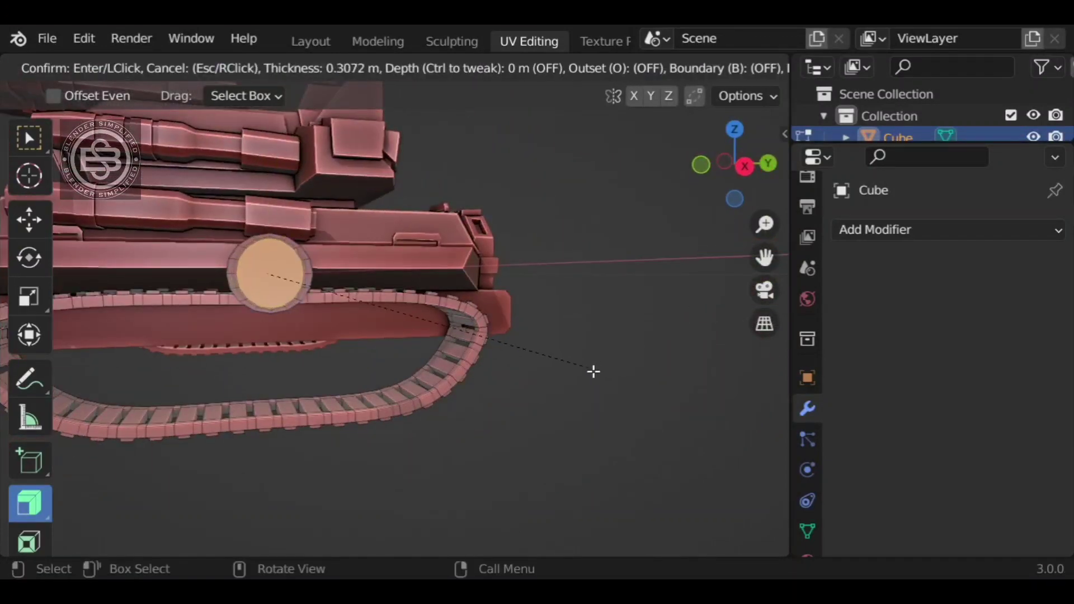
pyautogui.click(518, 379)
pyautogui.moveTo(518, 378); pyautogui.dragTo(538, 374, button='middle')
pyautogui.press('e')
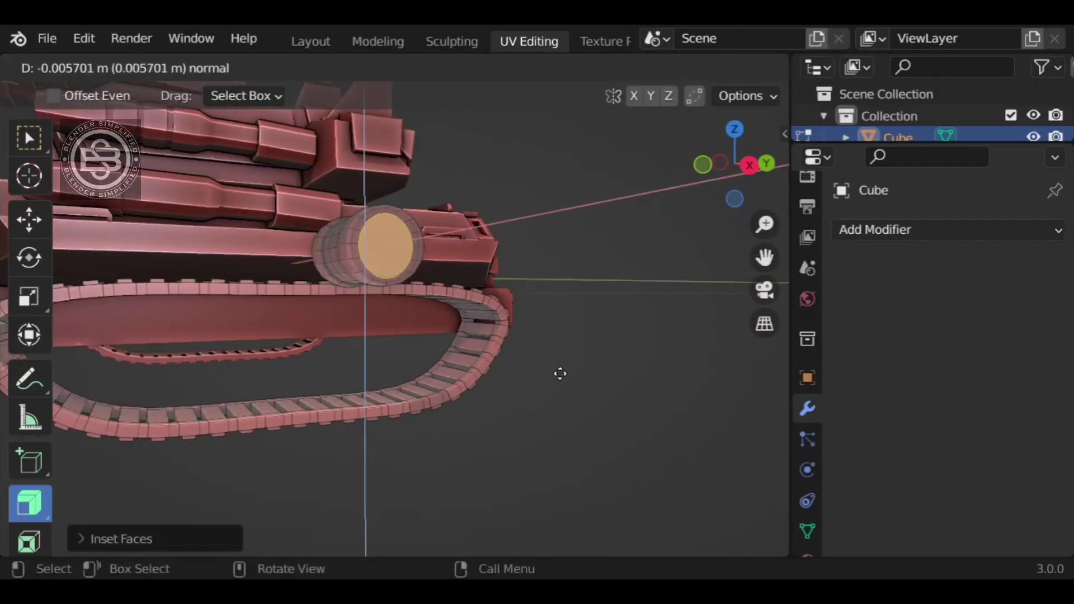
pyautogui.click(562, 372)
pyautogui.moveTo(364, 139); pyautogui.dragTo(361, 137)
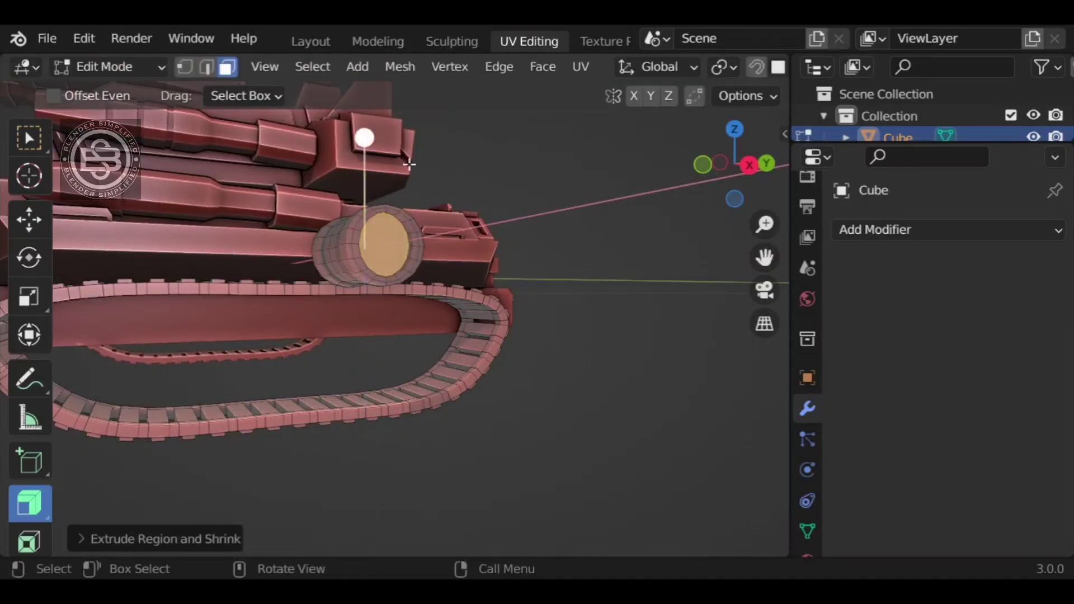
# - Inset the recessed end face again and extrude its centre outward as a hub
pyautogui.press('i')
pyautogui.click(566, 335)
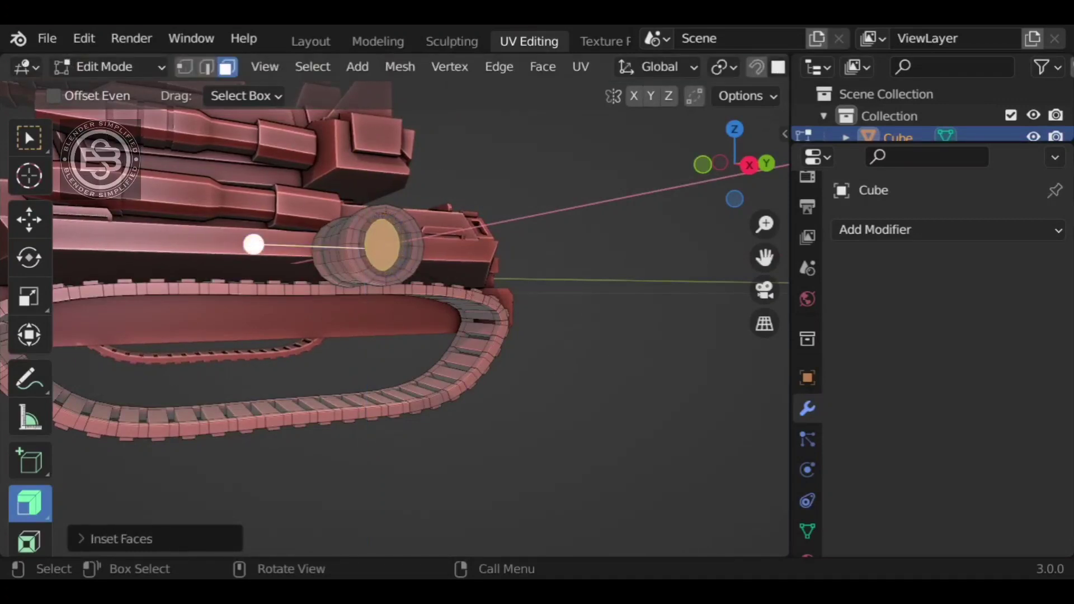
pyautogui.moveTo(253, 243); pyautogui.dragTo(237, 246)
pyautogui.click(294, 244)
pyautogui.moveTo(293, 244); pyautogui.dragTo(448, 281, button='middle')
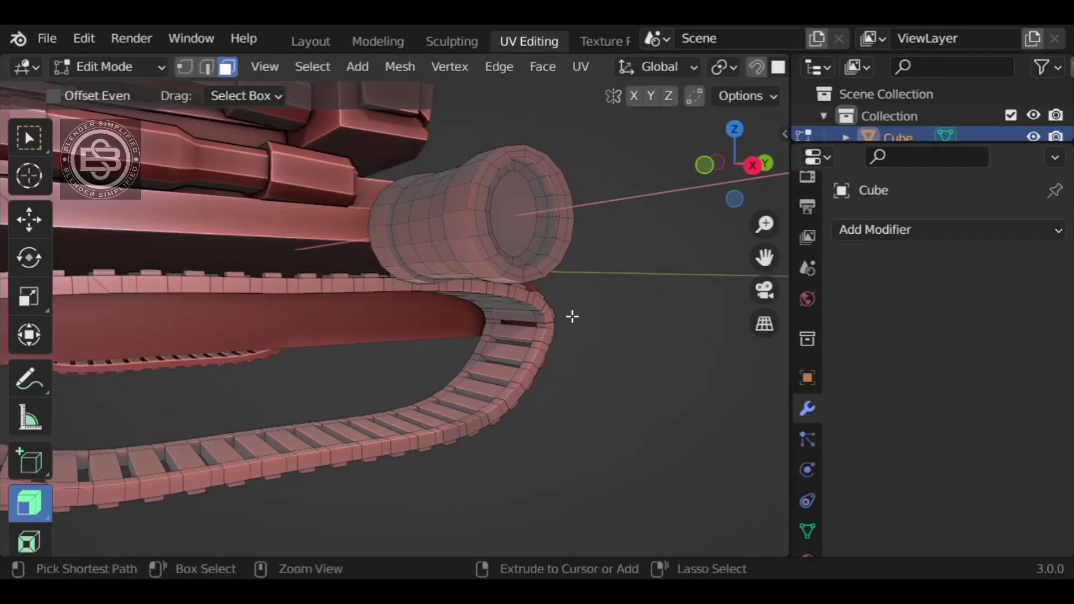
pyautogui.hotkey('ctrl', 'z')
pyautogui.hotkey('alt', 's')
pyautogui.moveTo(331, 223); pyautogui.dragTo(314, 242)
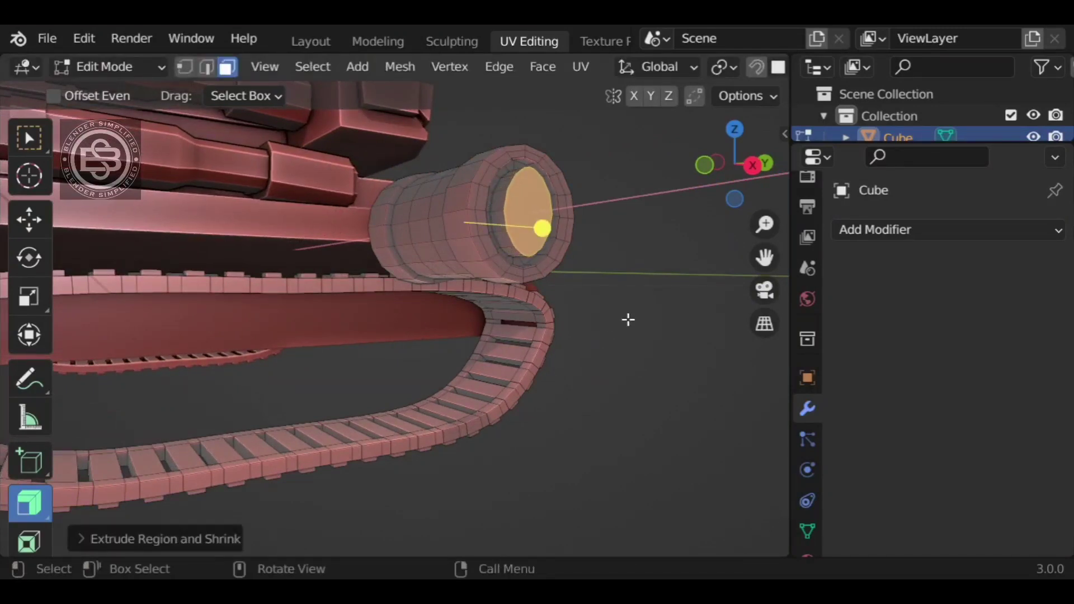
pyautogui.click(628, 319)
# - Raise the wheel's middle band of faces outward along its normals to form a central ridge
pyautogui.scroll(-4, 615, 320)
pyautogui.moveTo(467, 326); pyautogui.dragTo(584, 318, button='middle')
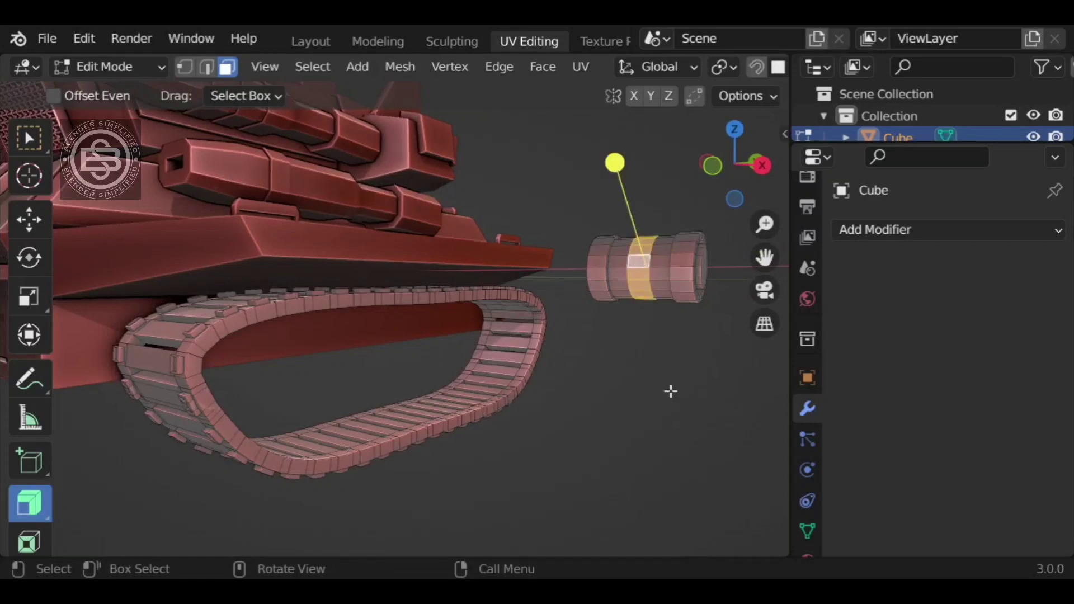
pyautogui.hotkey('alt', 's')
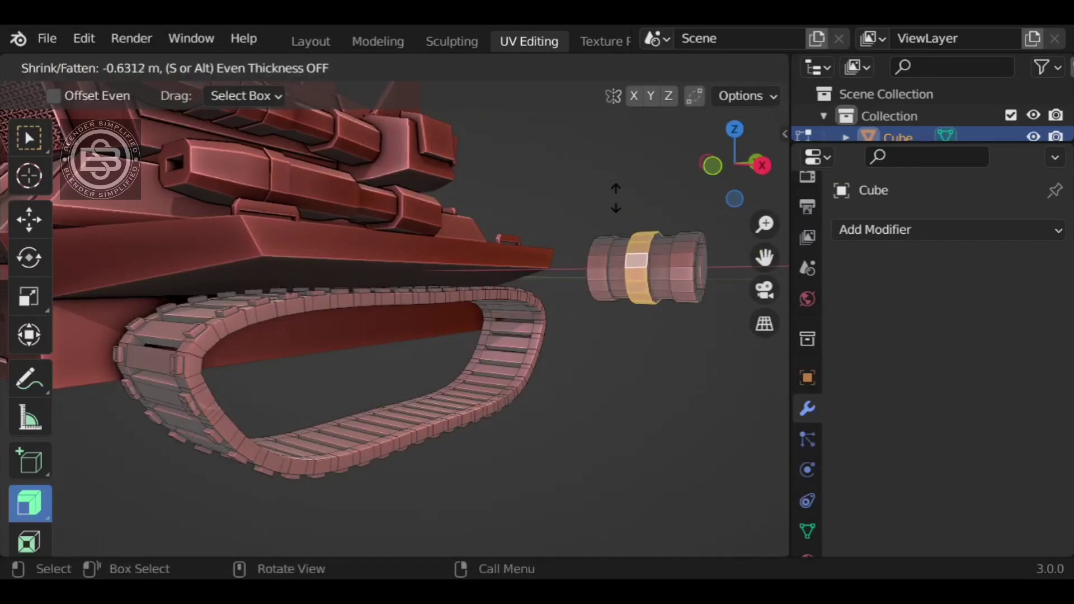
pyautogui.click(631, 326)
# - Select the whole linked wheel and lower it along Z to sit within the track's height in side view
pyautogui.scroll(-5, 626, 347)
pyautogui.moveTo(620, 369); pyautogui.dragTo(520, 360, button='middle')
pyautogui.hotkey('ctrl', 'l')
pyautogui.click(25, 129)
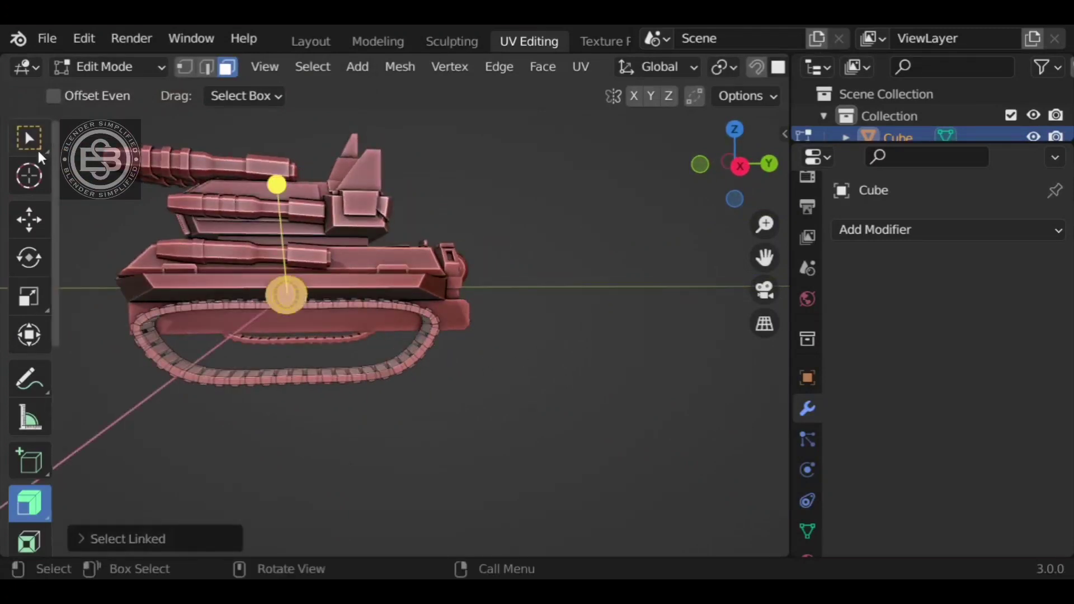
pyautogui.press('g')
pyautogui.press('z')
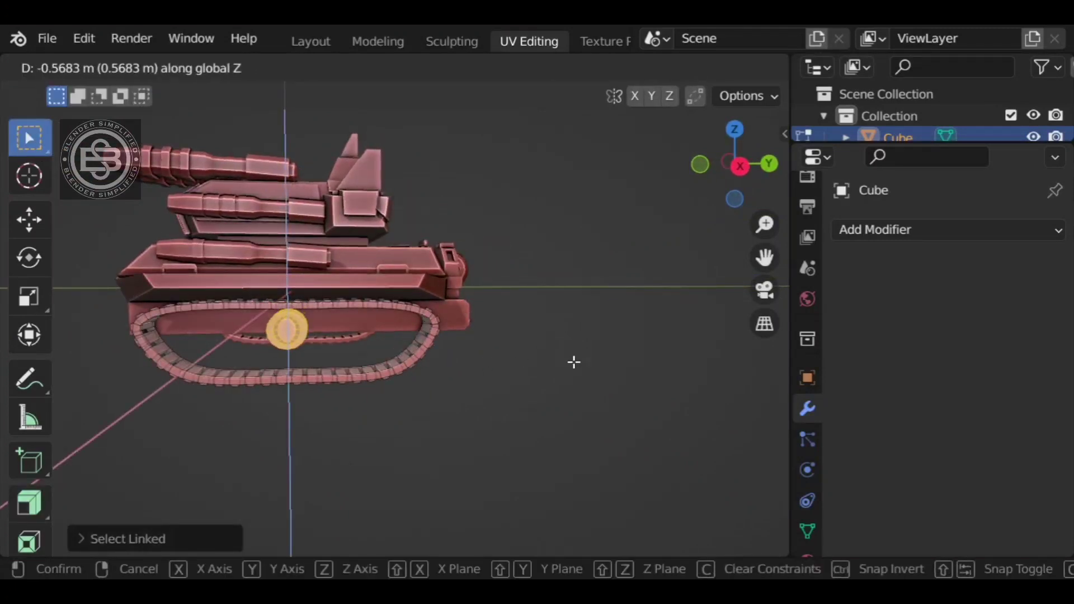
pyautogui.click(574, 362)
pyautogui.click(739, 165)
pyautogui.press('g')
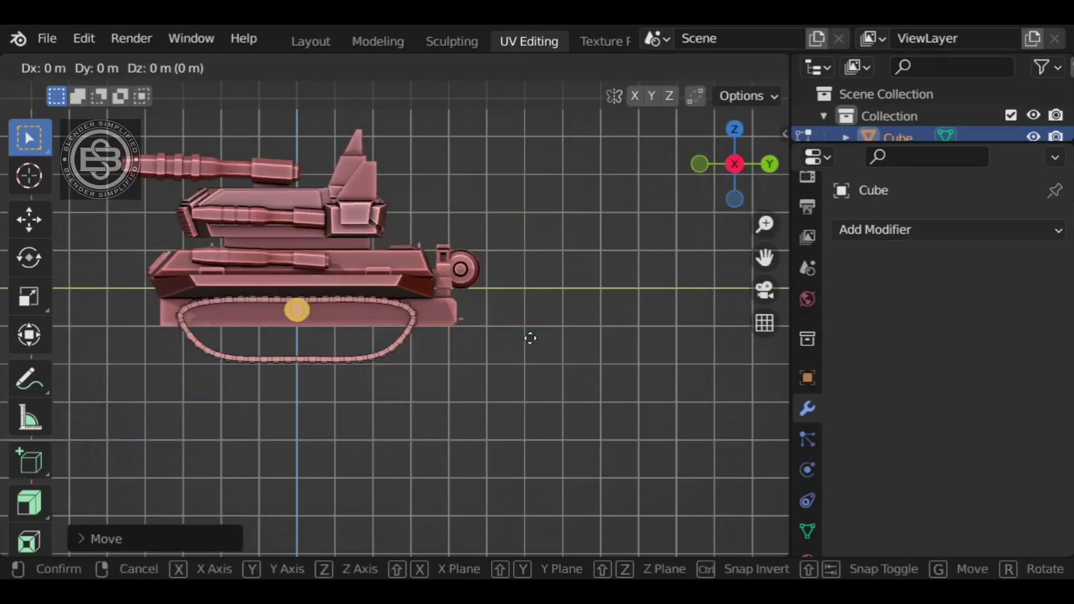
pyautogui.press('z')
pyautogui.click(532, 343)
# - Scale the wheel up slightly and fit it inside the track's rear curve by moving it along Y and Z
pyautogui.press('s')
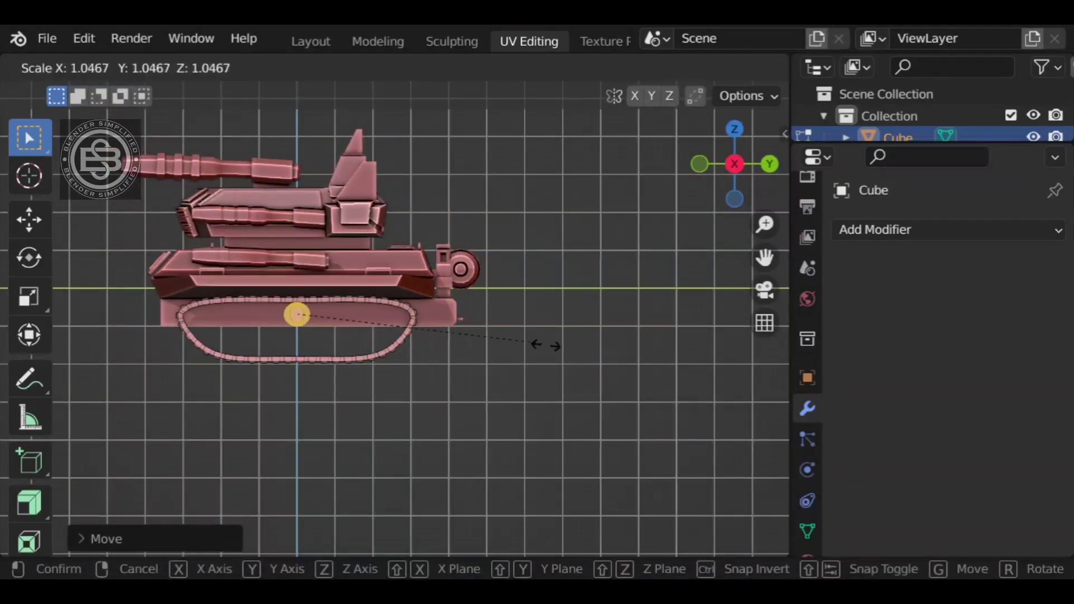
pyautogui.click(553, 352)
pyautogui.press('g')
pyautogui.press('y')
pyautogui.click(648, 354)
pyautogui.press('g')
pyautogui.press('z')
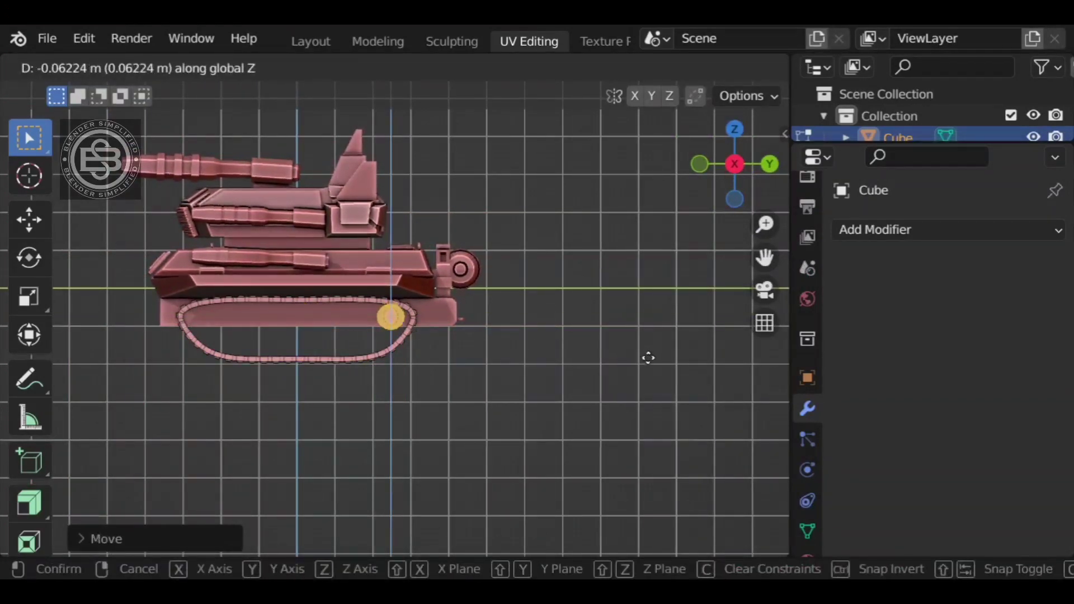
pyautogui.click(648, 356)
pyautogui.press('g')
pyautogui.press('y')
pyautogui.click(648, 355)
pyautogui.scroll(1, 647, 354)
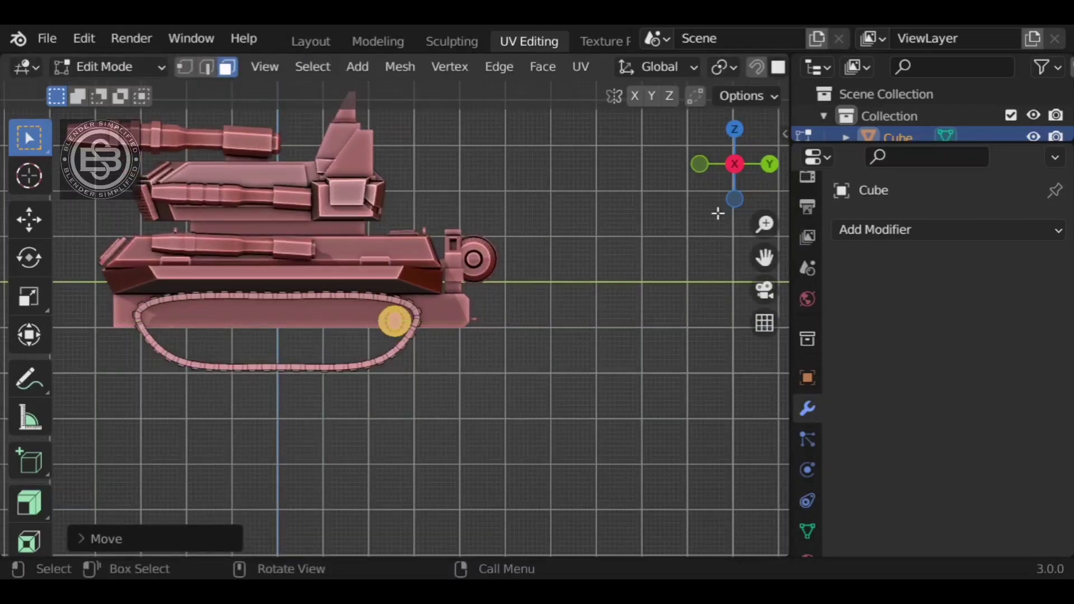
# - Duplicate the rear wheel along Y into the track's front curve
pyautogui.press('g')
pyautogui.press('y')
pyautogui.click(410, 324)
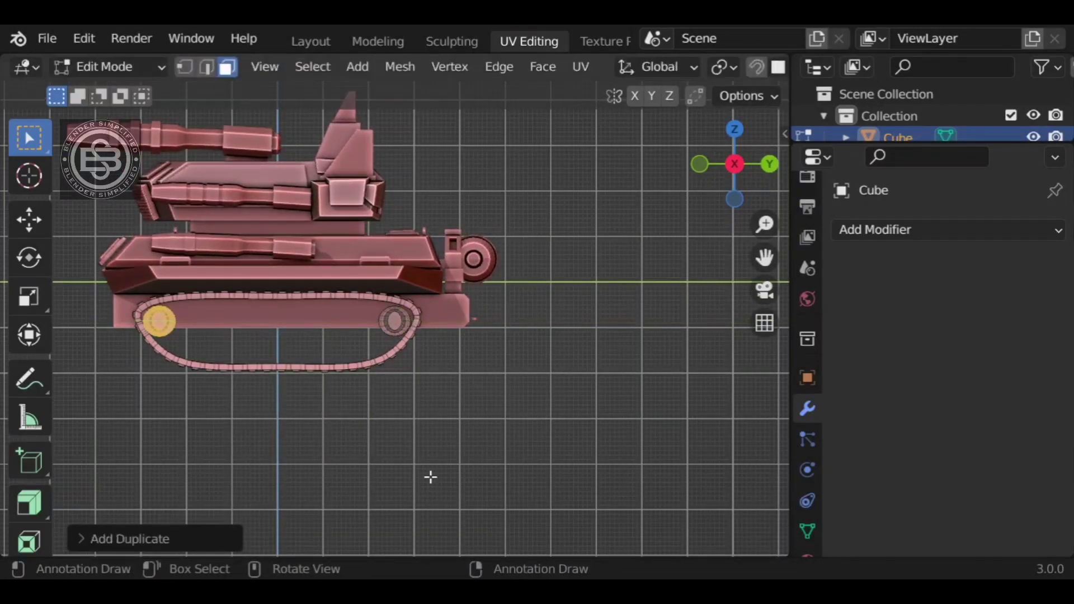
# - Duplicate the front wheel about 0.9 m along Y and repeat the copy until five wheels fill the gap between the end wheels
pyautogui.hotkey('shift', 'd')
pyautogui.press('y')
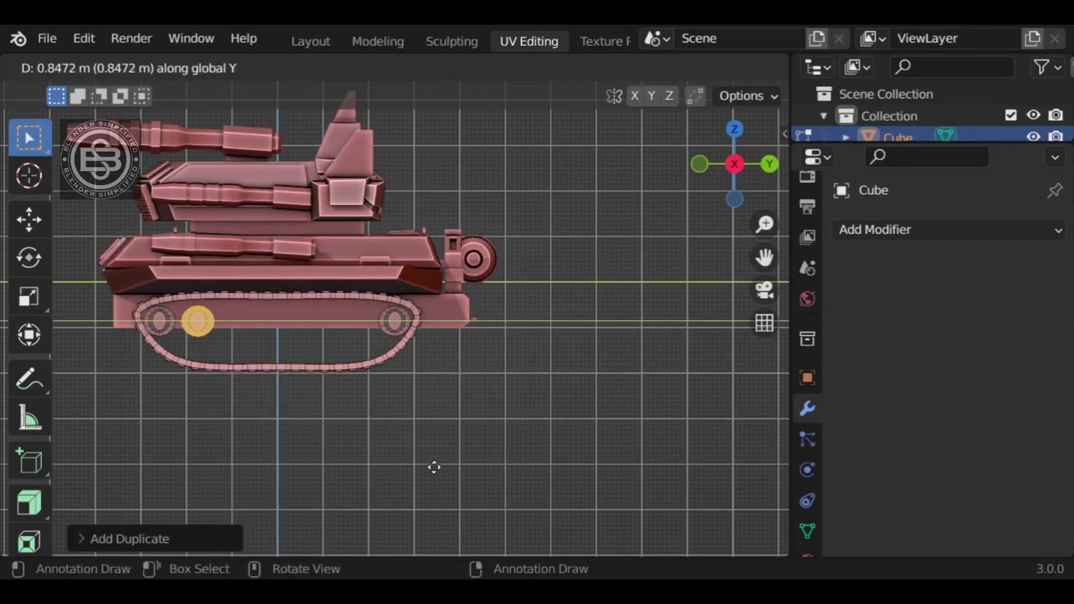
pyautogui.click(434, 467)
pyautogui.hotkey('shift', 'r')
pyautogui.hotkey('shift', 'r')
pyautogui.hotkey('shift', 'r')
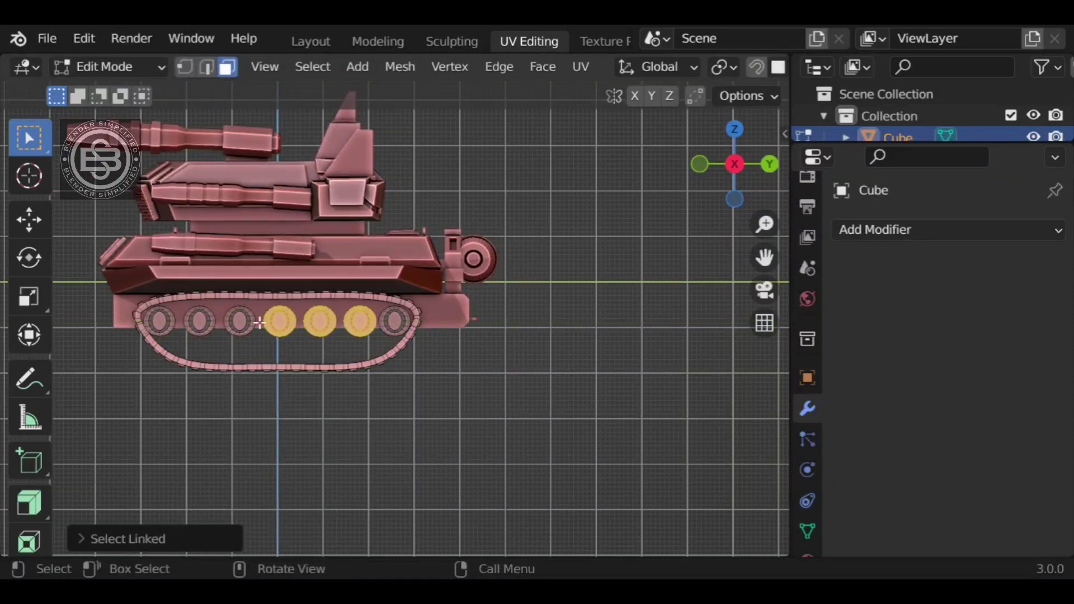
# - Lower the five middle wheels along Z towards the track's bottom run and scale them up slightly together
pyautogui.press('g')
pyautogui.press('z')
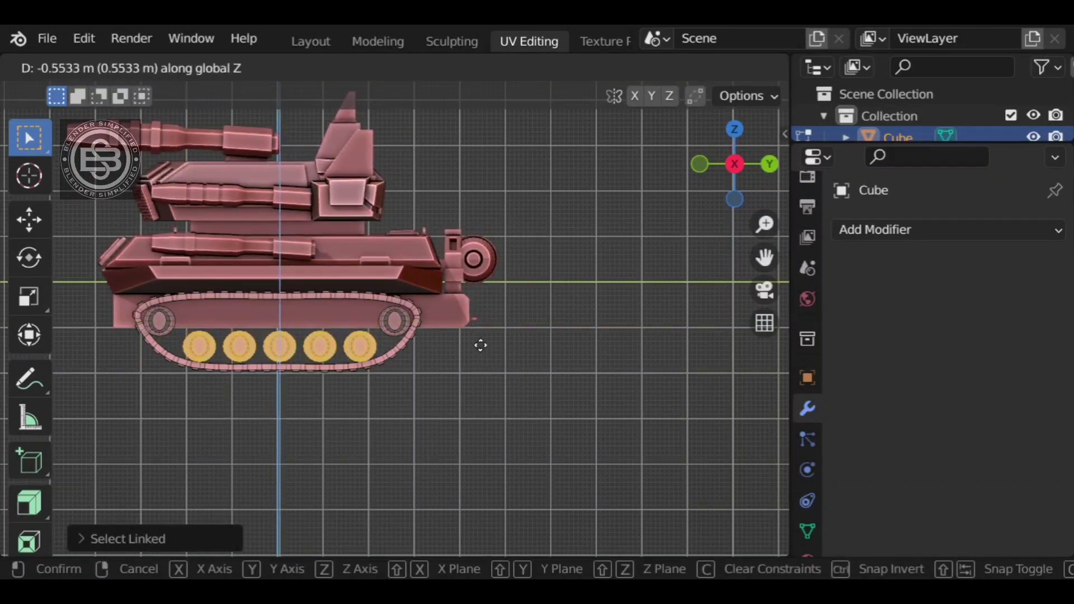
pyautogui.click(482, 338)
pyautogui.press('s')
pyautogui.click(496, 346)
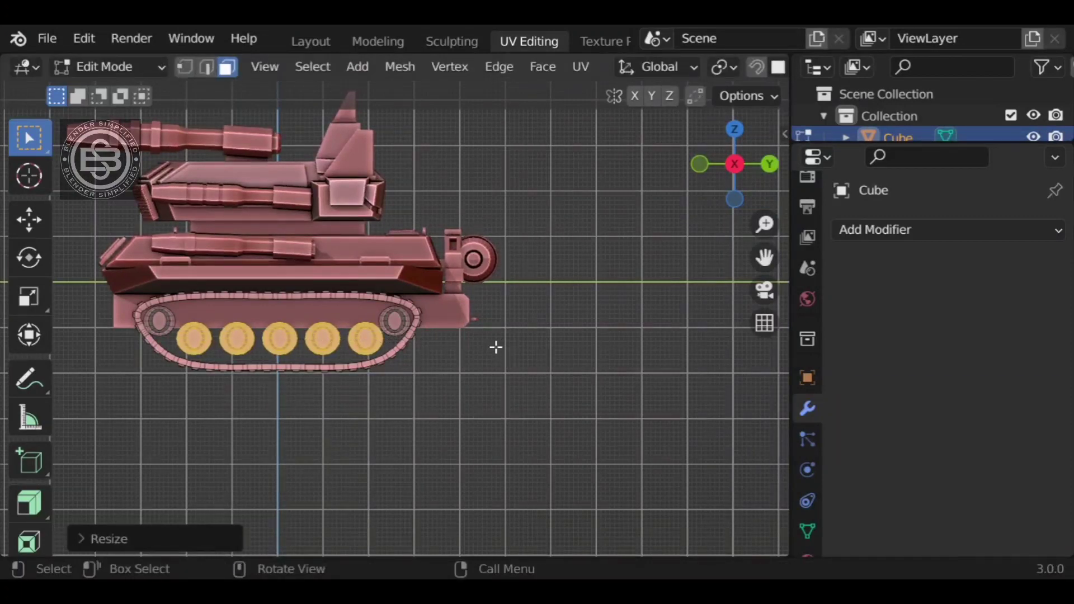
# - Shift the five middle wheels along Y to centre them and along Z to rest on the track's lower run
pyautogui.press('g')
pyautogui.press('y')
pyautogui.click(492, 350)
pyautogui.press('g')
pyautogui.press('z')
pyautogui.click(508, 353)
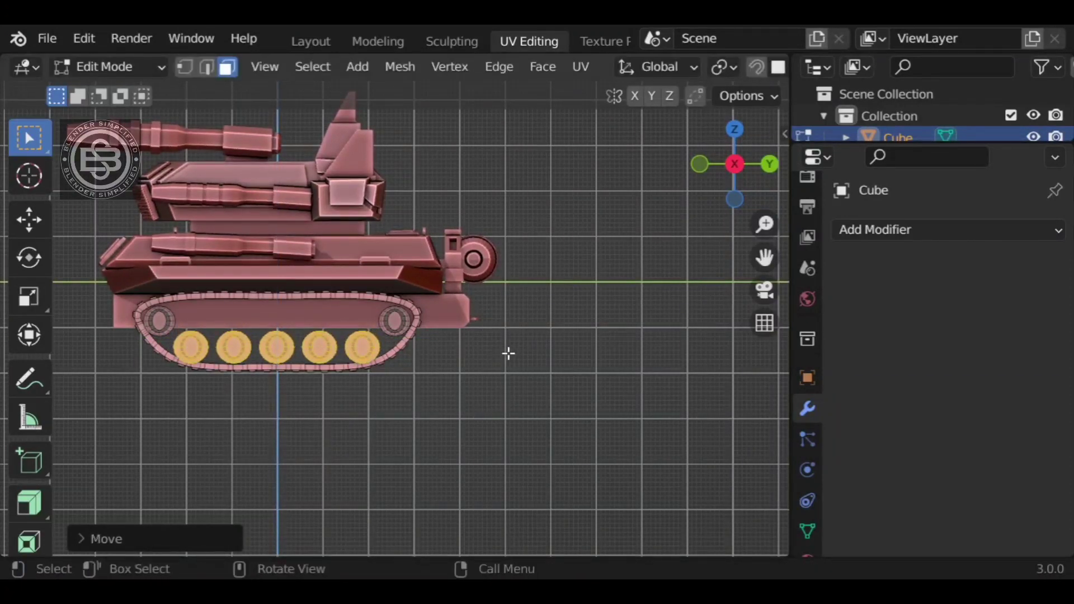
# - Select all seven linked wheels and move them along X into the near track, aligned in front view
pyautogui.moveTo(508, 353); pyautogui.dragTo(363, 384, button='middle')
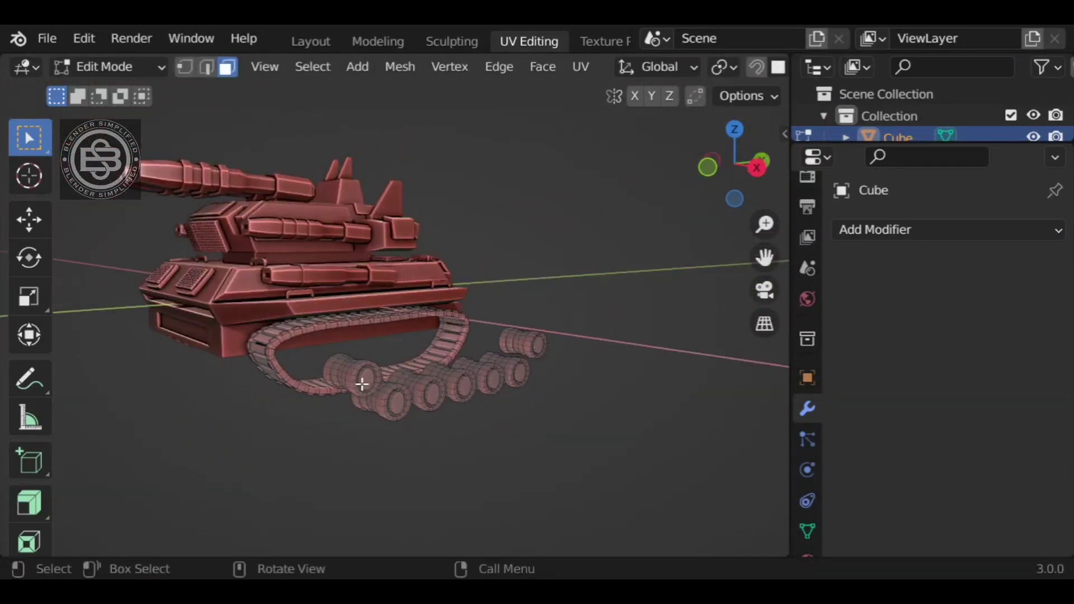
pyautogui.press('l')
pyautogui.press('l')
pyautogui.click(710, 167)
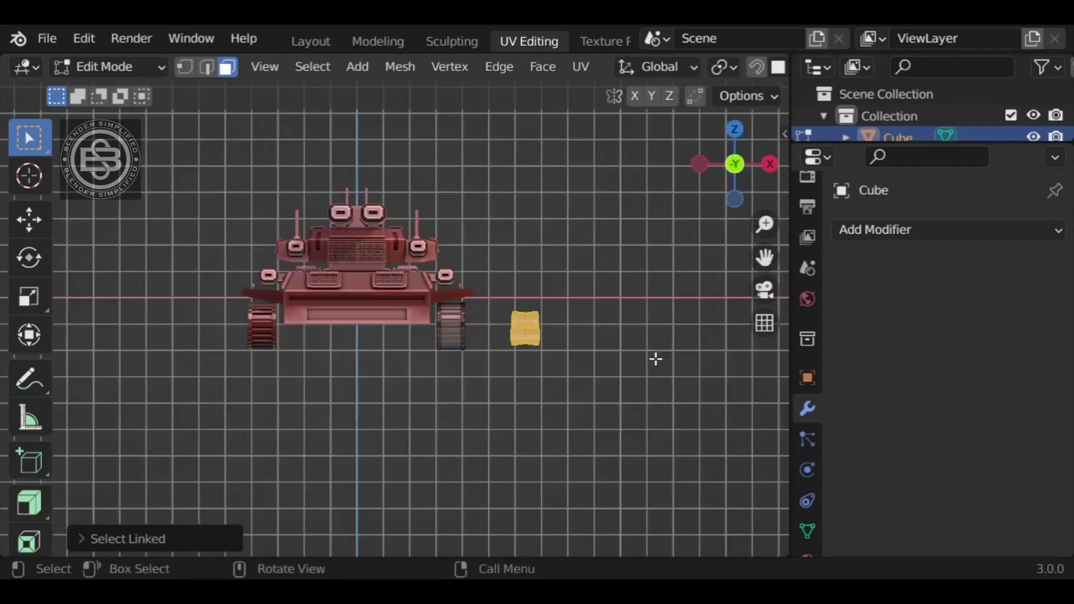
pyautogui.press('g')
pyautogui.press('x')
pyautogui.click(580, 367)
# - Duplicate the full wheel set along X into the opposite track and leave Edit Mode
pyautogui.moveTo(580, 367); pyautogui.dragTo(614, 368, button='middle')
pyautogui.scroll(2, 532, 353)
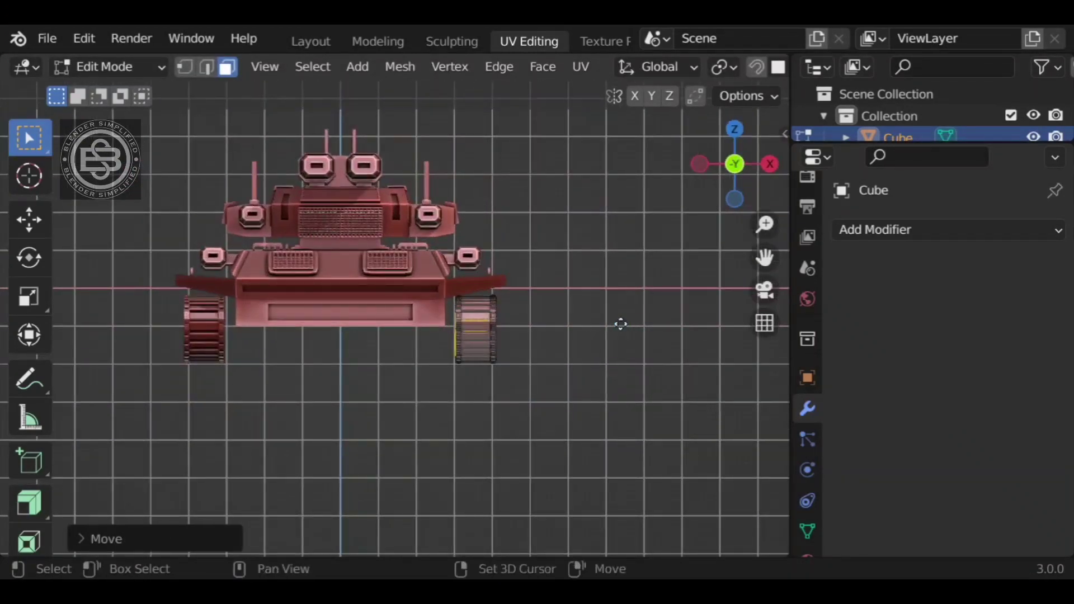
pyautogui.press('g')
pyautogui.press('x')
pyautogui.click(349, 356)
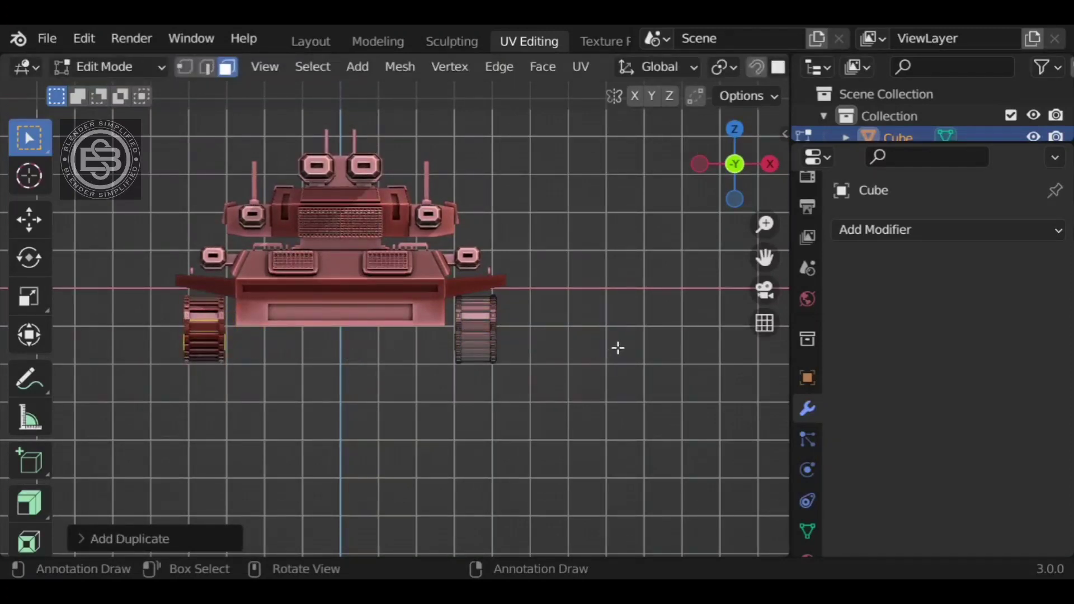
pyautogui.moveTo(616, 348); pyautogui.dragTo(531, 342, button='middle')
pyautogui.press('Tab')
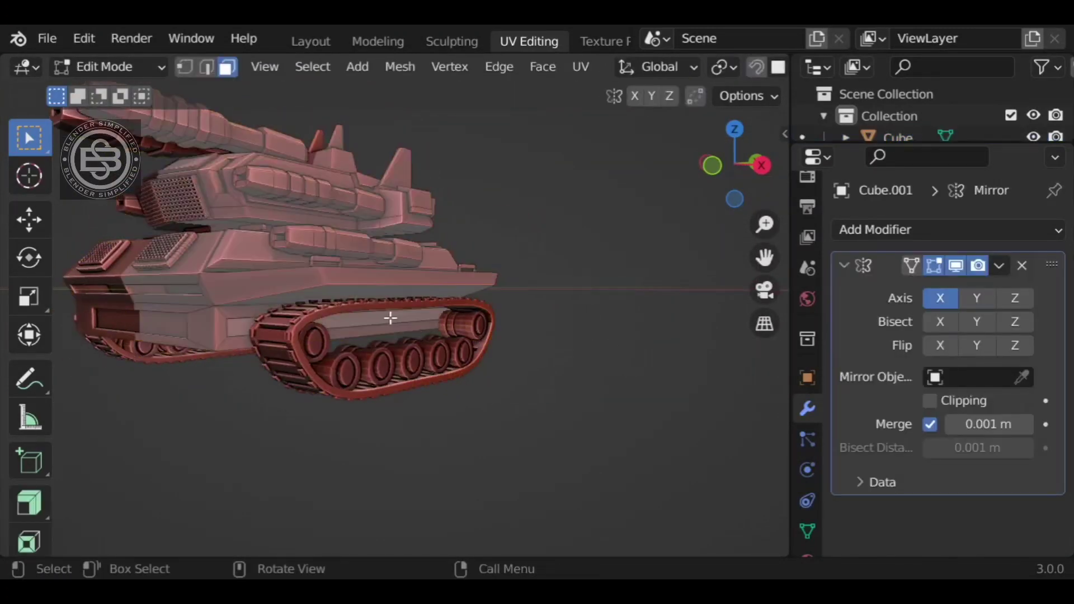
# - Duplicate the lower hull side face in place and shorten the copy along Y to fit between the track's end wheels
pyautogui.moveTo(388, 314); pyautogui.dragTo(341, 315, button='middle')
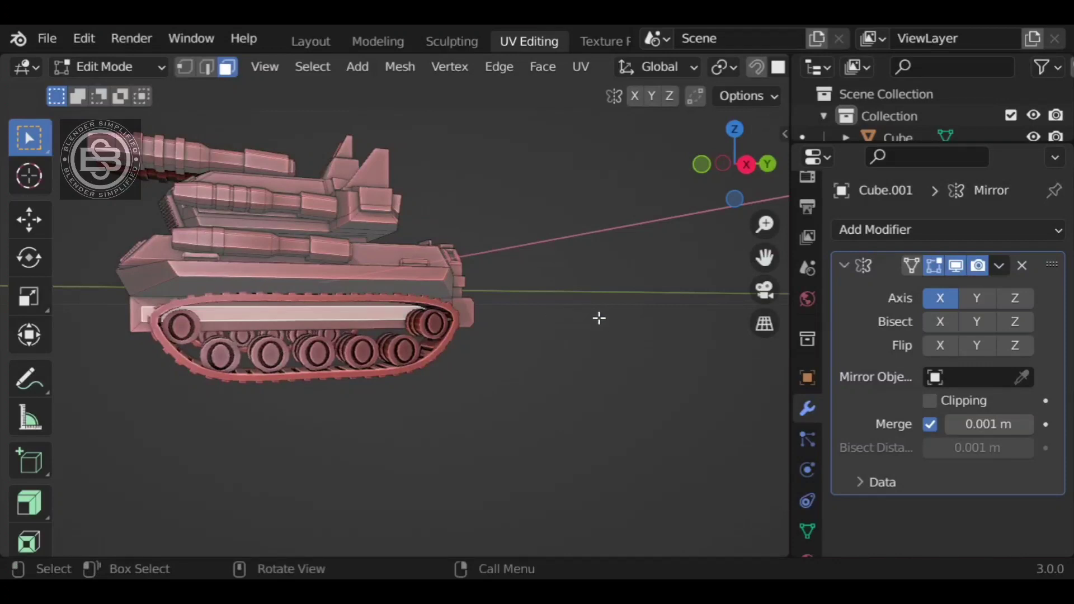
pyautogui.hotkey('shift', 'd')
pyautogui.rightClick(656, 320)
pyautogui.press('s')
pyautogui.press('y')
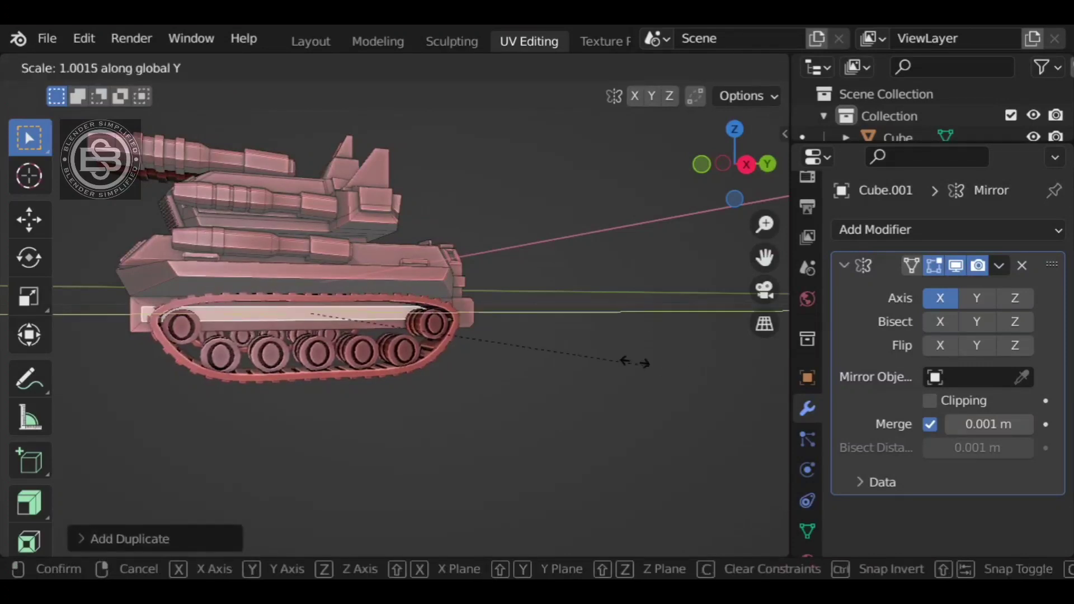
pyautogui.click(504, 364)
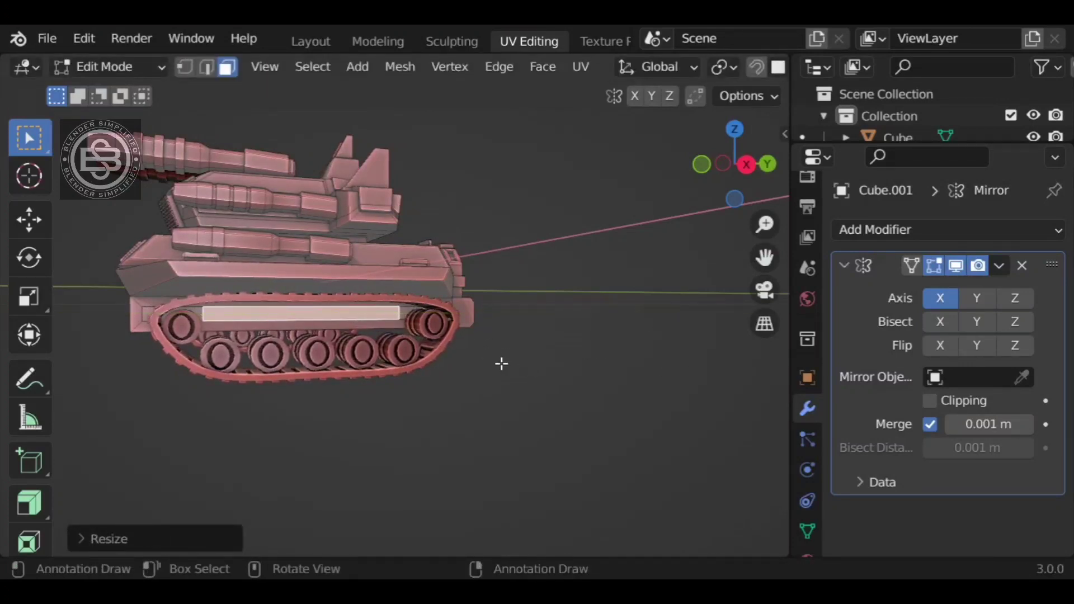
# - Extrude the shortened face outward about 1.22 m to form a beam inside the track
pyautogui.press('e')
pyautogui.rightClick(519, 368)
pyautogui.moveTo(520, 369); pyautogui.dragTo(582, 391, button='middle')
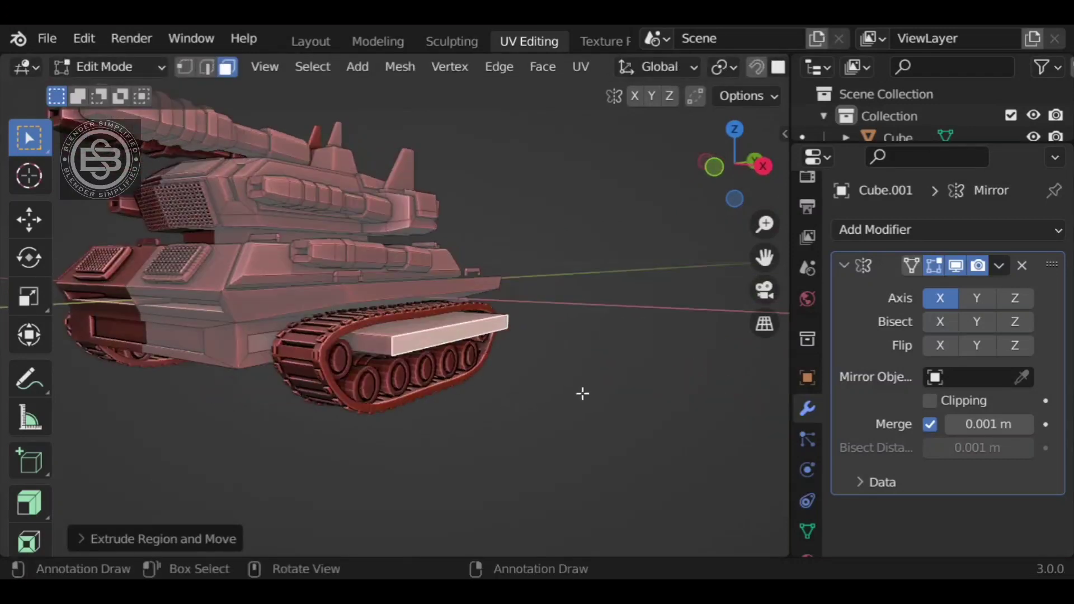
pyautogui.press('e')
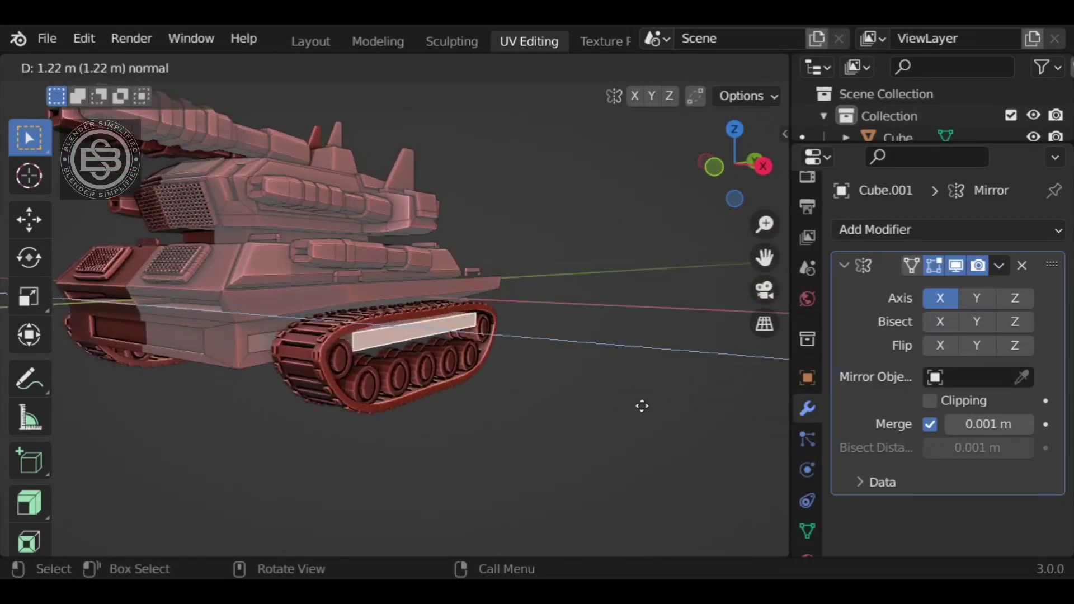
pyautogui.click(643, 406)
pyautogui.moveTo(617, 402); pyautogui.dragTo(547, 379, button='middle')
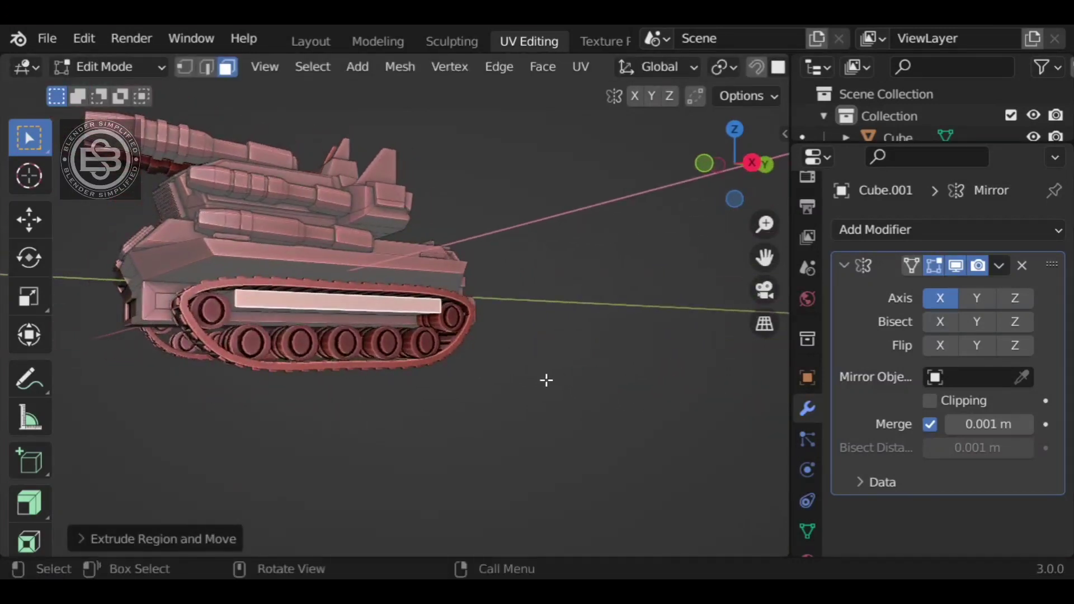
# - Divide the beam's underside lengthwise and extrude its outer strip downward about 0.28 m
pyautogui.scroll(4, 332, 330)
pyautogui.moveTo(333, 330); pyautogui.dragTo(261, 267, button='middle')
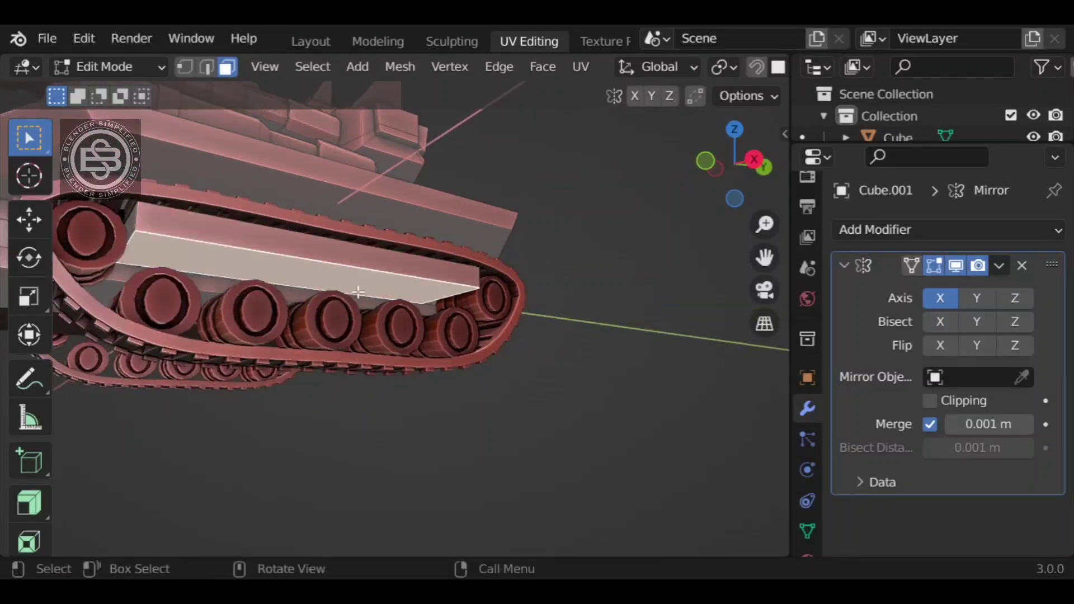
pyautogui.hotkey('ctrl', 'r')
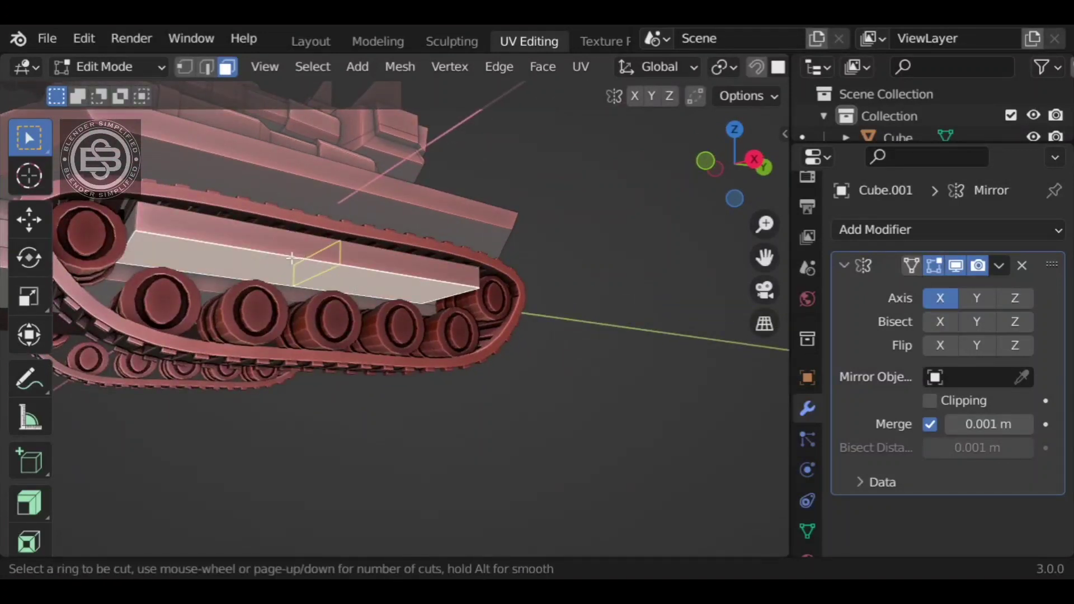
pyautogui.press('Escape')
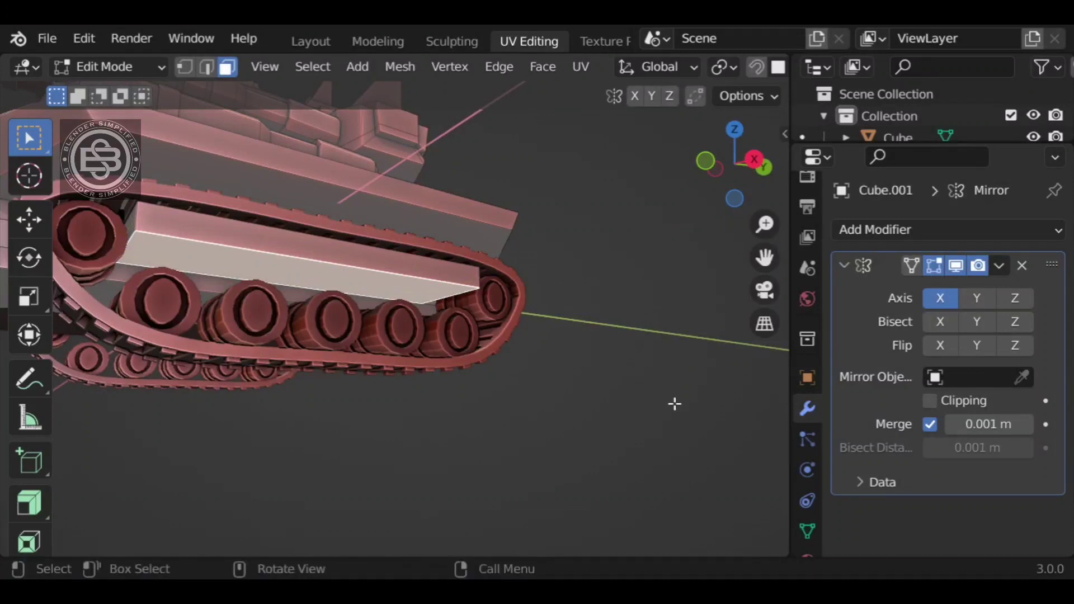
pyautogui.press('i')
pyautogui.click(648, 390)
pyautogui.click(377, 273)
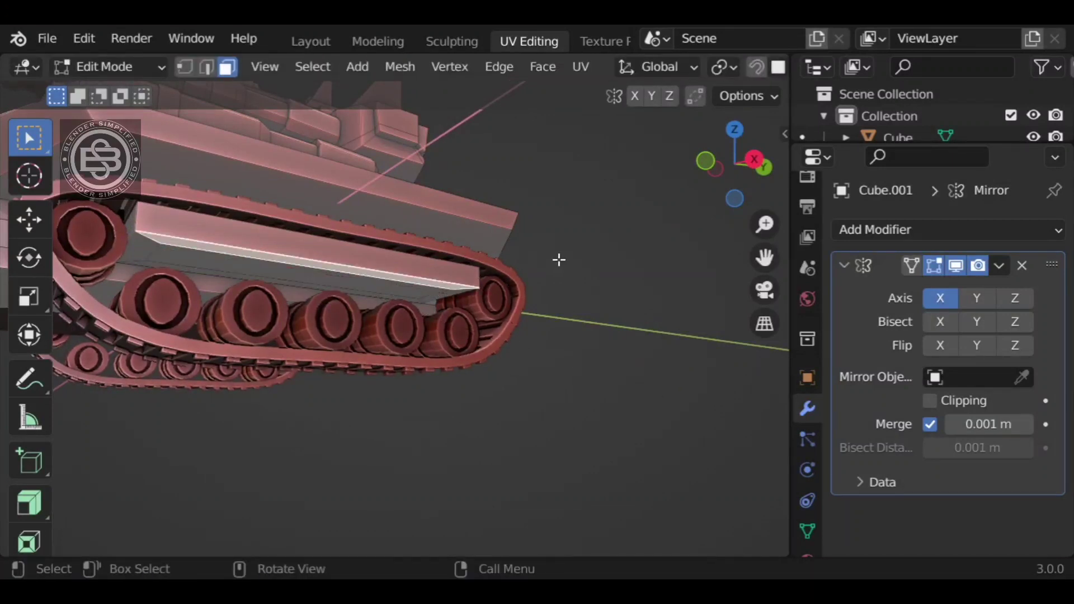
pyautogui.press('e')
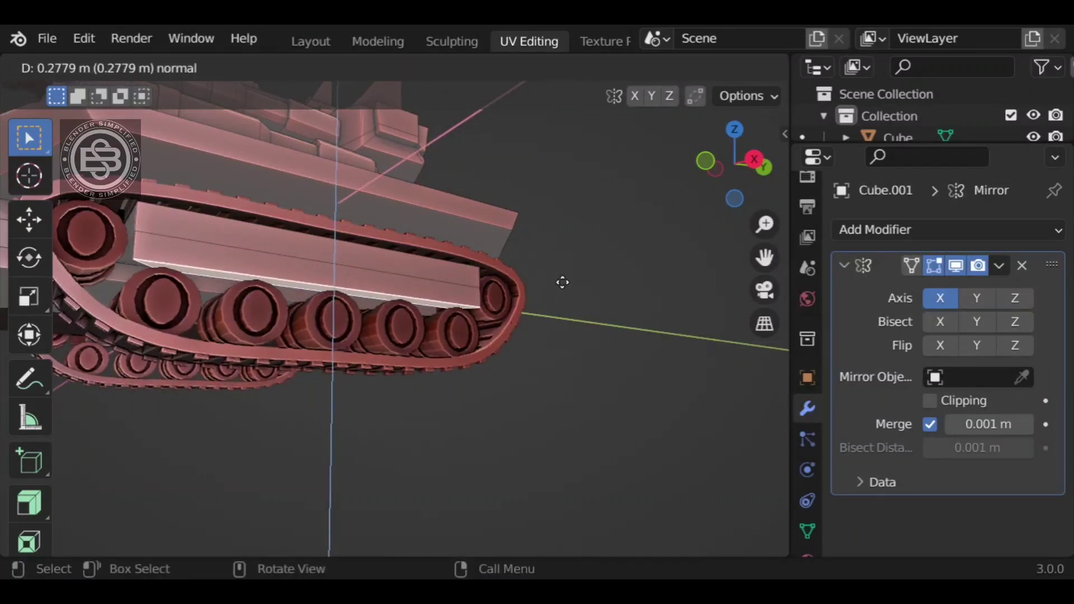
pyautogui.click(562, 283)
# - Inset the beam's two outer side faces, extrude them slightly outward and bevel the raised panel
pyautogui.moveTo(242, 263); pyautogui.dragTo(372, 316, button='middle')
pyautogui.scroll(4, 635, 321)
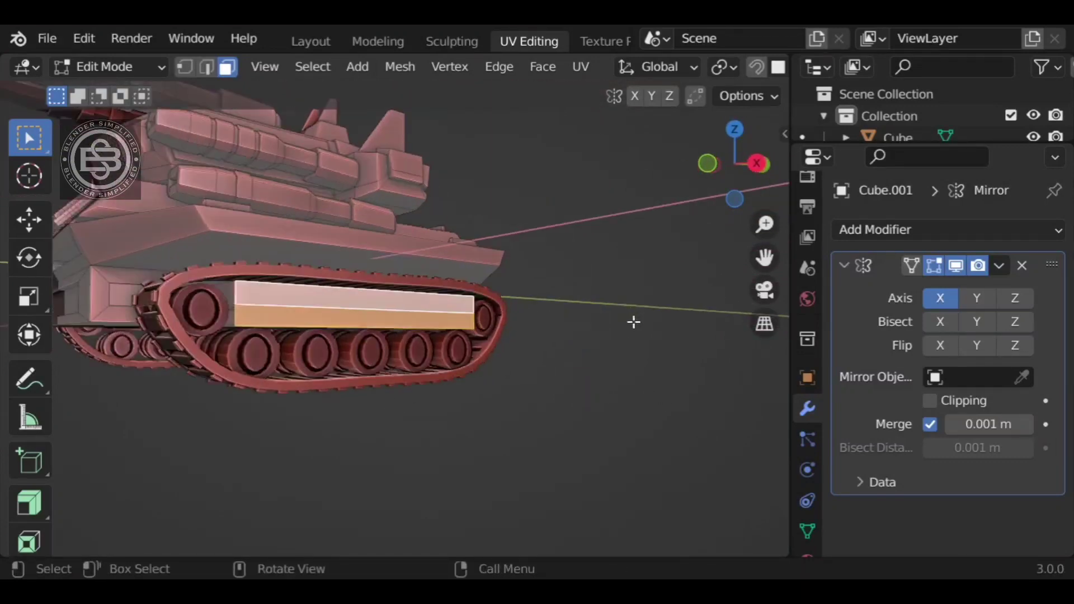
pyautogui.press('i')
pyautogui.click(684, 386)
pyautogui.press('e')
pyautogui.click(690, 386)
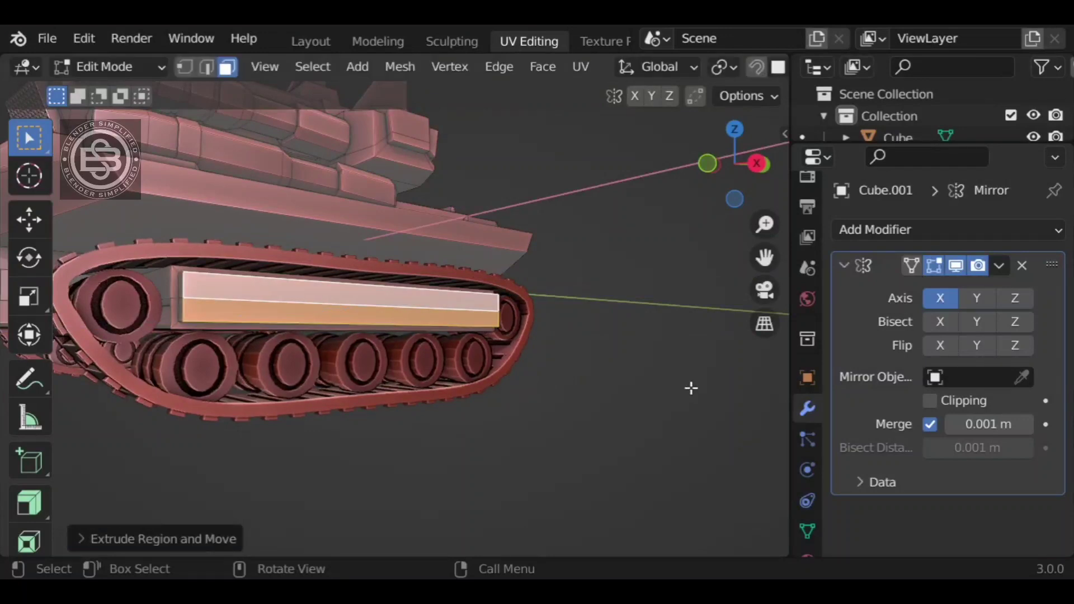
pyautogui.hotkey('ctrl', 'b')
pyautogui.click(701, 381)
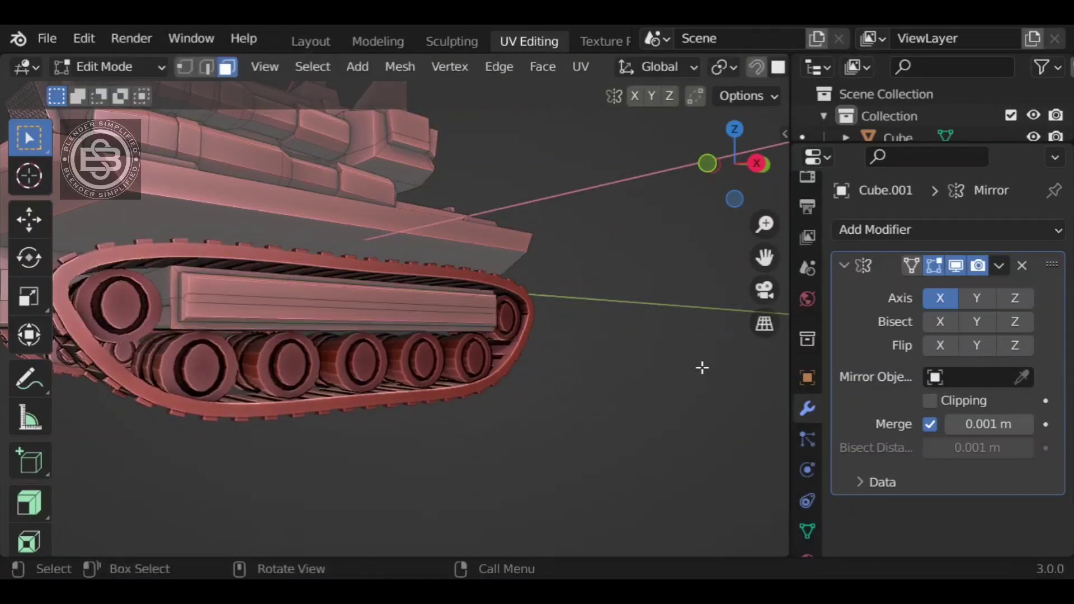
# - Move the hull fender's outer side face outward along X by about 0.04 m
pyautogui.moveTo(702, 367); pyautogui.dragTo(645, 312, button='middle')
pyautogui.hotkey('ctrl', 'l')
pyautogui.click(463, 284)
pyautogui.press('g')
pyautogui.press('x')
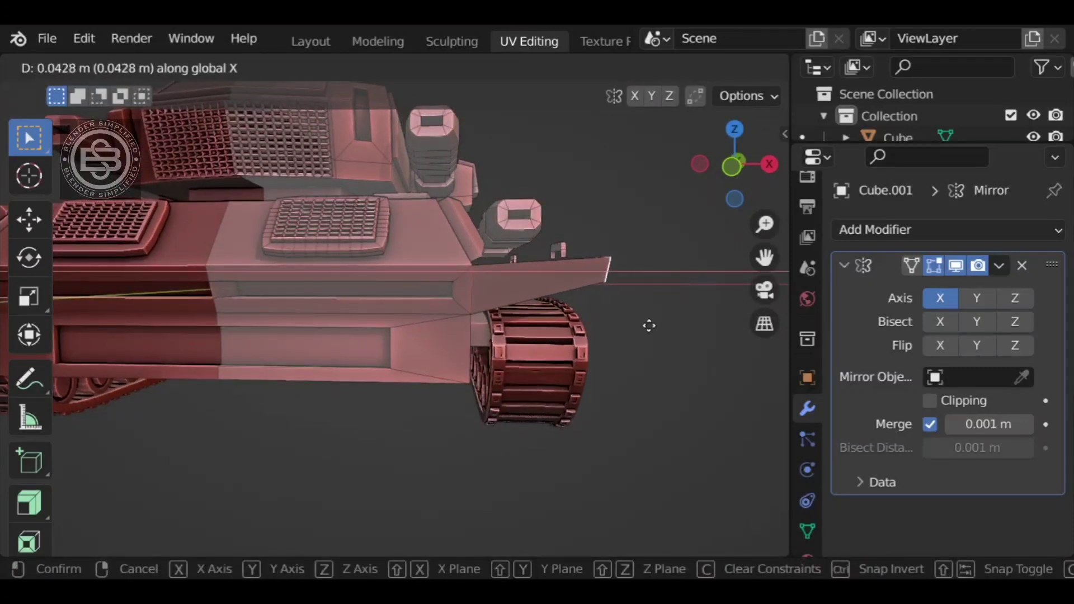
pyautogui.click(647, 324)
# - Lower the fender's outer side face about 0.19 m along Z, aligned from the rear view
pyautogui.click(737, 162)
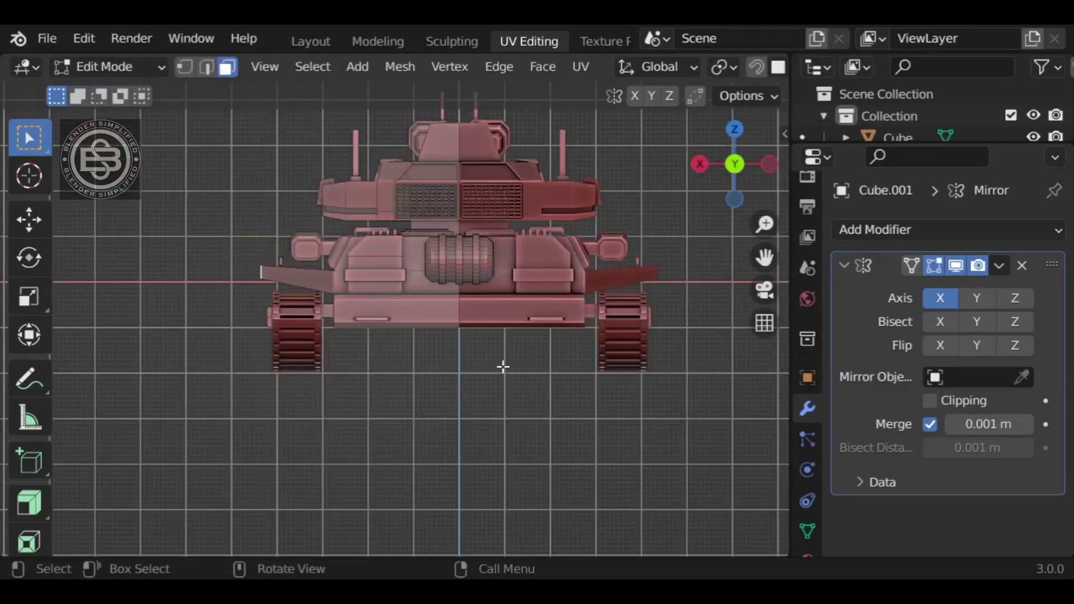
pyautogui.press('g')
pyautogui.press('z')
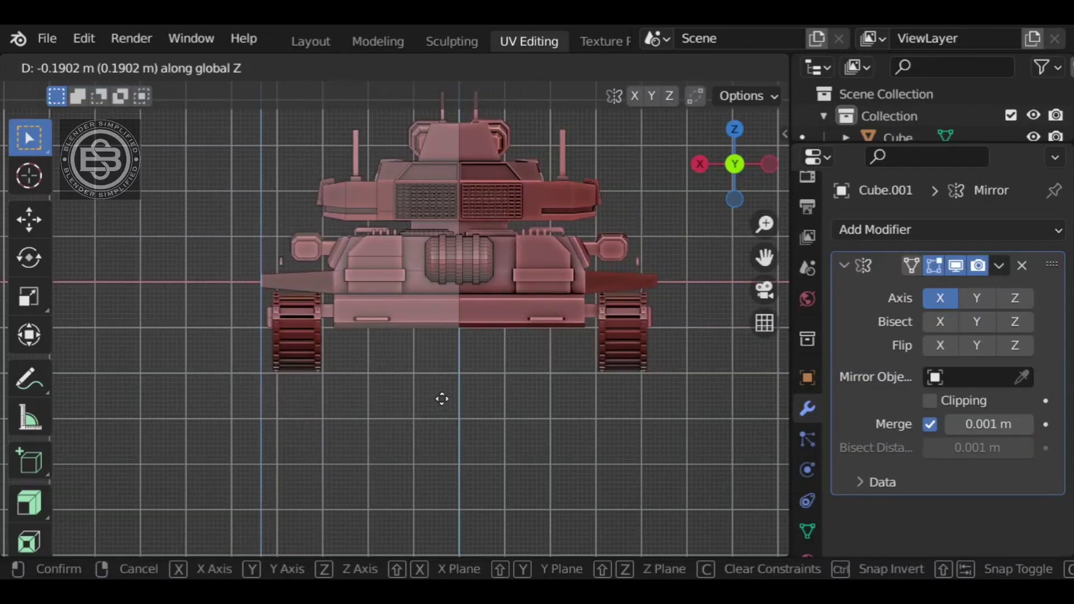
pyautogui.click(443, 393)
# - Select the linked handle geometry on the fender and lower it along Z onto the fender's surface
pyautogui.moveTo(311, 384); pyautogui.dragTo(357, 267, button='middle')
pyautogui.press('l')
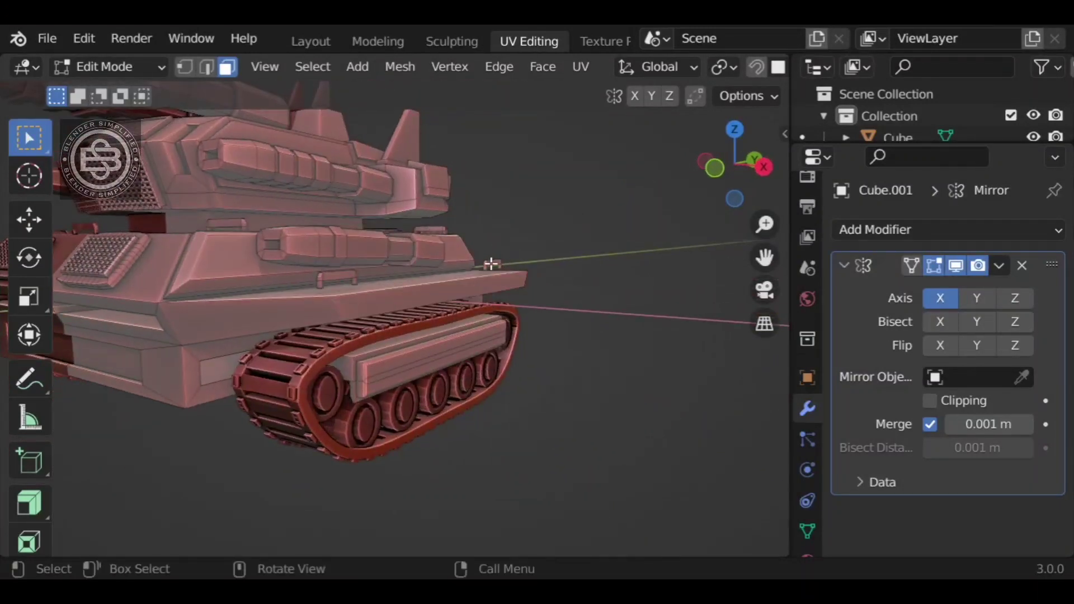
pyautogui.click(715, 168)
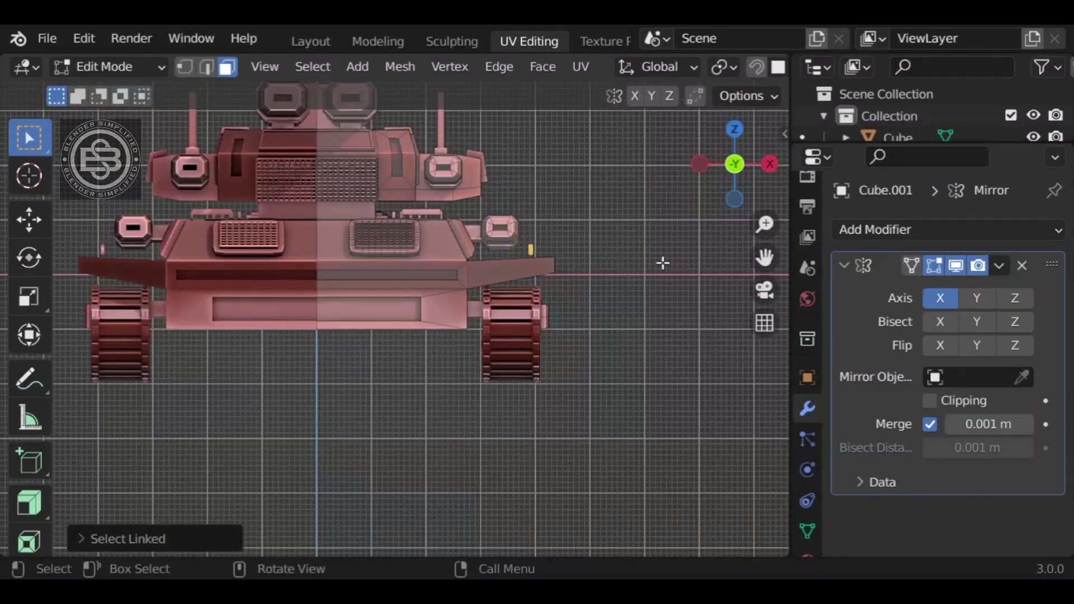
pyautogui.press('g')
pyautogui.press('z')
pyautogui.click(665, 268)
# - Add a loop cut near the fender's outer edge, select the narrow underside strip and scale it along Z
pyautogui.moveTo(623, 304); pyautogui.dragTo(436, 198, button='middle')
pyautogui.hotkey('ctrl', 'r')
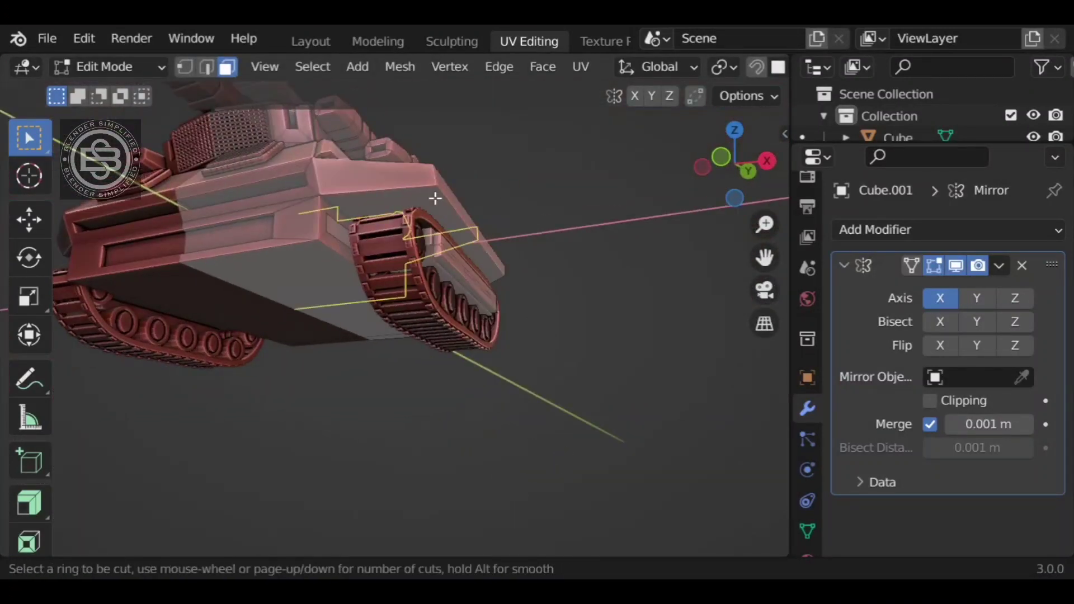
pyautogui.click(401, 186)
pyautogui.click(442, 187)
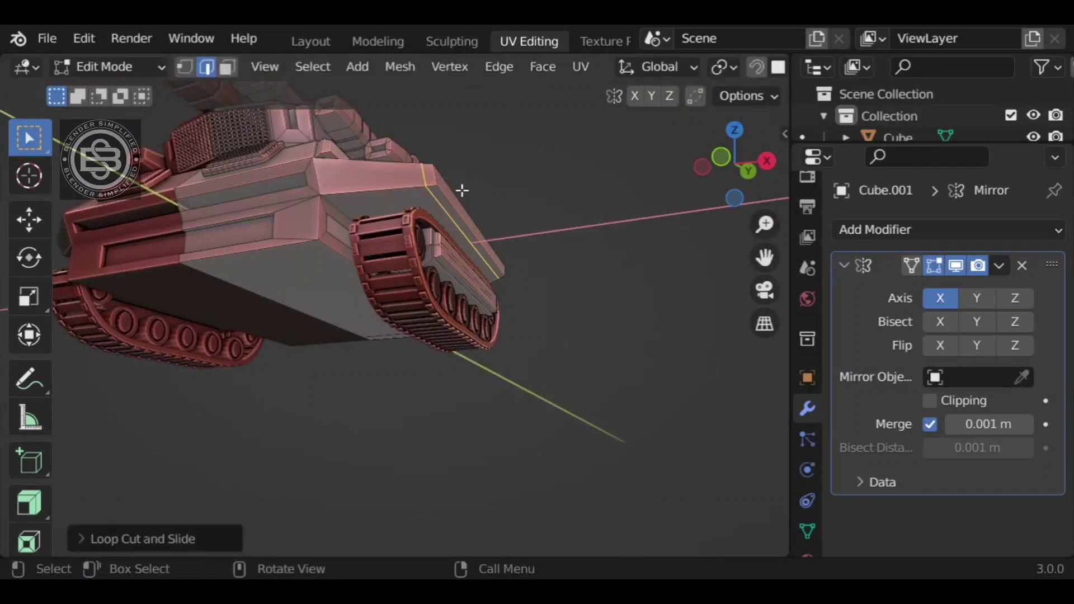
pyautogui.click(421, 189)
pyautogui.moveTo(434, 201); pyautogui.dragTo(609, 207, button='middle')
pyautogui.press('s')
pyautogui.press('z')
pyautogui.click(641, 276)
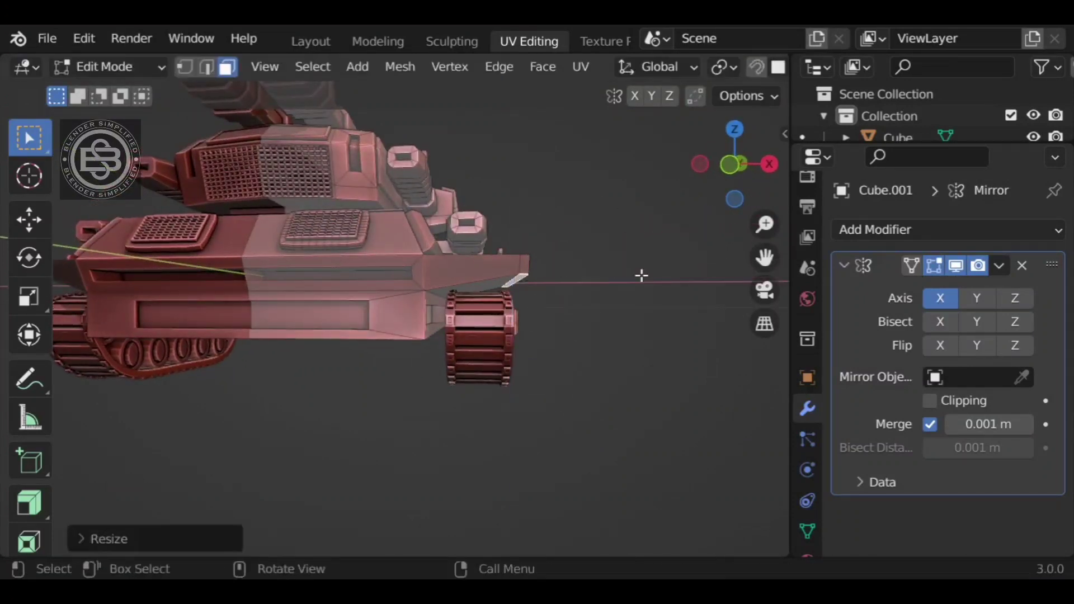
# - Extrude the fender's underside strip downward about 0.31 m as a side skirt over the track and scale its lower face
pyautogui.moveTo(613, 298); pyautogui.dragTo(599, 305, button='middle')
pyautogui.press('e')
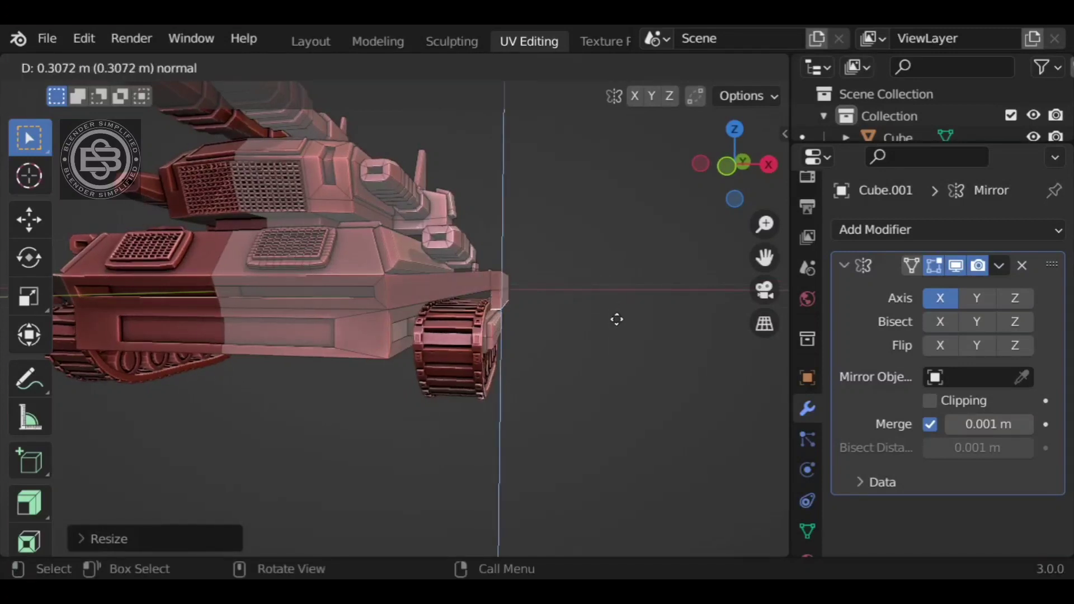
pyautogui.moveTo(620, 363); pyautogui.dragTo(524, 353, button='middle')
pyautogui.press('s')
pyautogui.click(541, 365)
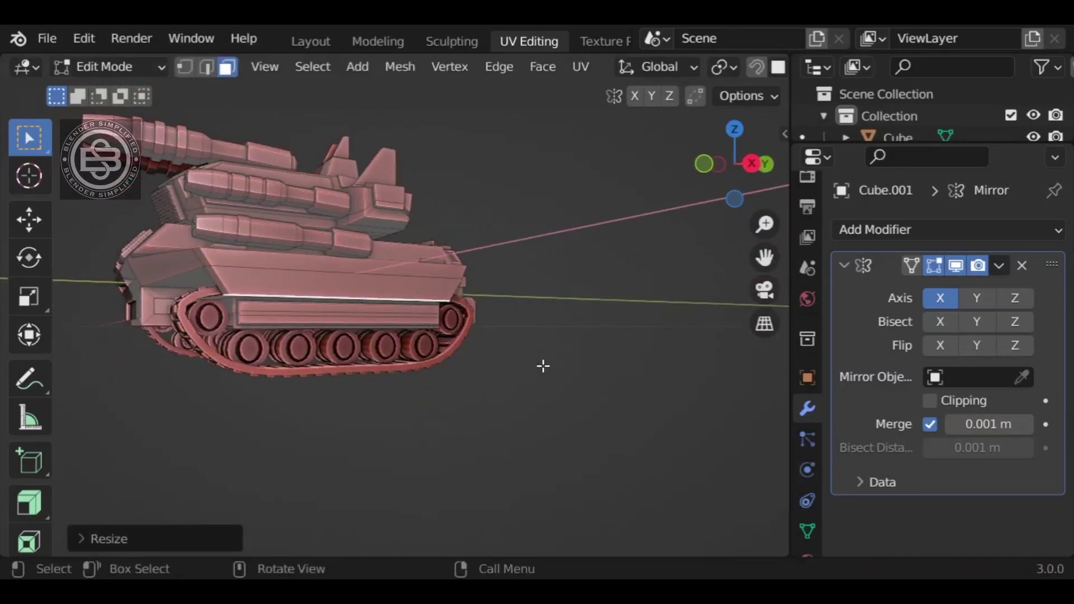
pyautogui.scroll(4, 543, 366)
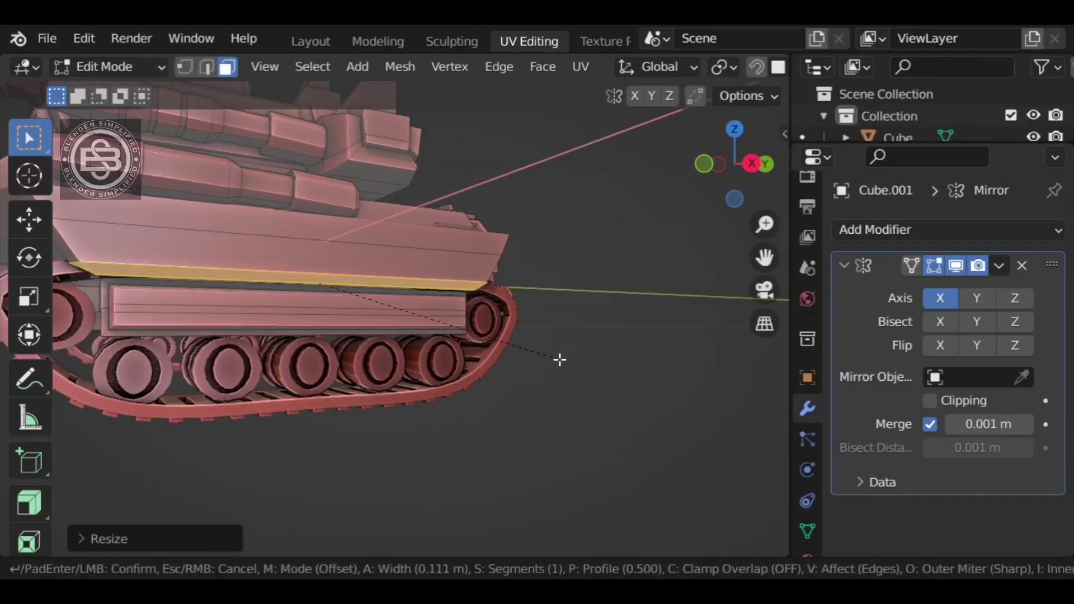
pyautogui.press('Escape')
# - Add a vertical loop cut through the middle of the hull side and skirt, straightened by scaling to 0 along Y
pyautogui.moveTo(628, 293); pyautogui.dragTo(356, 323, button='middle')
pyautogui.scroll(1, 355, 321)
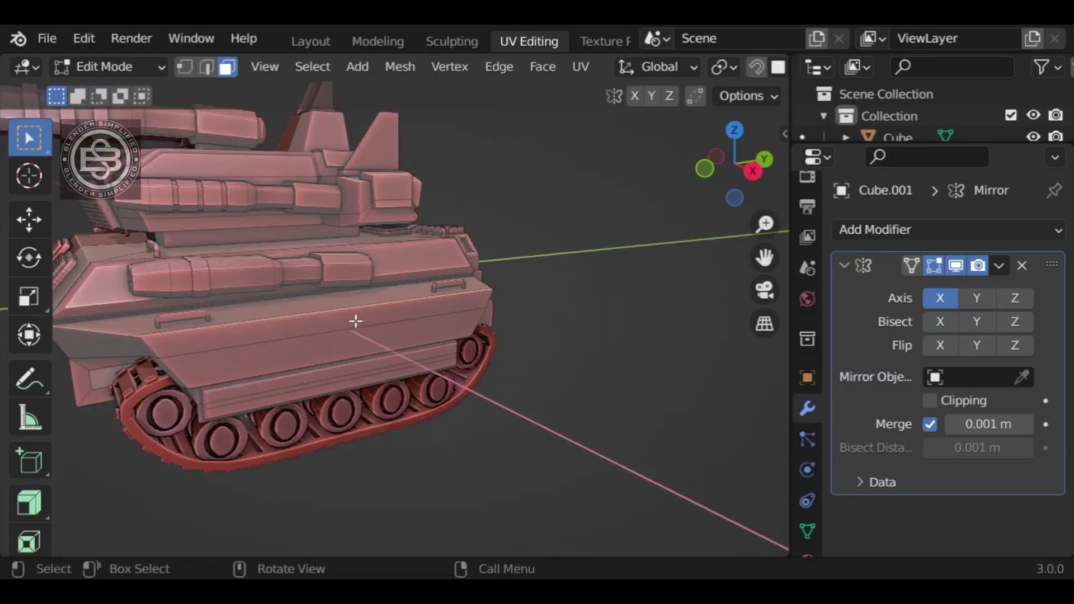
pyautogui.scroll(-1, 358, 322)
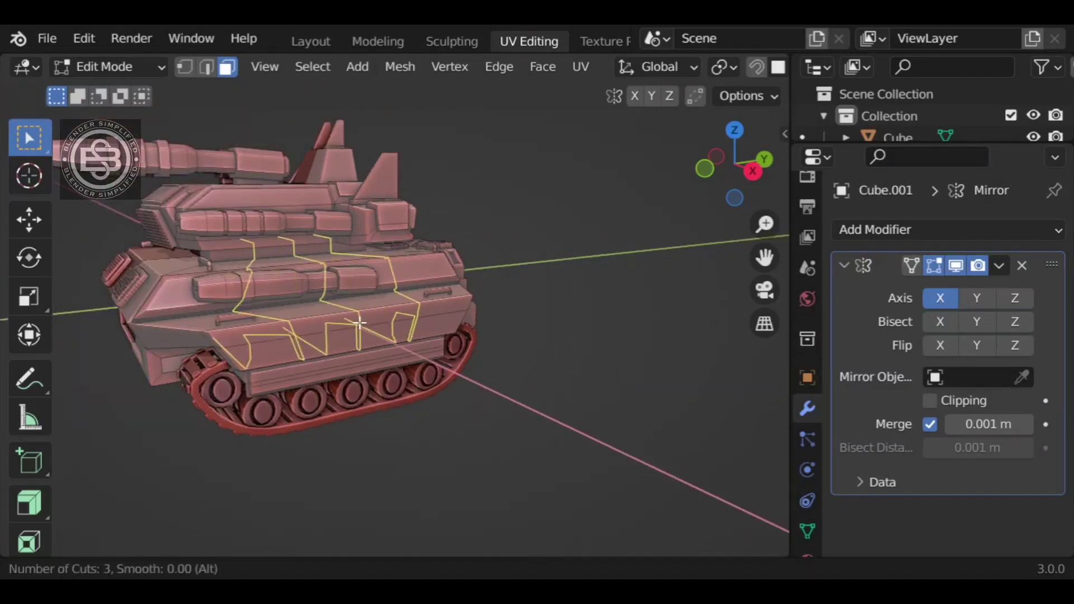
pyautogui.click(318, 321)
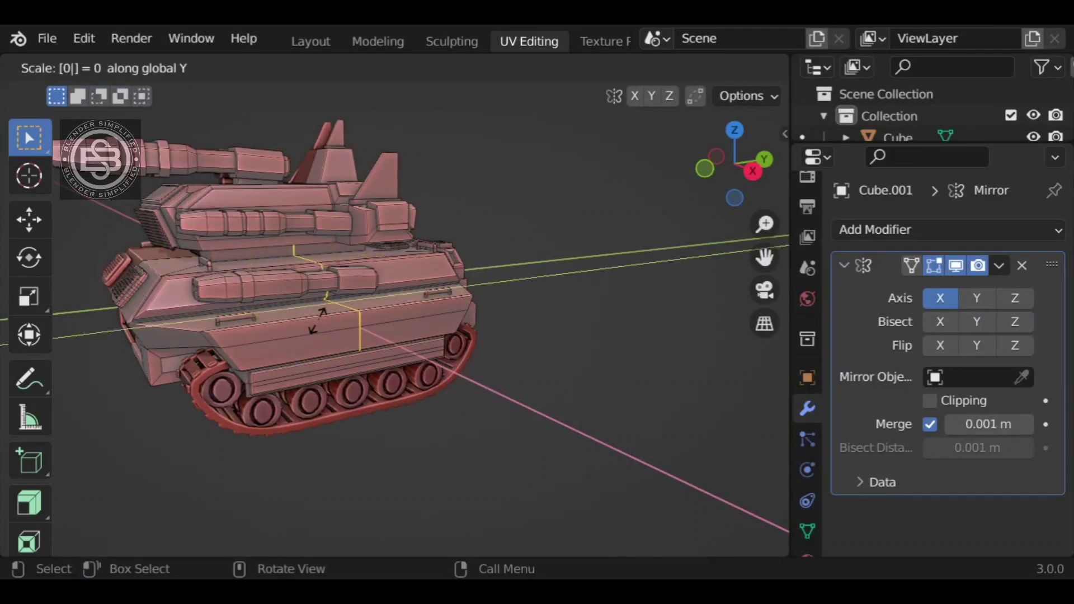
pyautogui.press('Return')
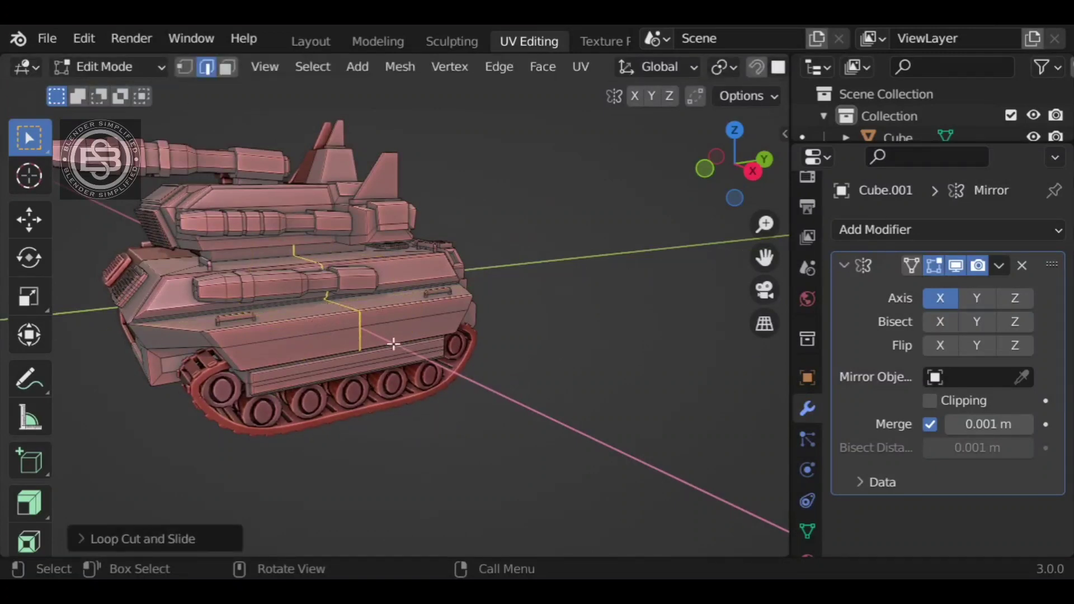
# - Add two more vertical loop cuts through the hull side and skirt, one in the front half and one in the rear
pyautogui.scroll(1, 393, 343)
pyautogui.moveTo(403, 341); pyautogui.dragTo(320, 327, button='middle')
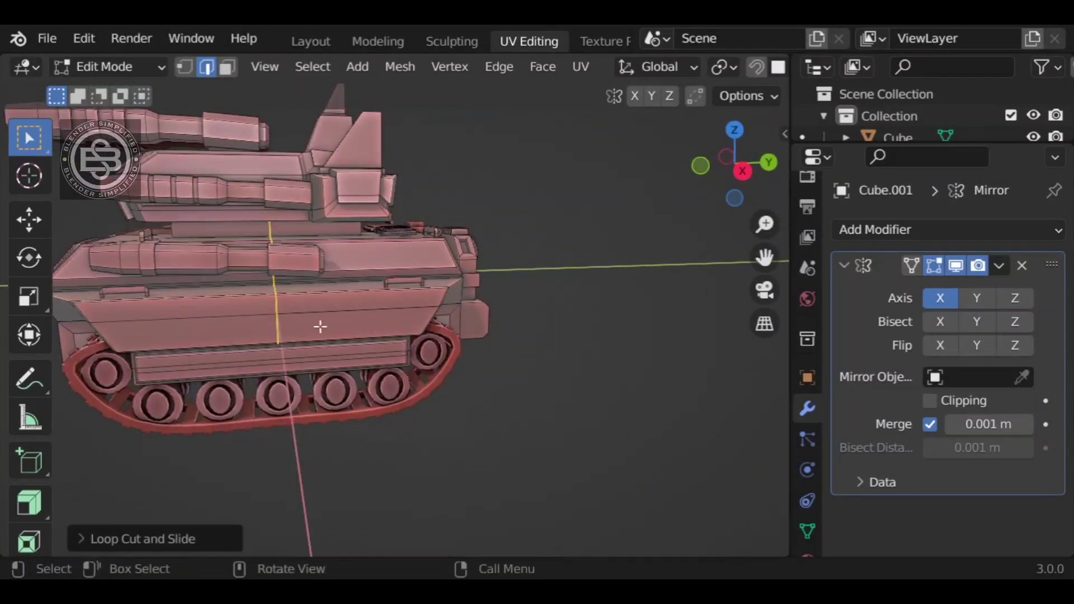
pyautogui.scroll(-2, 210, 318)
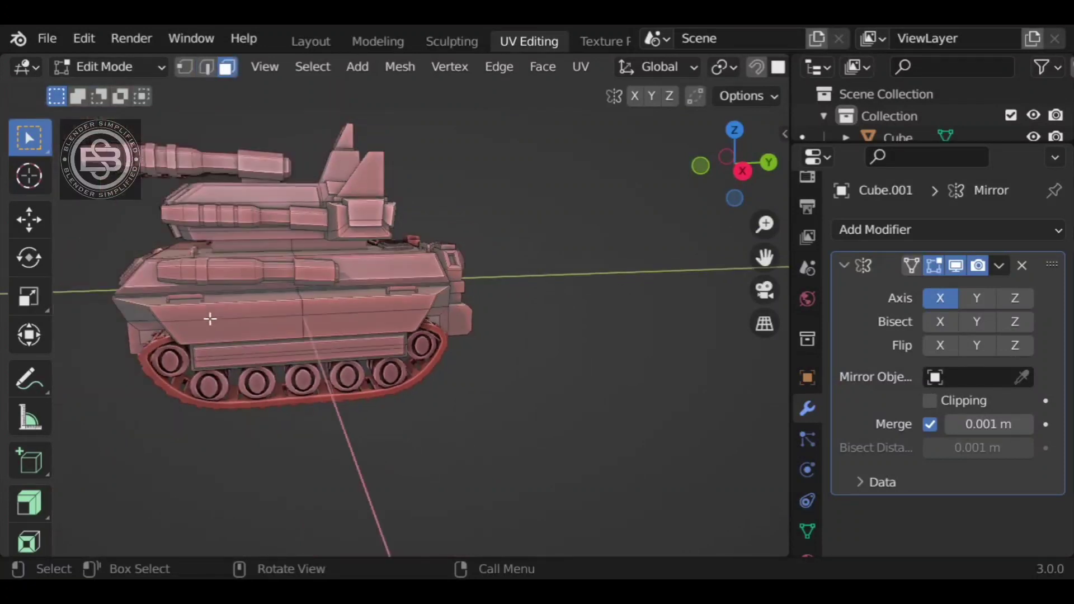
pyautogui.click(240, 318)
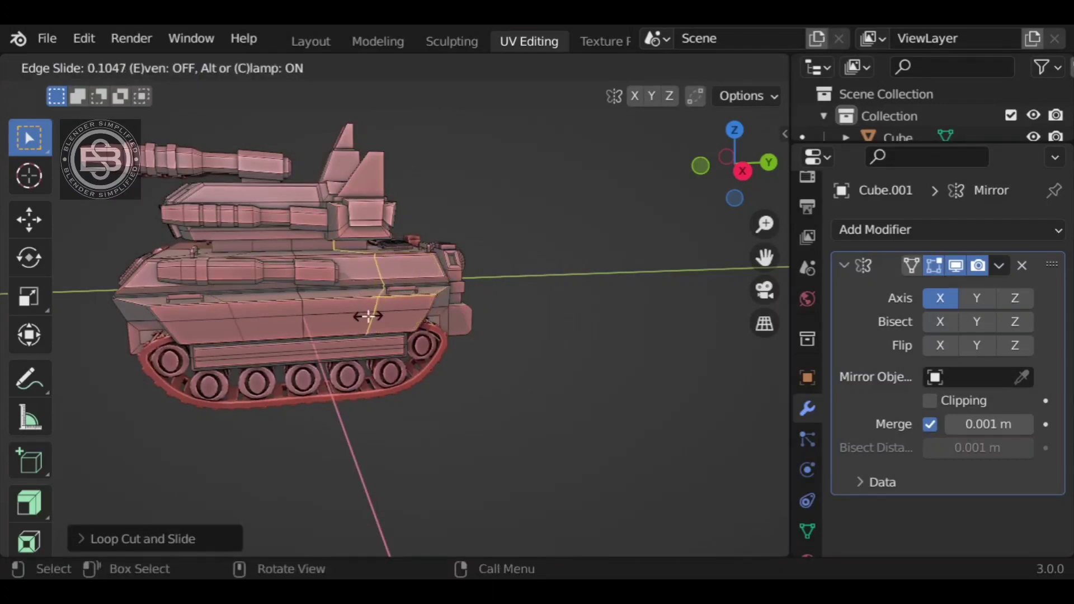
pyautogui.click(368, 316)
# - Inset the four lower faces of the hull's side skirt individually and extrude them about 0.09 m along their normals
pyautogui.moveTo(577, 356); pyautogui.dragTo(611, 358, button='middle')
pyautogui.scroll(2, 382, 319)
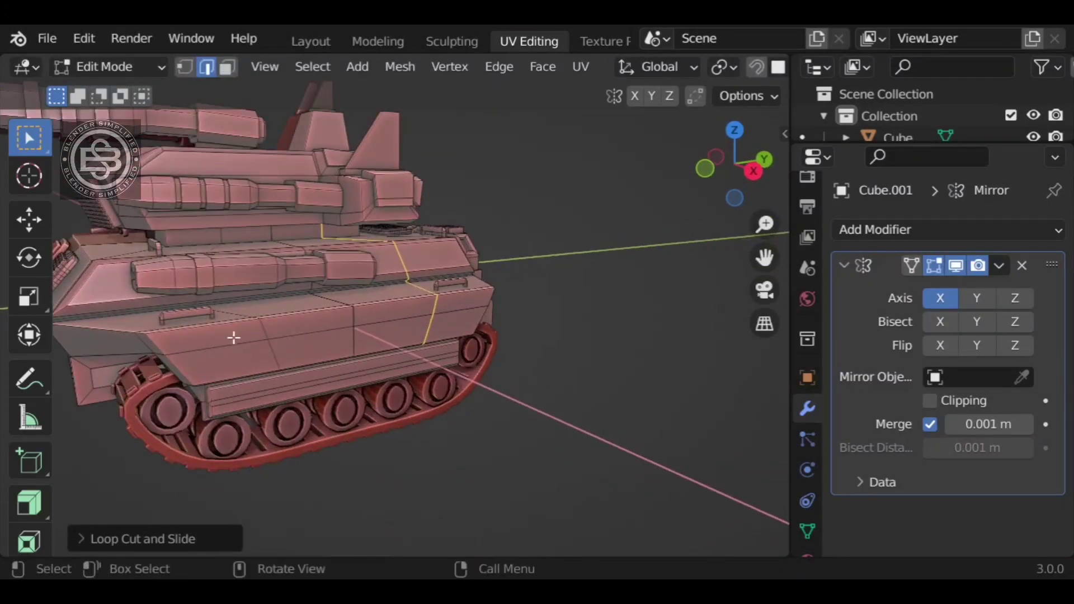
pyautogui.moveTo(233, 338); pyautogui.dragTo(344, 378, button='middle')
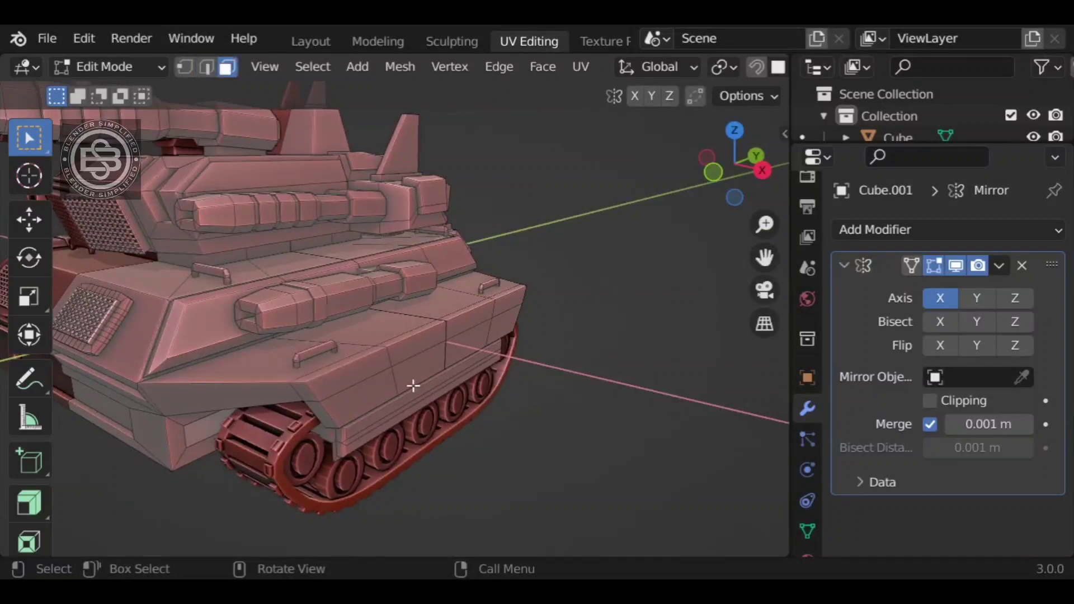
pyautogui.moveTo(501, 327); pyautogui.dragTo(580, 335, button='middle')
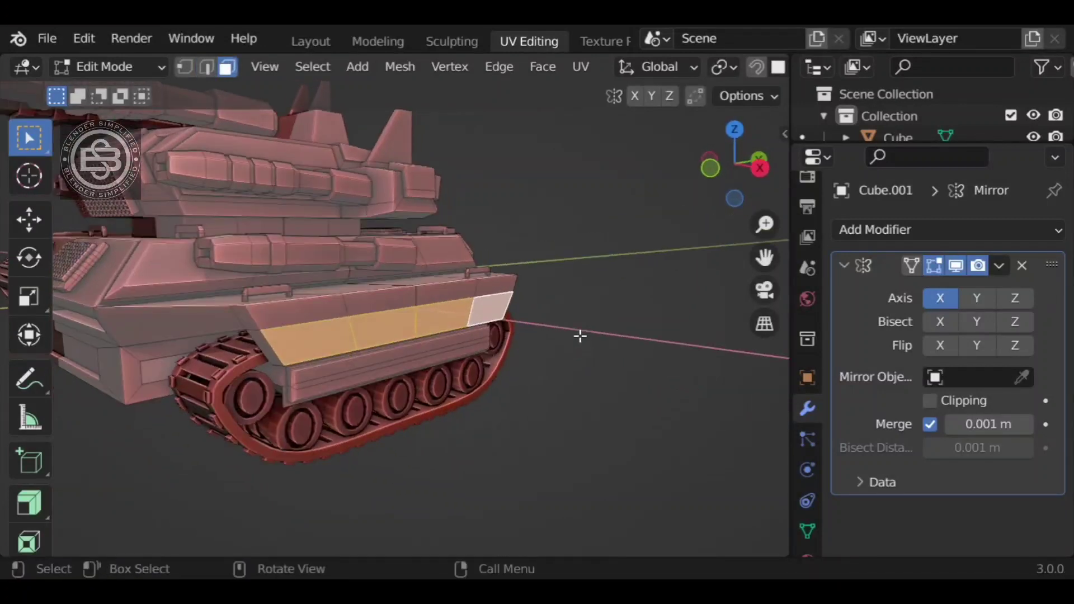
pyautogui.click(640, 384)
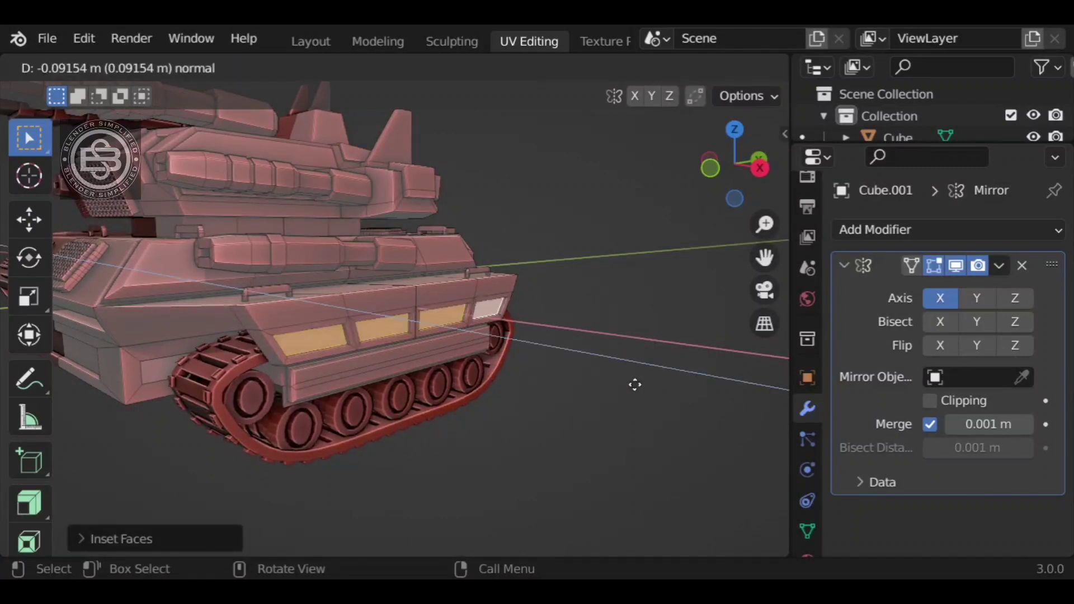
pyautogui.moveTo(635, 386); pyautogui.dragTo(328, 369, button='middle')
# - Select the four outer side faces of the fender in the row above the skirt panels
pyautogui.scroll(2, 329, 369)
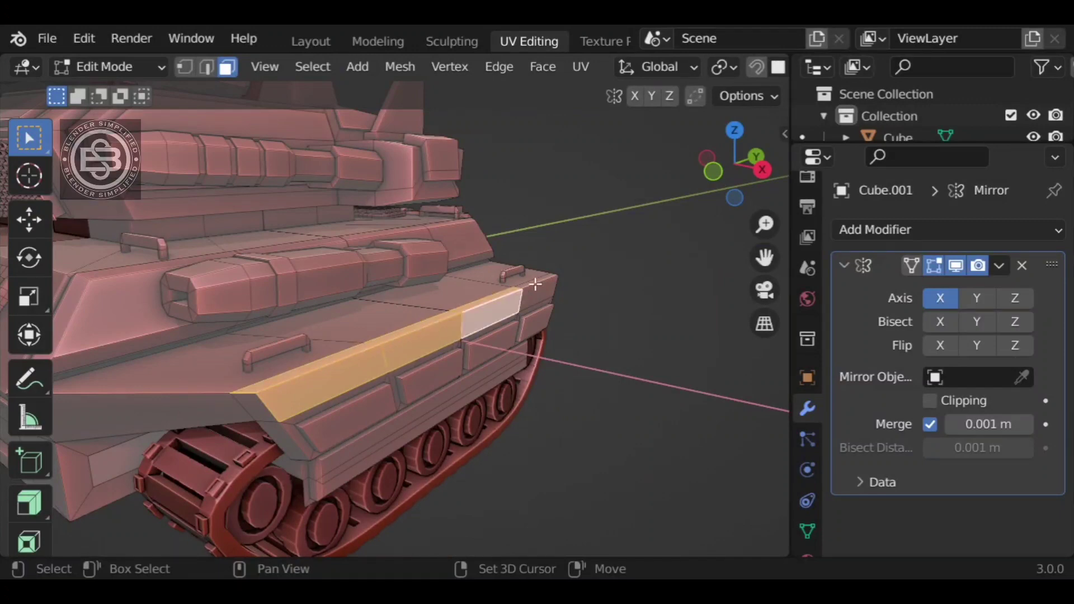
pyautogui.click(631, 334)
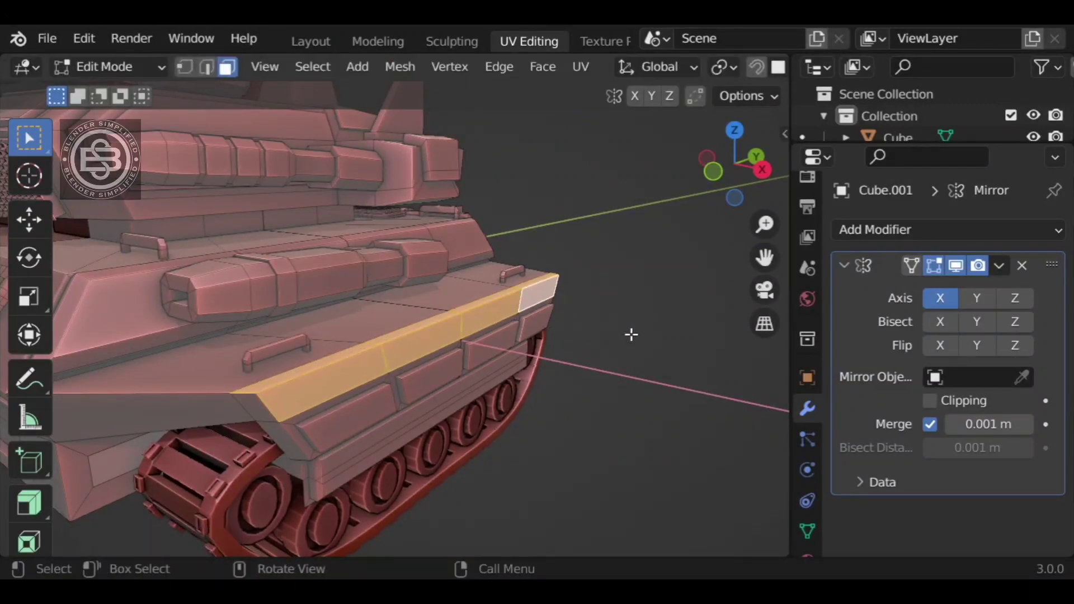
pyautogui.click(640, 366)
# - Inset the two middle faces on top of the fender individually and extrude them as panels
pyautogui.scroll(-3, 474, 347)
pyautogui.moveTo(474, 347); pyautogui.dragTo(468, 378, button='middle')
pyautogui.click(386, 363)
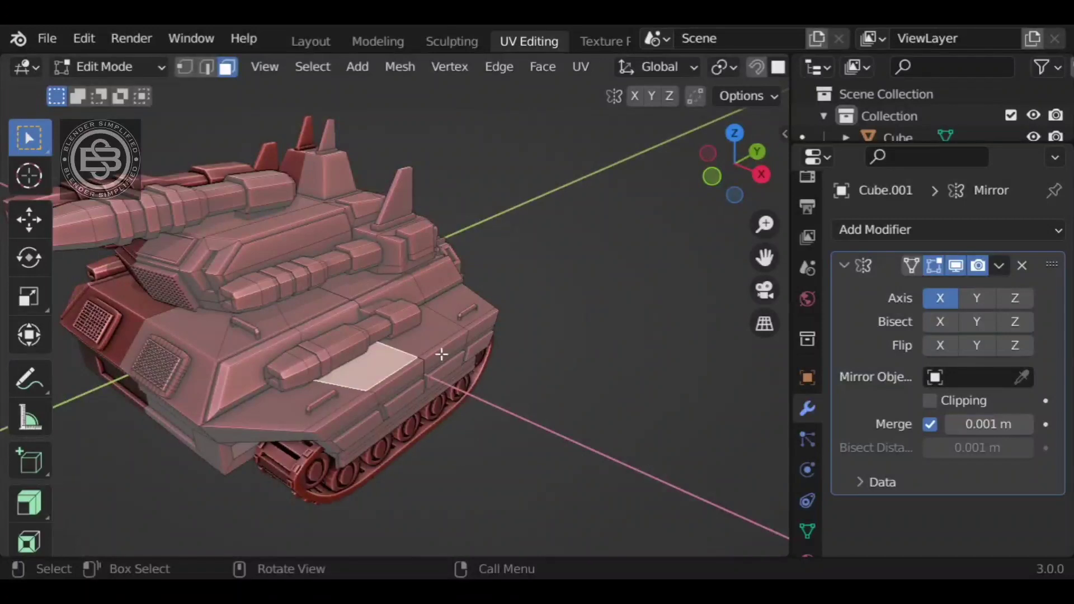
pyautogui.keyDown('shift'); pyautogui.click(374, 361); pyautogui.keyUp('shift')
pyautogui.moveTo(596, 415)
pyautogui.mouseDown(button='middle')
pyautogui.moveTo(580, 396)
pyautogui.moveTo(608, 404)
pyautogui.mouseUp(button='middle')
pyautogui.click(599, 406)
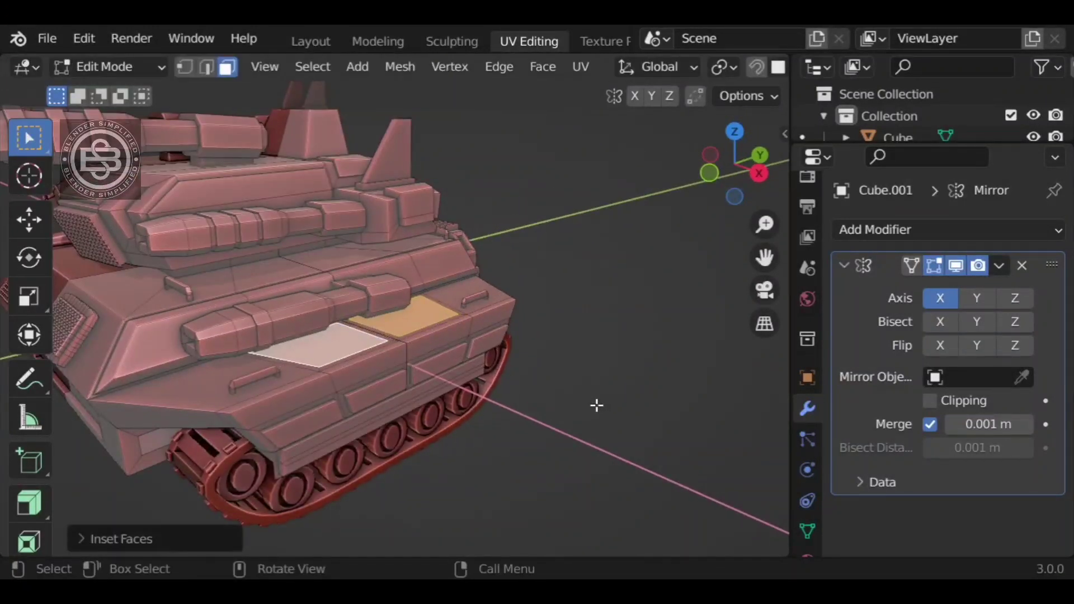
pyautogui.click(596, 408)
pyautogui.click(601, 386)
# - Return to Object Mode and hide the axis guide lines in the viewport
pyautogui.scroll(-2, 602, 381)
pyautogui.moveTo(392, 439); pyautogui.dragTo(559, 305, button='middle')
pyautogui.press('Tab')
pyautogui.scroll(-3, 532, 378)
pyautogui.click(764, 68)
pyautogui.click(622, 169)
# - Apply the Mirror modifier to the tank
pyautogui.scroll(3, 455, 368)
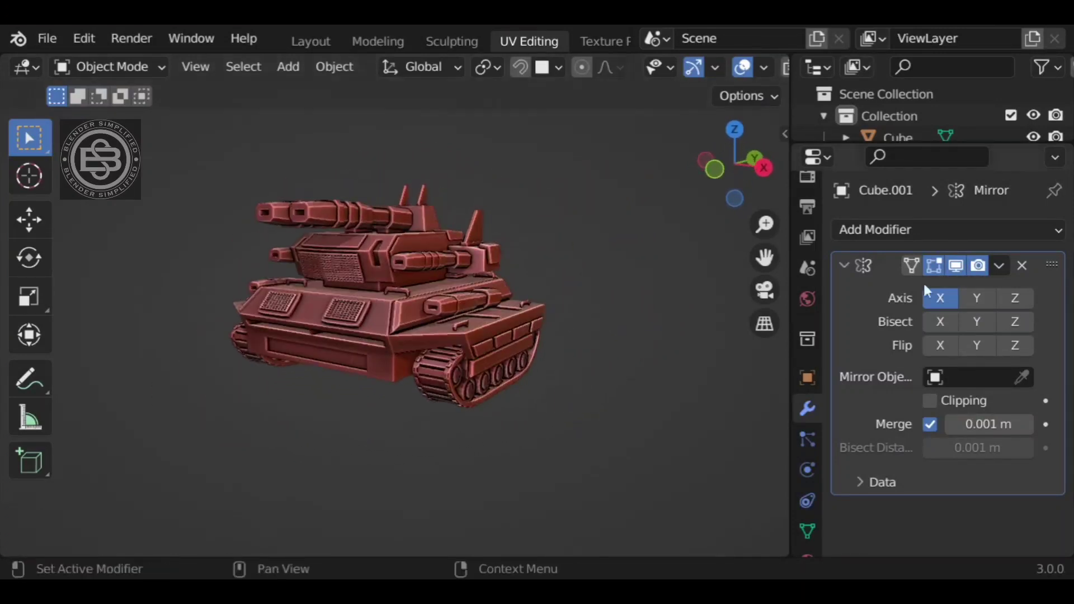
pyautogui.click(1000, 267)
pyautogui.click(976, 288)
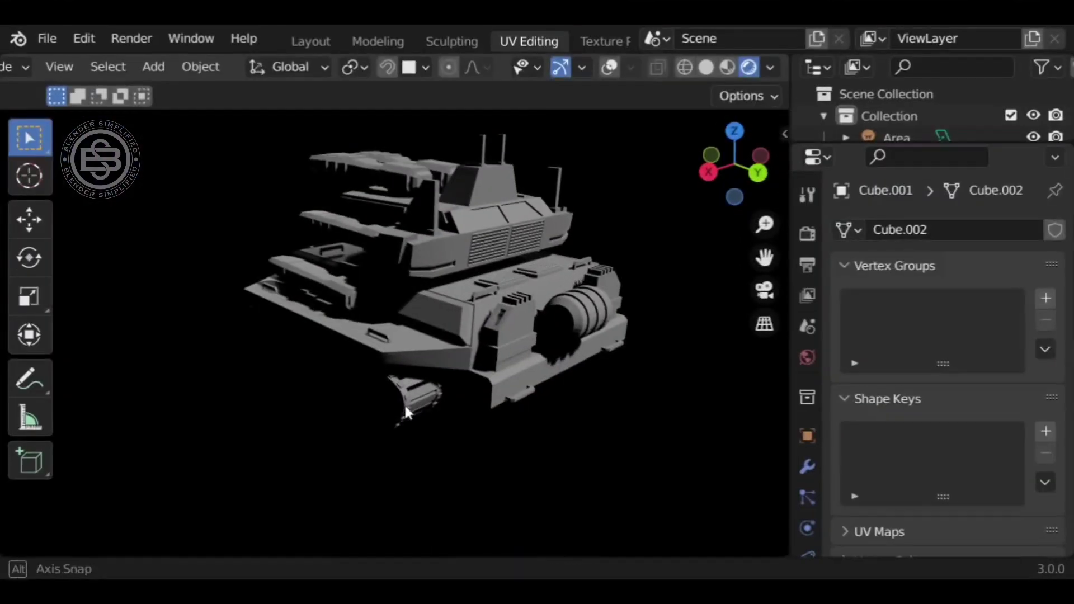
# - Inspect the tank in Rendered shading and switch the viewport back to Solid shading
pyautogui.moveTo(404, 403); pyautogui.dragTo(368, 371, button='middle')
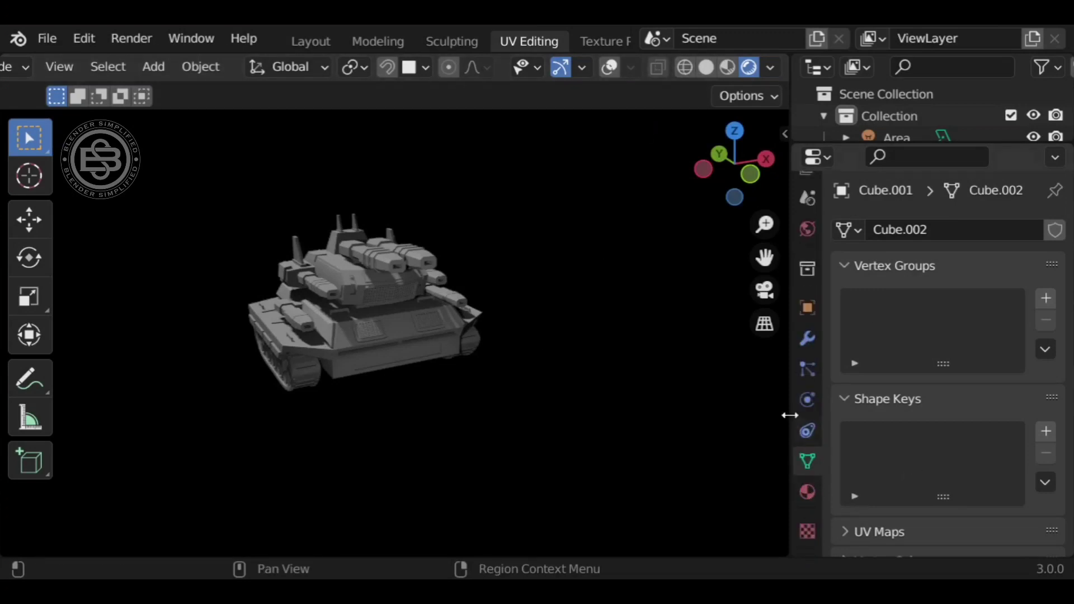
pyautogui.click(632, 67)
pyautogui.scroll(-1, 480, 256)
pyautogui.click(705, 68)
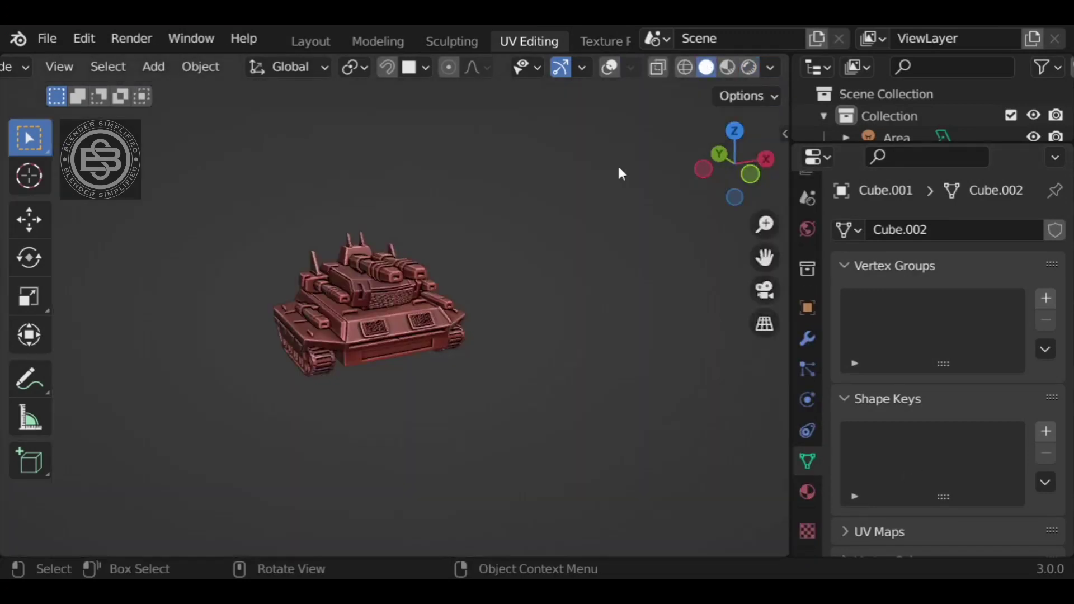
# - Set the viewport matcap to the rainbow-coloured normal sphere and view the tank with it
pyautogui.click(771, 68)
pyautogui.click(714, 234)
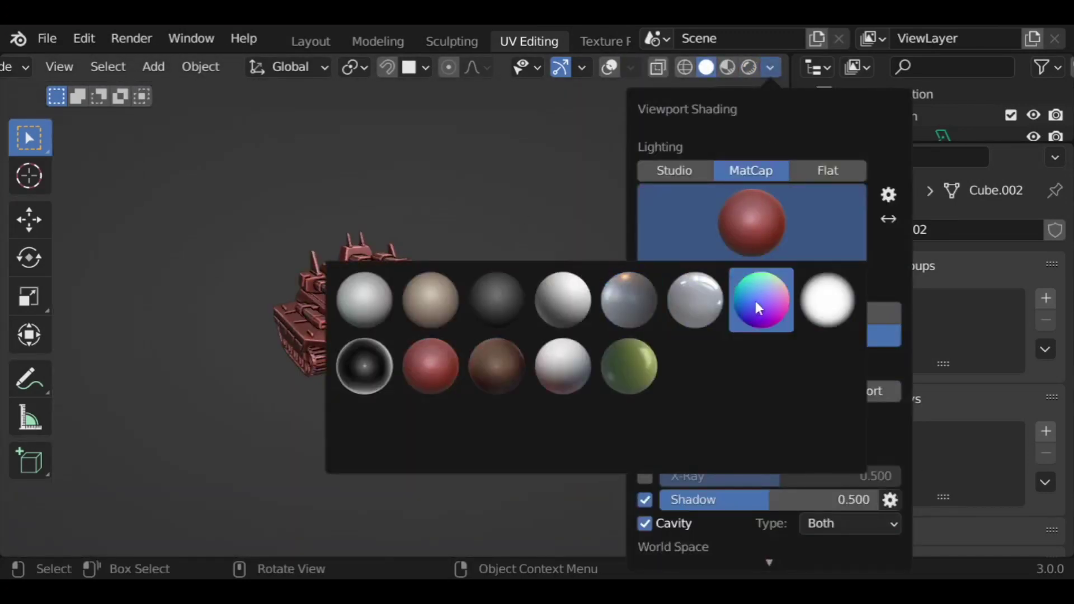
pyautogui.click(754, 298)
pyautogui.moveTo(535, 301); pyautogui.dragTo(256, 301, button='middle')
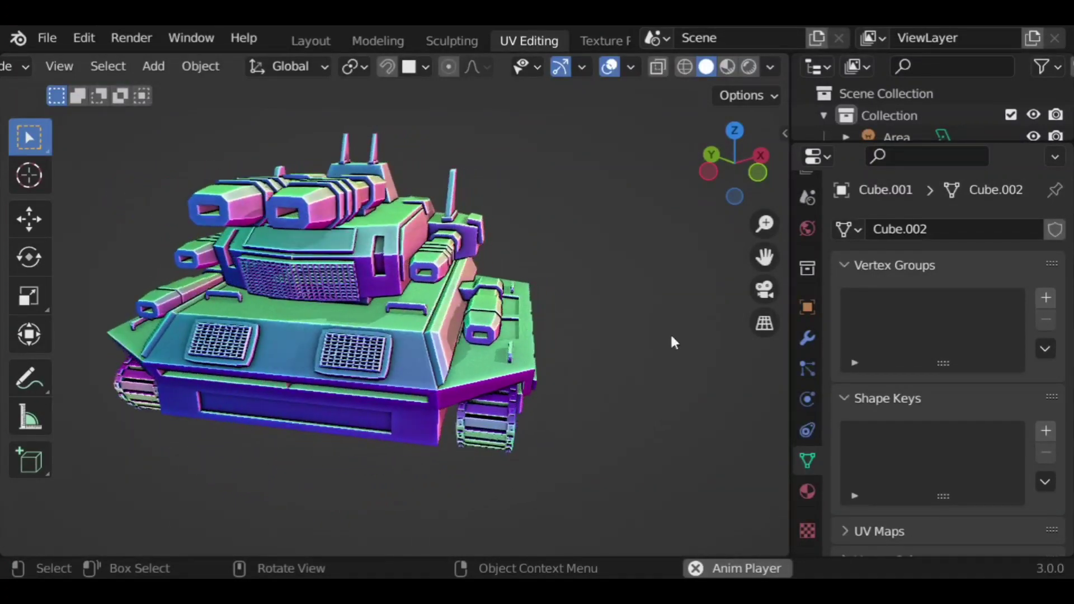
# - Preview the tank with the striped silver metal matcap and with the dark brown matcap
pyautogui.click(769, 69)
pyautogui.click(755, 224)
pyautogui.click(696, 367)
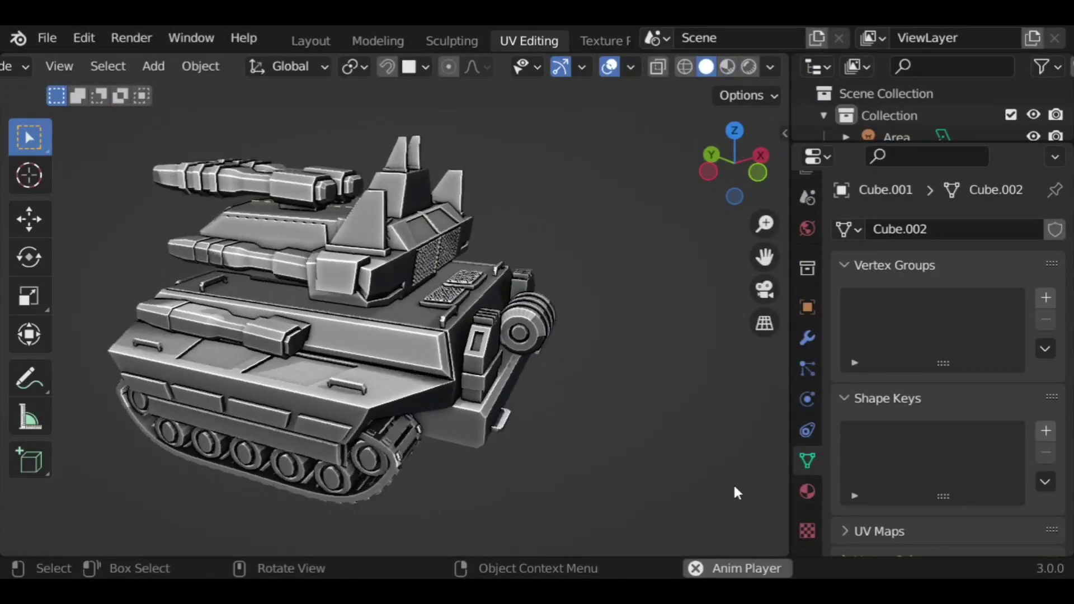
pyautogui.click(770, 67)
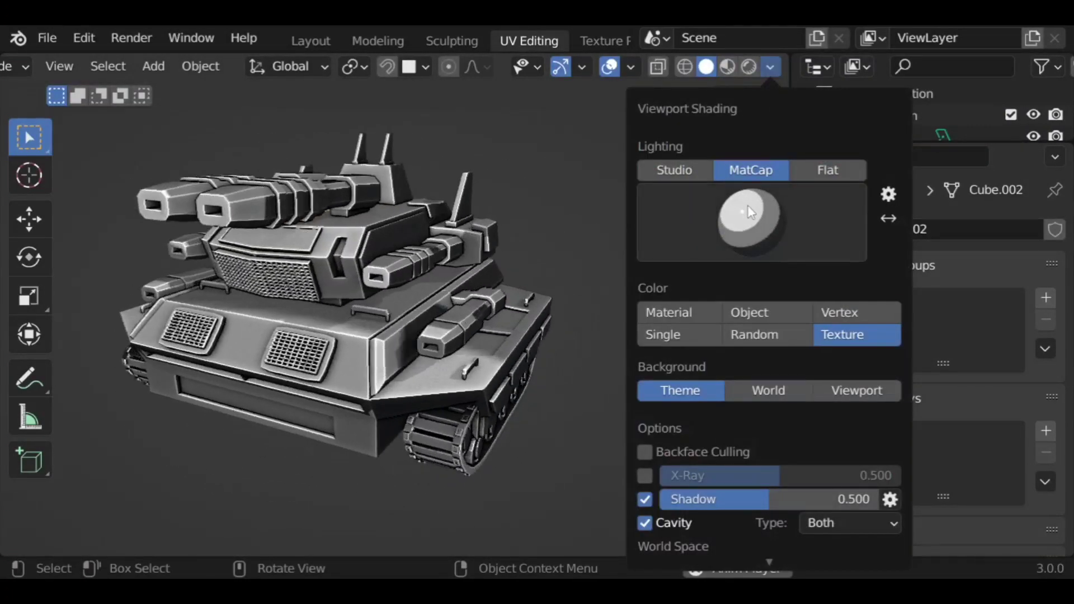
pyautogui.click(750, 211)
pyautogui.click(507, 369)
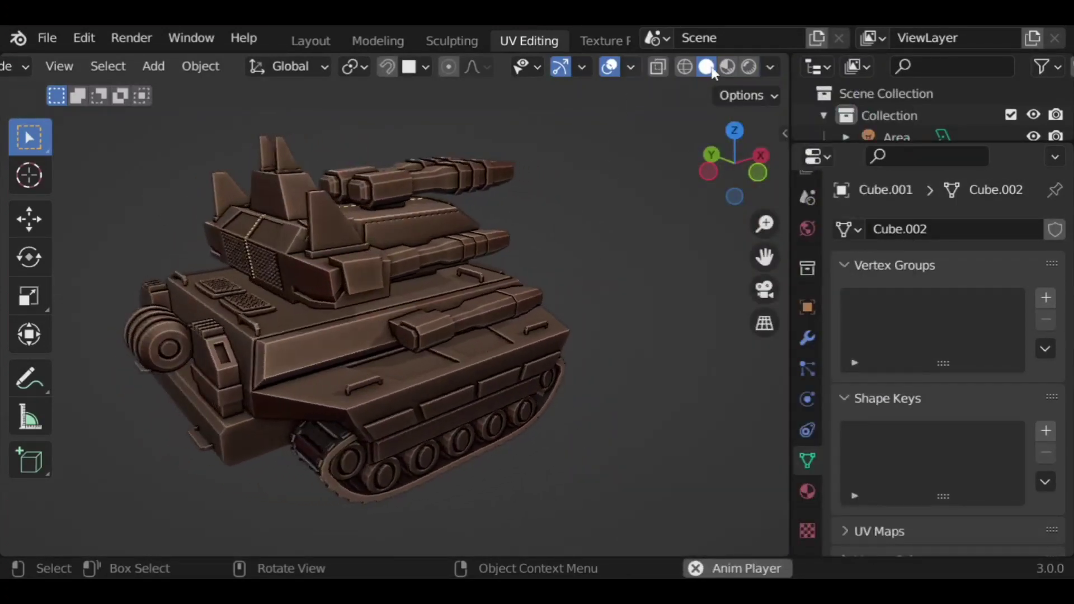
# - Preview the tank with the dark grey matcap and set the matcap to the beige clay sphere
pyautogui.click(771, 66)
pyautogui.click(762, 222)
pyautogui.click(508, 304)
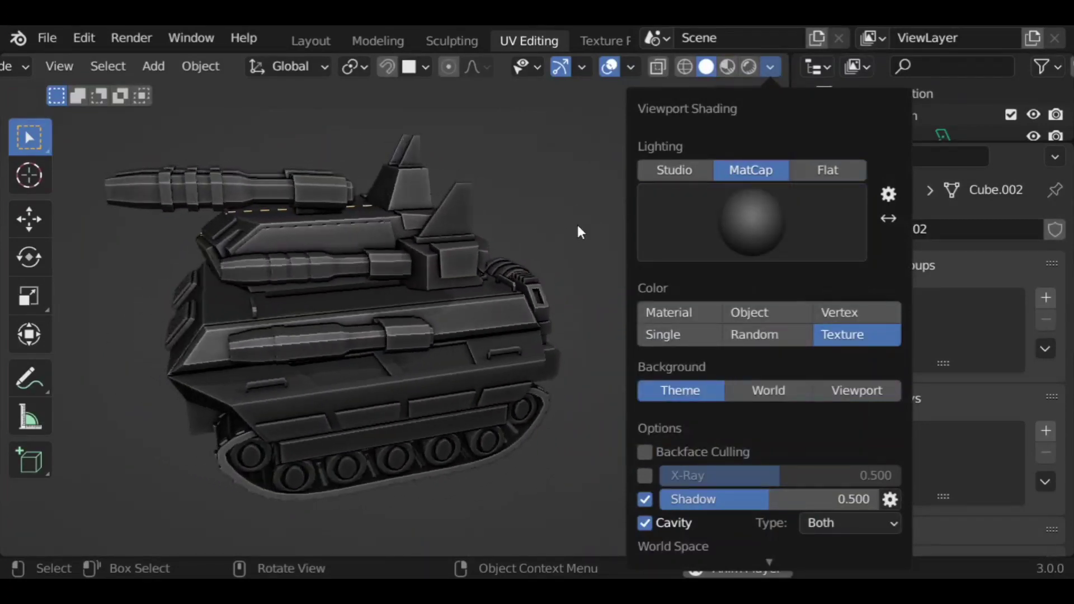
pyautogui.click(758, 223)
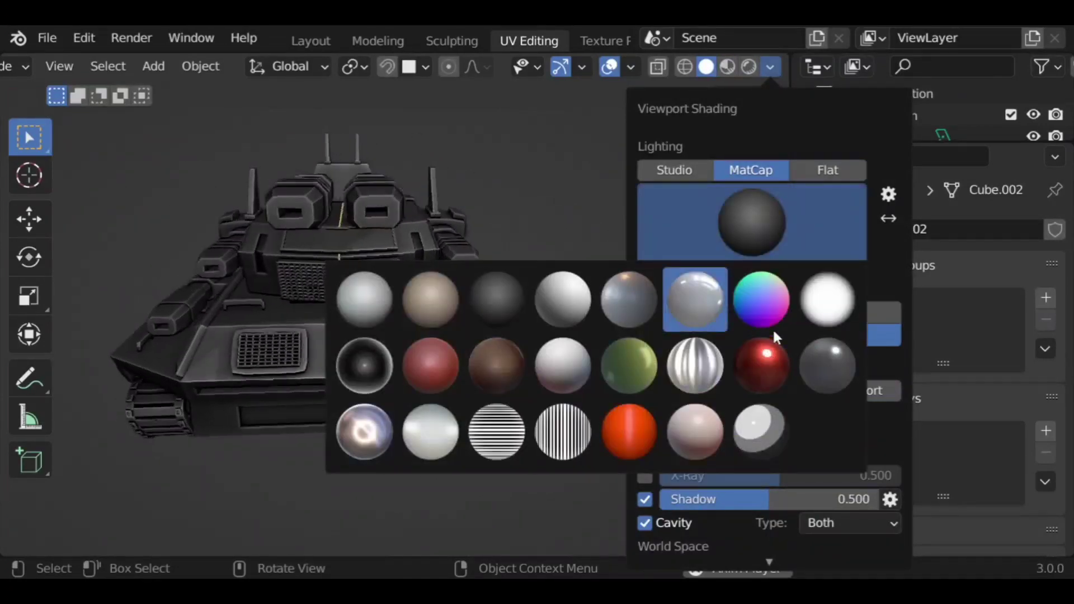
pyautogui.click(437, 306)
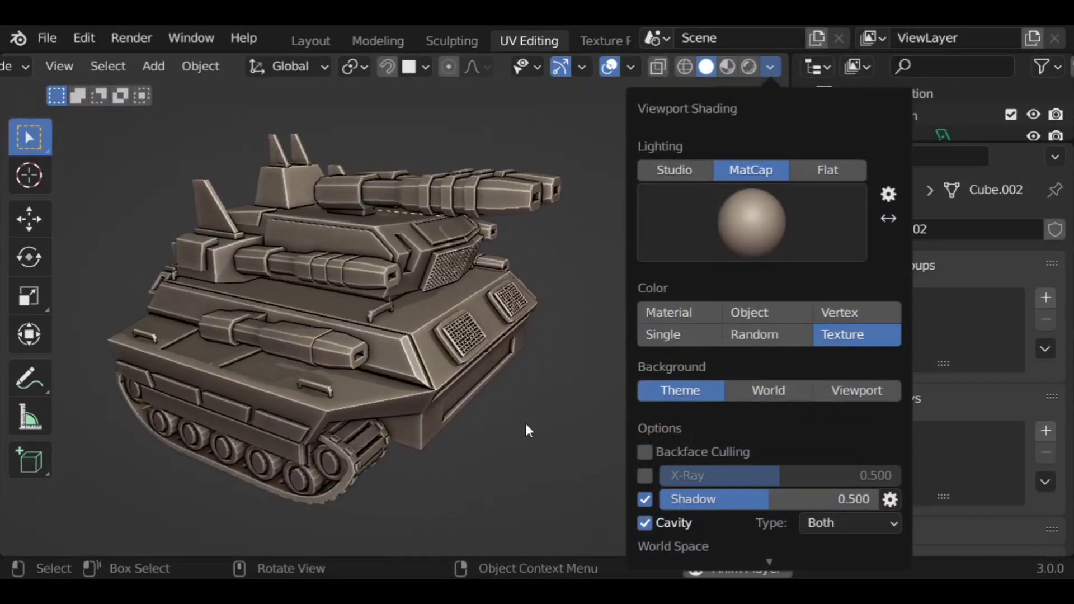